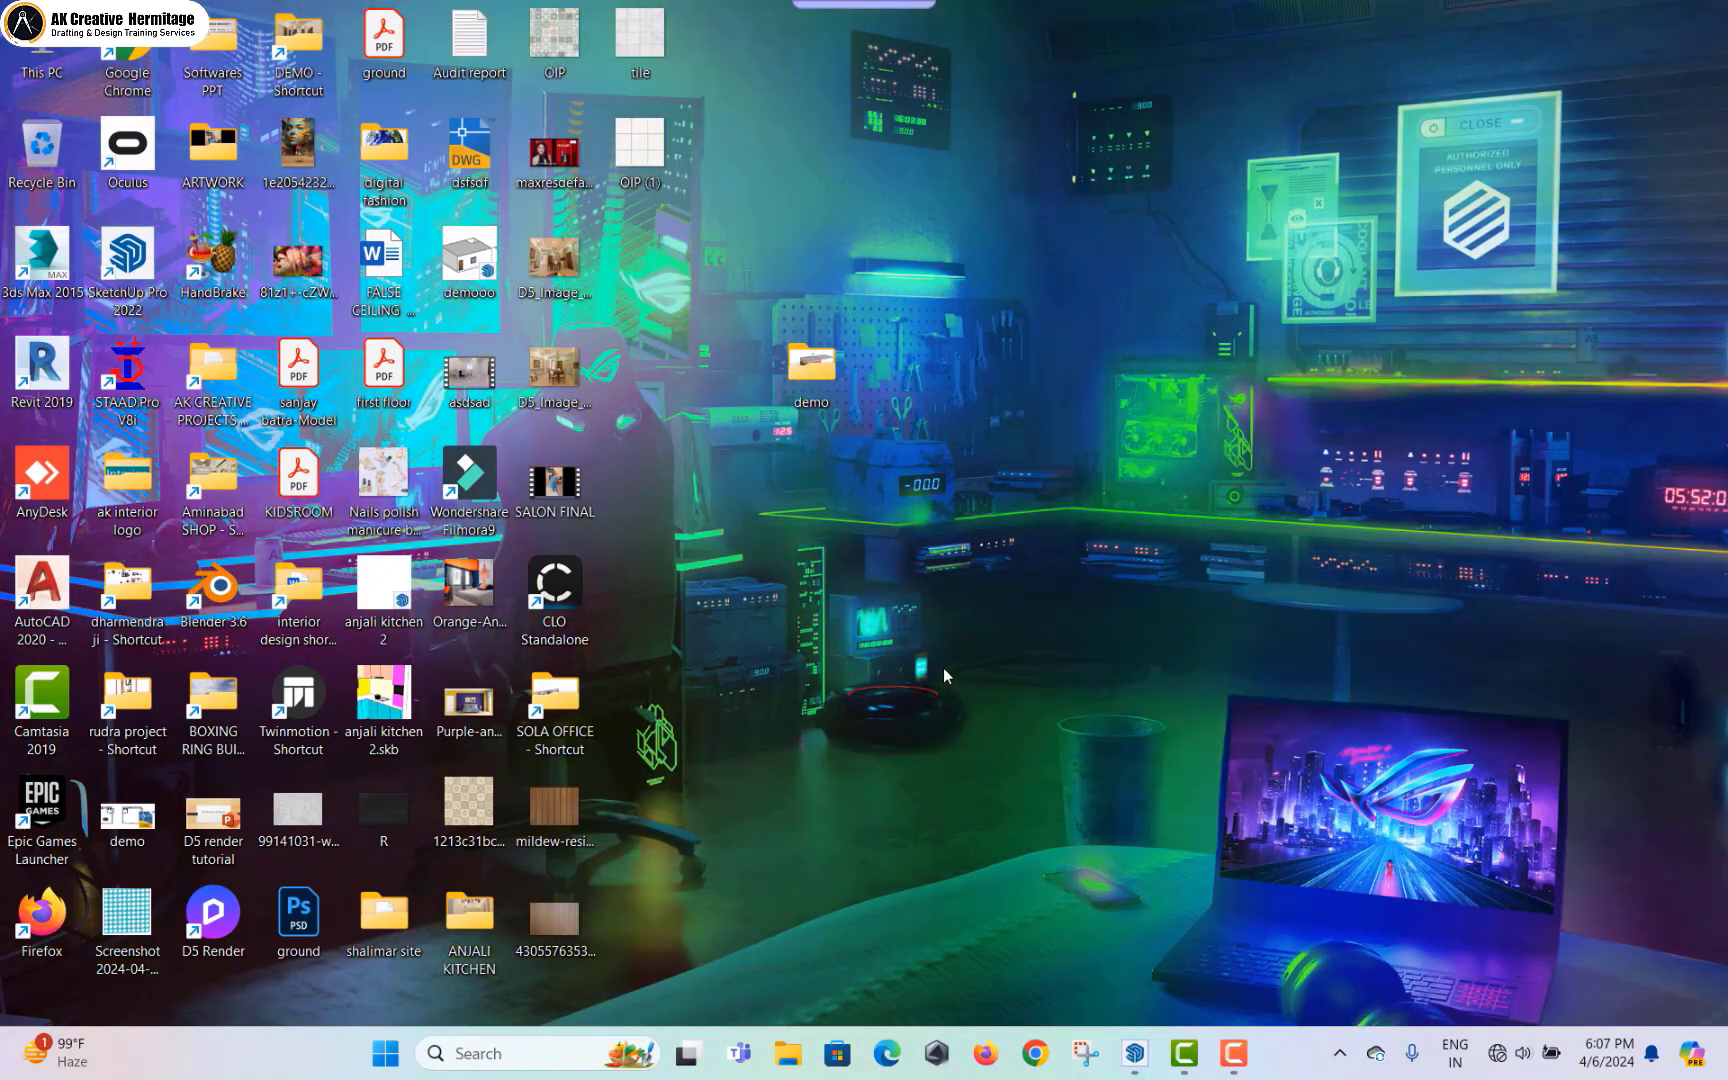
Step: Switch to the drawing room final4 model in SketchUp and view its front facade and roof from above
left_click(1133, 1053)
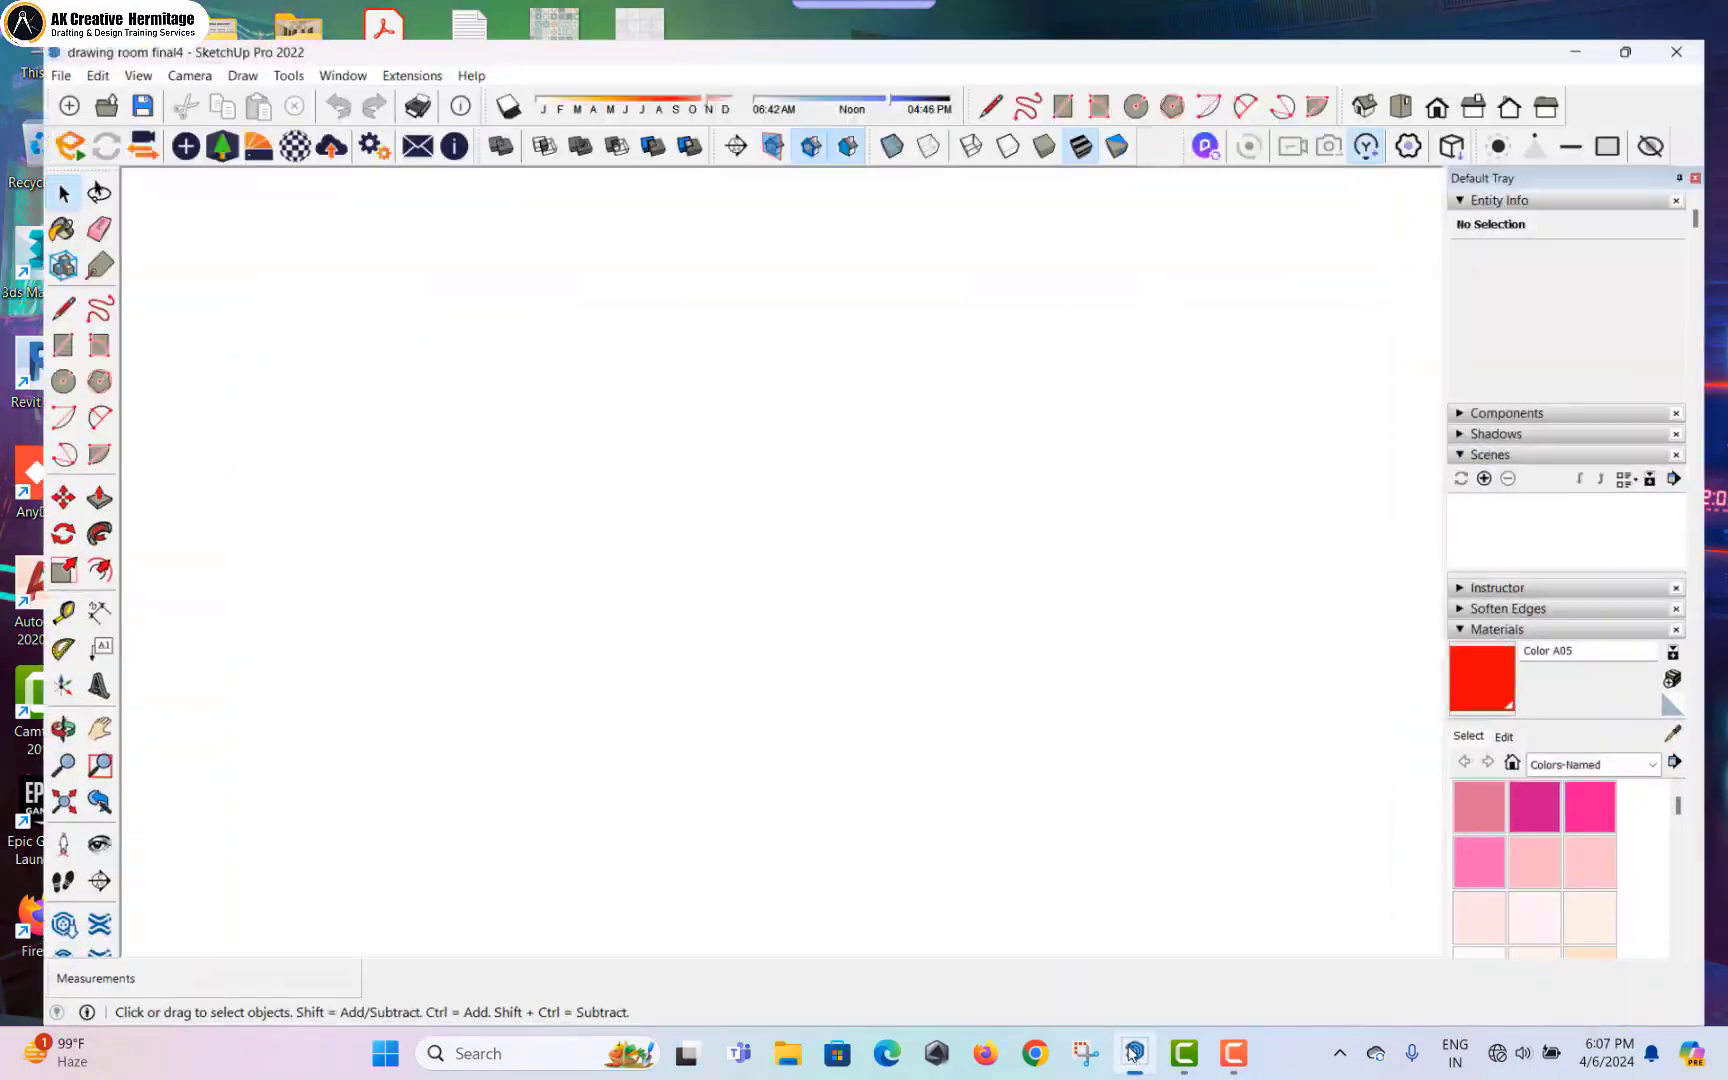
mouse_move(970, 825)
middle_mouse_down()
mouse_move(995, 571)
mouse_move(1232, 517)
mouse_move(943, 582)
mouse_move(750, 592)
mouse_move(463, 683)
middle_mouse_up()
scroll(943, 582, "up", 6)
scroll(585, 635, "down", 4)
middle_click_drag(800, 636, 828, 378)
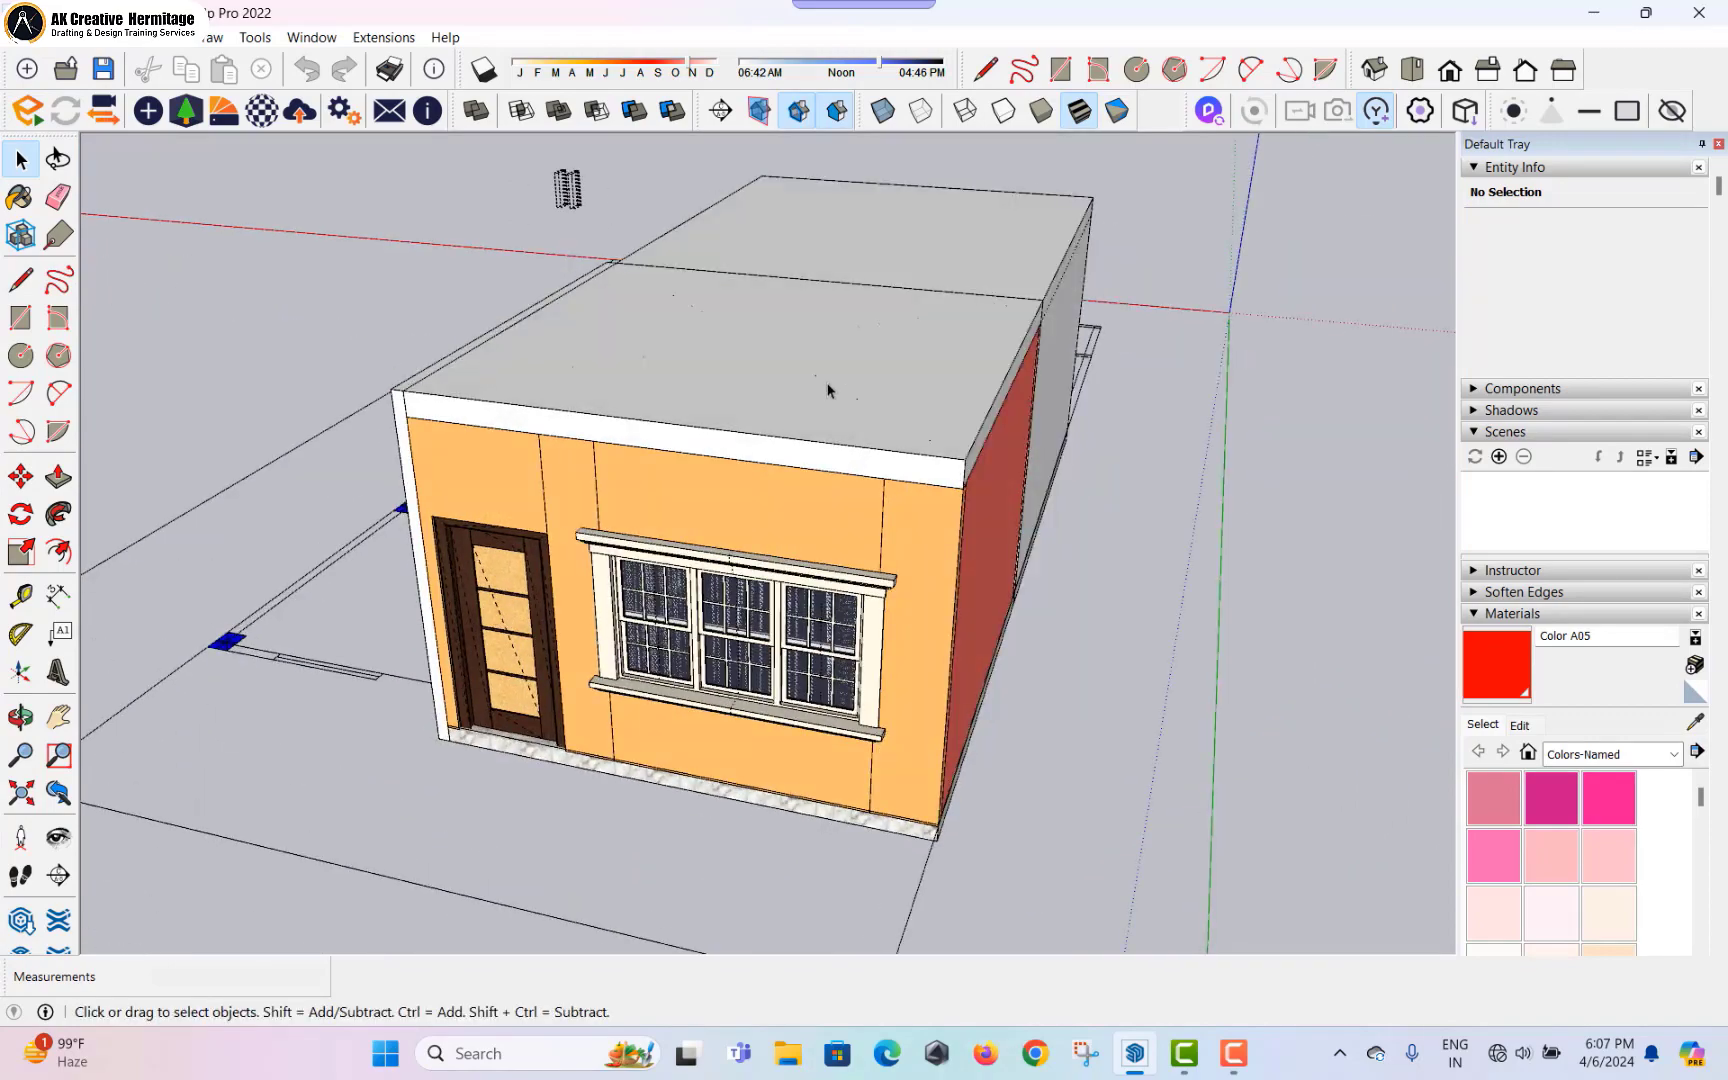
Step: Hide the roof component covering the building
left_click(828, 378)
right_click(828, 378)
left_click(881, 437)
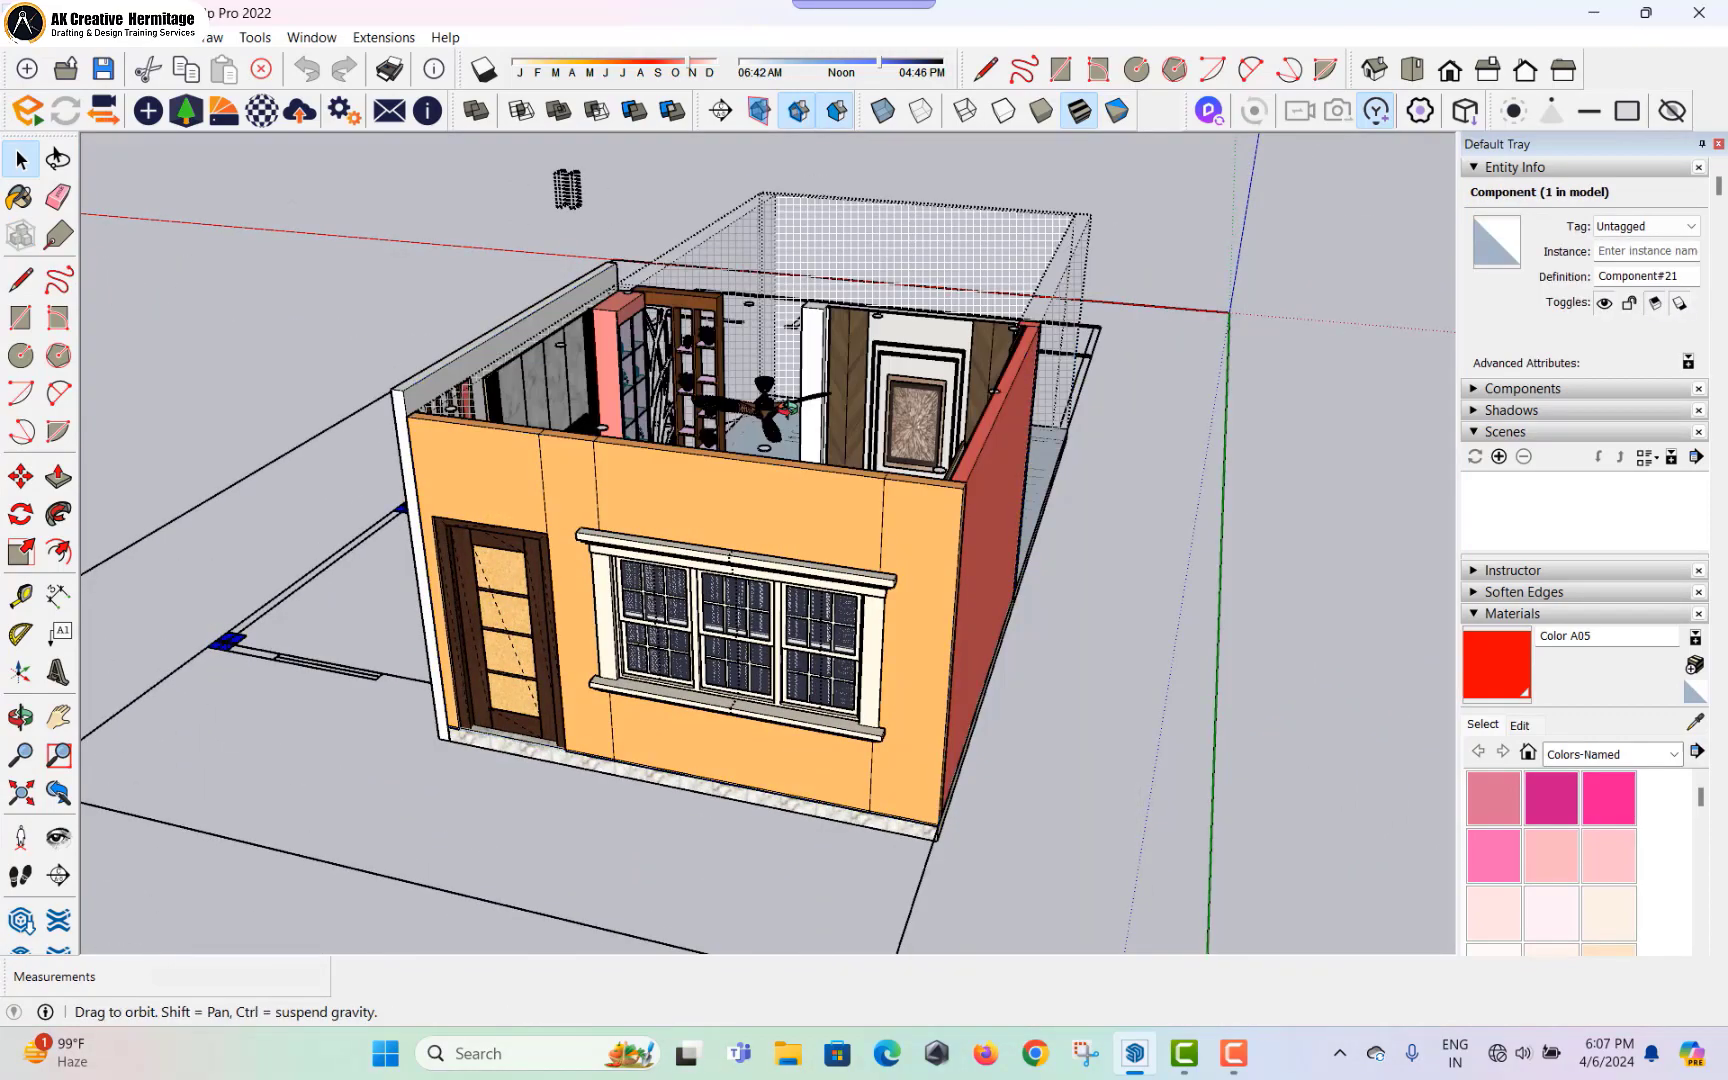
Step: Examine the roofless drawing room from several sides, including the TV wall, curtains, seating and display cabinet
middle_click_drag(881, 437, 795, 493)
scroll(870, 383, "up", 5)
scroll(795, 490, "down", 3)
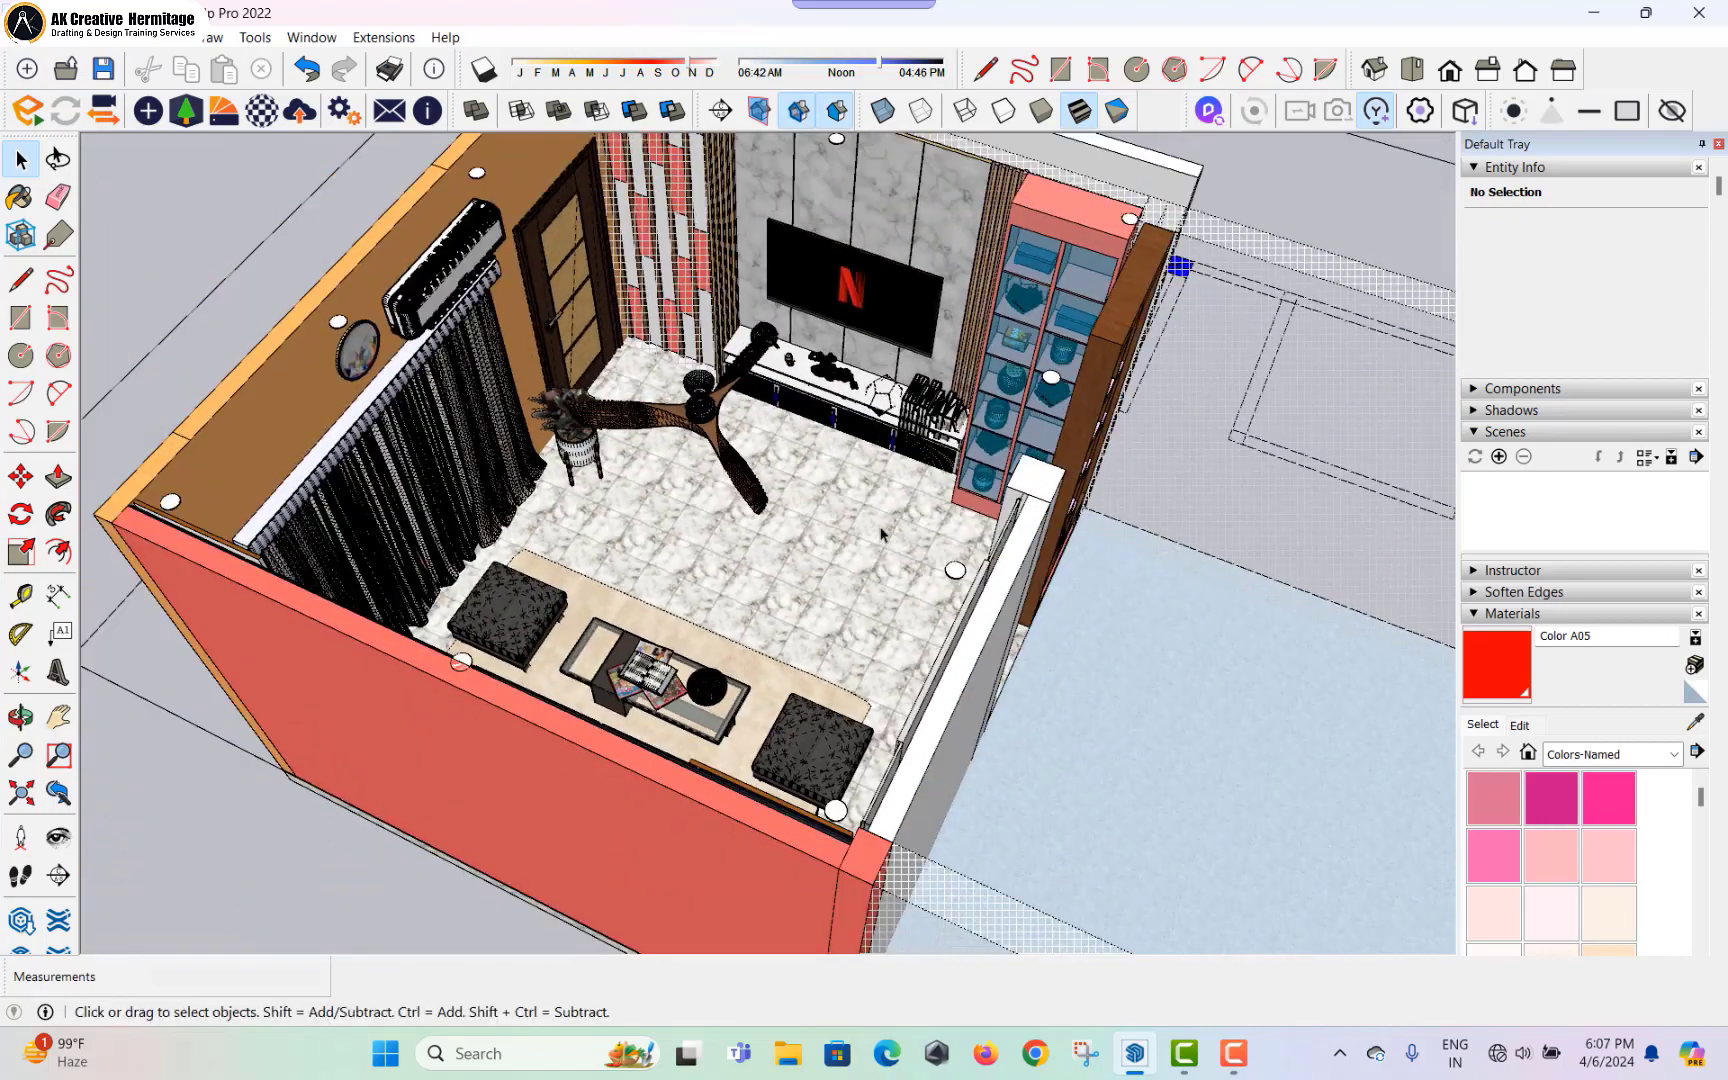
middle_click_drag(966, 530, 868, 484)
middle_click_drag(982, 484, 659, 450)
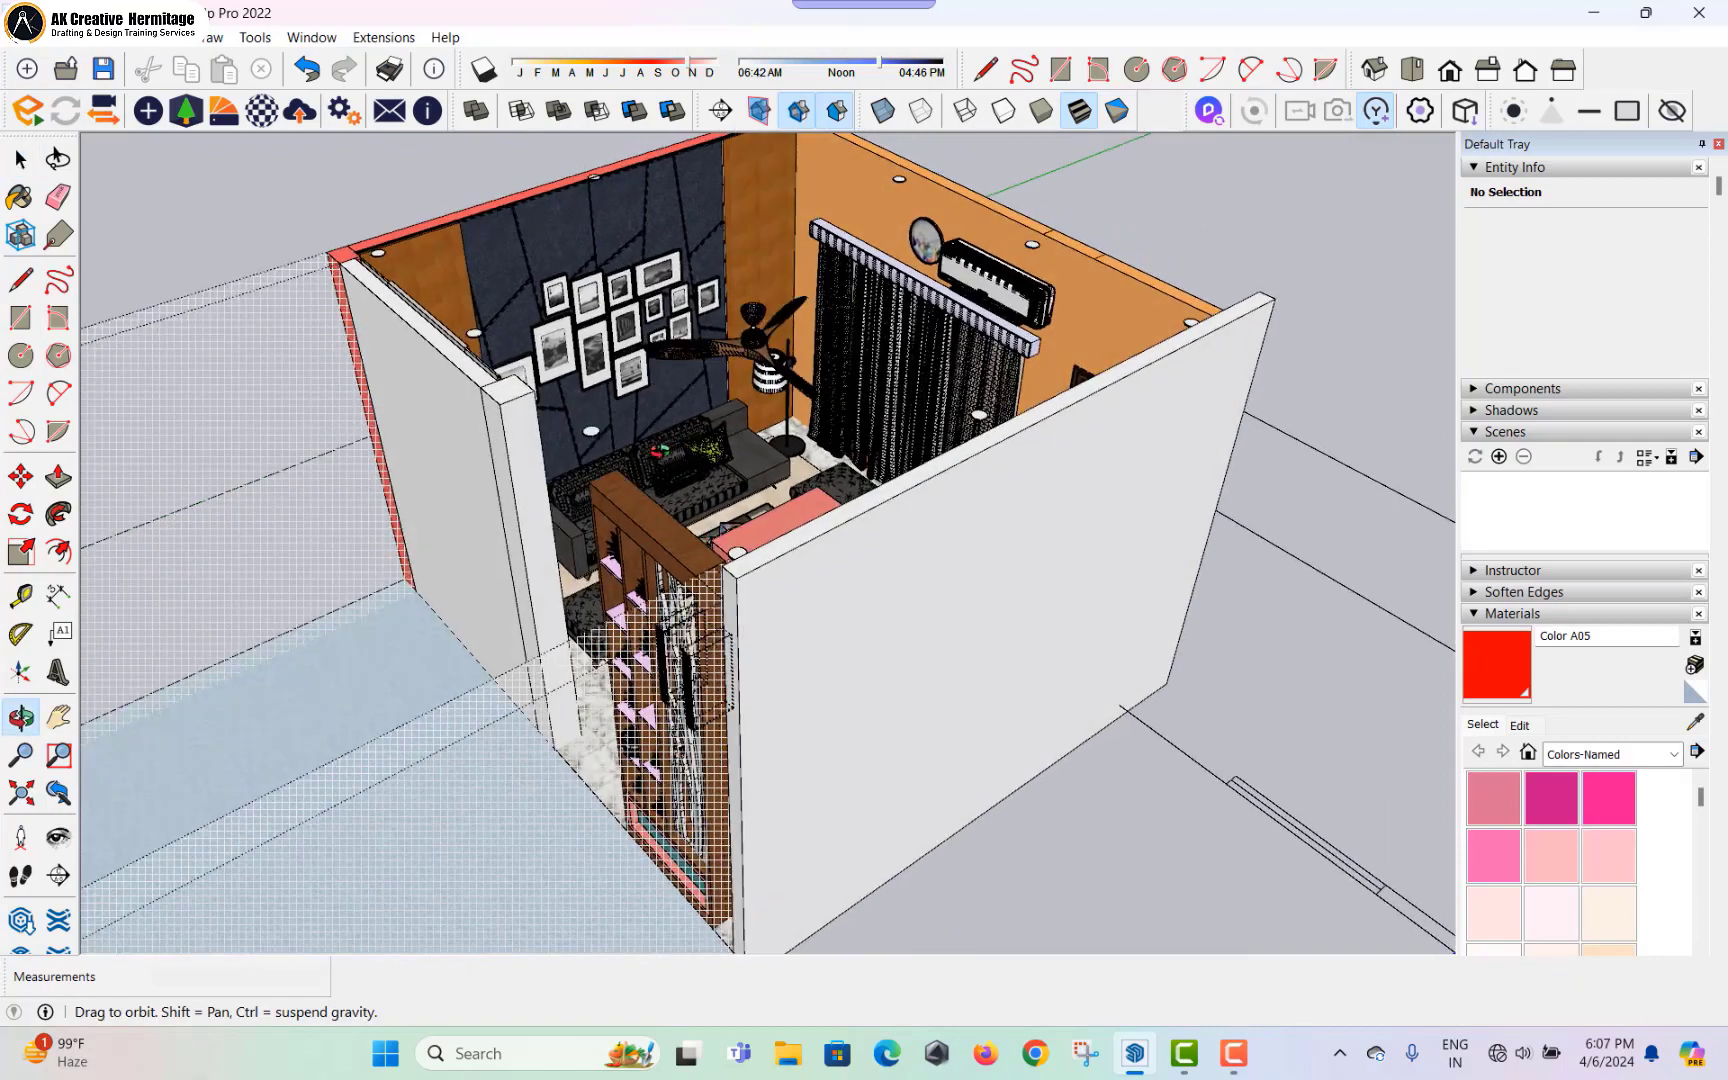
middle_click_drag(1040, 492, 889, 452)
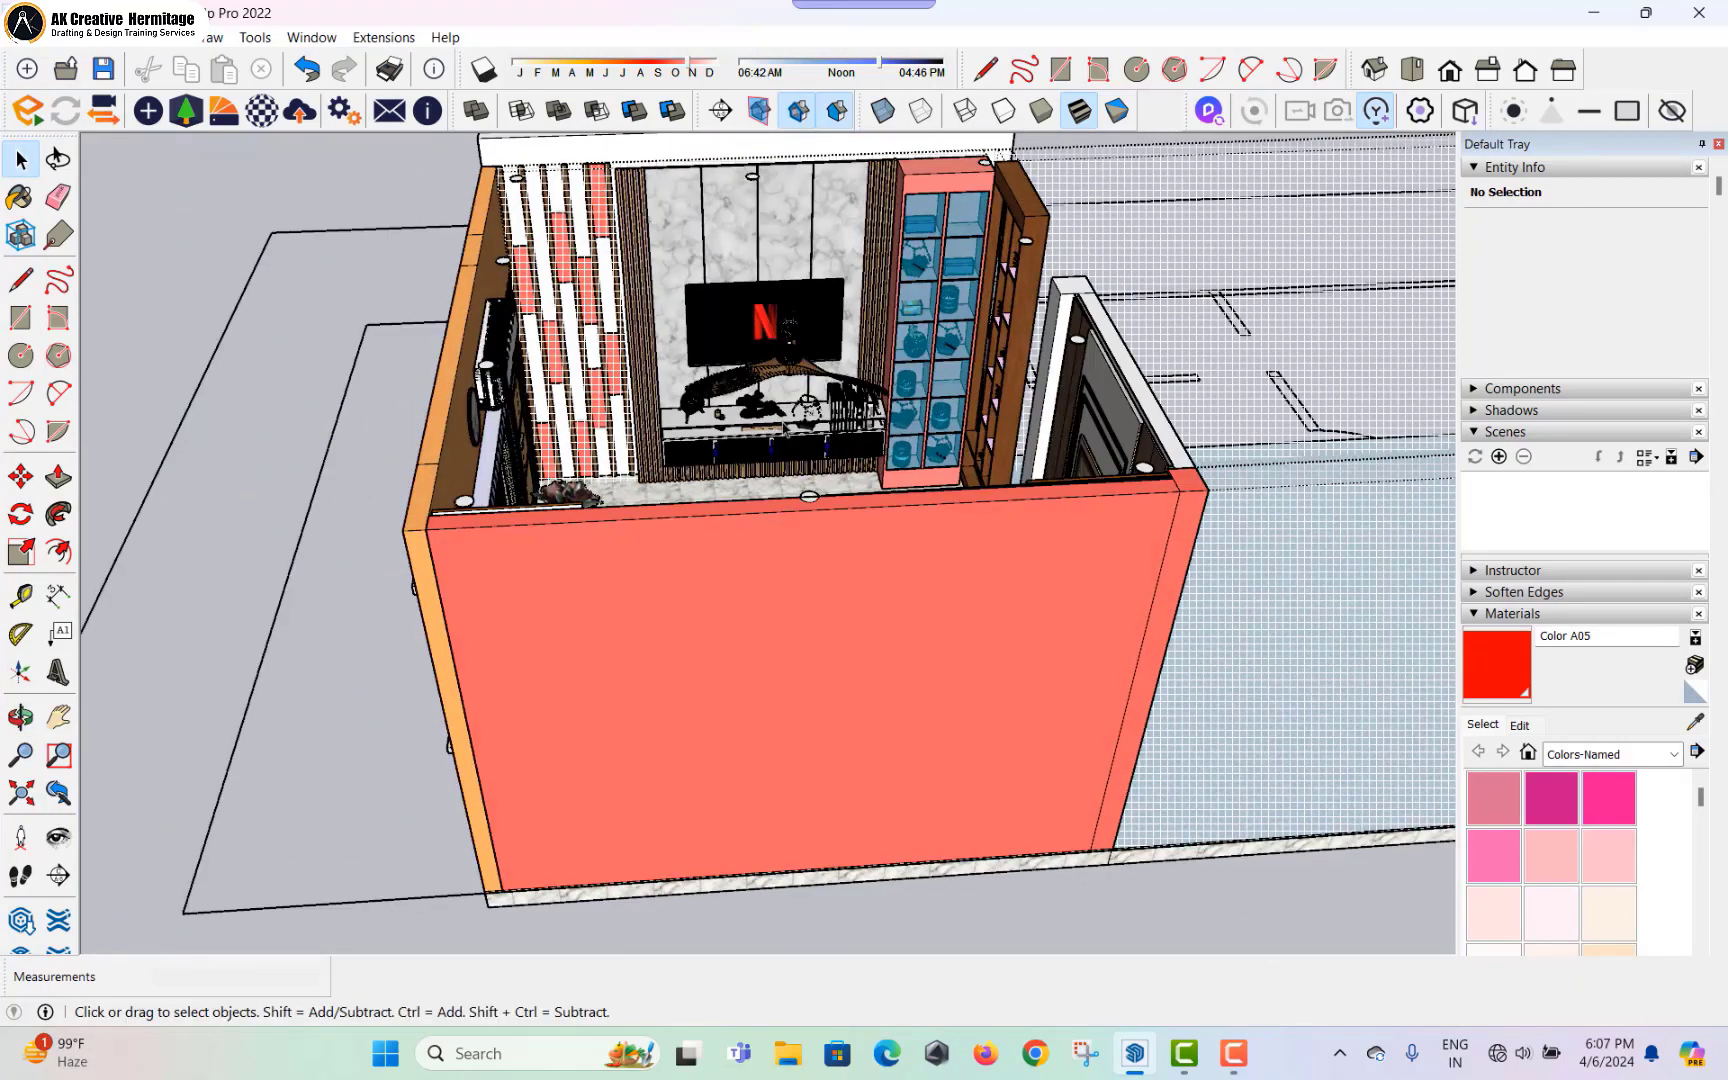
scroll(784, 428, "down", 3)
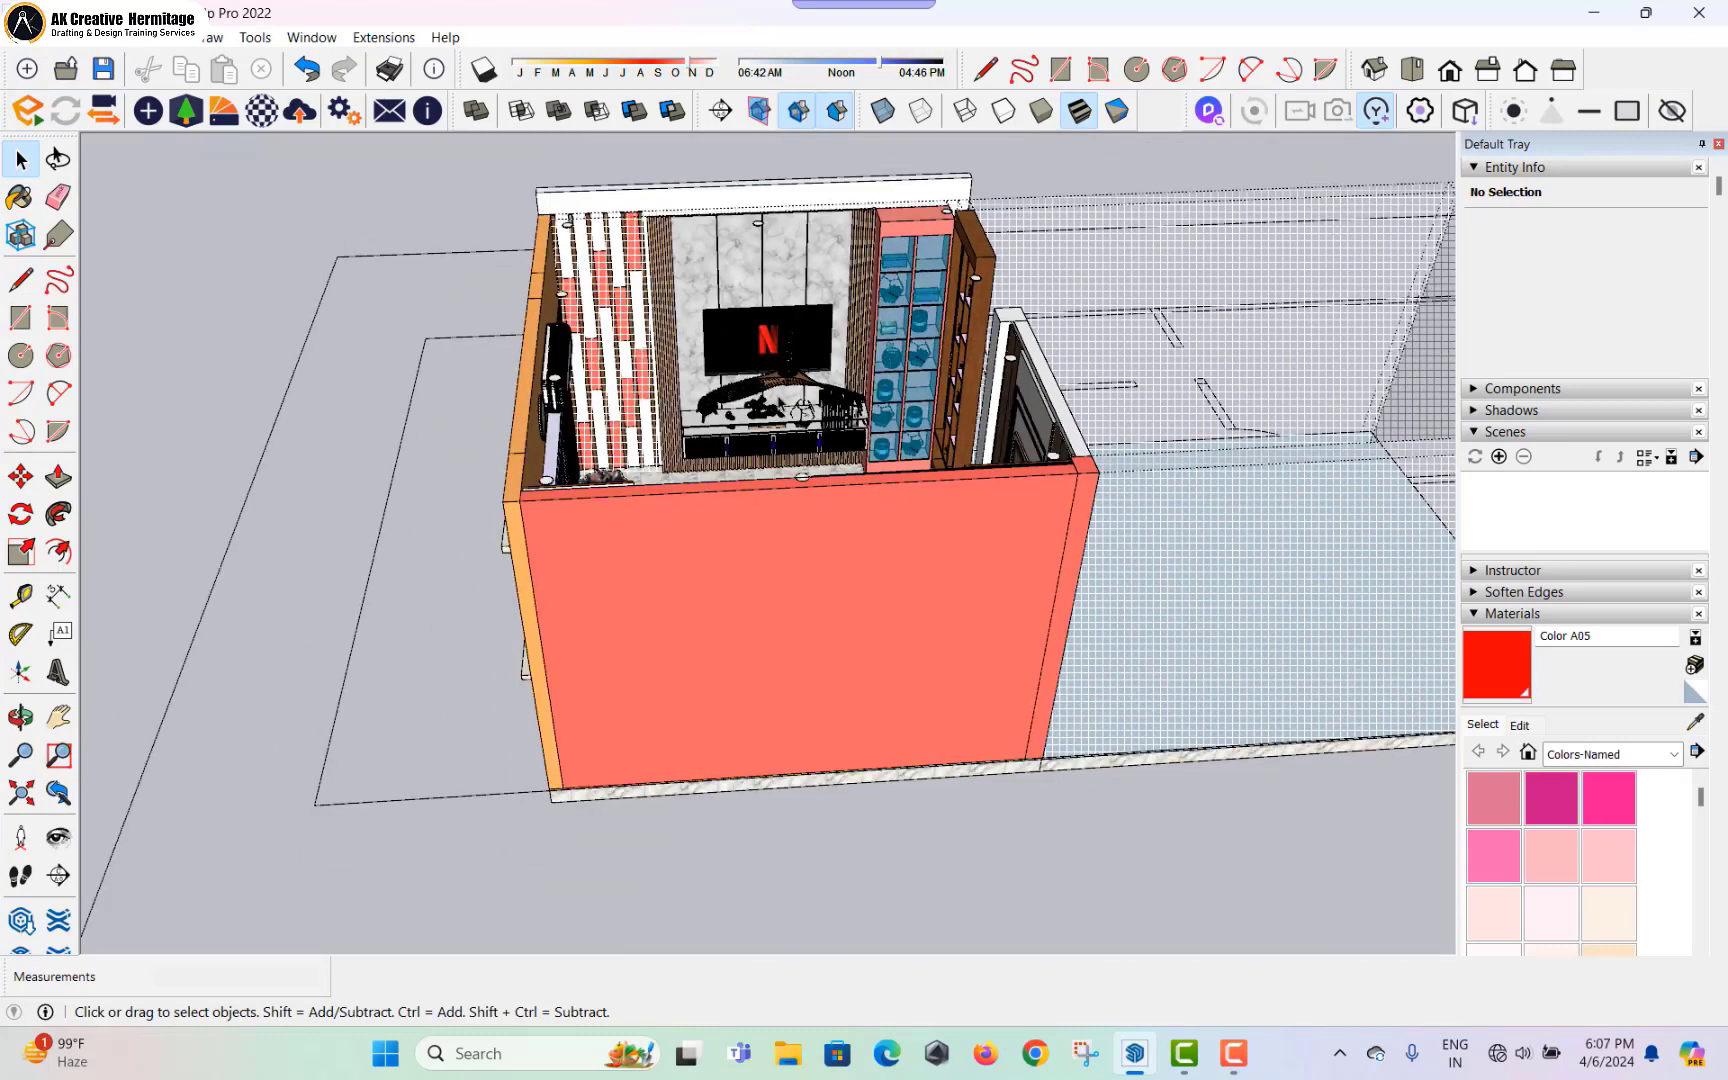
middle_click_drag(782, 356, 592, 294)
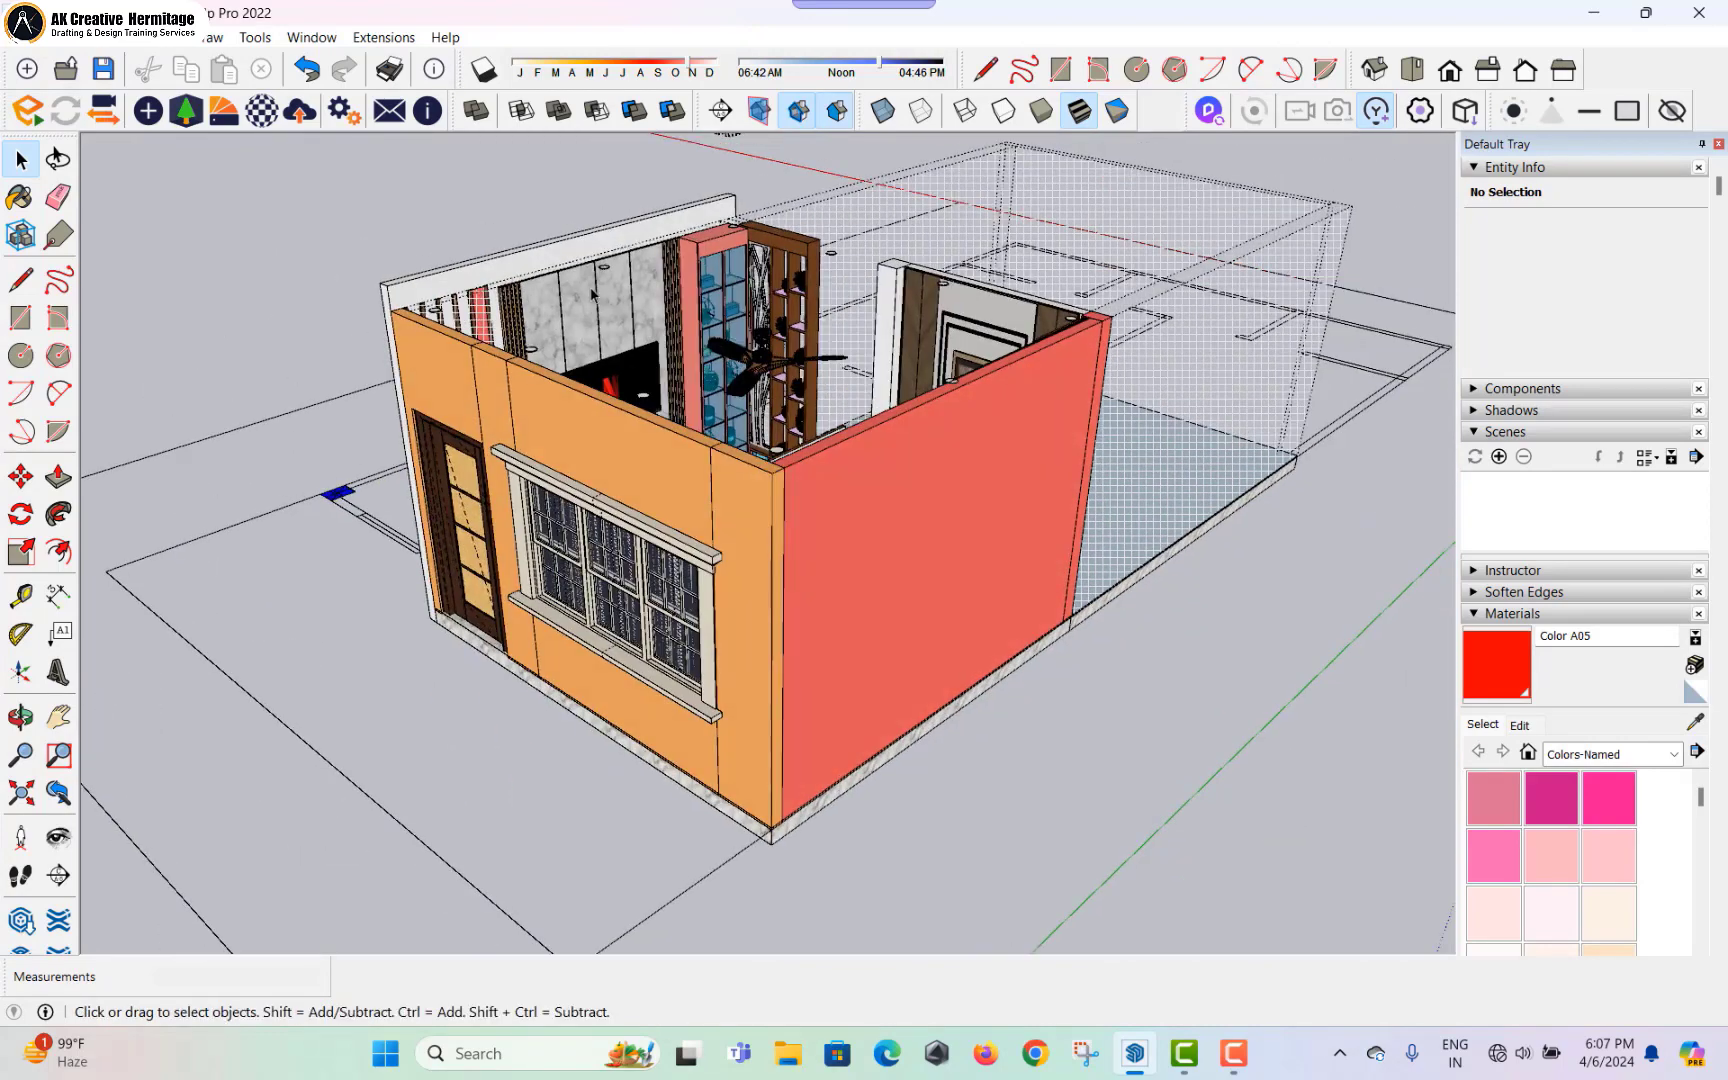
Step: Unhide the roof component of the building
left_click(70, 38)
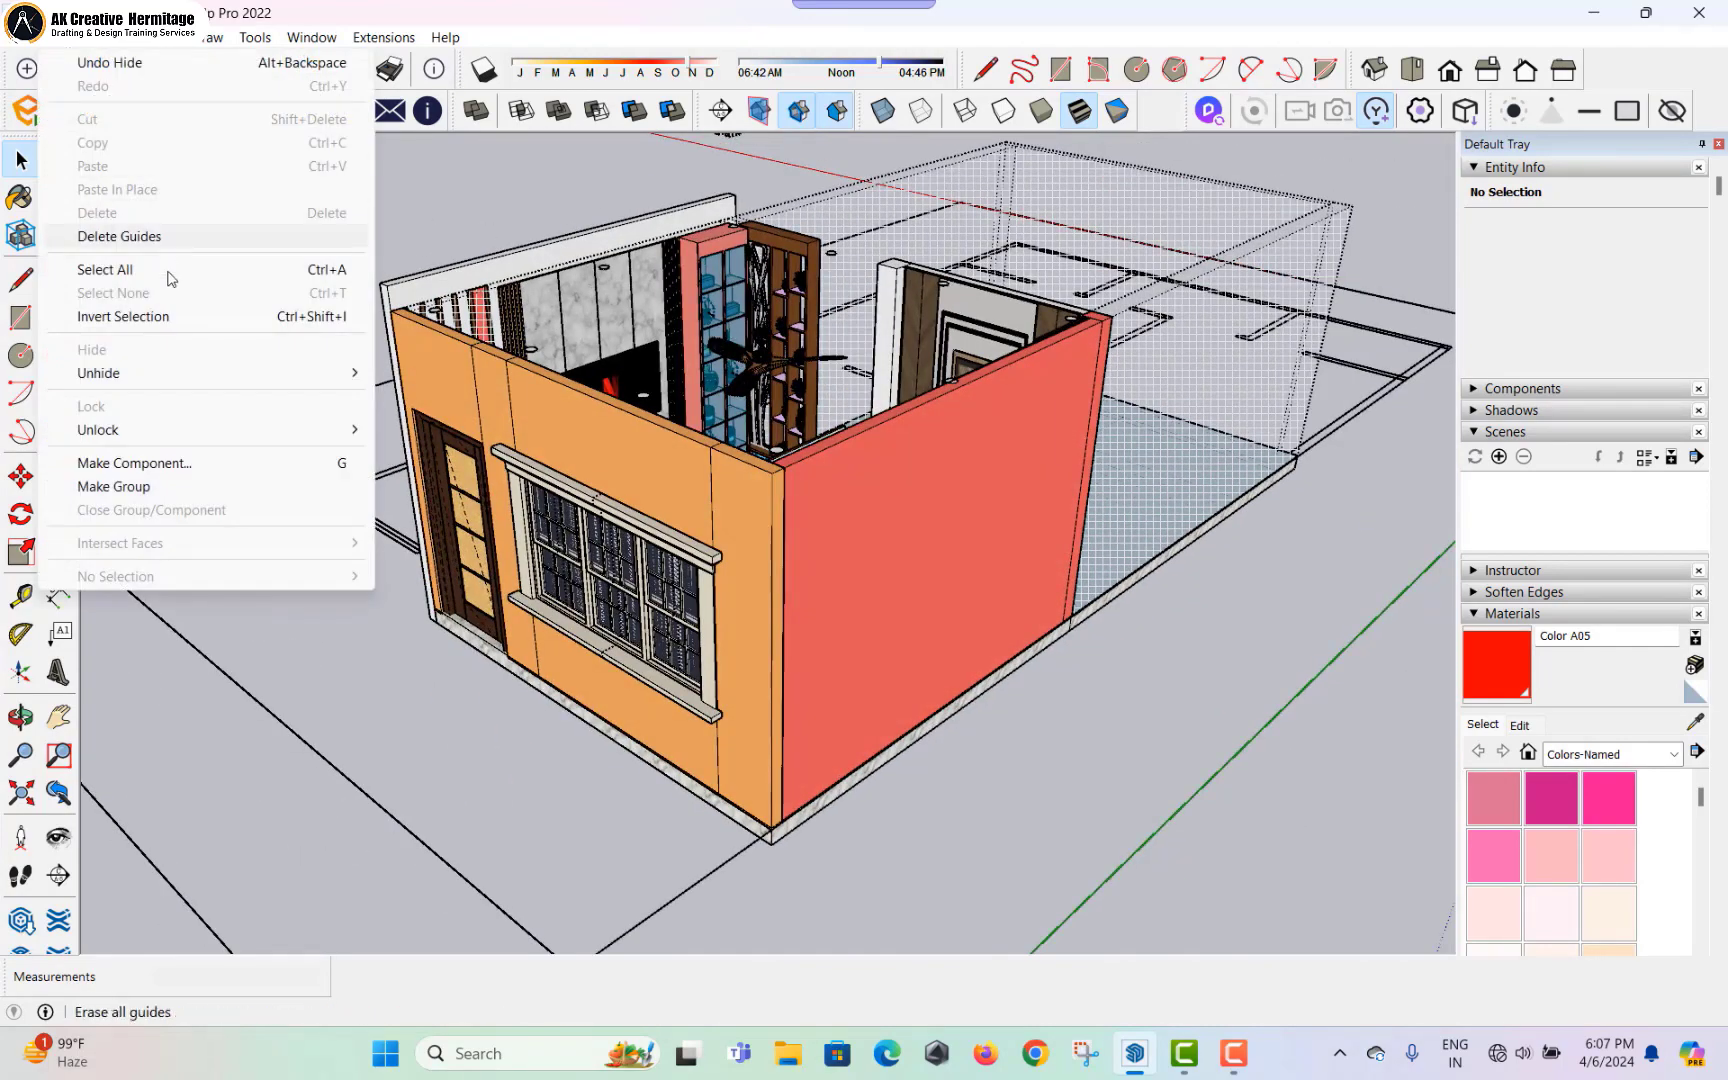
mouse_move(178, 375)
left_click(425, 418)
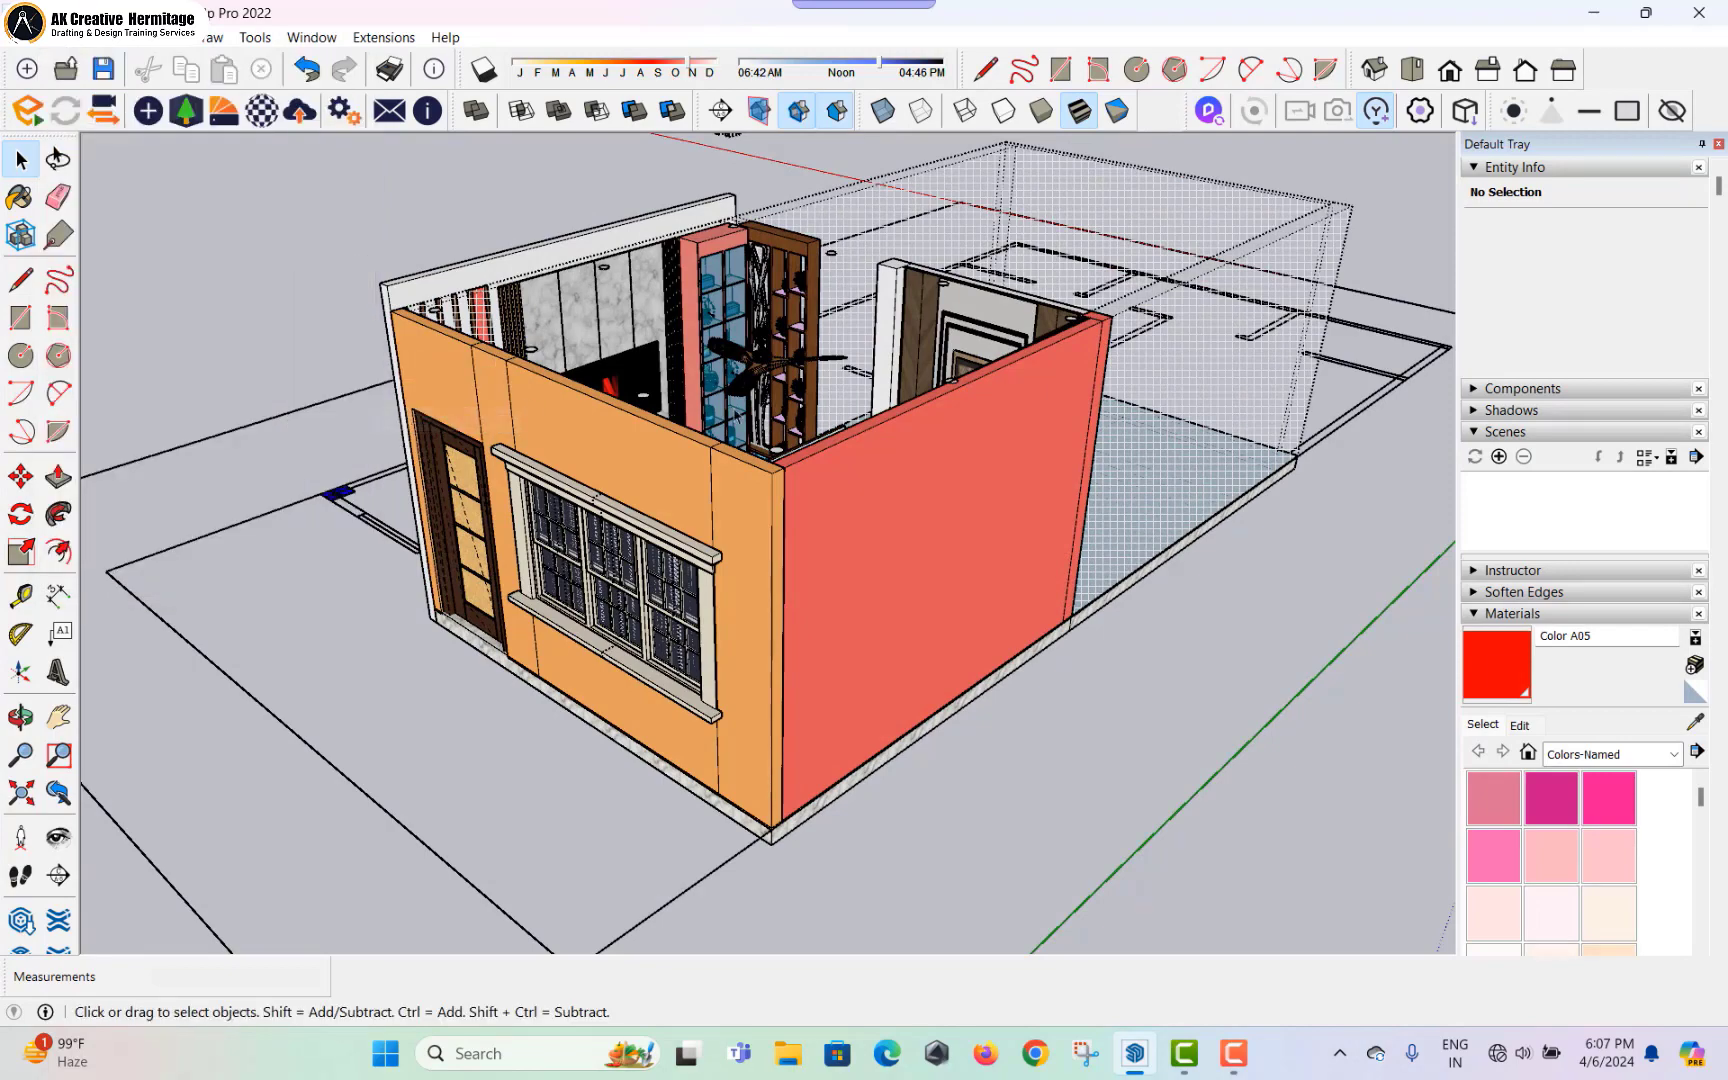
left_click(1240, 1045)
left_click(1640, 958)
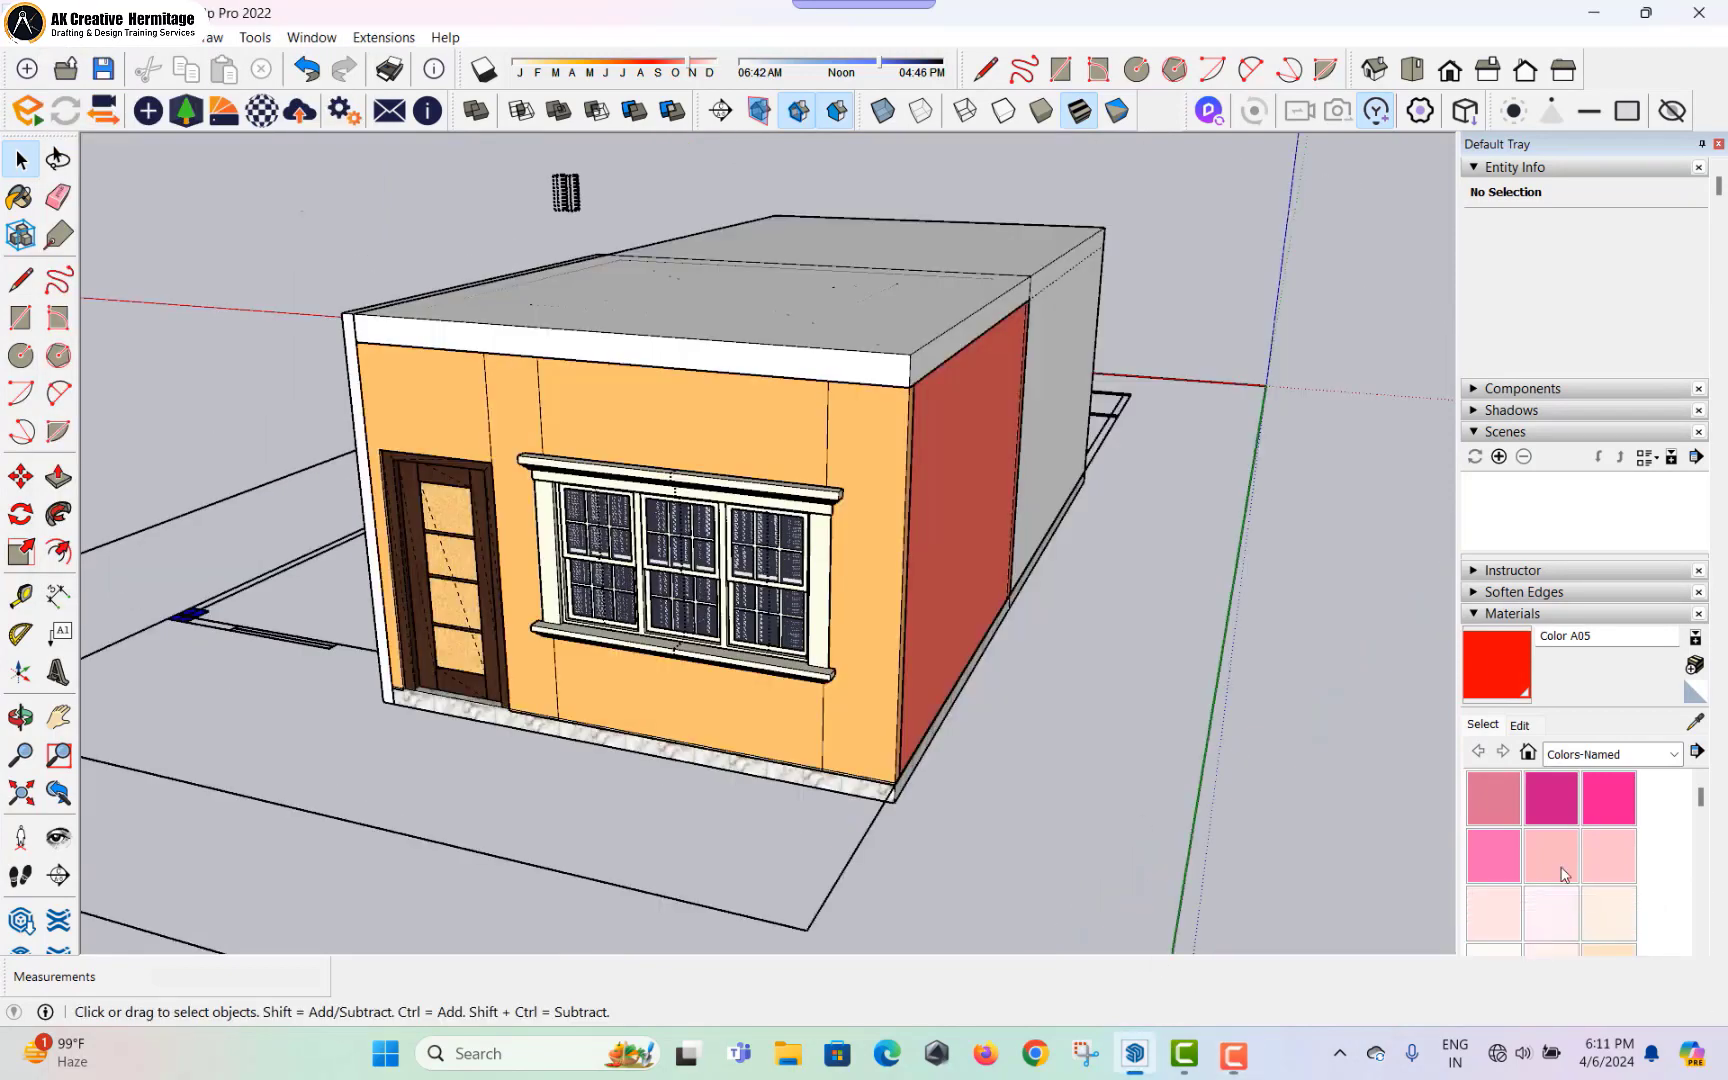
Step: View the building's front corner and turn on the computer's Wi-Fi connection
middle_click_drag(1030, 517, 790, 443)
scroll(594, 320, "up", 3)
middle_click_drag(624, 537, 803, 401)
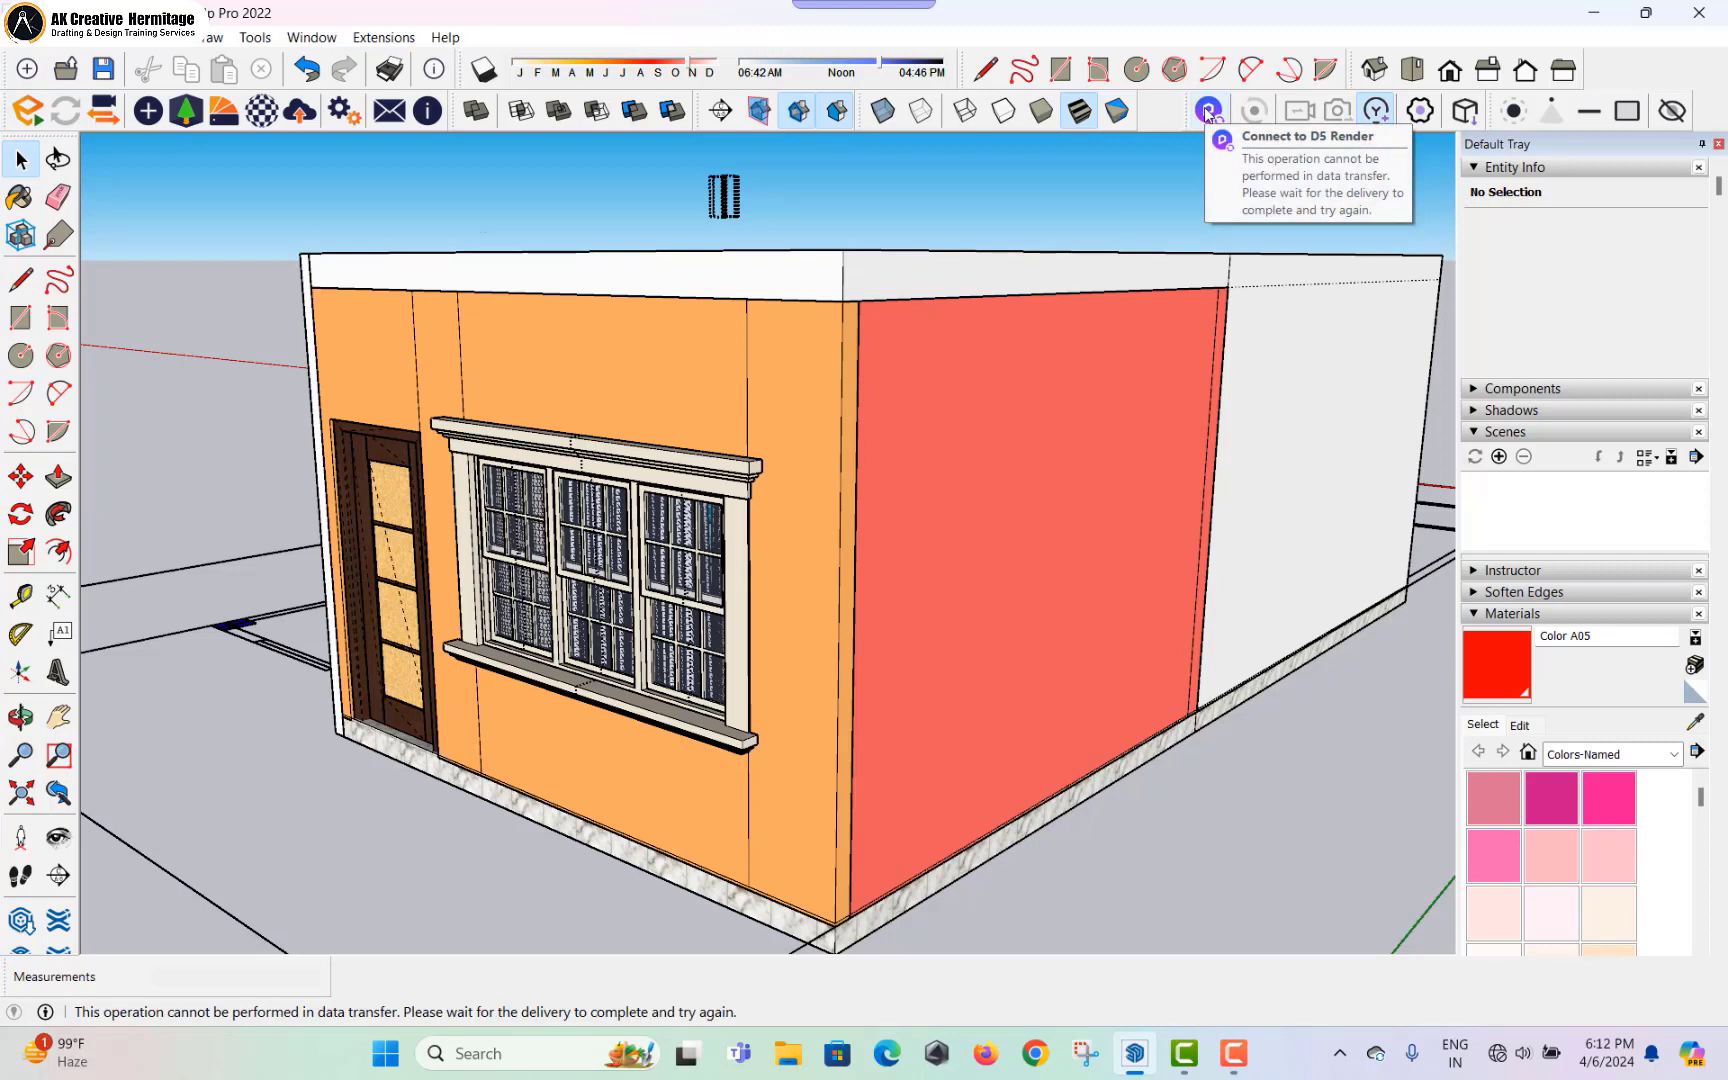
left_click(1520, 1053)
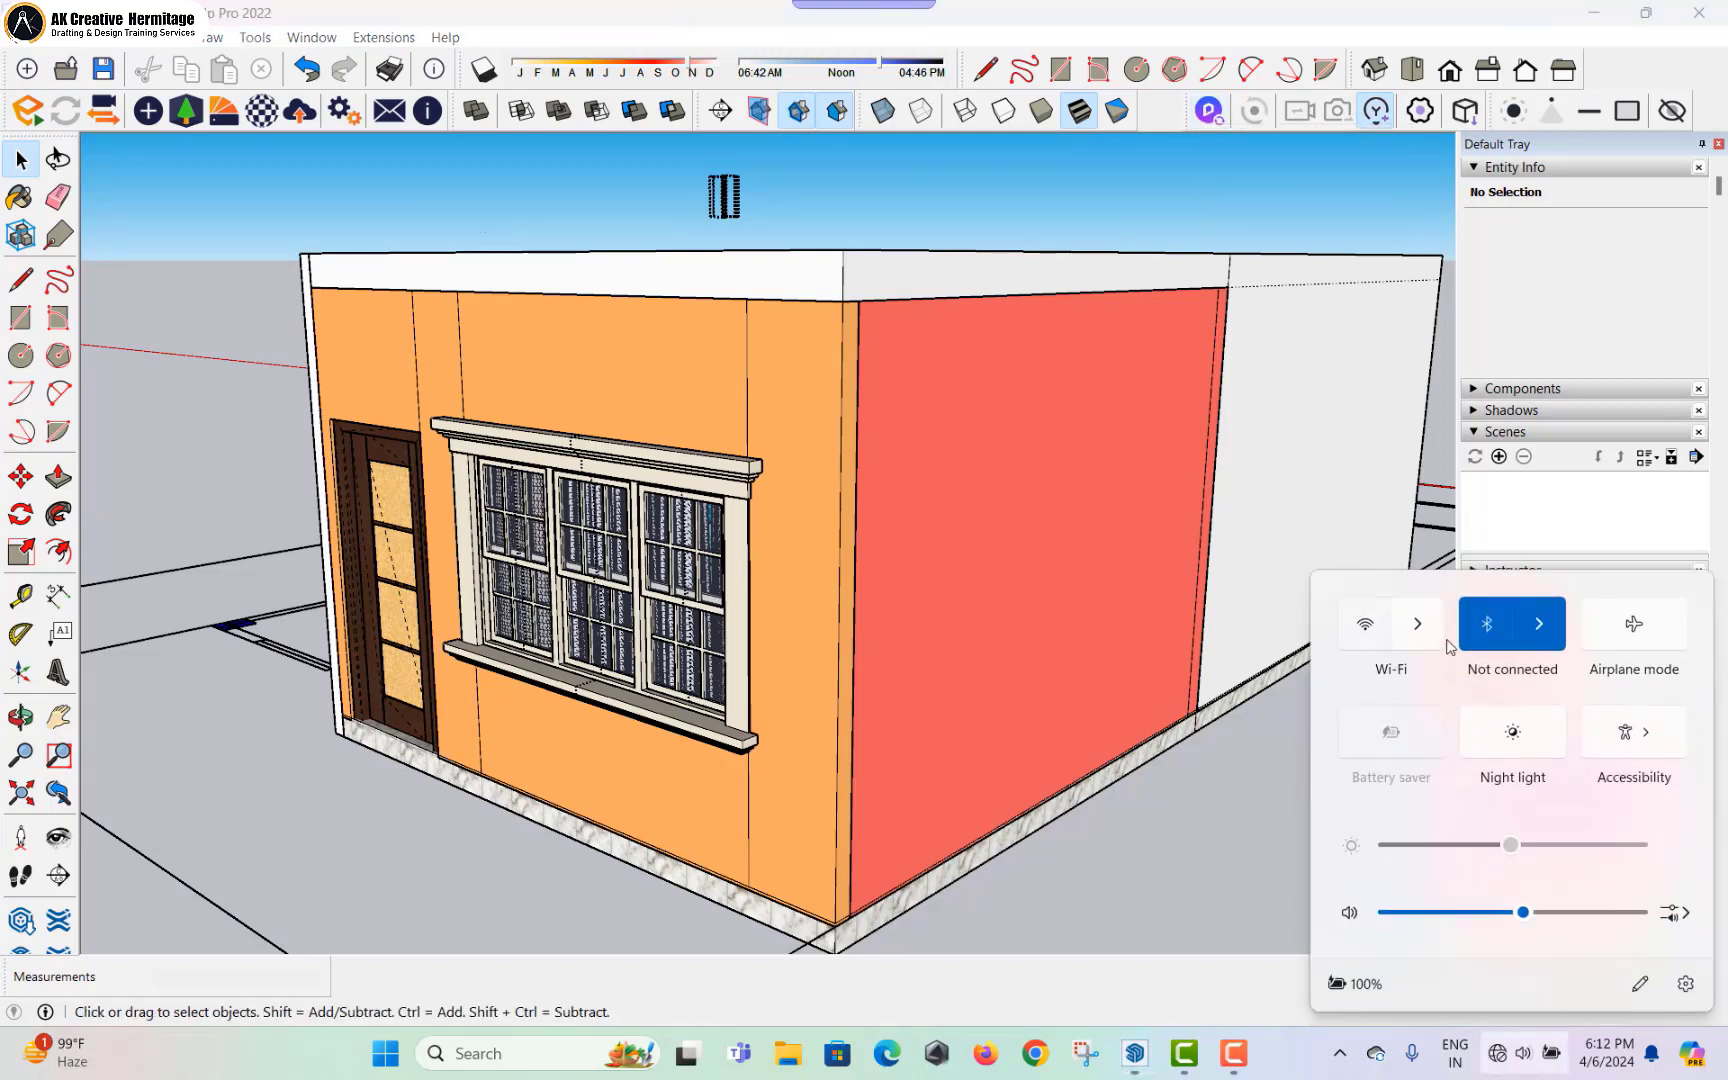
left_click(1374, 618)
left_click(1318, 178)
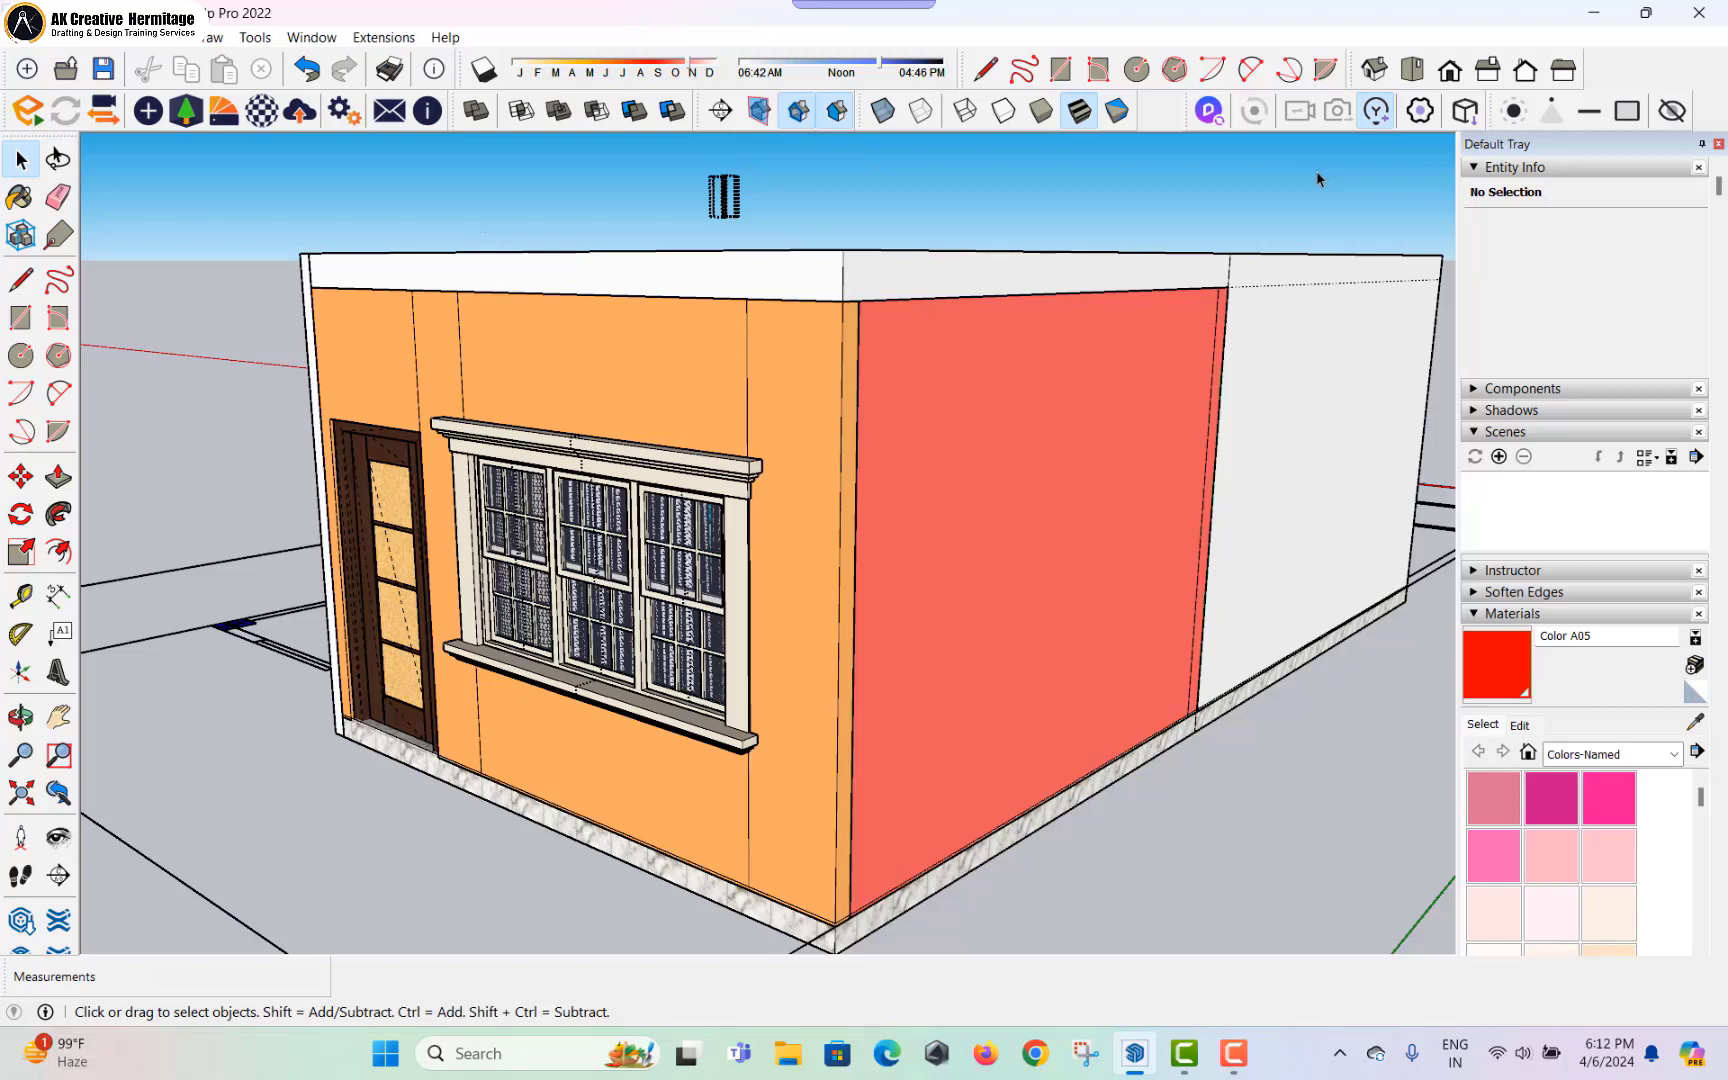
Step: Connect the SketchUp model to D5 Render and create a new .drs project for it
scroll(1052, 275, "up", 1)
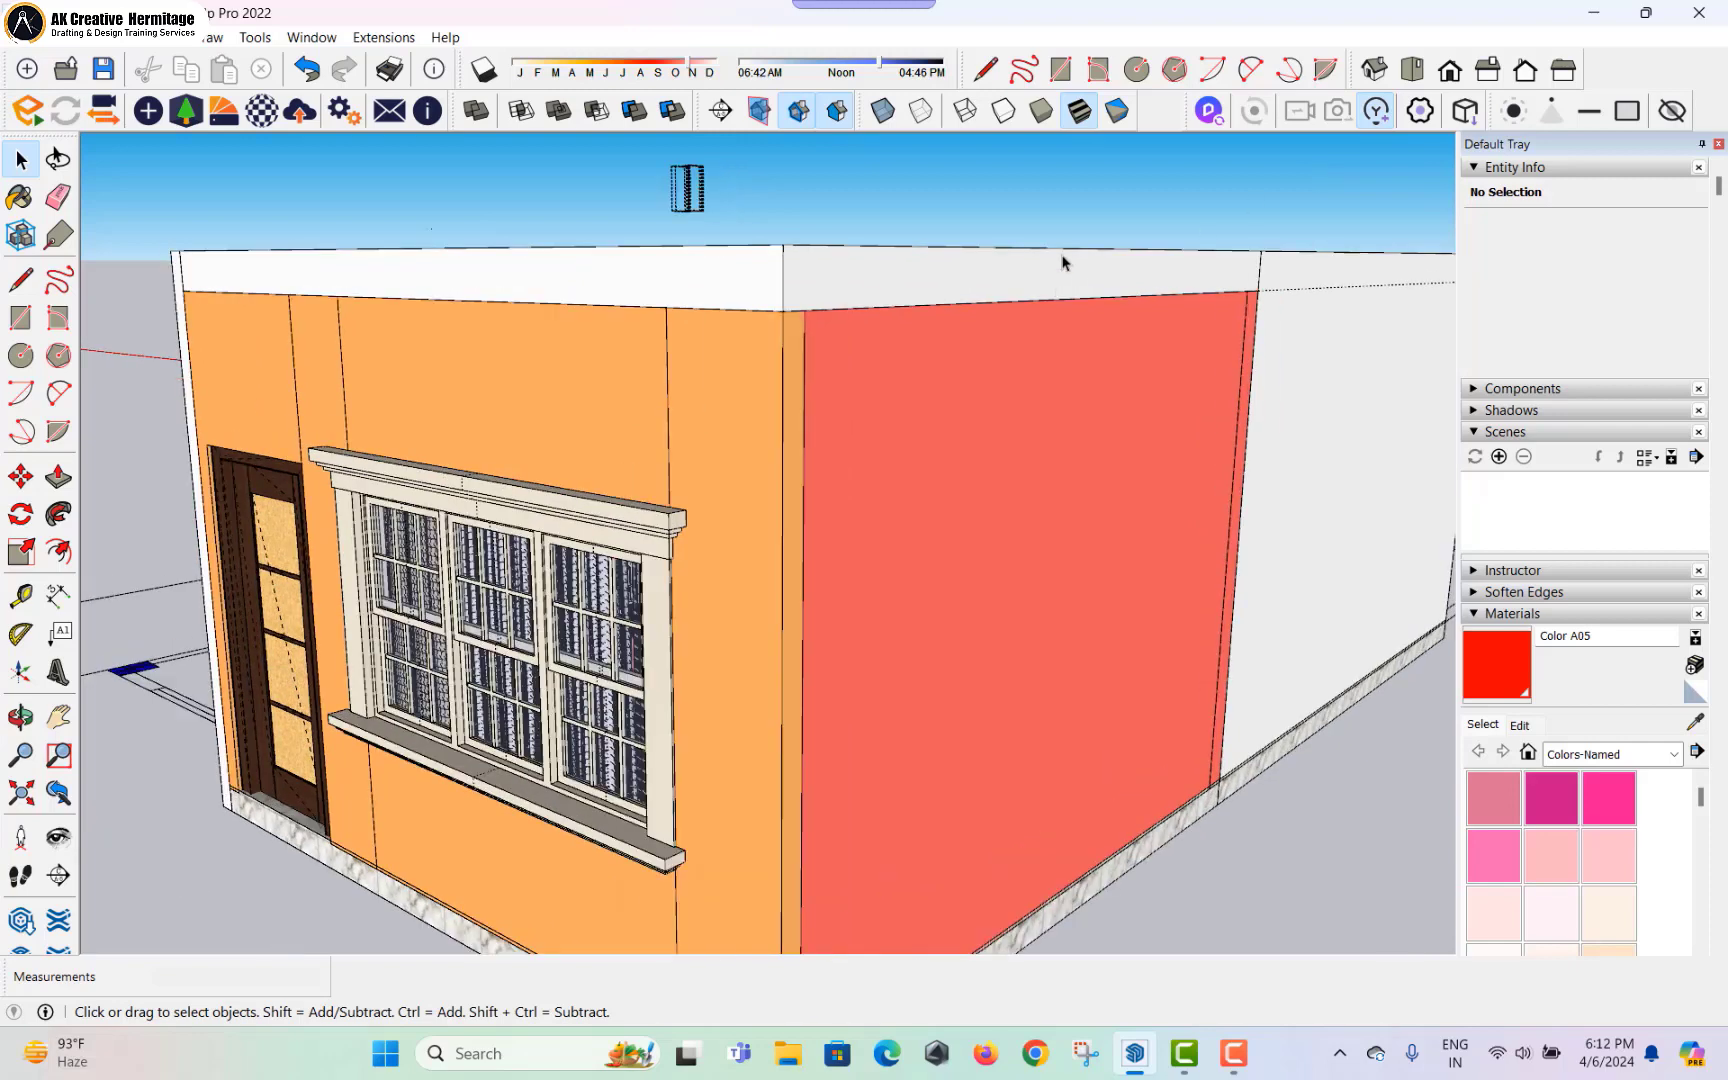
scroll(1058, 286, "down", 1)
middle_click_drag(1076, 282, 1130, 268)
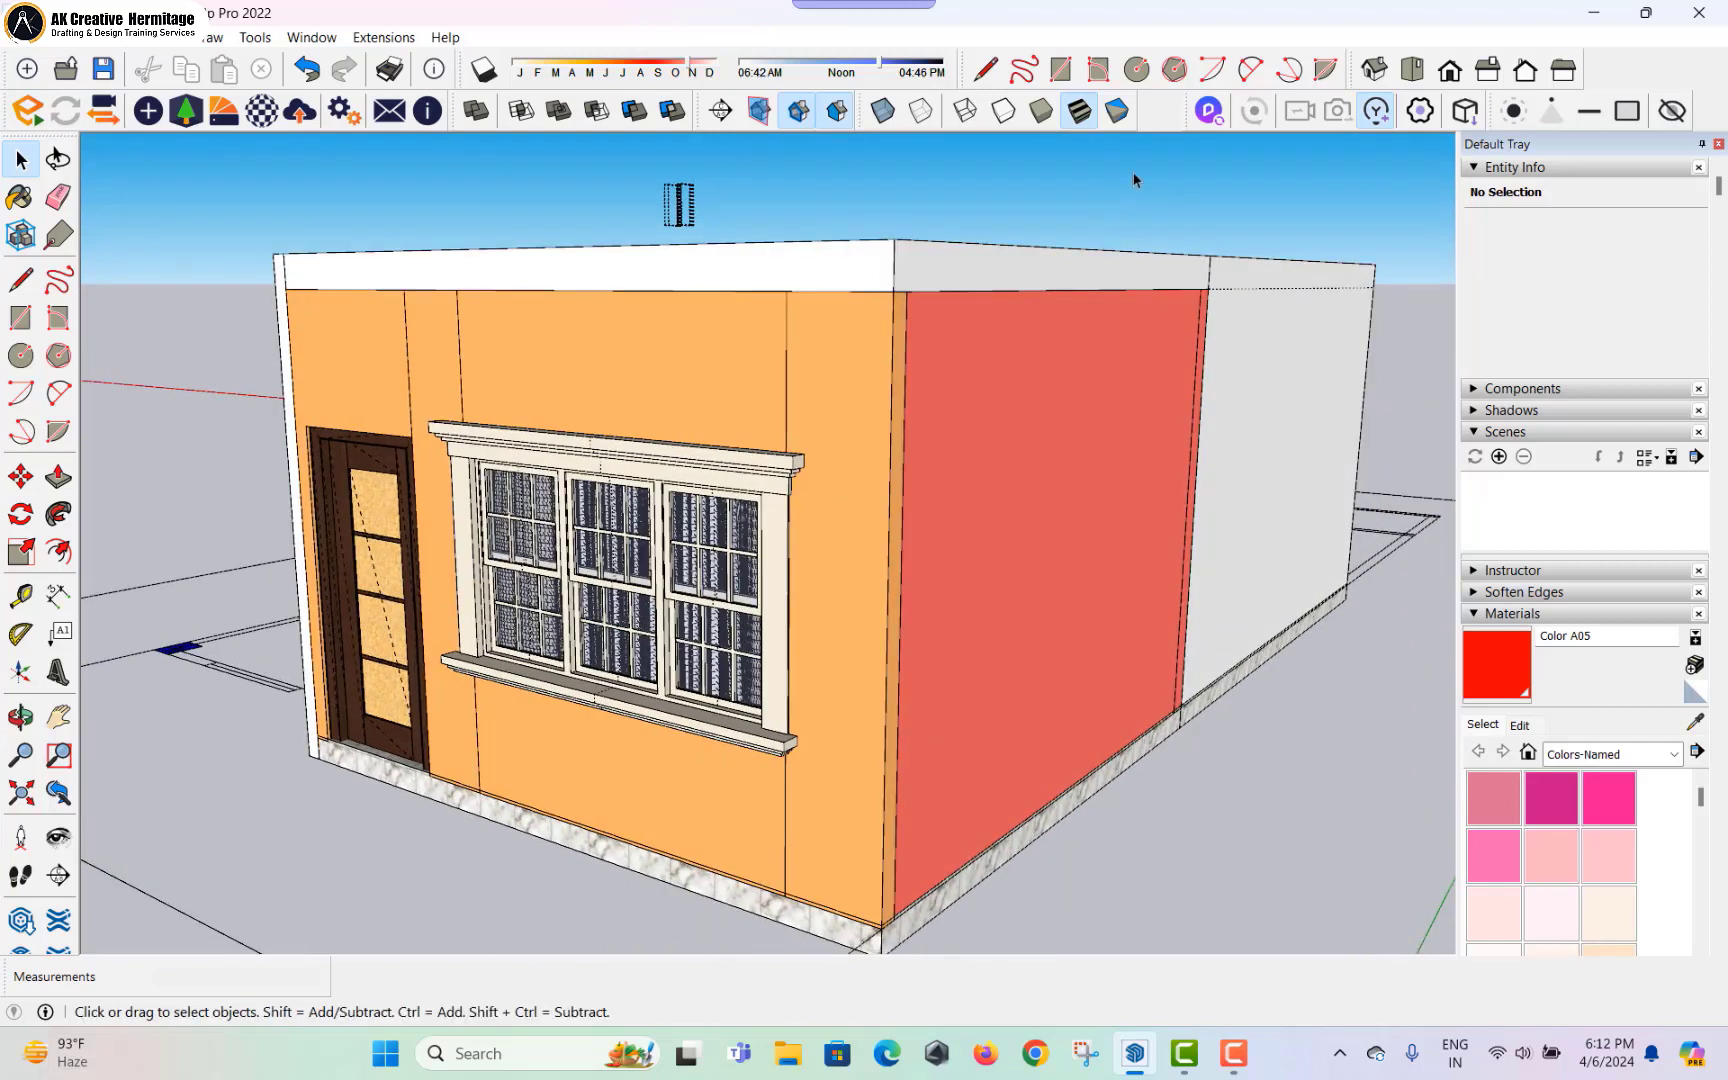
left_click(1208, 117)
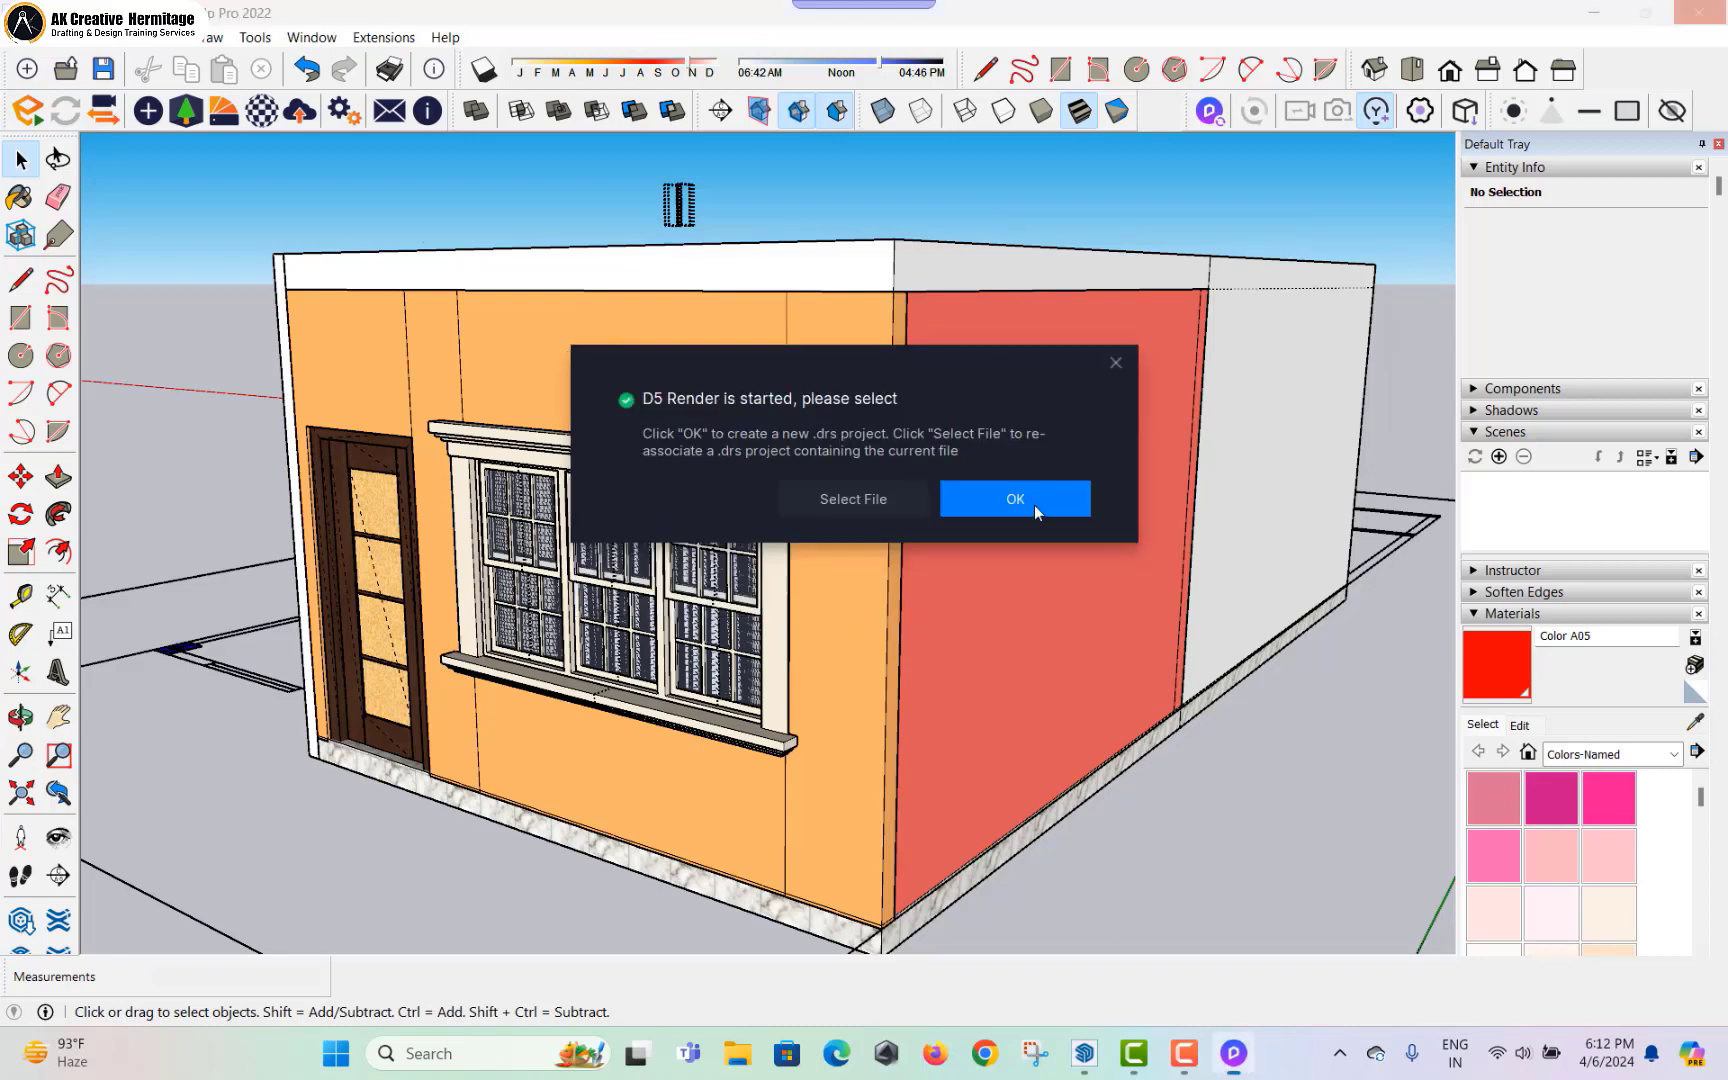
left_click(1034, 505)
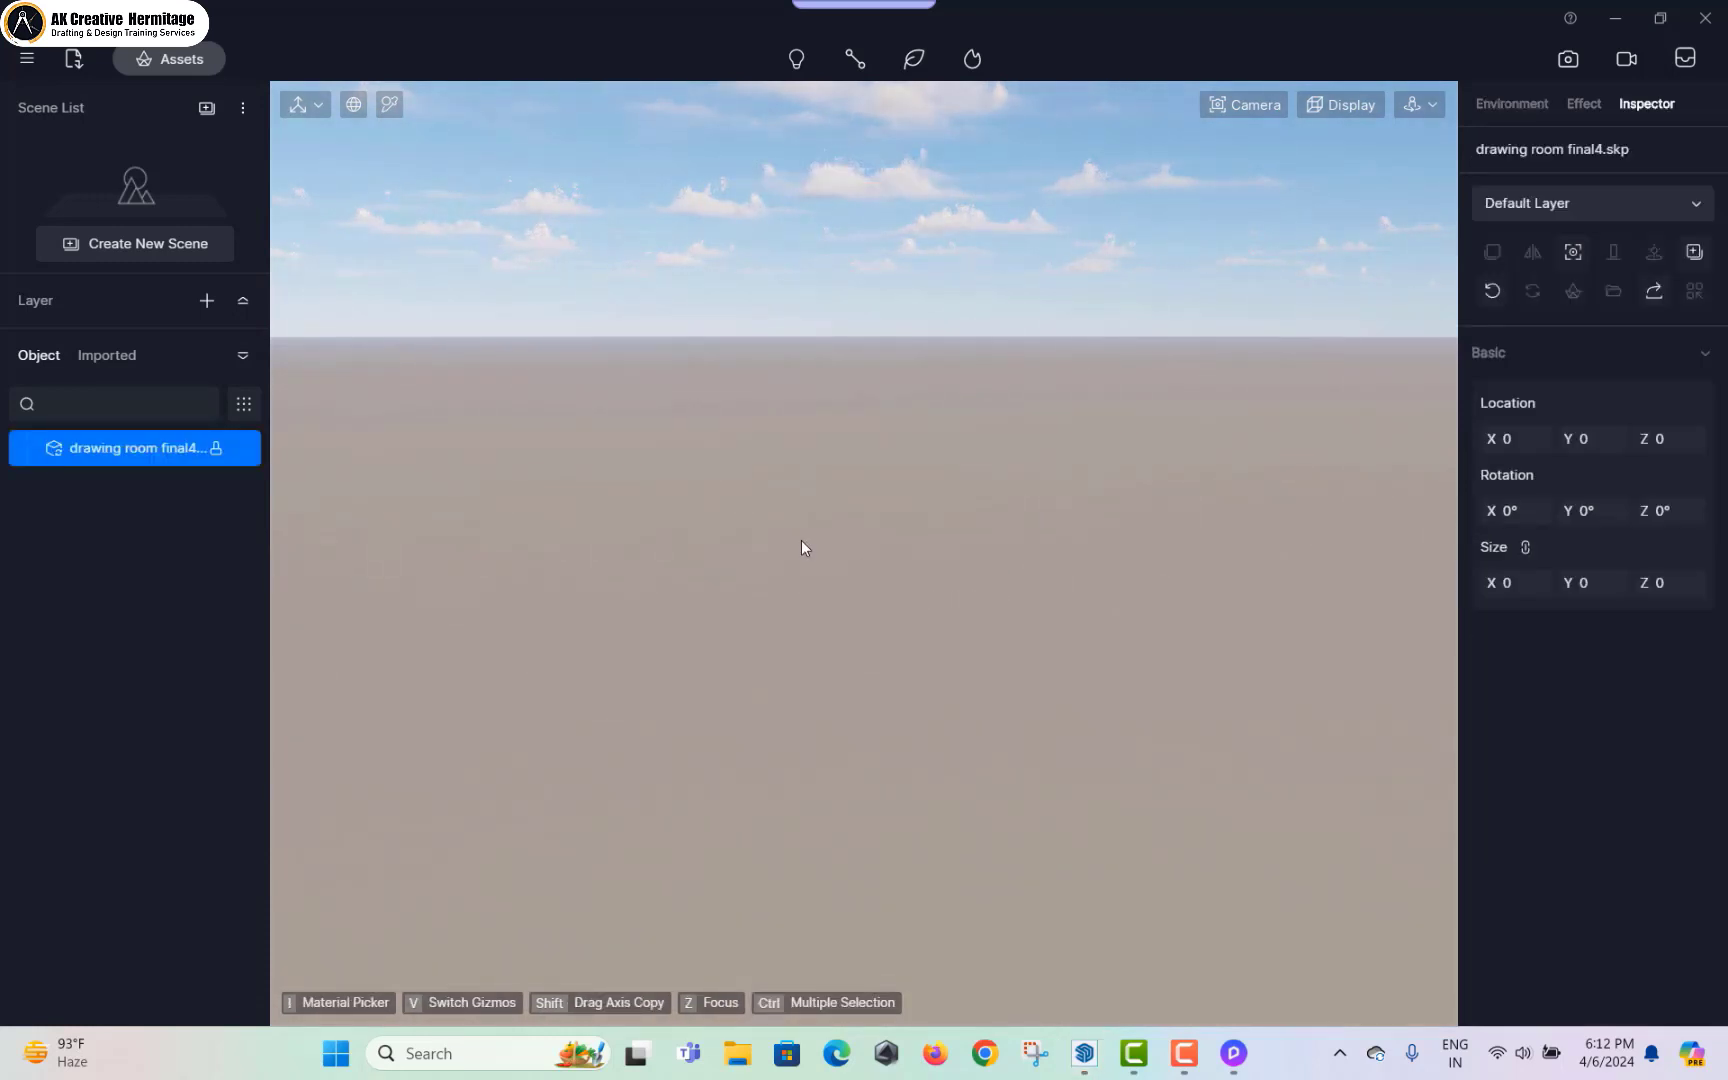
Step: Focus the D5 Render viewport on the imported drawing room final4 object
left_click(764, 502)
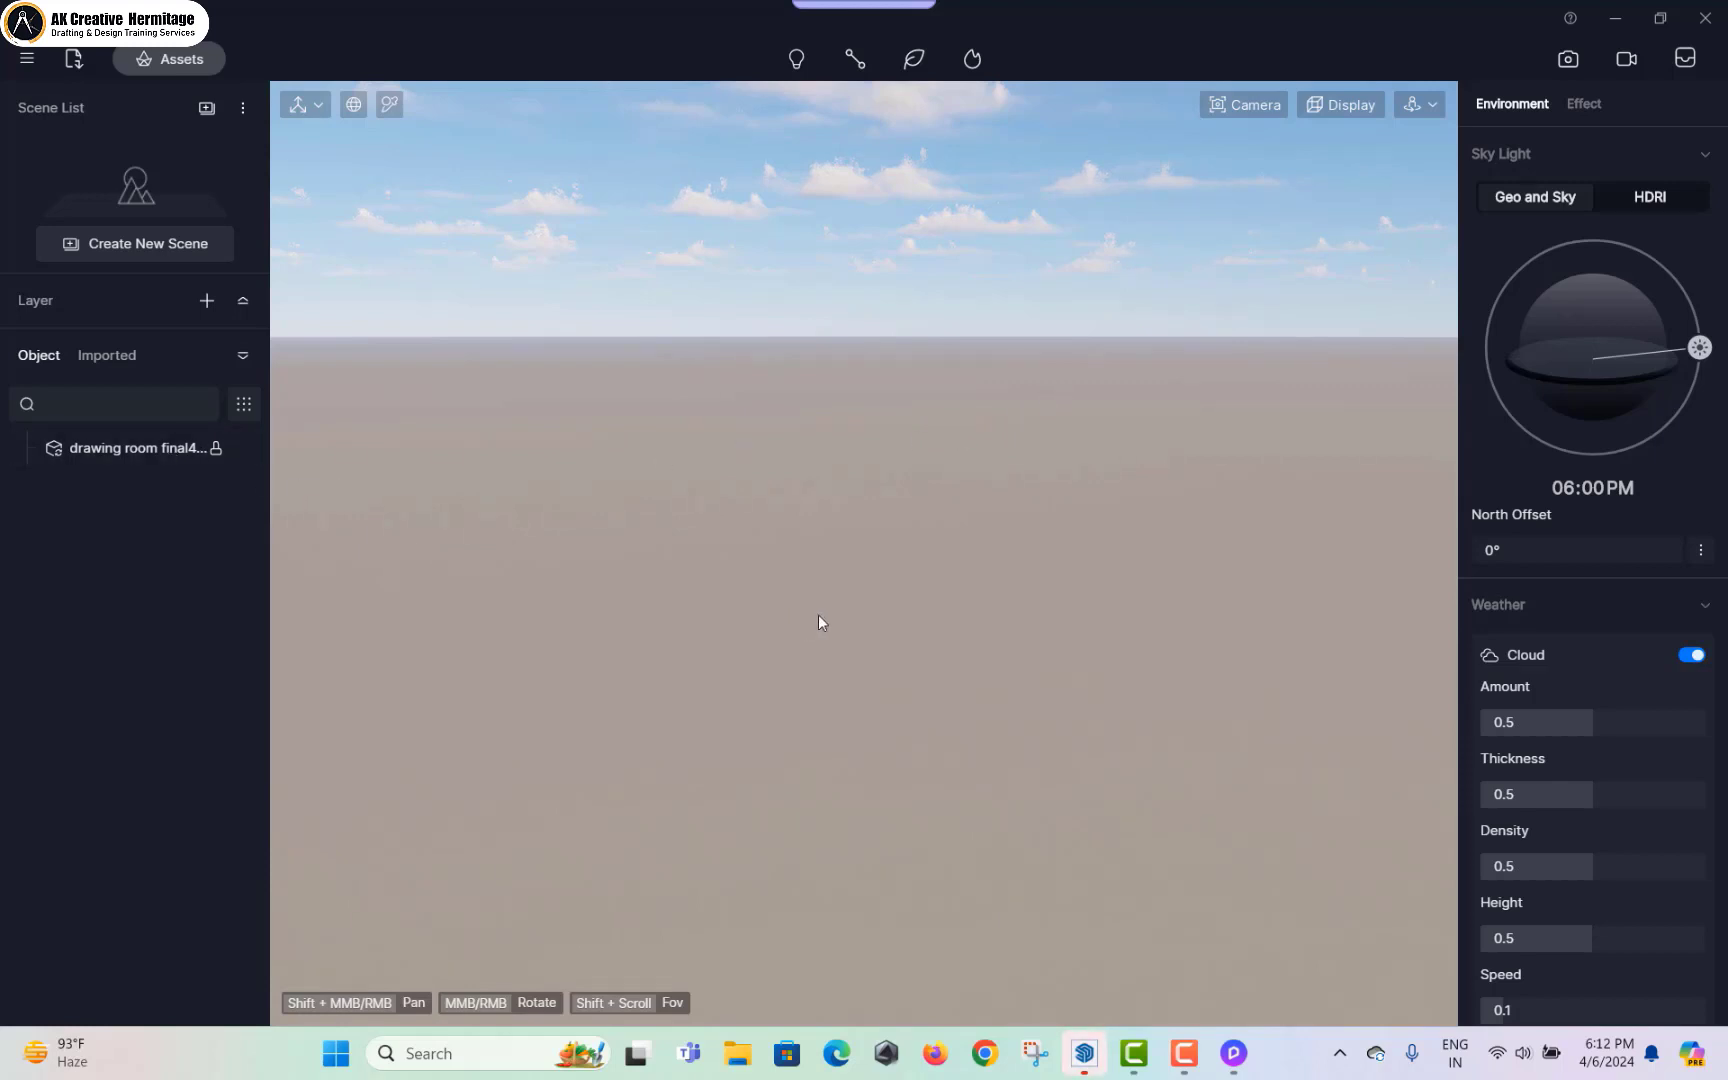
middle_click_drag(911, 688, 1703, 5)
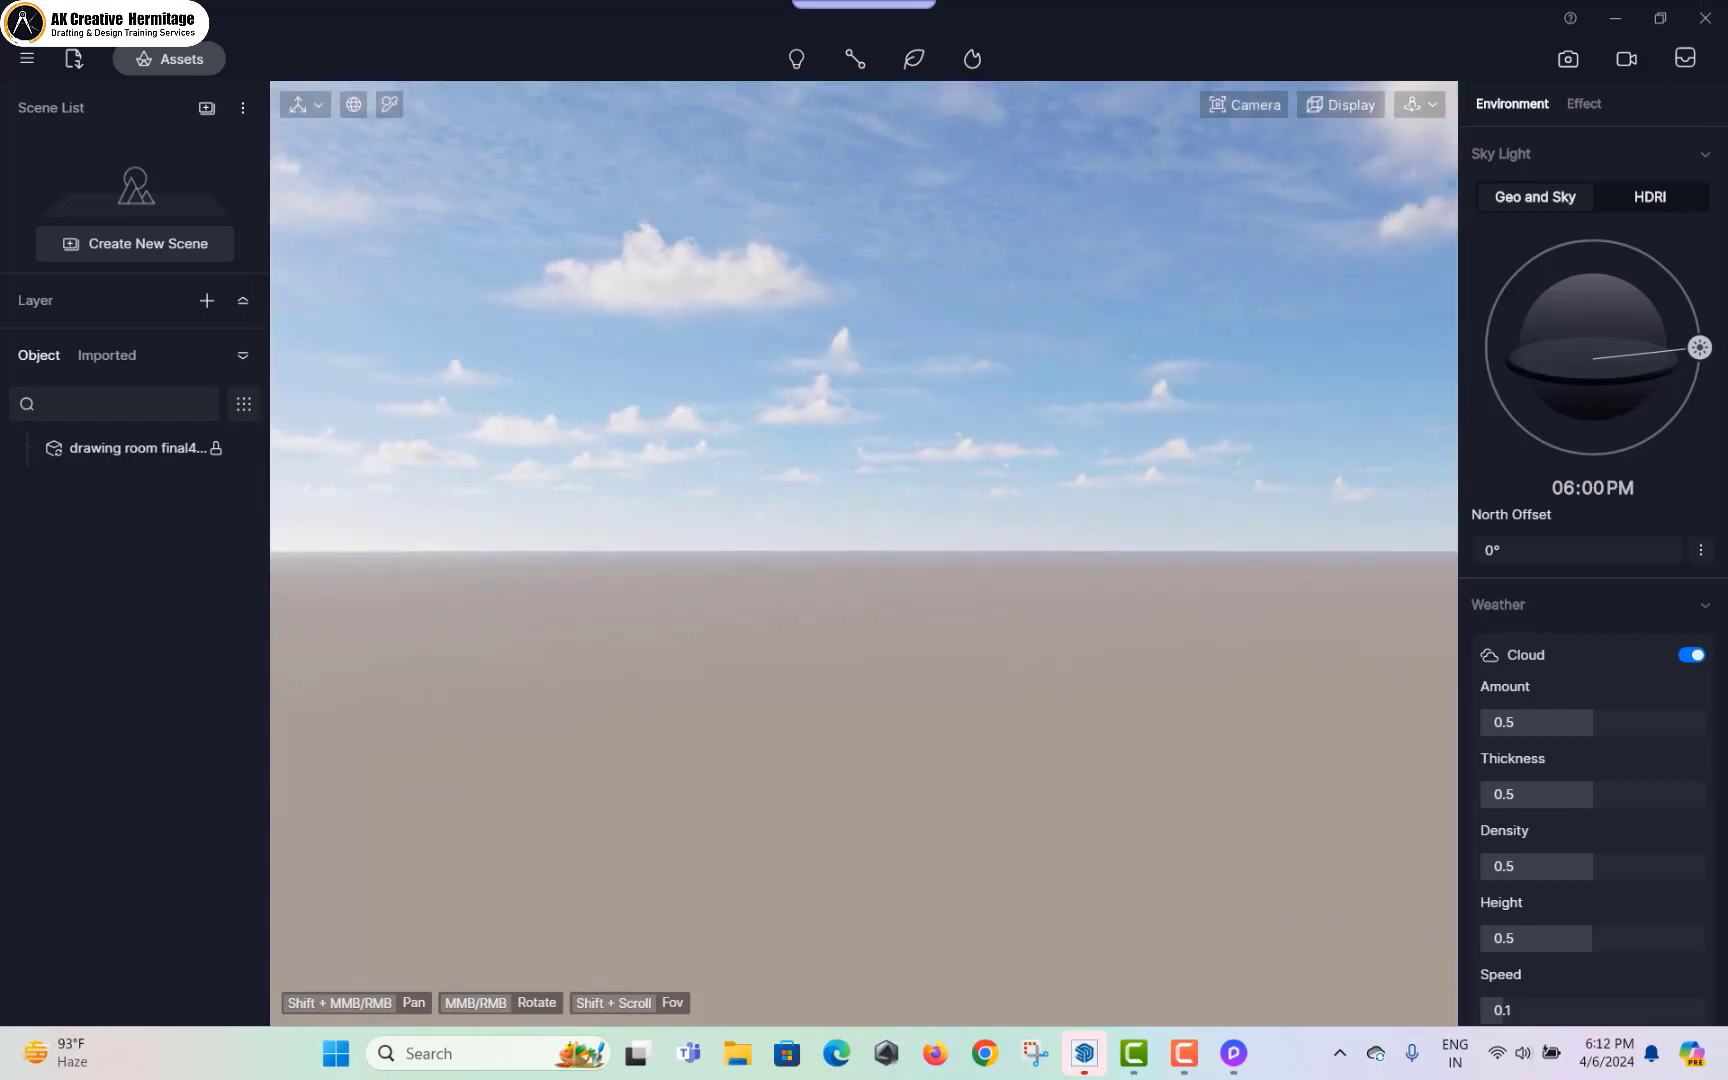
right_click_drag(1184, 450, 471, 559)
right_click(153, 456)
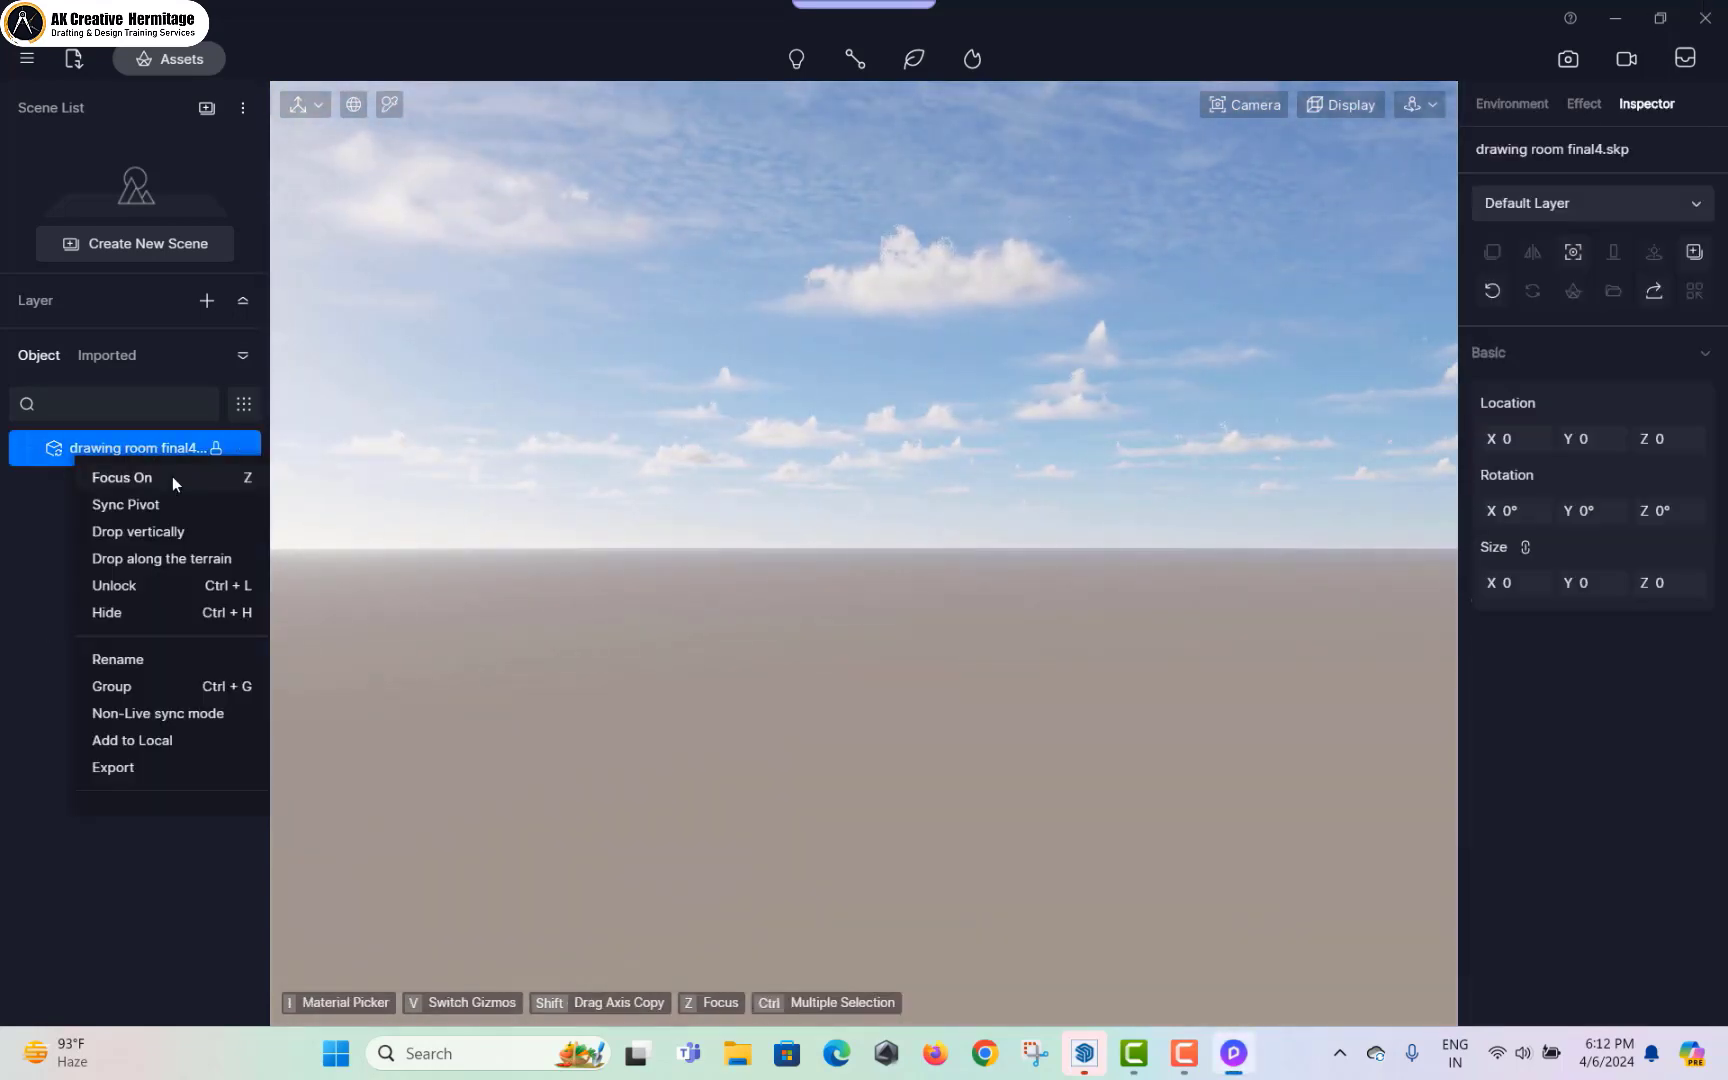
left_click(161, 478)
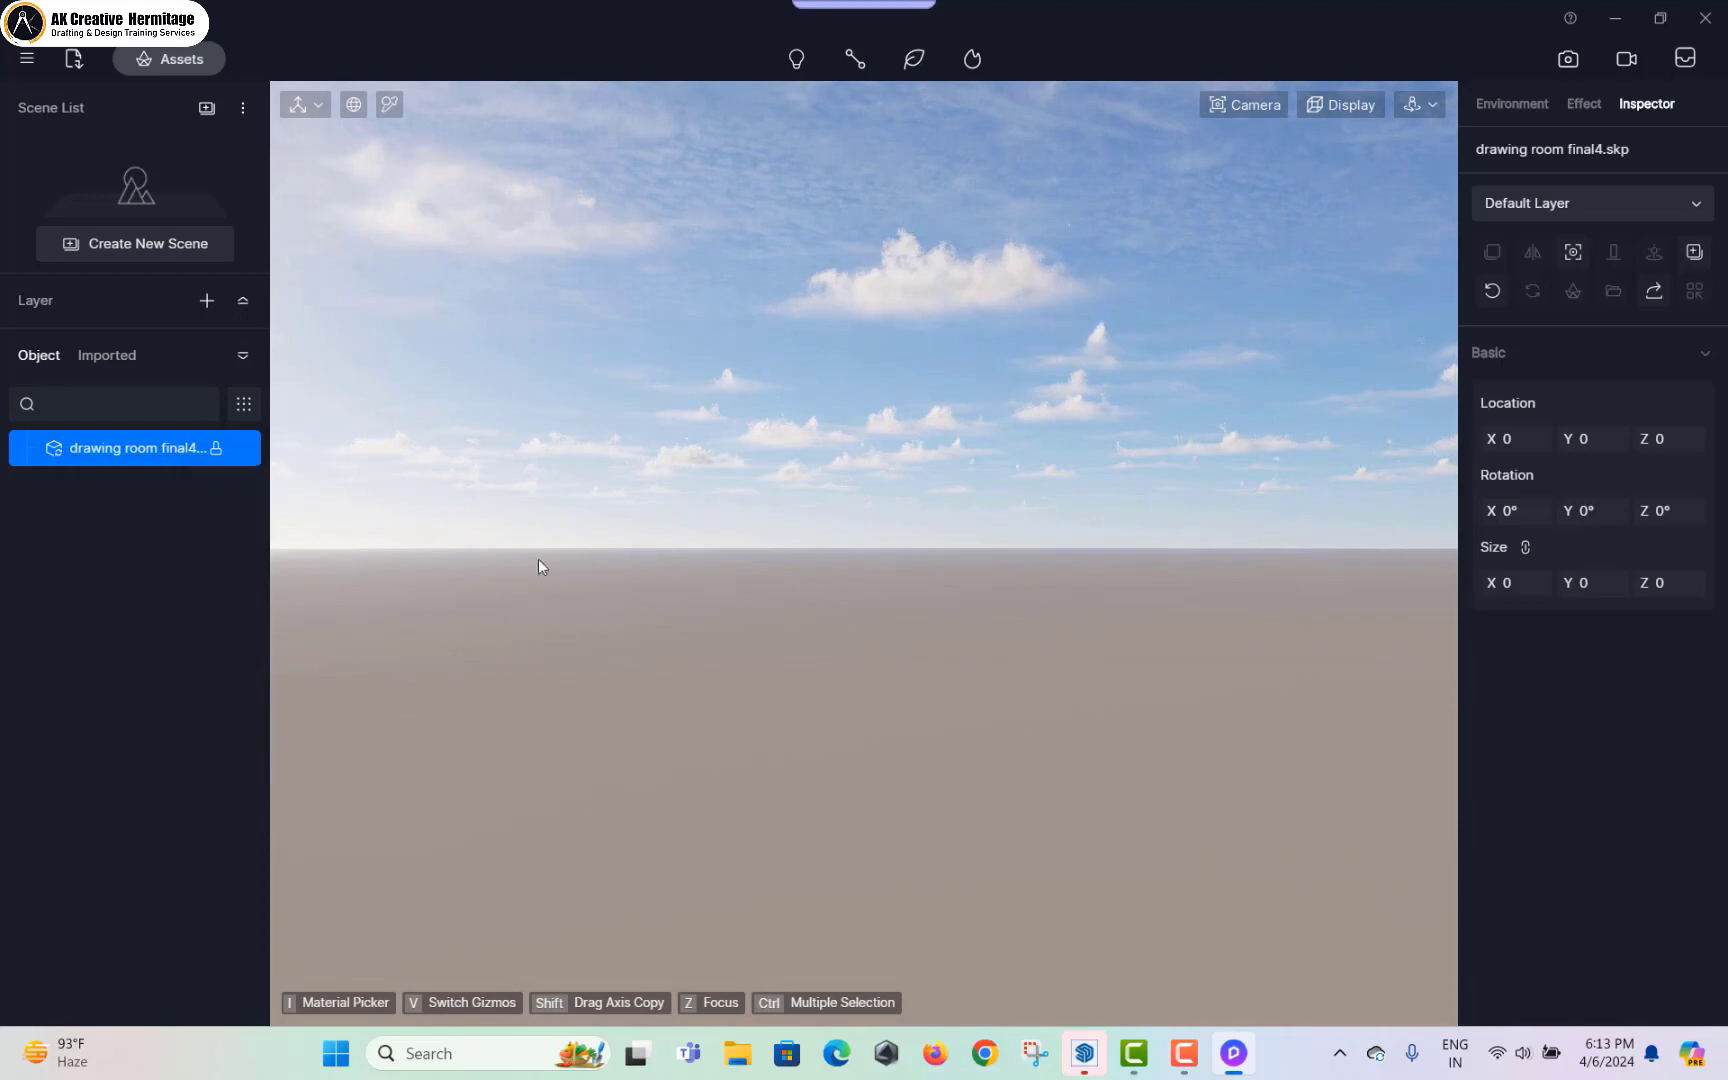
Step: Search the viewport for the imported model, checking the source model in SketchUp before returning to D5 Render
right_click_drag(1048, 662, 734, 705)
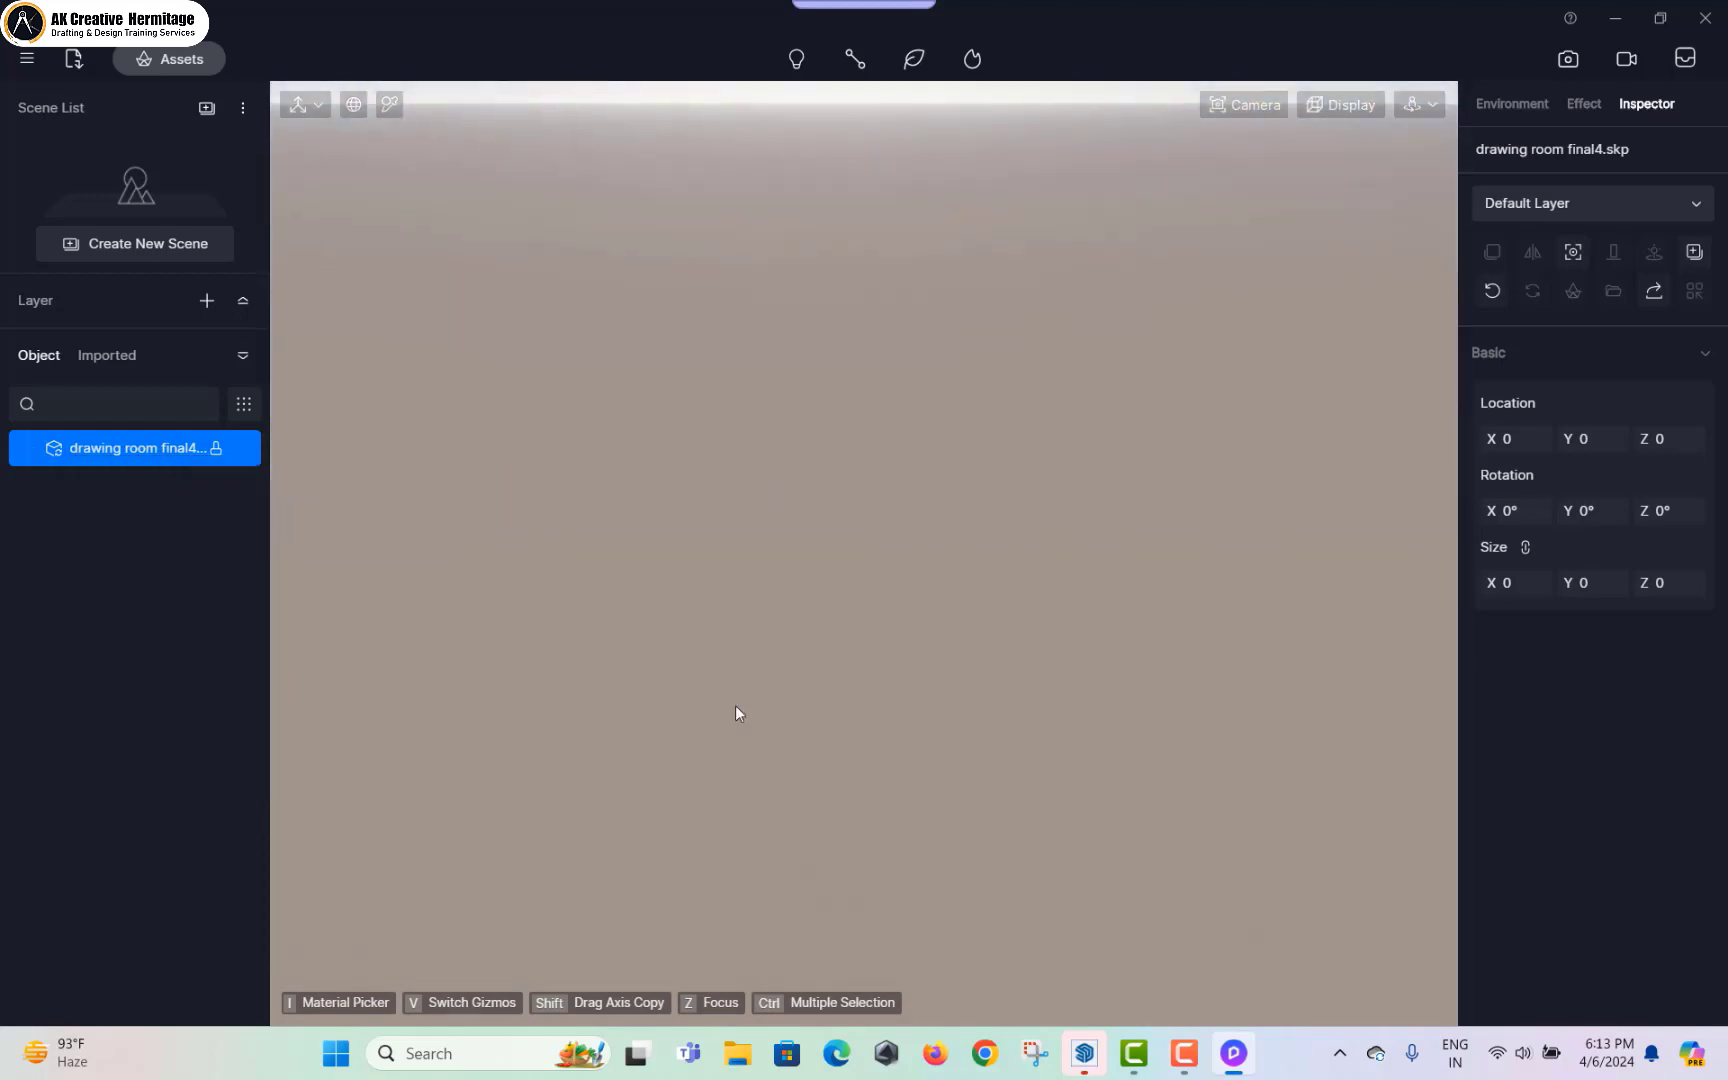
right_click_drag(1031, 523, 288, 45)
right_click_drag(975, 454, 1228, 919)
left_click(1096, 1056)
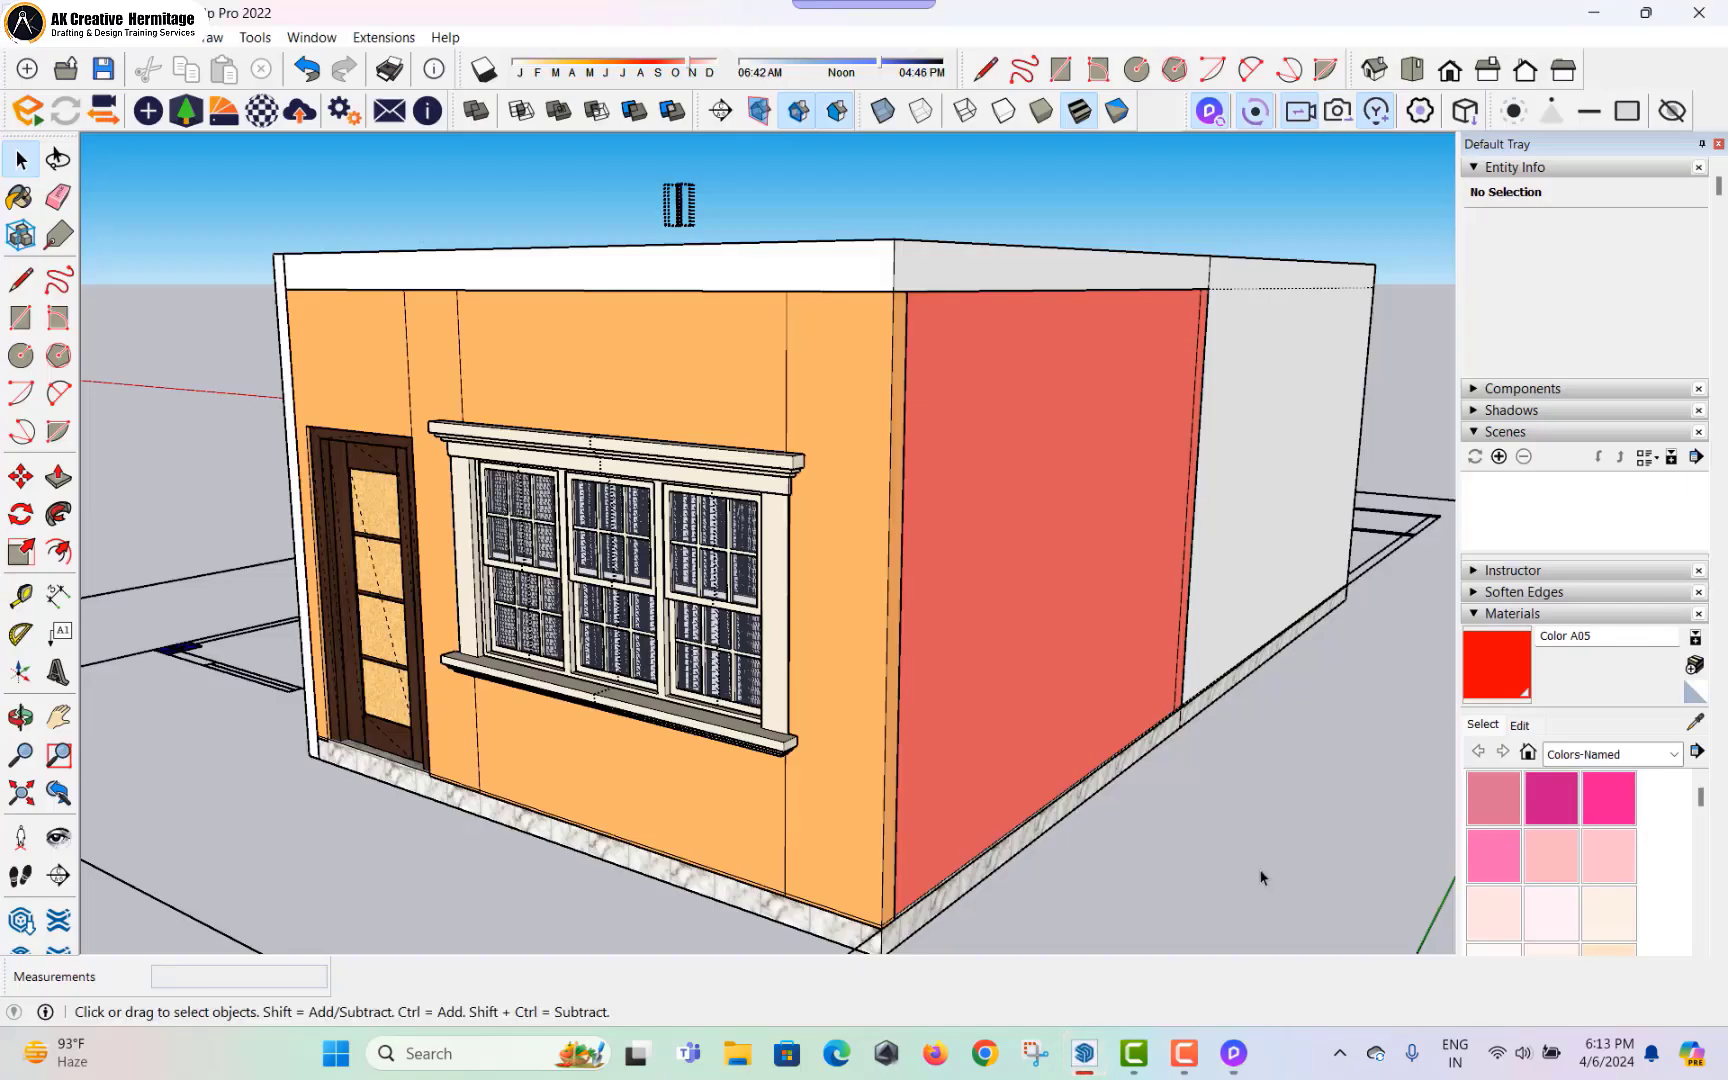
left_click(1231, 1048)
right_click_drag(909, 780, 935, 850)
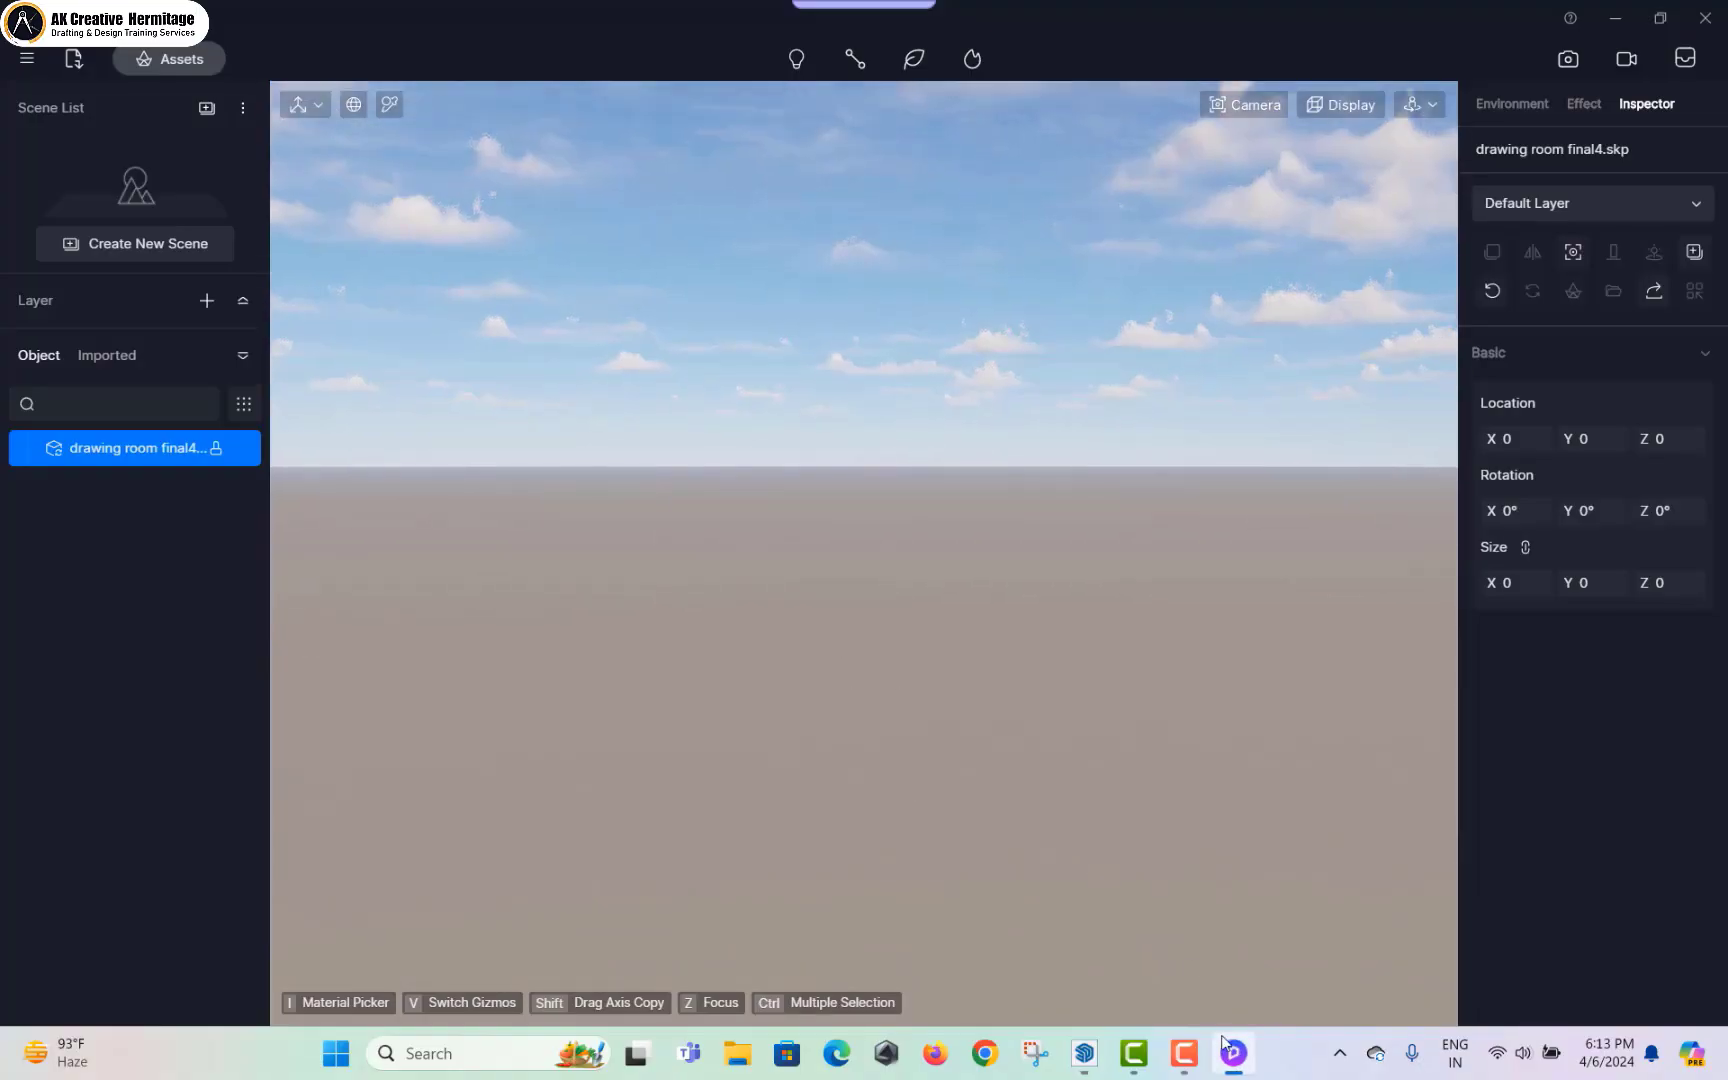
left_click(1194, 1043)
left_click(1638, 958)
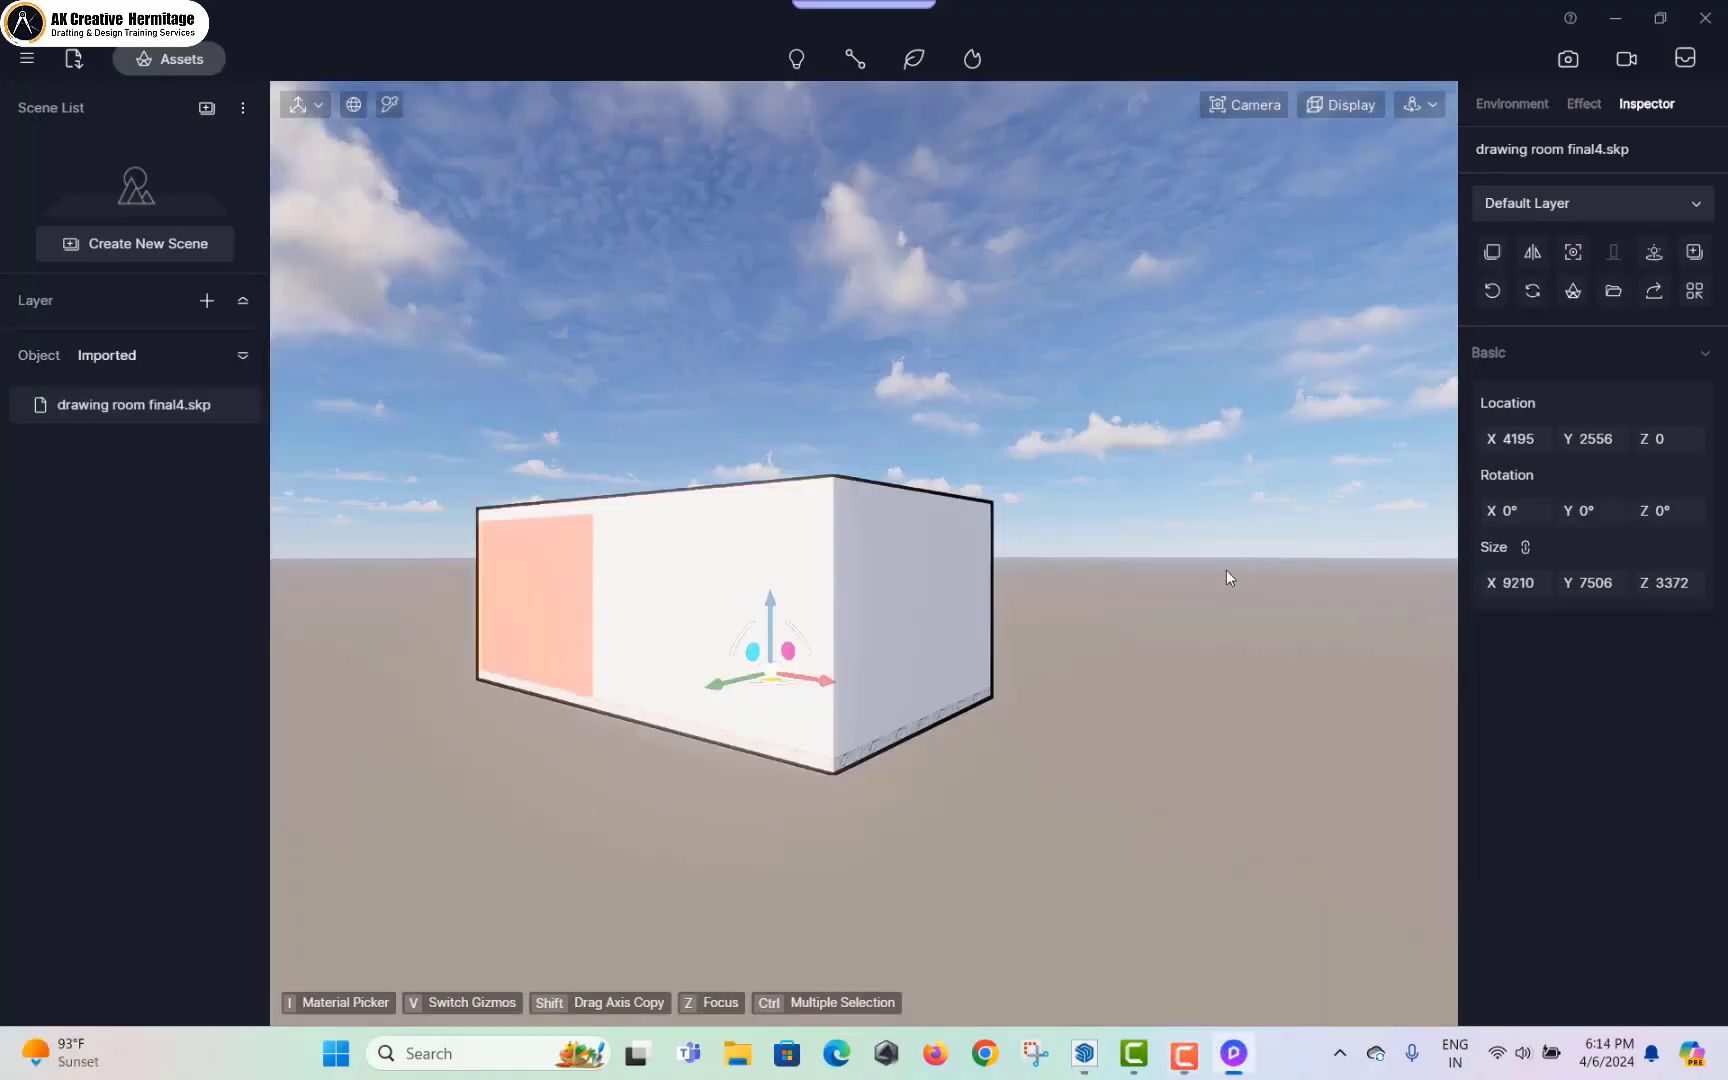
Step: Examine the exterior of the imported drawing room final4 building from several angles and distances
middle_click_drag(1226, 578, 409, 613)
scroll(1058, 621, "up", 5)
middle_click_drag(1000, 620, 410, 515)
middle_click_drag(1160, 720, 1444, 435)
scroll(870, 566, "down", 3)
scroll(1048, 532, "down", 4)
scroll(1048, 532, "down", 2)
scroll(762, 540, "up", 4)
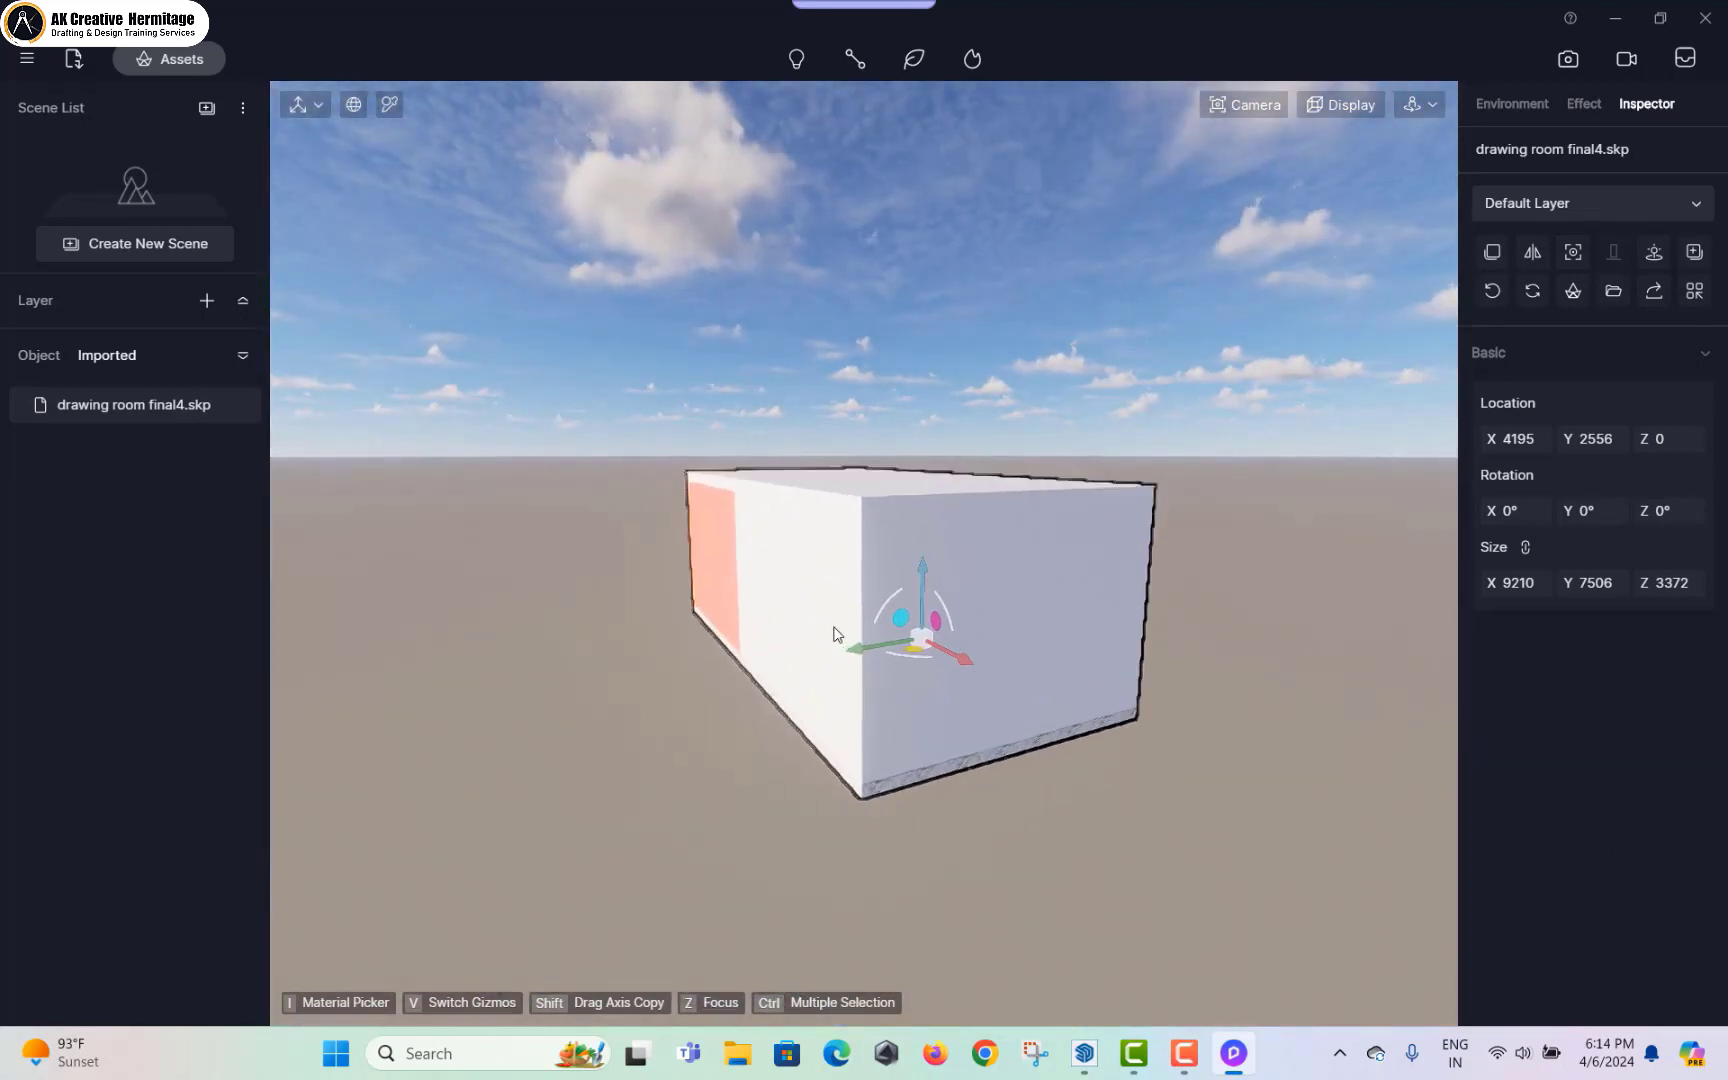
middle_click_drag(833, 632, 737, 744)
middle_click_drag(987, 662, 1074, 522)
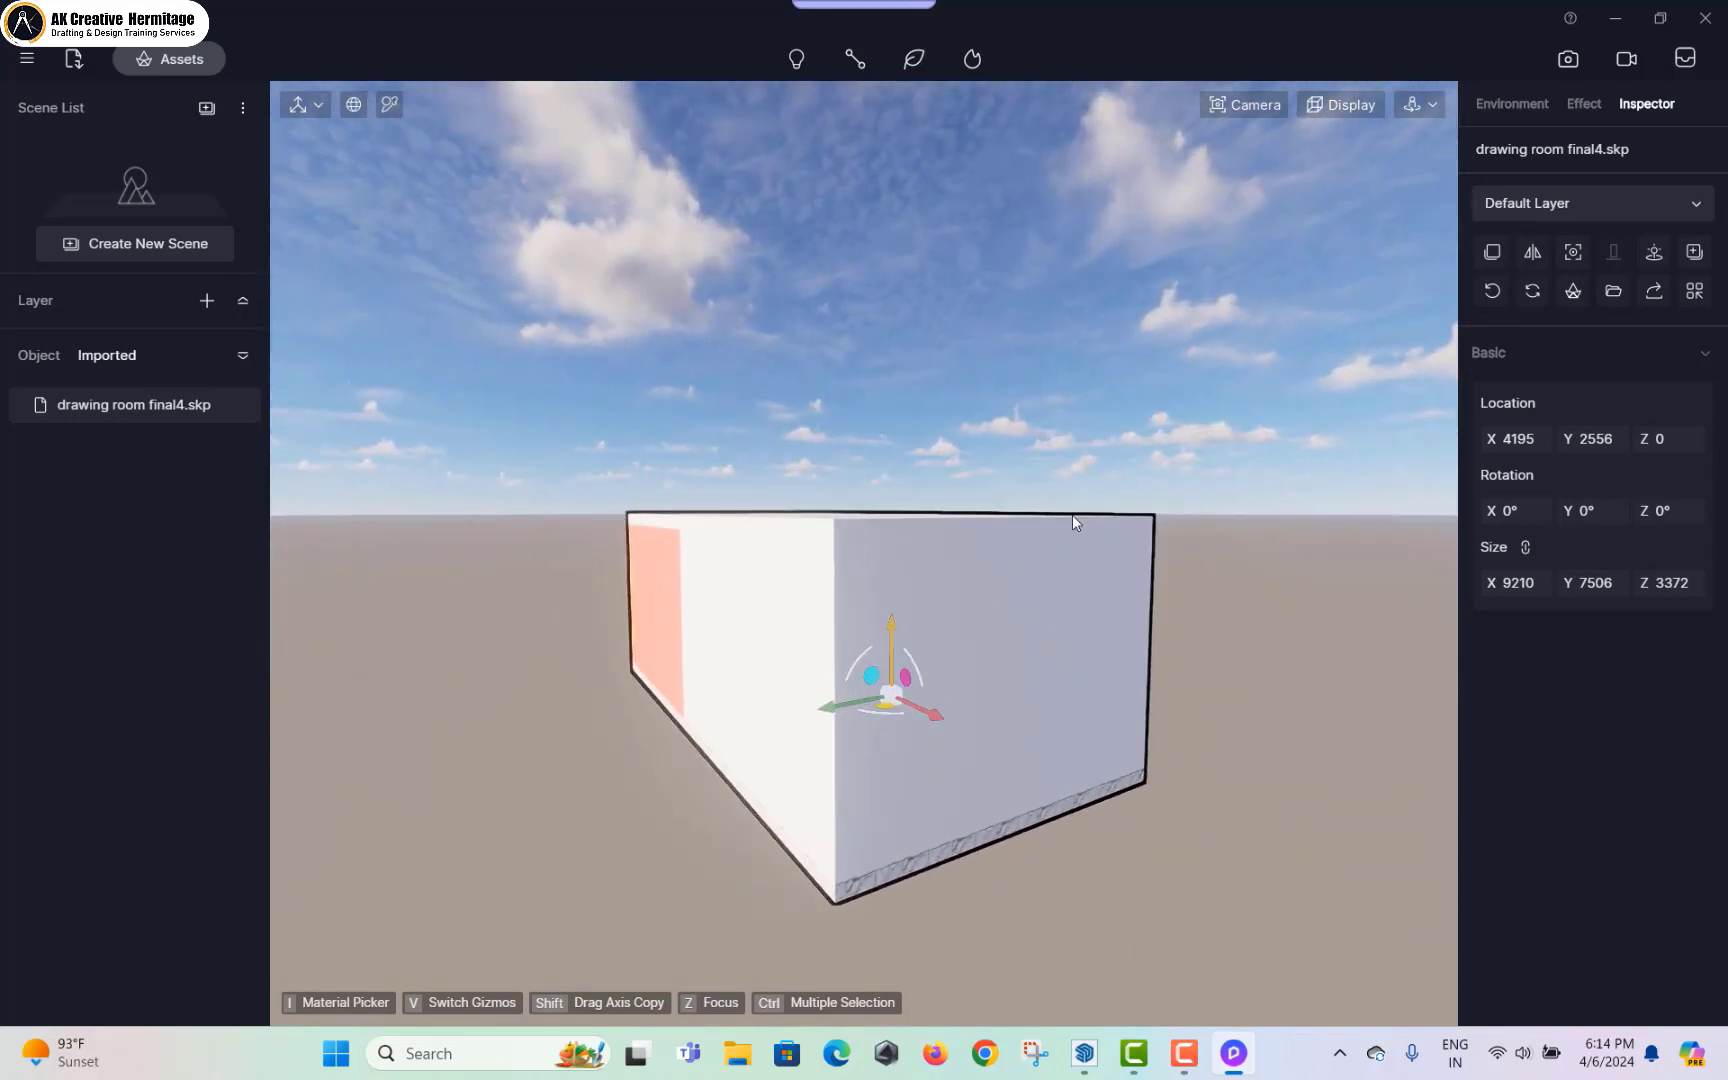
Step: Switch the environment's sky light to HDRI and try the Partly Sunny and Midday skies
left_click(1535, 104)
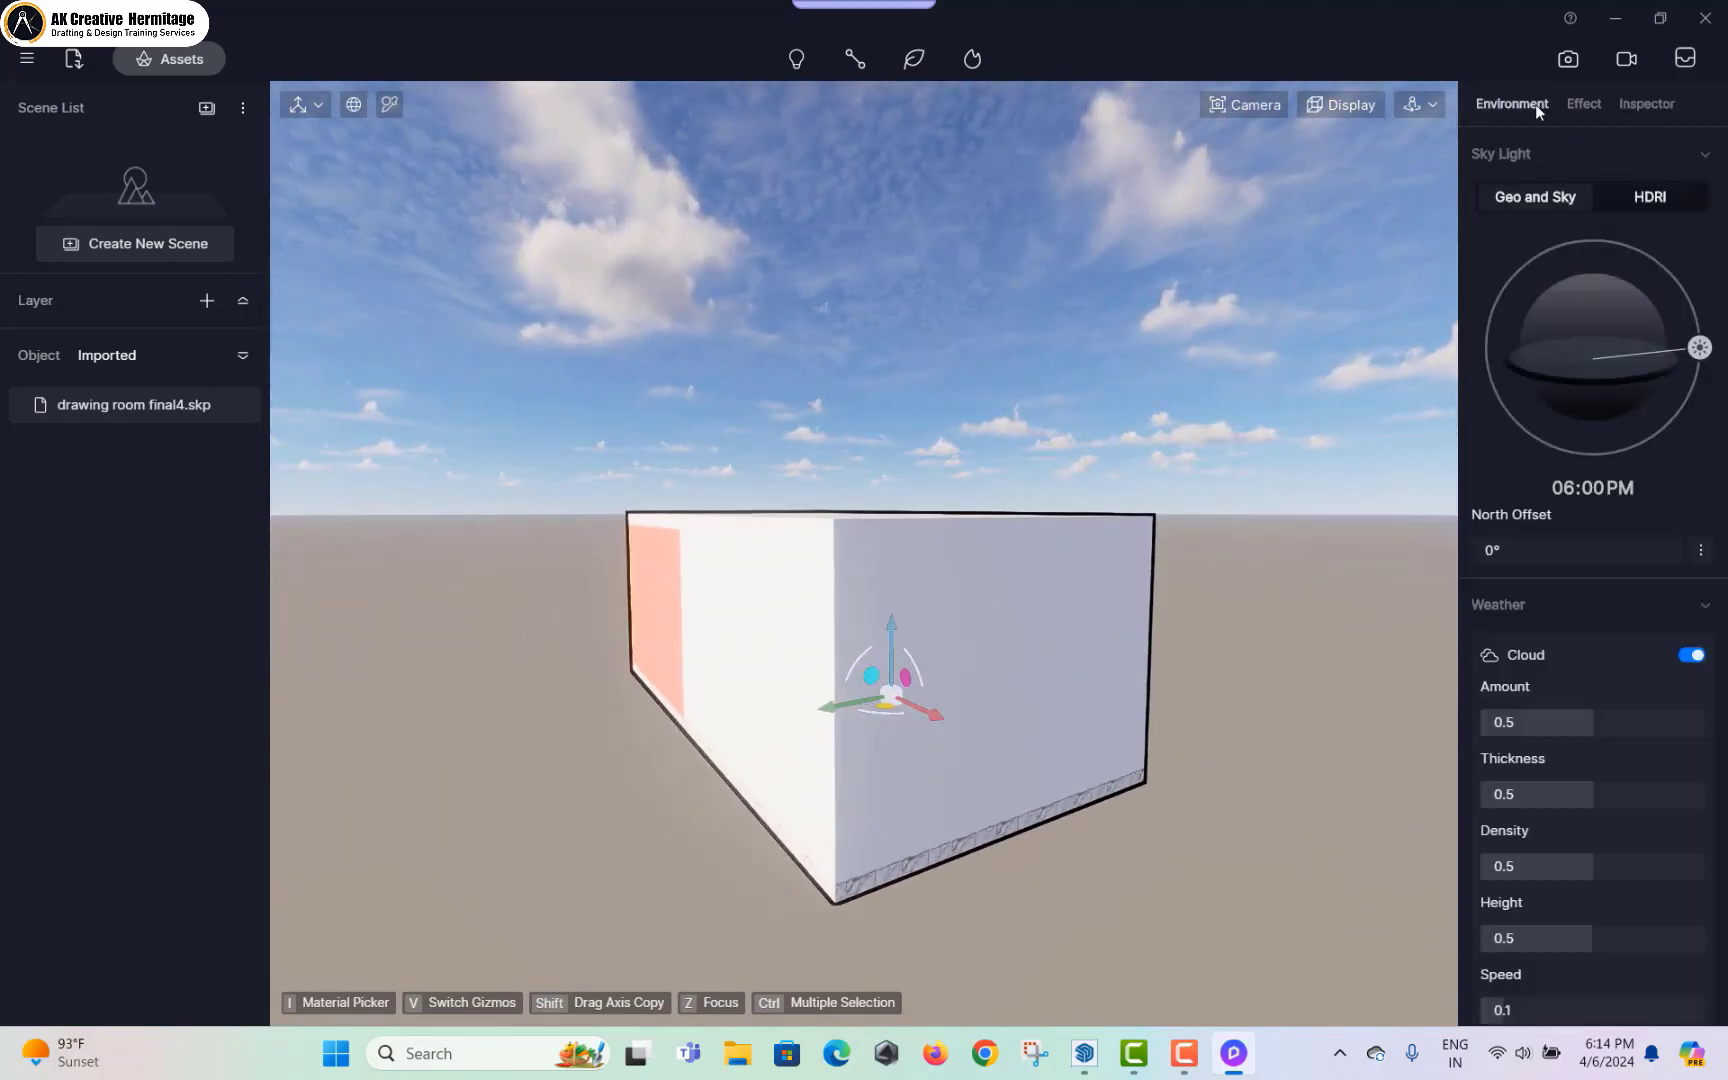
left_click(1655, 205)
left_click(1619, 298)
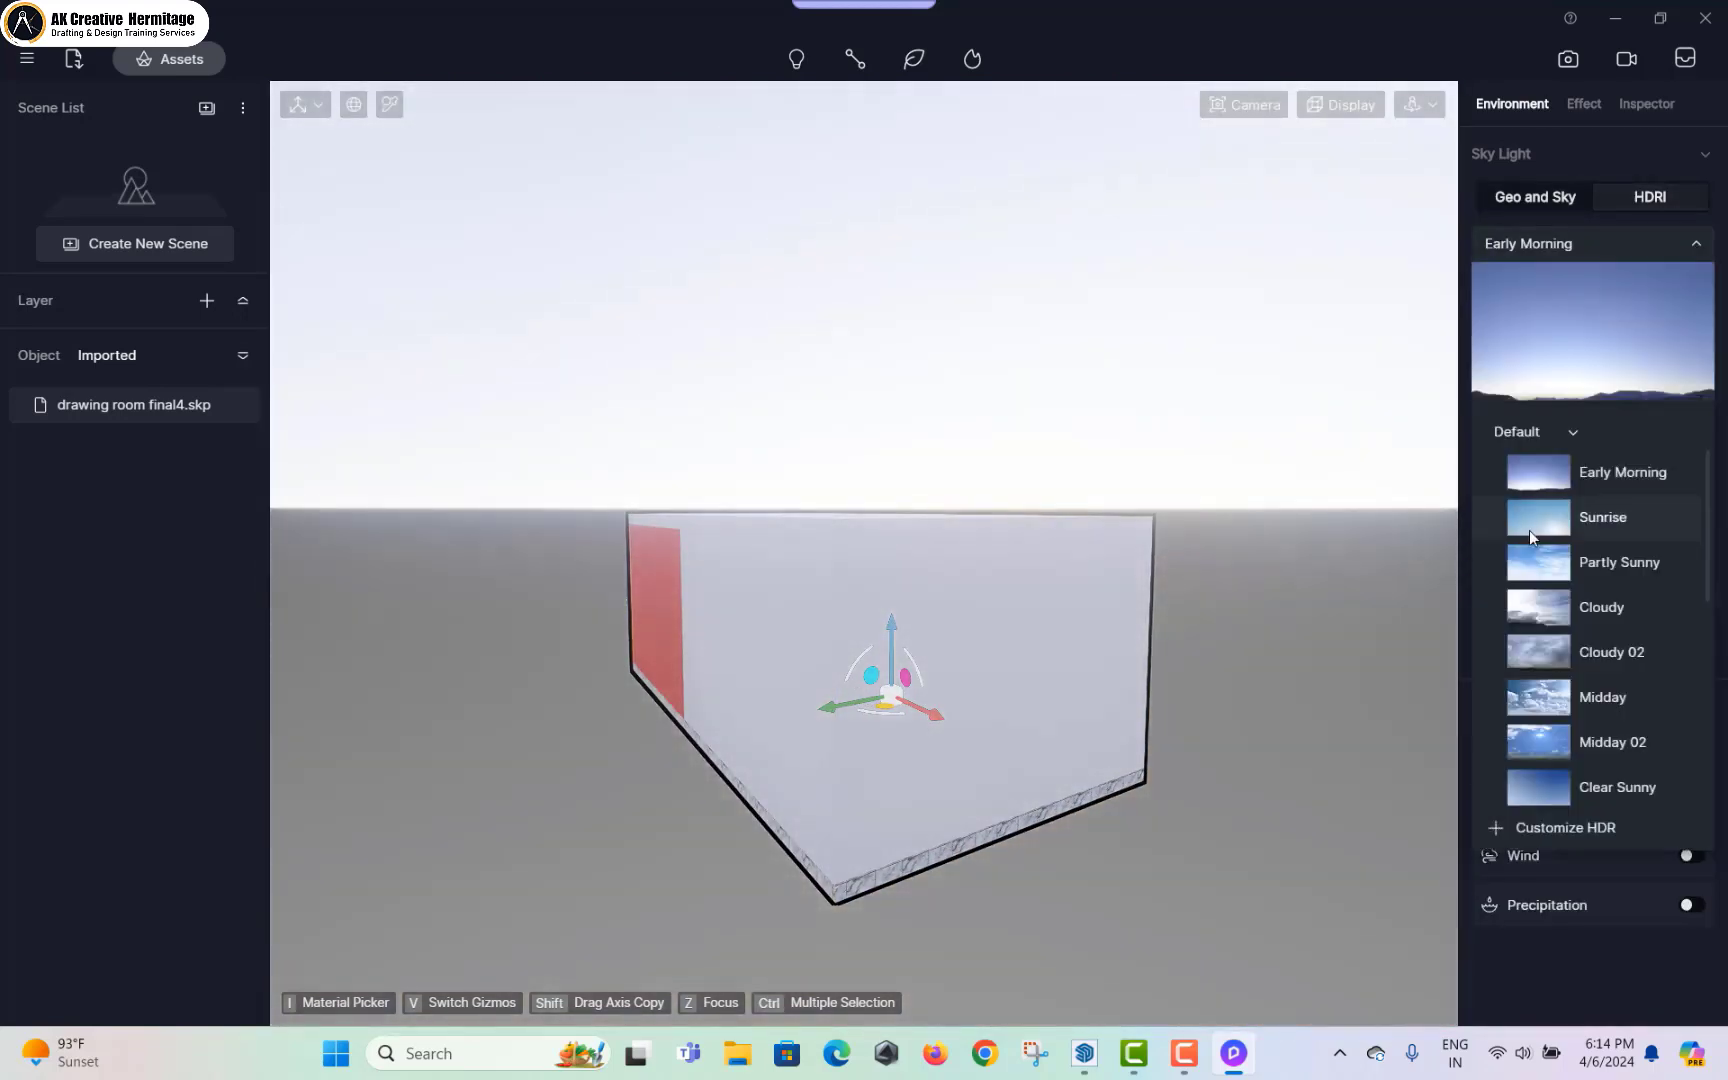
left_click(1527, 584)
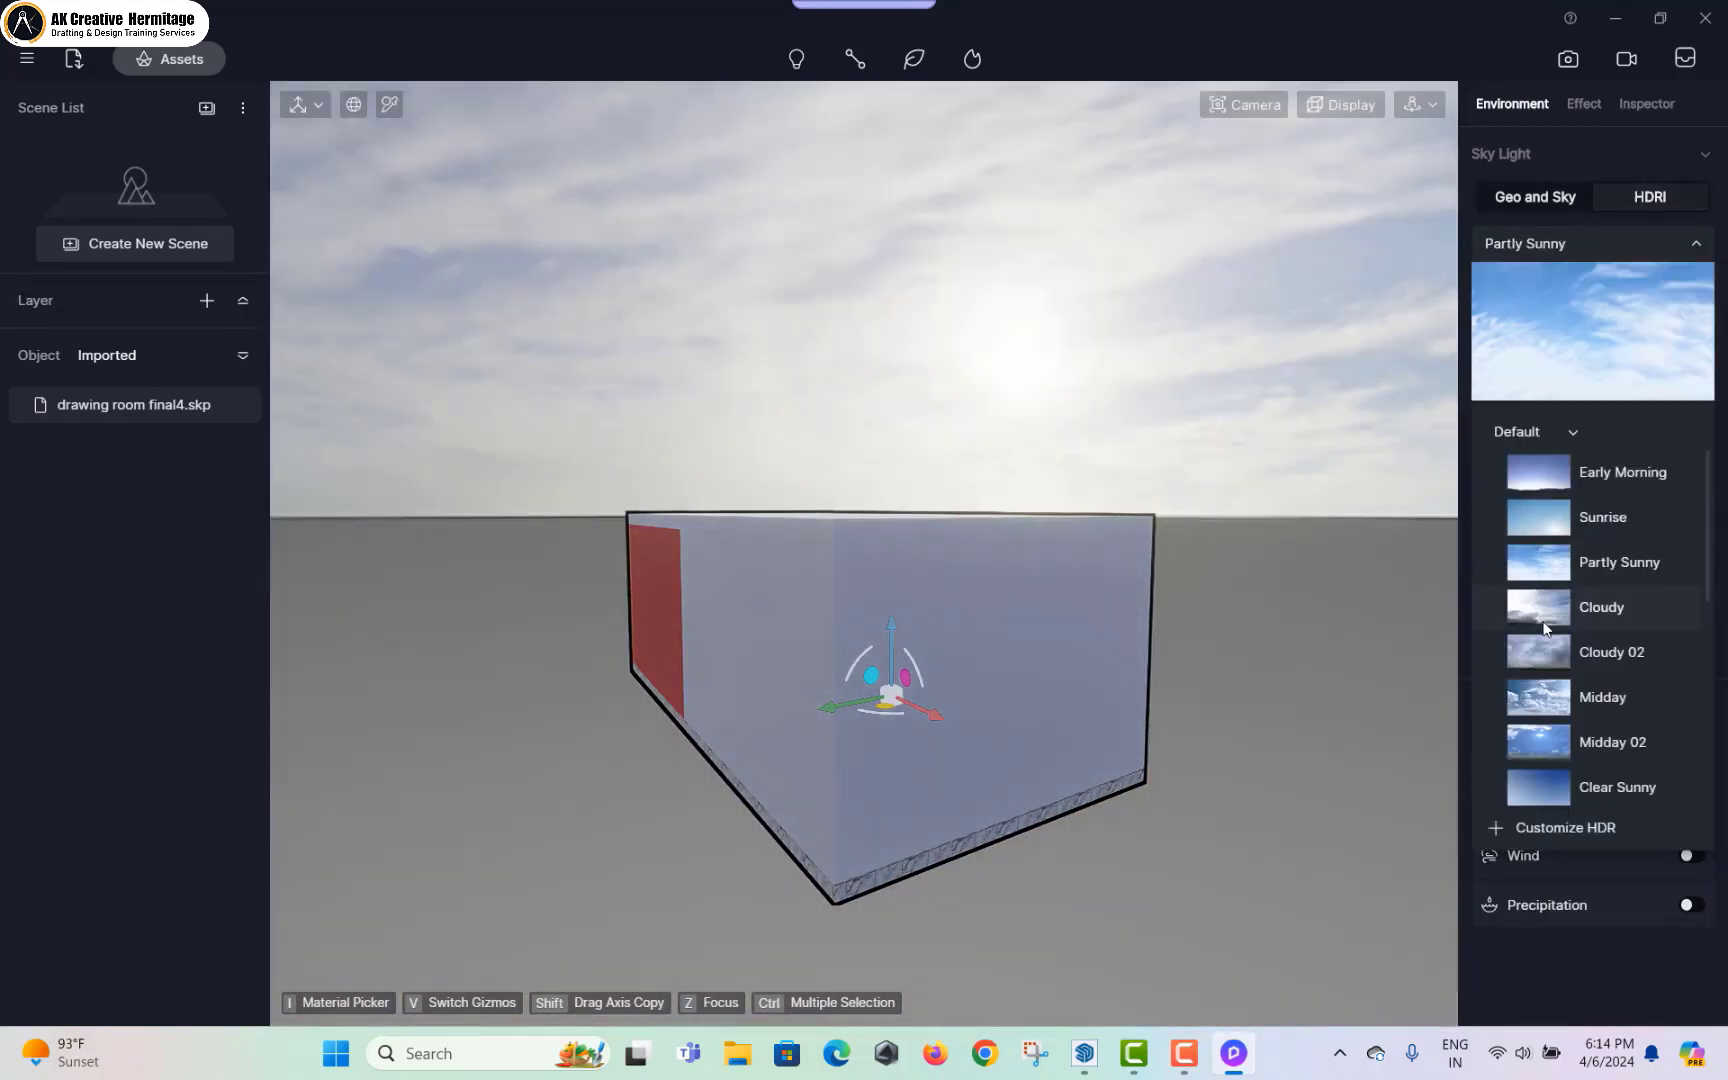
left_click(1545, 627)
left_click(1538, 703)
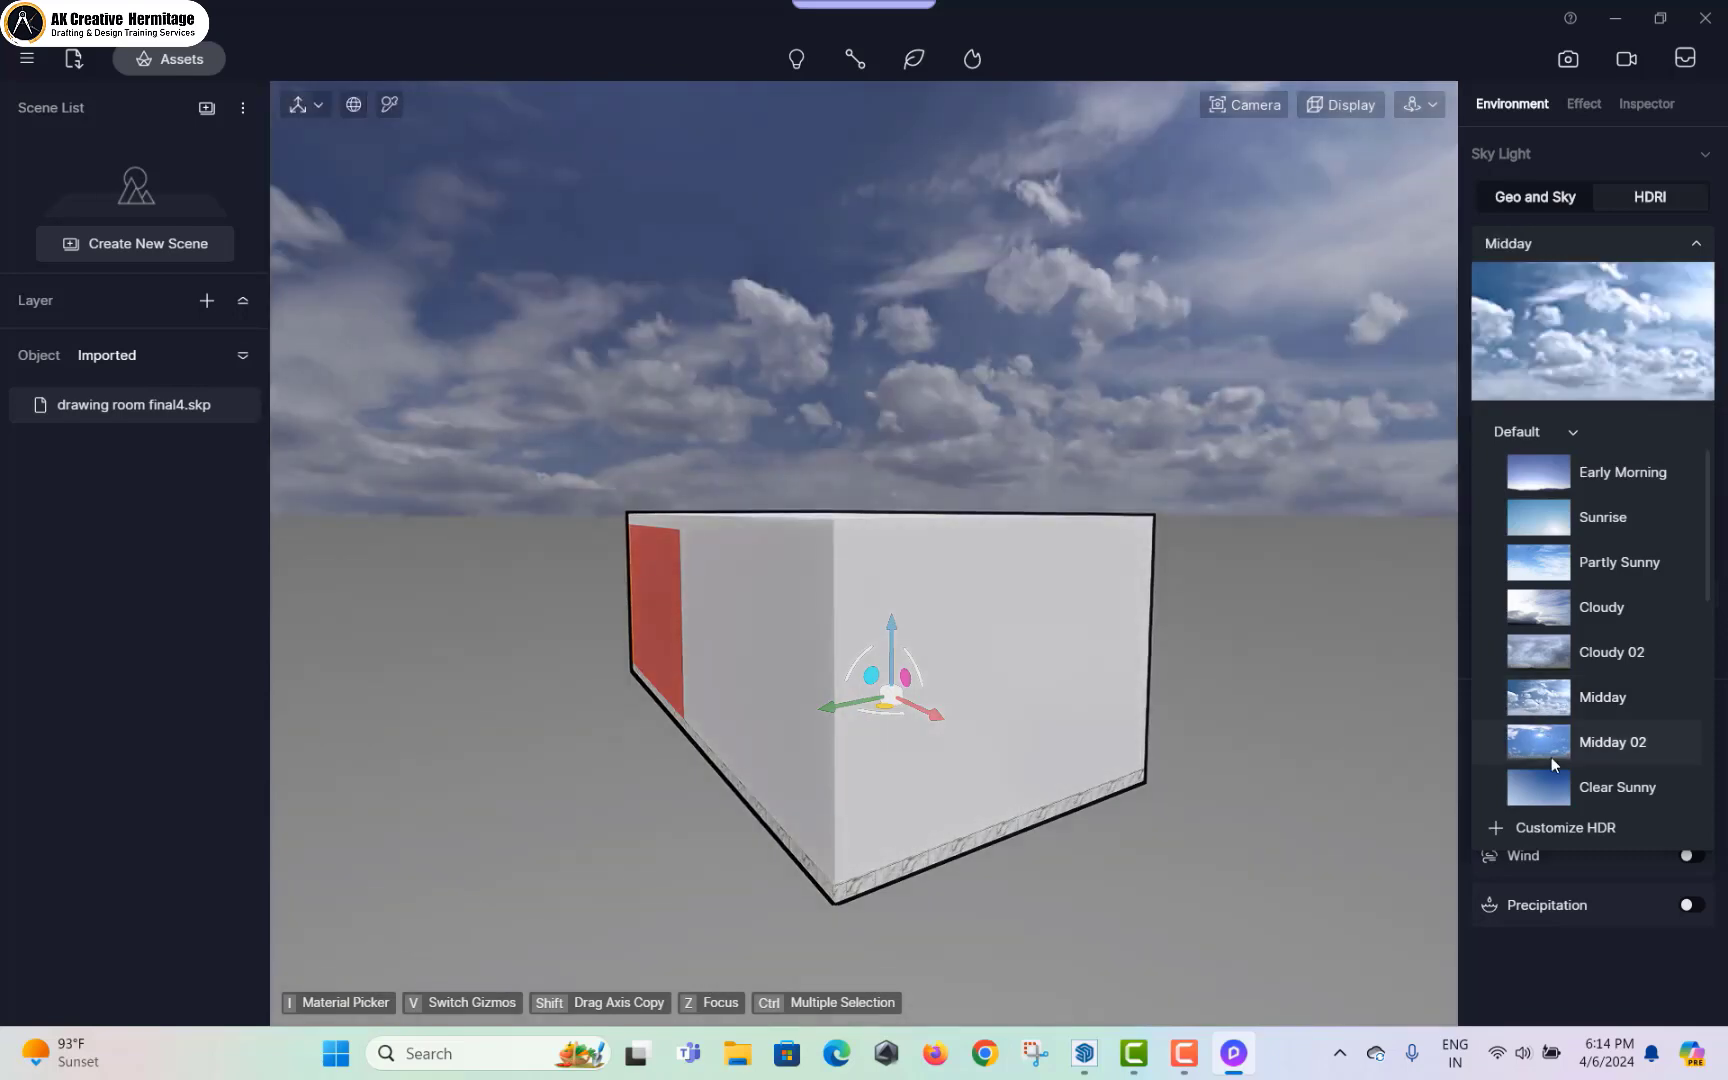
Step: Set the HDRI sky to Sunset Glow 02 and deselect the building
scroll(1551, 757, "down", 5)
left_click(1546, 665)
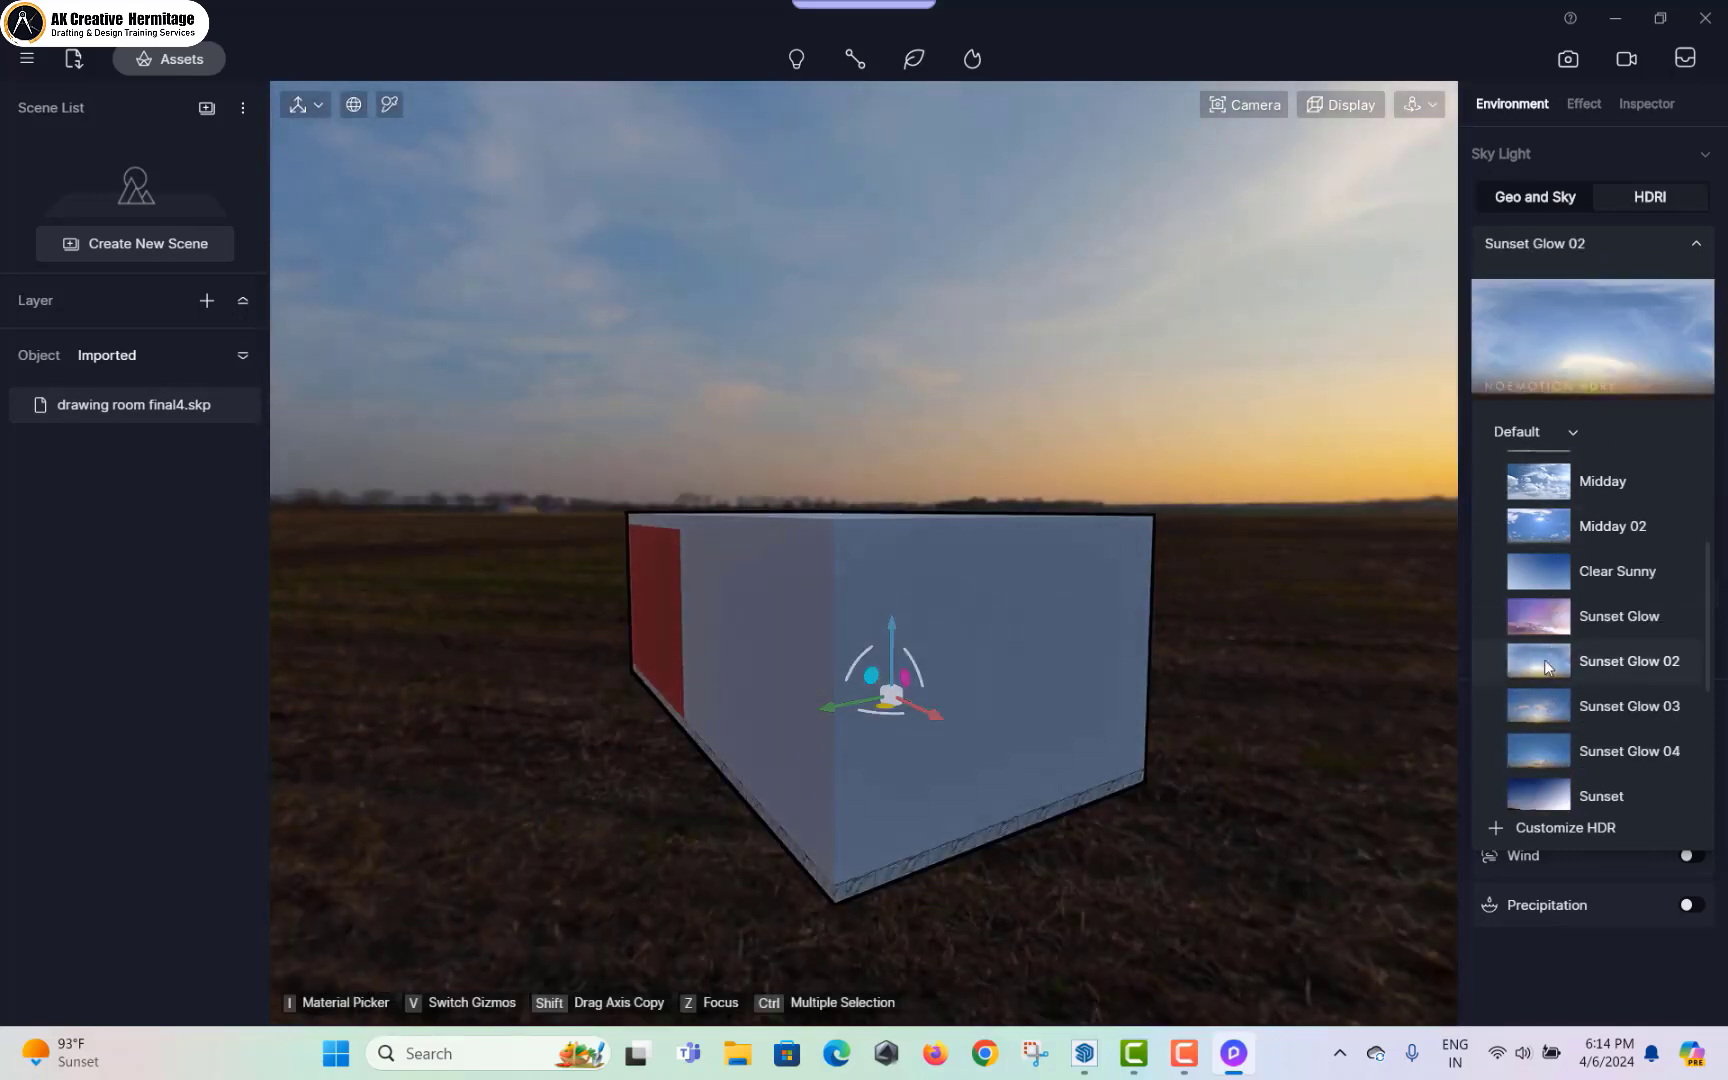
left_click(1300, 549)
Step: Enter the building's dark interior and place a point light on the marble floor near the door
middle_click_drag(1315, 602, 902, 647)
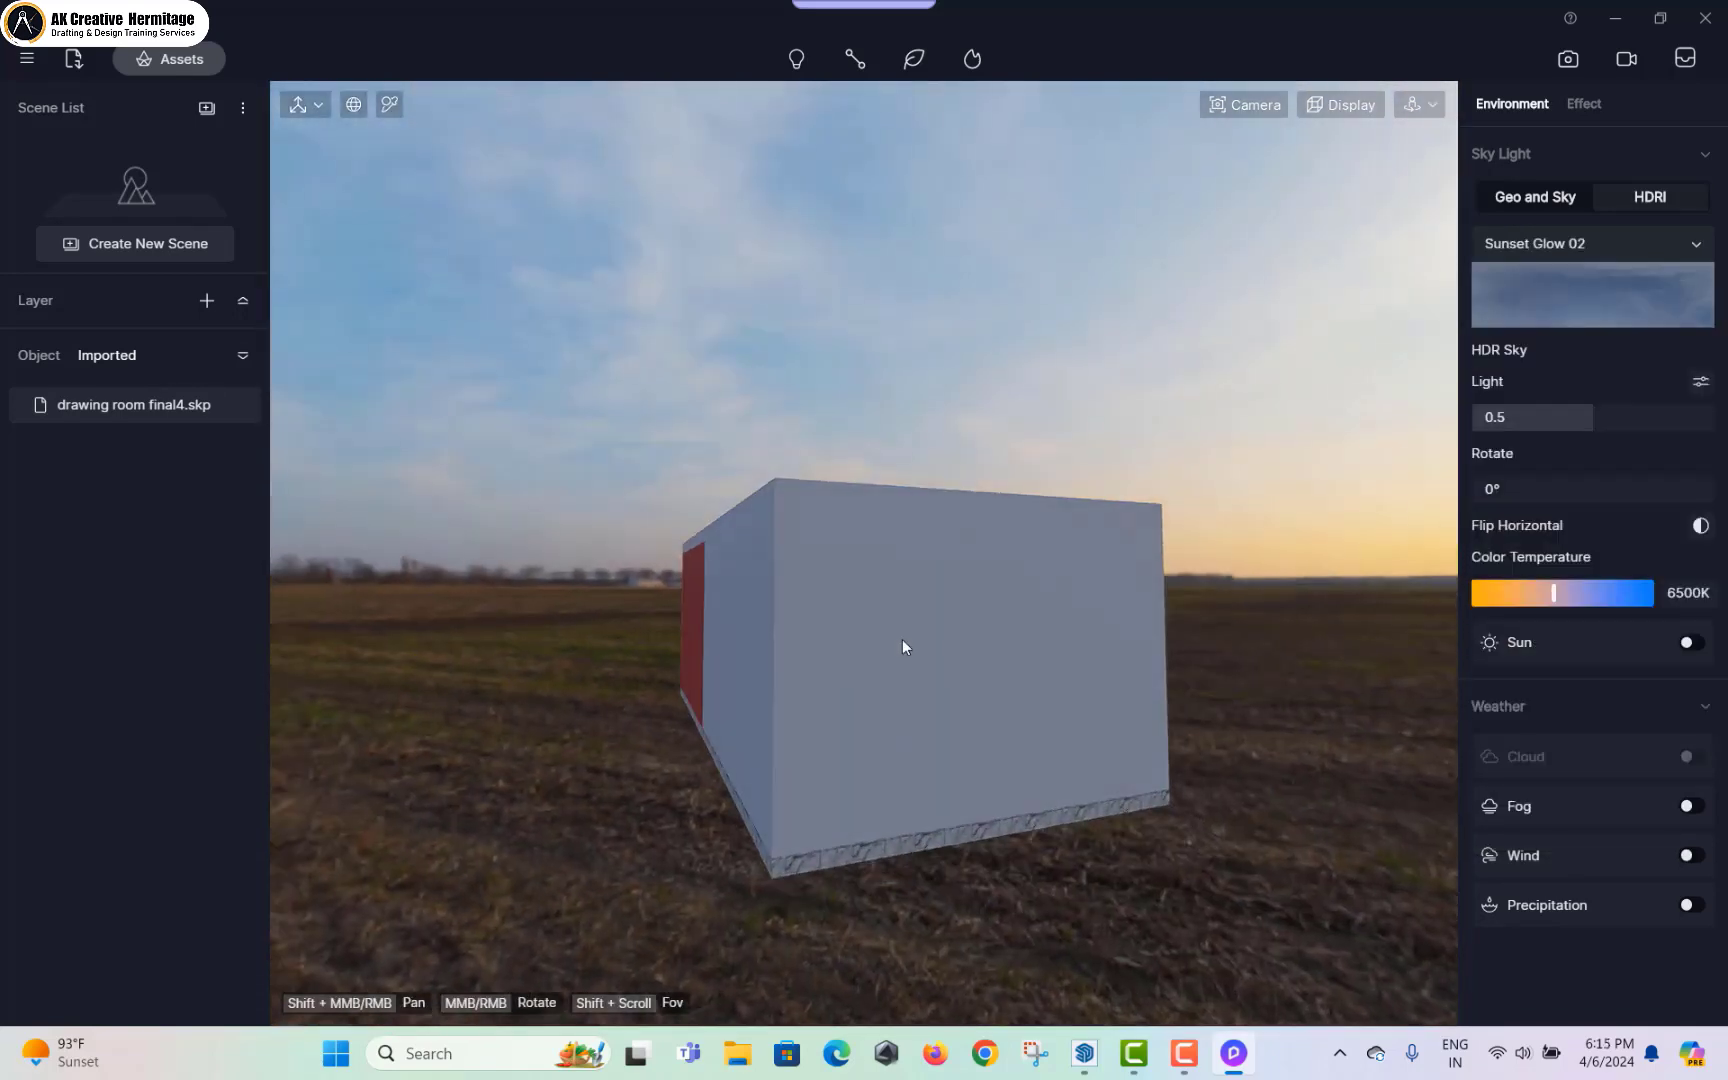
scroll(778, 639, "up", 10)
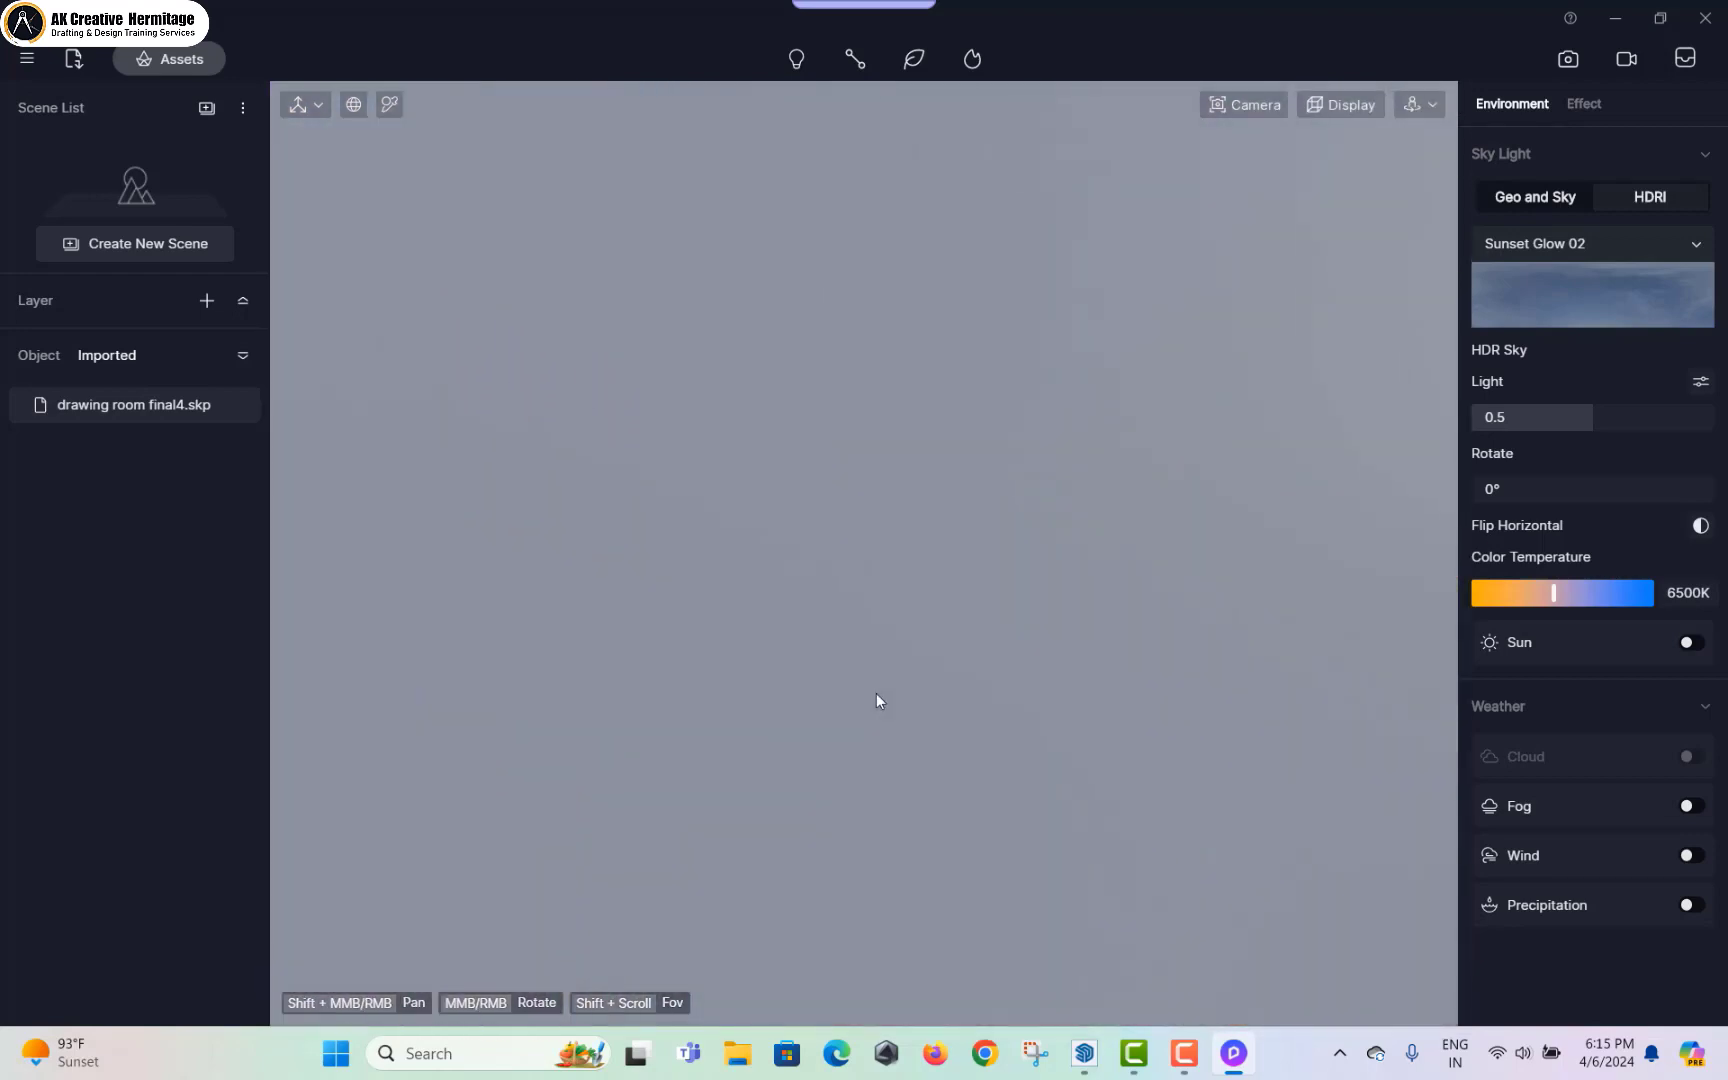
scroll(876, 693, "up", 3)
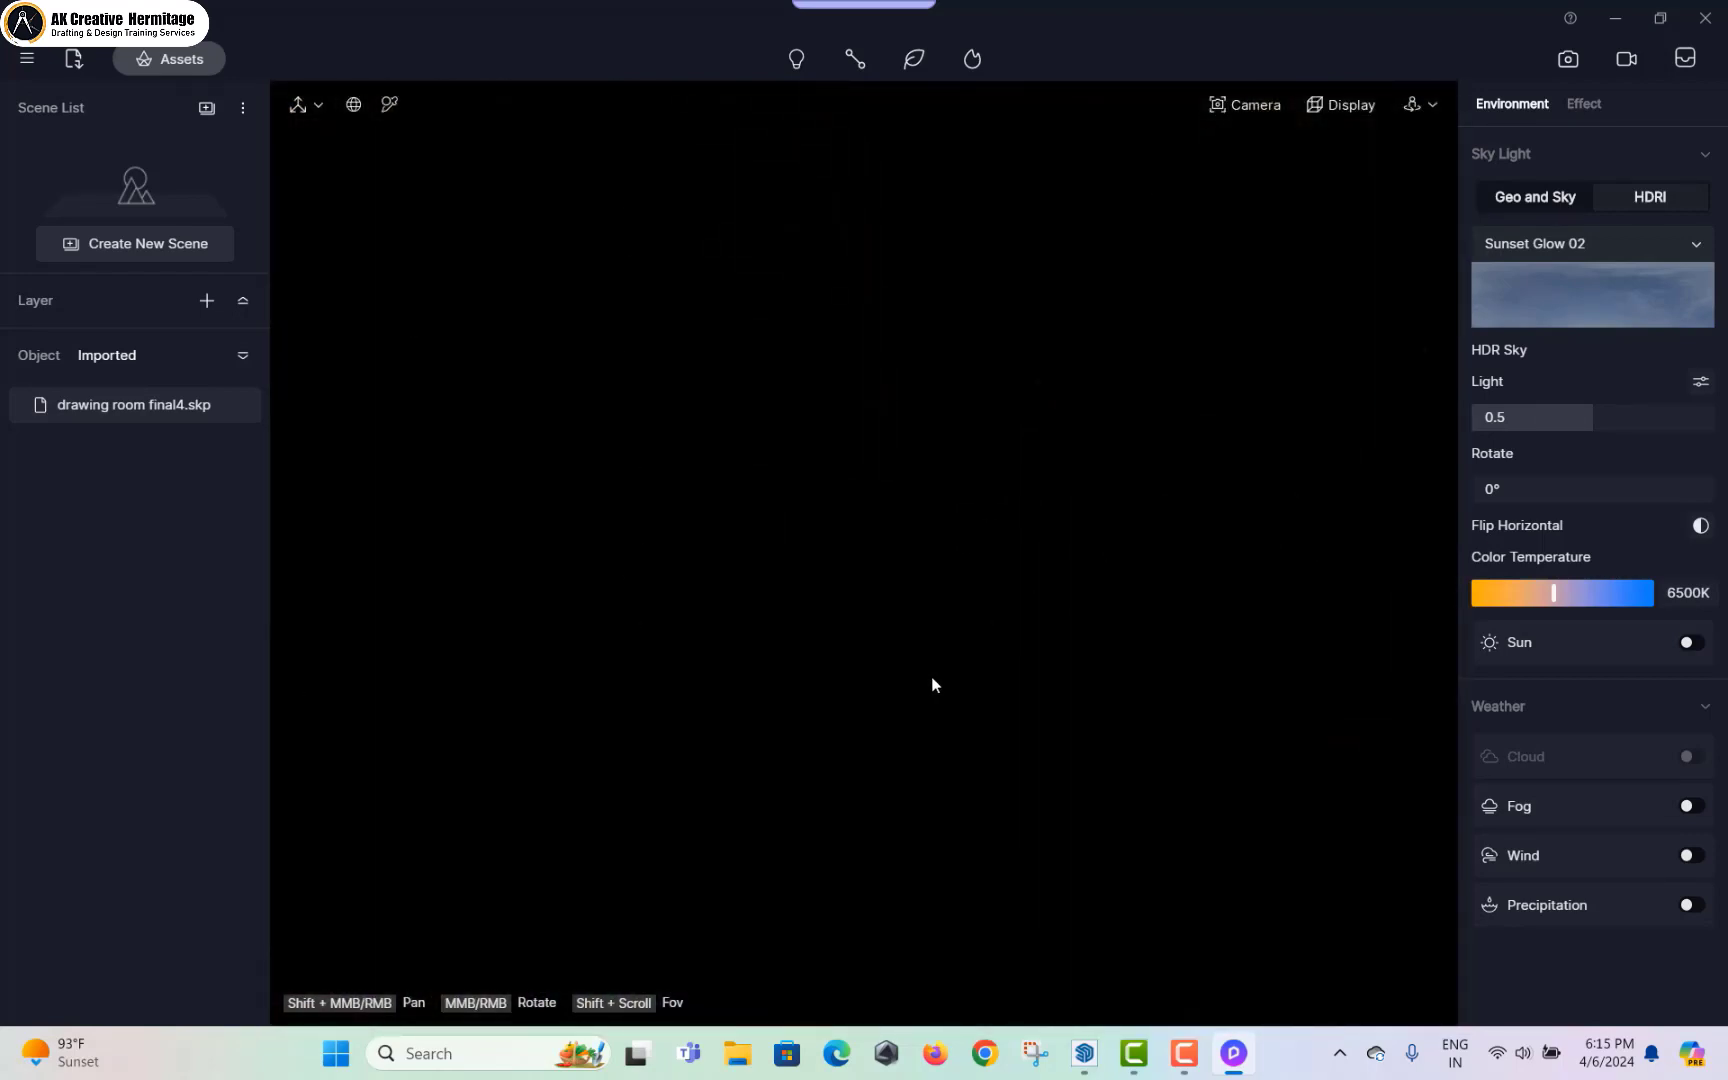
left_click(799, 59)
left_click(805, 103)
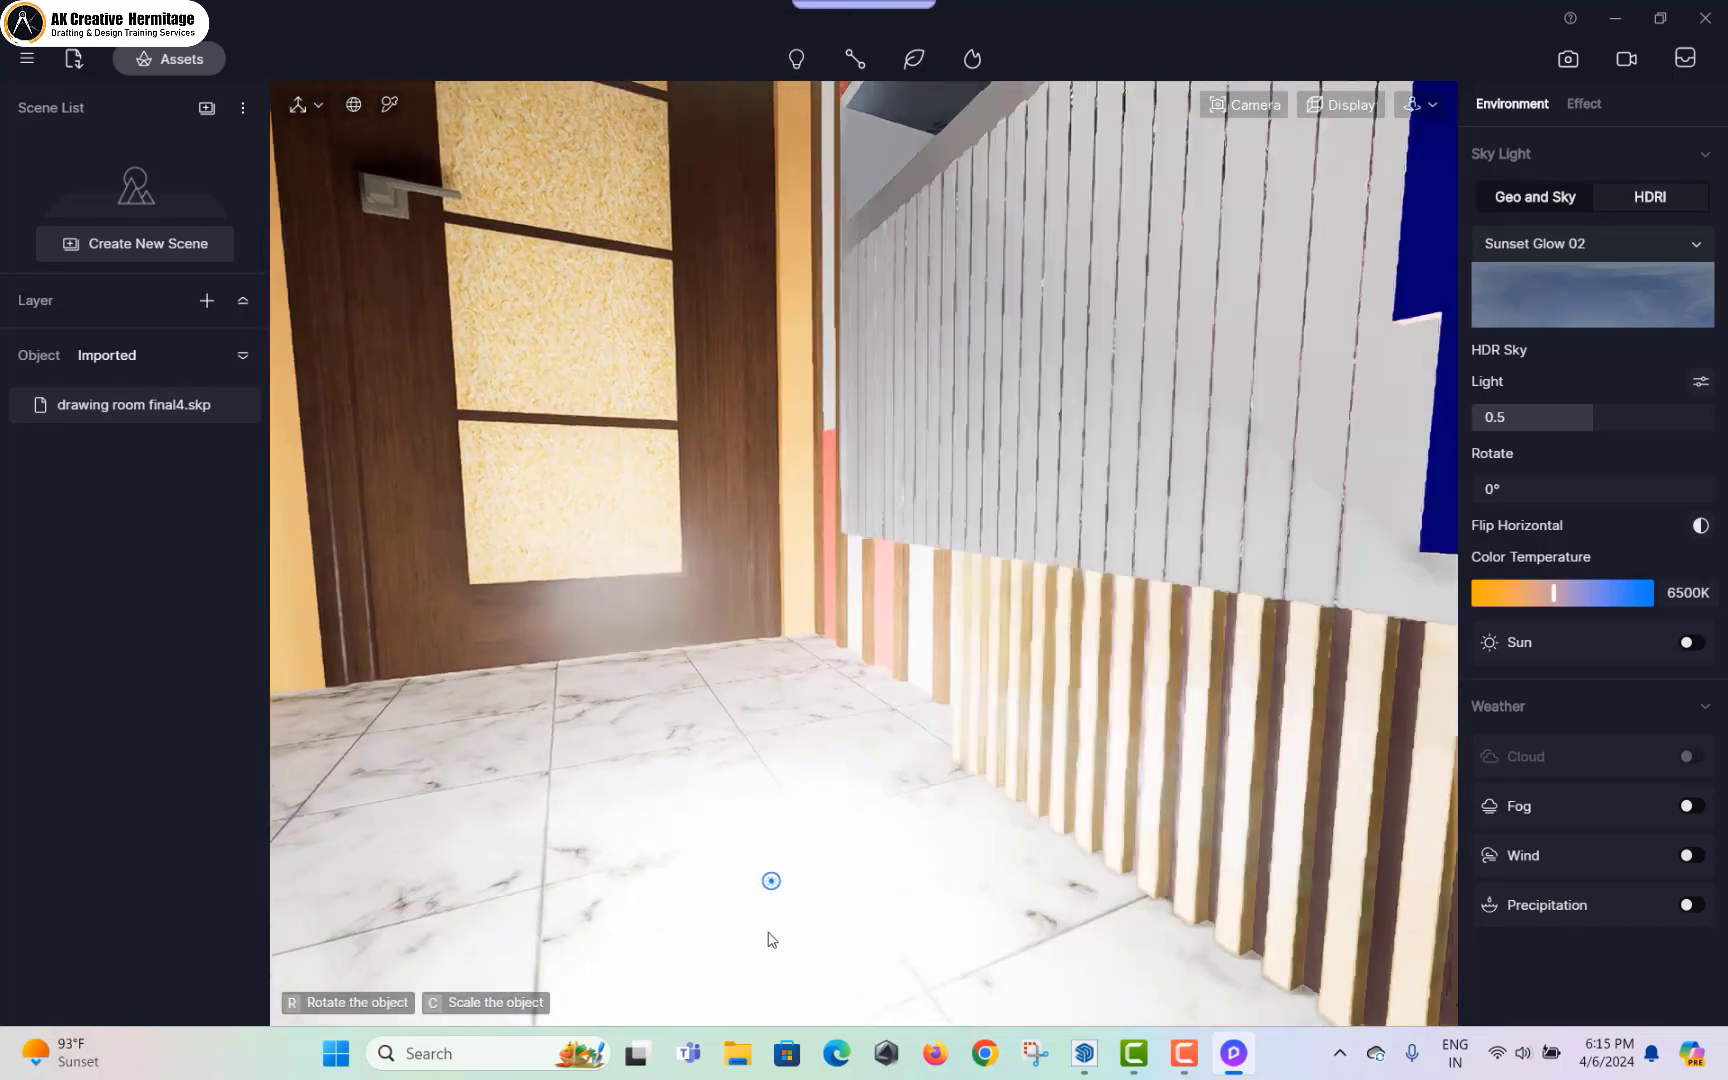
scroll(802, 760, "down", 8)
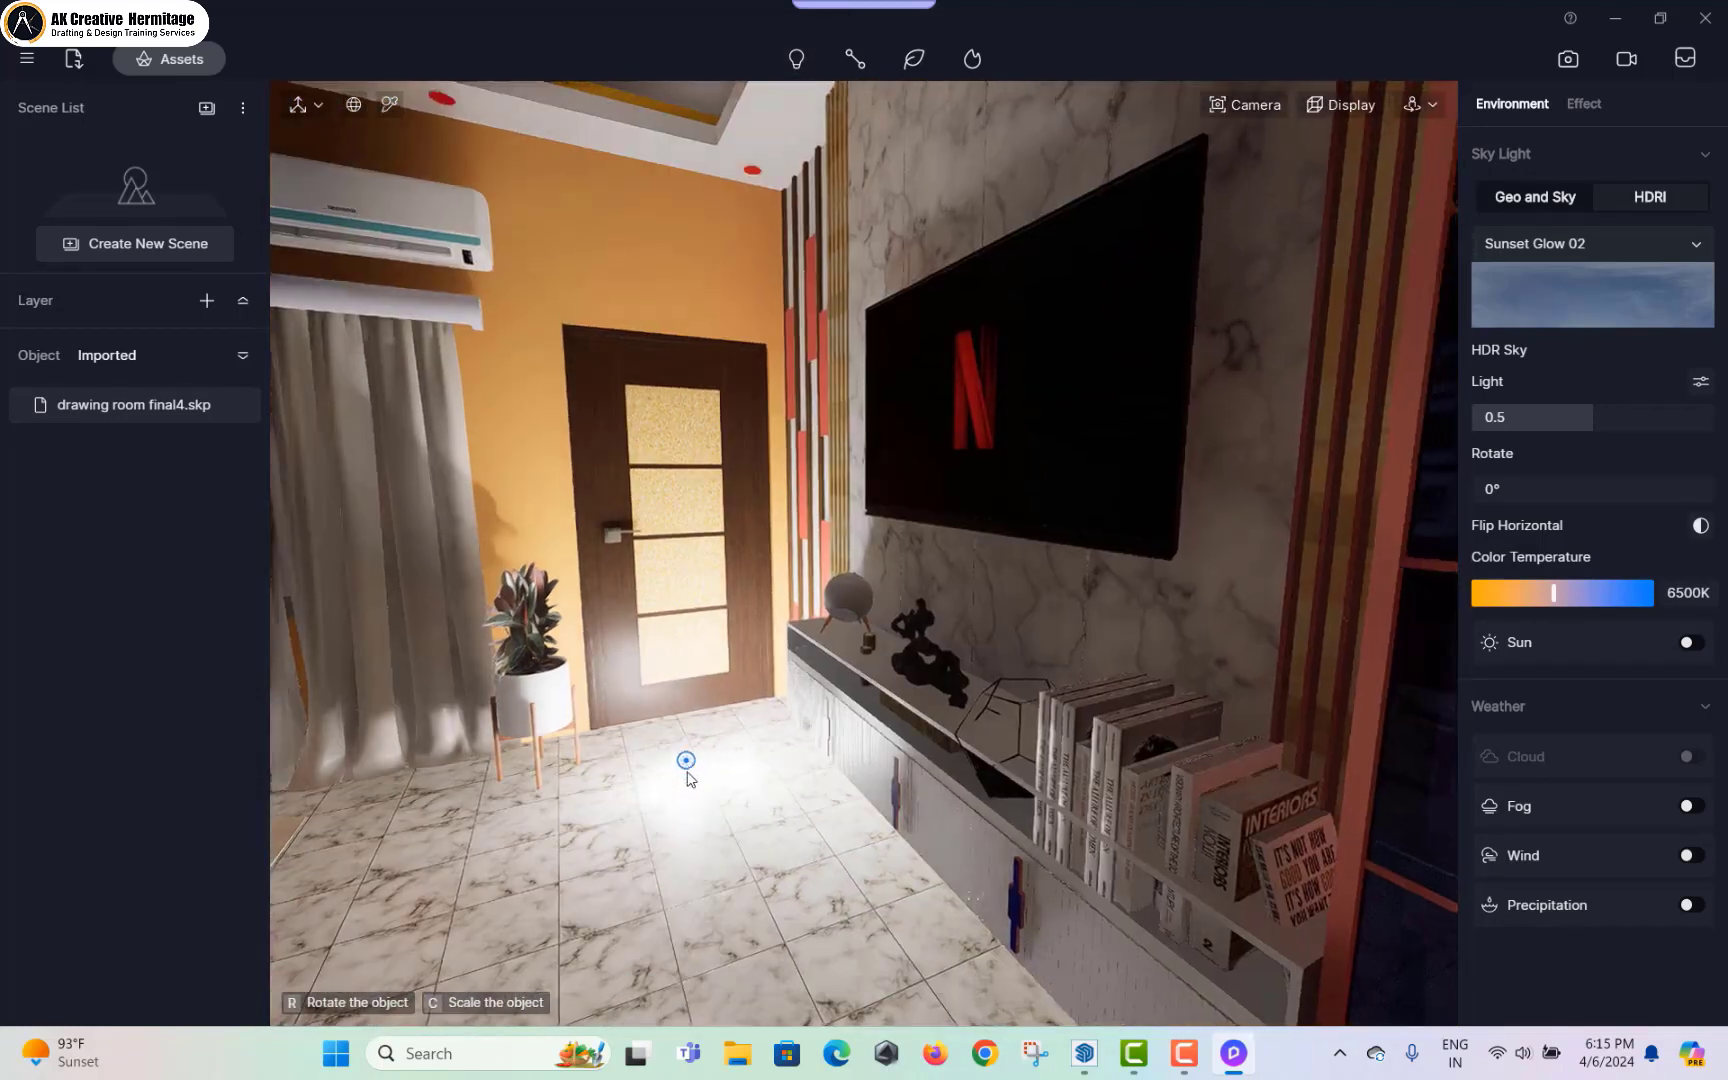
middle_click_drag(690, 771, 892, 700)
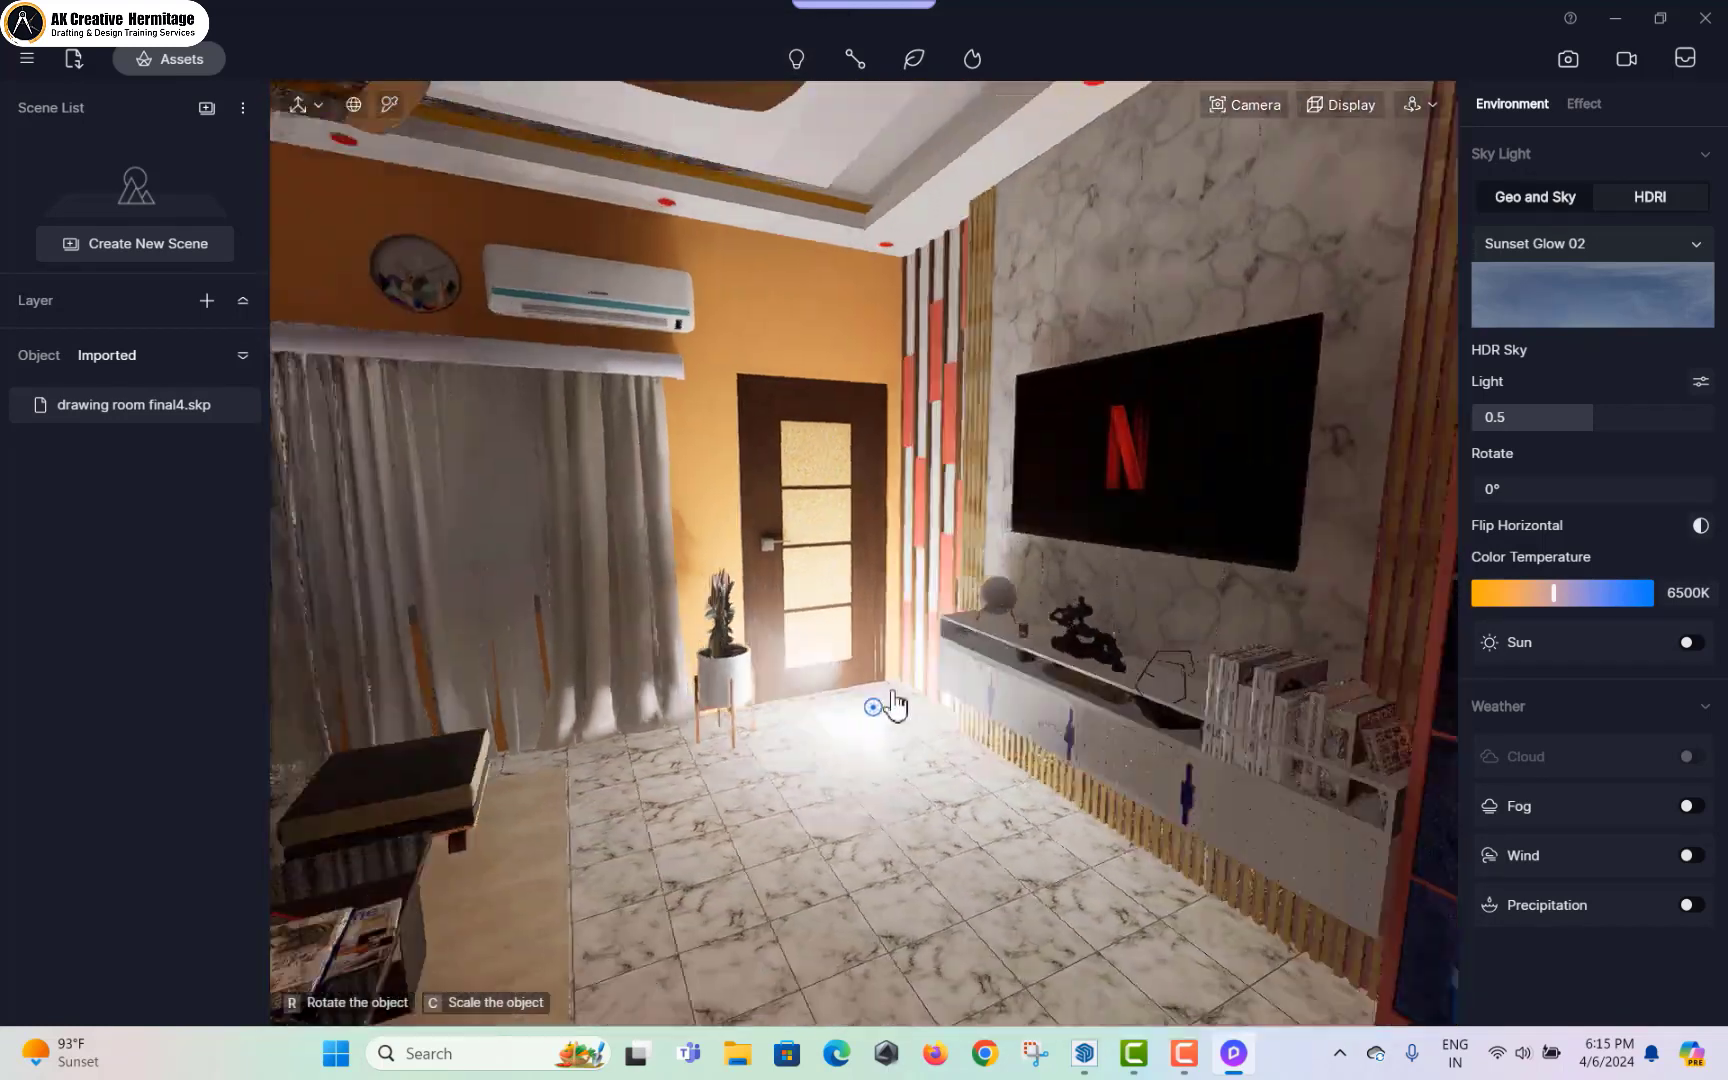
left_click(781, 843)
key("Escape")
Step: Pick the red material of the round ceiling downlights and turn on its emissive property
middle_click_drag(845, 837, 715, 685)
middle_click_drag(740, 680, 971, 740, "shift")
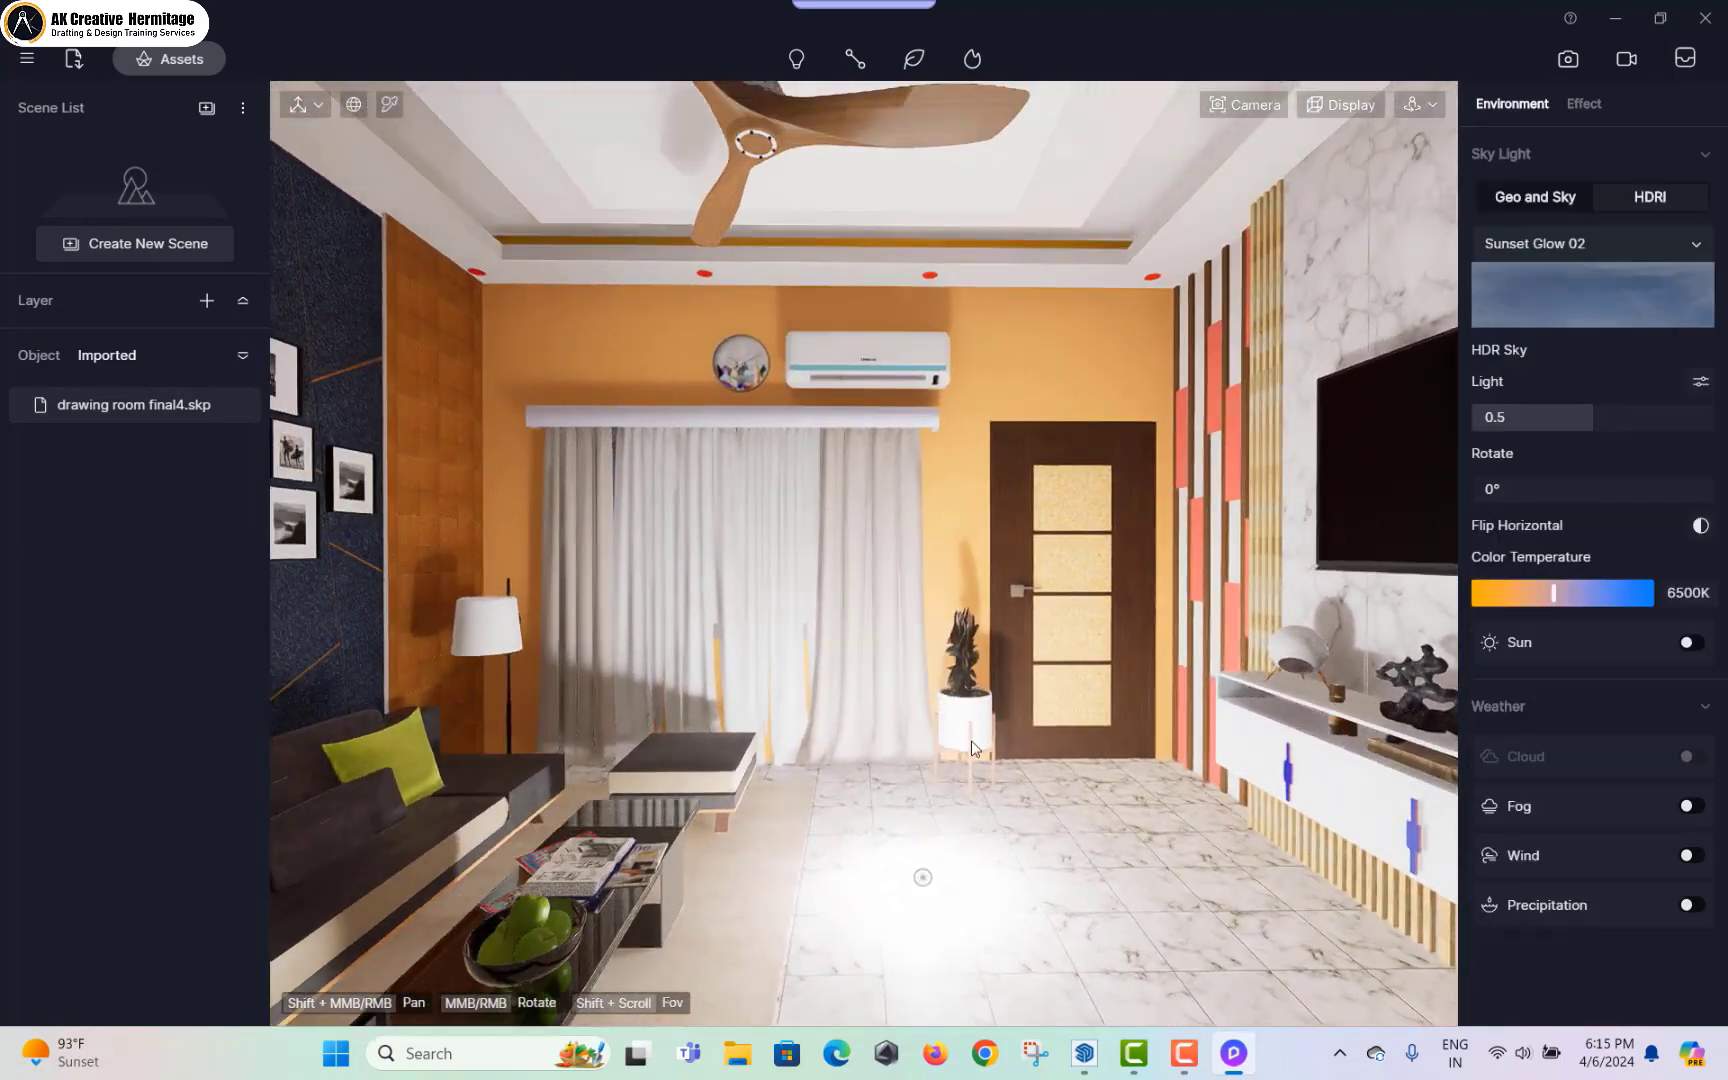
right_click_drag(971, 740, 1097, 706)
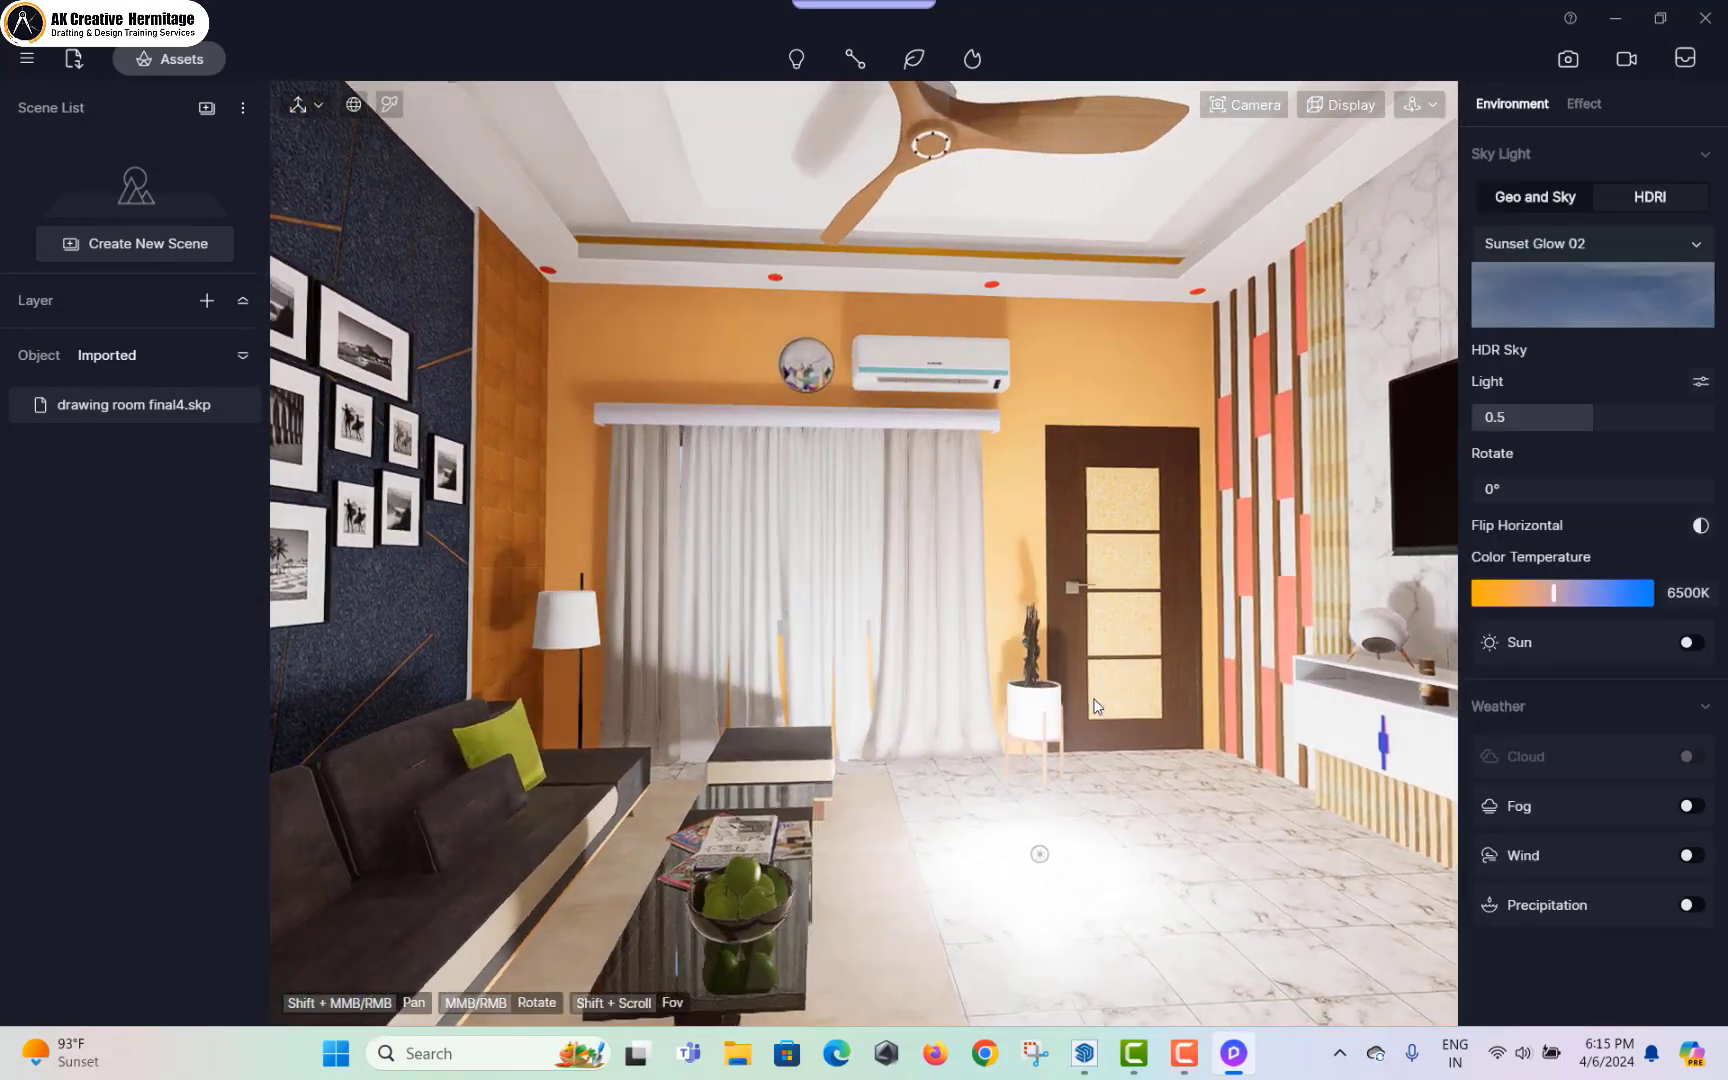
middle_click_drag(1007, 698, 920, 682, "shift")
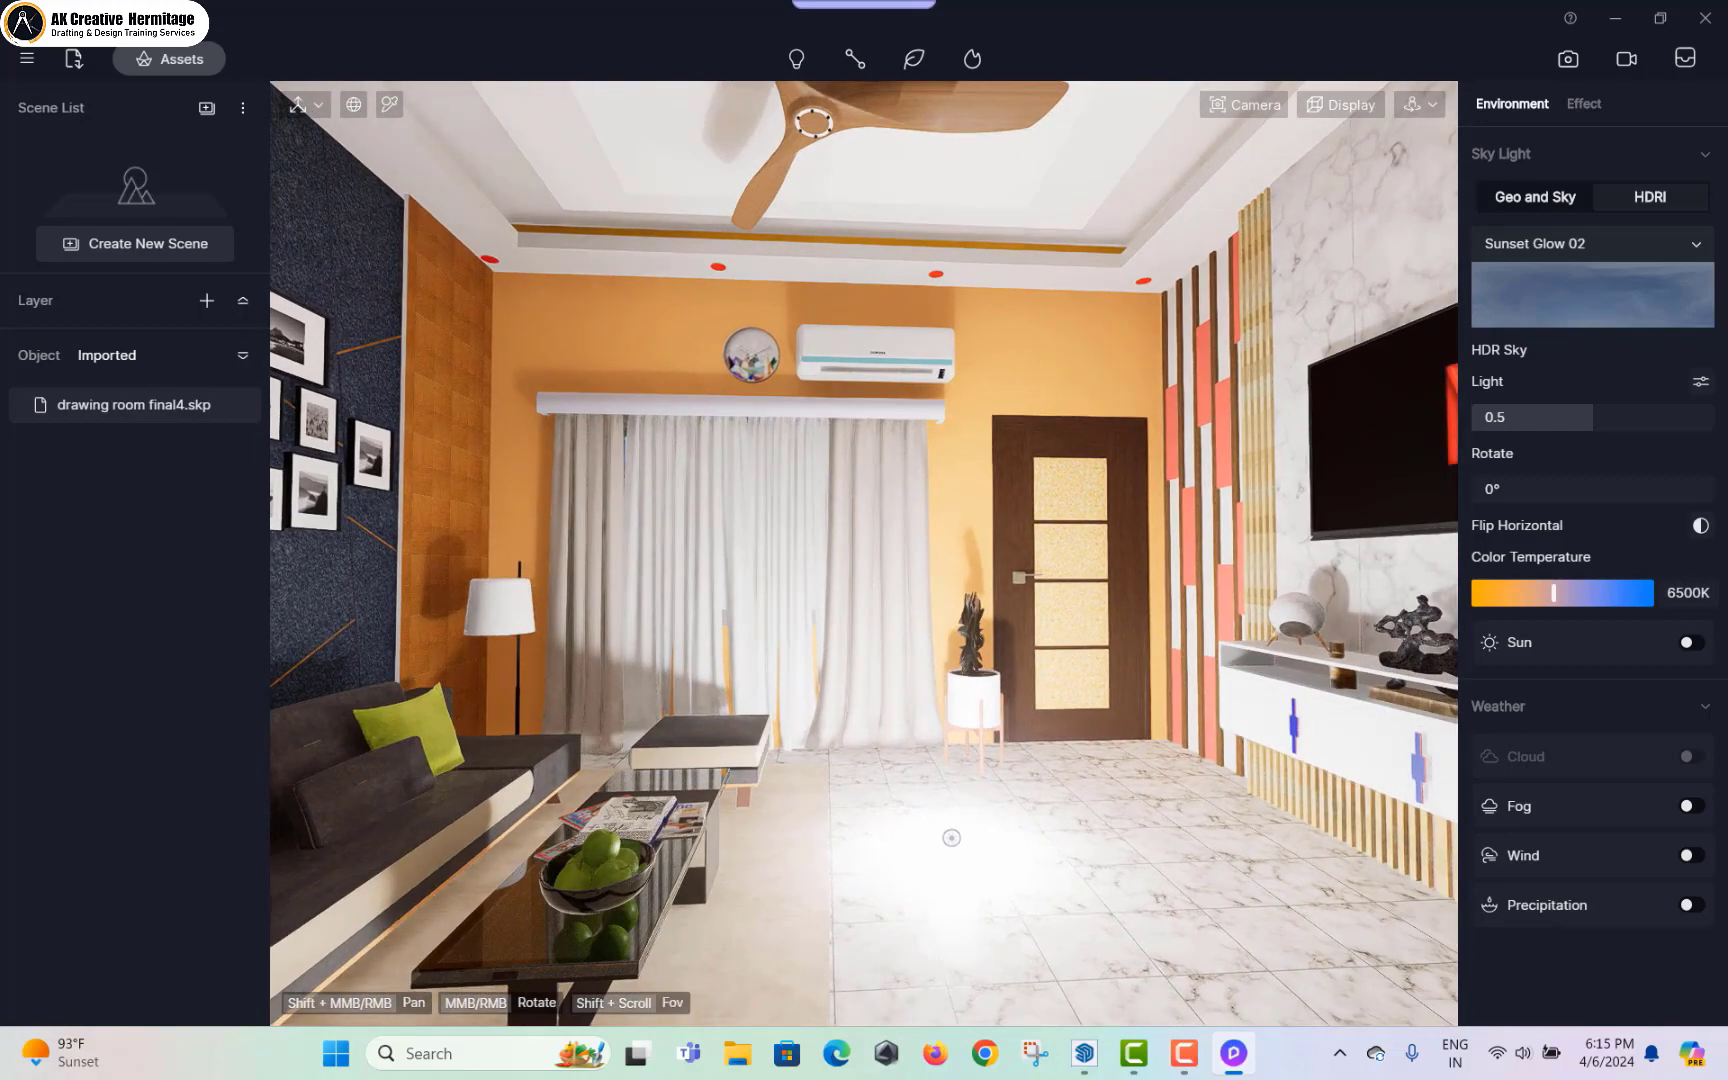
left_click(392, 107)
scroll(520, 270, "up", 4)
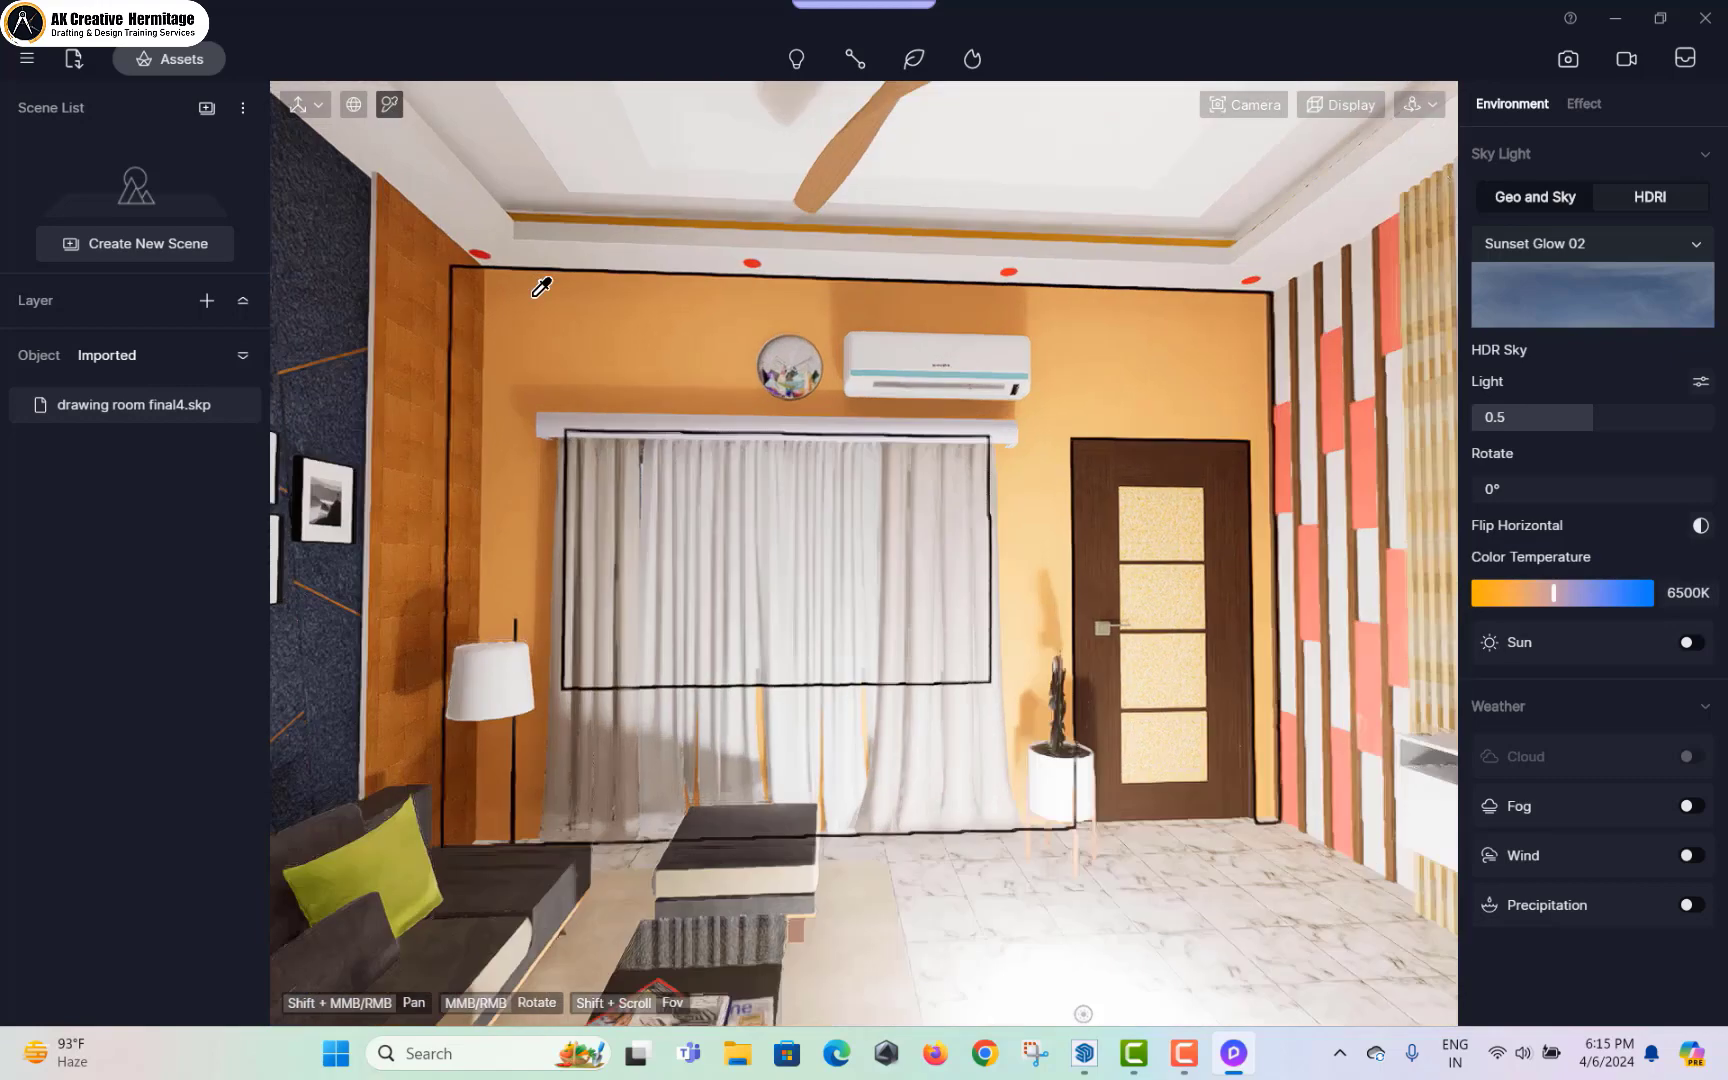
left_click(459, 230)
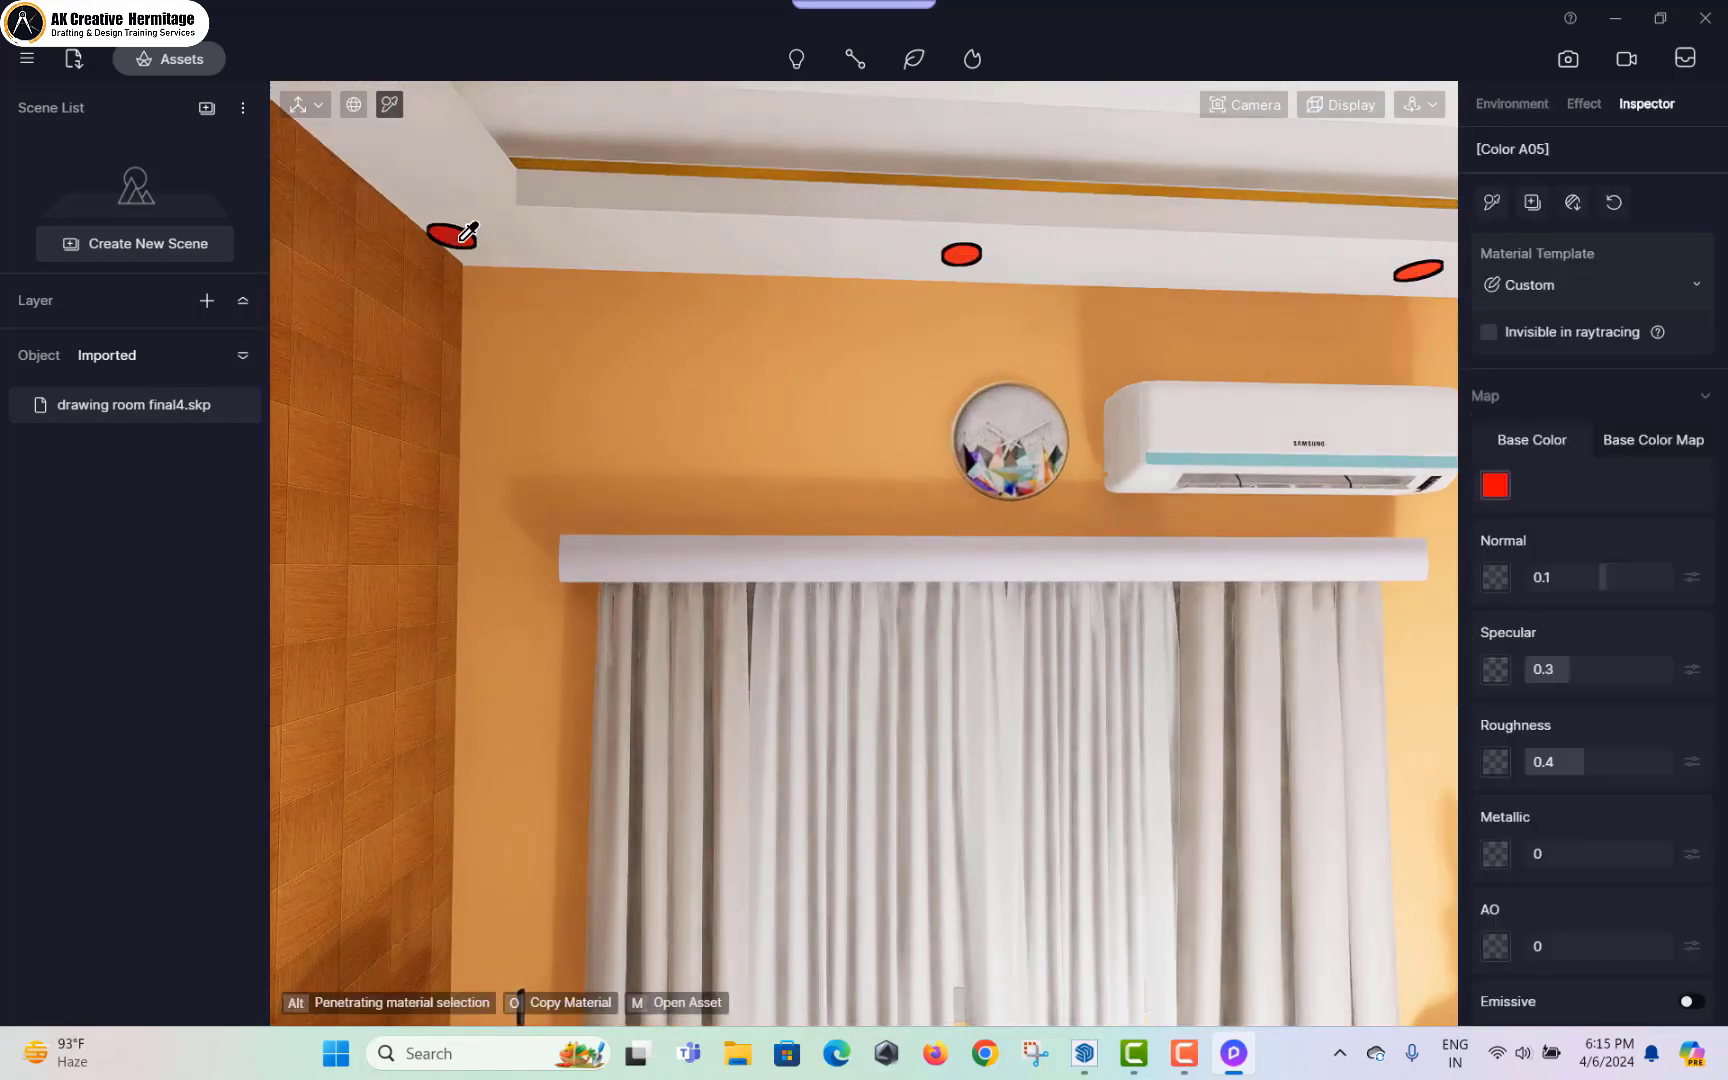
scroll(497, 176, "down", 2)
scroll(1028, 518, "down", 2)
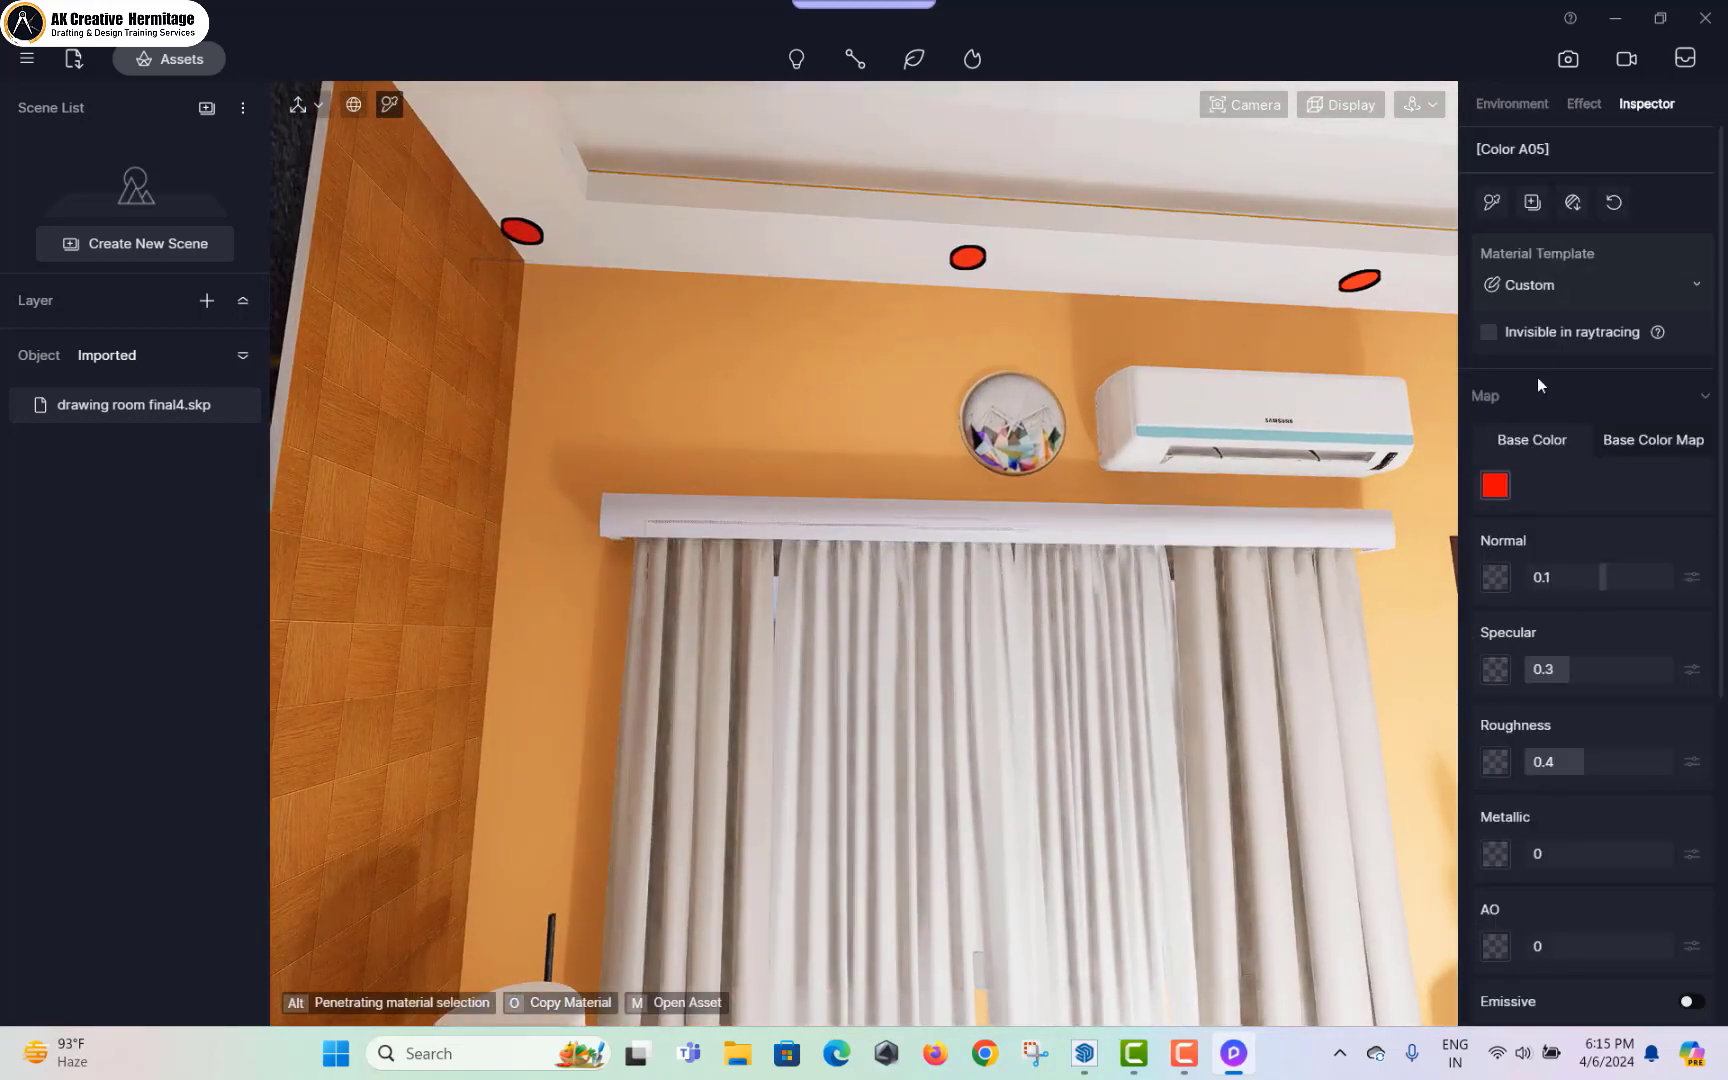
scroll(1604, 709, "down", 3)
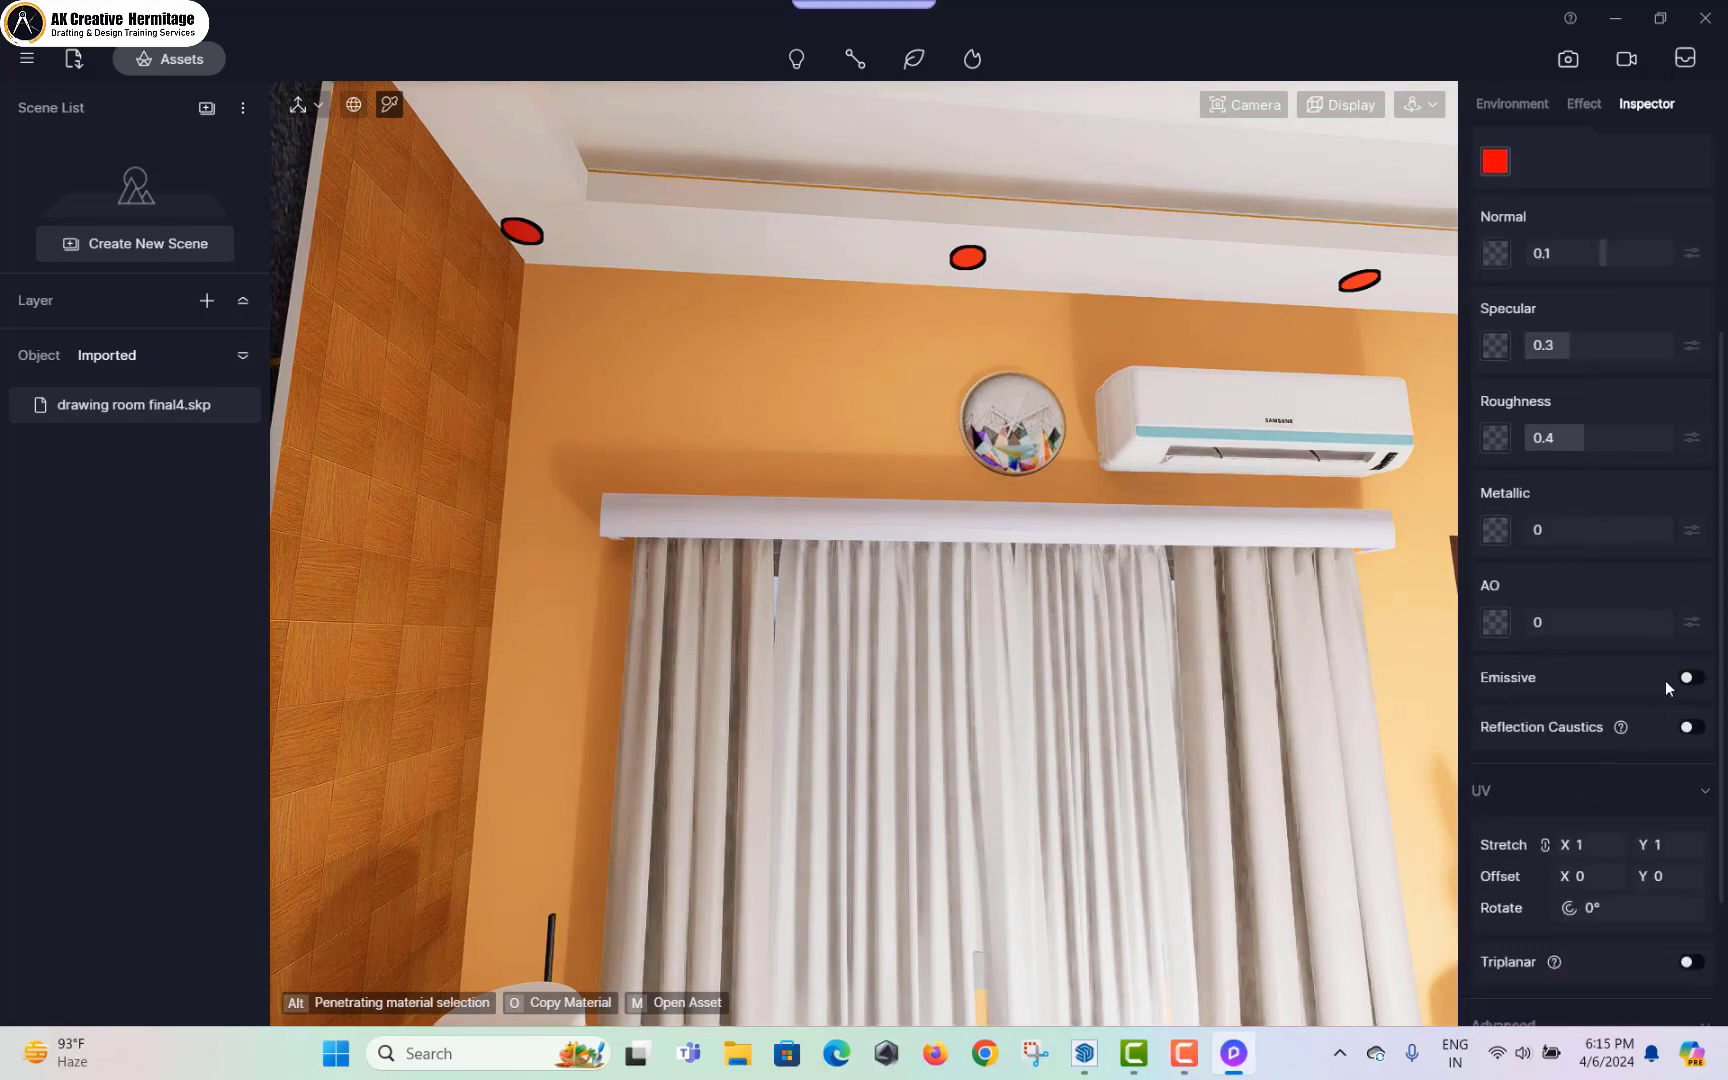
left_click(1688, 680)
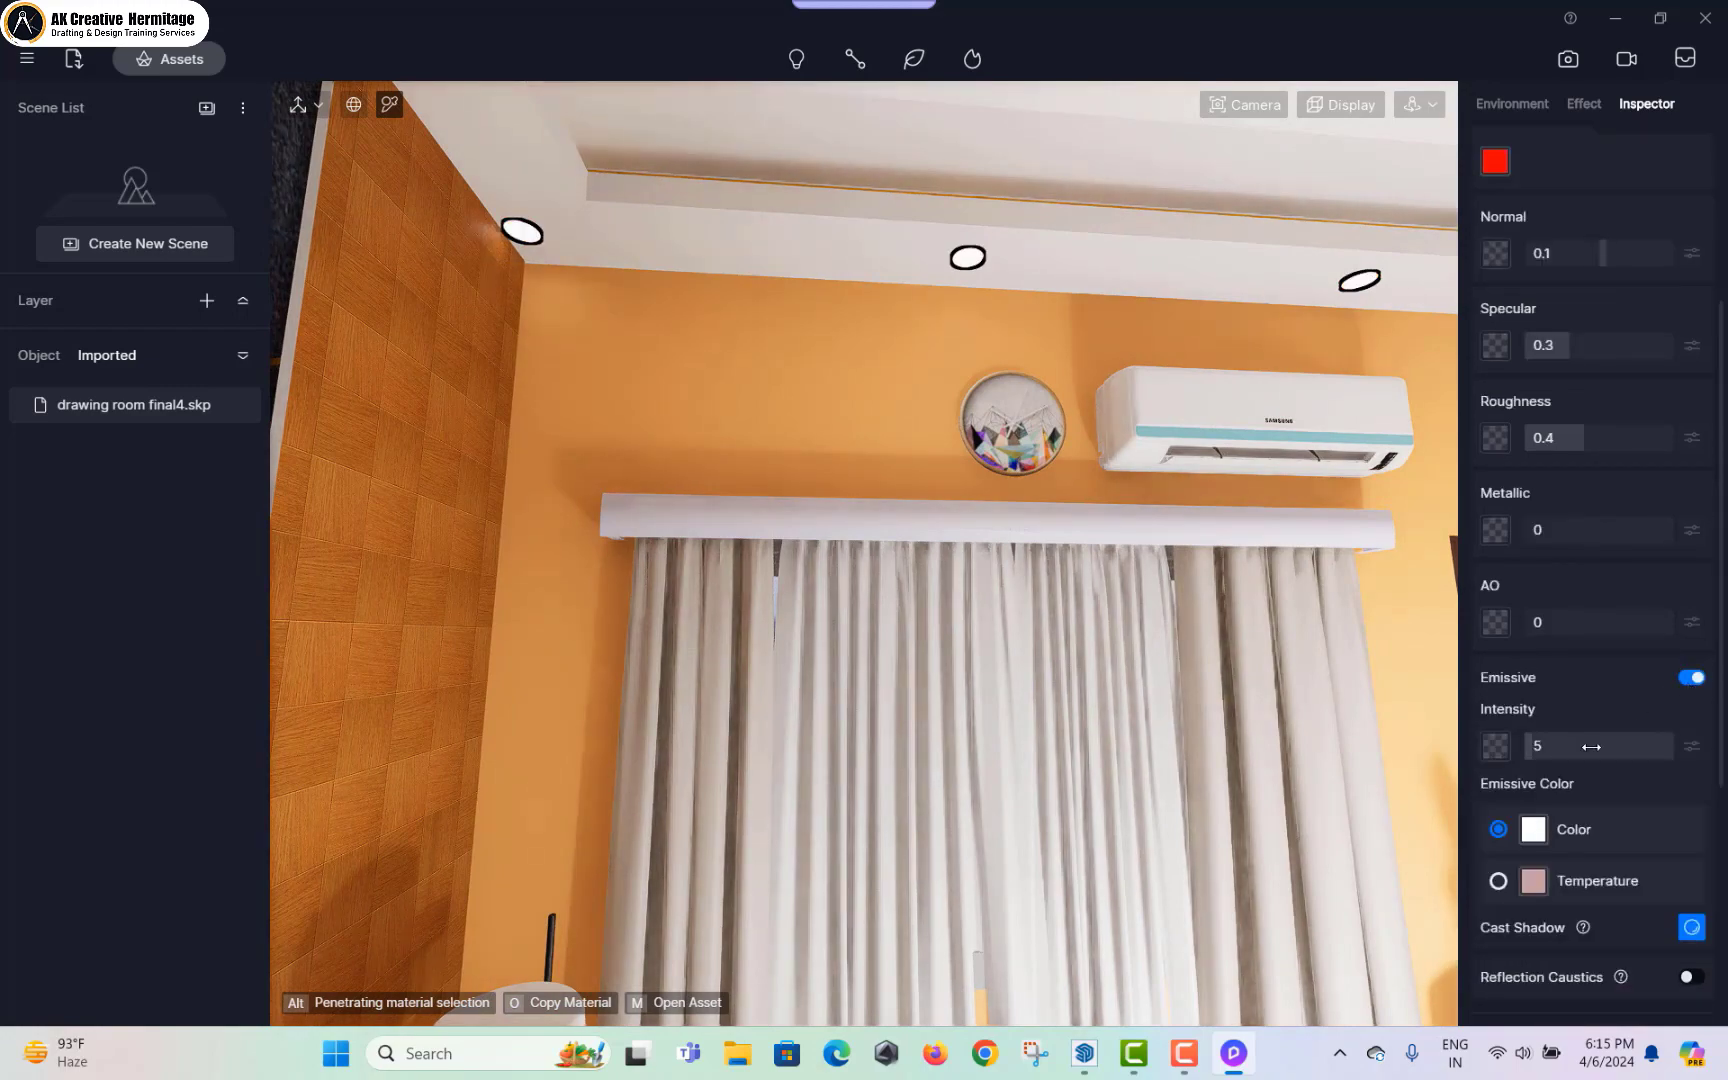
Step: Pick the orange cove strip material of the false ceiling and turn on its emissive property
right_click_drag(810, 320, 702, 536)
right_click_drag(663, 426, 516, 310)
left_click(390, 104)
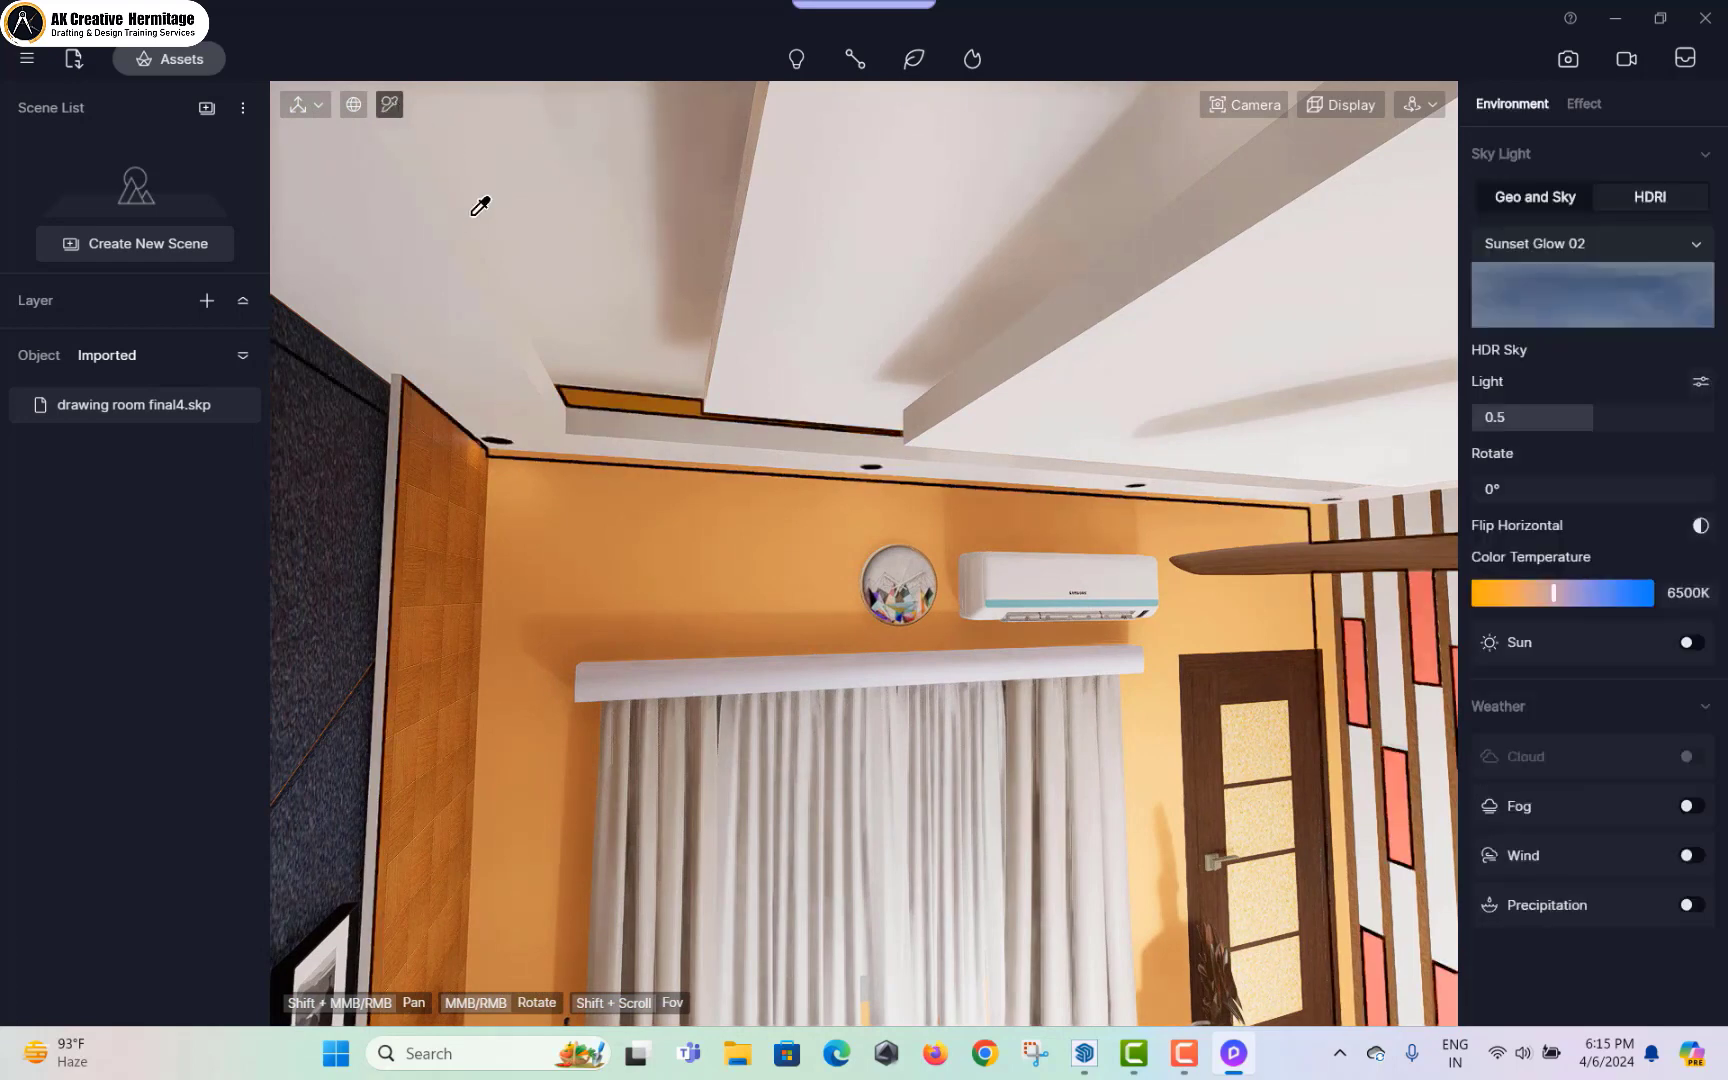
left_click(797, 530)
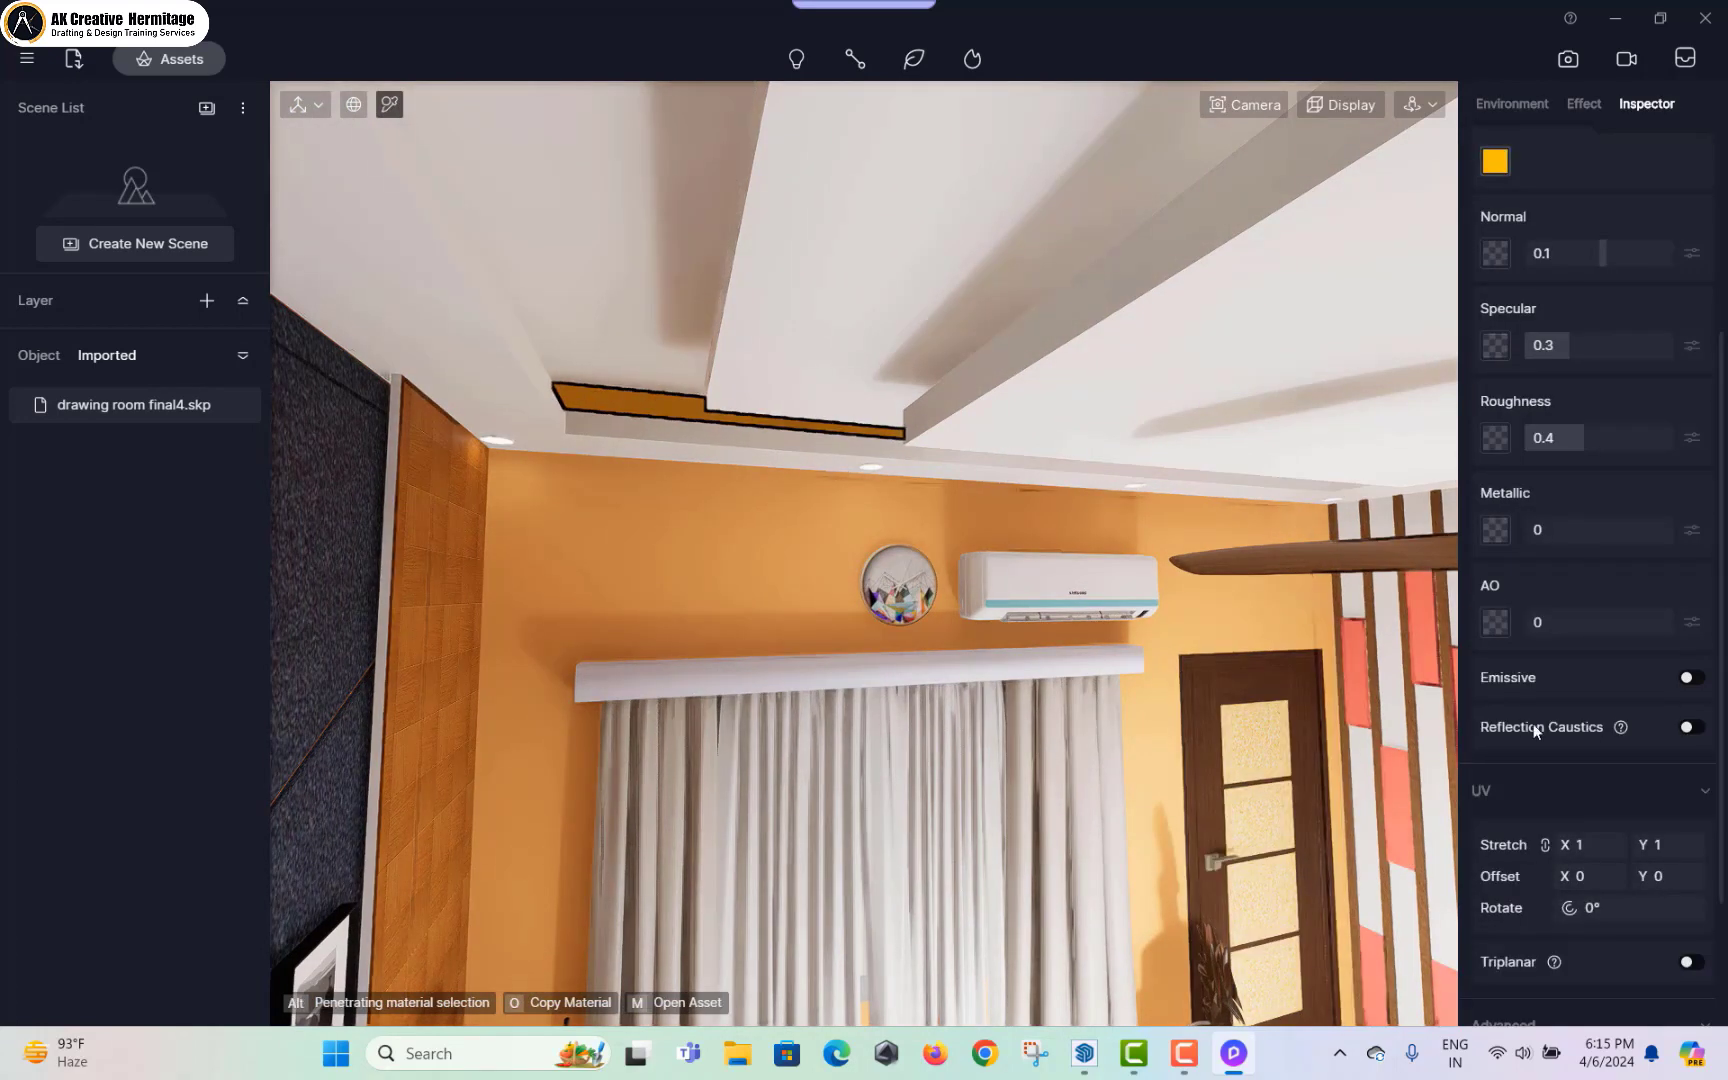
left_click(1689, 678)
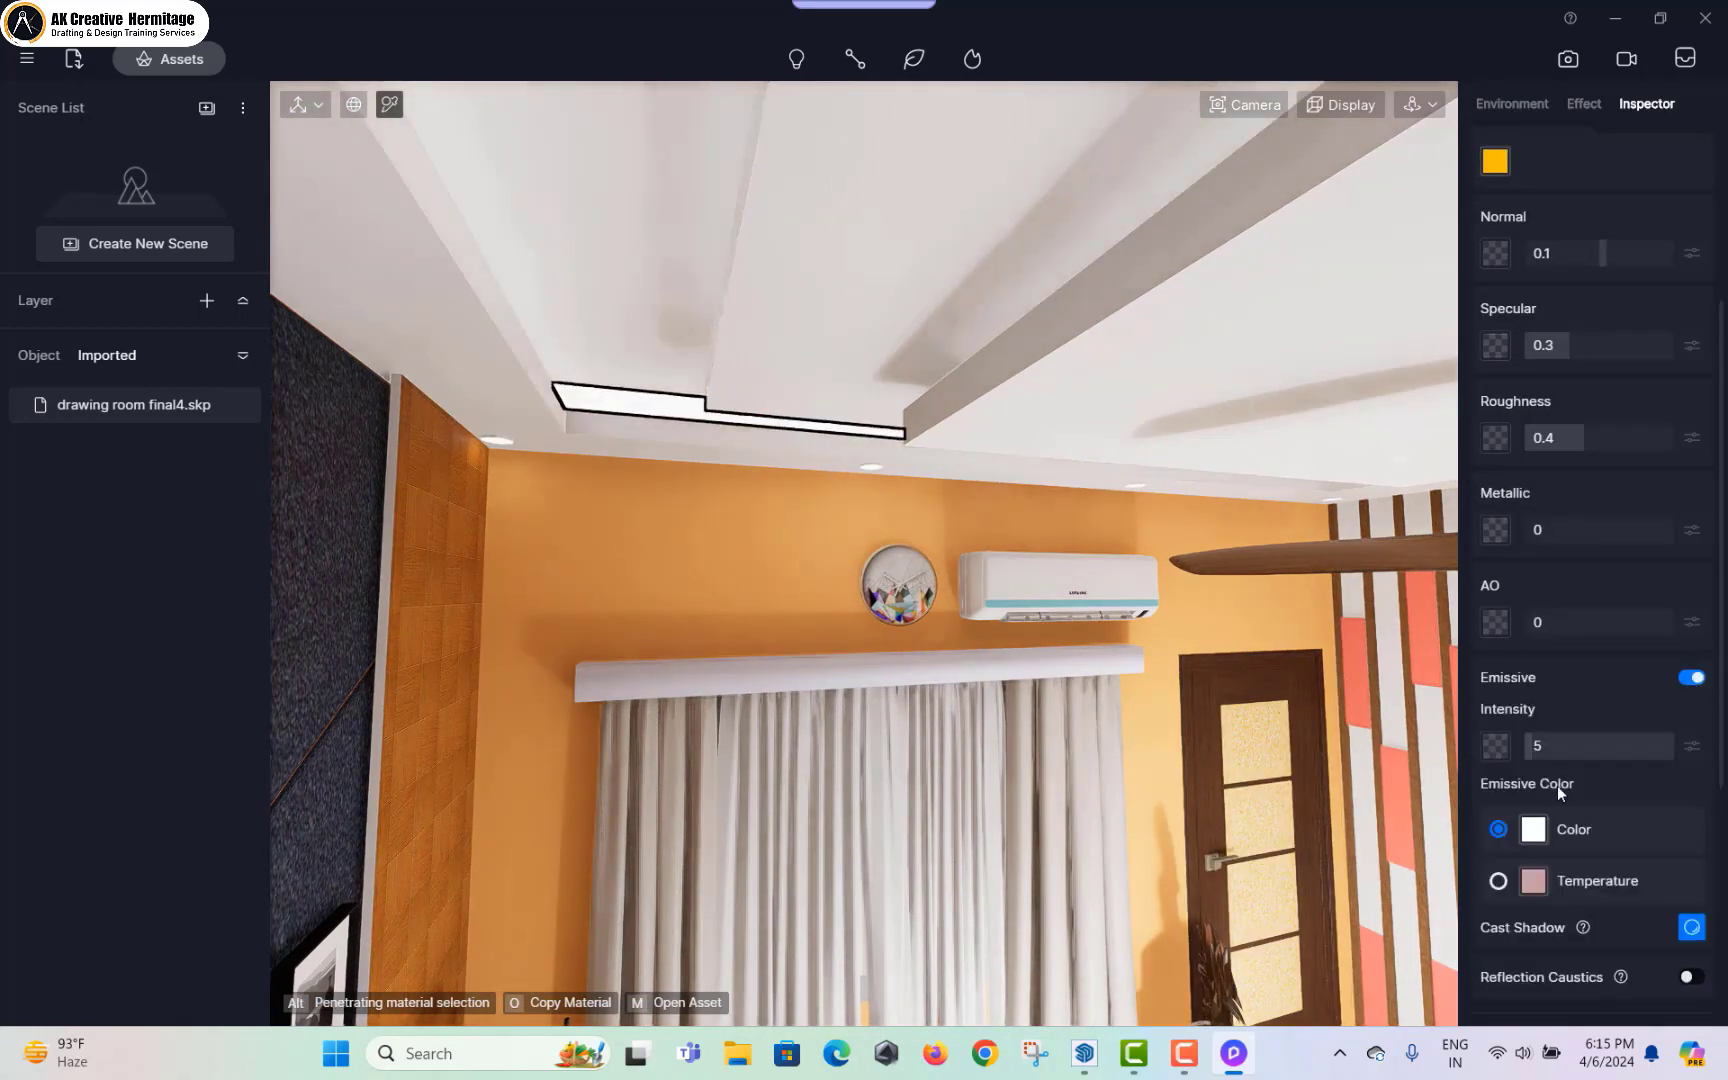
Step: Give the cove strip an emissive color by temperature of 4050 and an intensity of 15.8, and deselect it
left_click(1499, 882)
left_click_drag(1497, 918, 1493, 918)
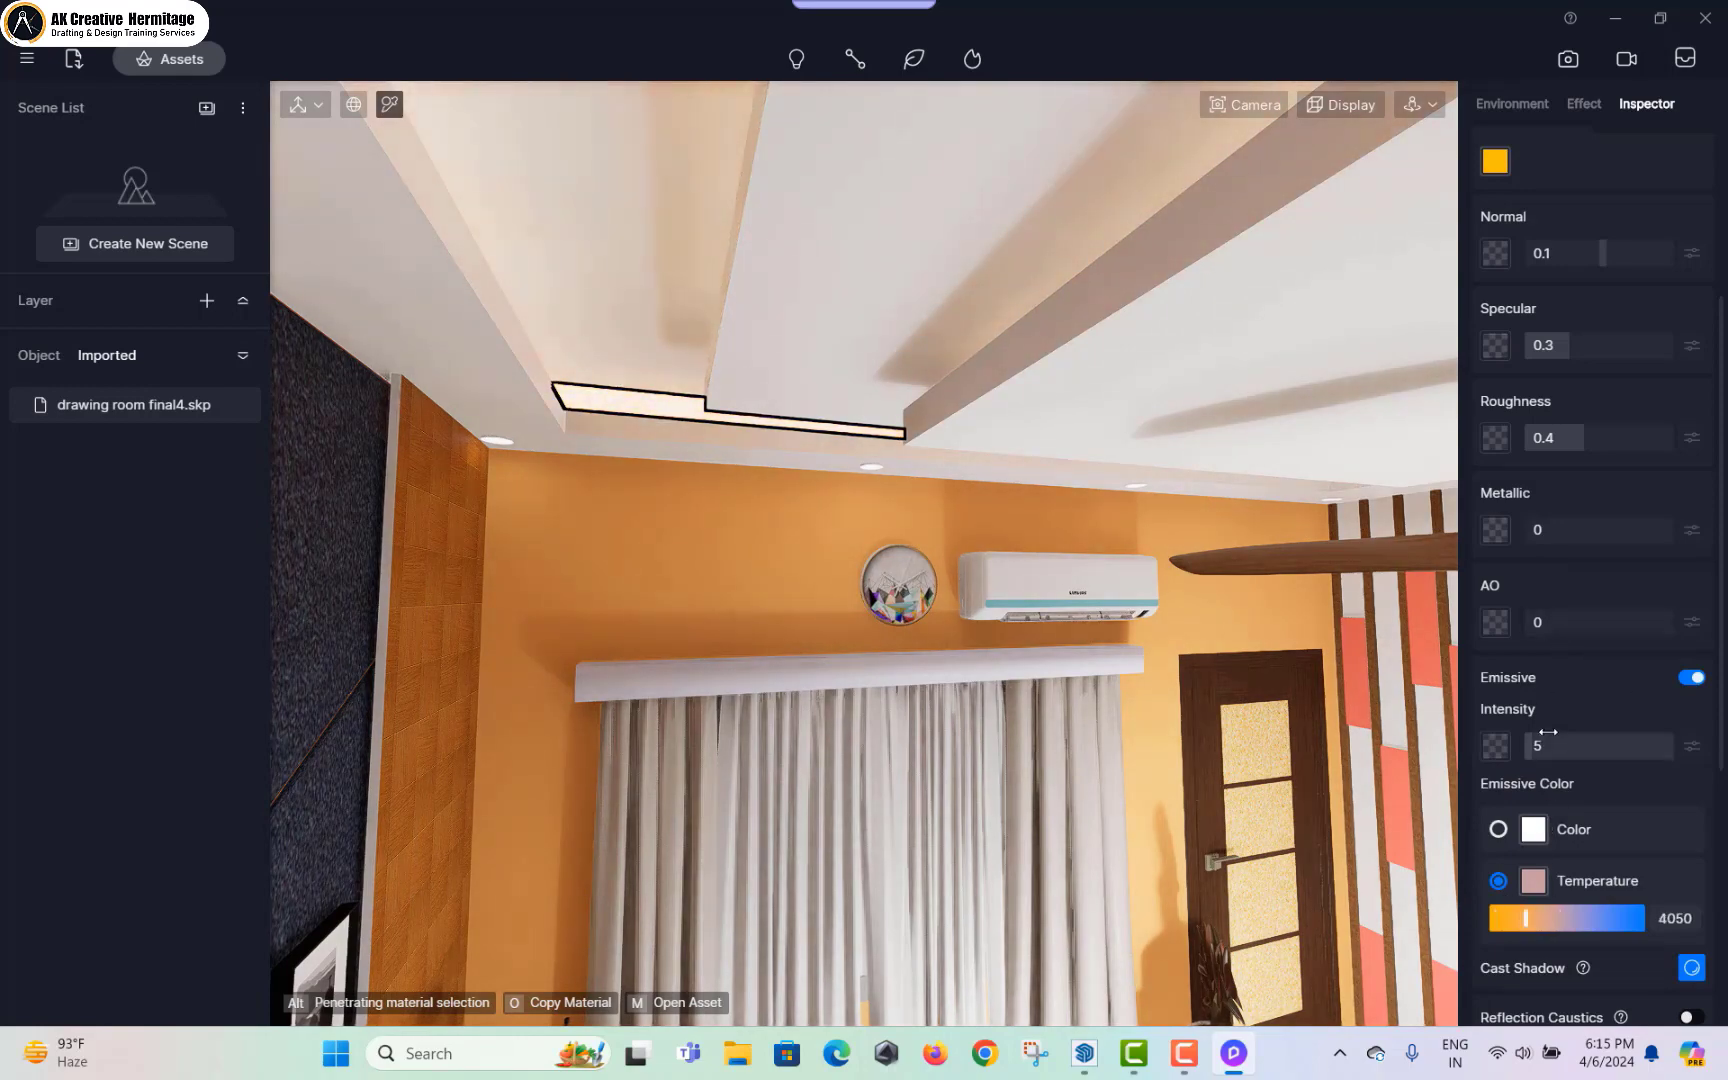
left_click_drag(1538, 745, 1553, 745)
scroll(991, 617, "down", 2)
middle_click_drag(991, 617, 795, 455)
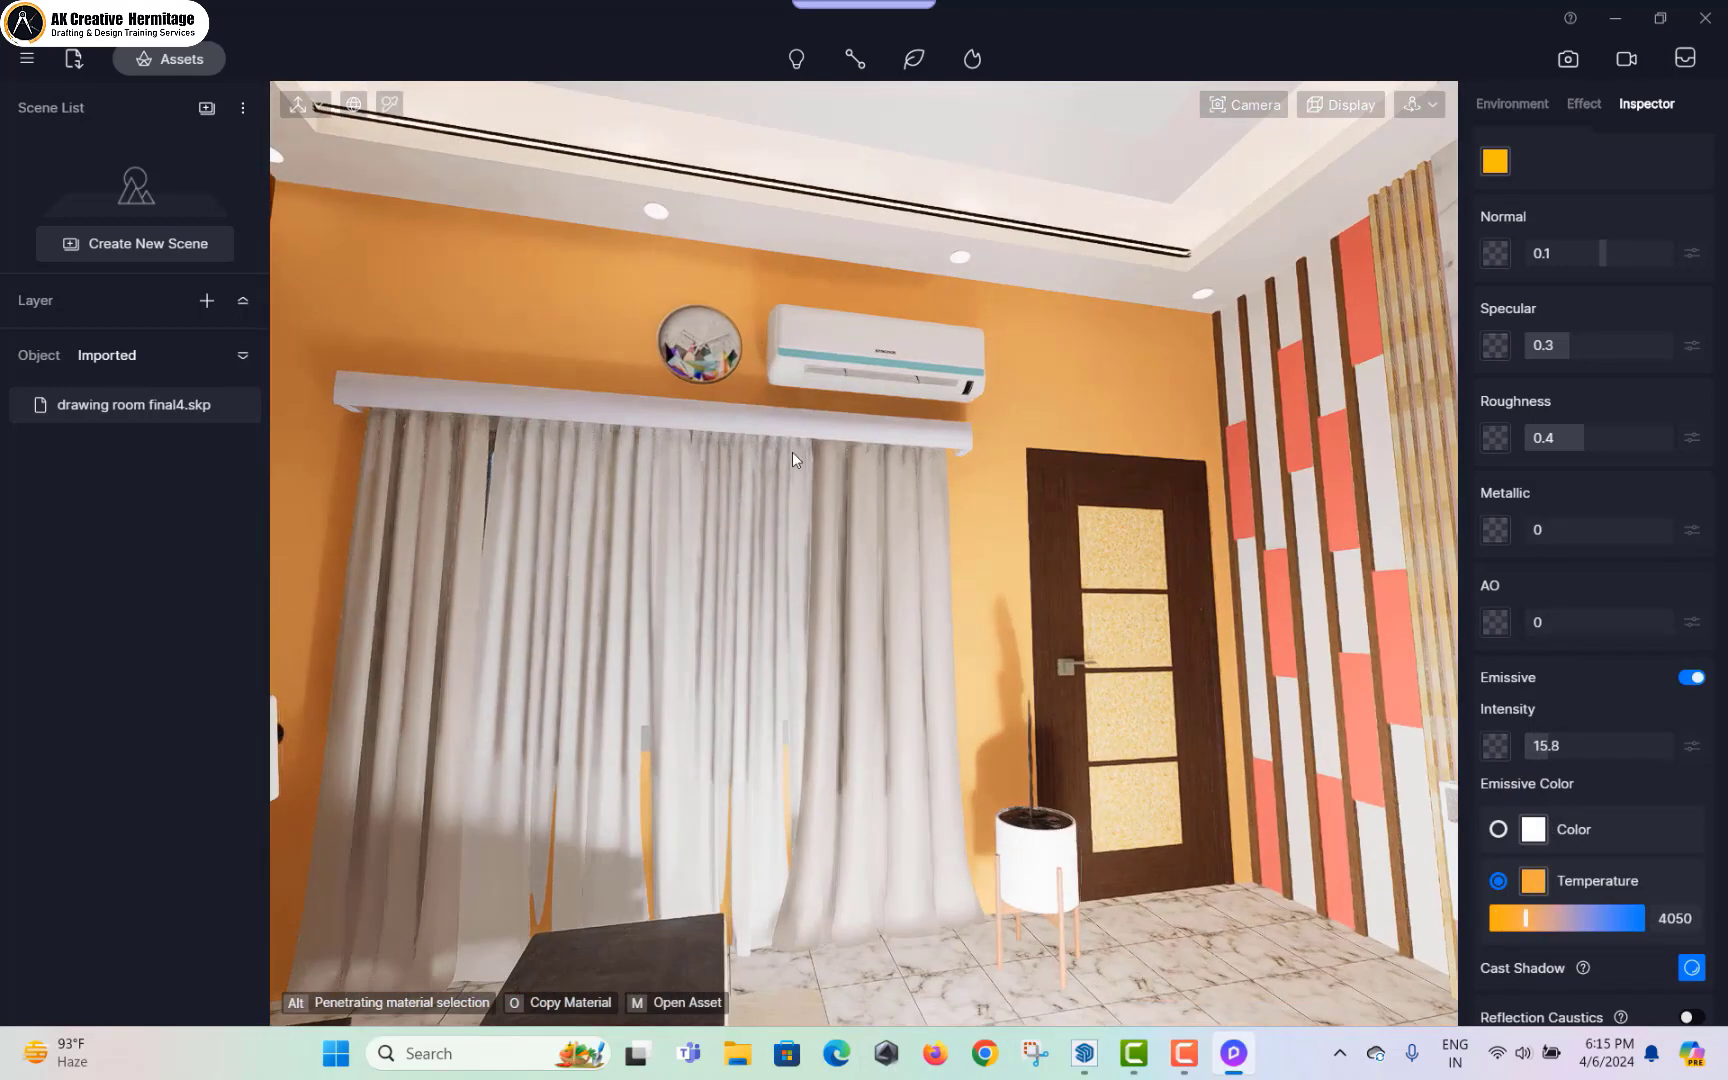
key("Escape")
Step: Delete the point light from the marble floor
scroll(1022, 860, "down", 3)
middle_click_drag(1023, 860, 849, 478)
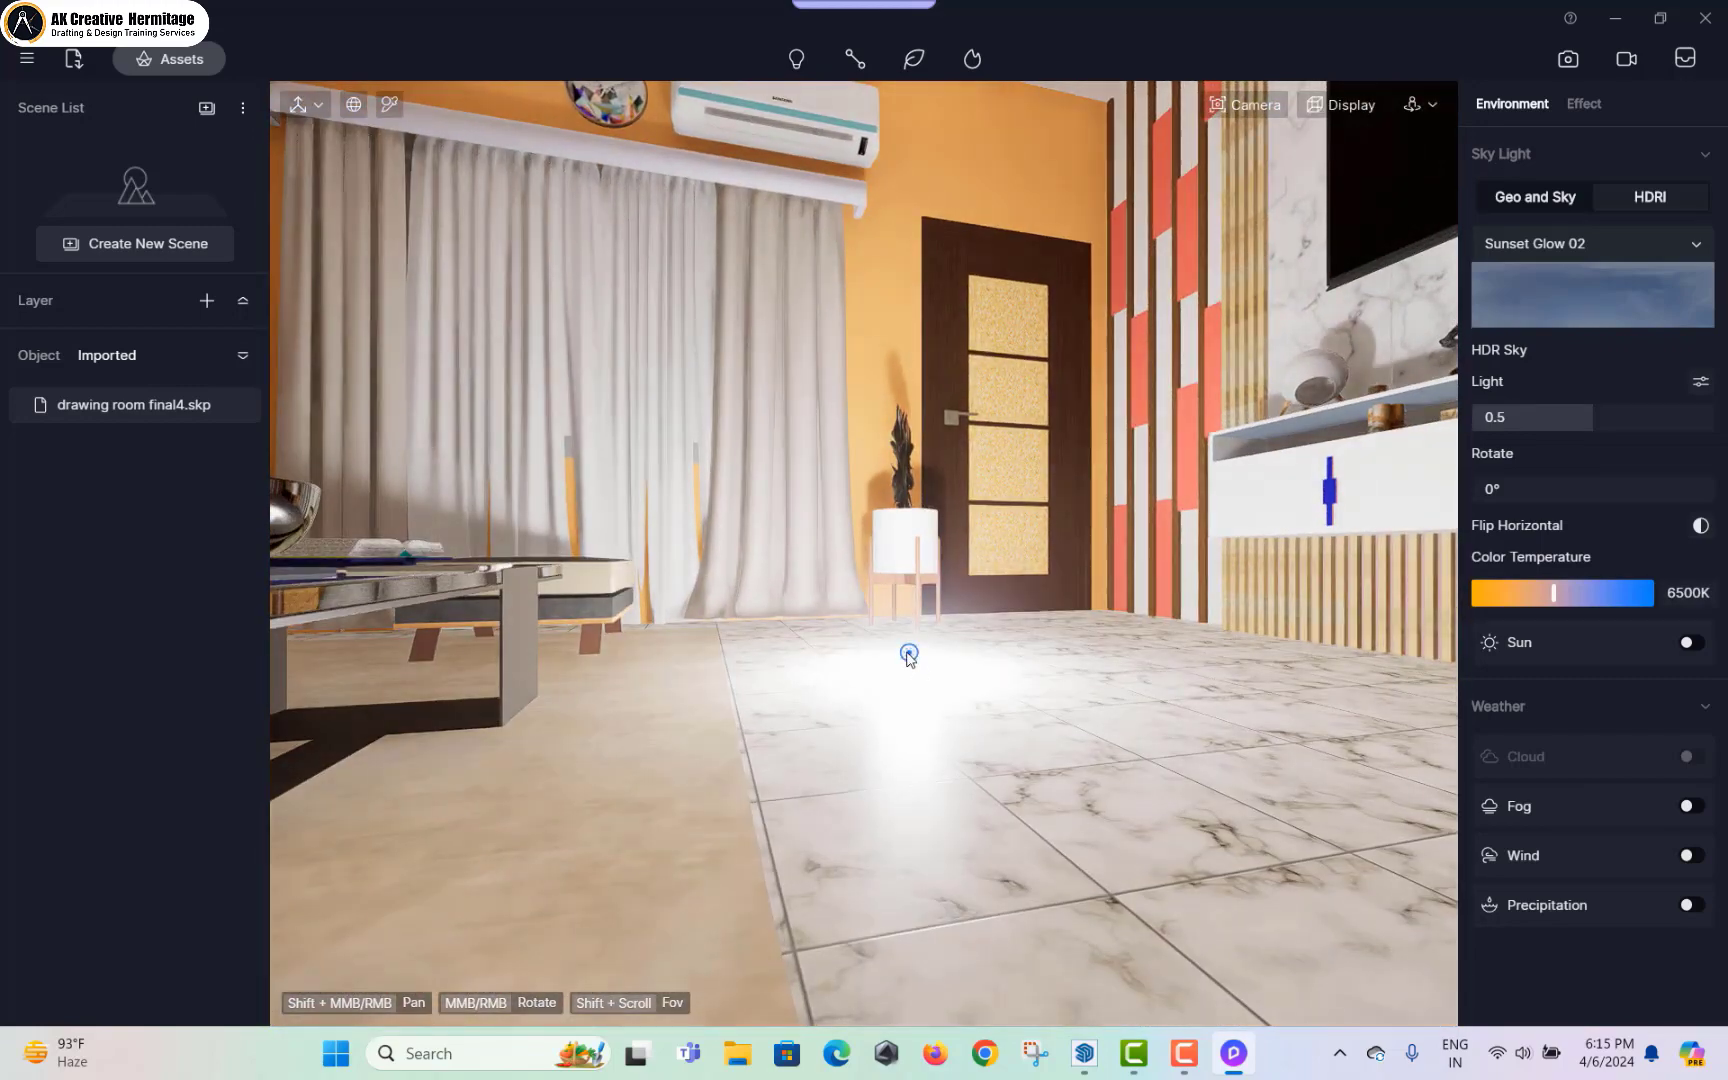
left_click(909, 655)
key("Delete")
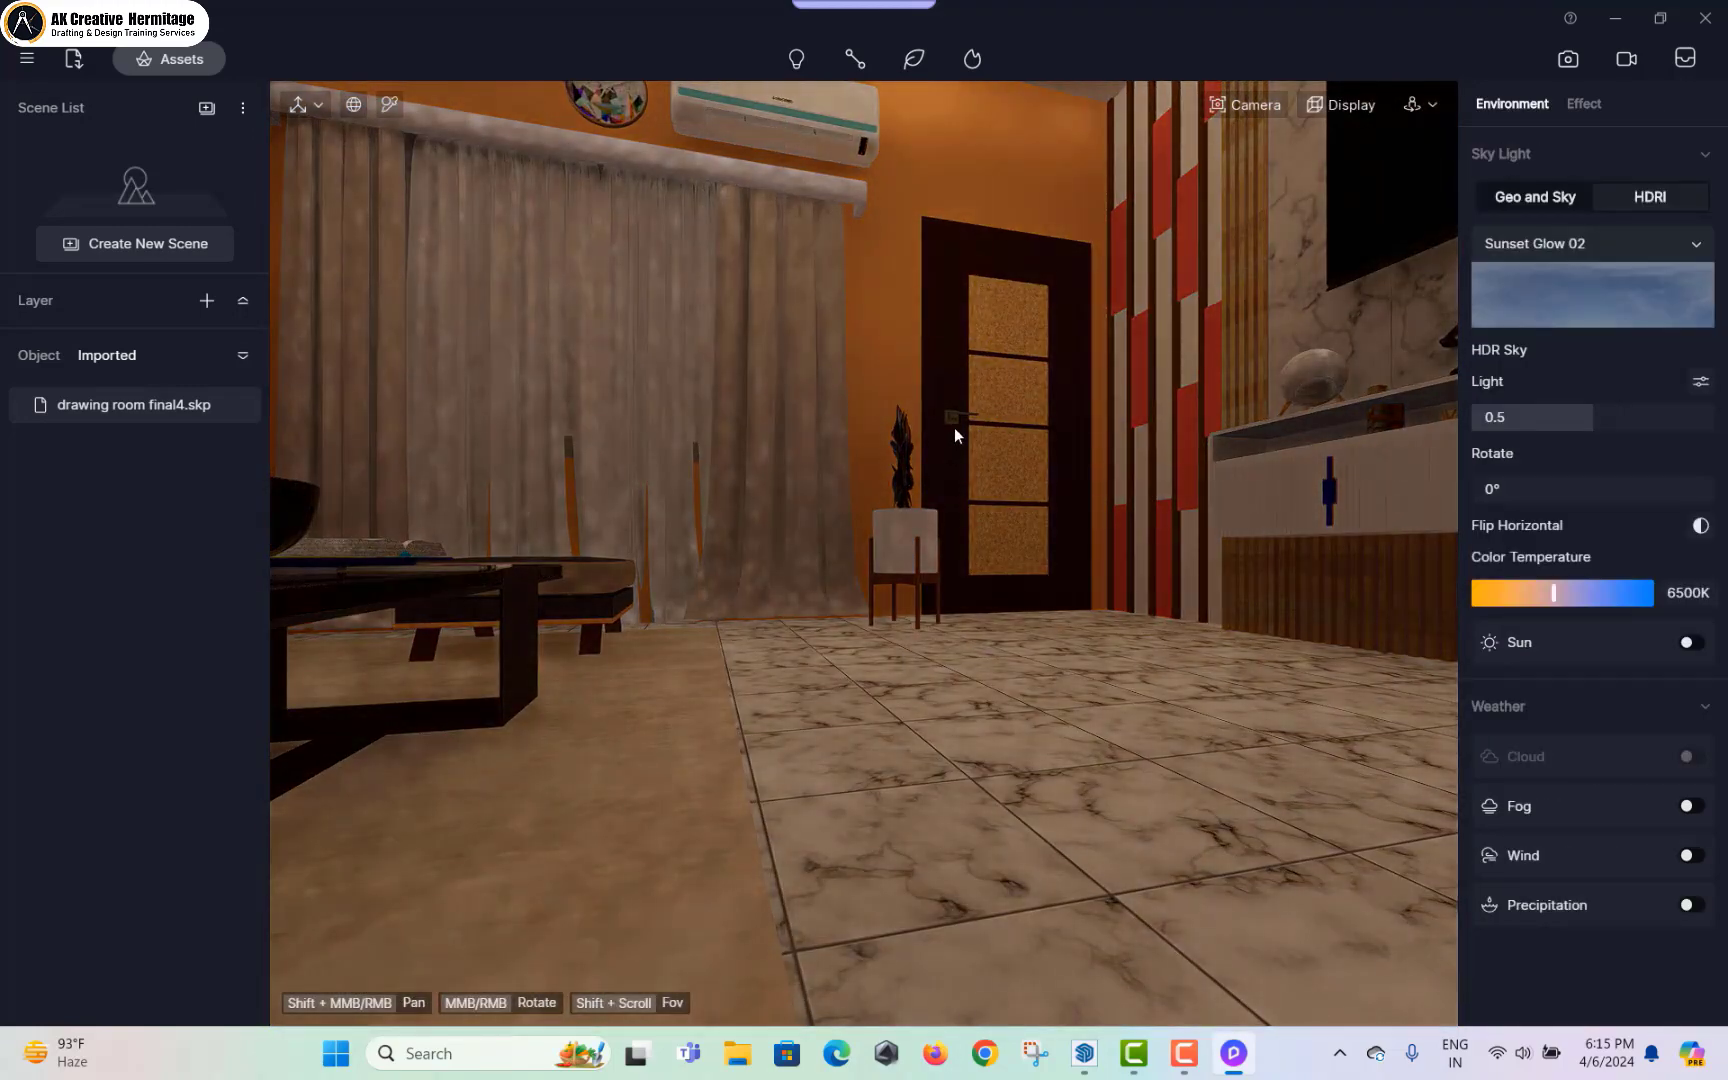
Step: Frame the room with the sofa, curtains, ceiling and door in view, and save the view as a scene
middle_click_drag(954, 427, 1027, 560, "shift")
scroll(1027, 560, "down", 2)
scroll(1031, 678, "down", 2)
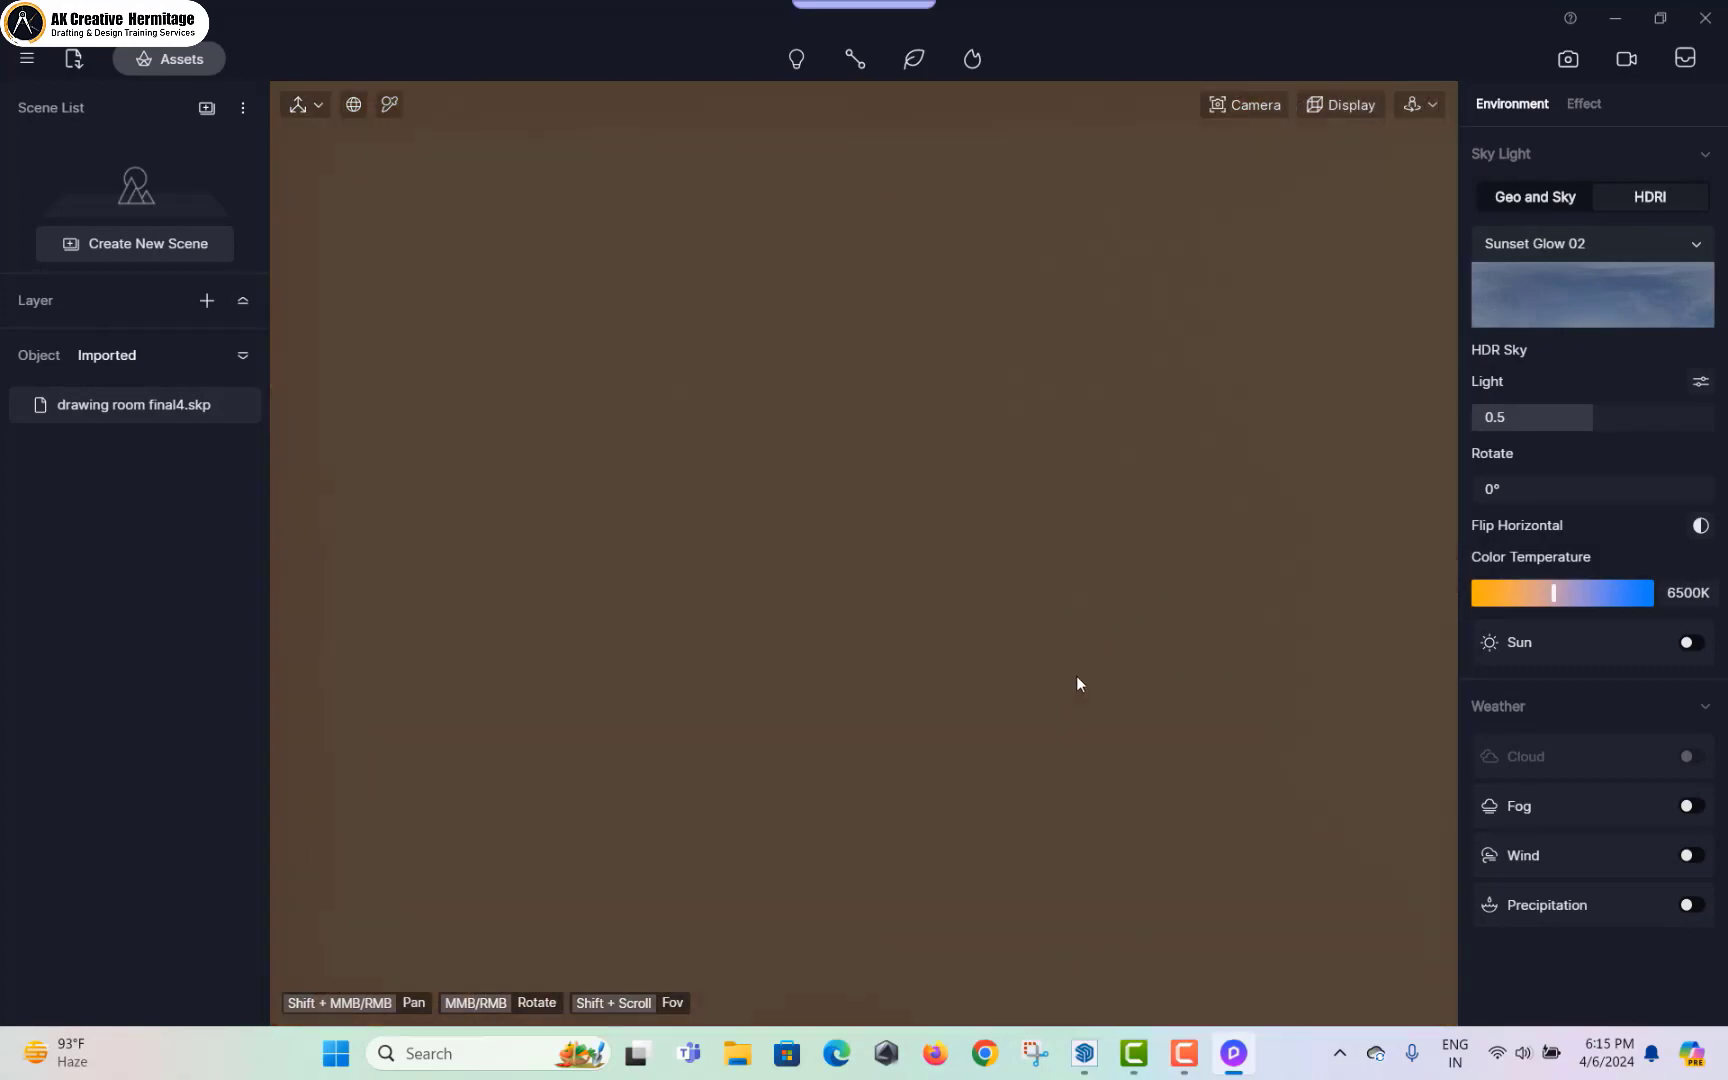
scroll(1105, 680, "up", 1)
middle_click_drag(1117, 682, 899, 739)
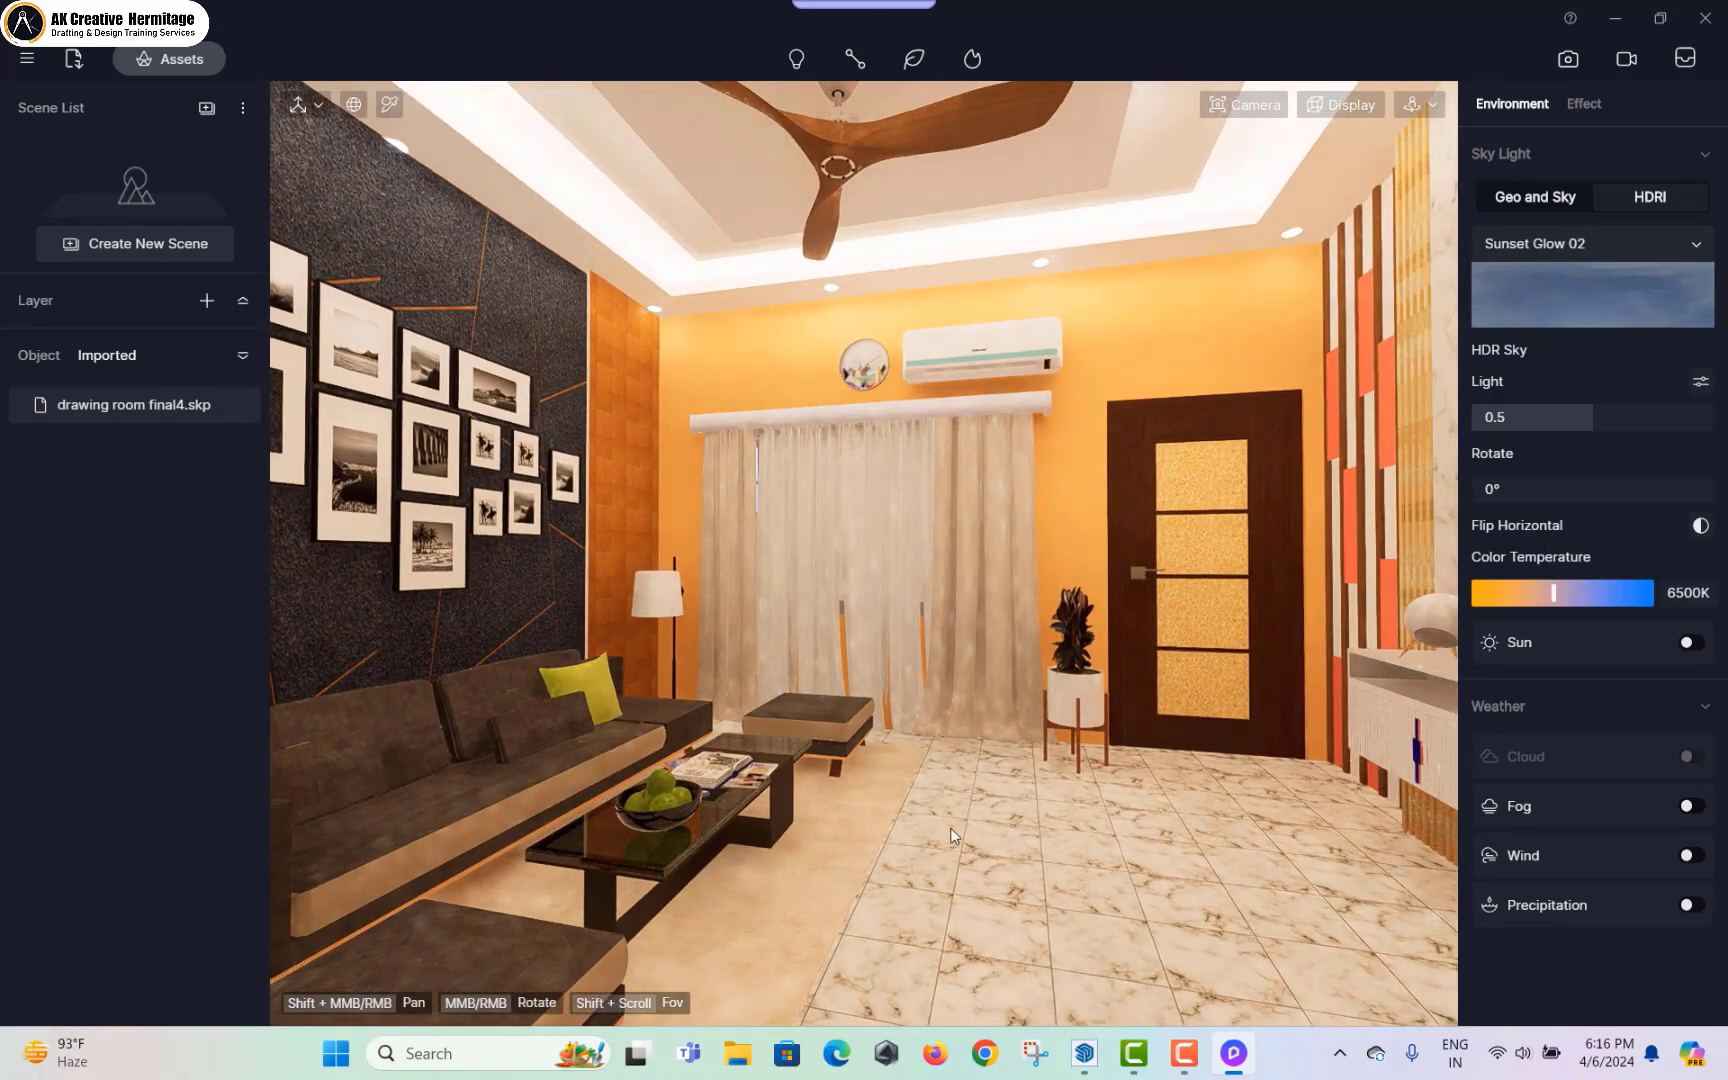
left_click(211, 113)
Step: Try the HDRI sky light at 0.82 and compare it with Geo and Sky, finally setting the HDRI light to 0.34
mouse_move(923, 663)
middle_mouse_down()
mouse_move(1000, 657)
mouse_move(931, 650)
middle_mouse_up()
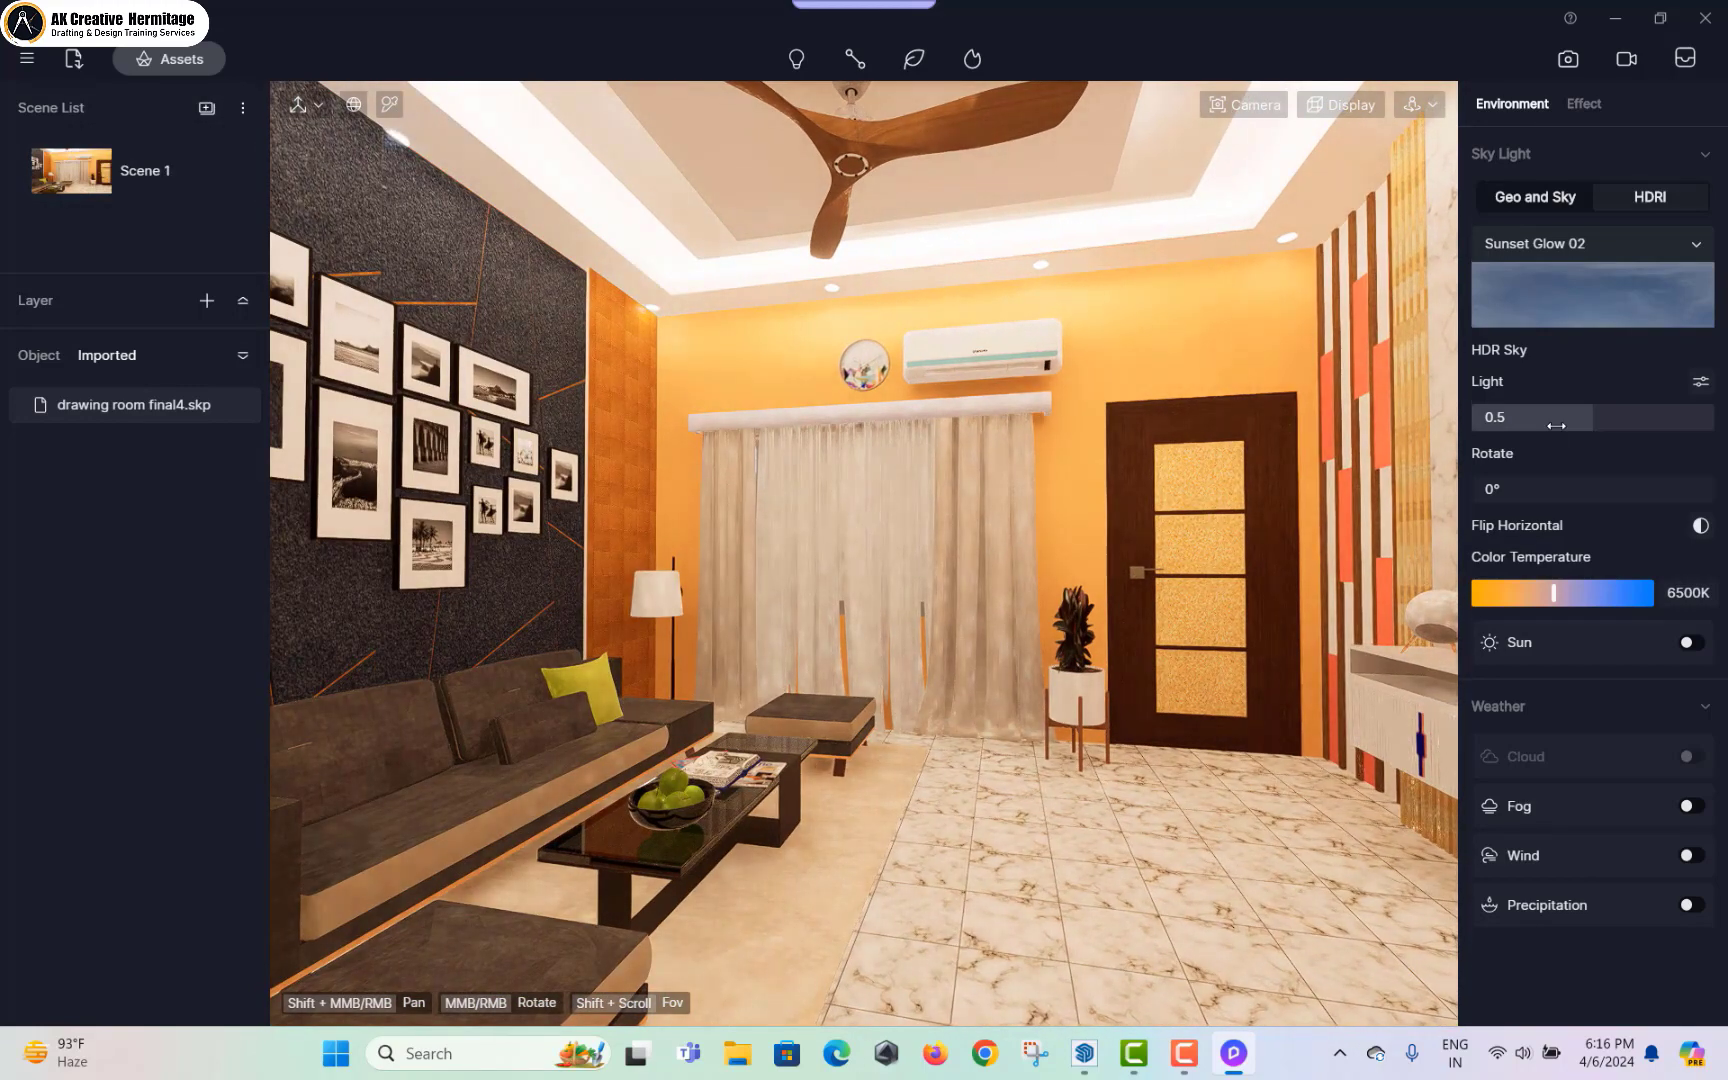
left_click_drag(1575, 421, 1666, 427)
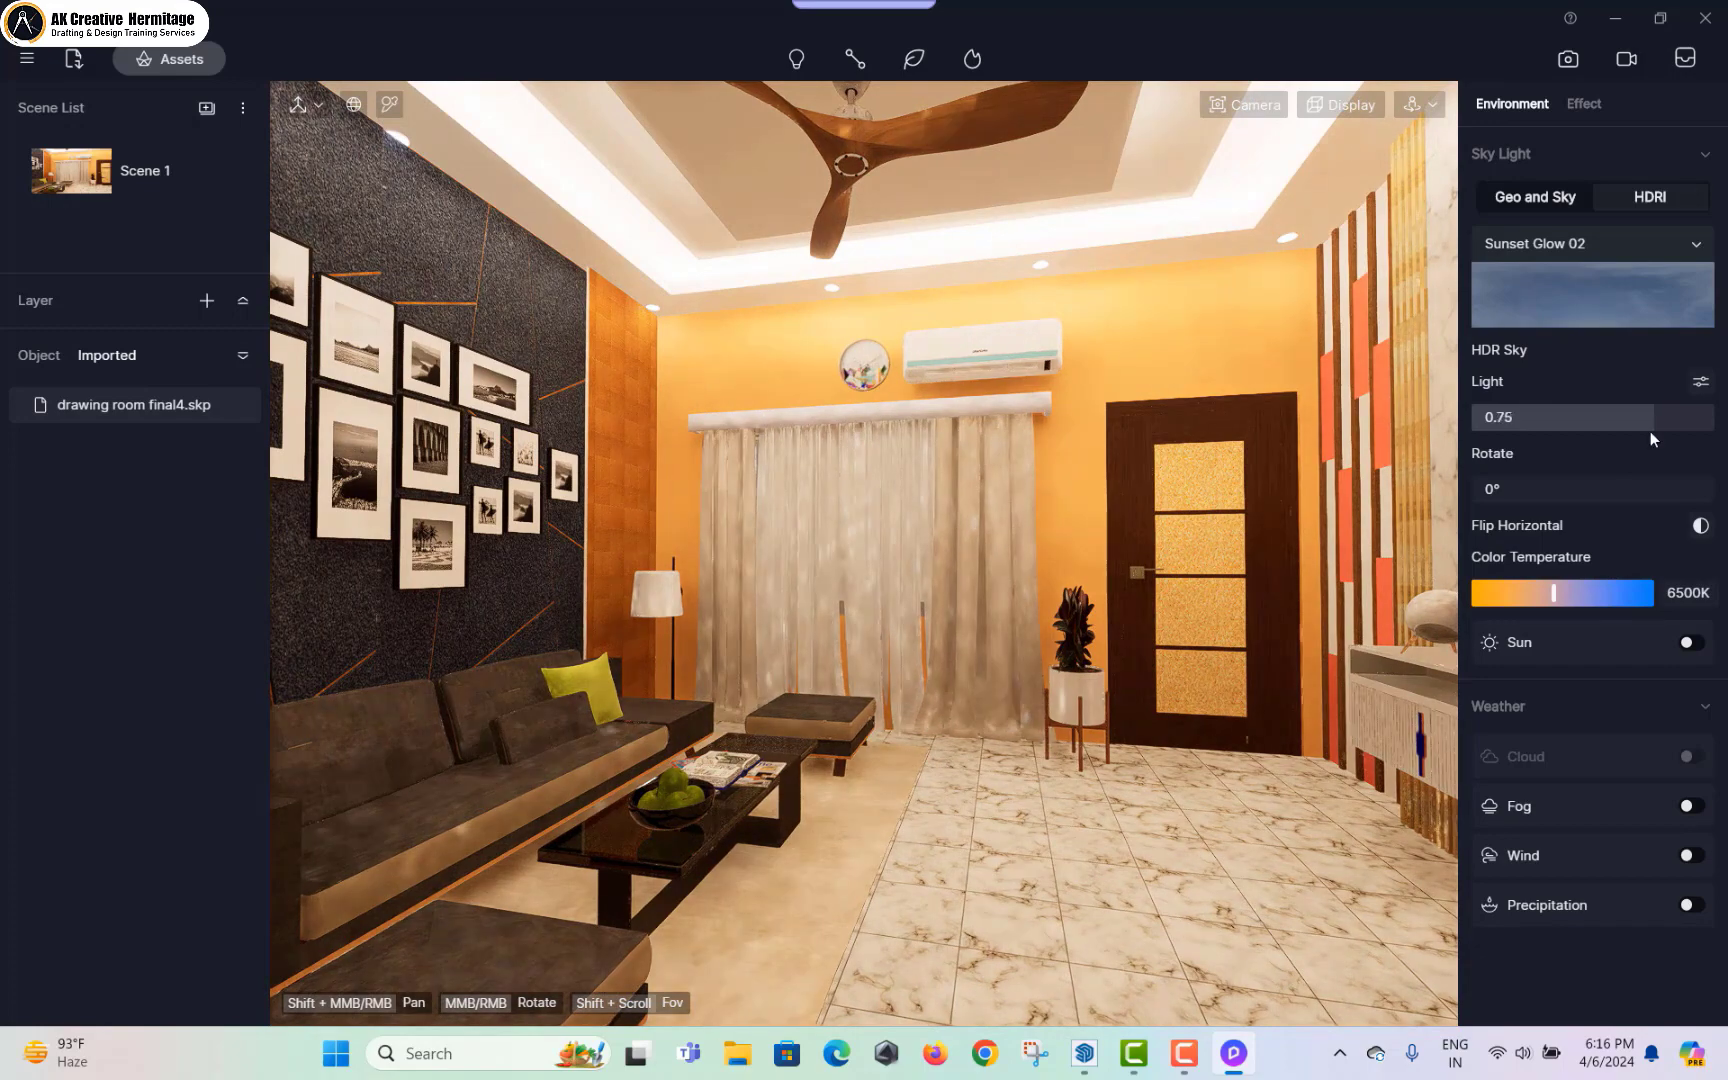
left_click(1536, 196)
mouse_move(1688, 382)
left_mouse_down()
mouse_move(1652, 448)
mouse_move(1678, 405)
left_mouse_up()
left_click(1642, 196)
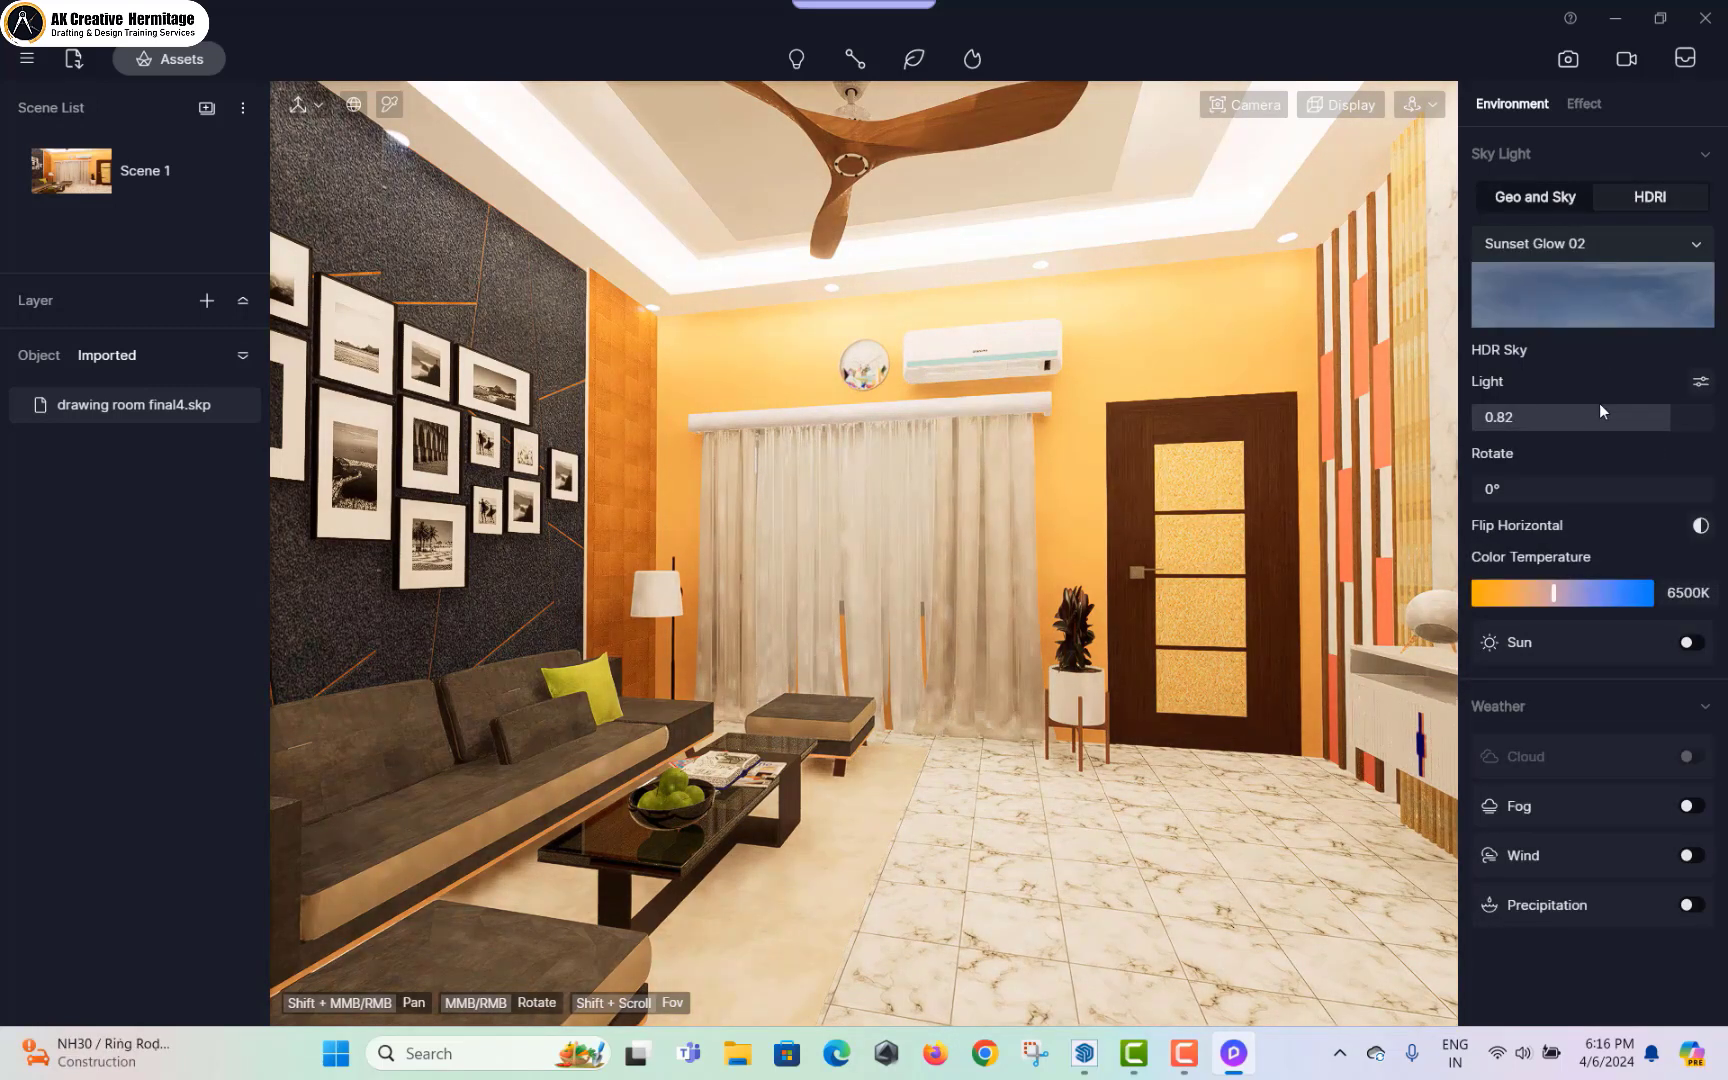
left_click_drag(1570, 419, 1486, 442)
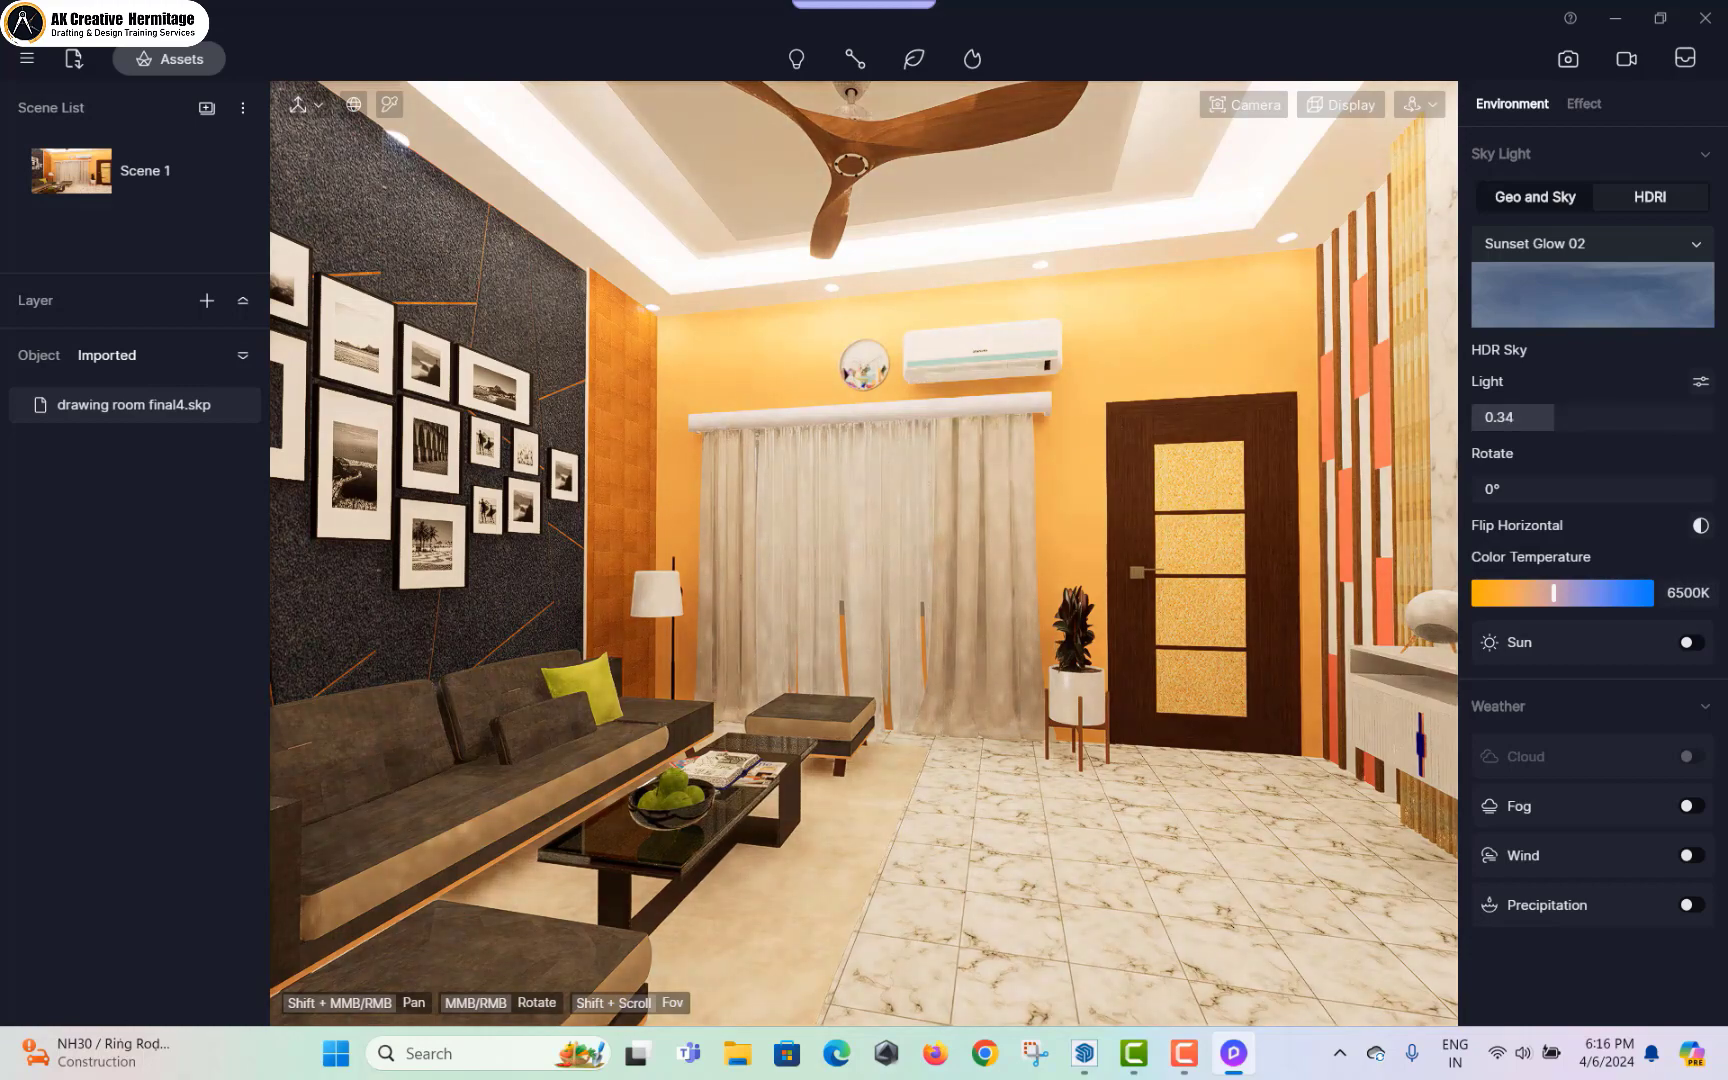
Step: Pick the ceiling cove strip material and set its emissive intensity to 5
middle_click_drag(990, 632, 946, 634)
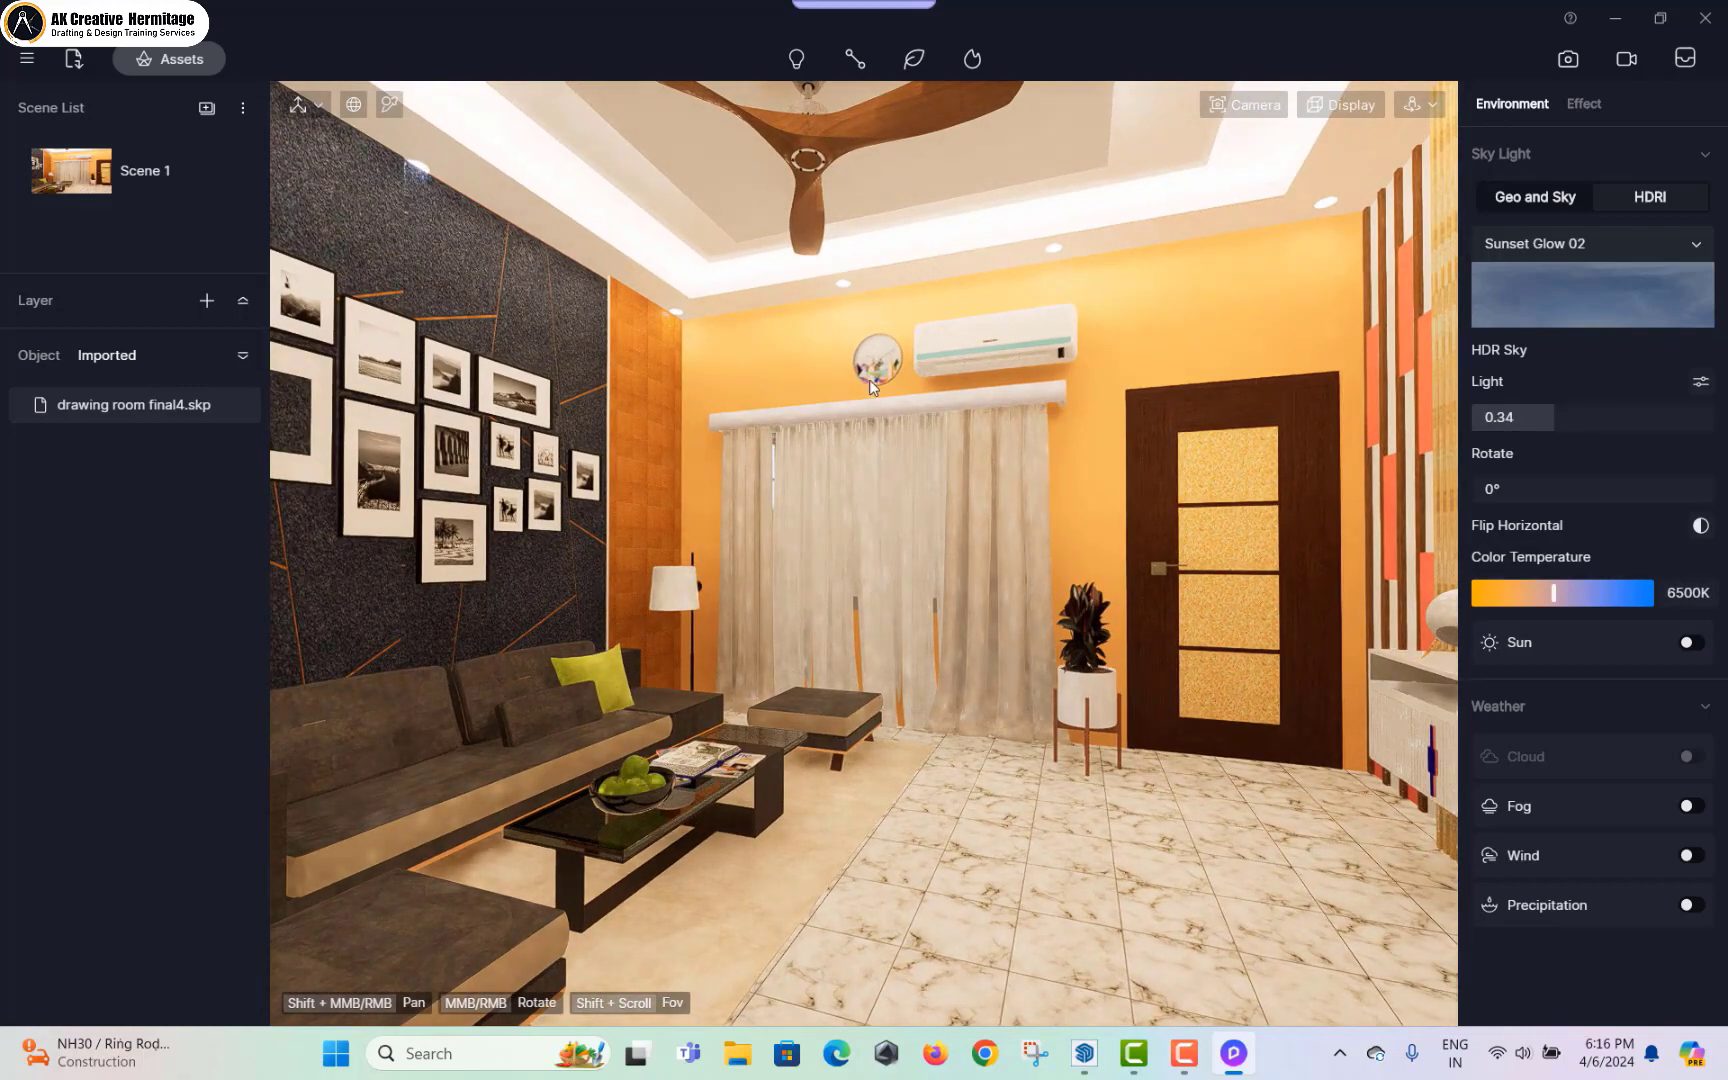
left_click(385, 106)
left_click(617, 204)
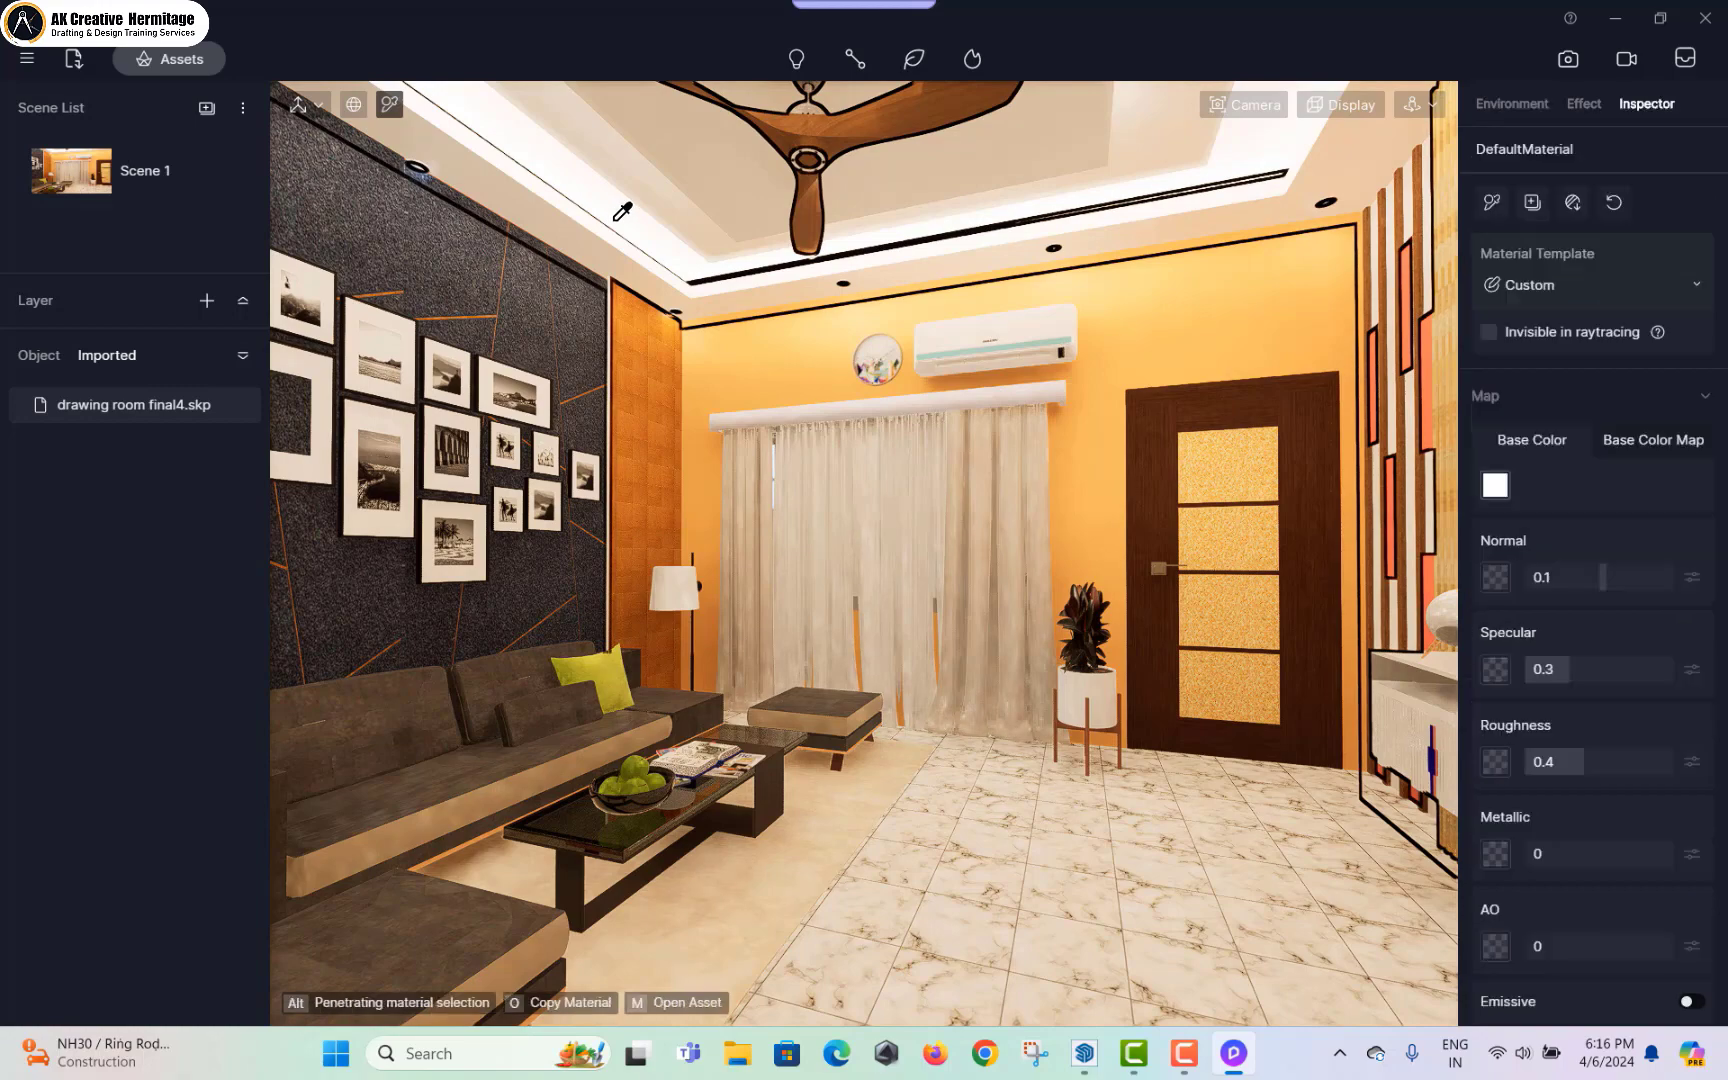
scroll(1500, 700, "down", 3)
scroll(663, 200, "up", 8)
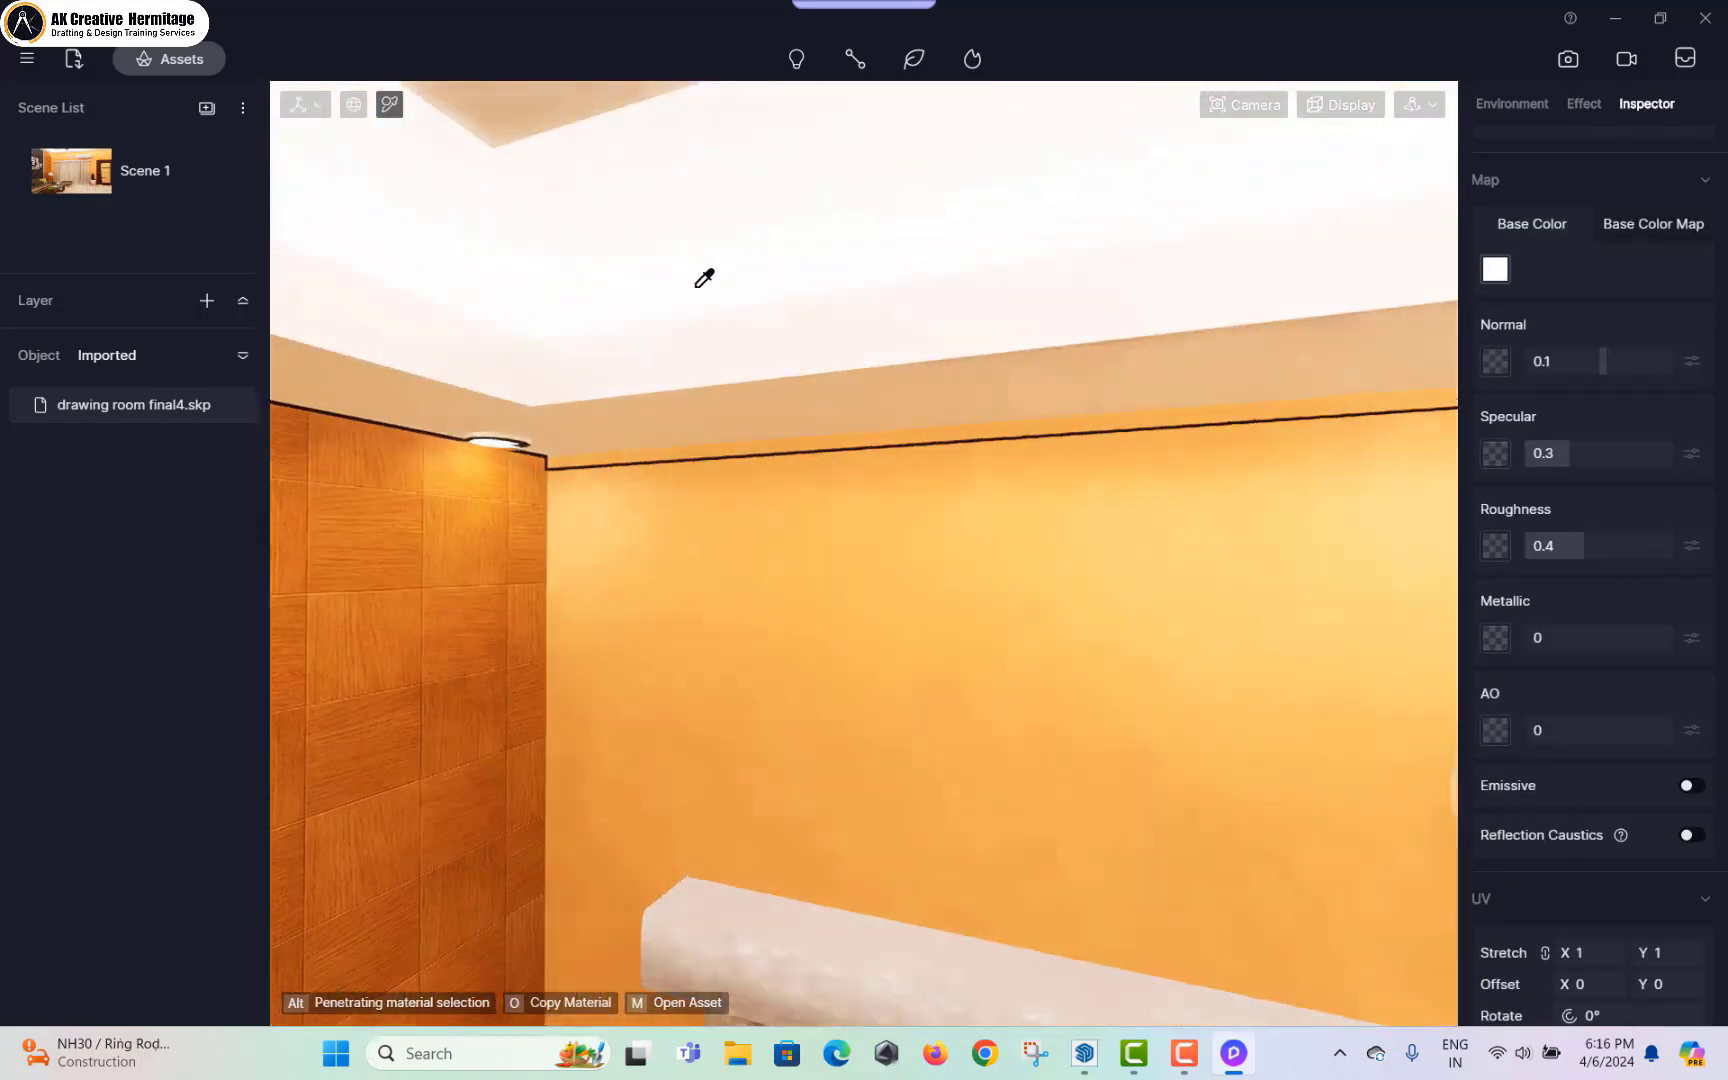
left_click(717, 291)
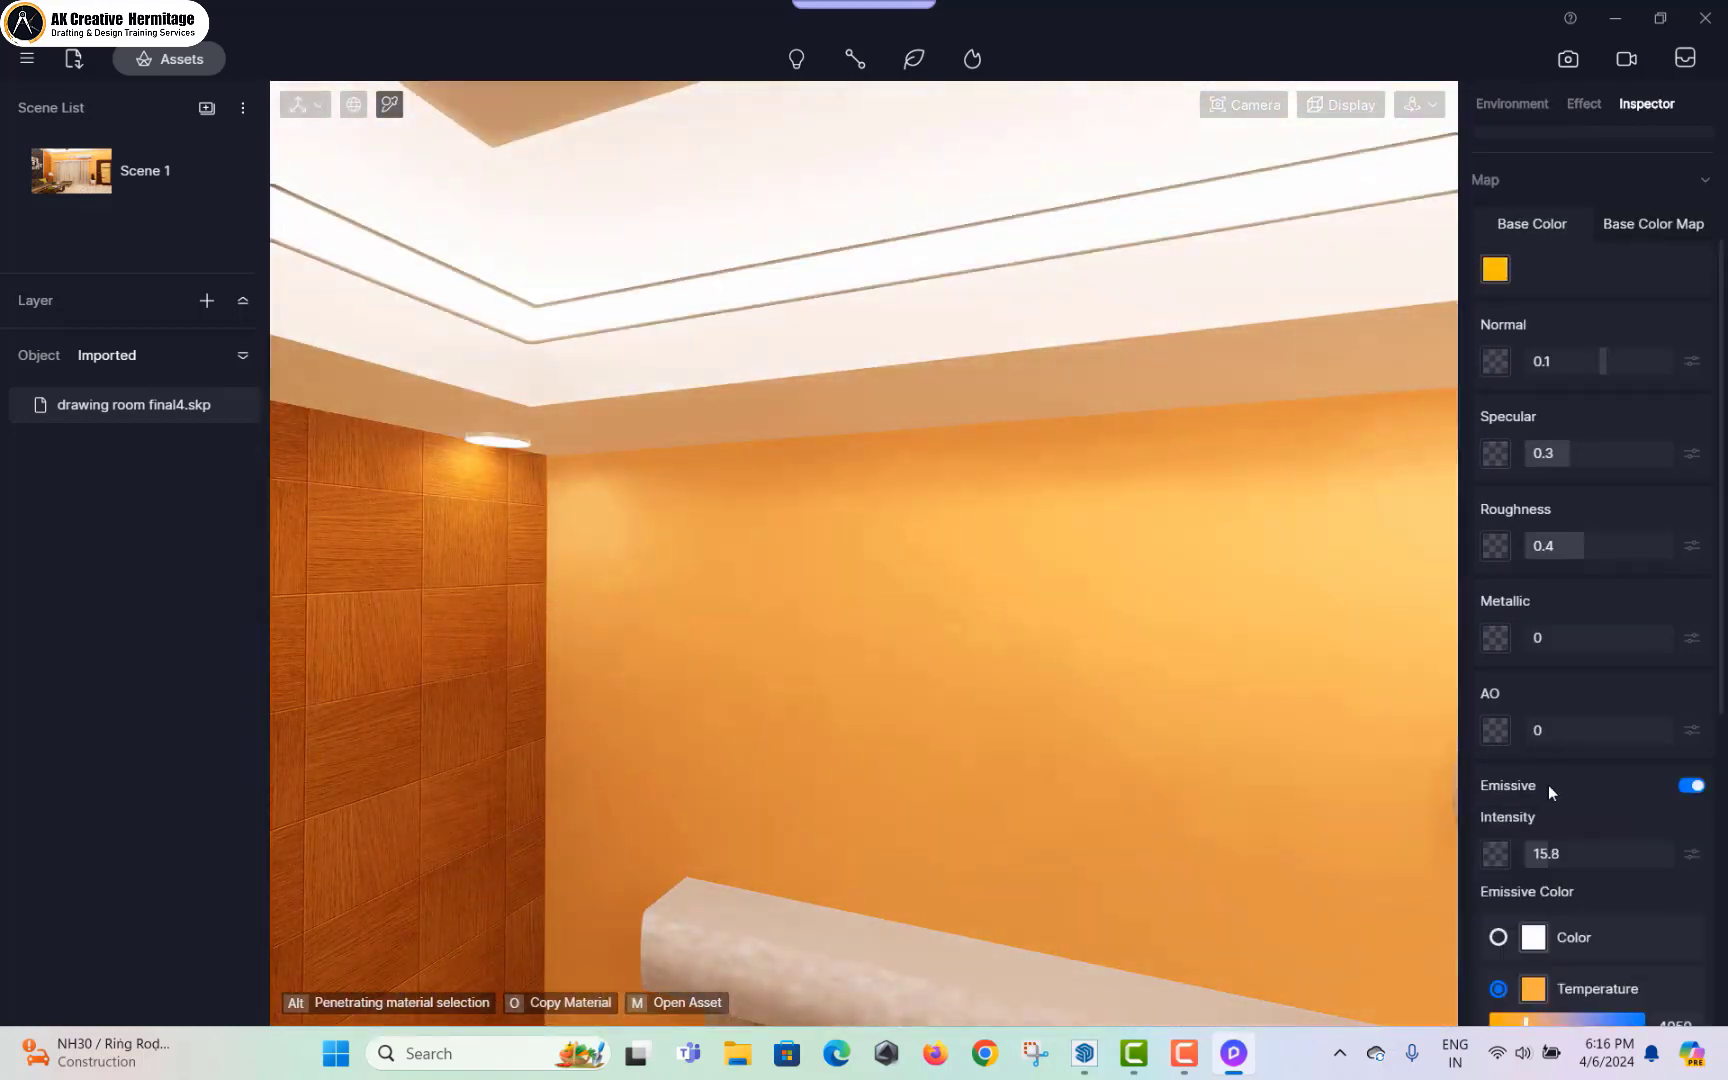
scroll(1565, 775, "down", 1)
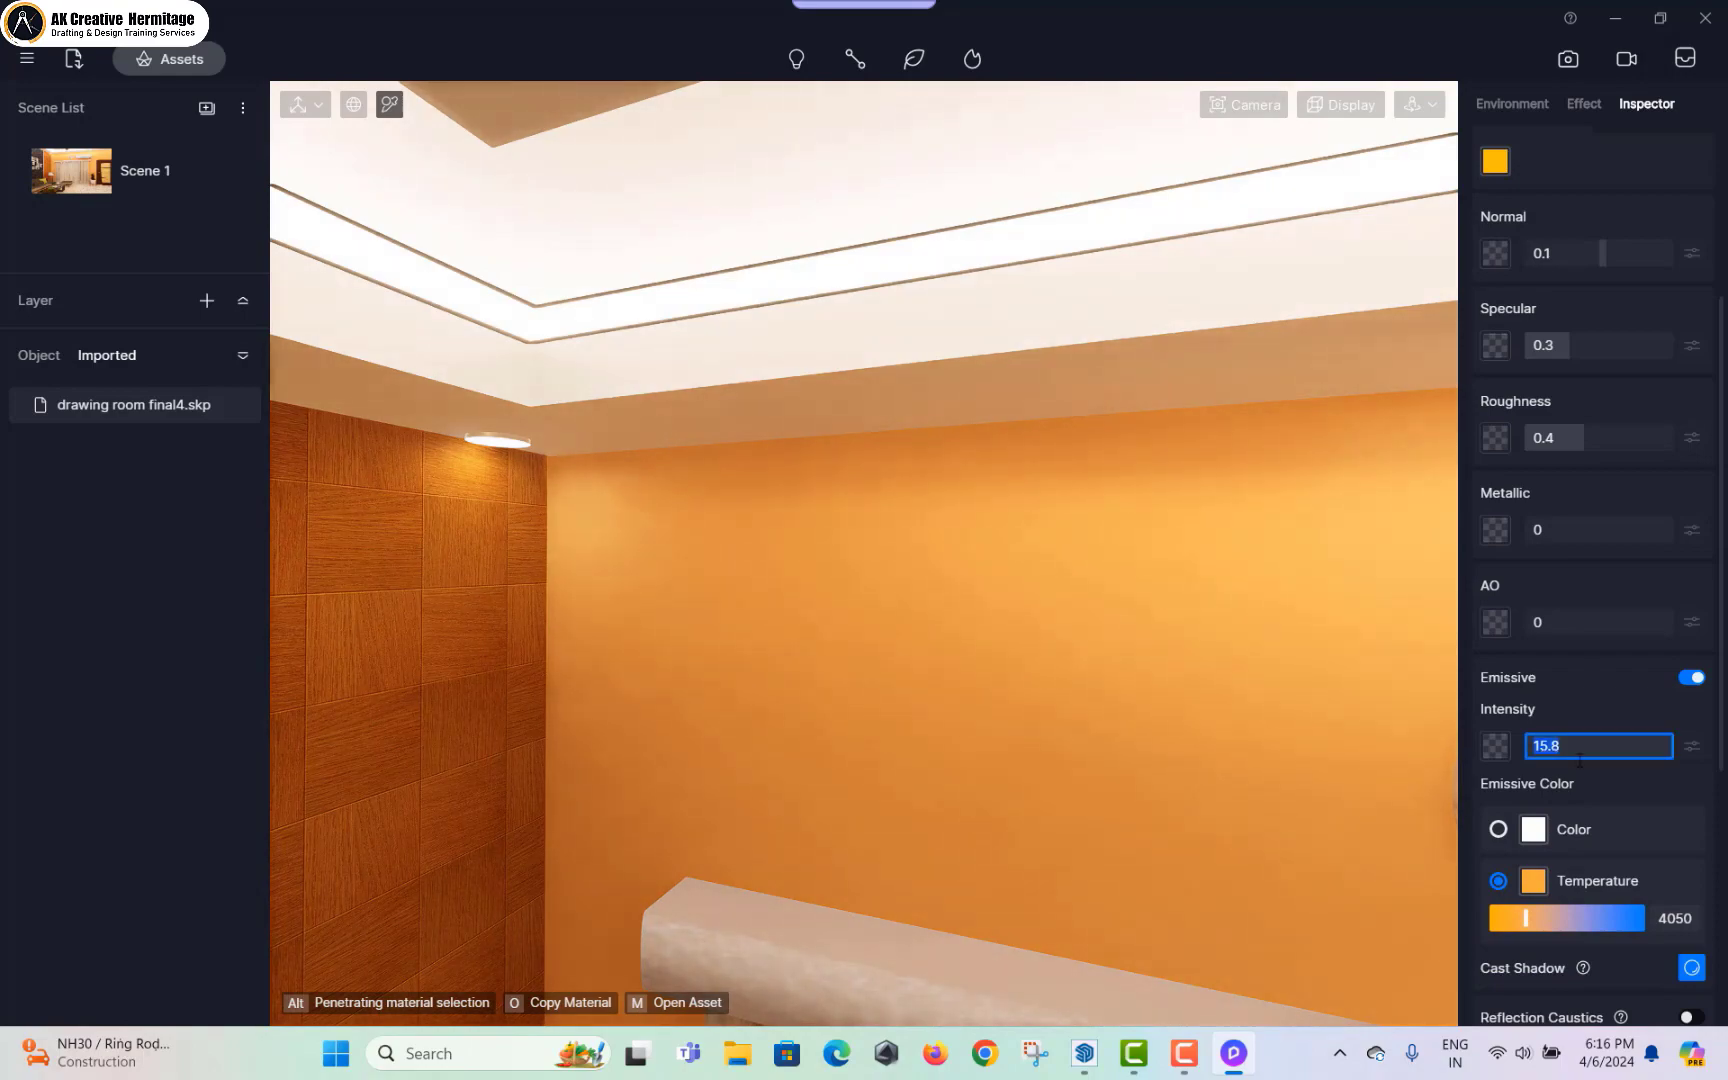
key("Return")
Step: Recall the Scene 1 view, clear the material selection and look closer at the floor beside the TV unit
scroll(1022, 440, "down", 8)
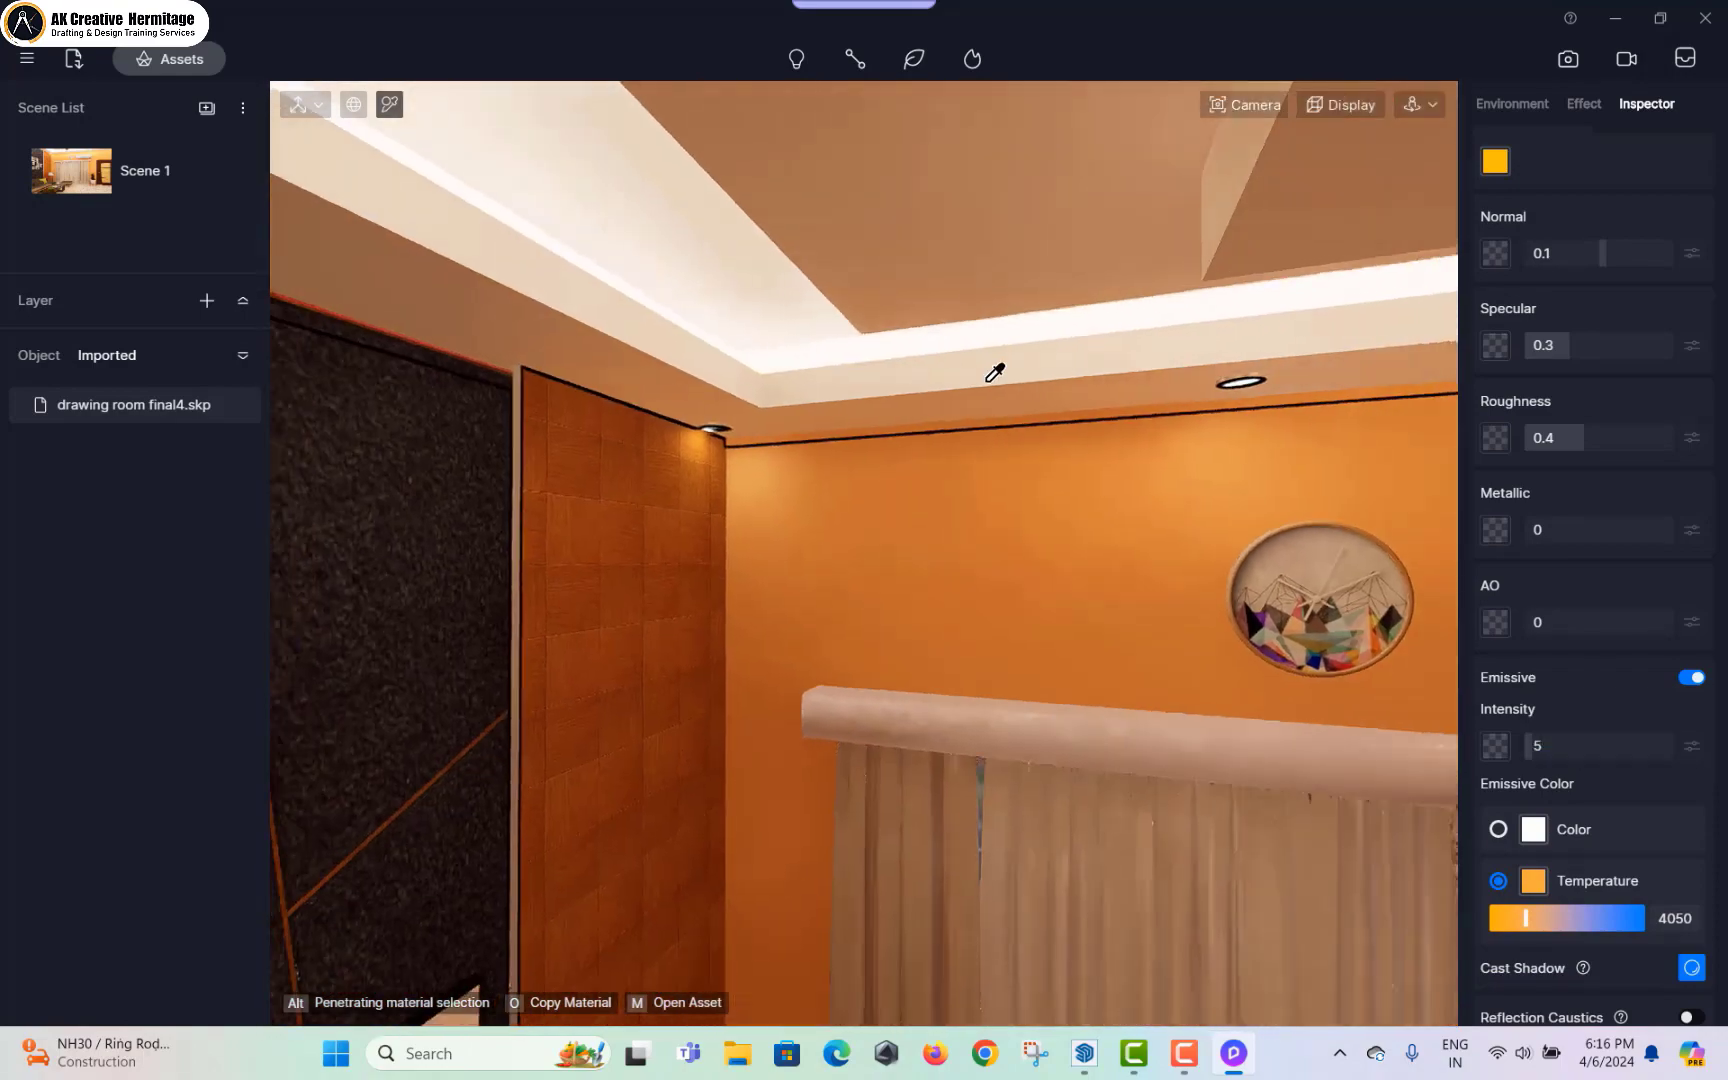
scroll(965, 421, "down", 3)
scroll(1256, 690, "up", 3)
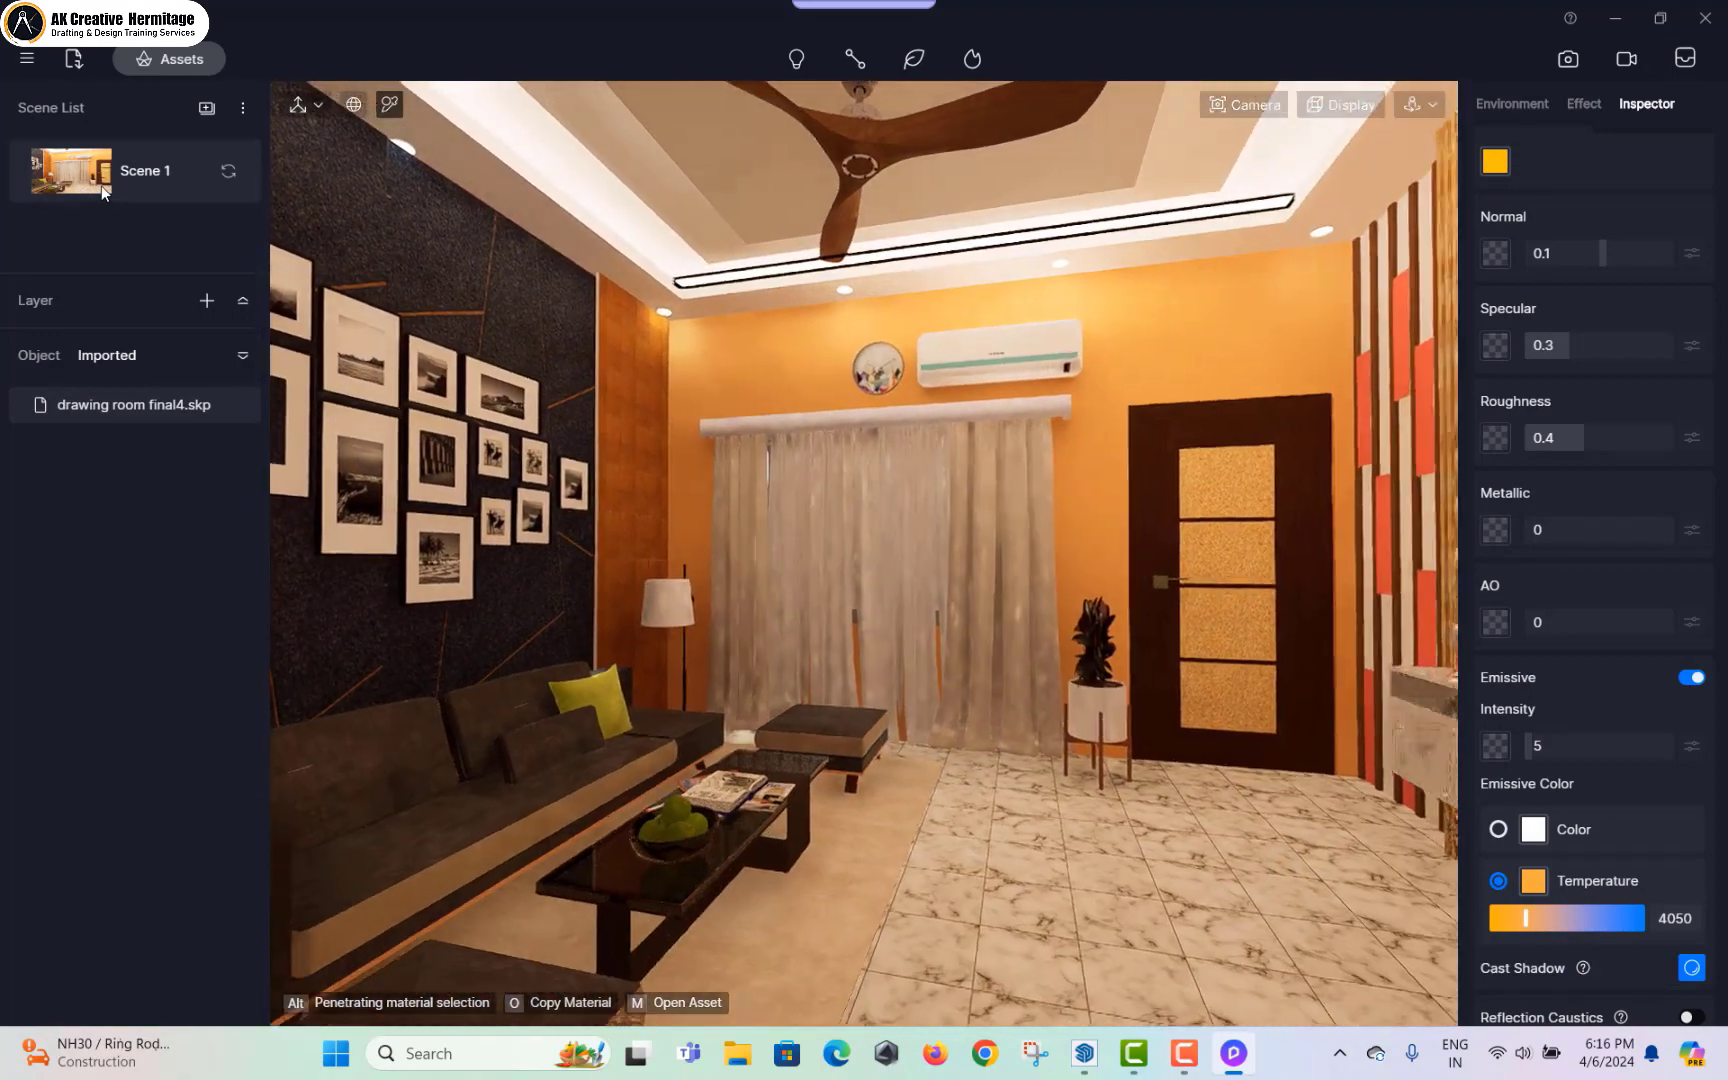
left_click(1074, 874)
key("Escape")
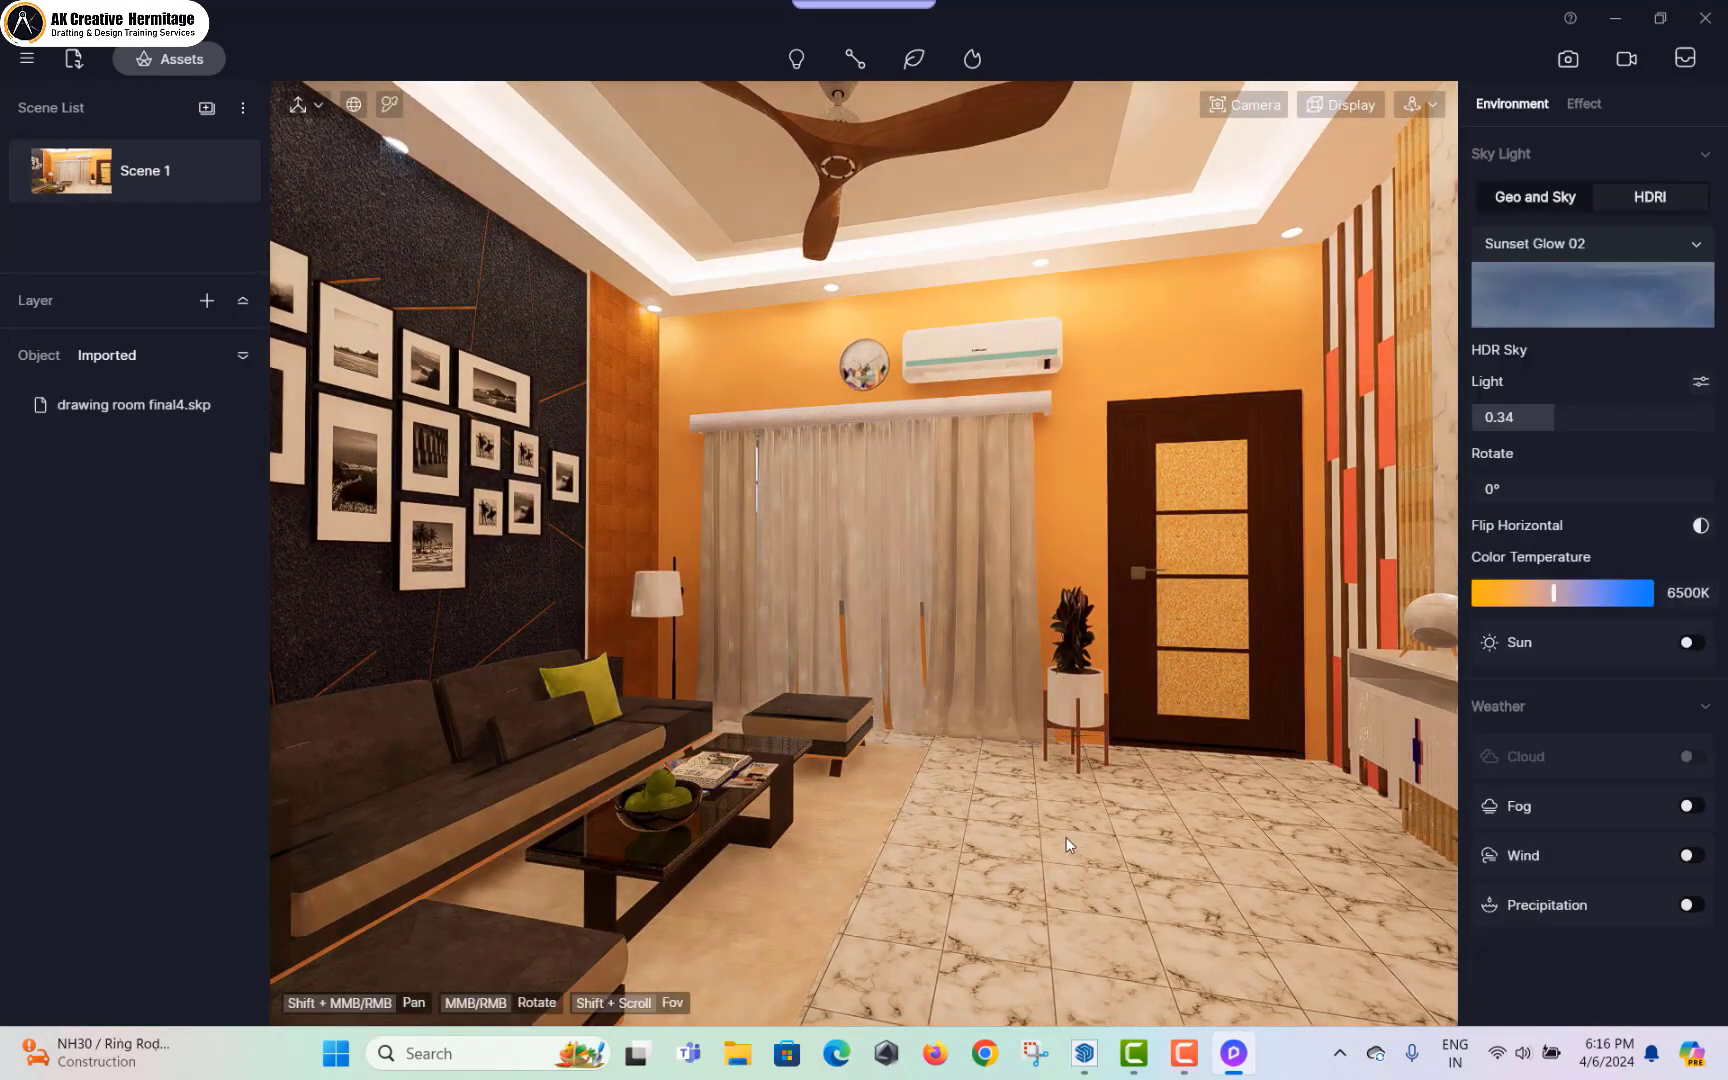
middle_click_drag(1098, 845, 912, 735)
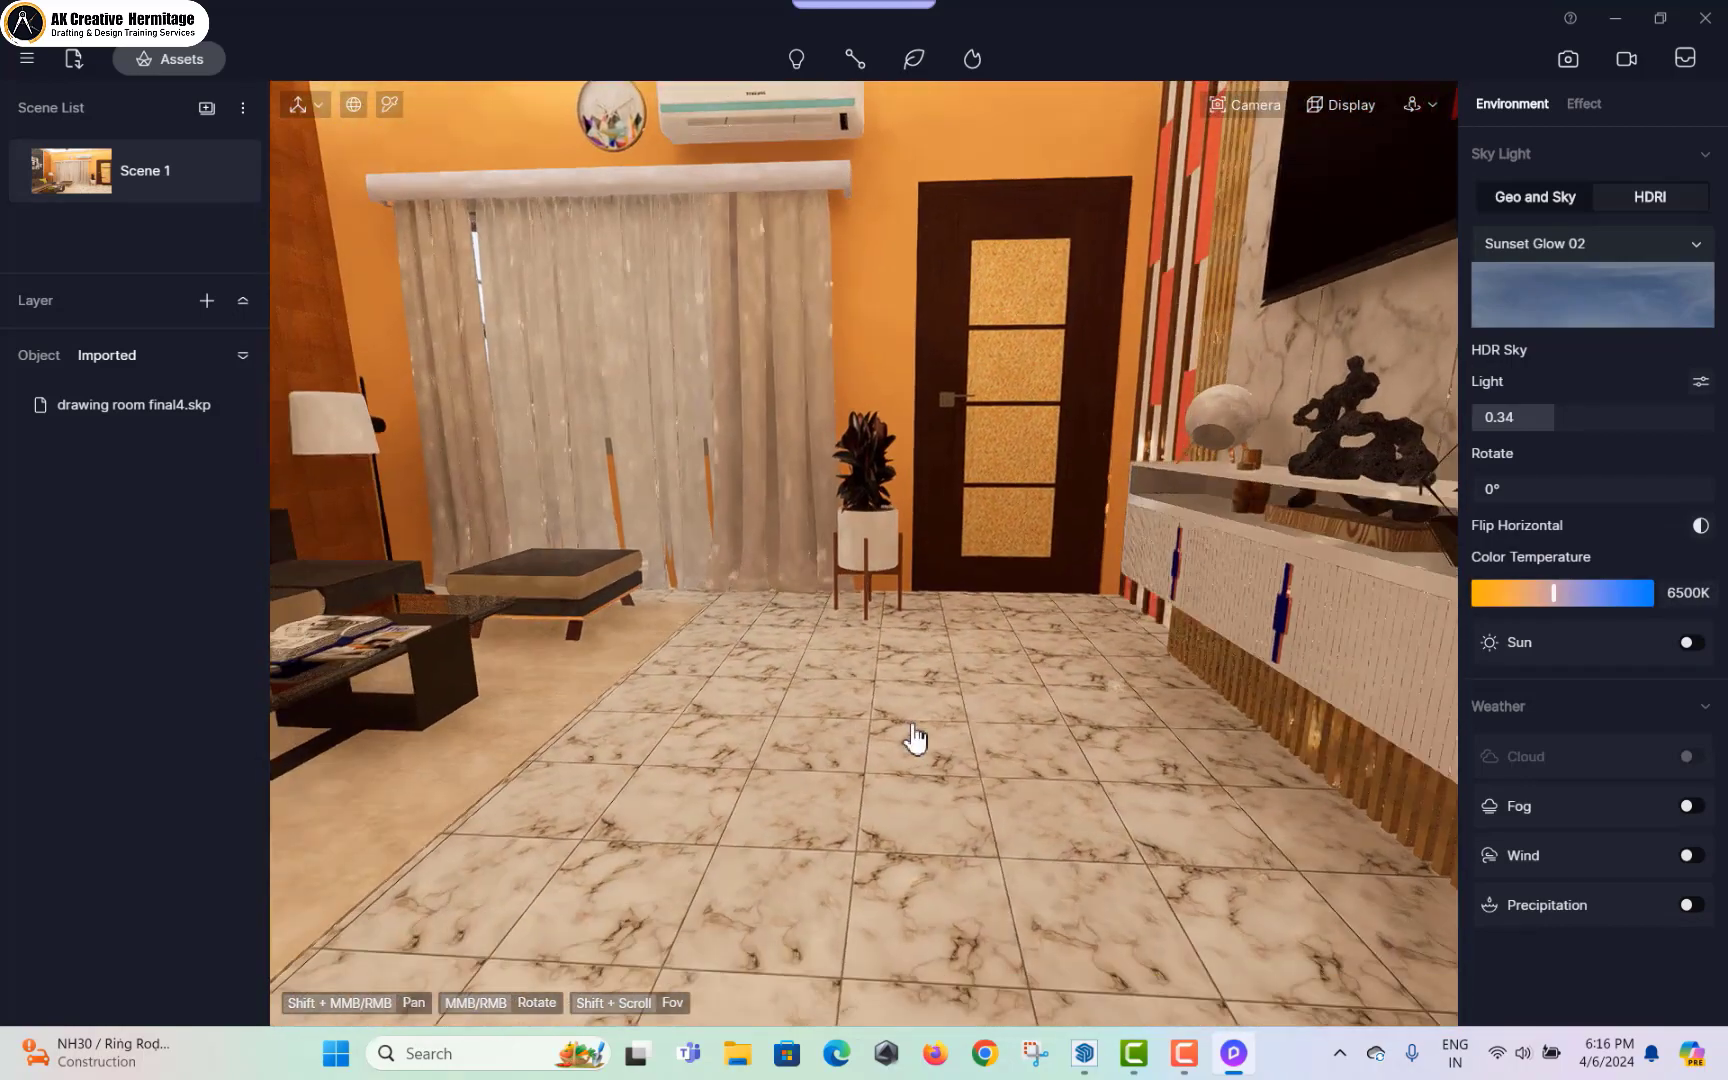
Step: Try the polished ceramic material Griege Large Grain Glaze from the online material library on the floor
left_click(186, 63)
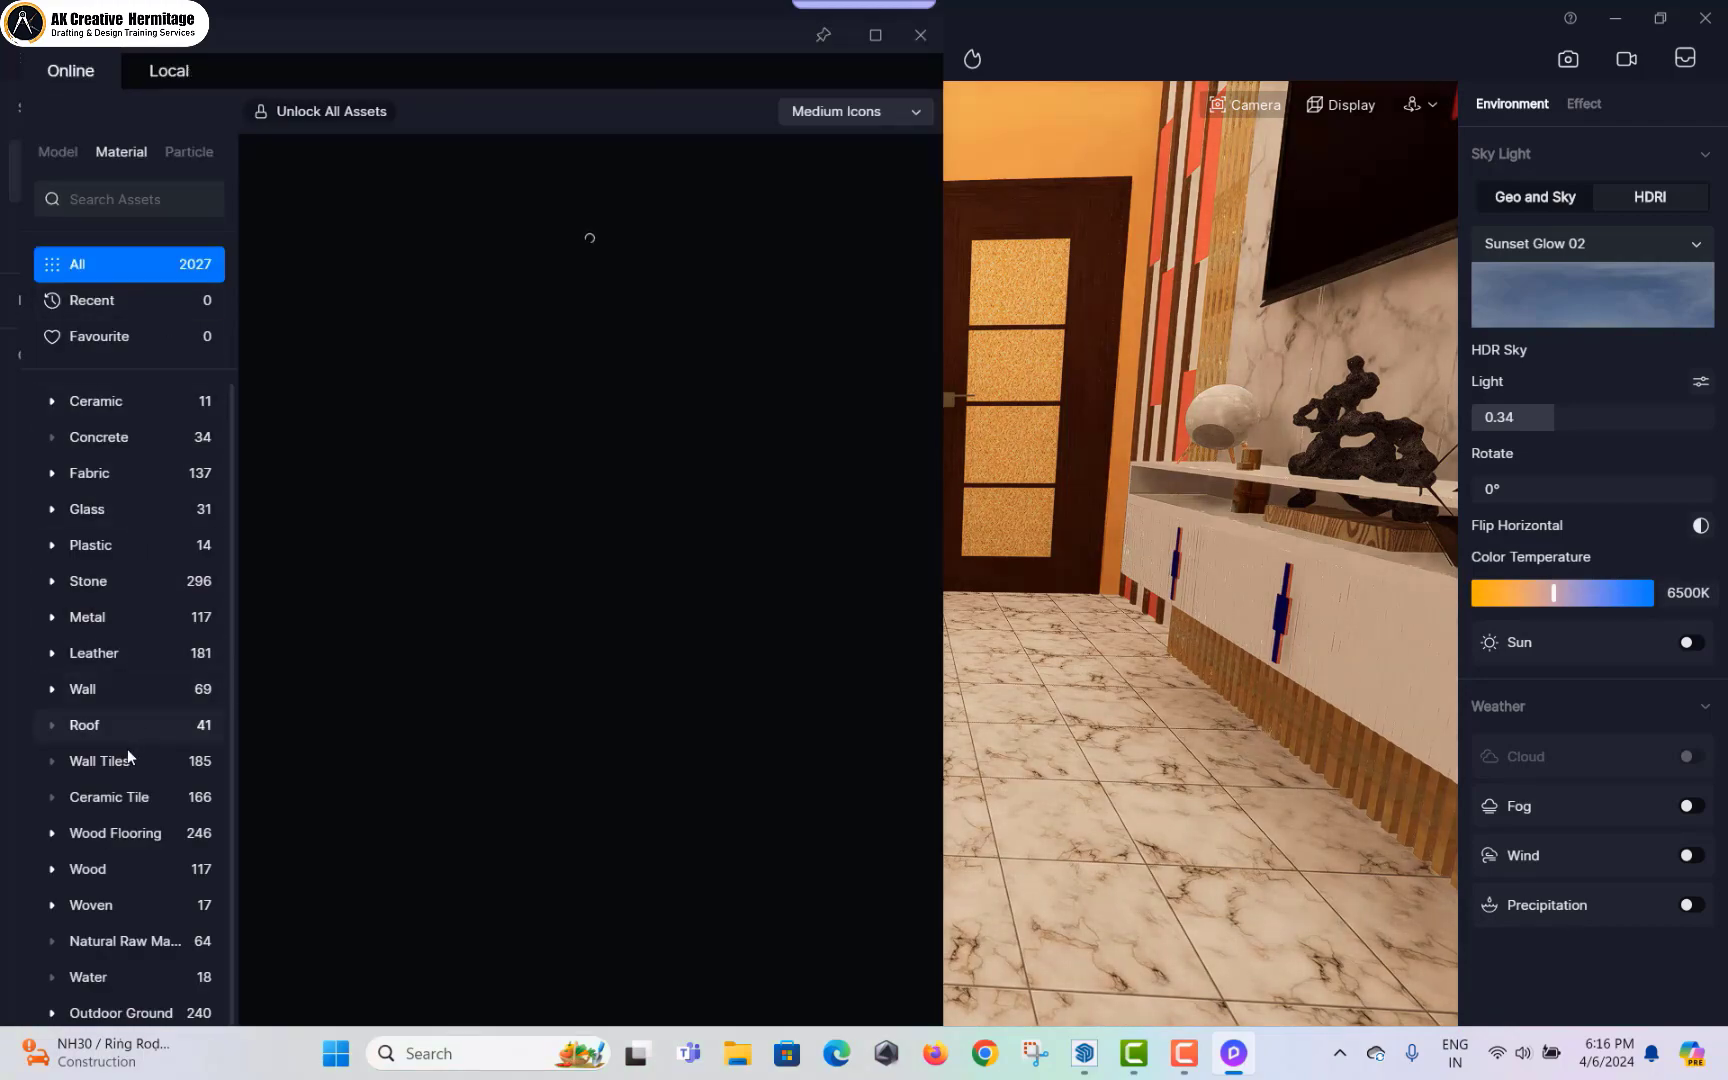
left_click(147, 405)
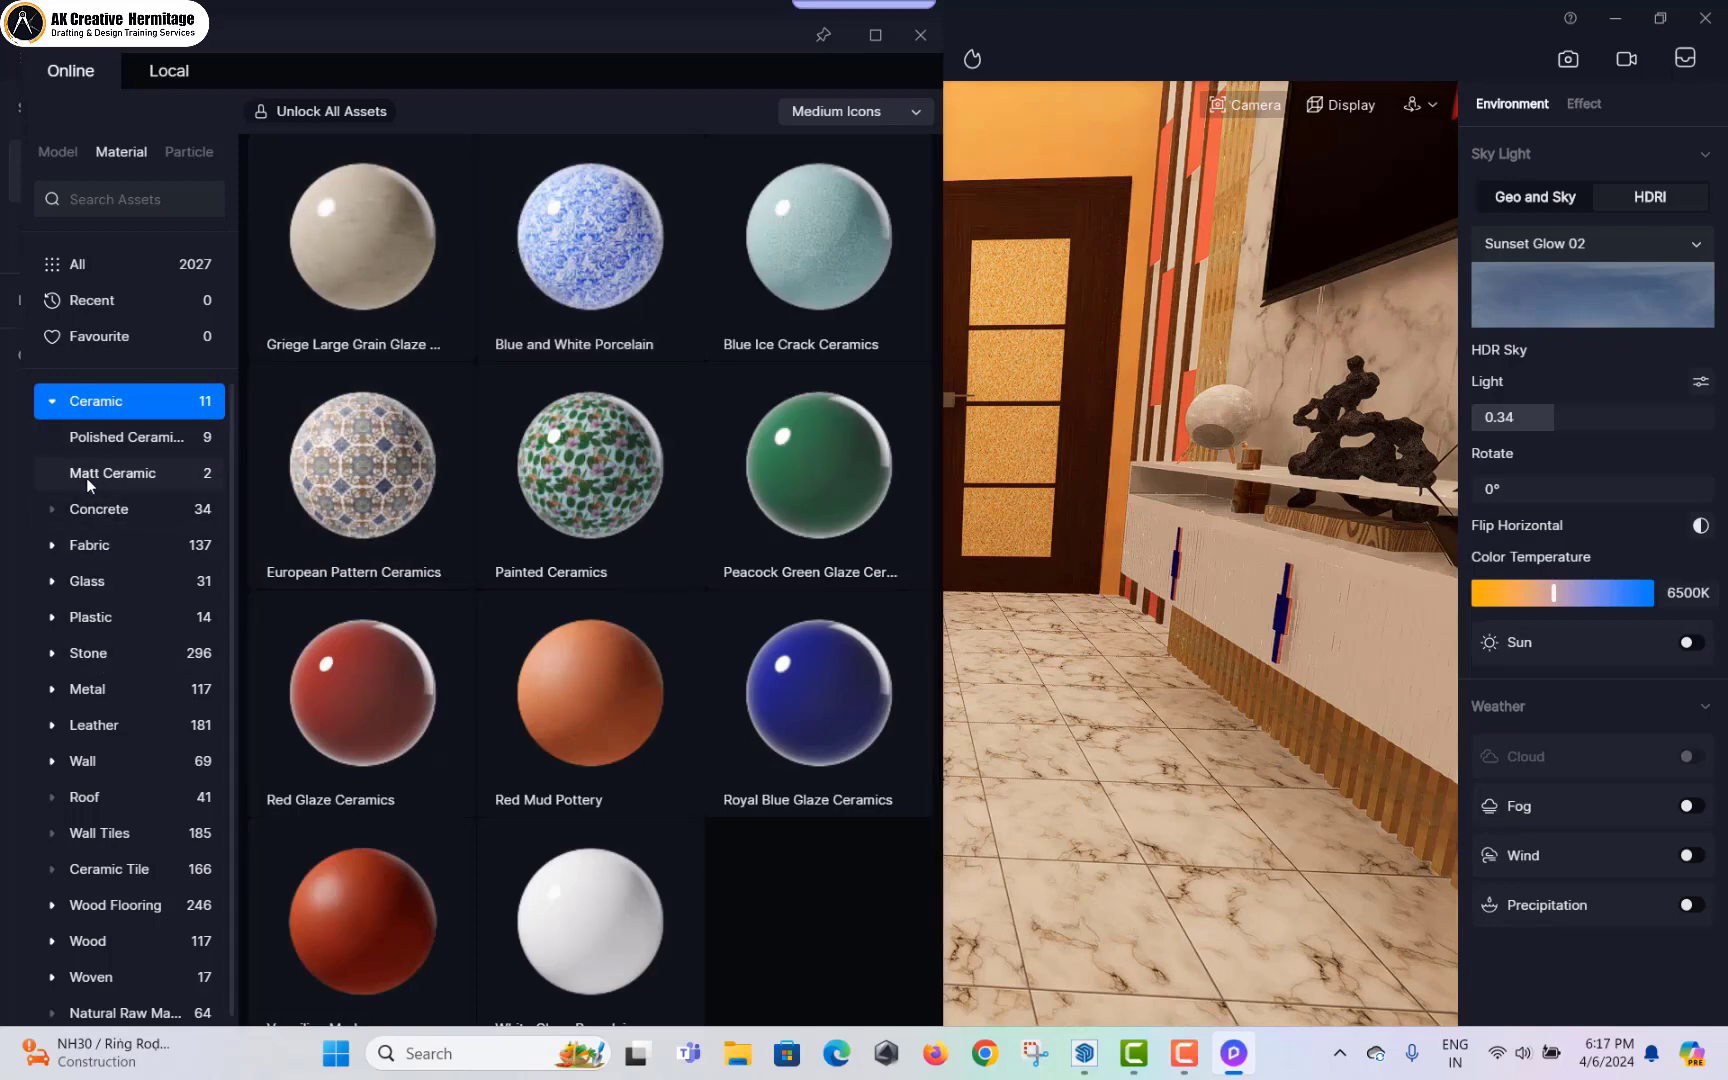
left_click(101, 443)
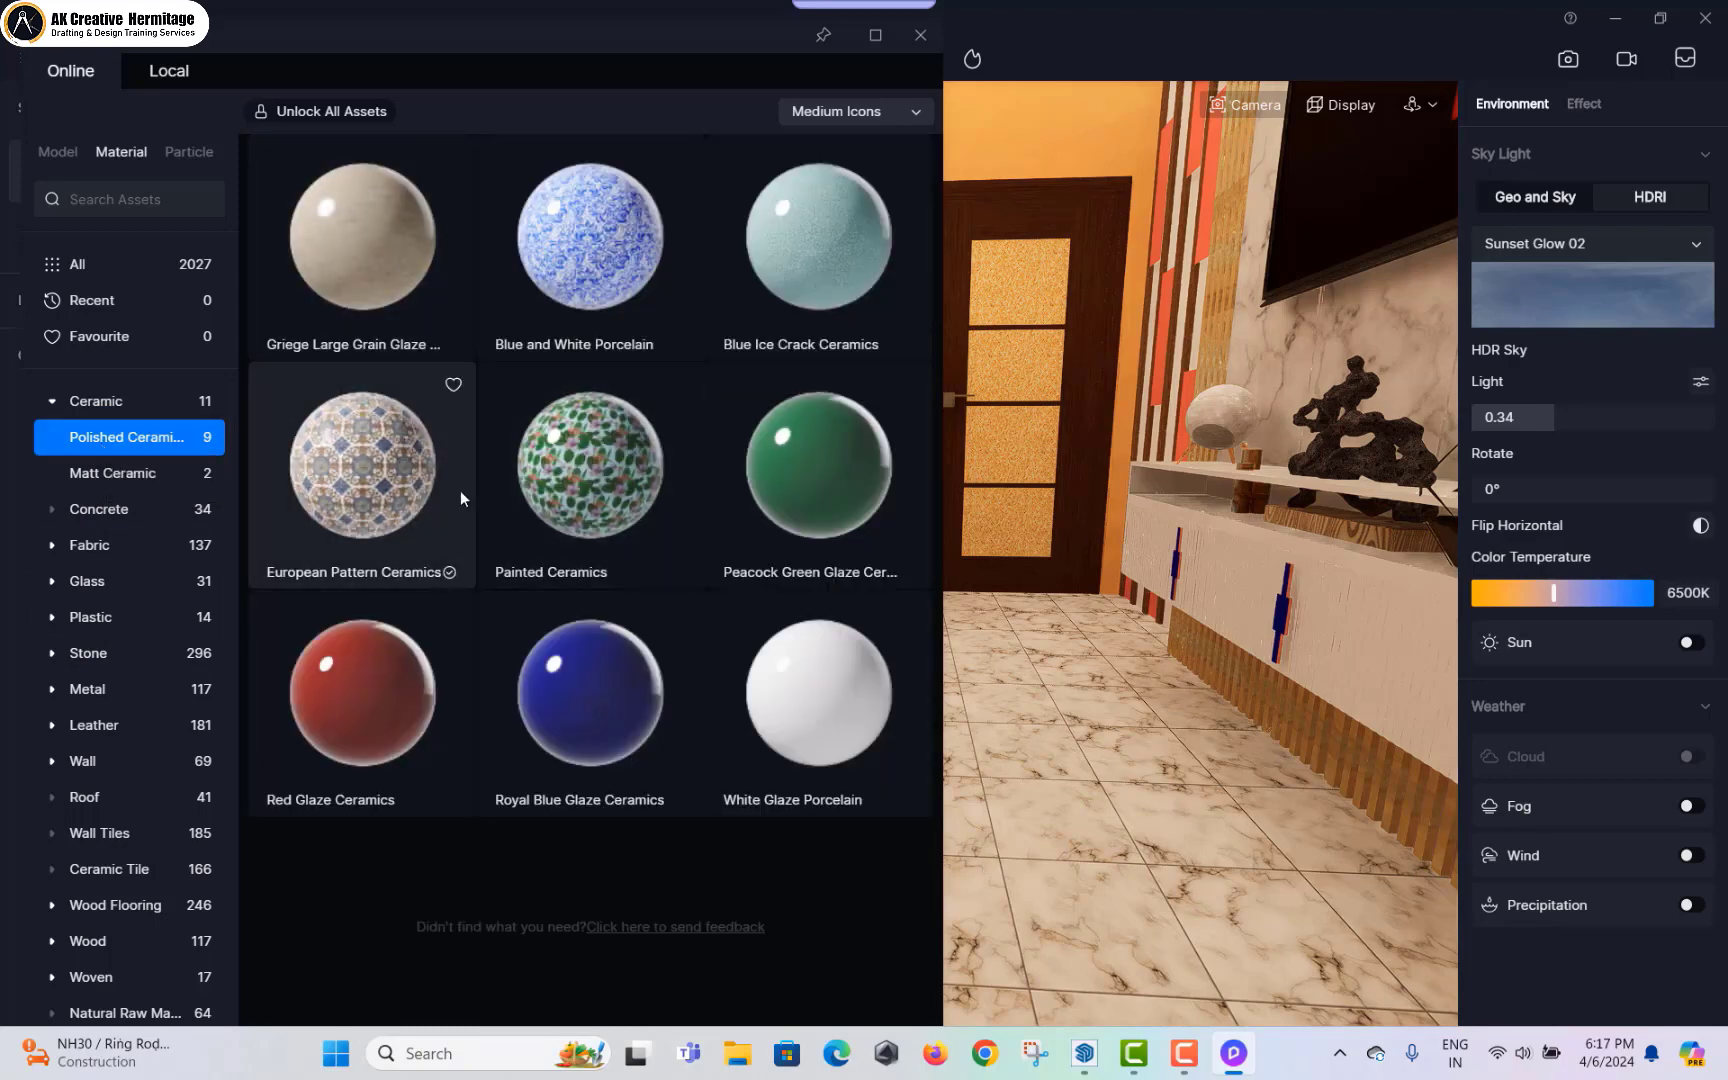
left_click_drag(386, 275, 1200, 882)
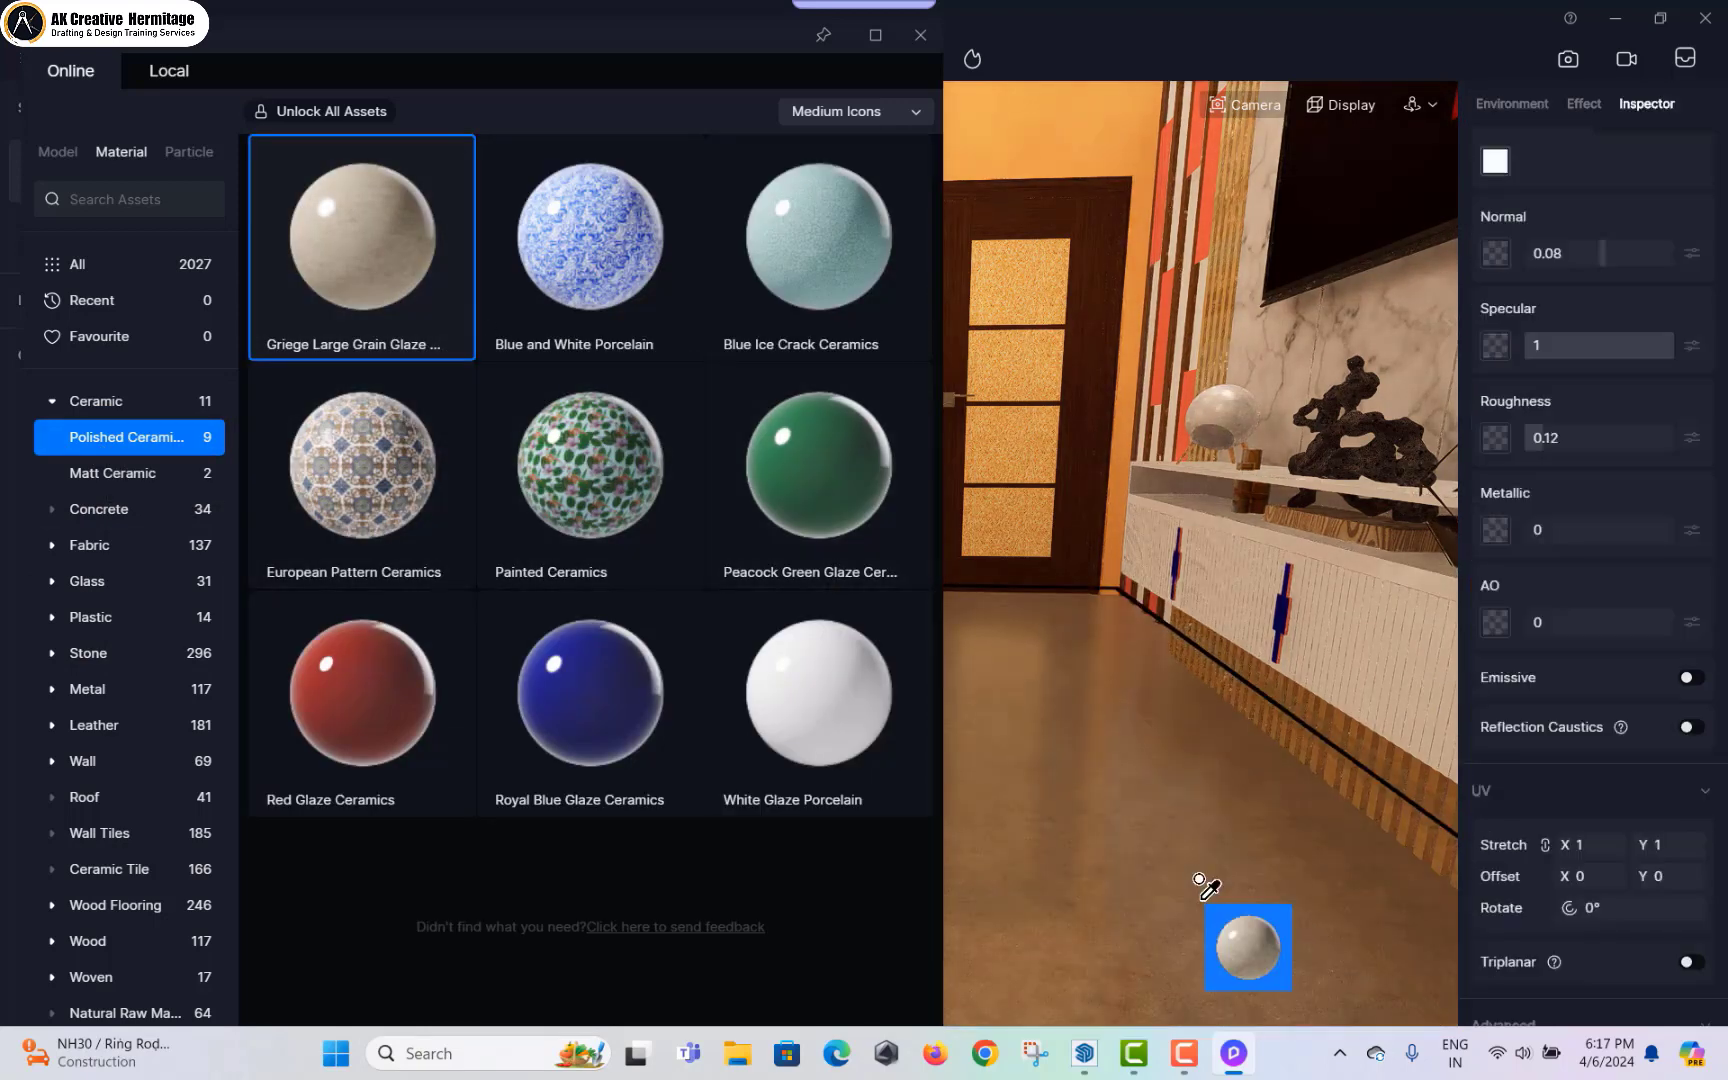
right_click_drag(1117, 757, 1030, 680)
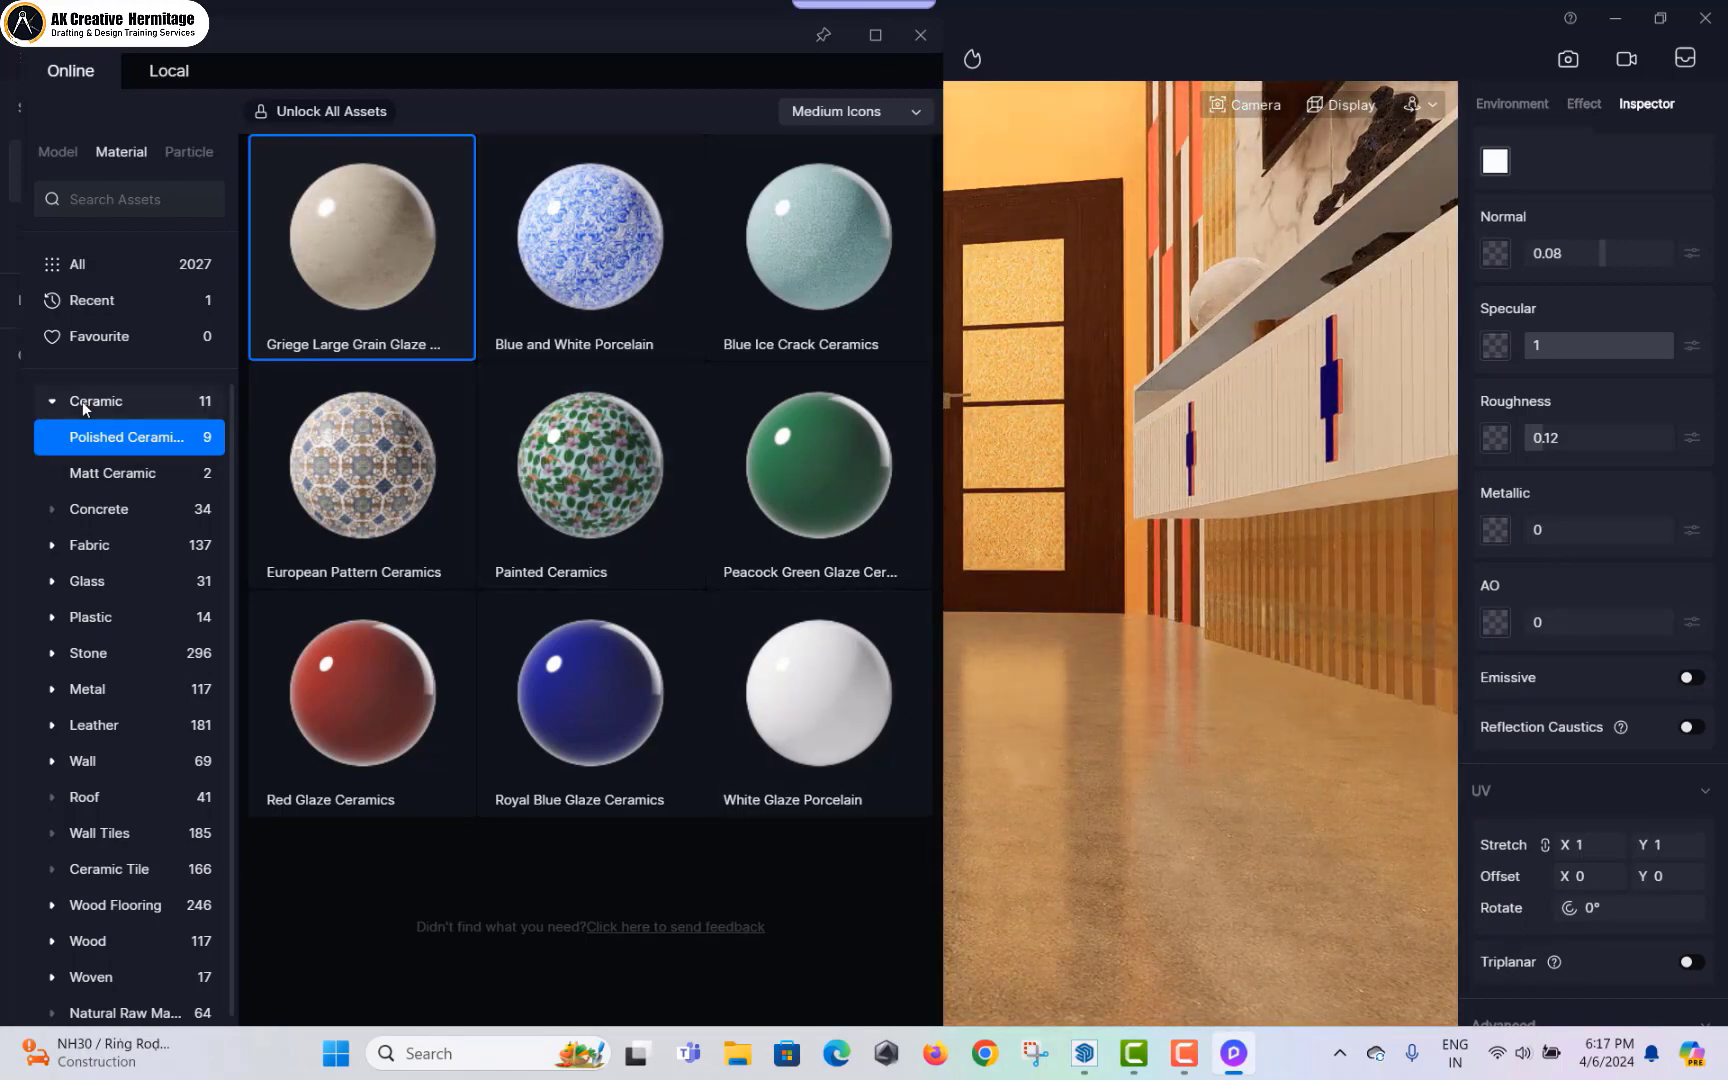
Step: Apply the 1:2 Glass stone tile from the Ceramic Tile materials to the floor, close the library and inspect the result
left_click(52, 402)
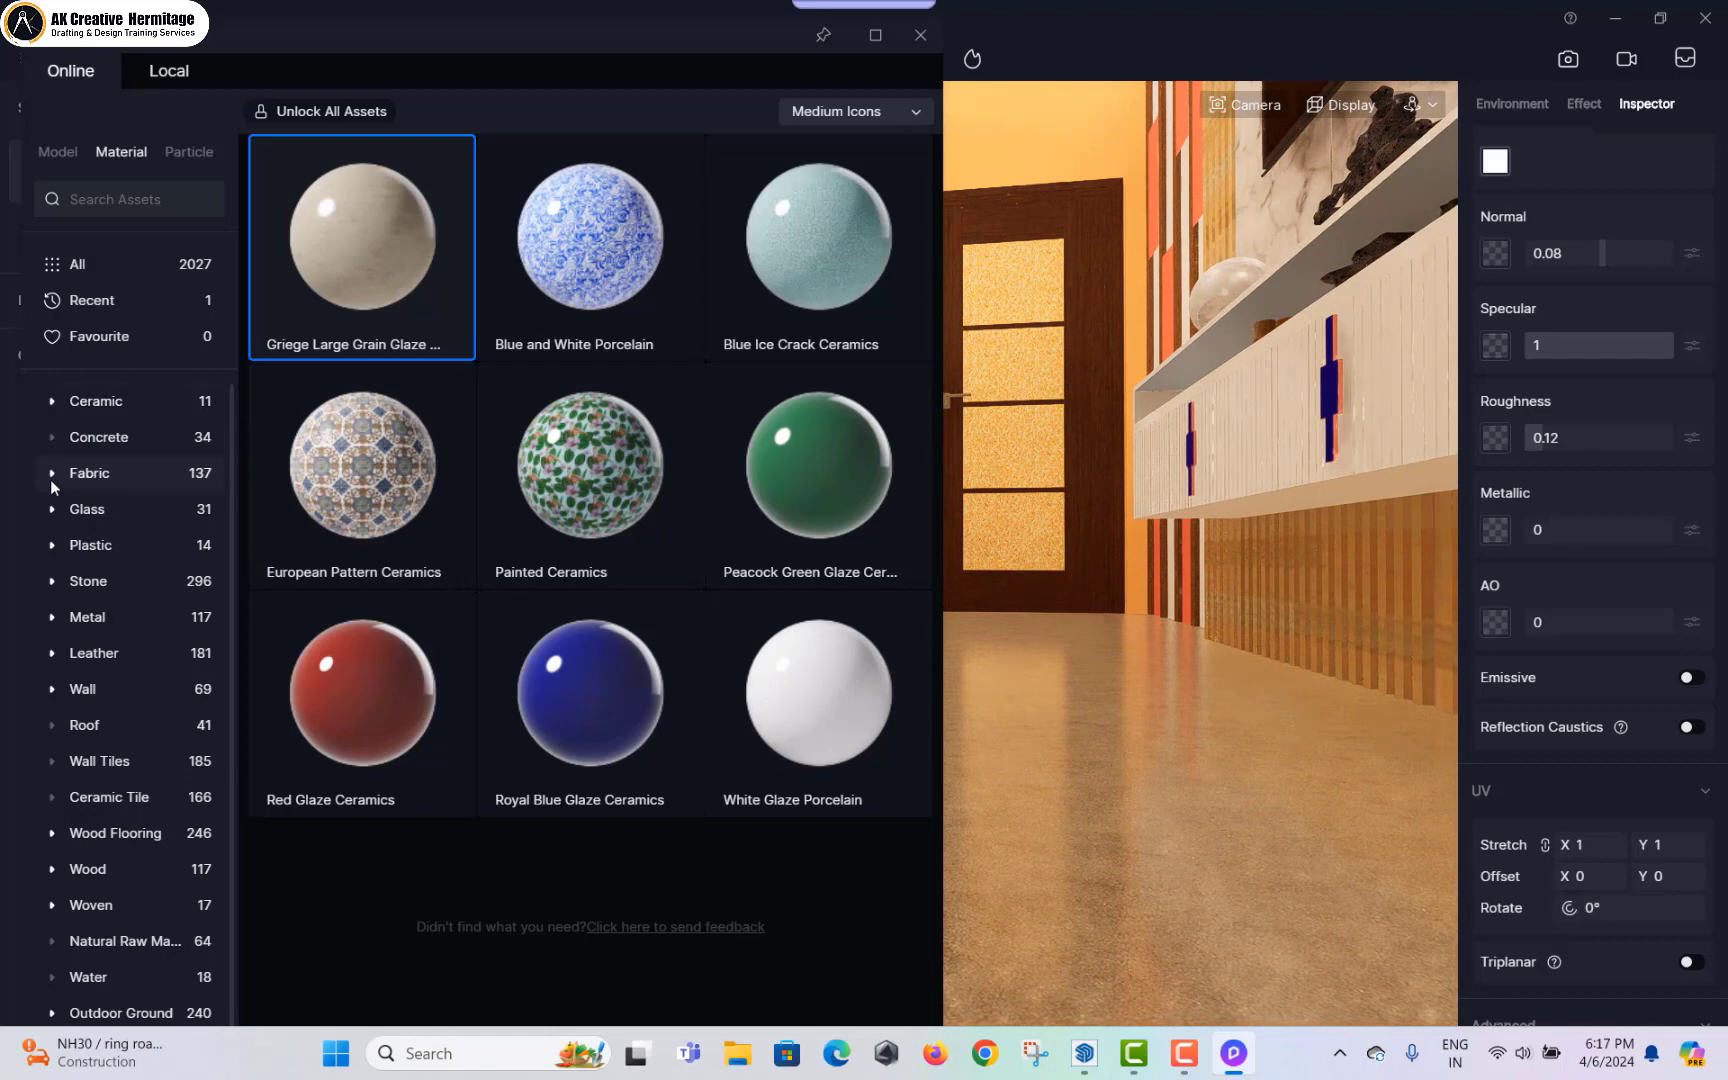
left_click(100, 797)
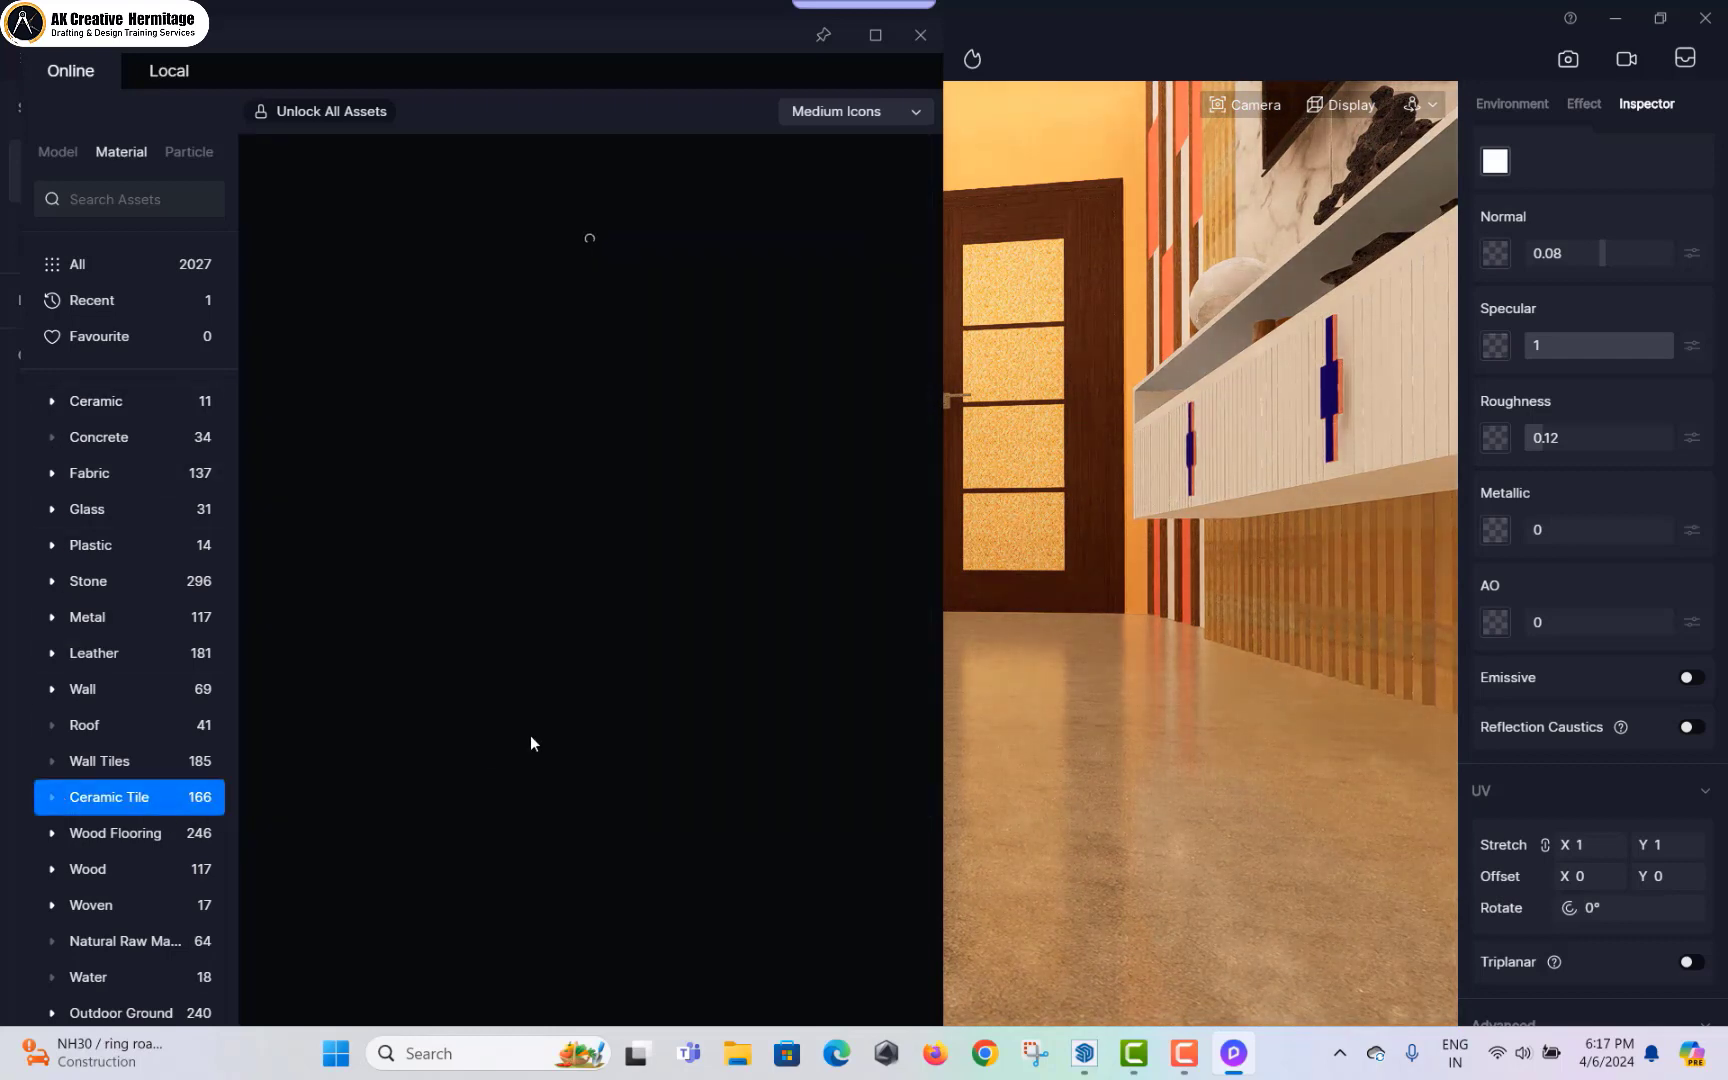
scroll(593, 625, "down", 2)
scroll(593, 620, "down", 1)
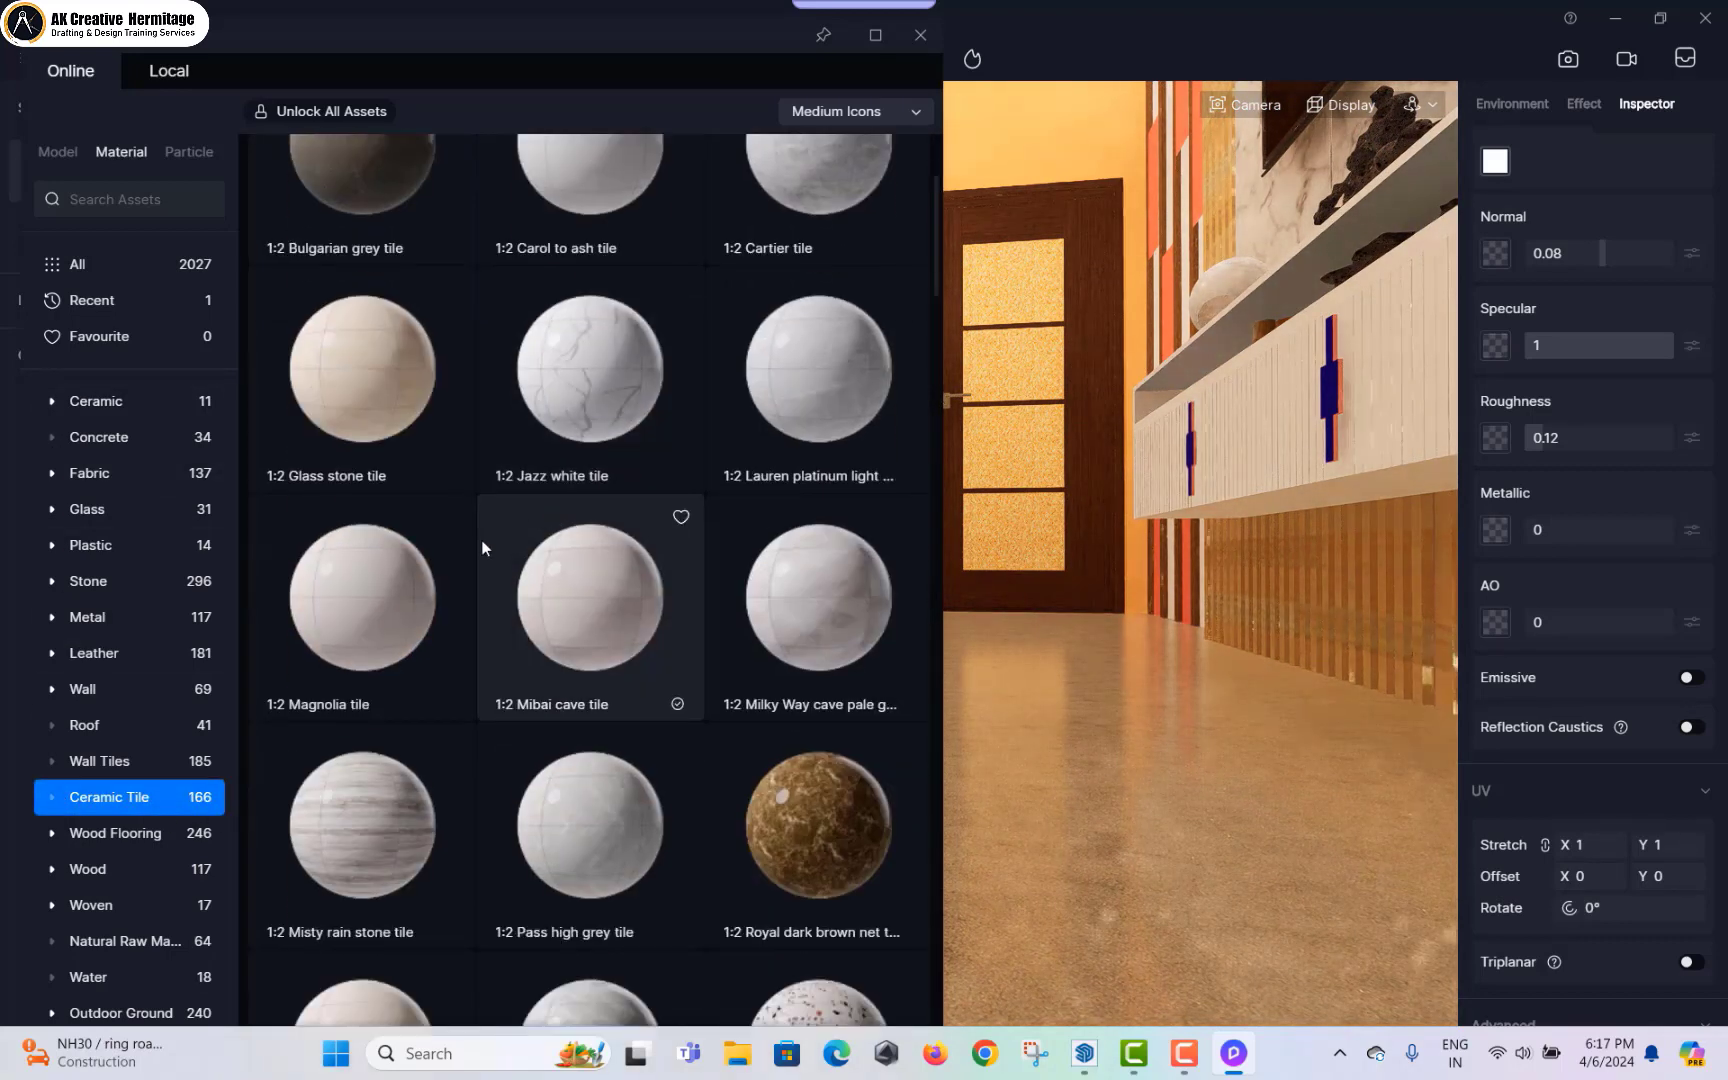
left_click_drag(360, 330, 1052, 706)
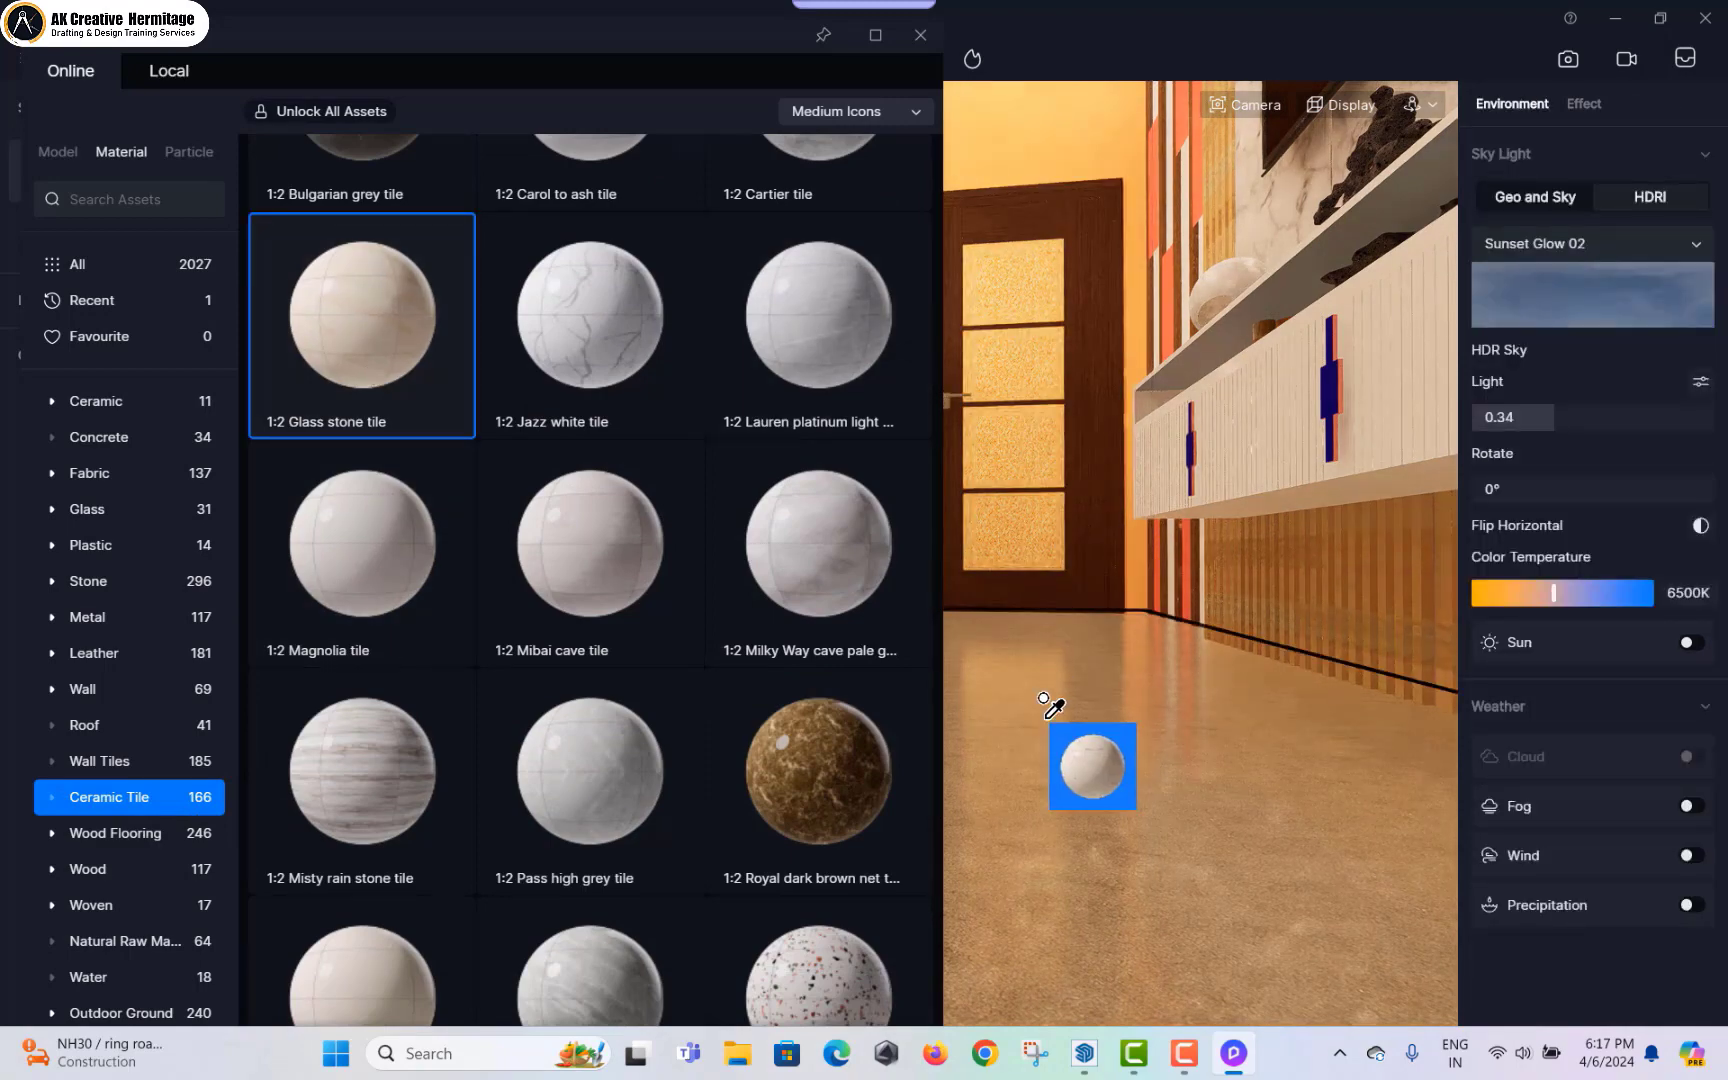
left_click(1044, 700)
left_click(920, 35)
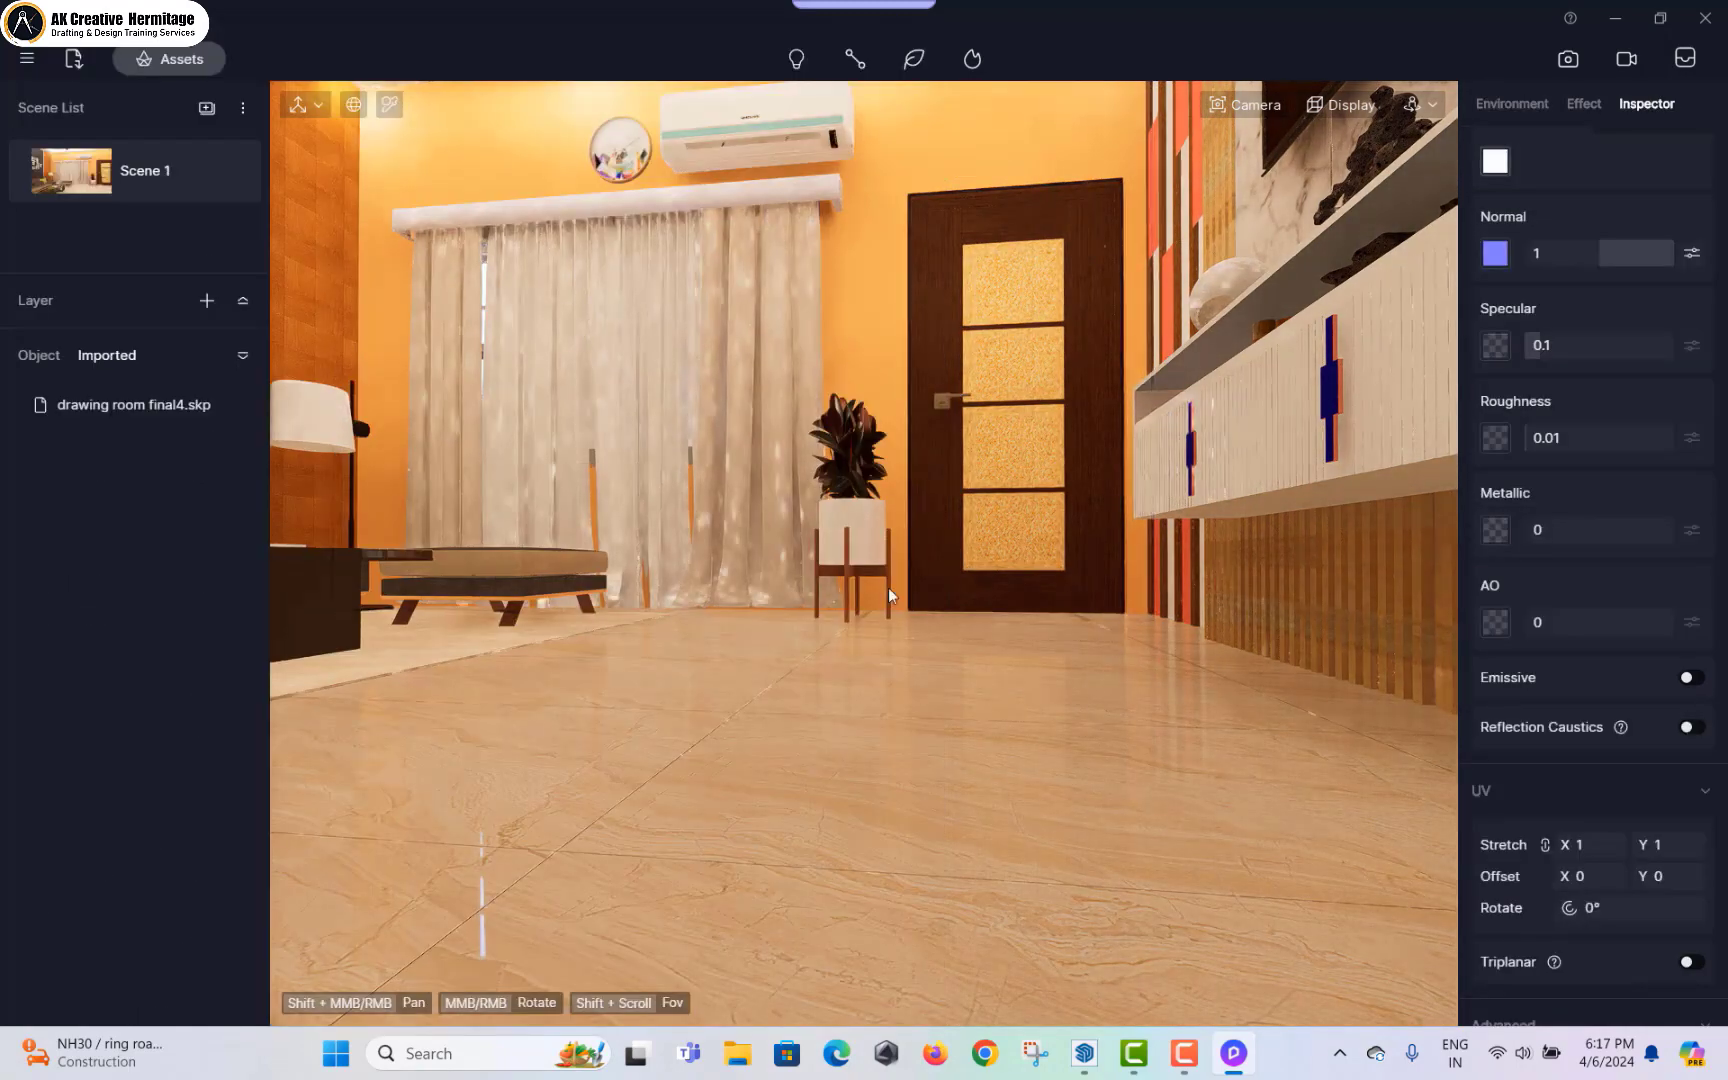
middle_click_drag(888, 590, 860, 690)
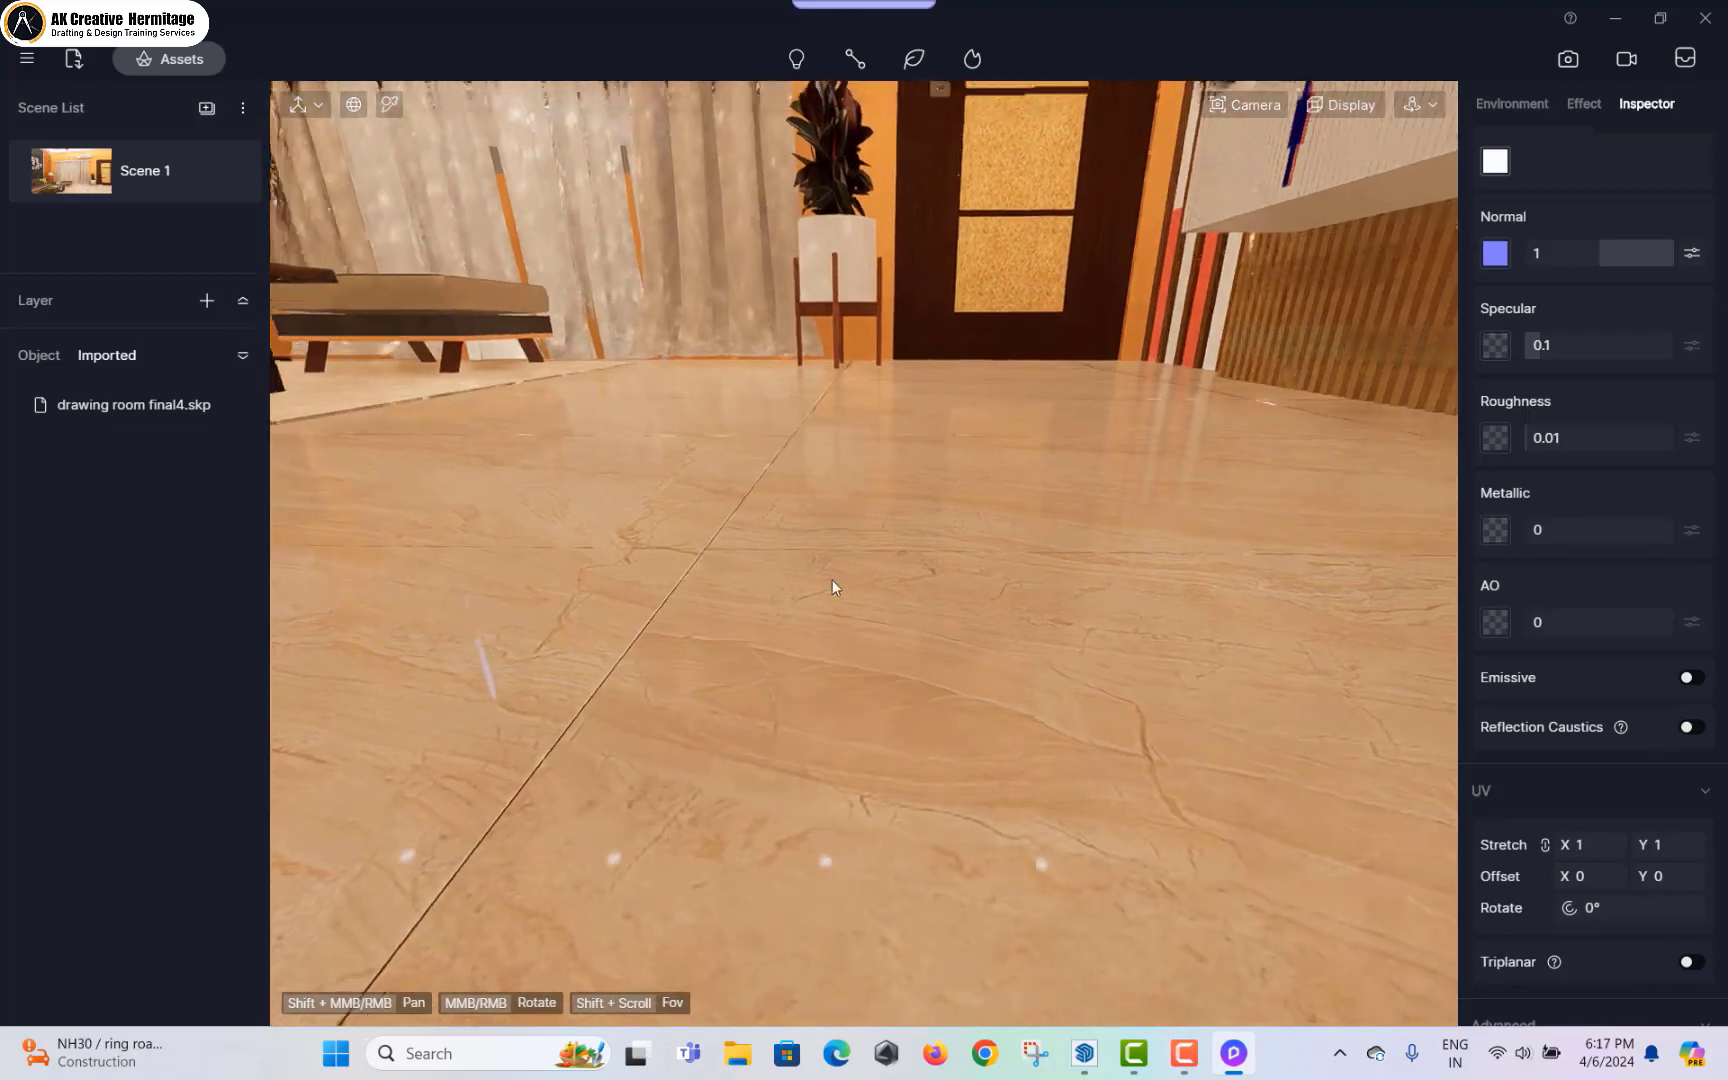
right_click_drag(832, 587, 545, 262)
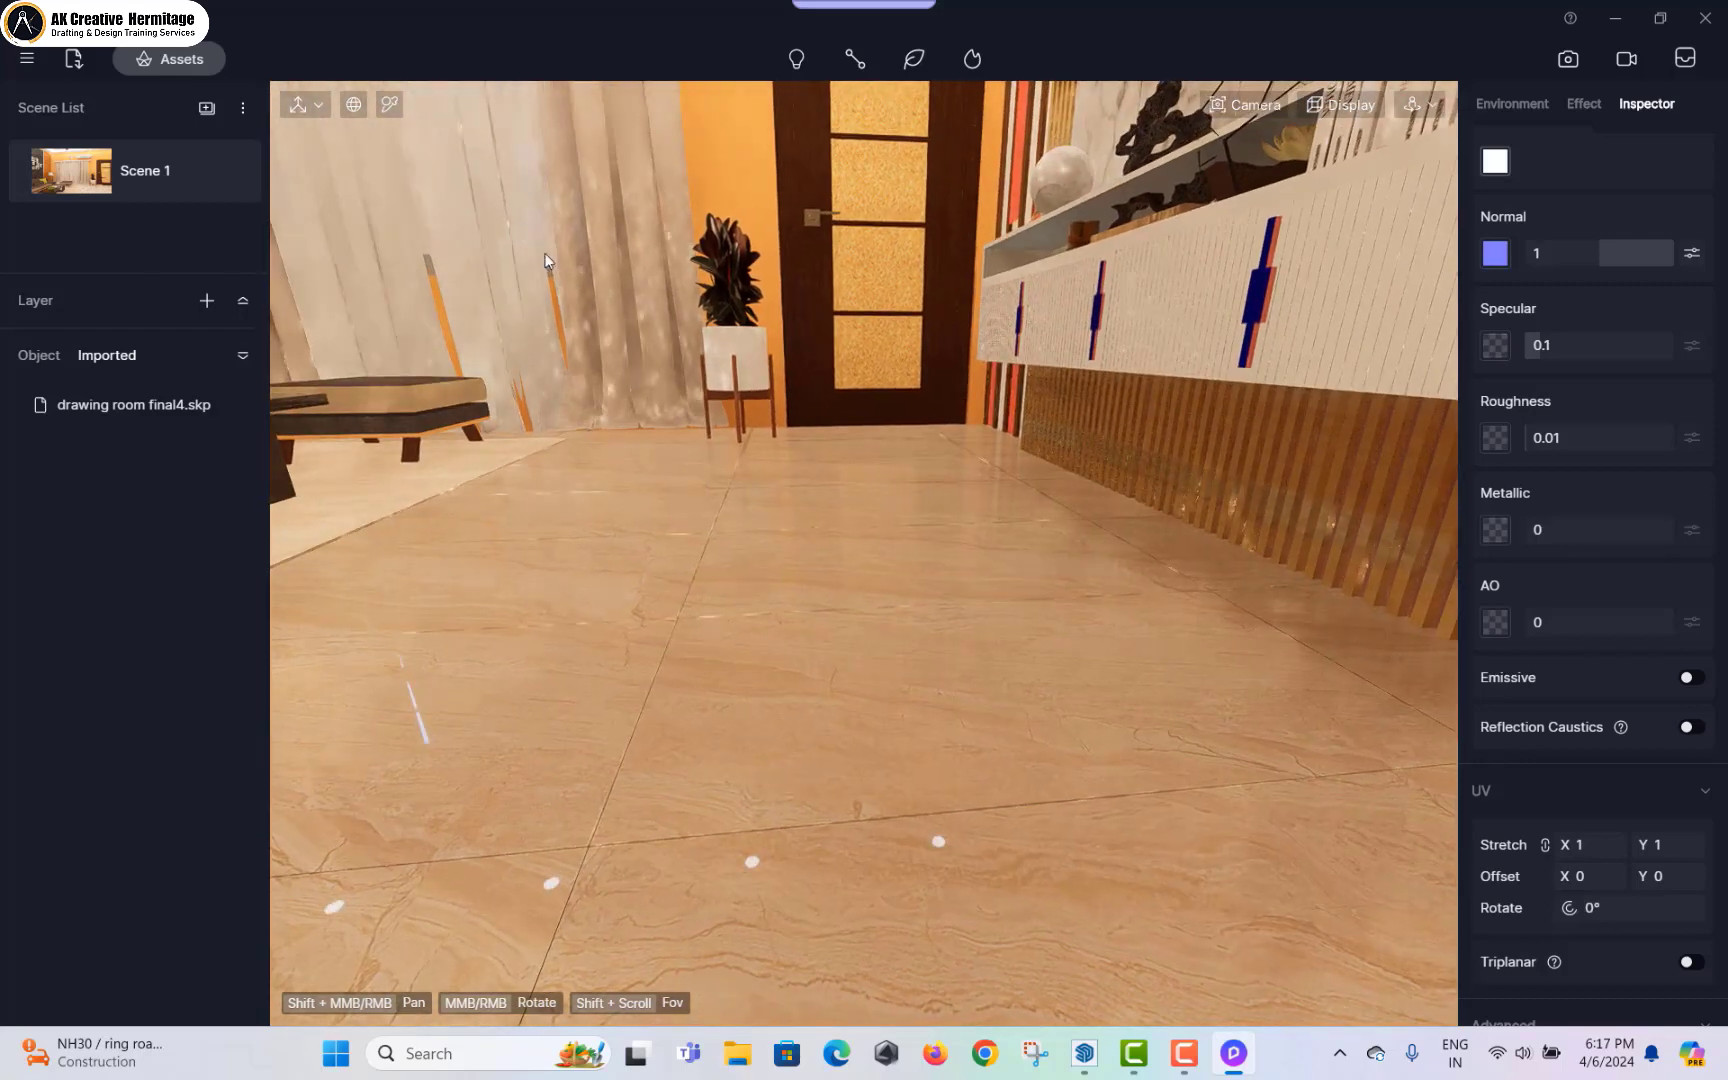
Step: Pick the floor tile material, set specular to 0.43, roughness to 0.12 and metallic to 0.03, and briefly test its emissive option
left_click(393, 107)
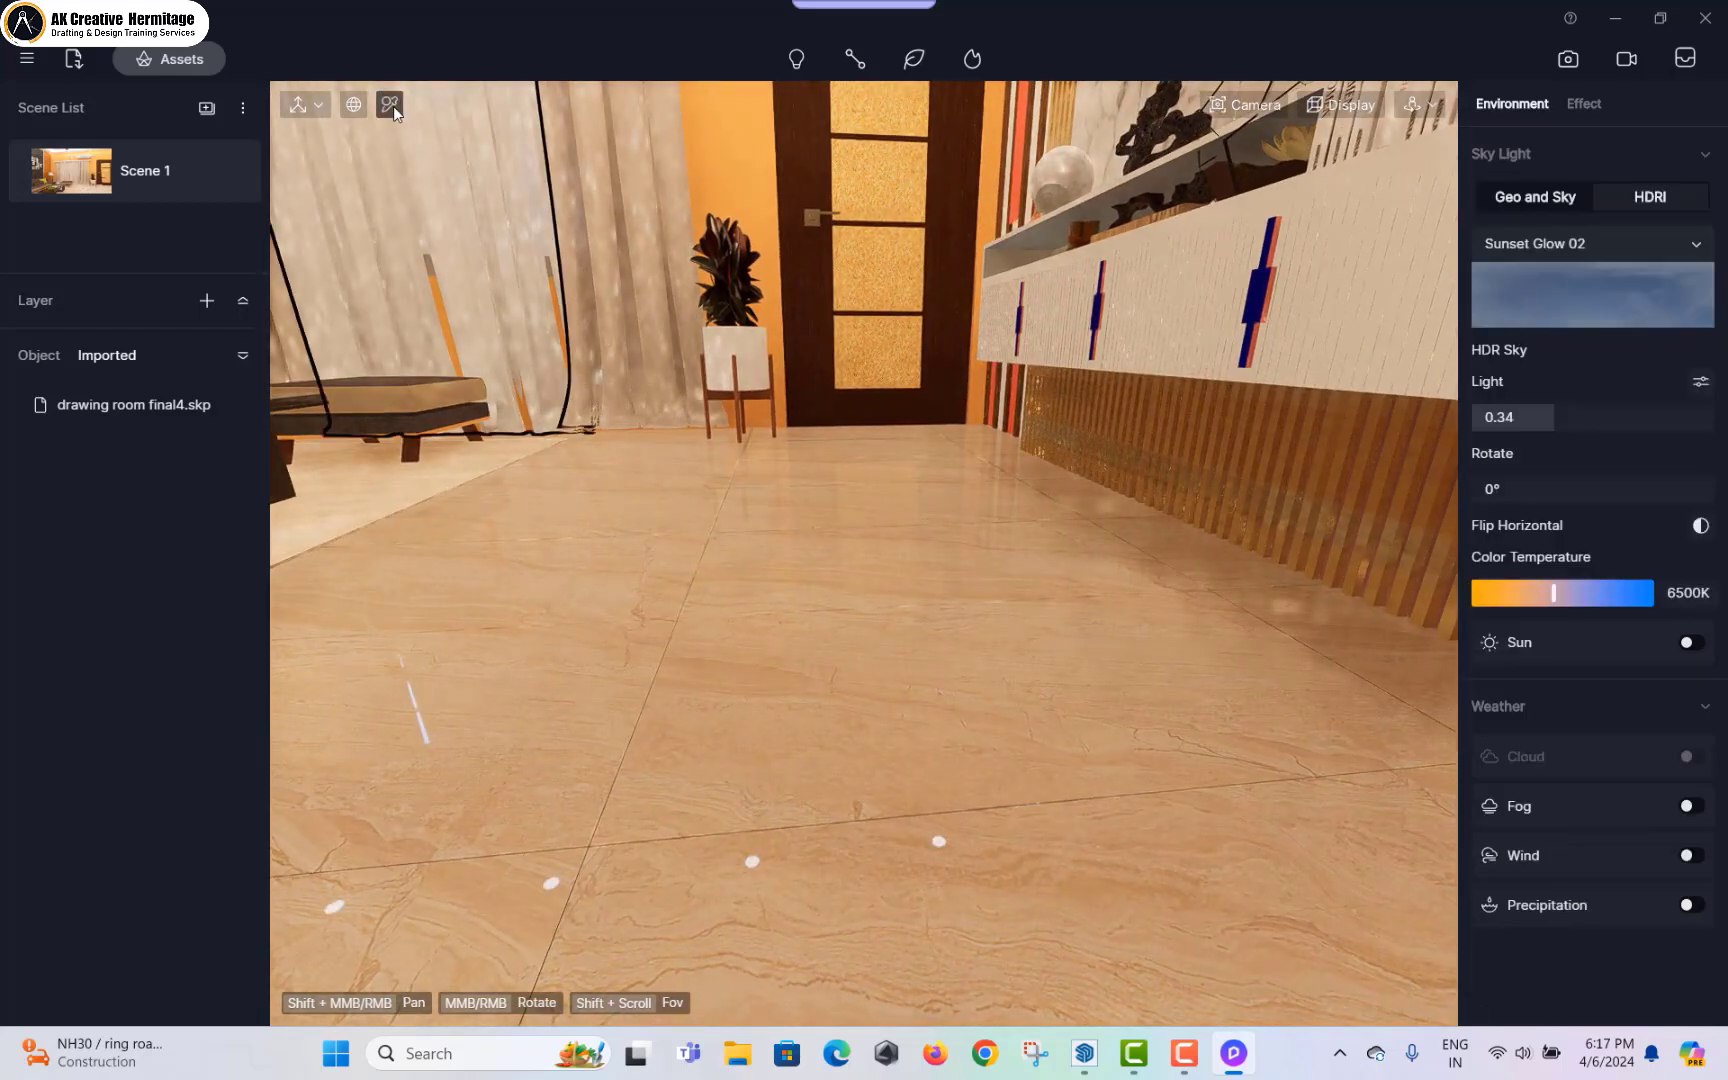
left_click(800, 639)
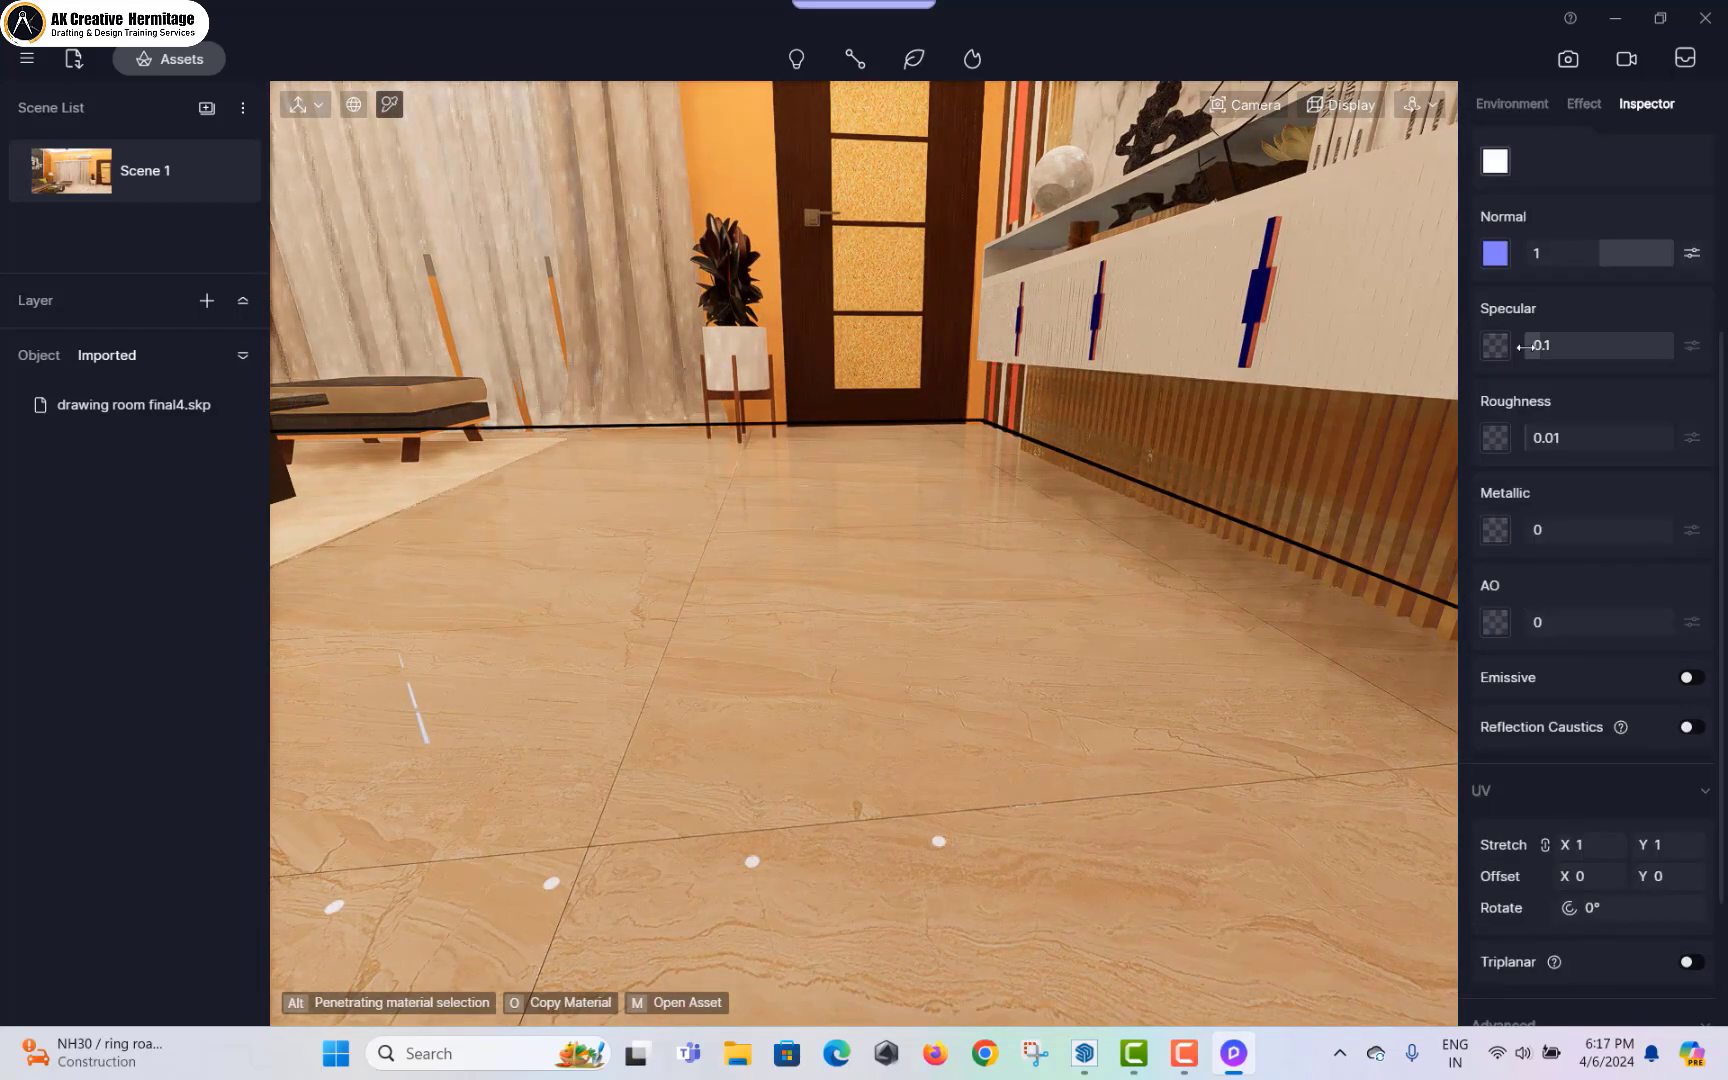
mouse_move(1563, 342)
left_mouse_down()
mouse_move(1639, 347)
mouse_move(1588, 357)
left_mouse_up()
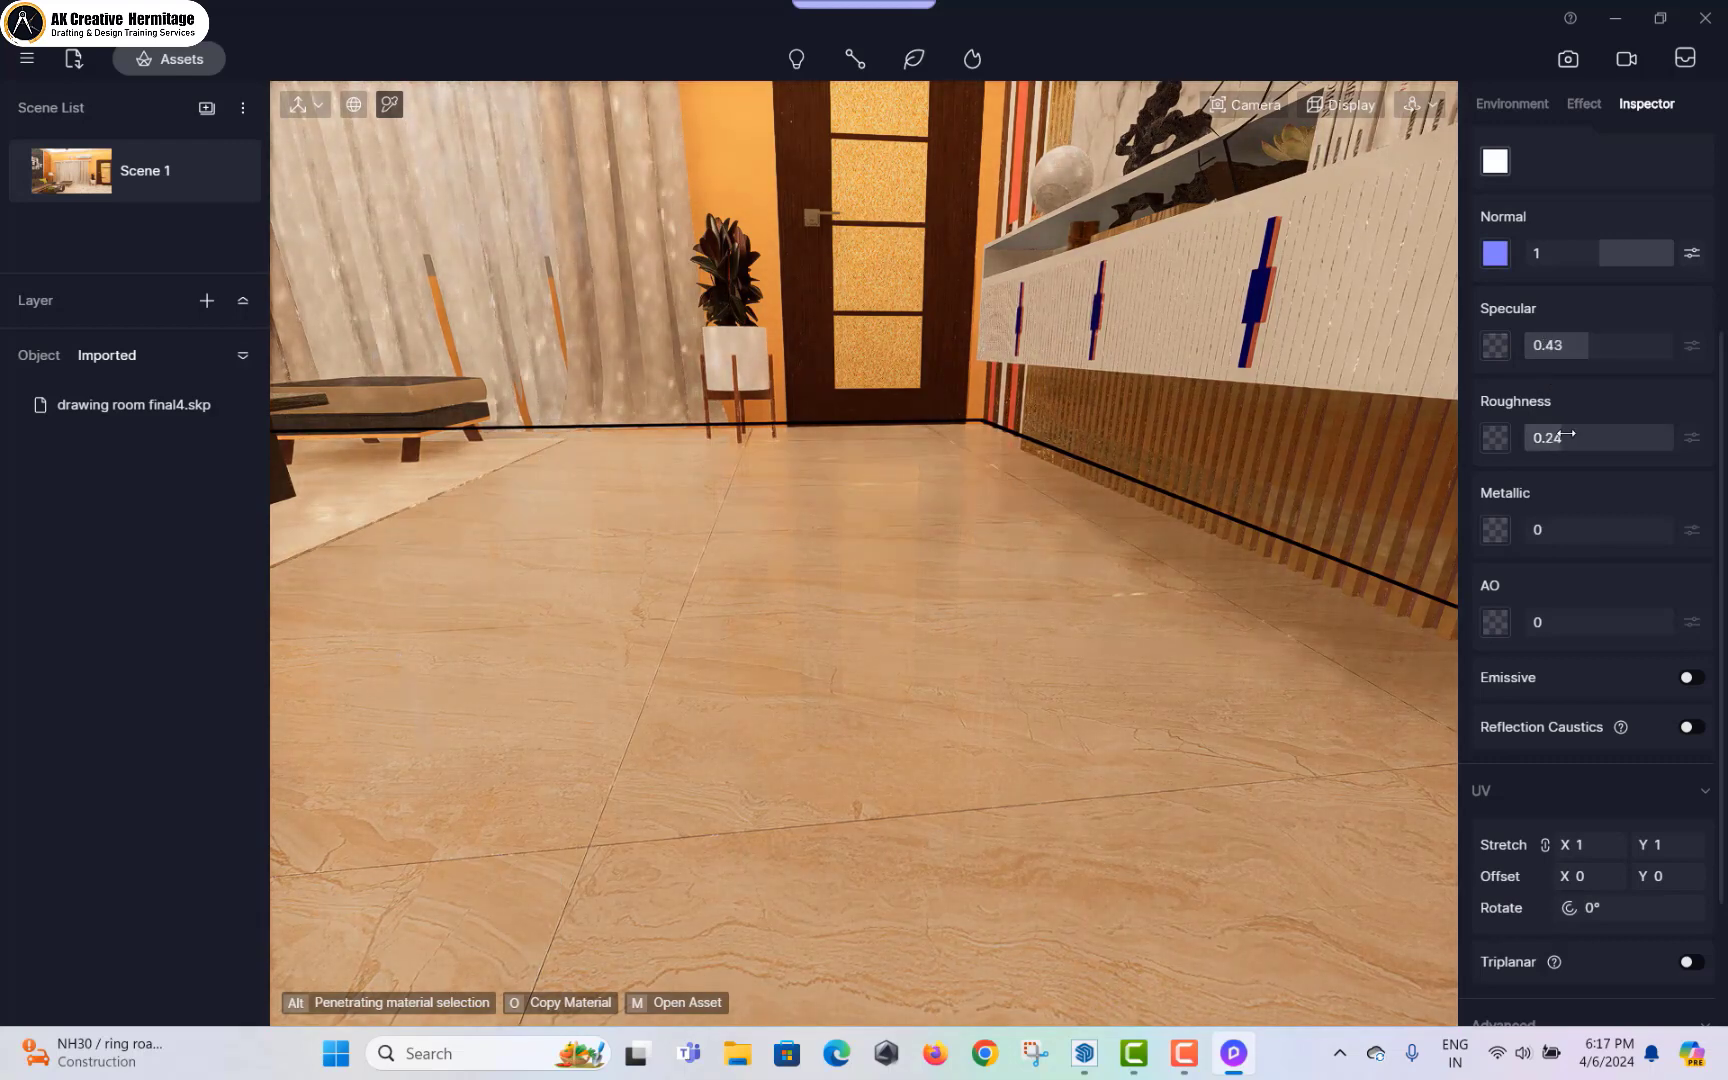
mouse_move(1566, 434)
left_mouse_down()
mouse_move(1681, 445)
mouse_move(1543, 437)
left_mouse_up()
left_click_drag(1536, 541, 1688, 551)
right_click_drag(787, 772, 650, 449)
left_click_drag(1603, 533, 1528, 530)
left_click(1689, 678)
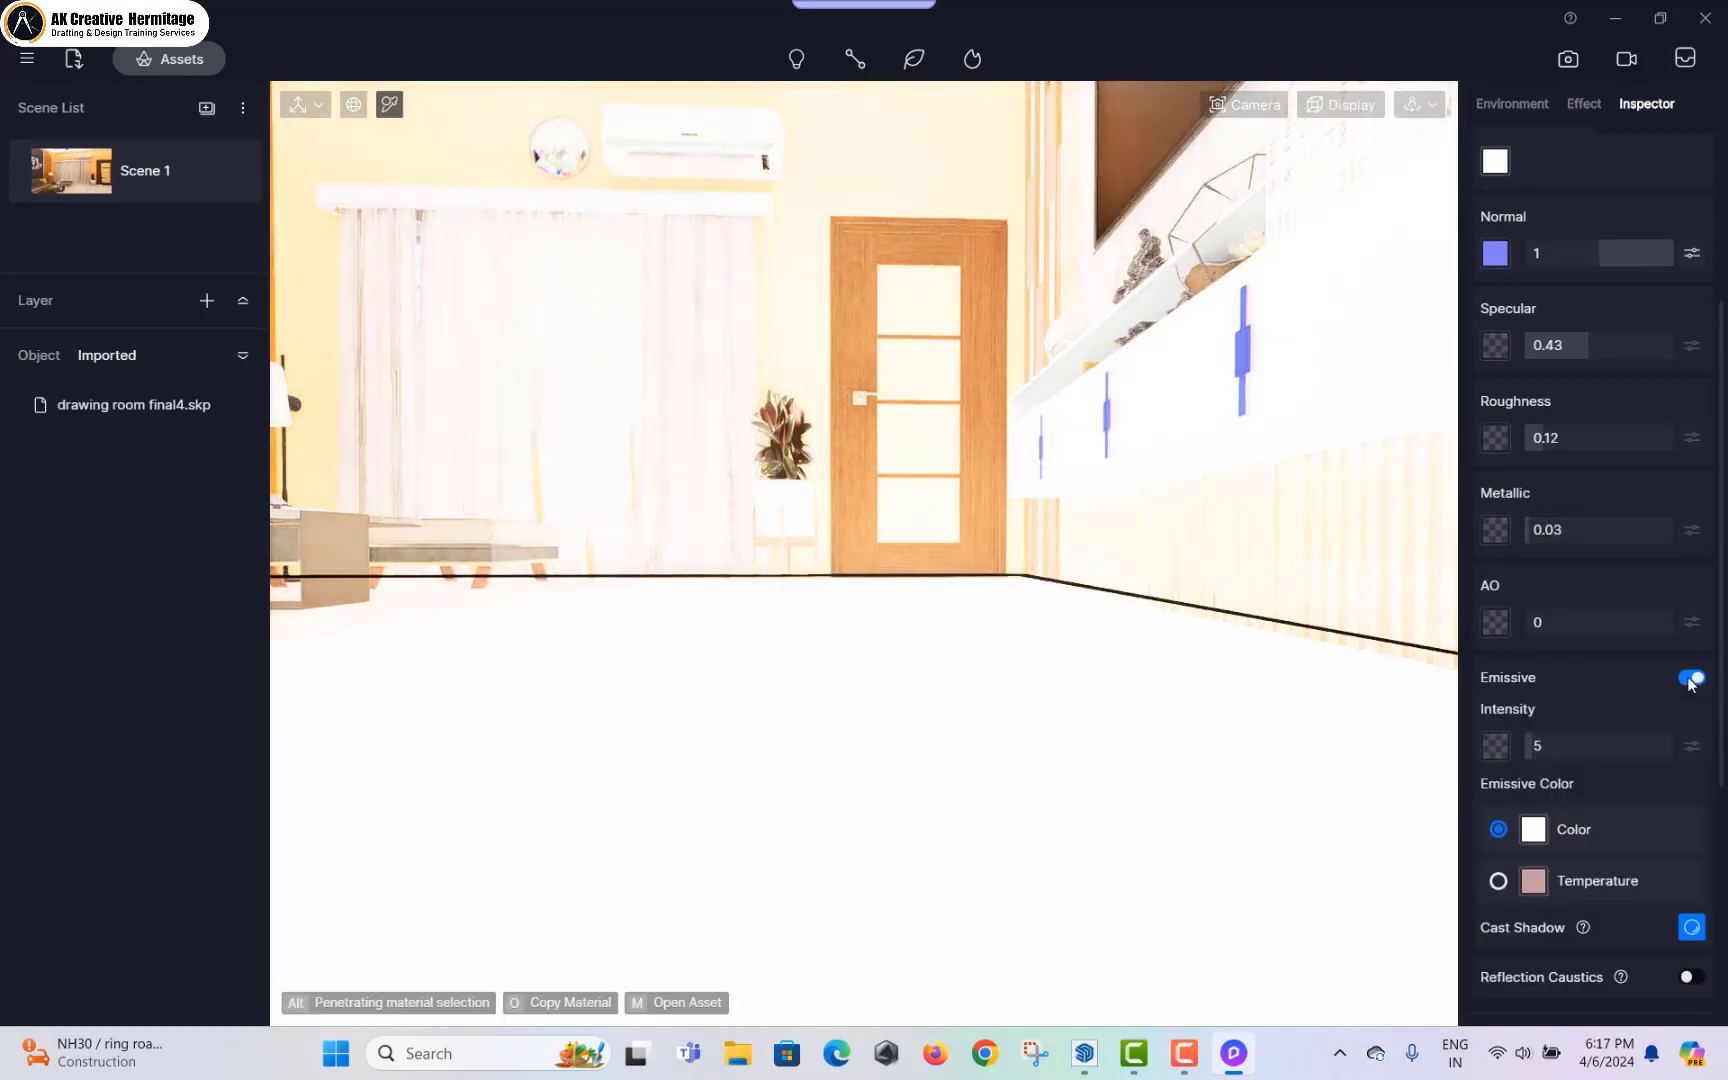
left_click(1689, 678)
Step: Replace the floor material's base color map with the patterned tile image 1213c31bc227375214fe6ab4daef9f4c from the Desktop and check the pattern up close
scroll(1521, 336, "up", 3)
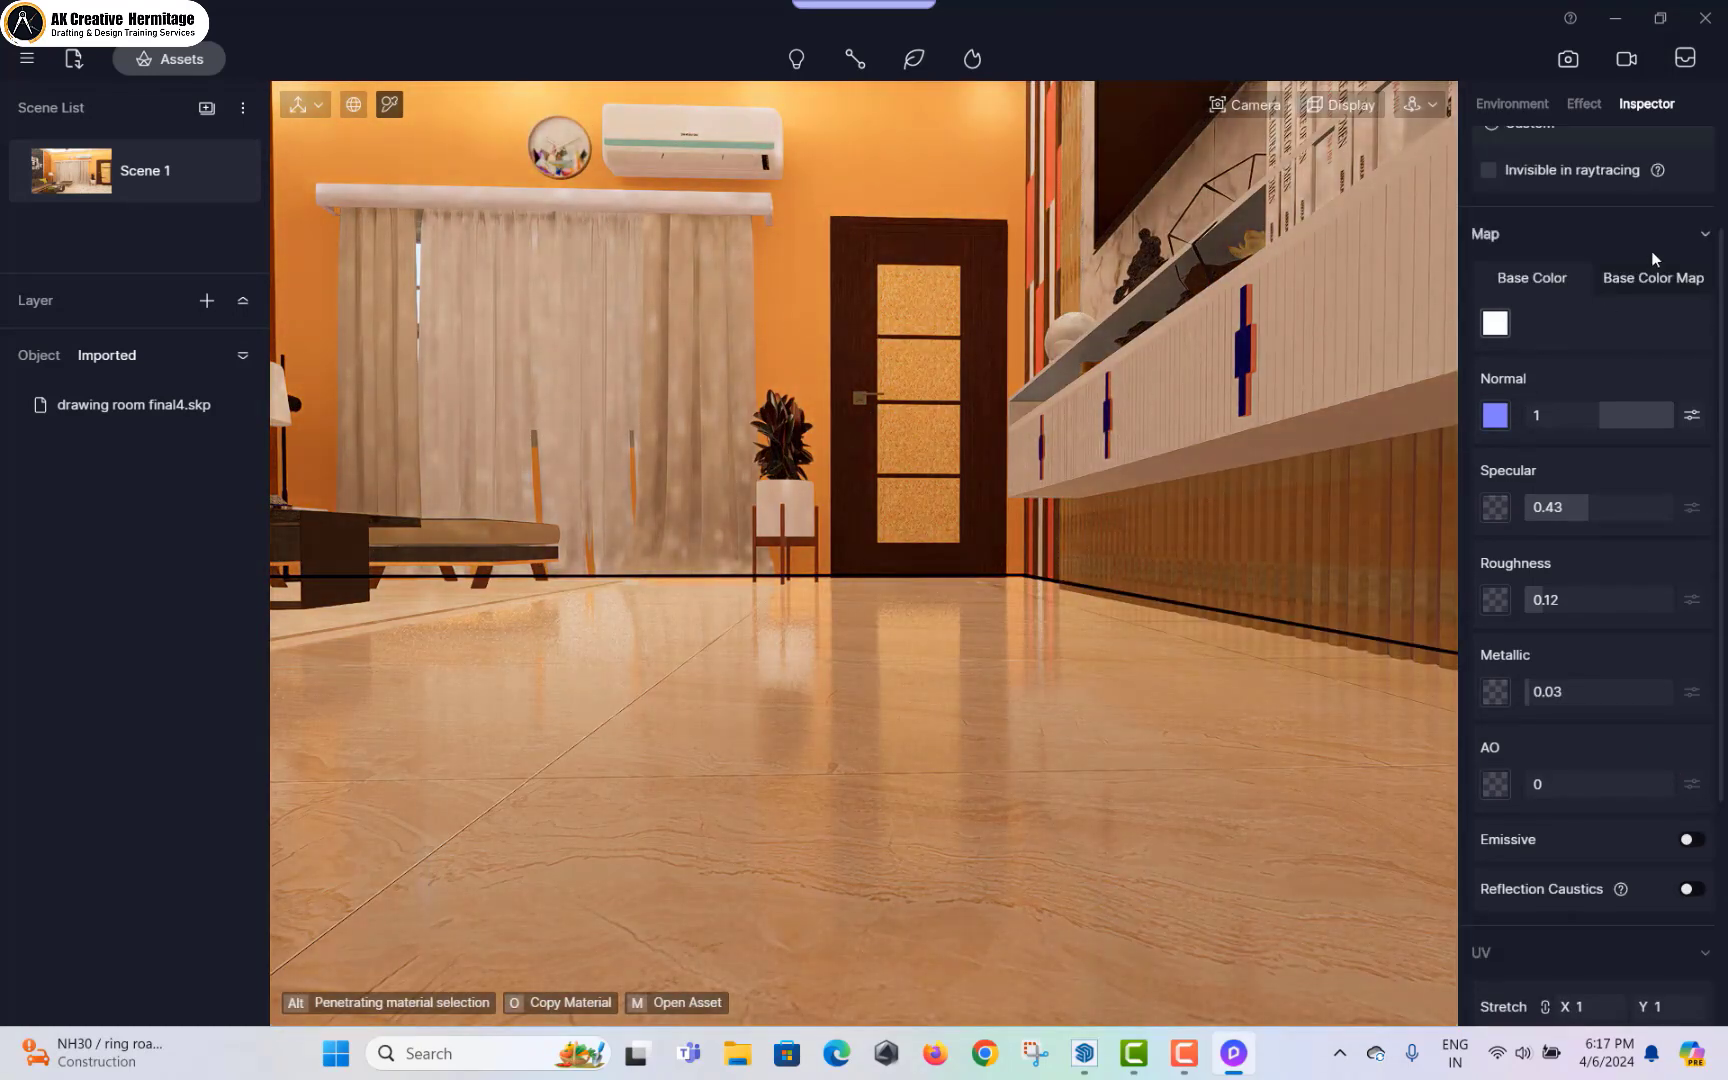
right_click_drag(899, 690, 802, 768)
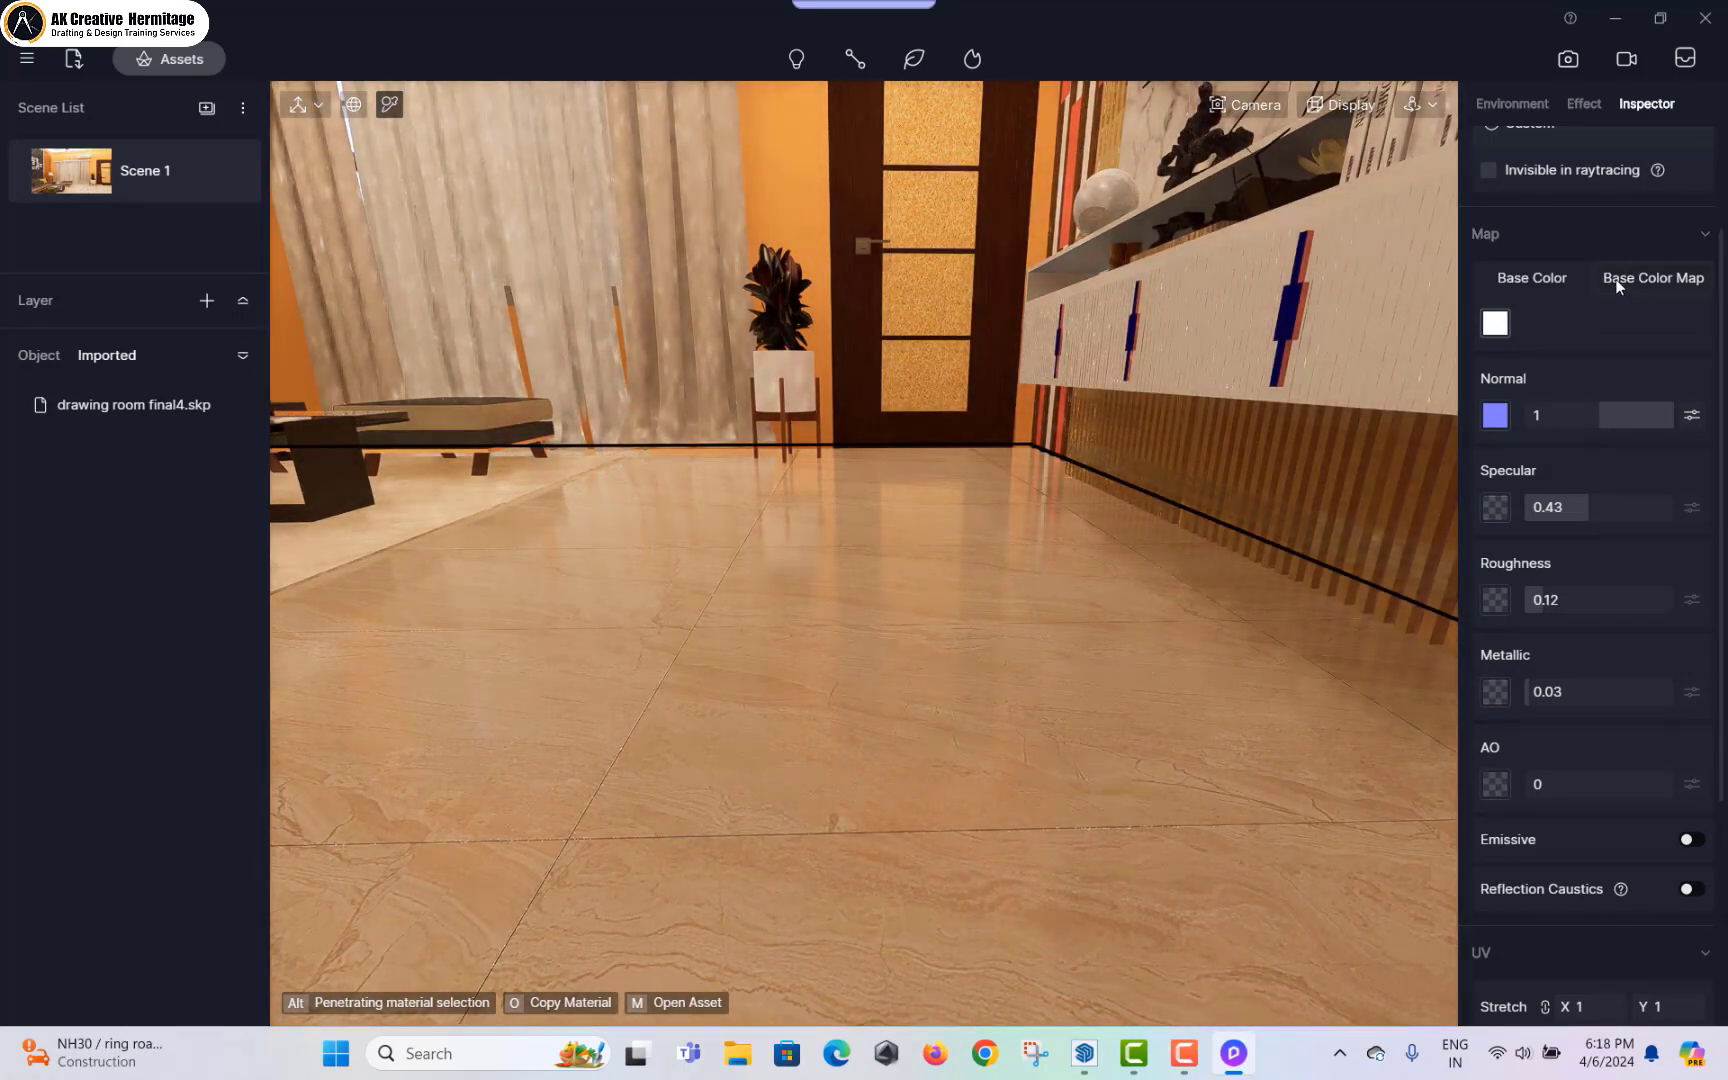
left_click(1503, 326)
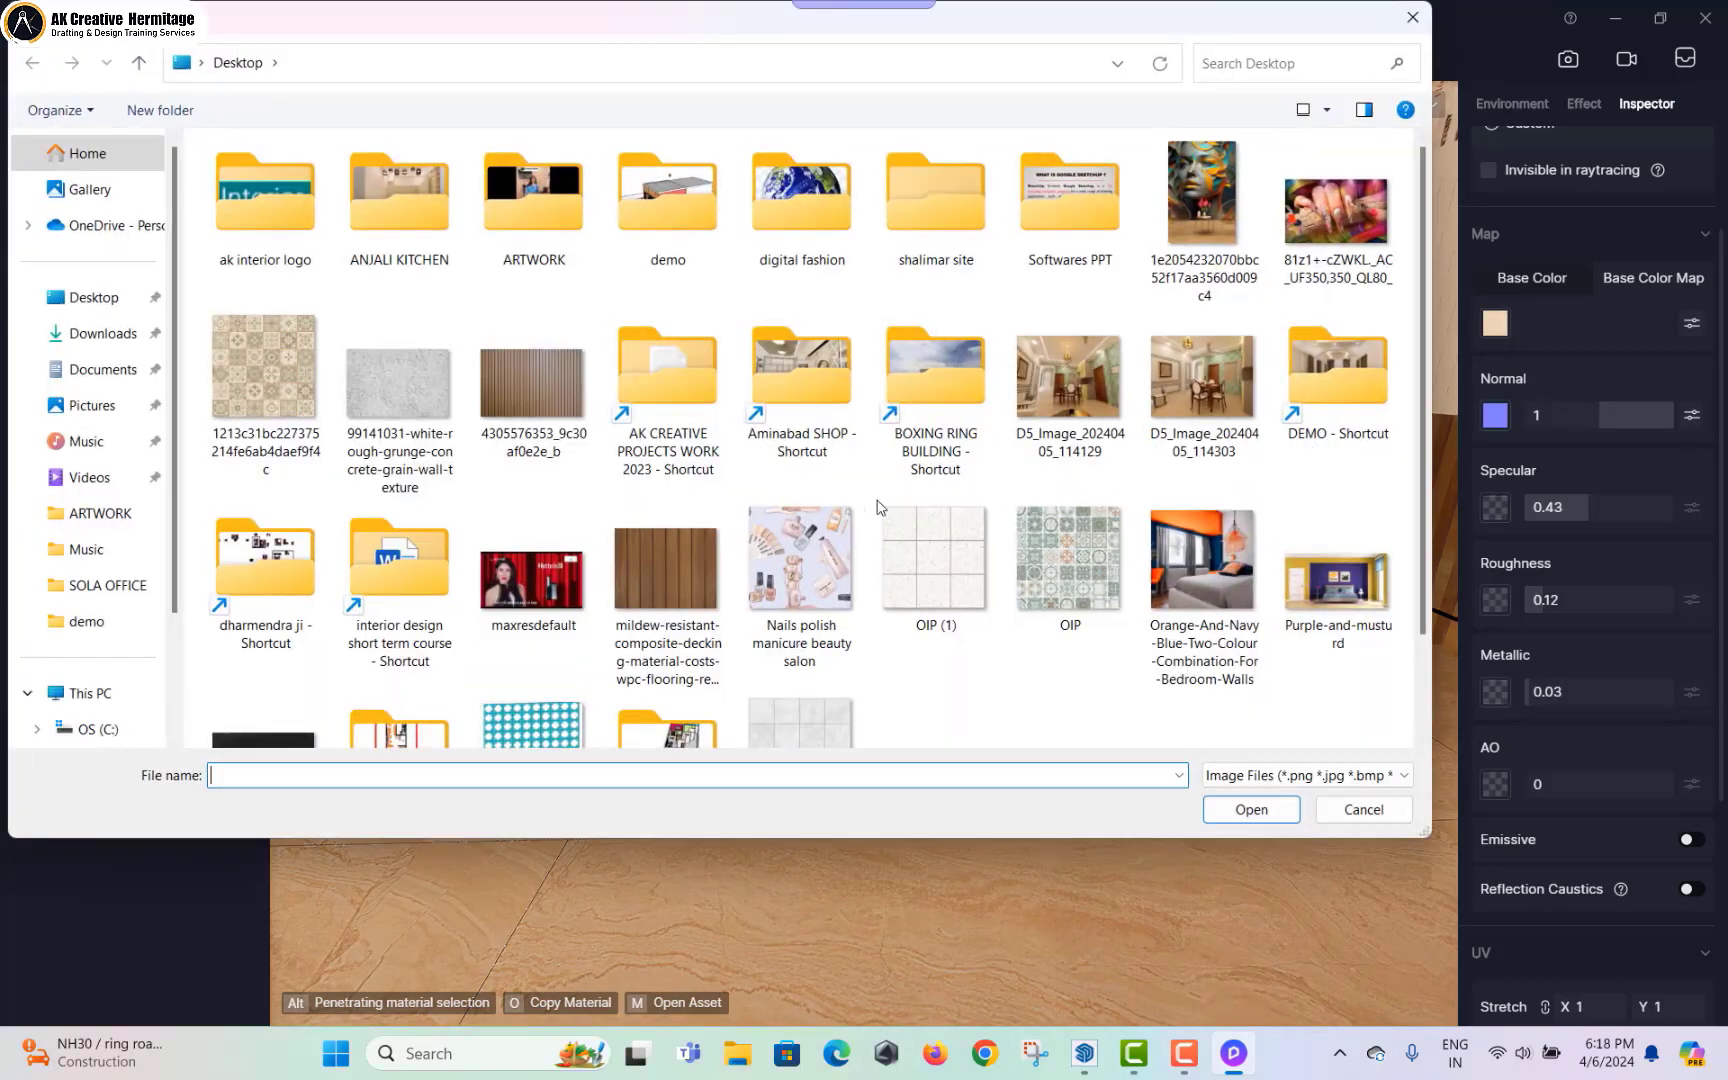
double_click(287, 392)
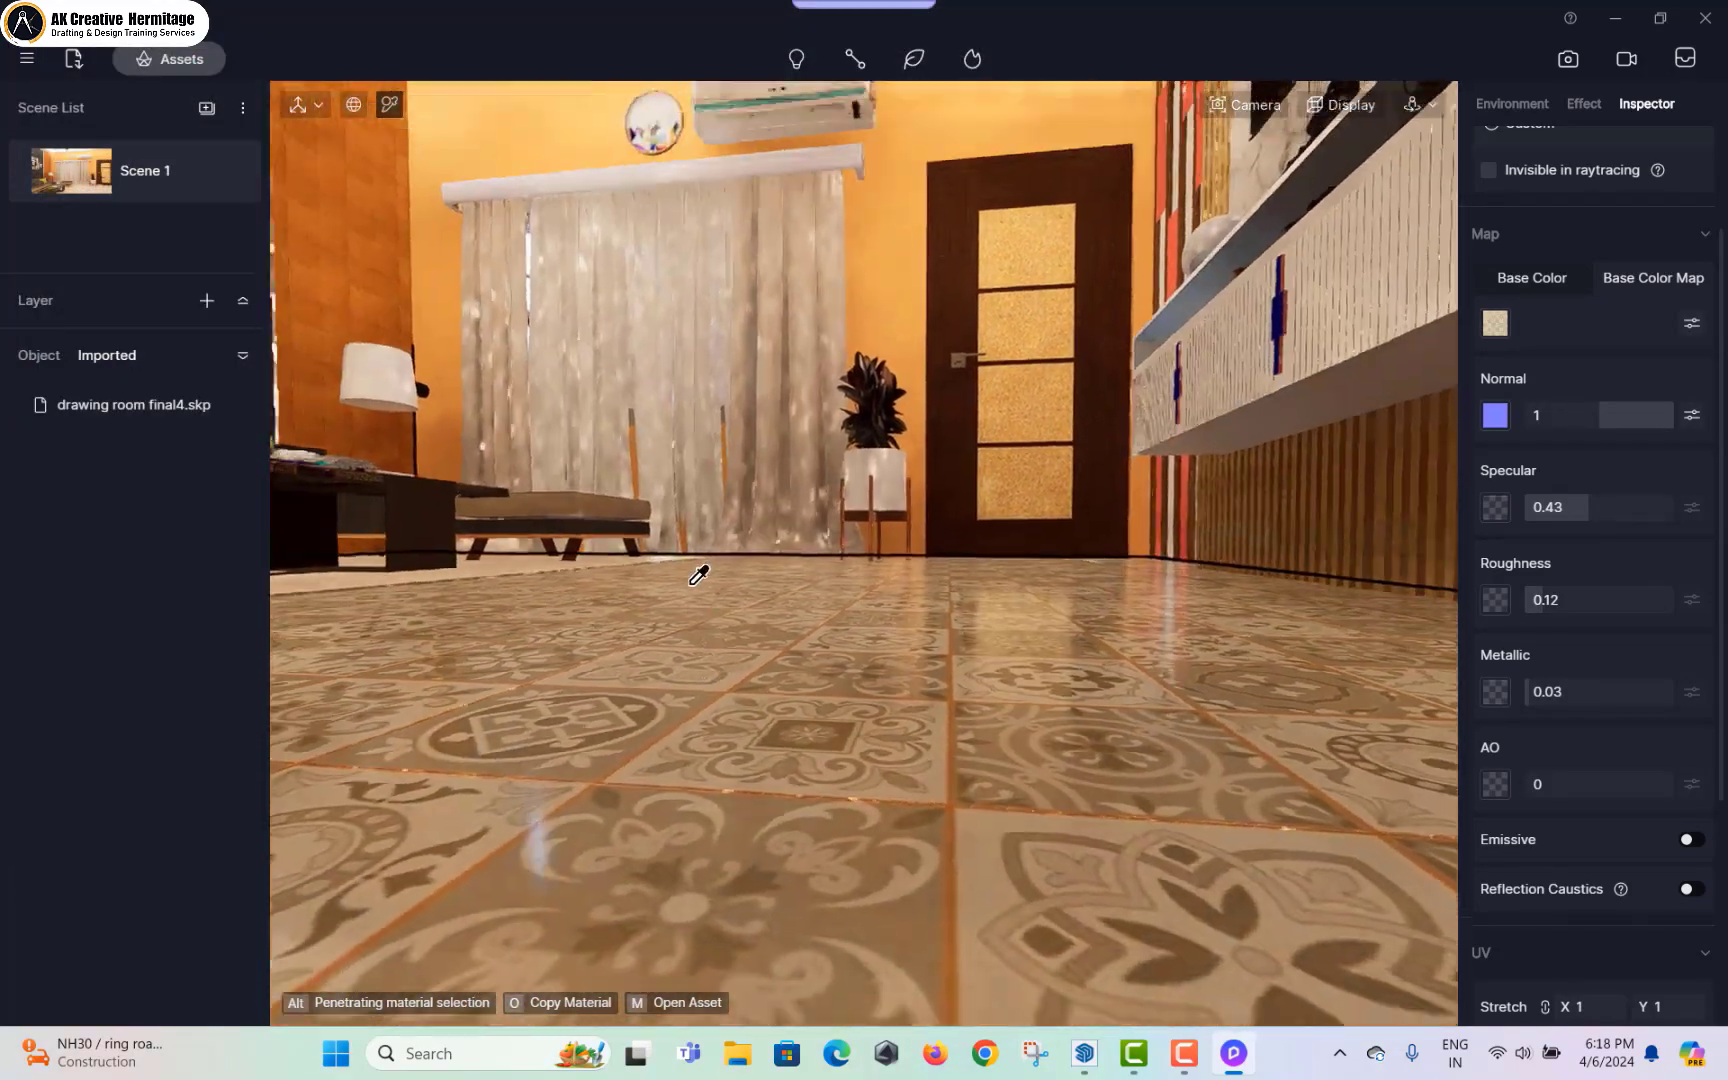
right_click_drag(699, 575, 729, 887)
scroll(845, 702, "up", 3)
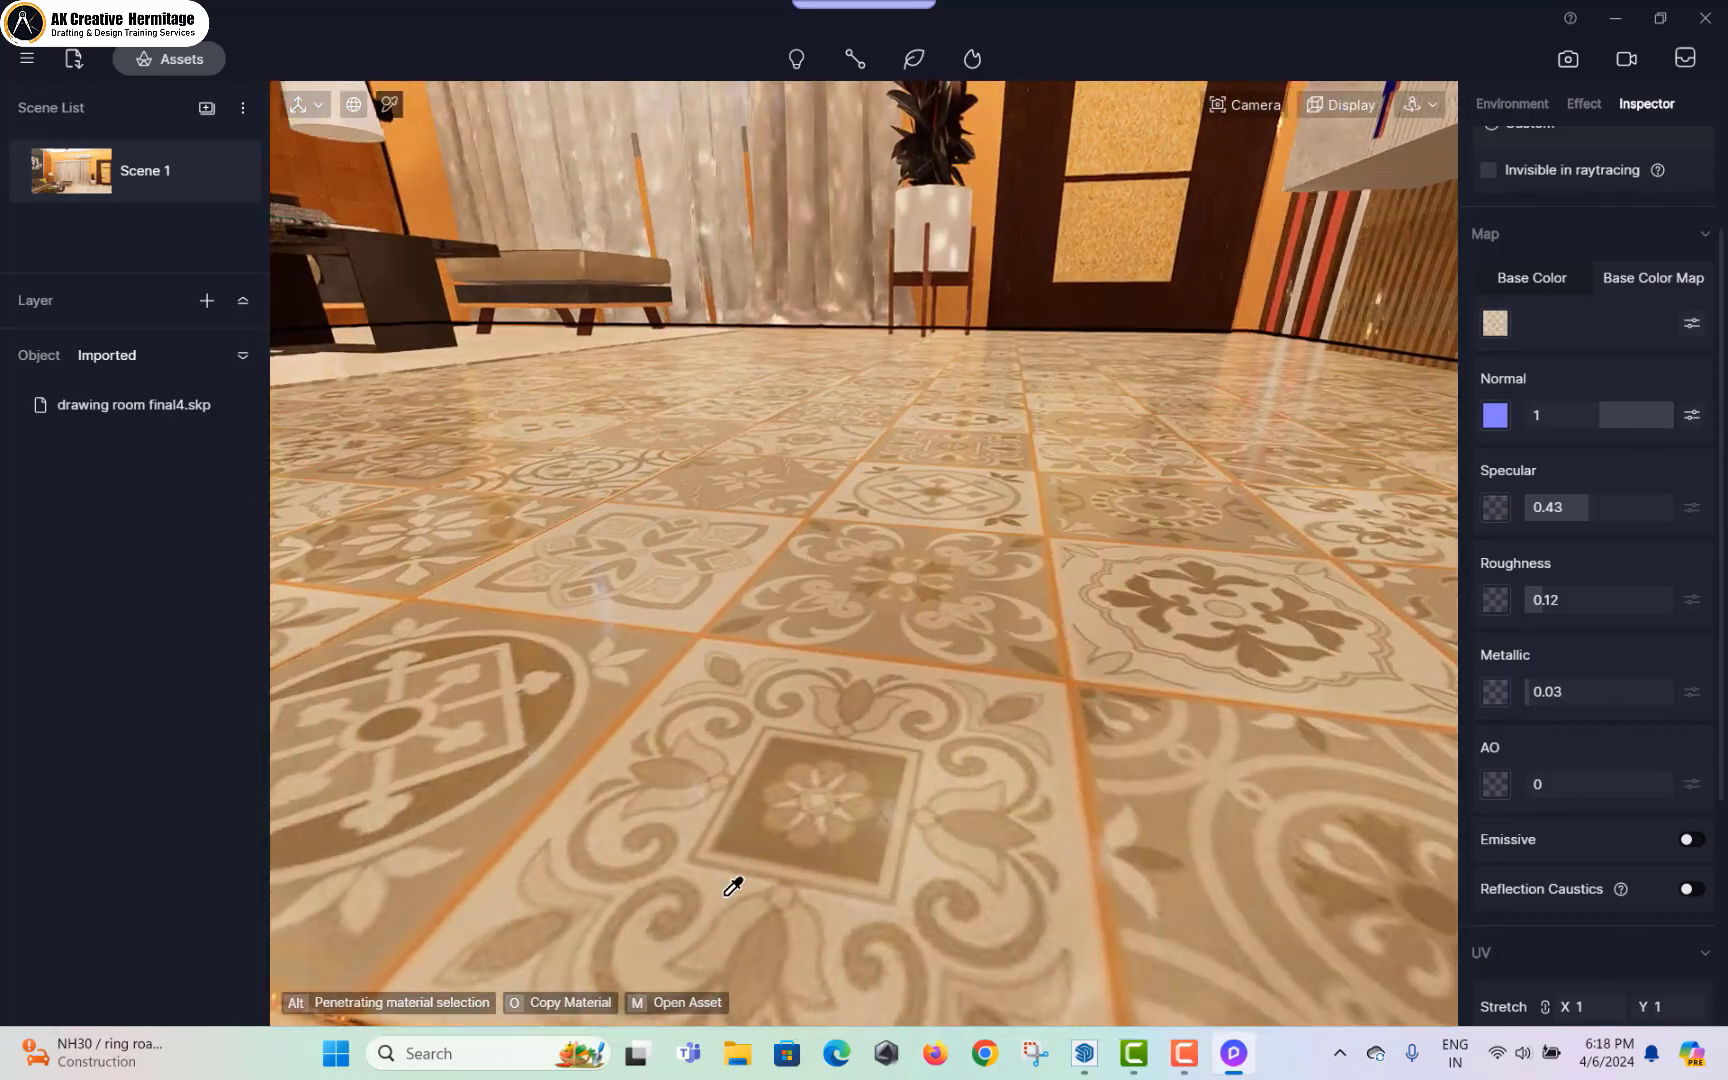
scroll(987, 663, "down", 3)
left_click(1191, 1049)
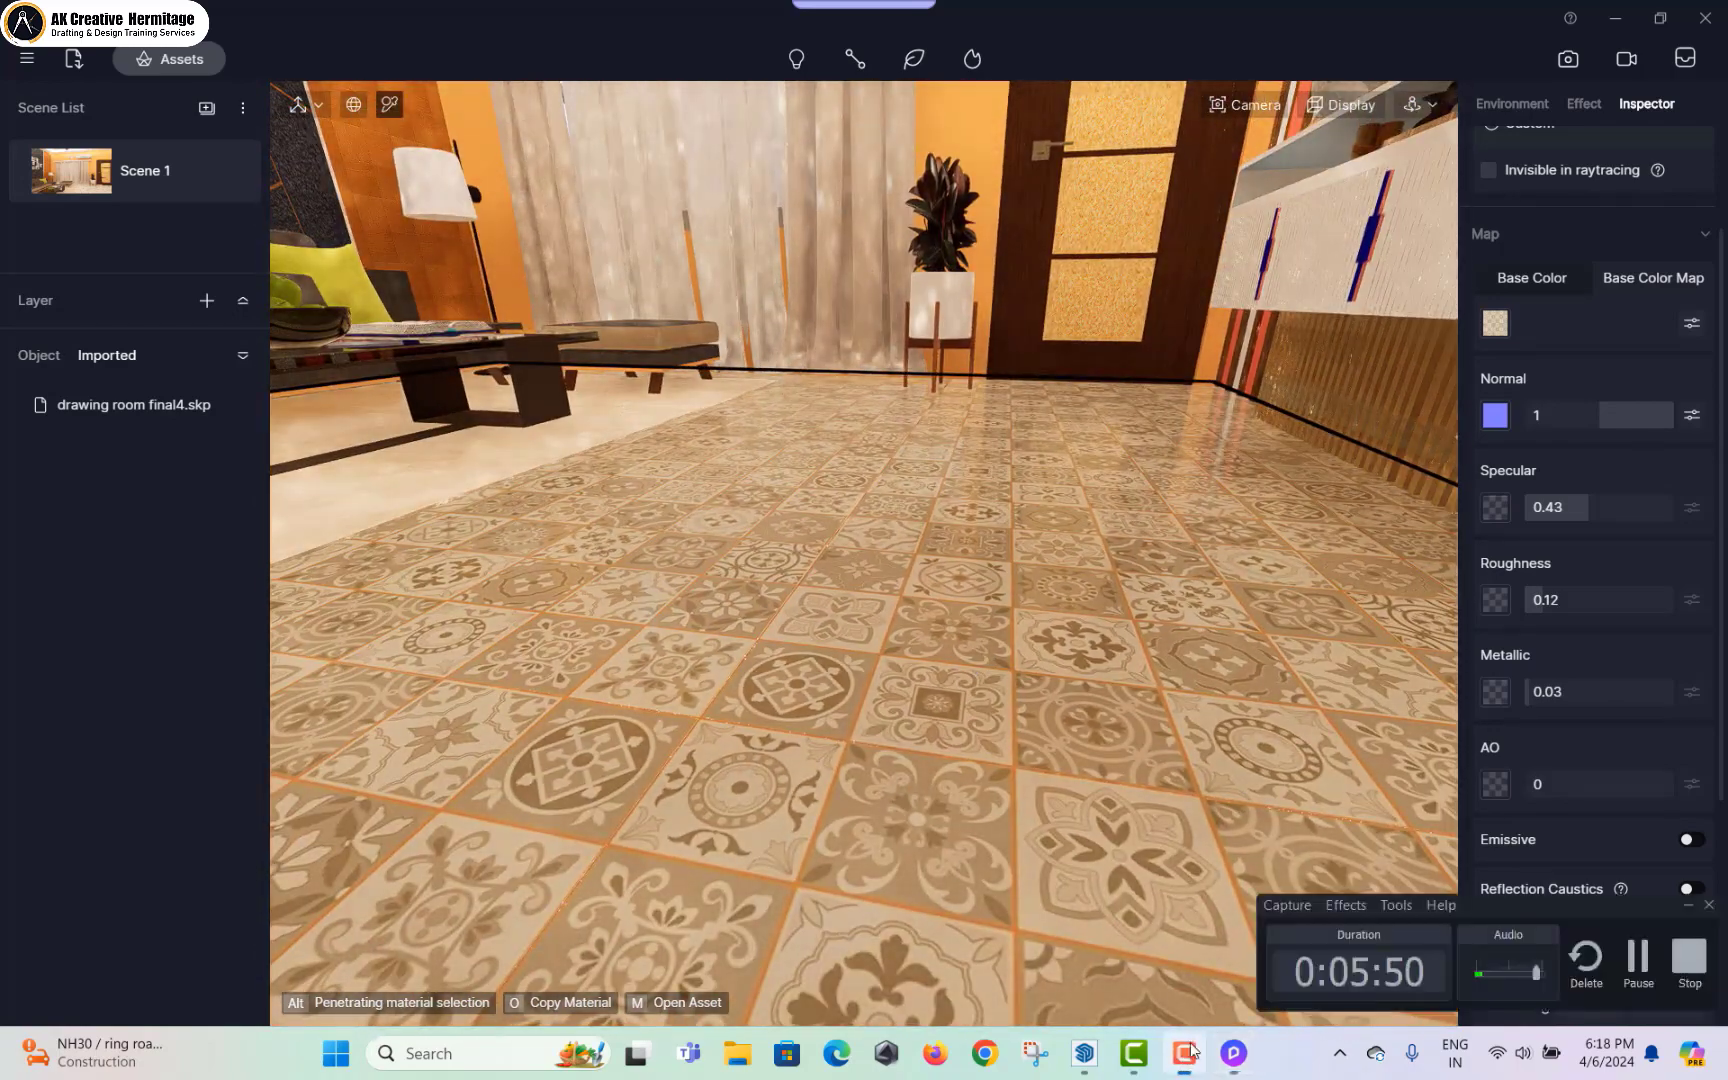
left_click(1638, 960)
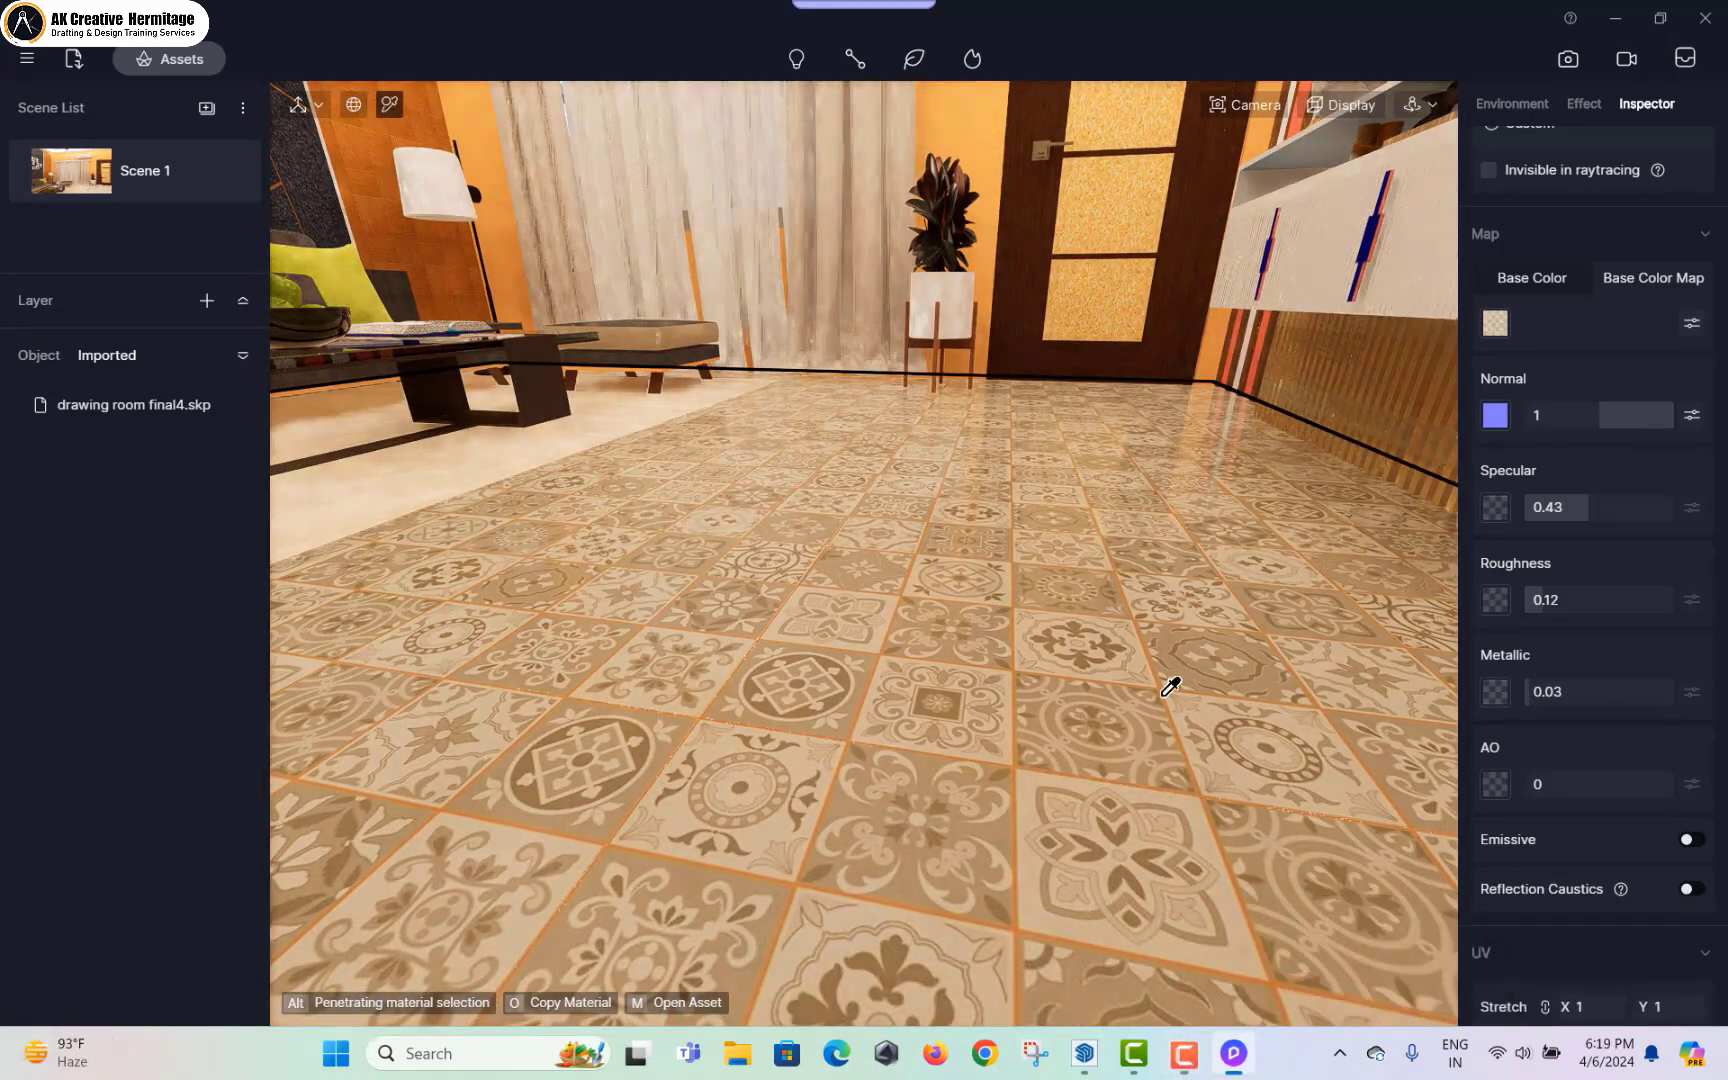
scroll(903, 494, "up", 6)
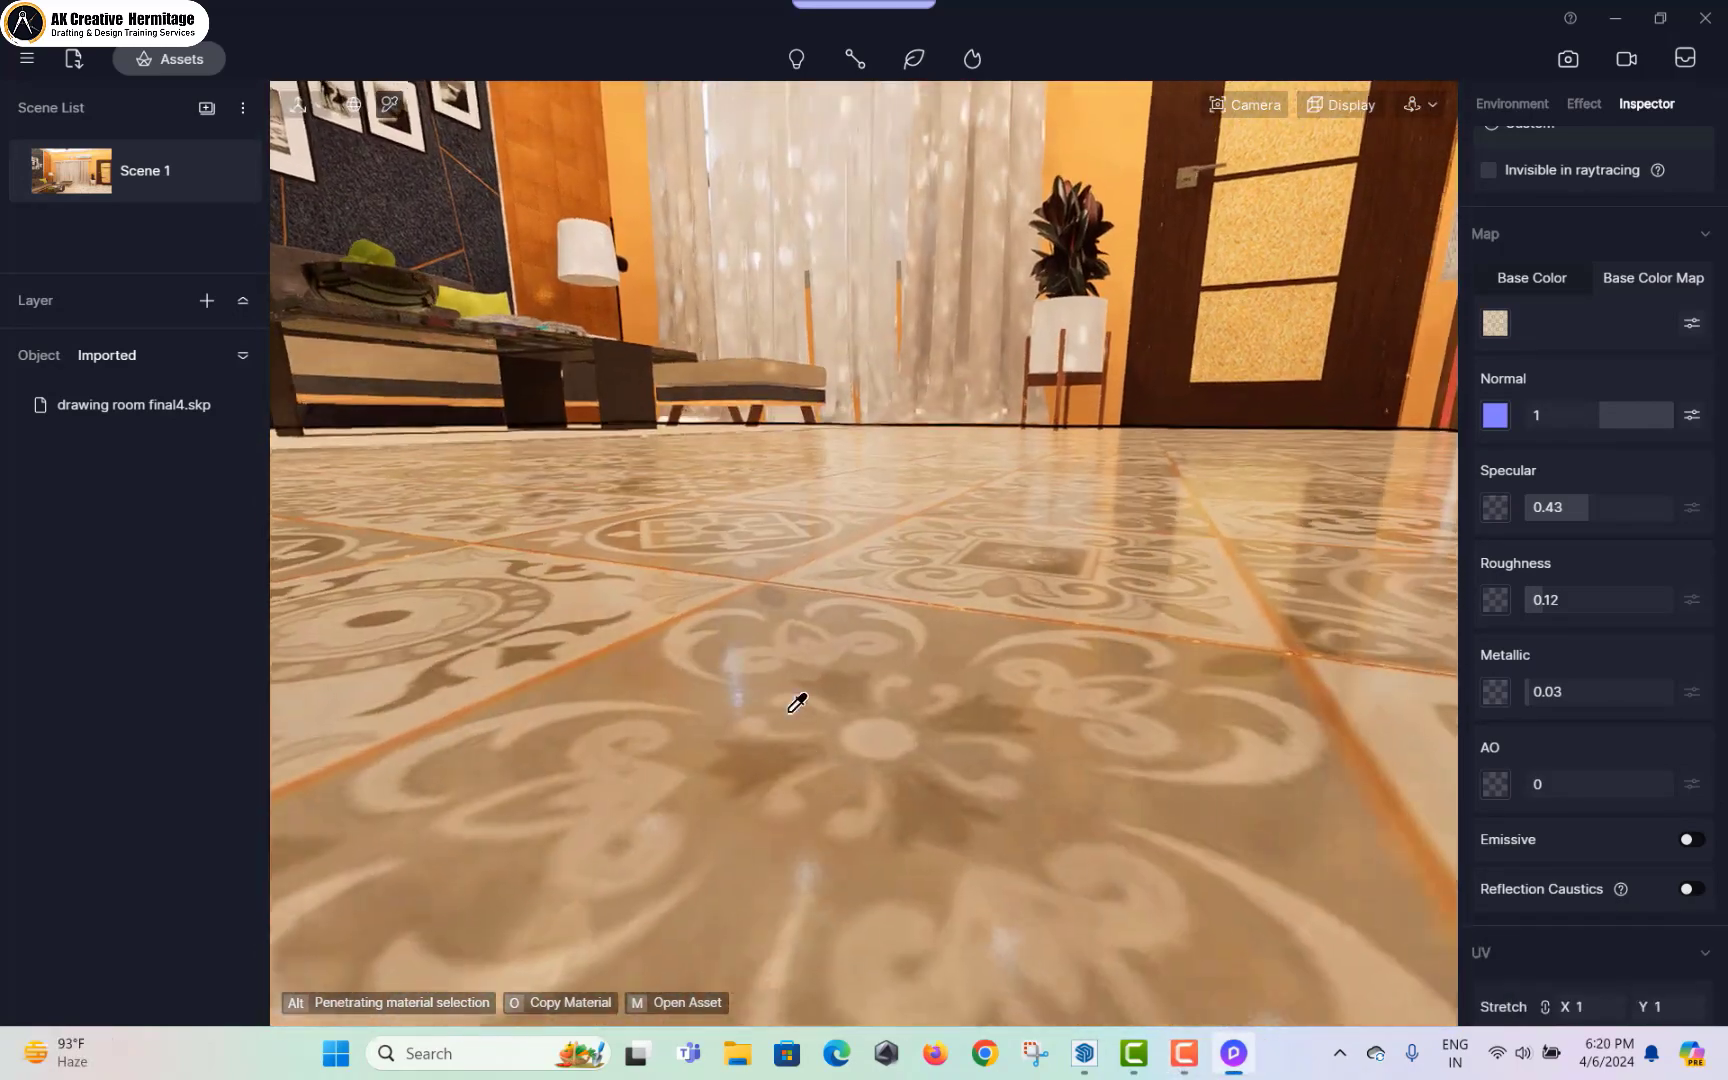
scroll(848, 562, "down", 6)
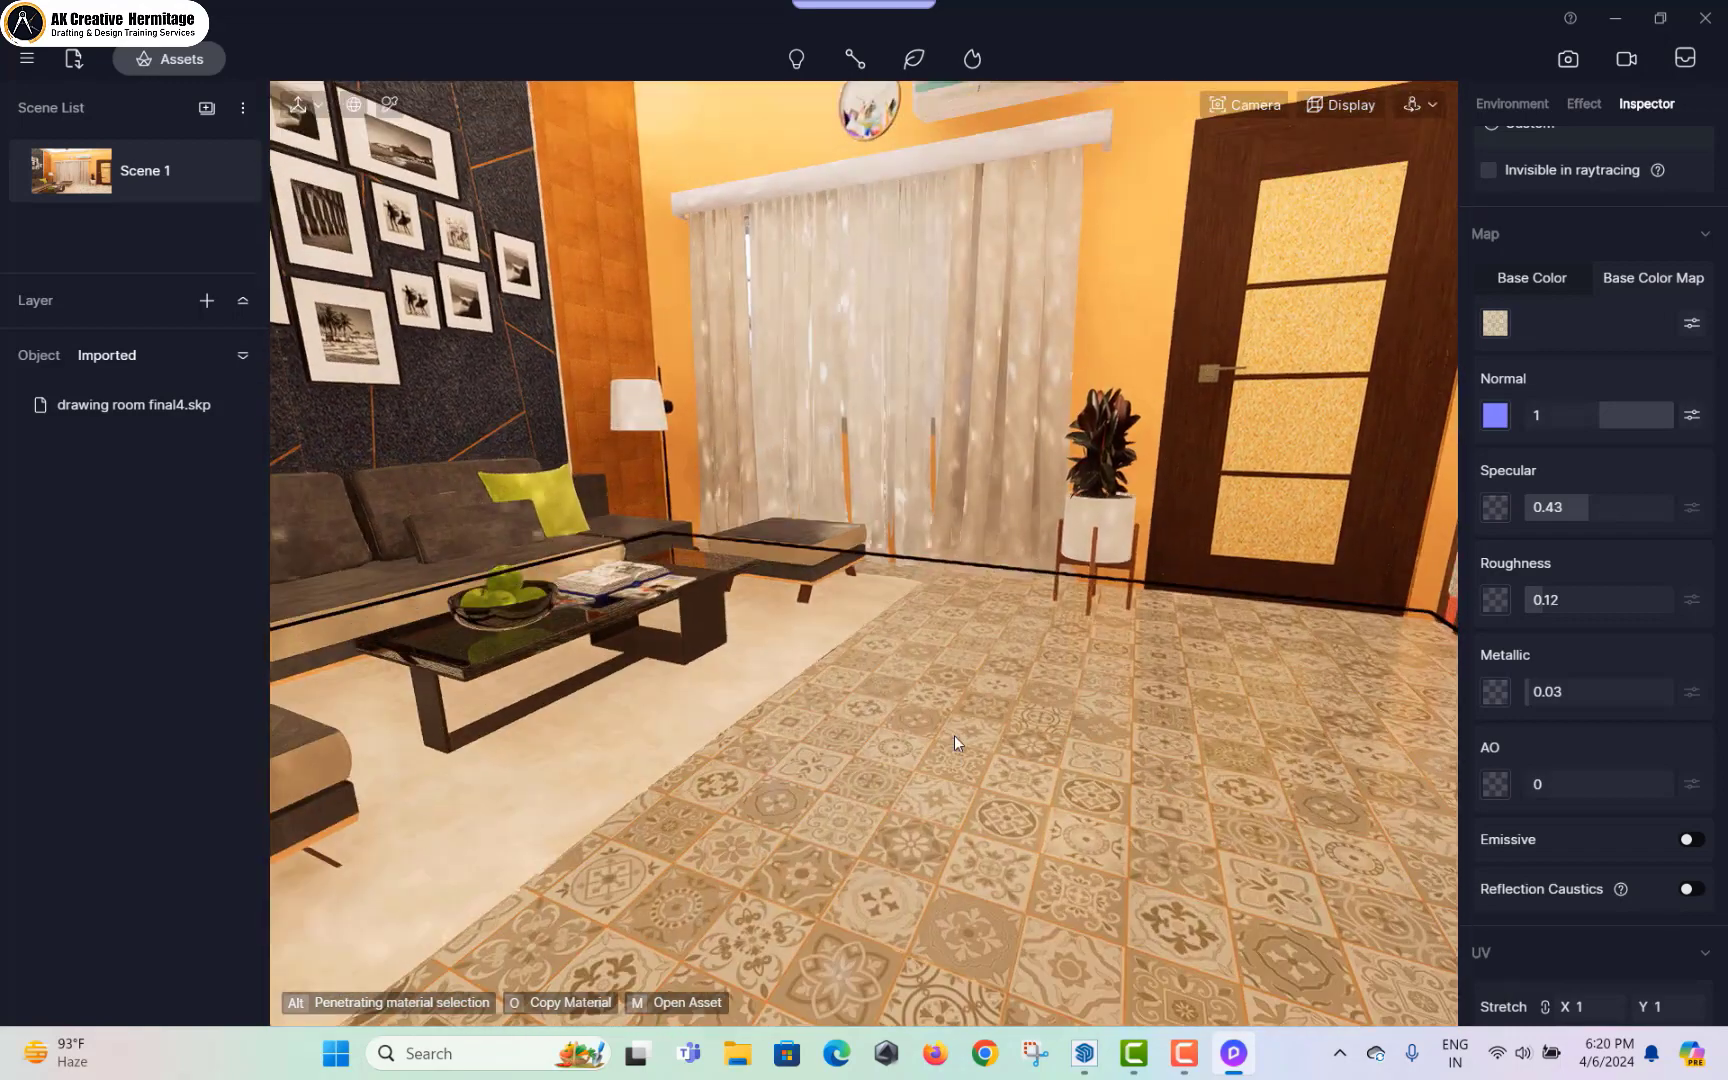
Step: Leave the floor material and place a spotlight directly beneath the shade of the floor lamp beside the curtains
key("Escape")
scroll(647, 416, "up", 6)
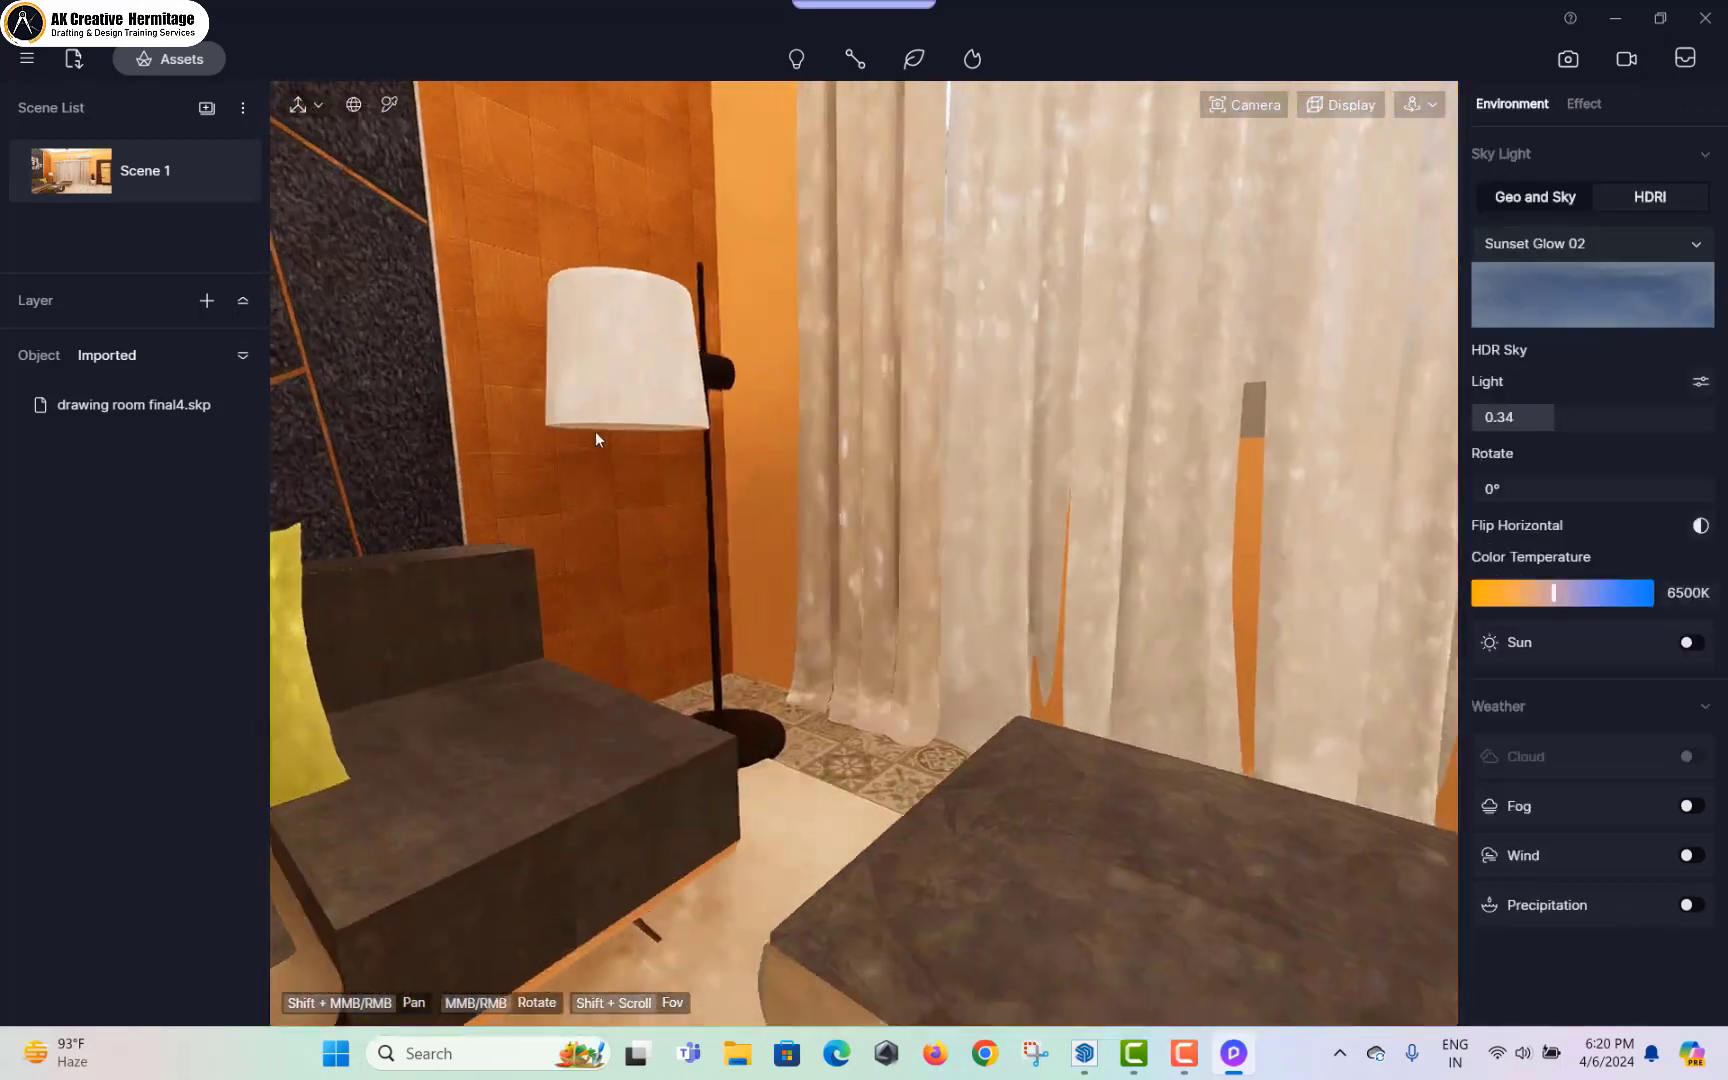
middle_click_drag(595, 431, 905, 616)
scroll(905, 616, "up", 8)
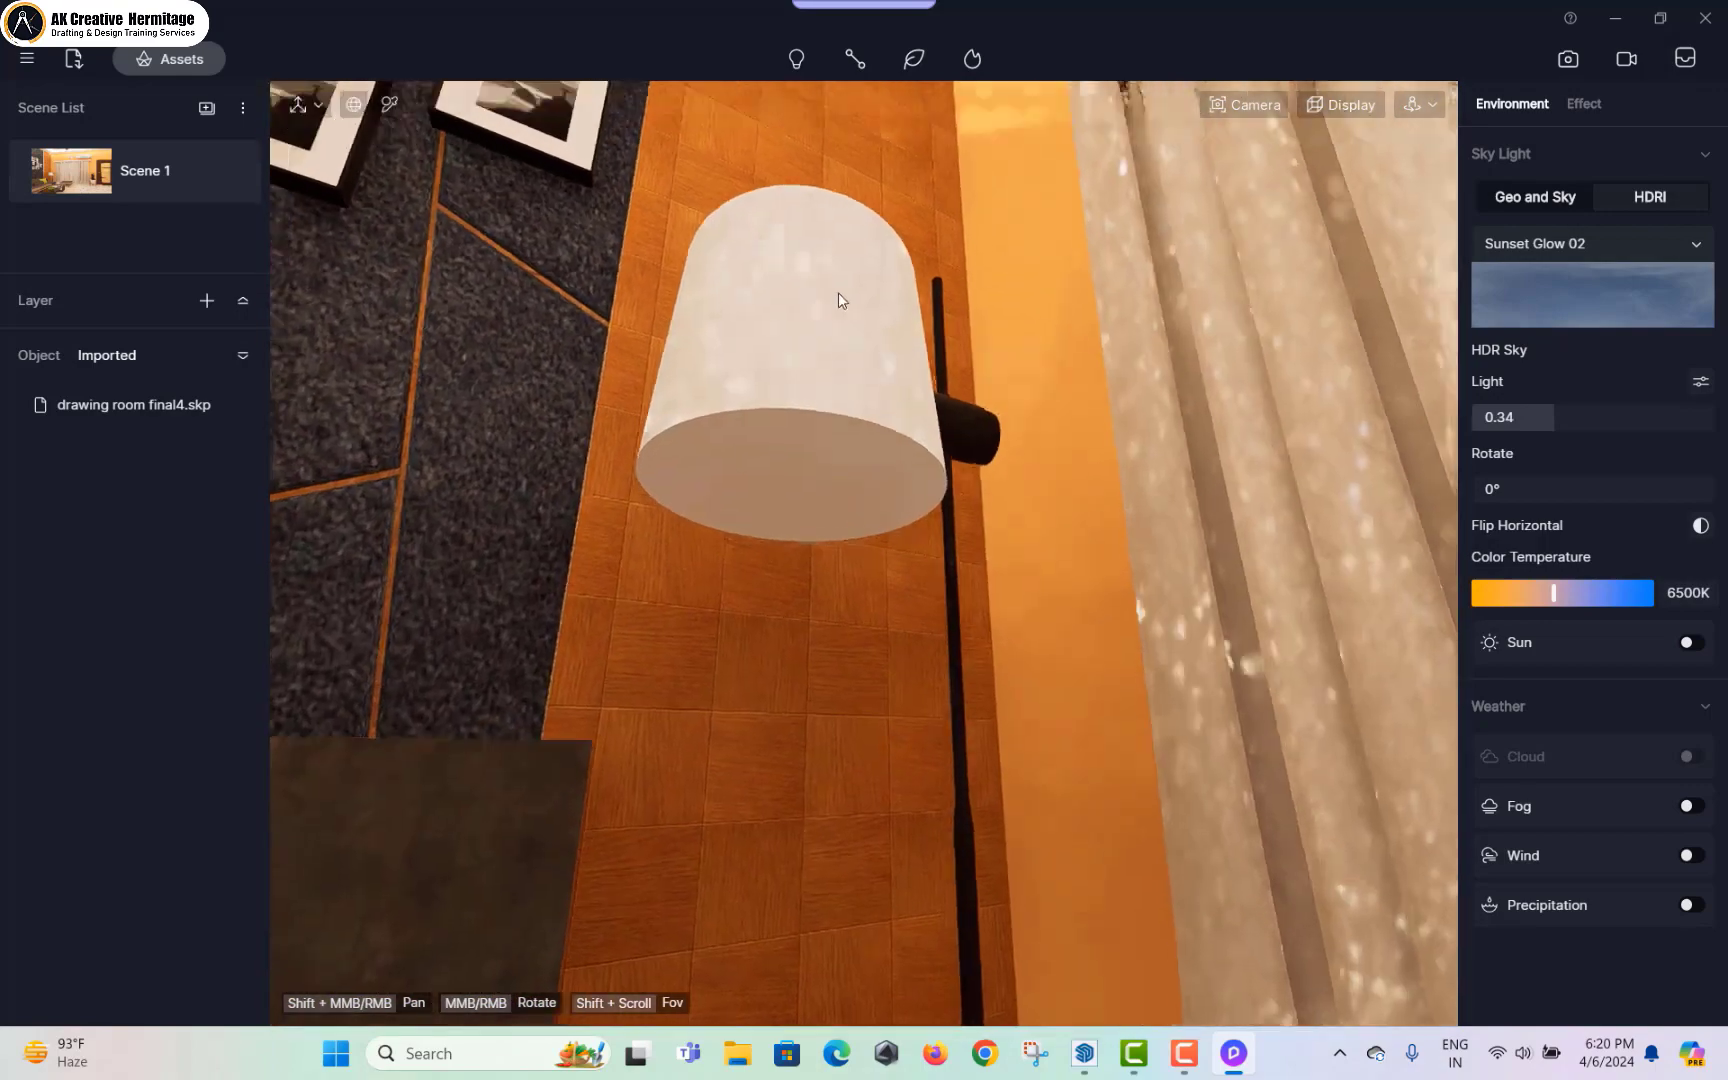
middle_click_drag(824, 543, 784, 424)
scroll(790, 426, "down", 5)
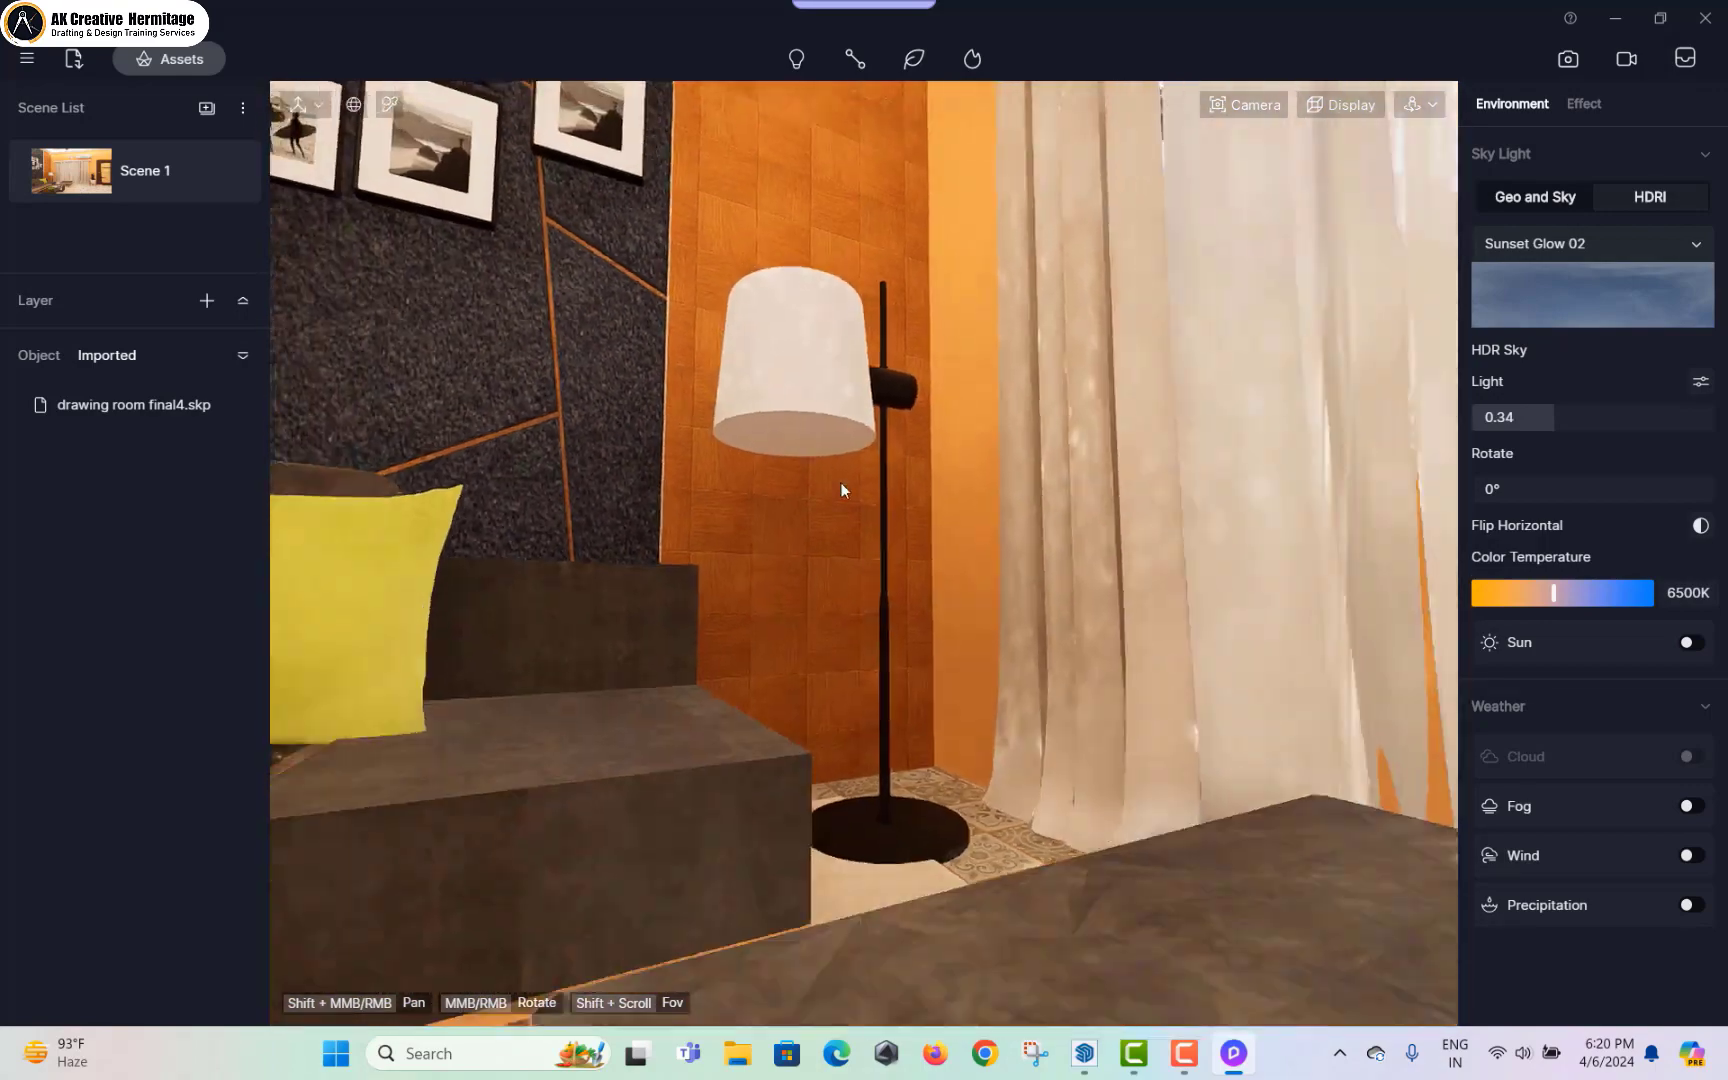
left_click(799, 55)
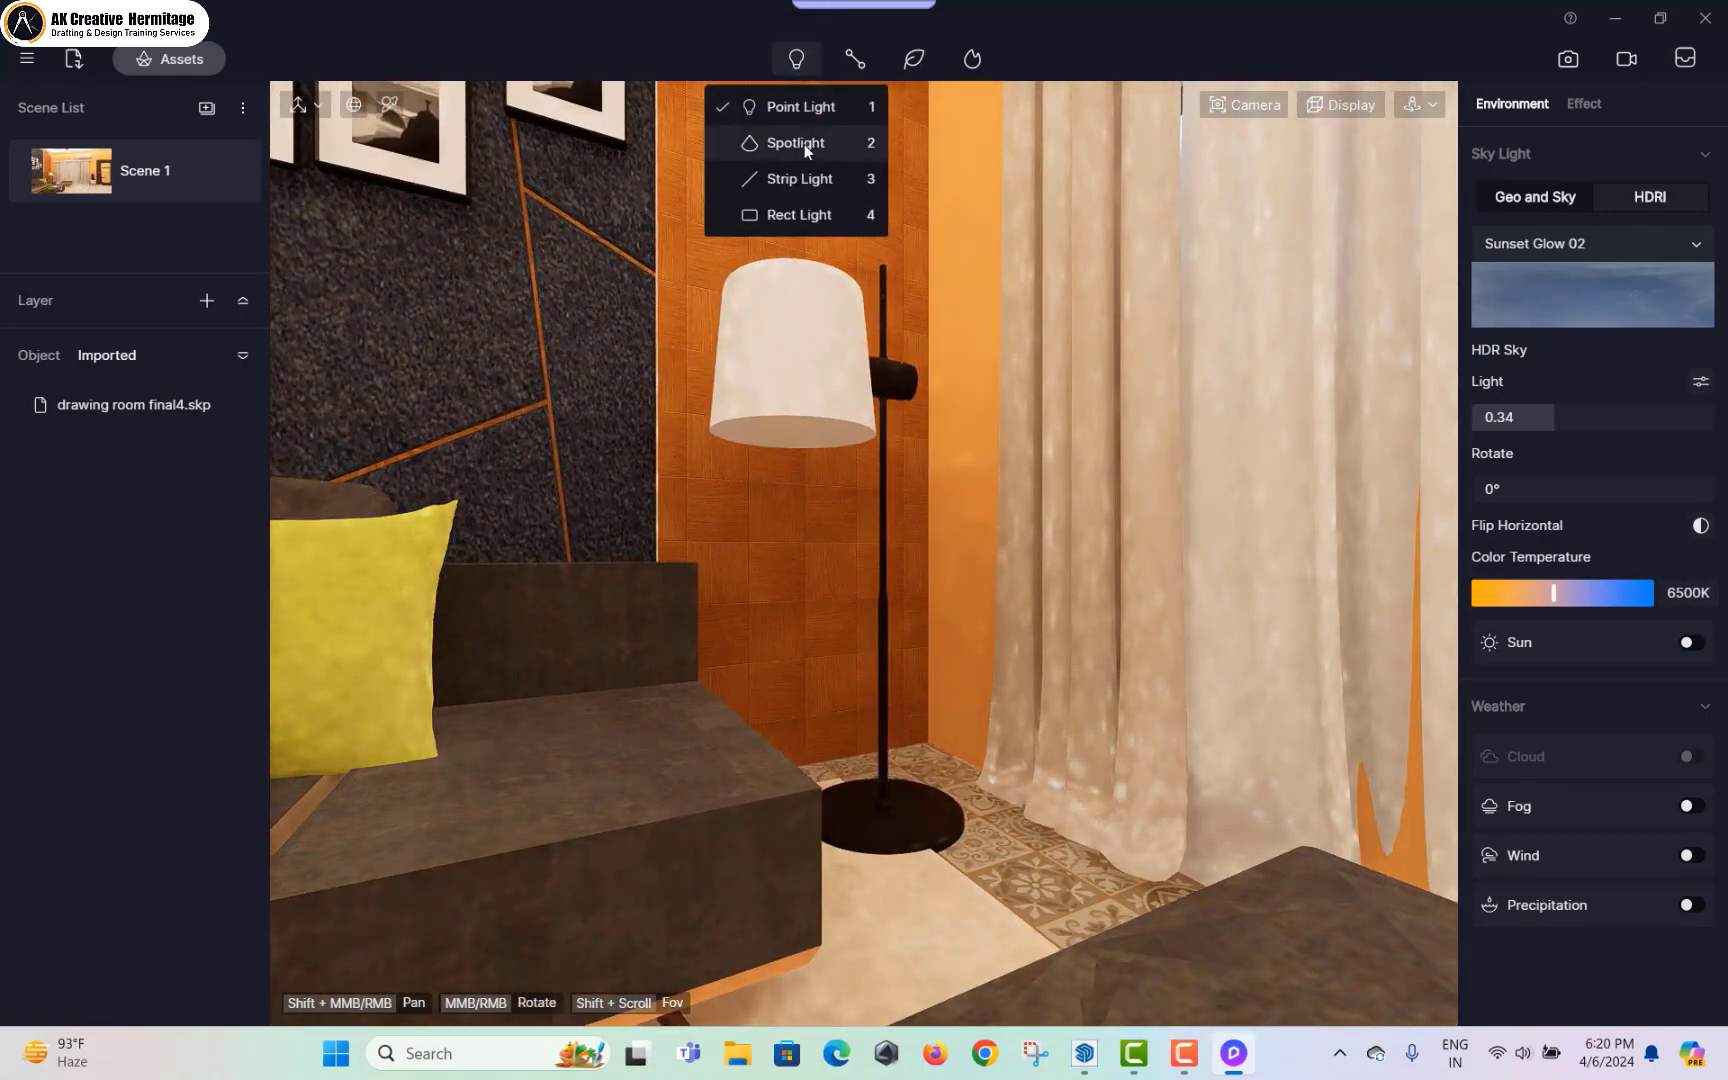
left_click(815, 142)
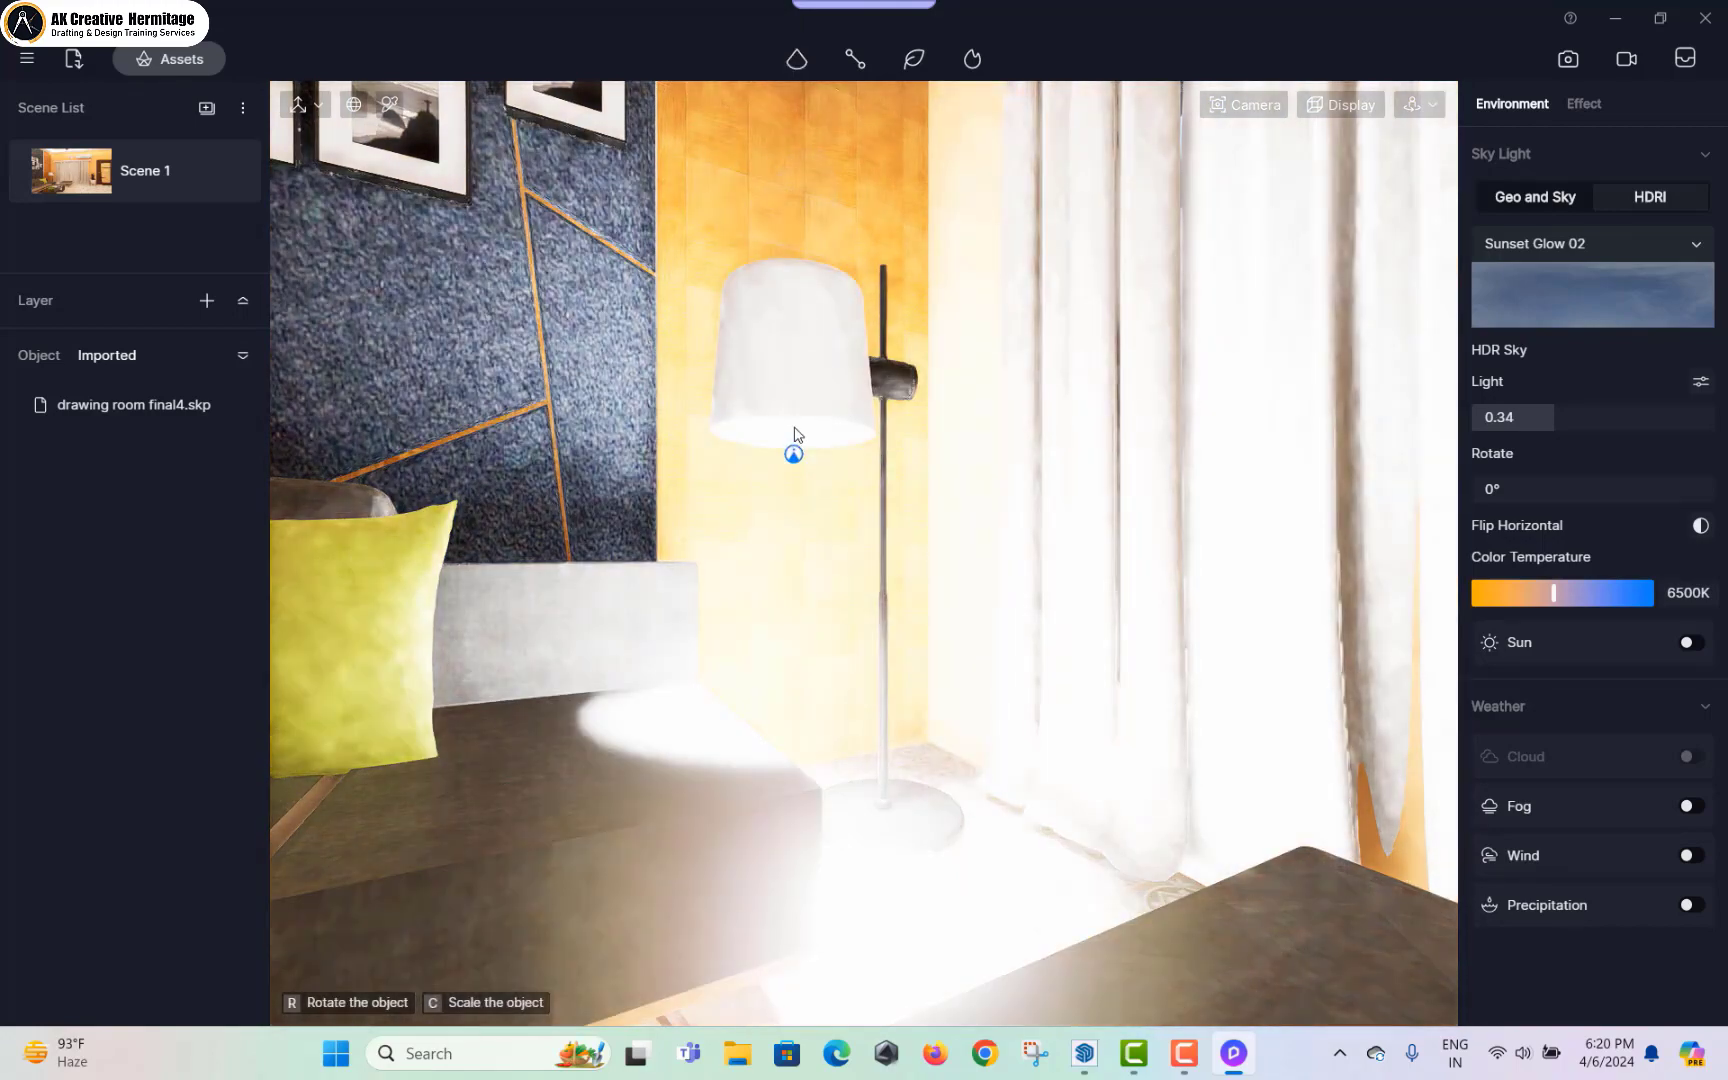
left_click(796, 436)
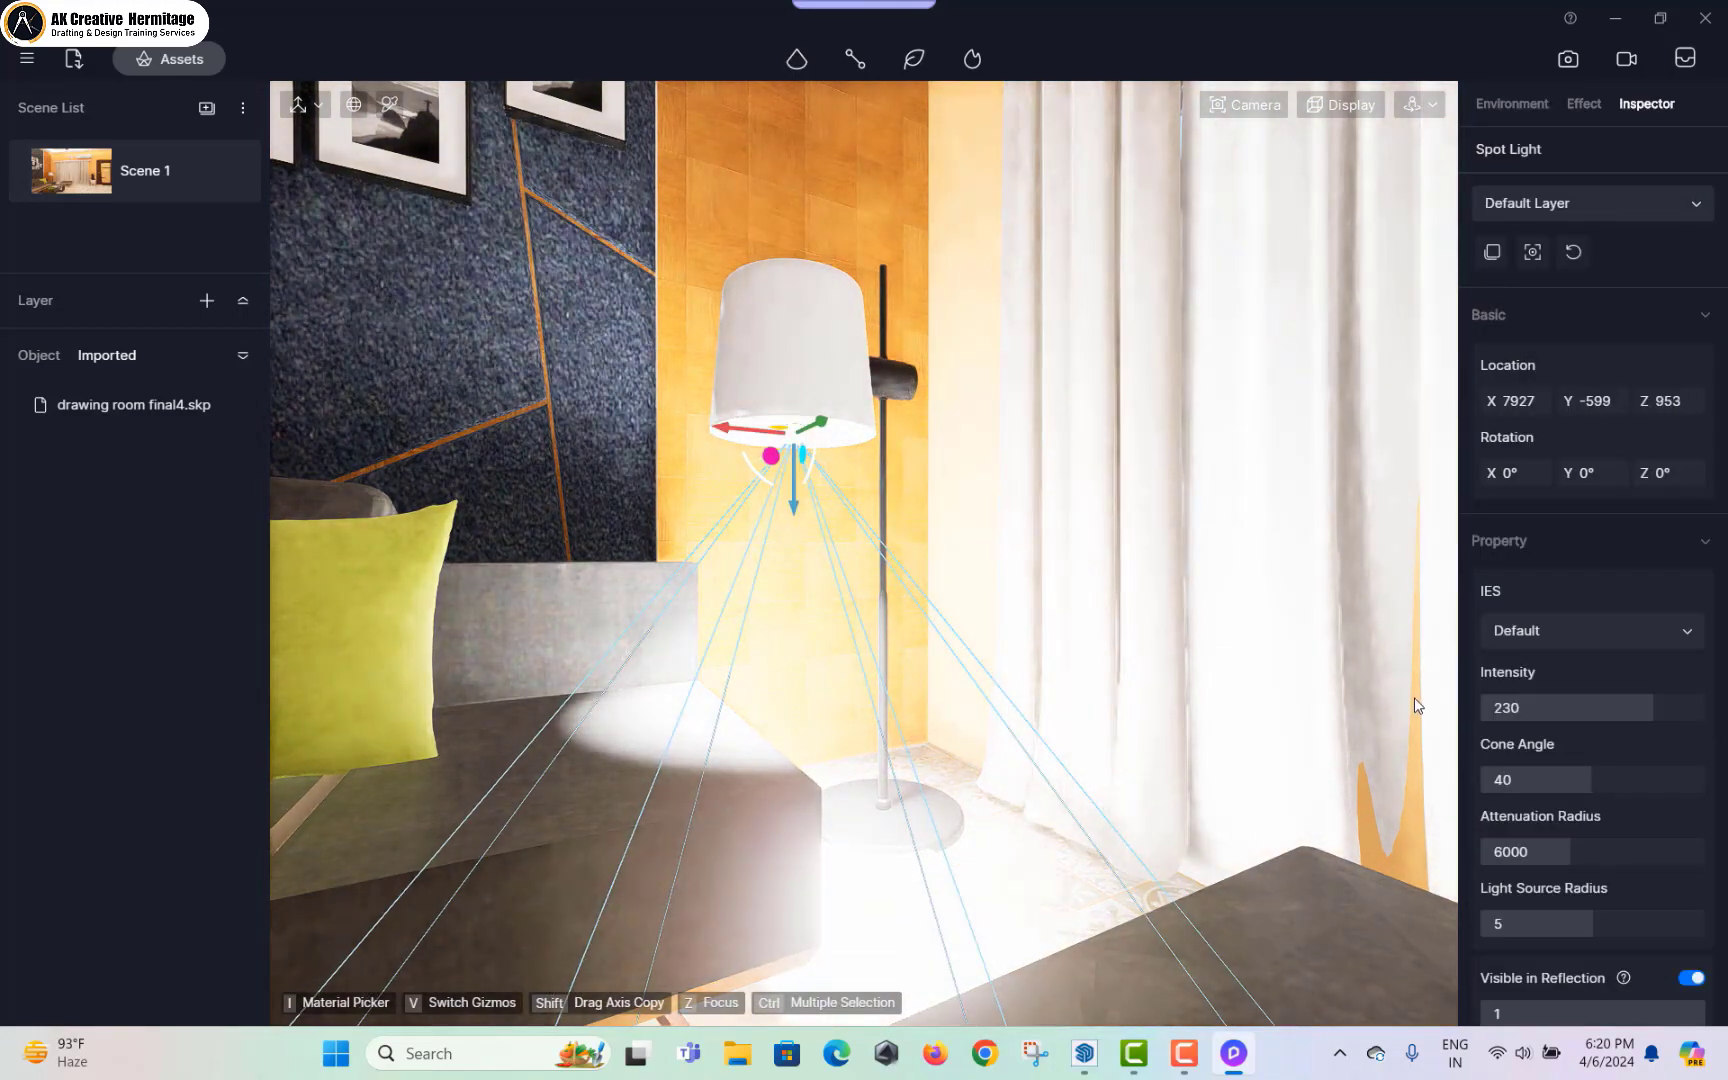
Step: Try a dim floor lamp spotlight with intensity 0.2, cone angle 26.3 and attenuation radius 10
left_click_drag(1596, 716, 1479, 707)
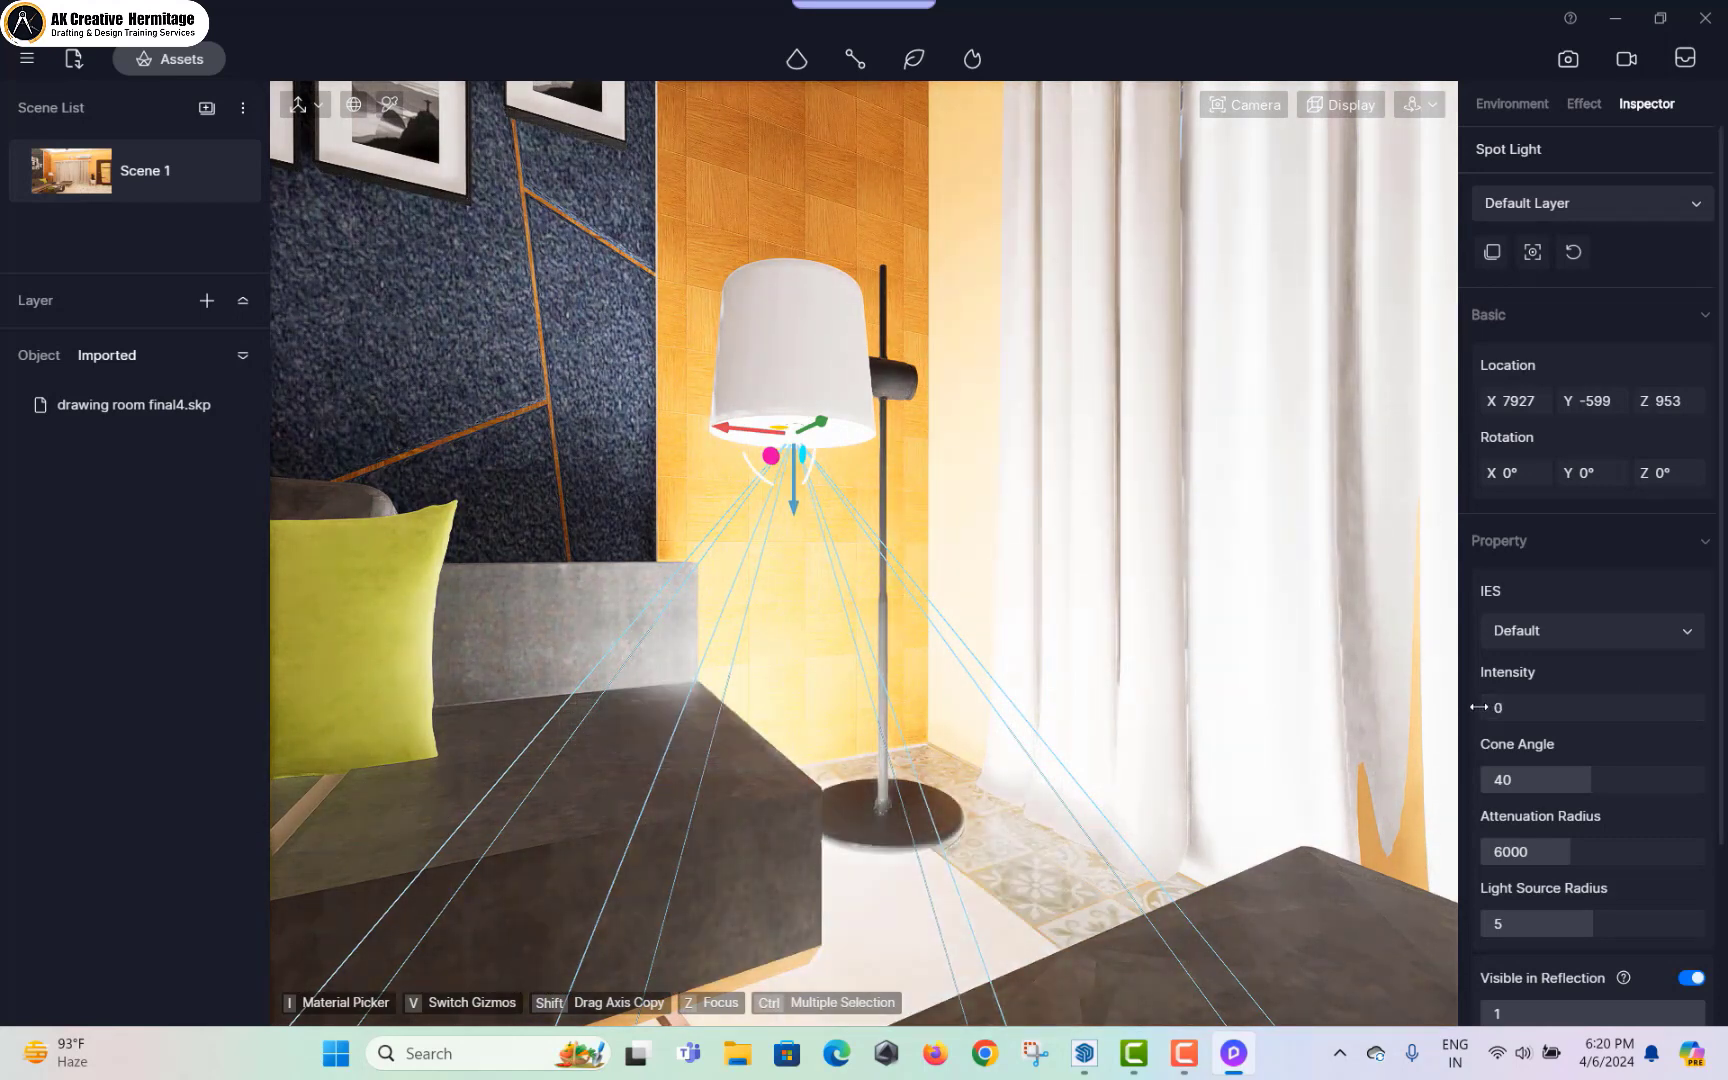
left_click(1499, 708)
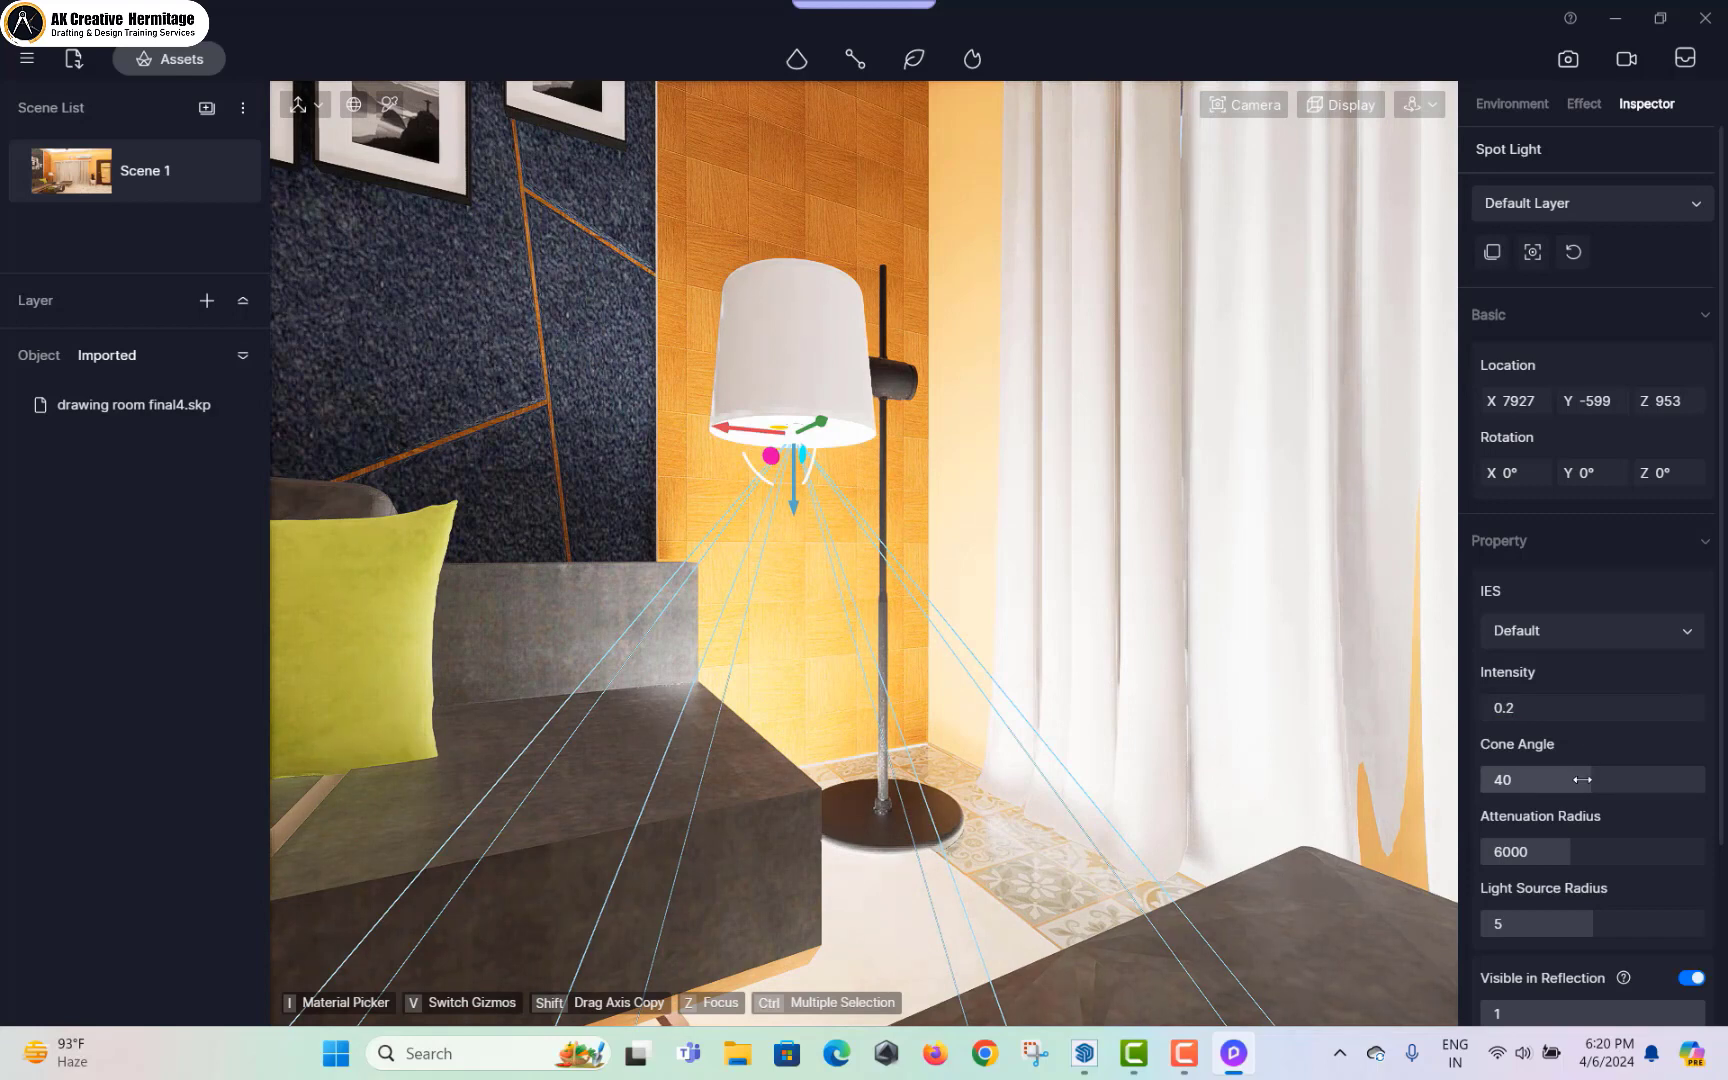
left_click_drag(1589, 779, 1552, 789)
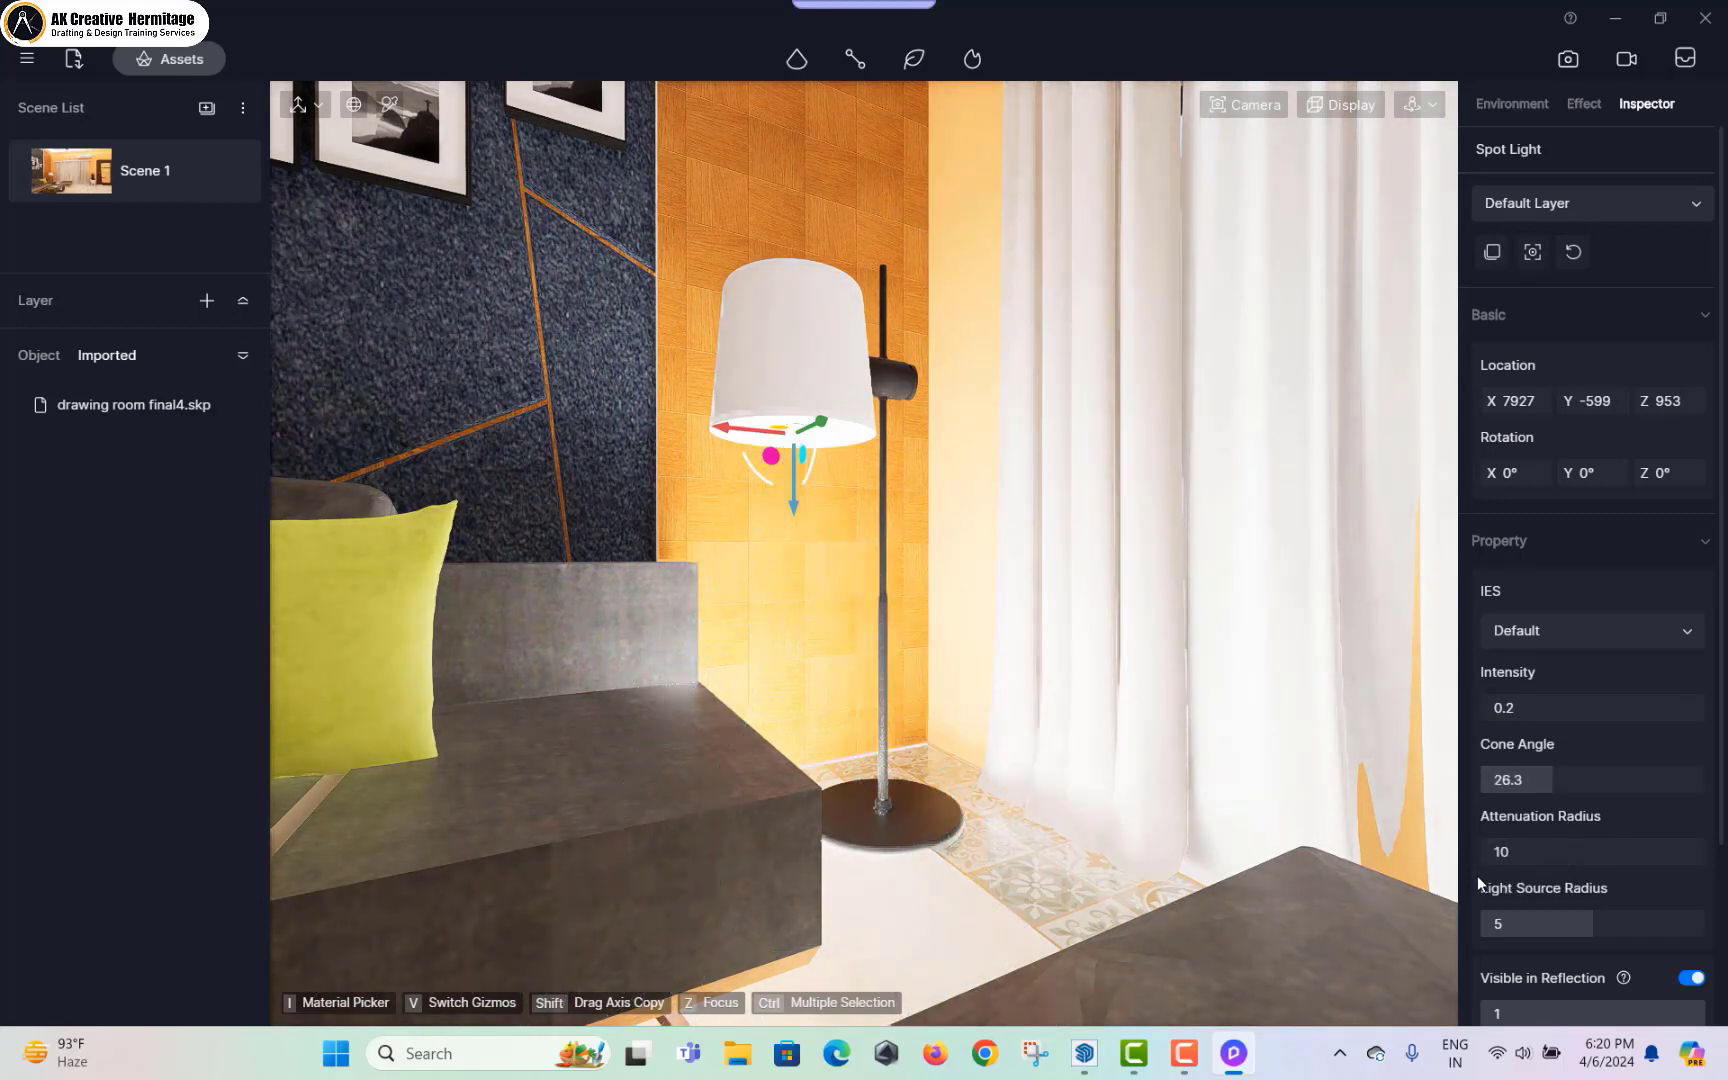
left_click(1034, 909)
scroll(995, 756, "down", 3)
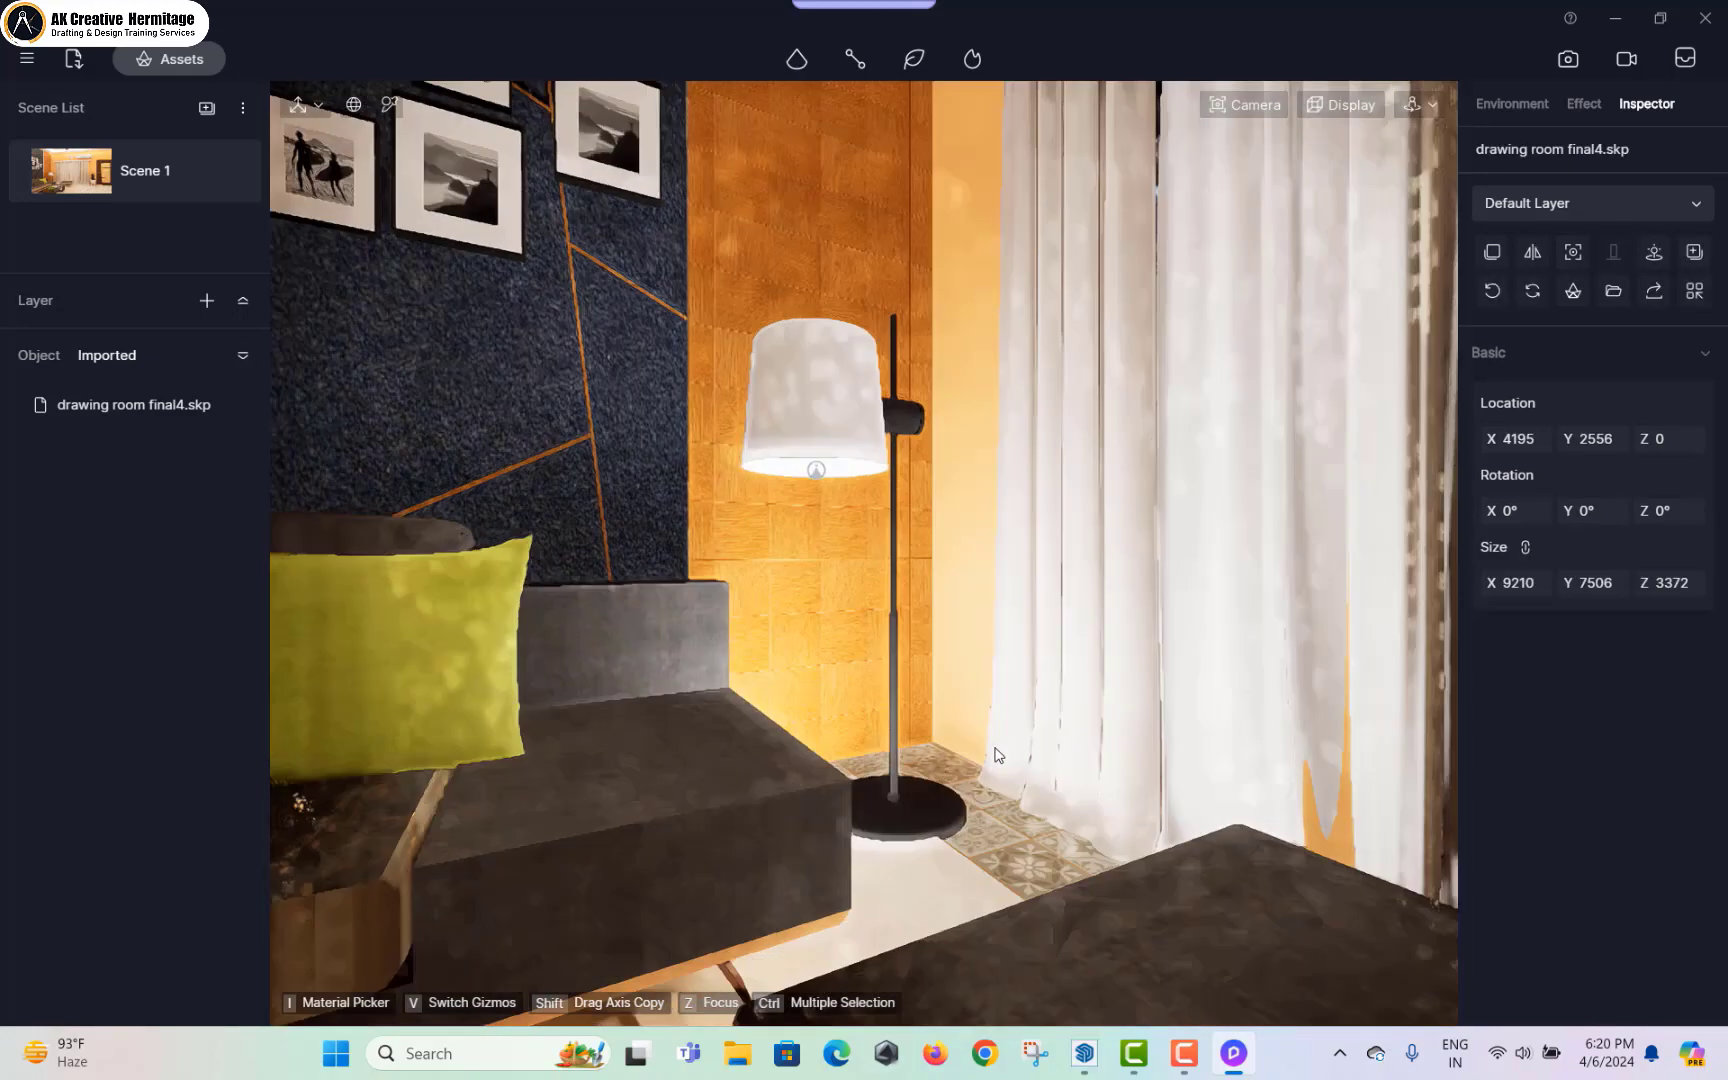
Step: Set the floor lamp spotlight's attenuation radius to 610, intensity to 22.5 and cone angle to 71.3, and deselect it to check the light
scroll(976, 747, "up", 2)
left_click(837, 506)
left_click(838, 510)
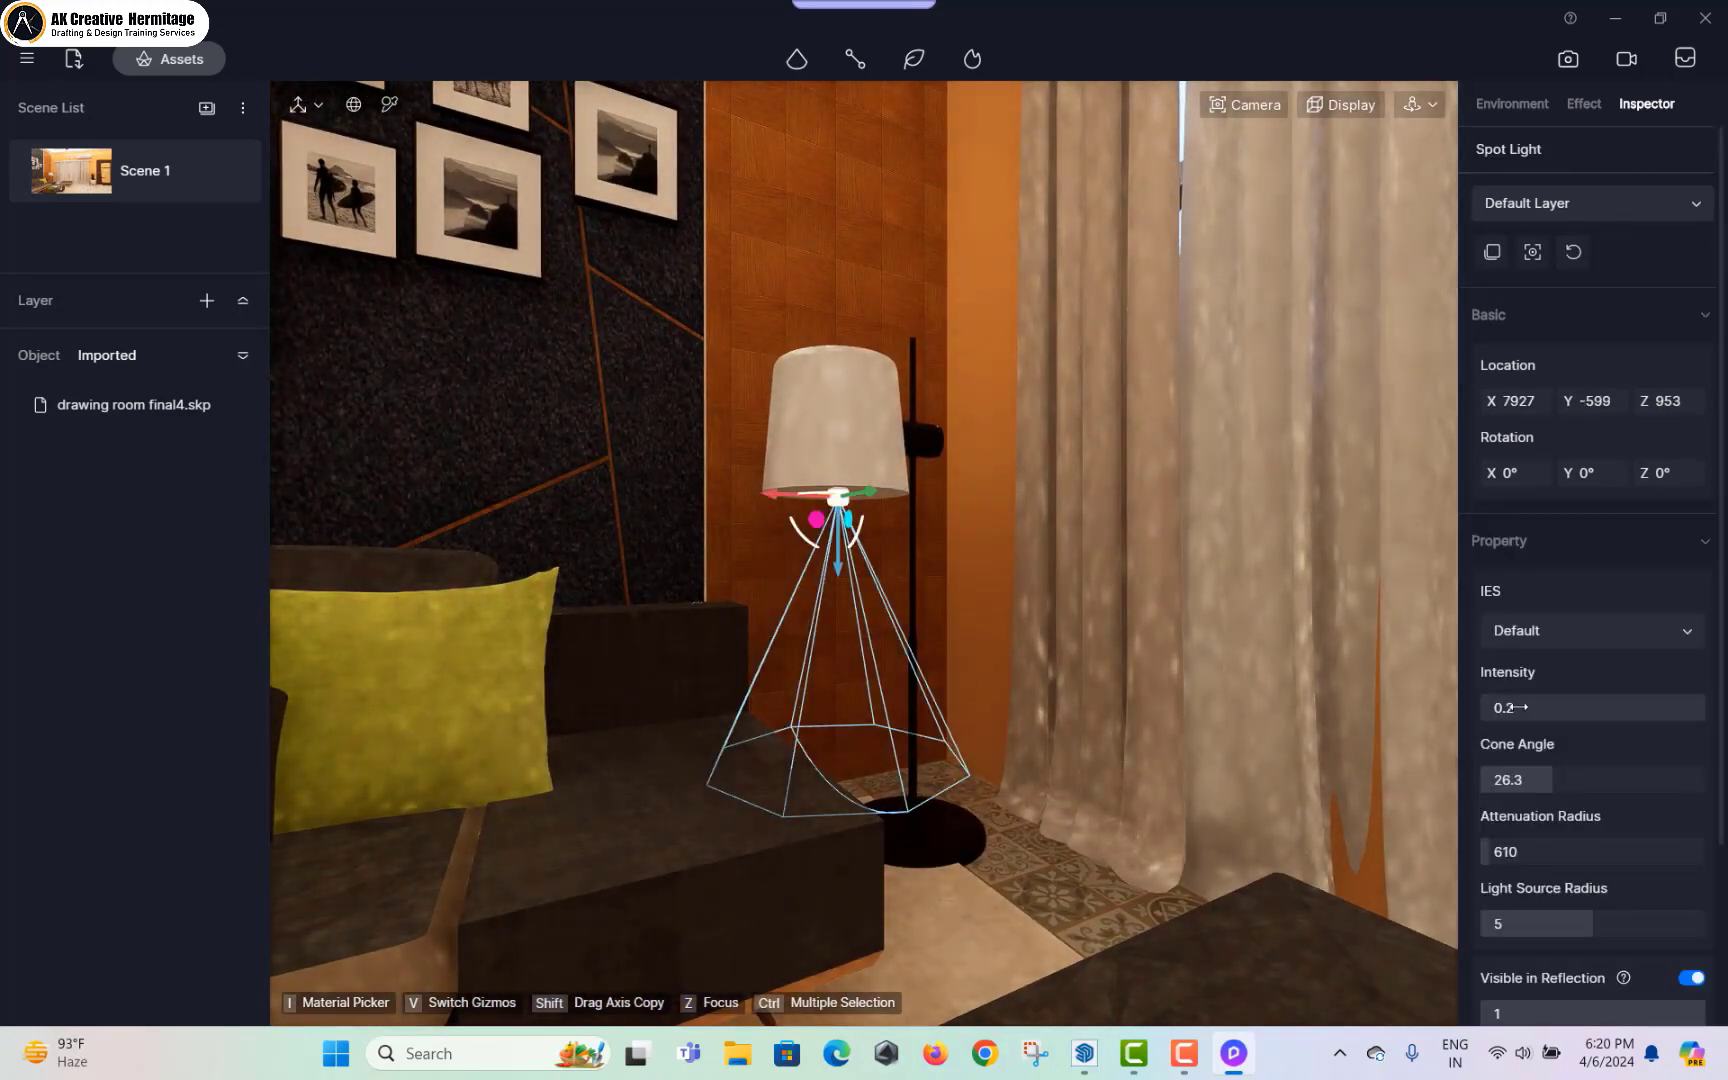
left_click_drag(1504, 707, 1560, 716)
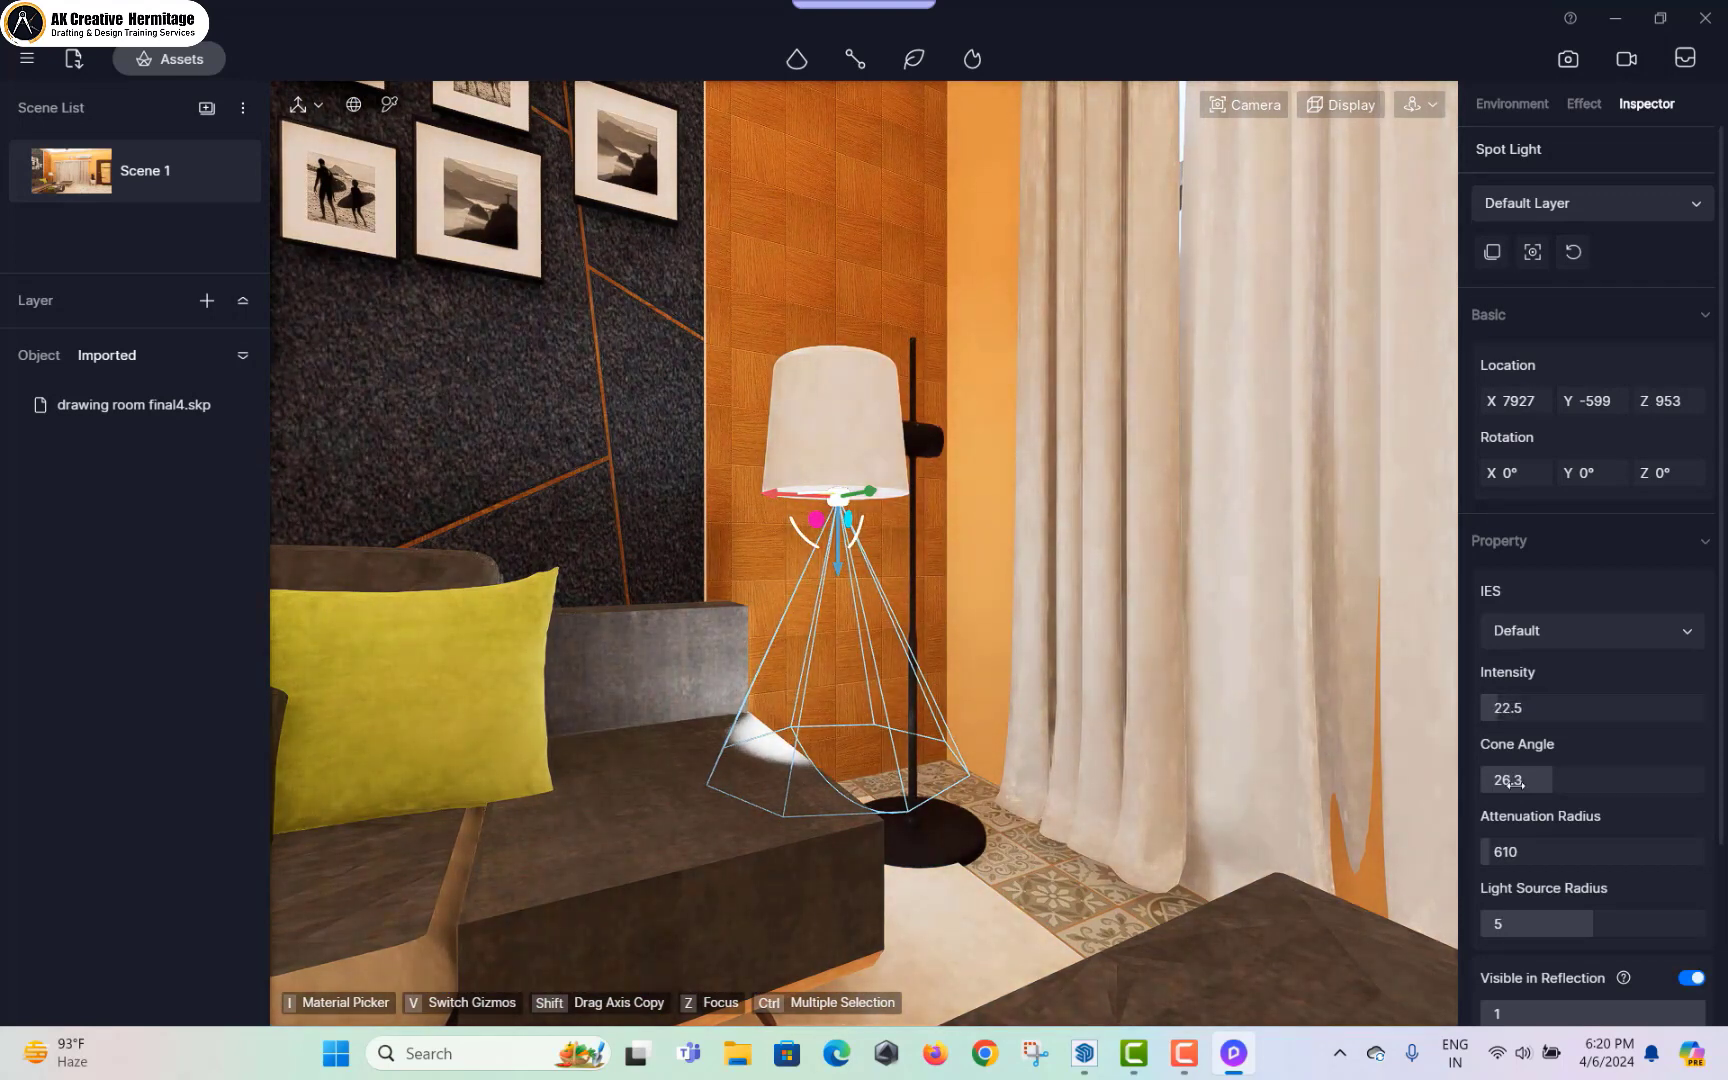
left_click_drag(1550, 773, 1681, 788)
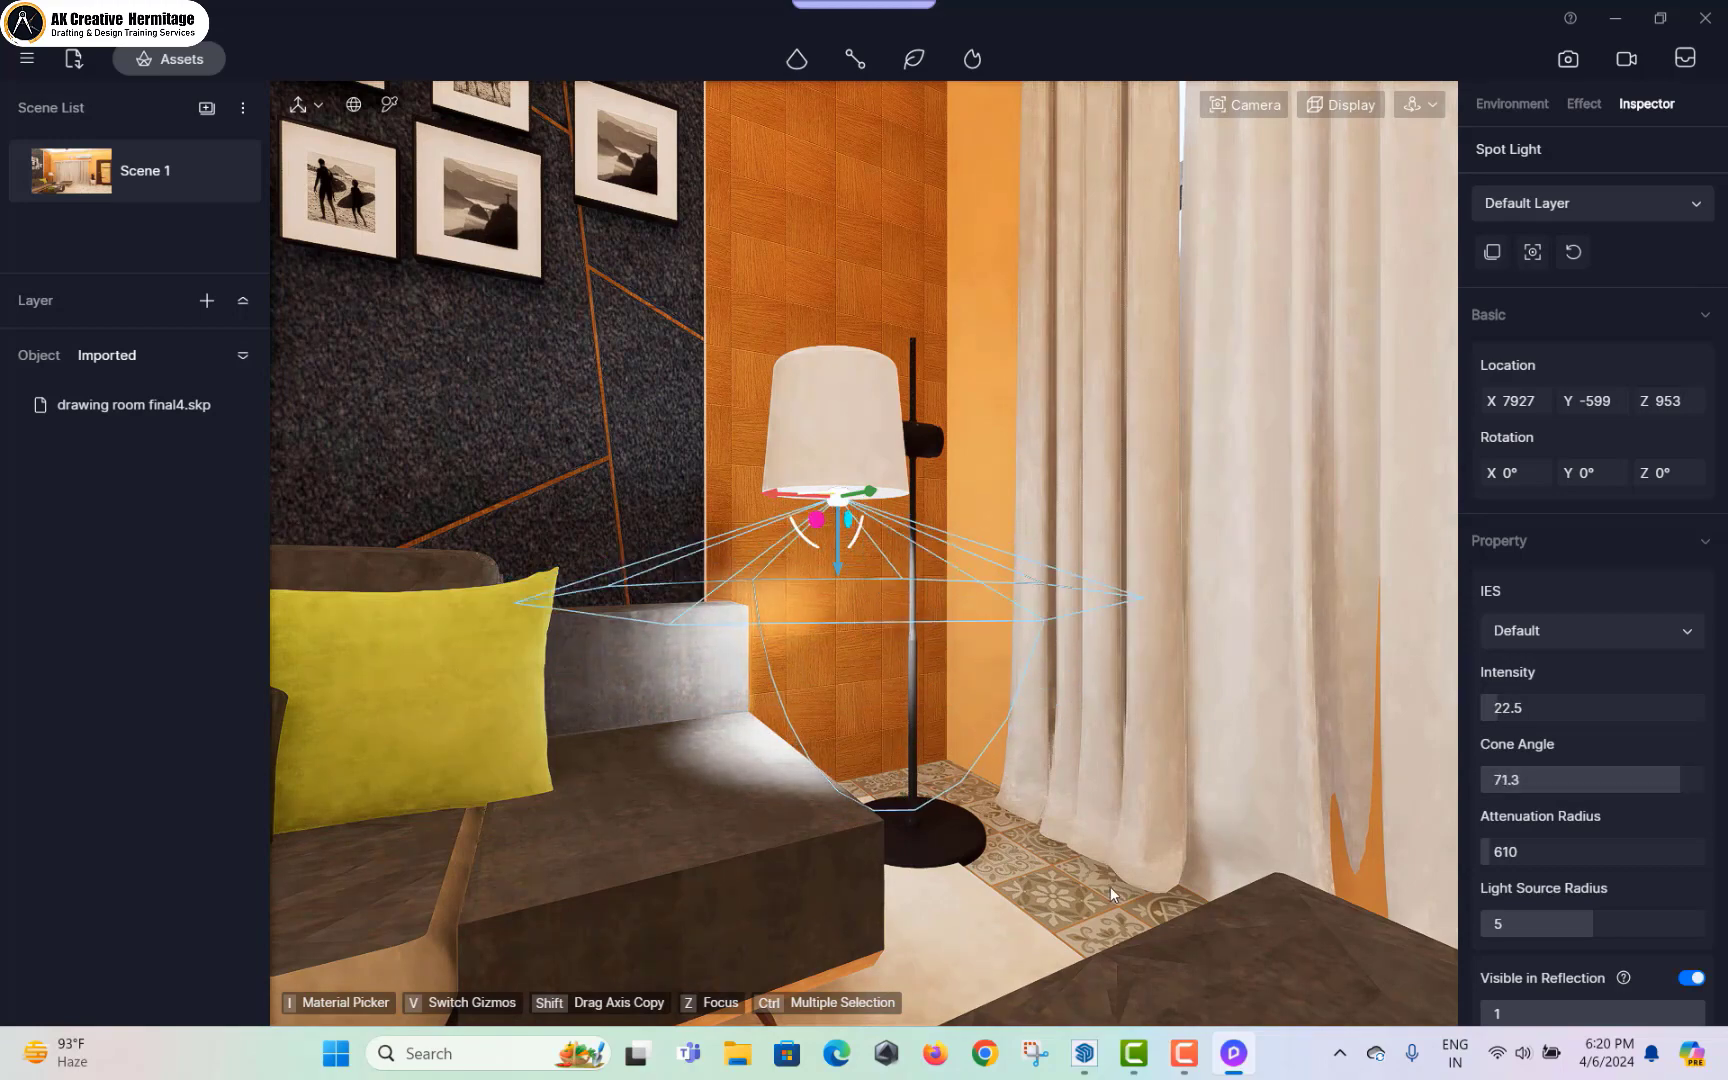
scroll(1019, 819, "down", 4)
middle_click_drag(981, 855, 1004, 821)
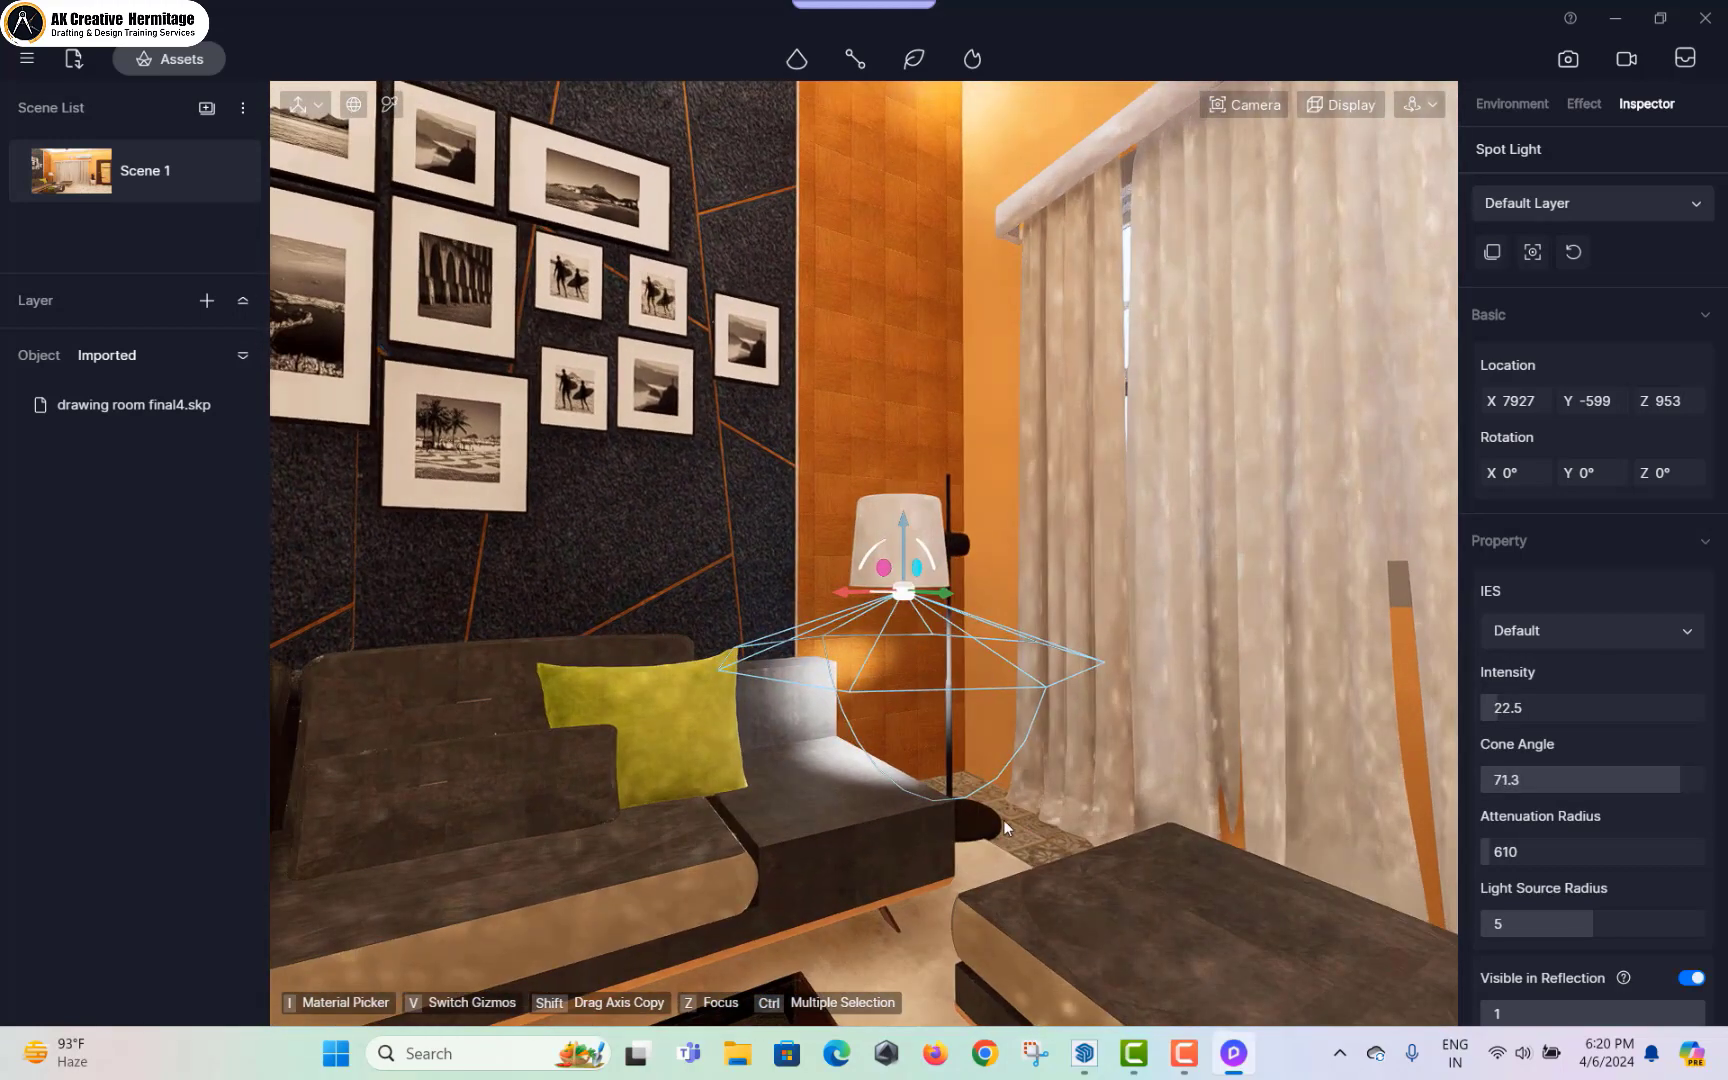
left_click(1003, 819)
scroll(971, 582, "up", 2)
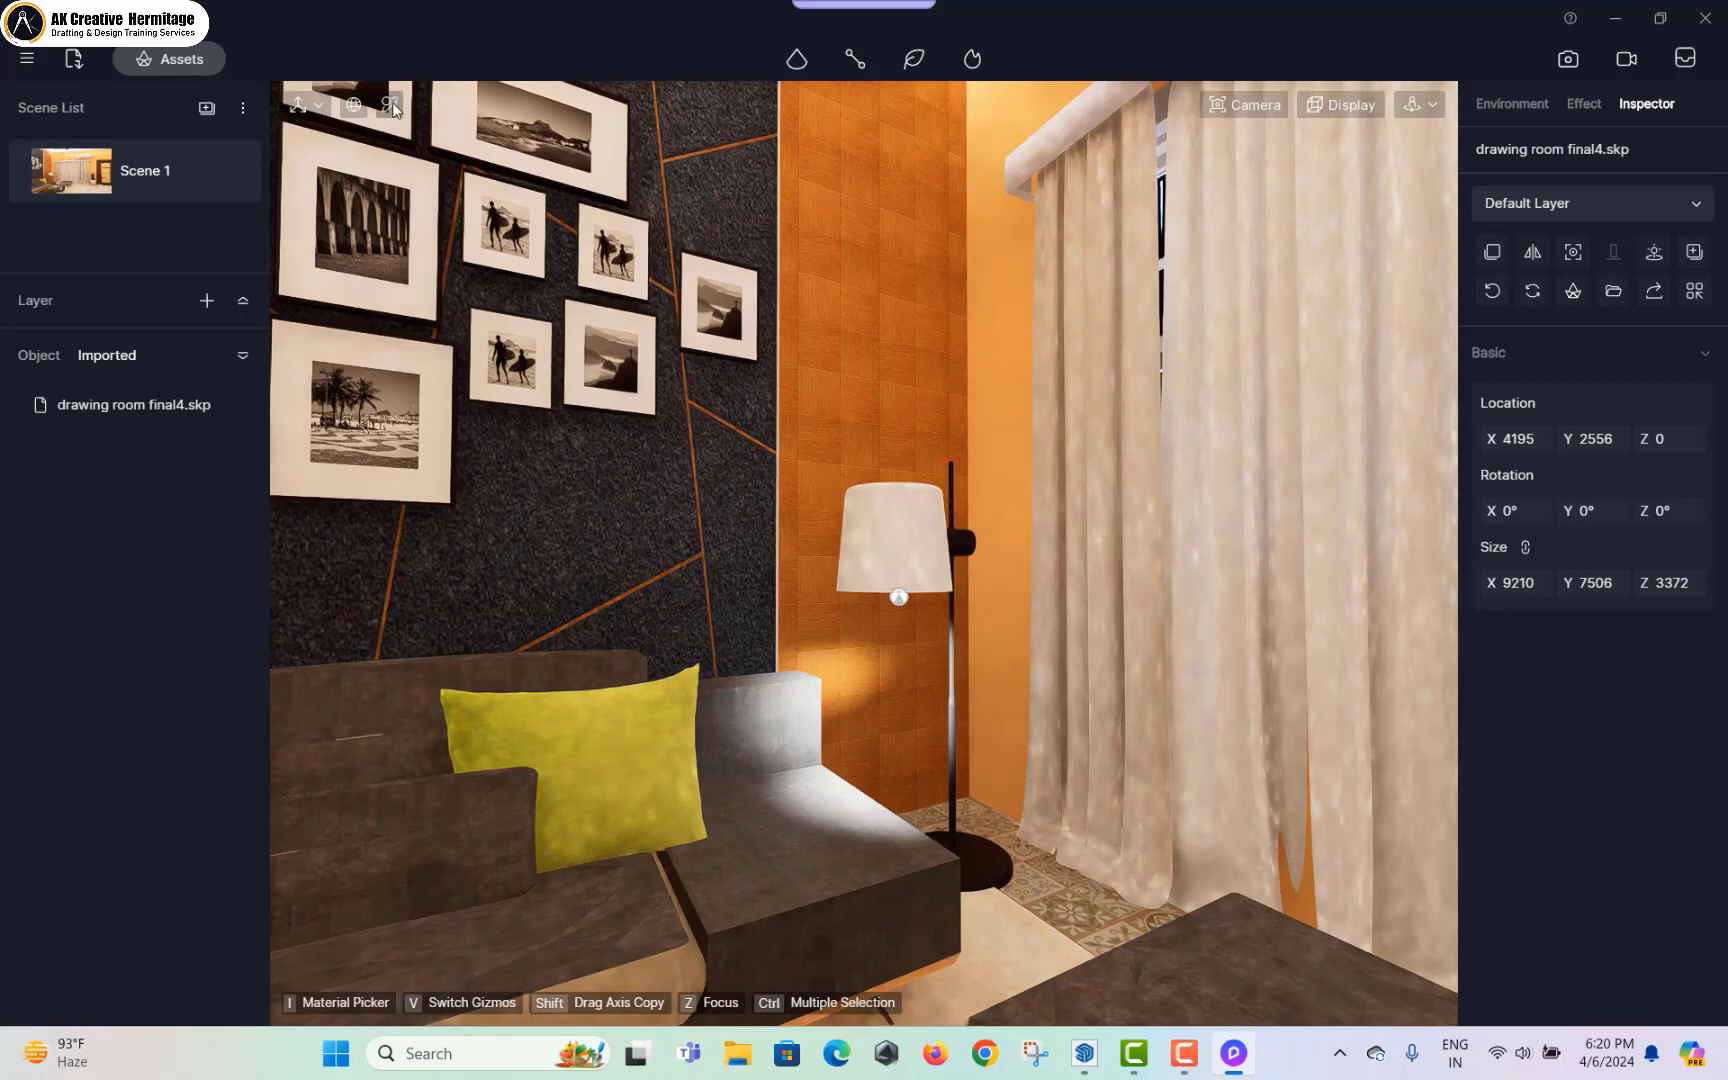
Step: Make the lampshade material emissive with a warm temperature-based color and intensity 1, and leave the material
left_click(389, 104)
left_click(892, 501)
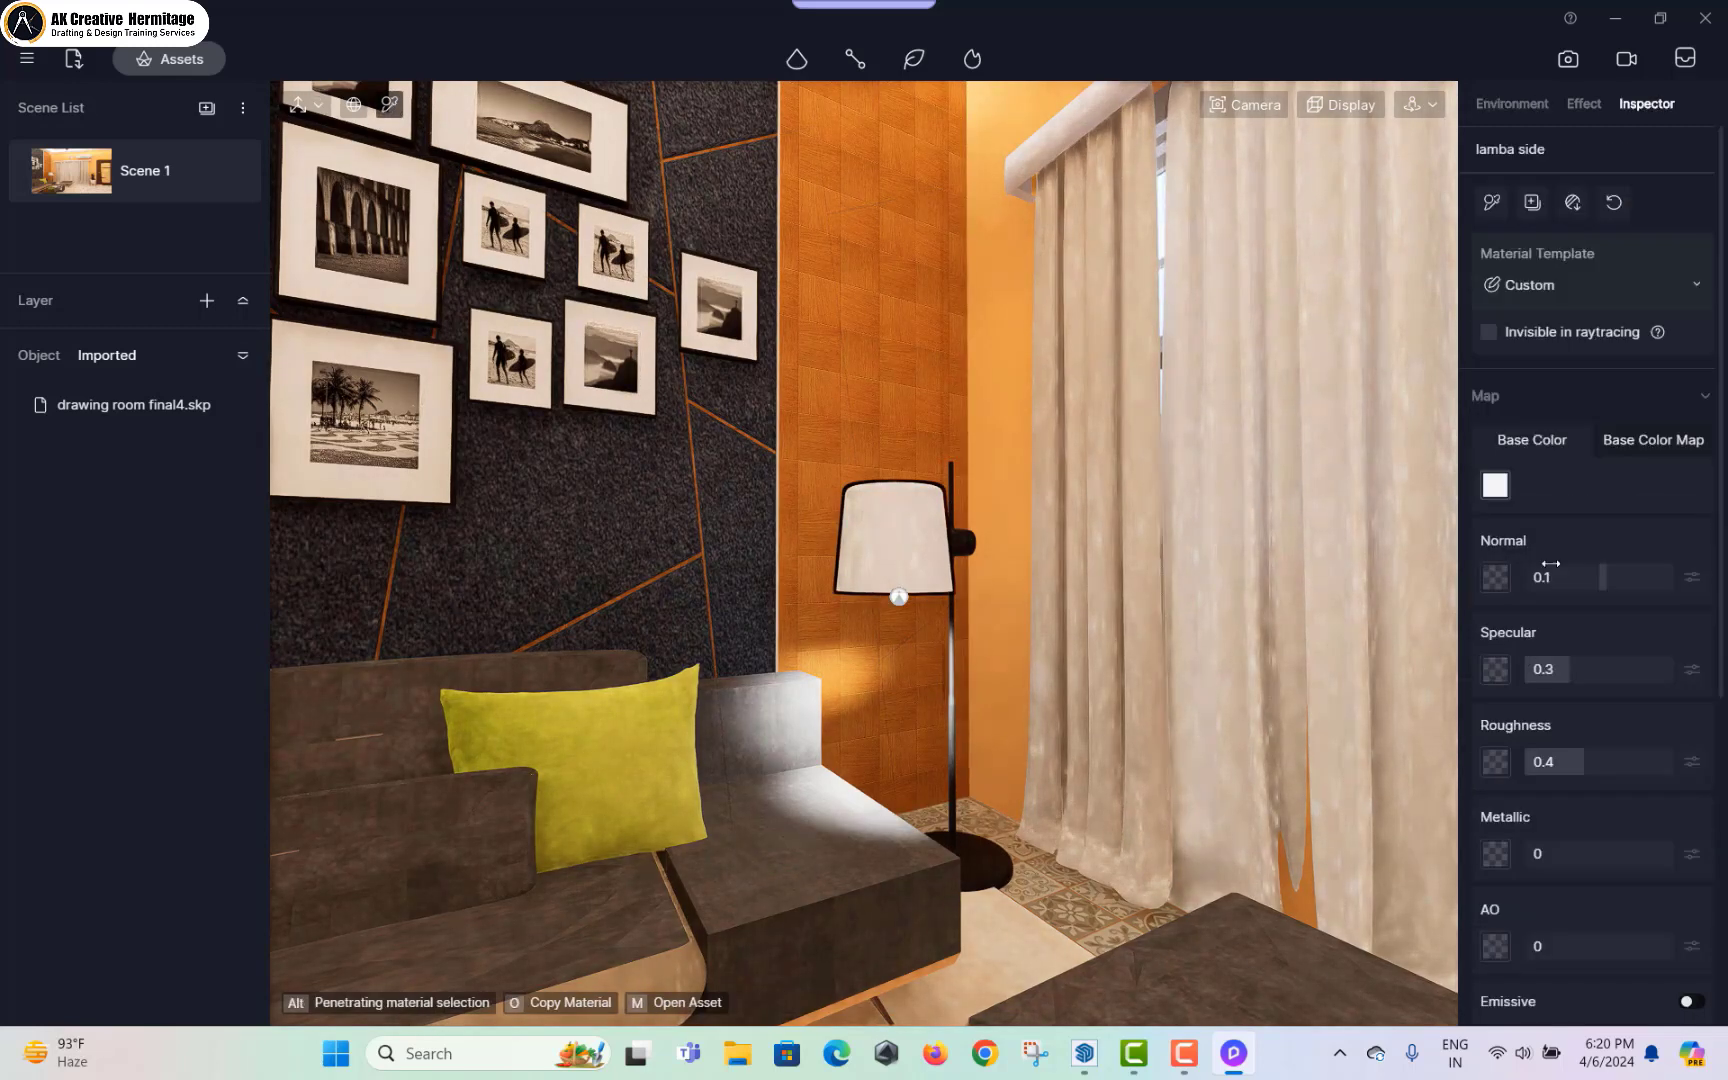
scroll(1657, 745, "down", 2)
left_click(1691, 786)
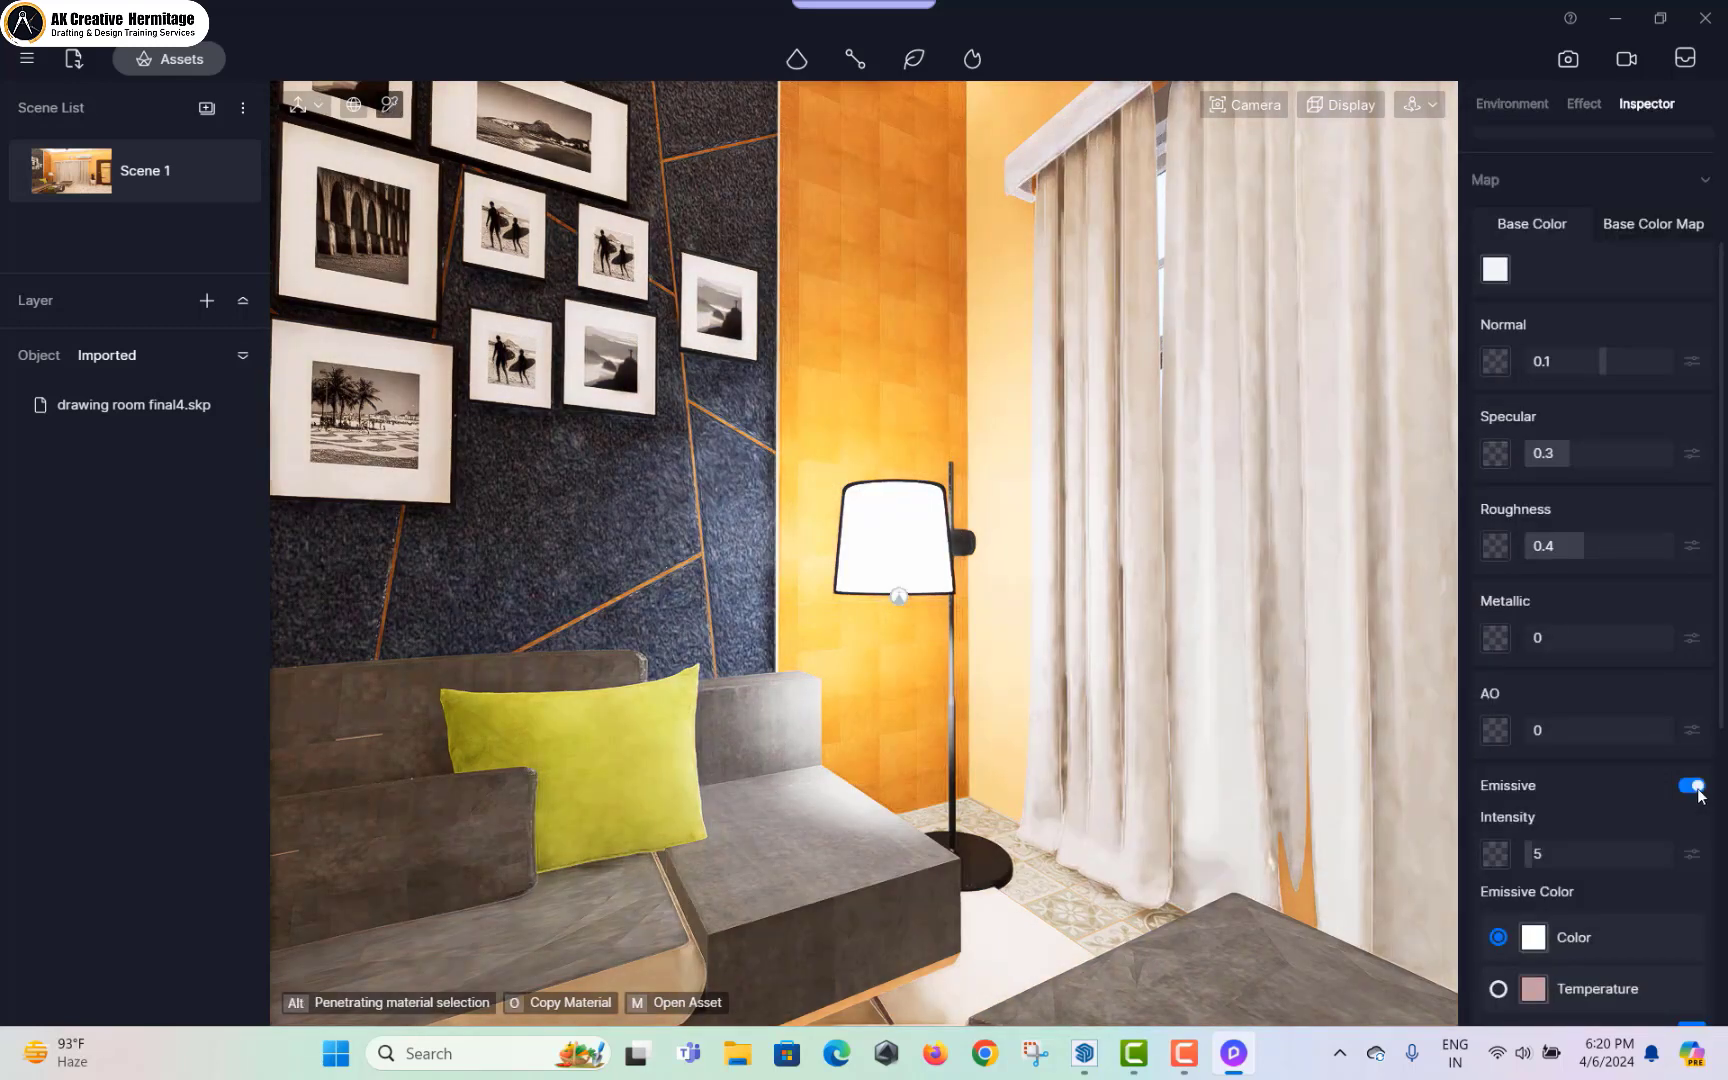
left_click_drag(1548, 1022, 1525, 1022)
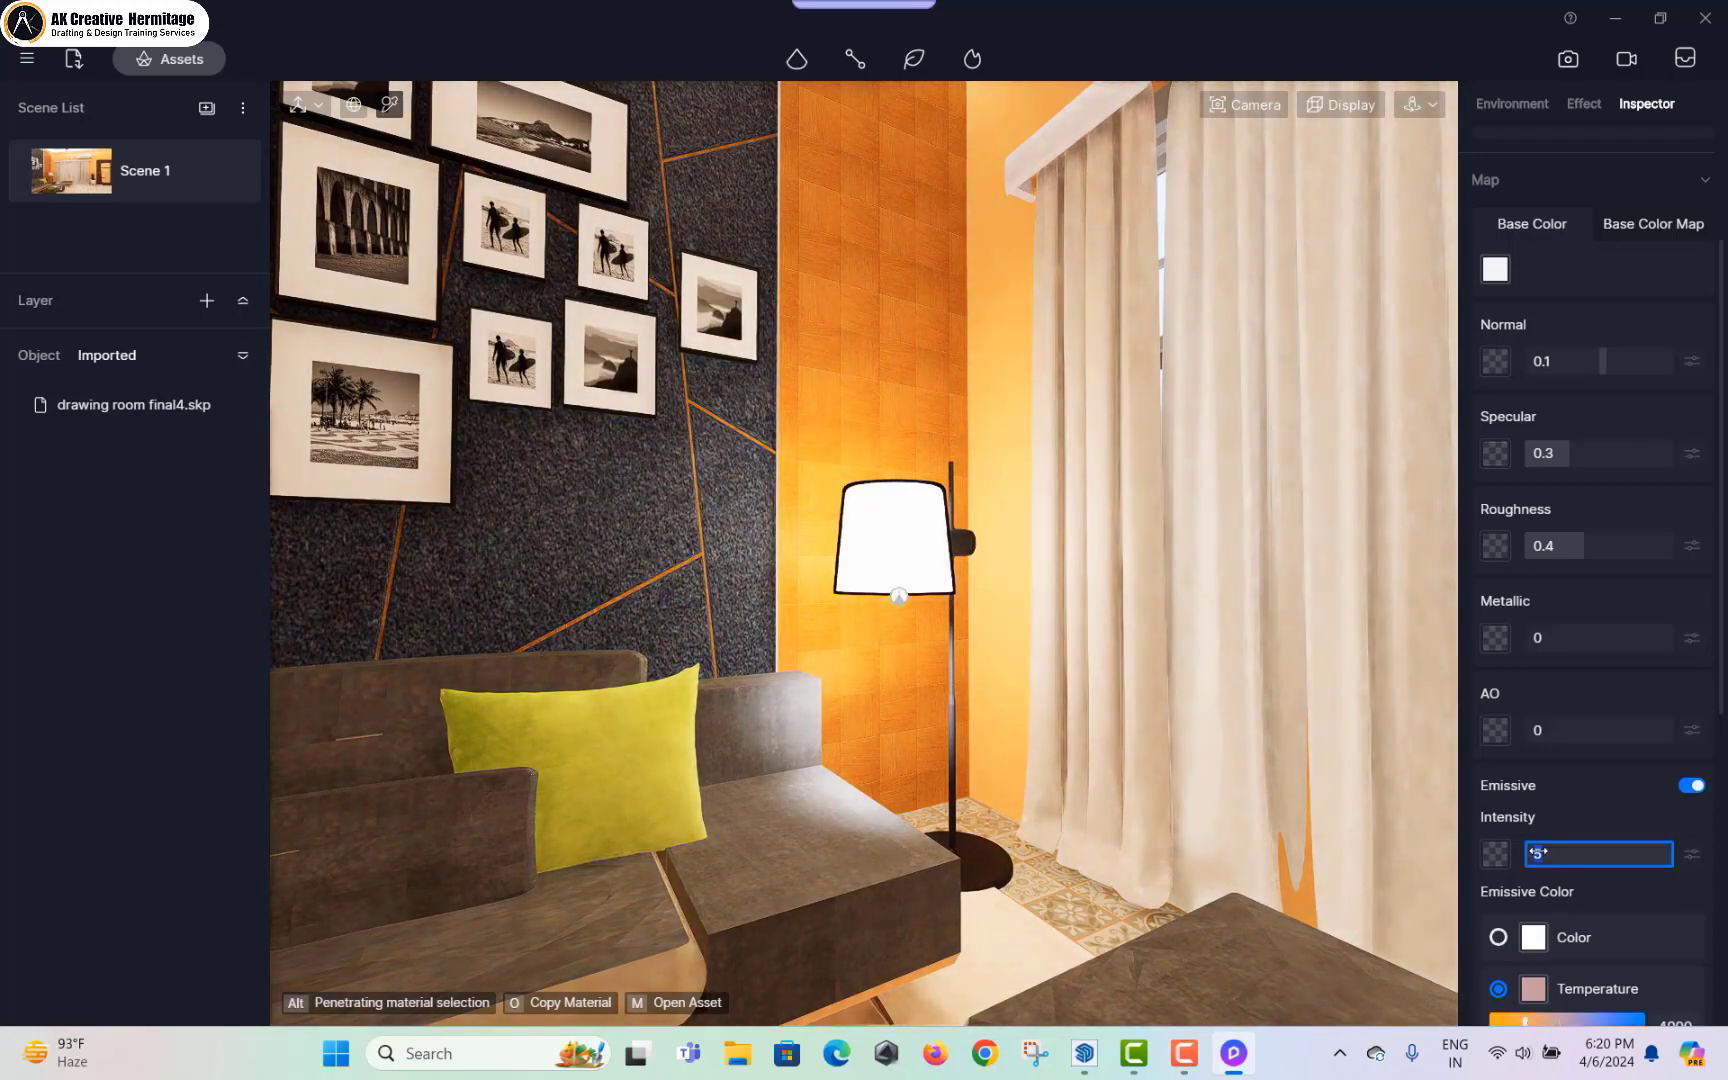
type("1")
key("Return")
scroll(998, 540, "down", 3)
key("Escape")
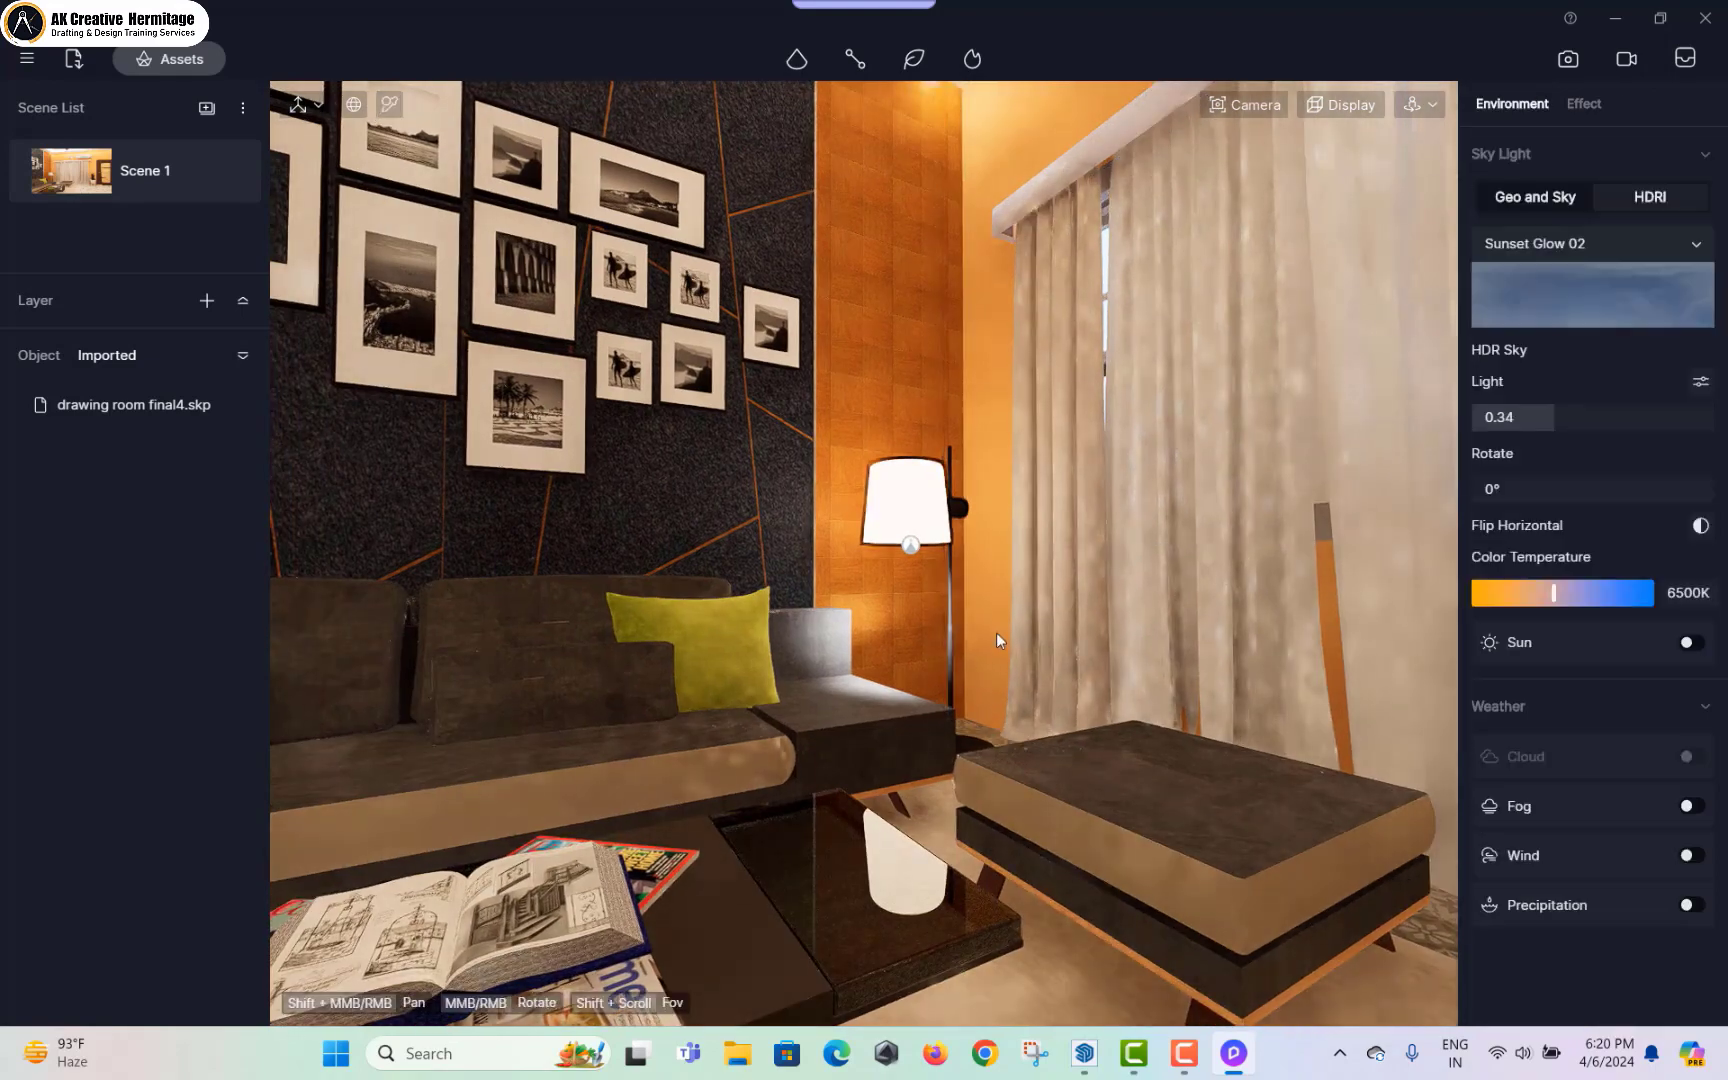
Step: Pick the Wood Floor Parquet material on the thin strips of the picture wall and turn on its emissive option
scroll(1000, 740, "down", 5)
left_click(1003, 869)
mouse_move(1048, 625)
middle_mouse_down()
mouse_move(1152, 670)
mouse_move(1092, 686)
mouse_move(1083, 490)
mouse_move(1002, 562)
mouse_move(973, 667)
middle_mouse_up()
scroll(600, 405, "up", 5)
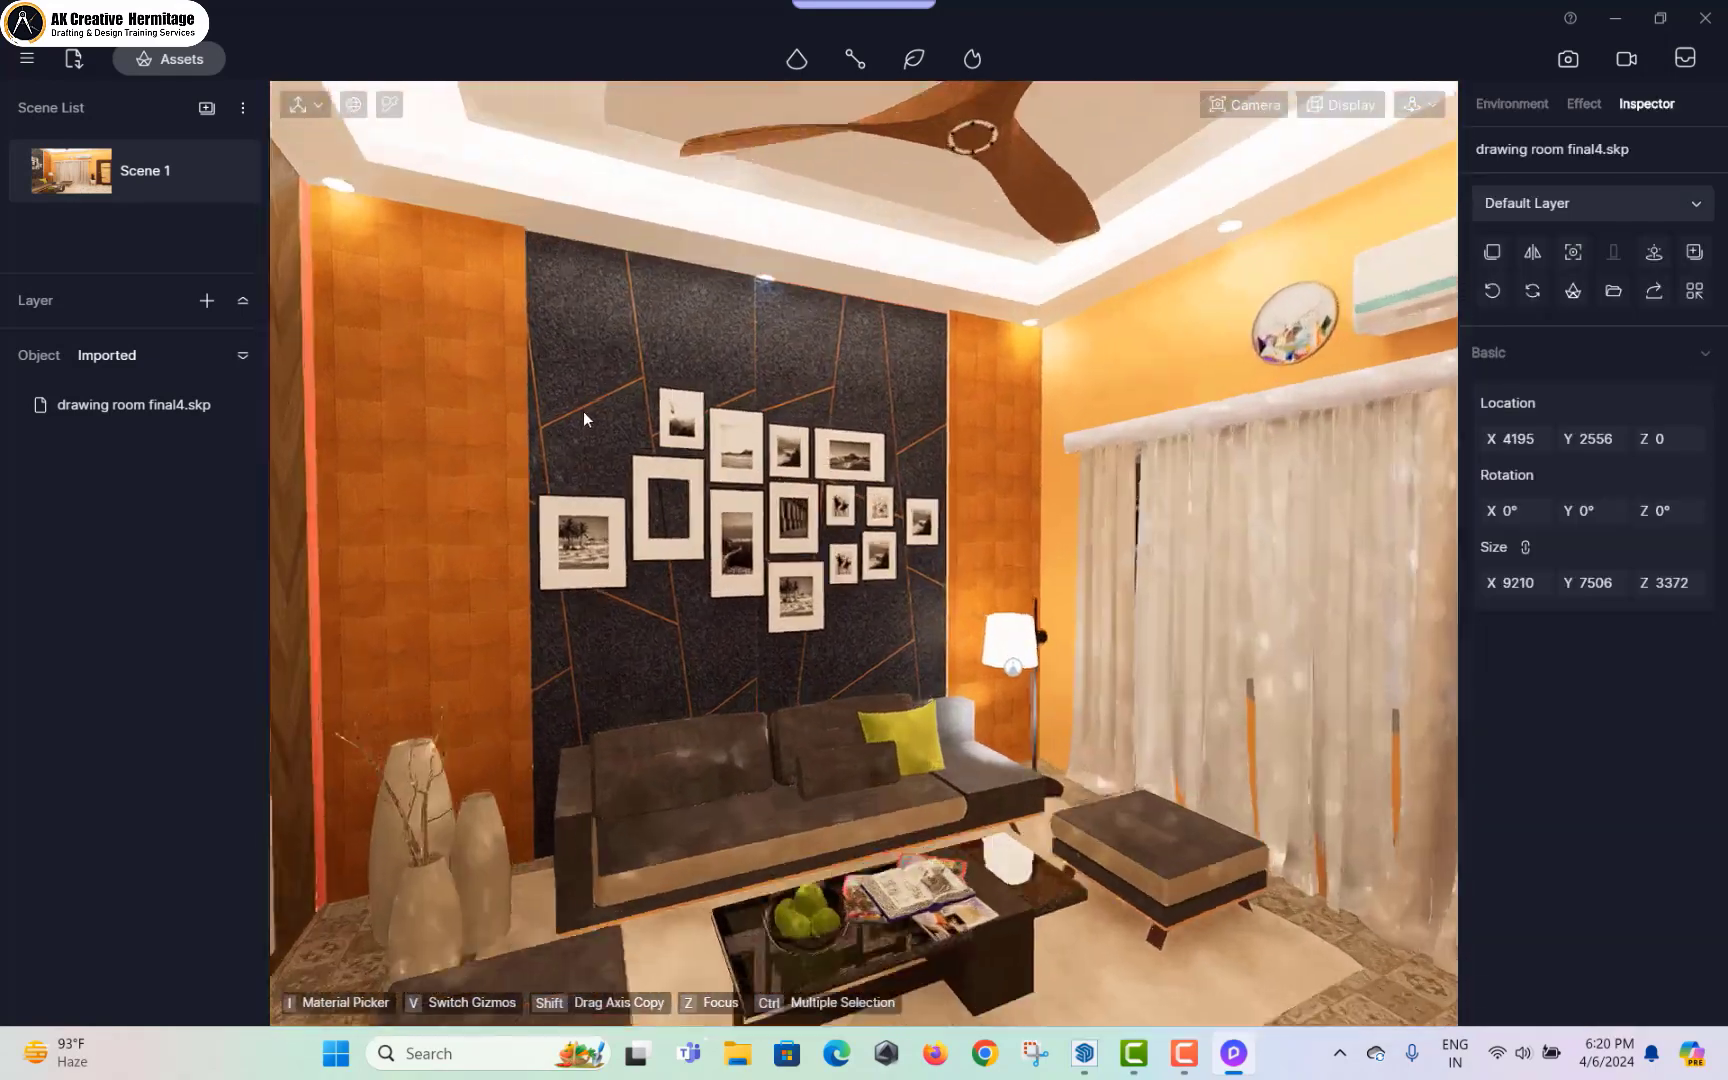
middle_click_drag(516, 377, 490, 467)
scroll(651, 415, "up", 3)
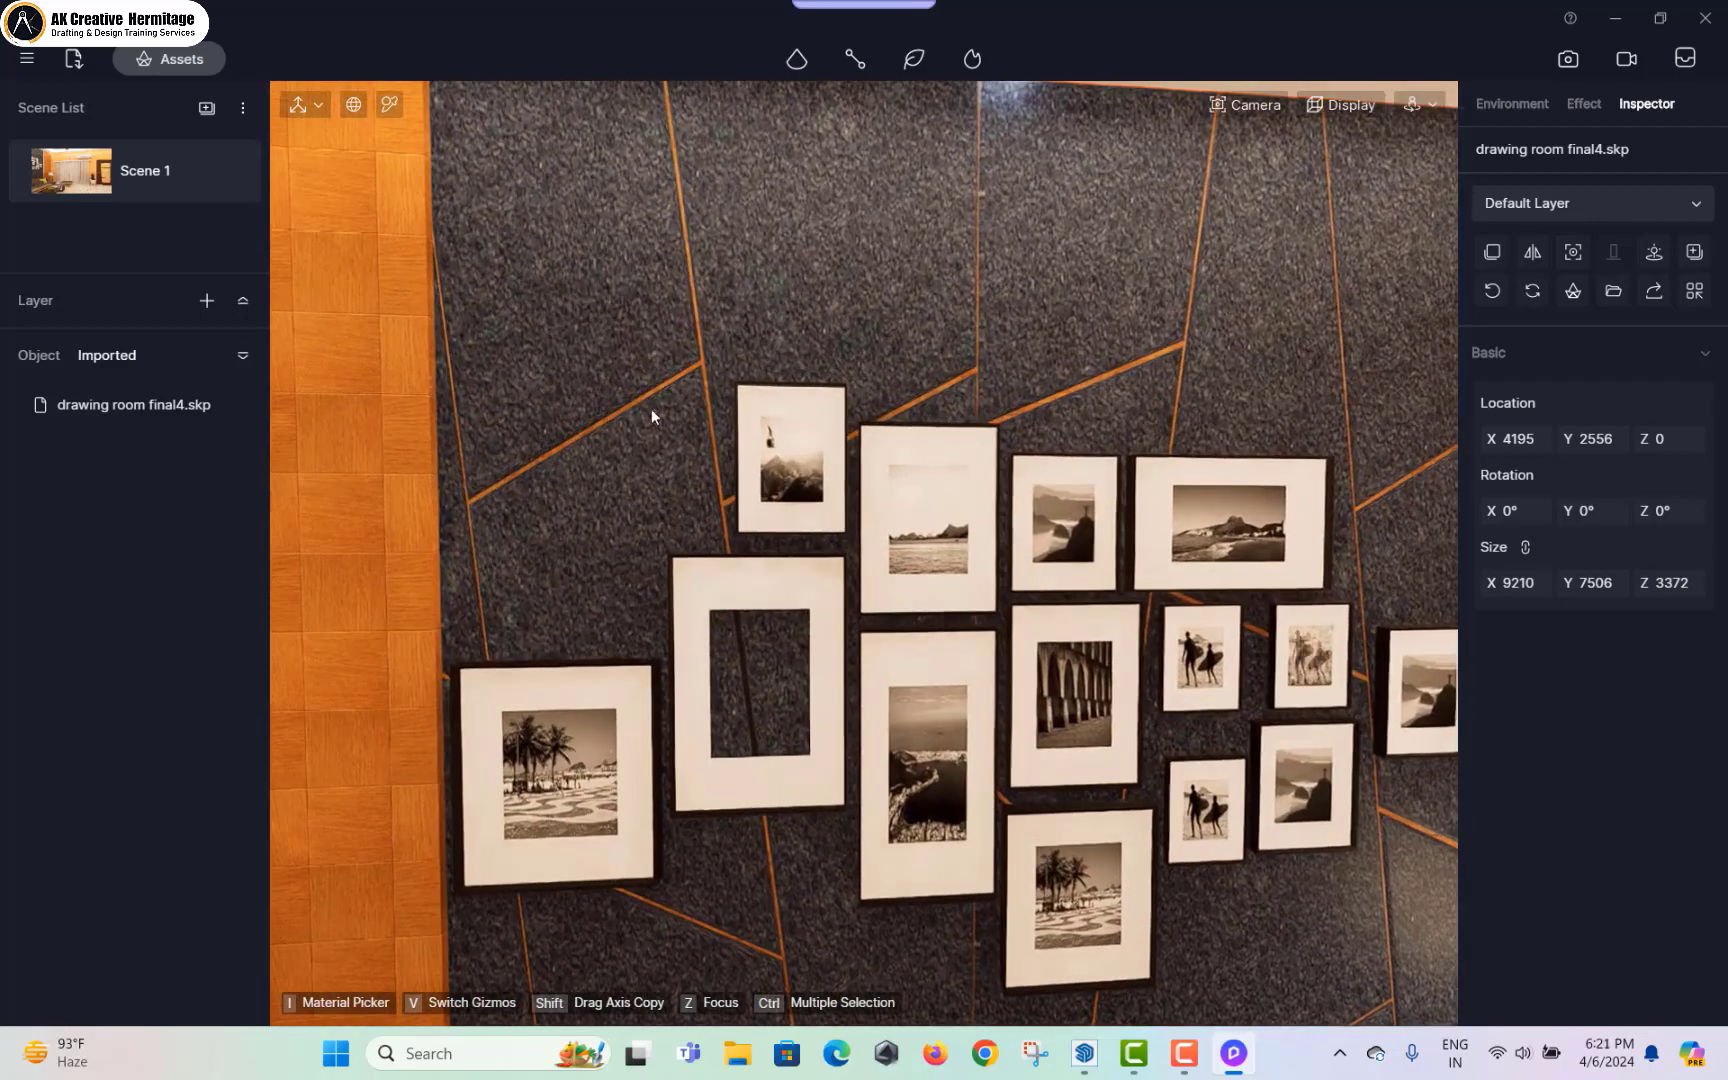
left_click(398, 101)
scroll(706, 361, "up", 8)
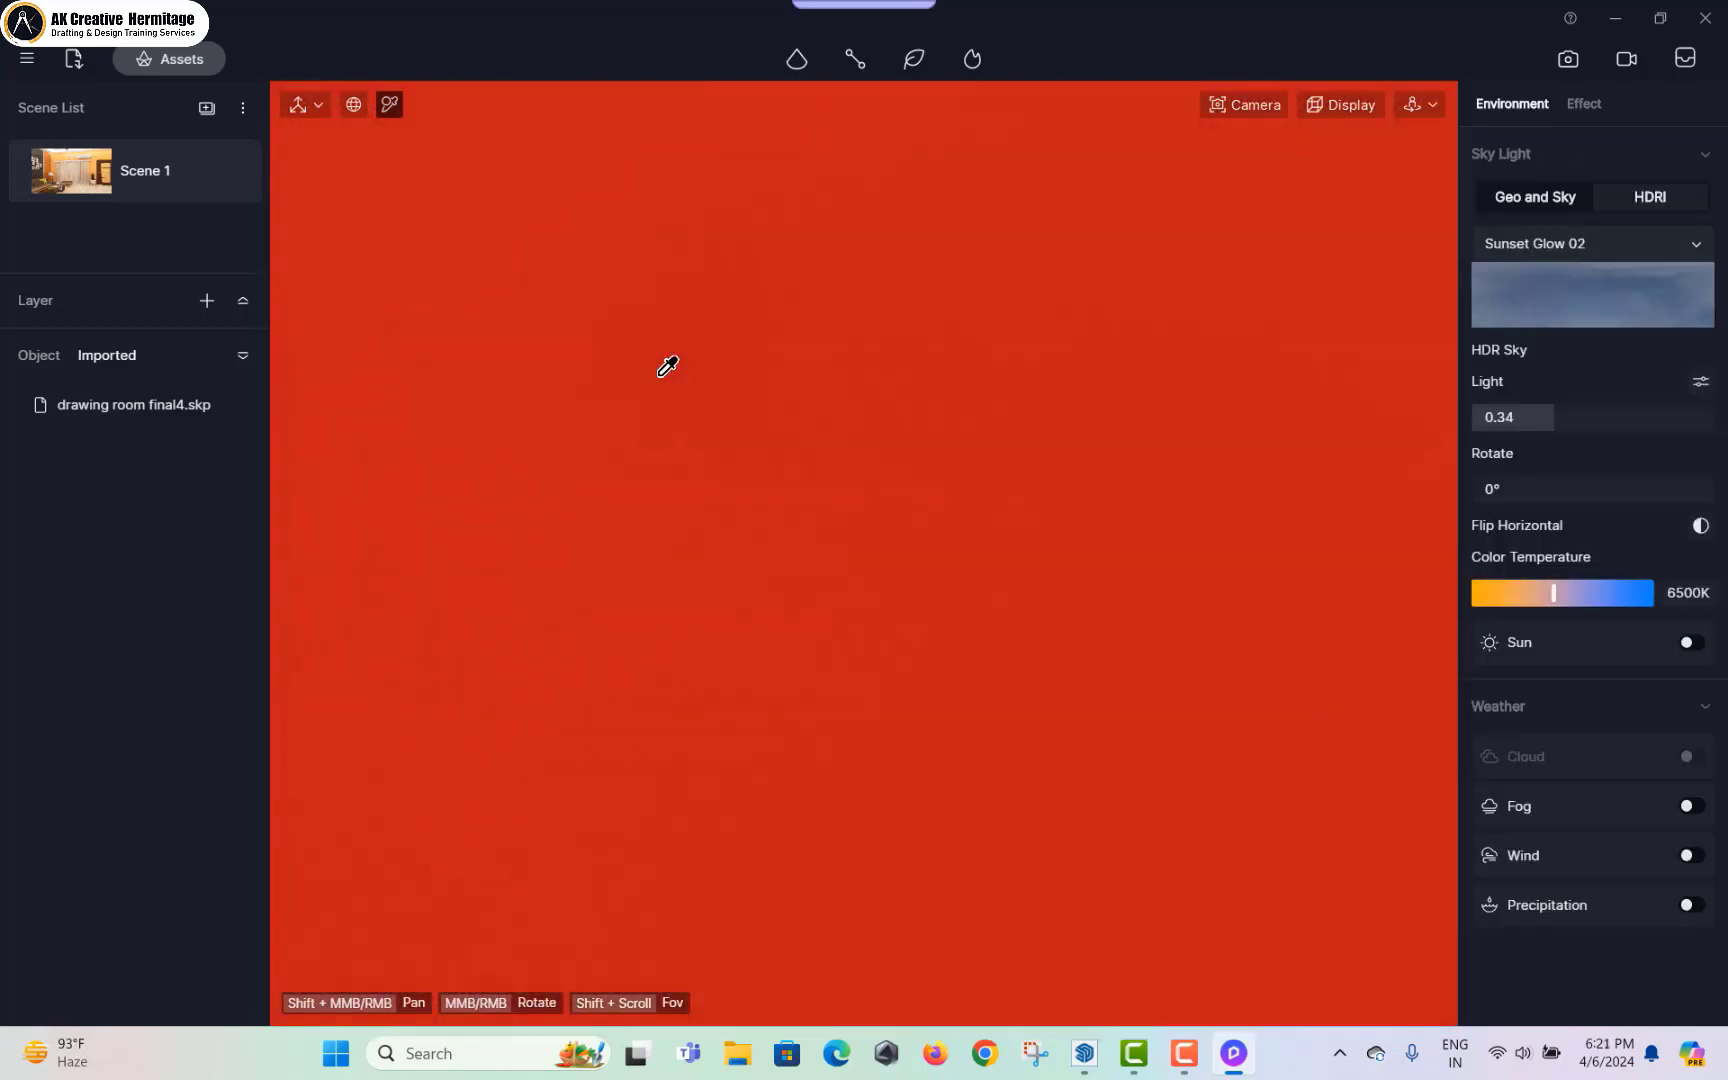
scroll(667, 366, "down", 5)
left_click(666, 381)
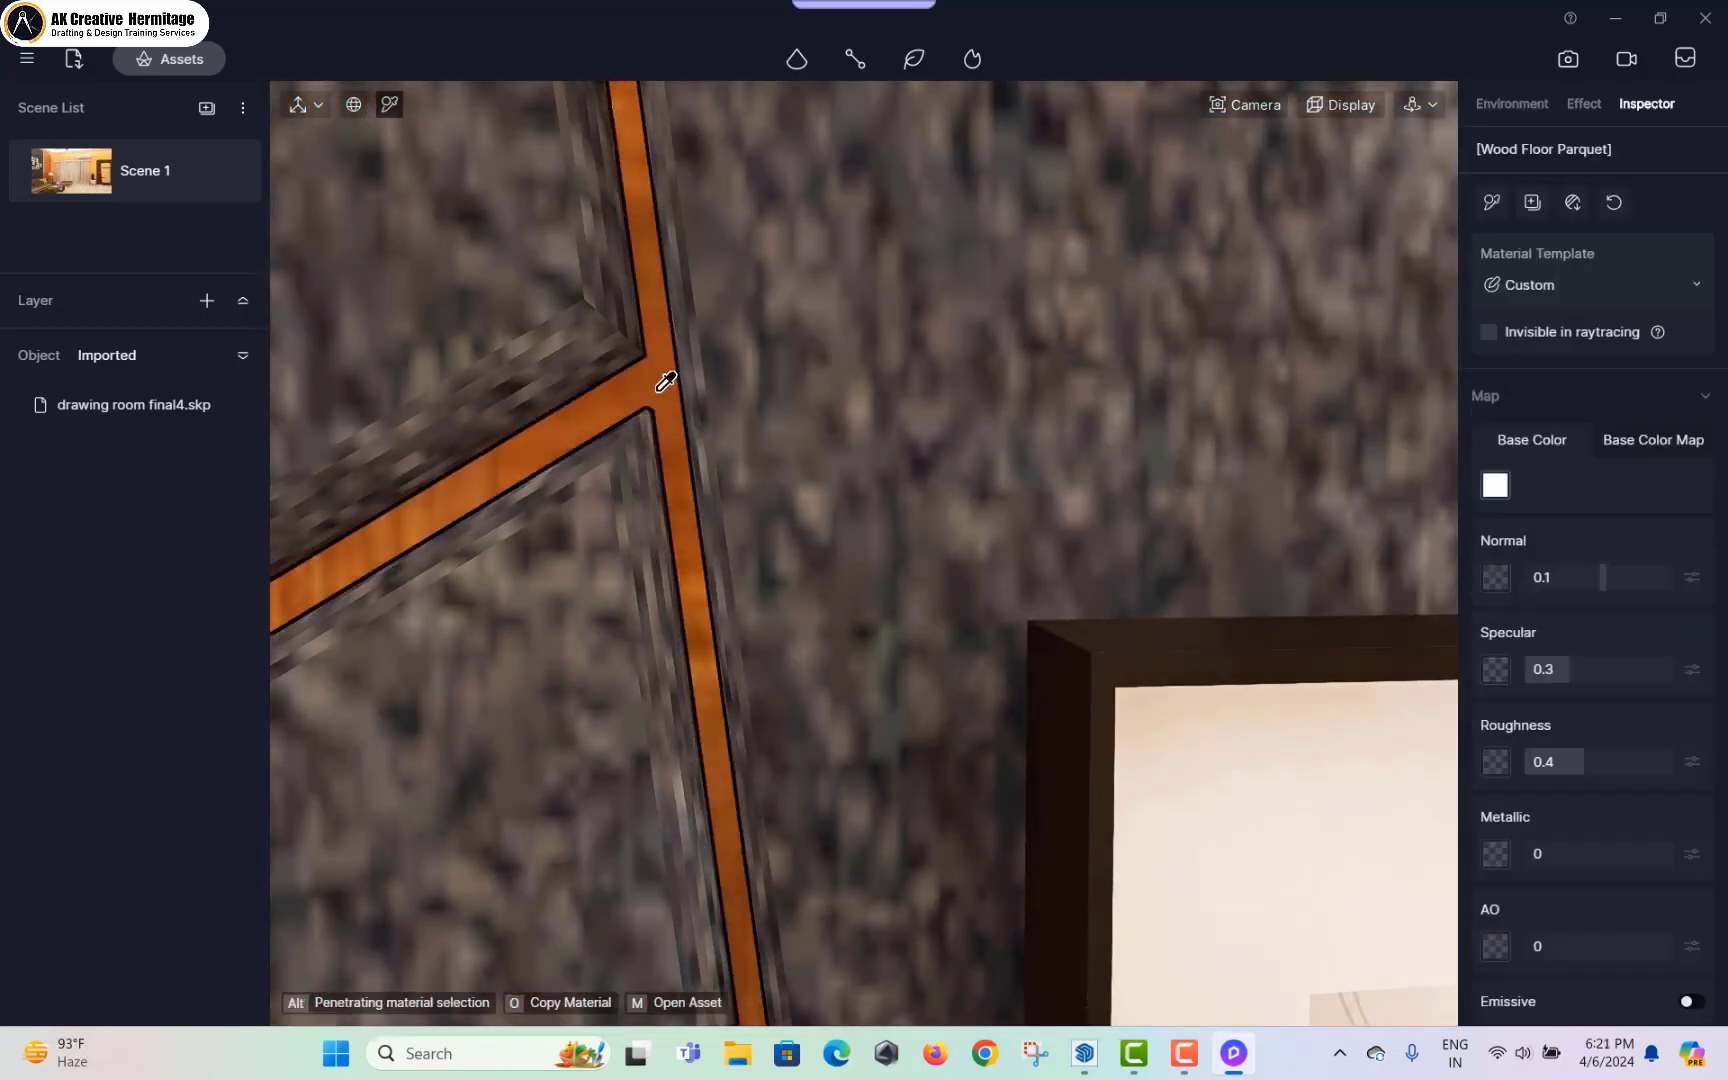
scroll(1696, 792, "down", 3)
left_click(1688, 787)
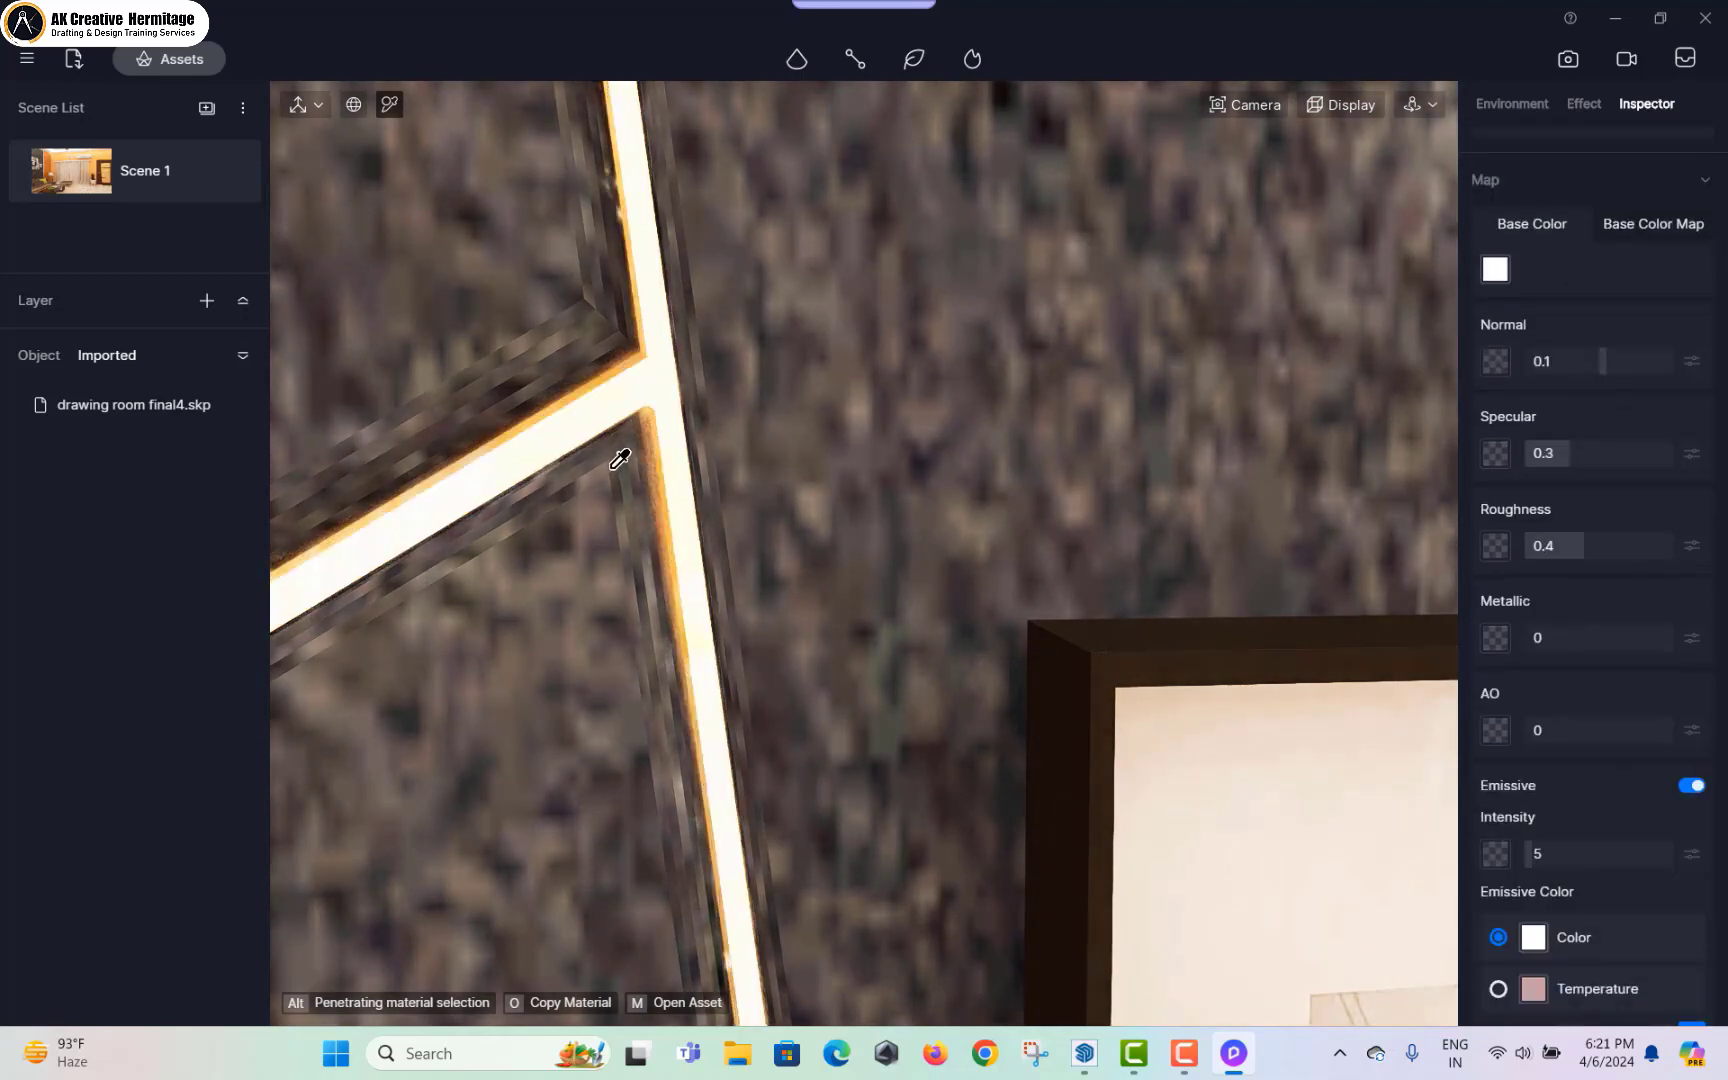
scroll(733, 417, "down", 10)
scroll(1150, 678, "down", 3)
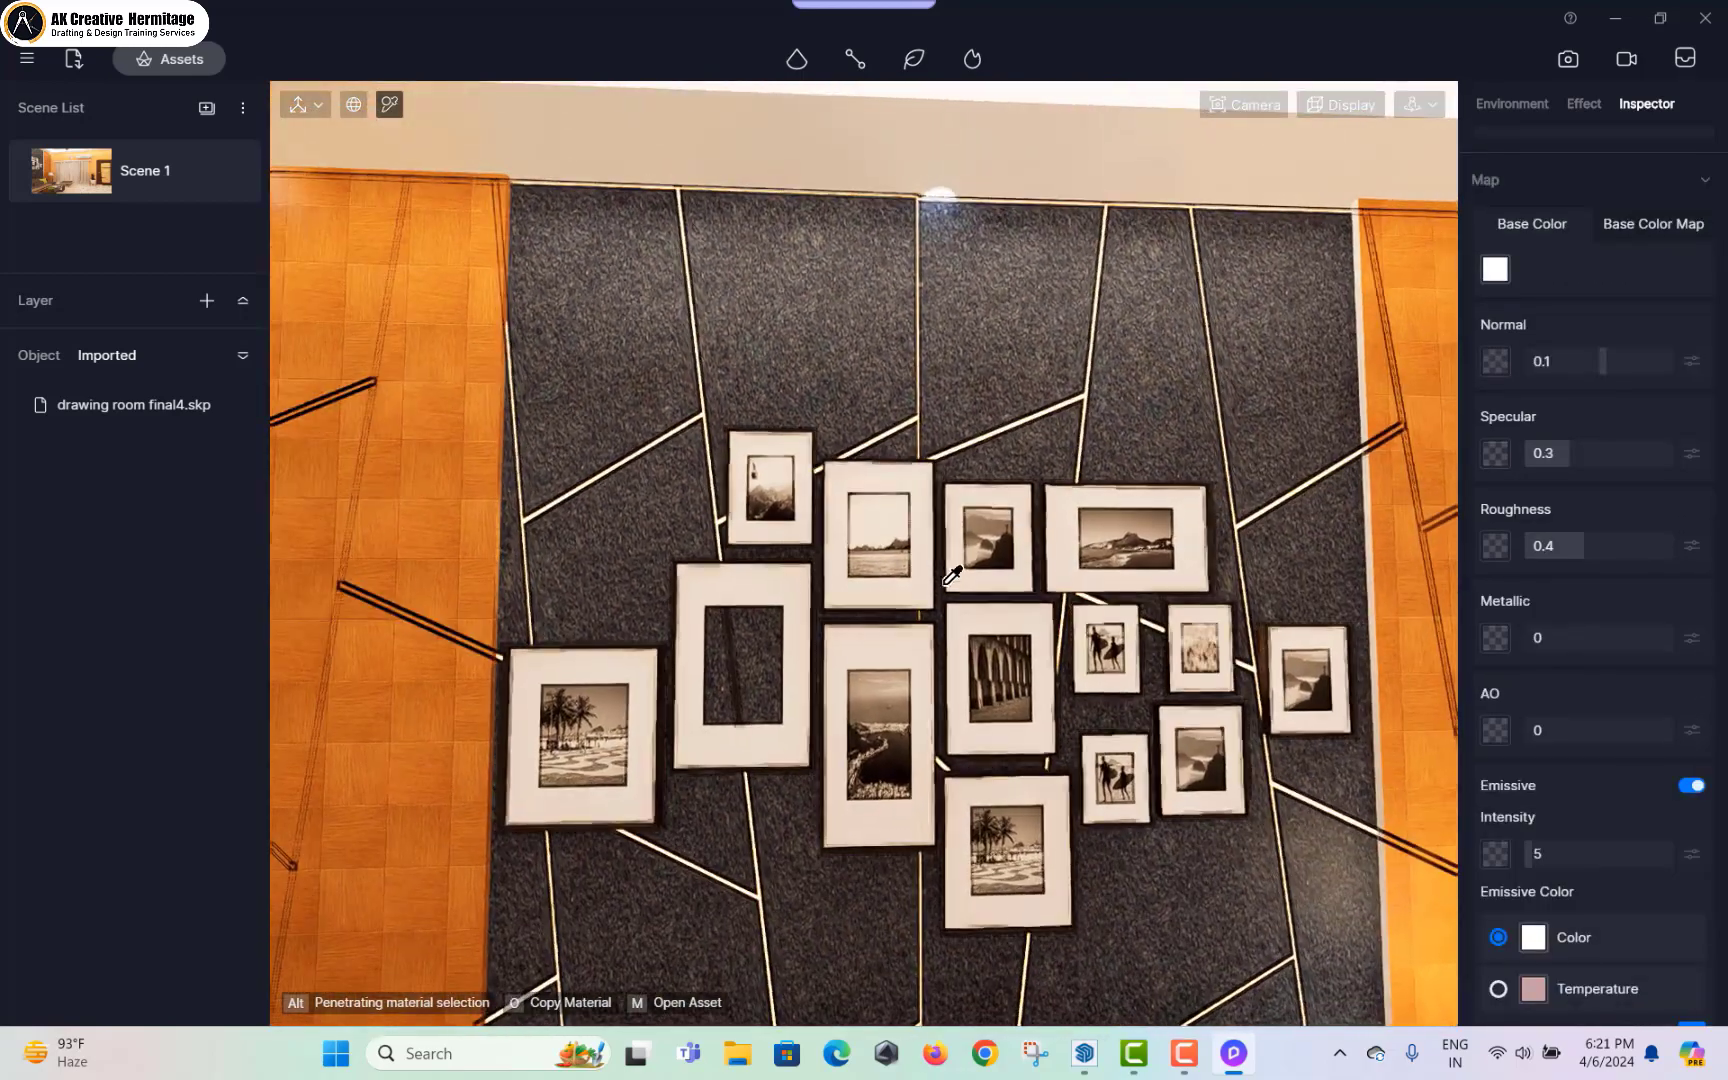
left_click(655, 368)
scroll(811, 528, "down", 3)
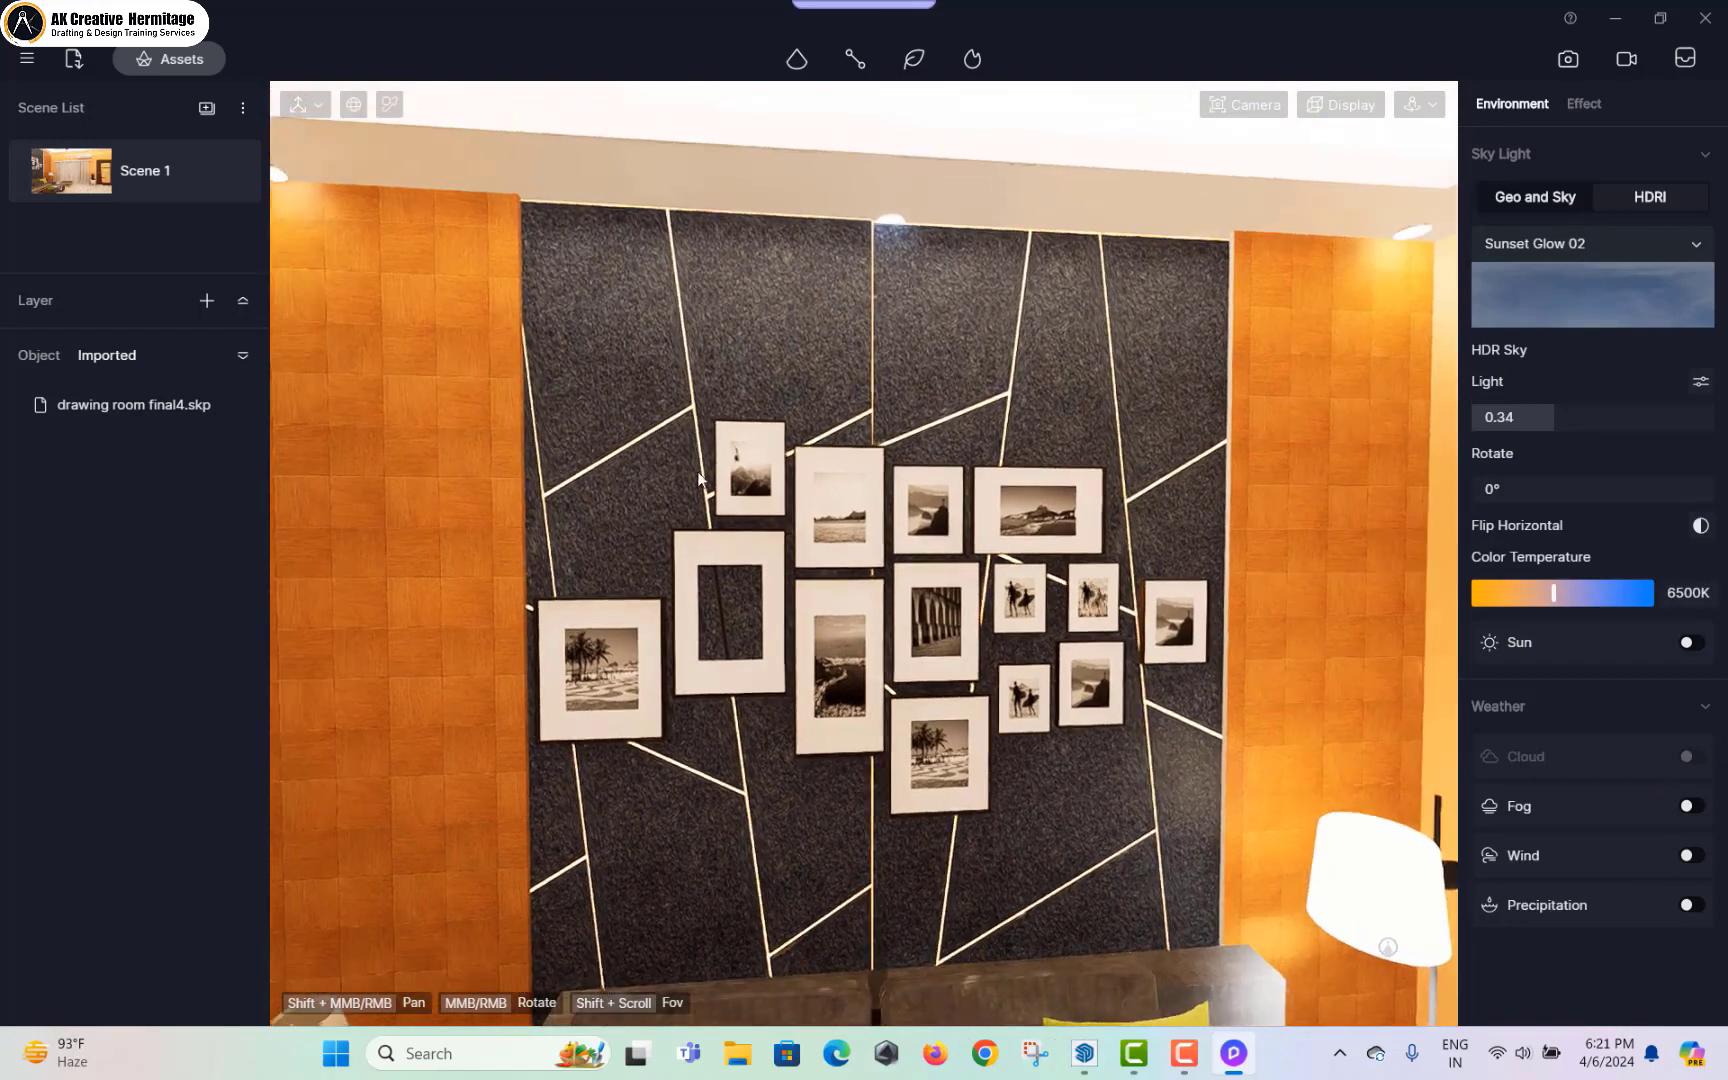
Step: Try Beige Grid Polished Tile from the Ceramic Tile materials on the picture wall, replace it with Beige Marble Porcelain, and close the library
middle_click_drag(811, 528, 733, 435)
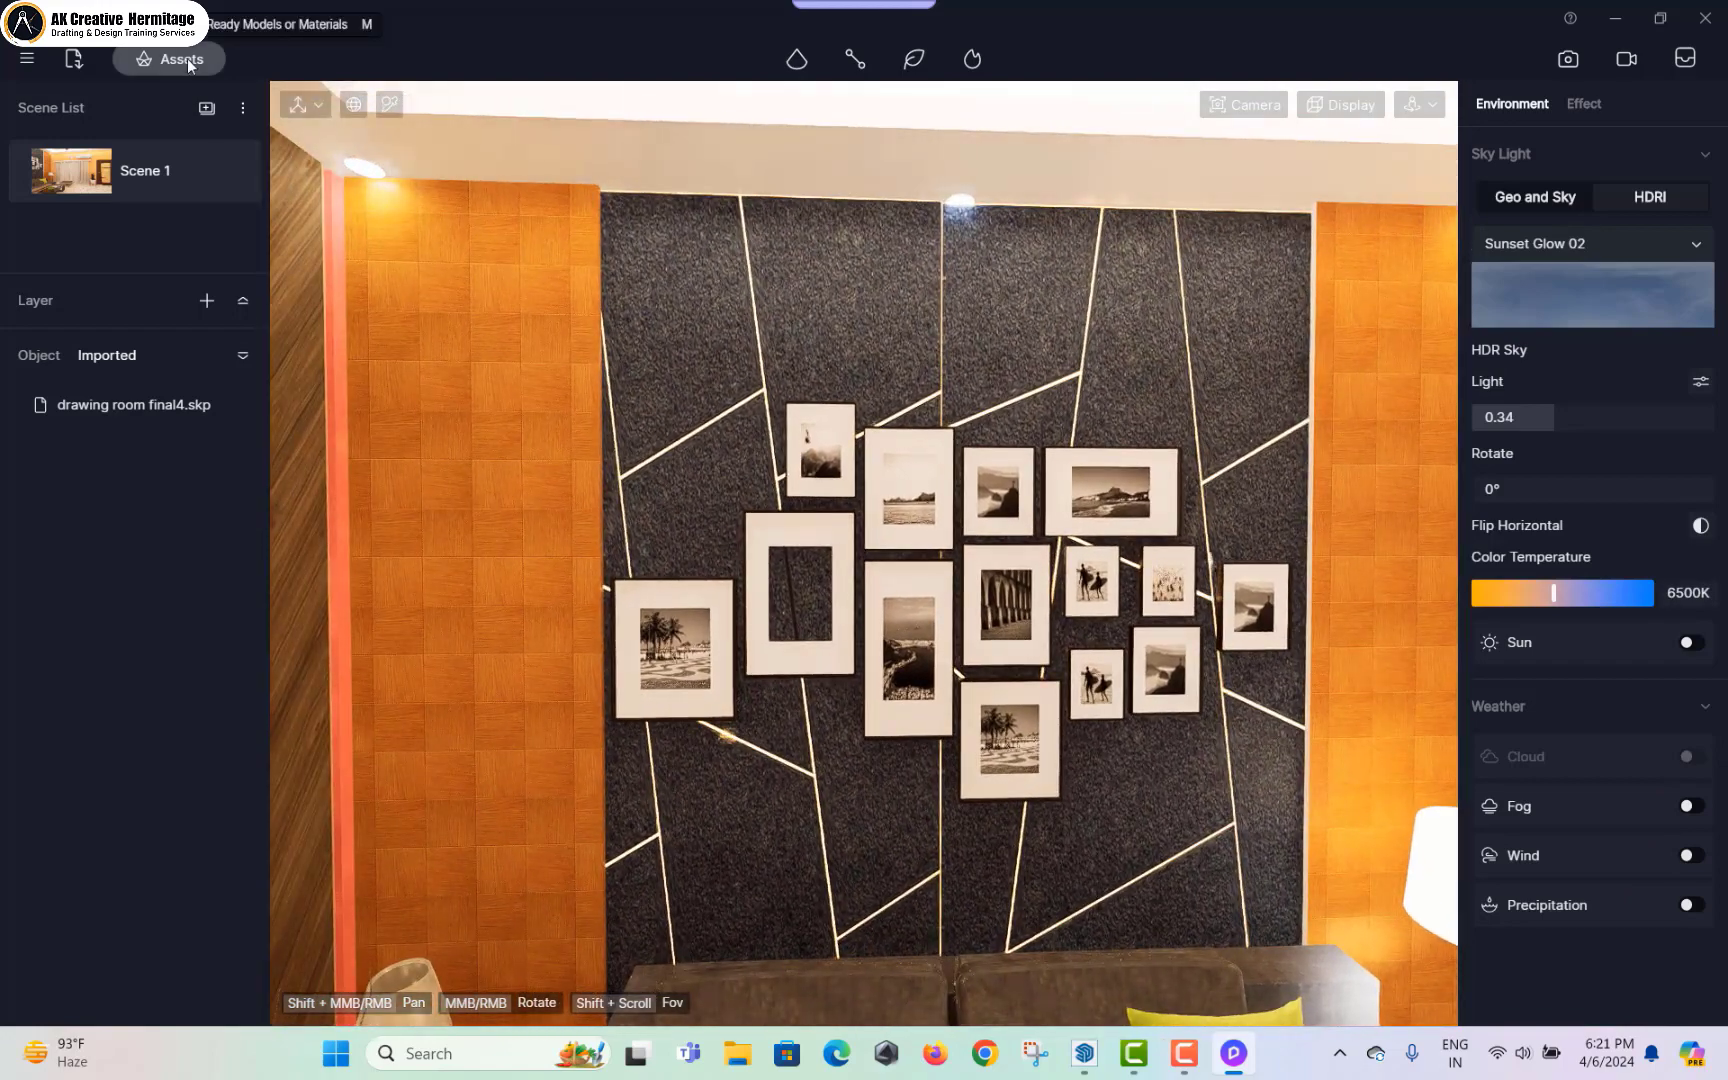
left_click(197, 61)
scroll(400, 600, "down", 5)
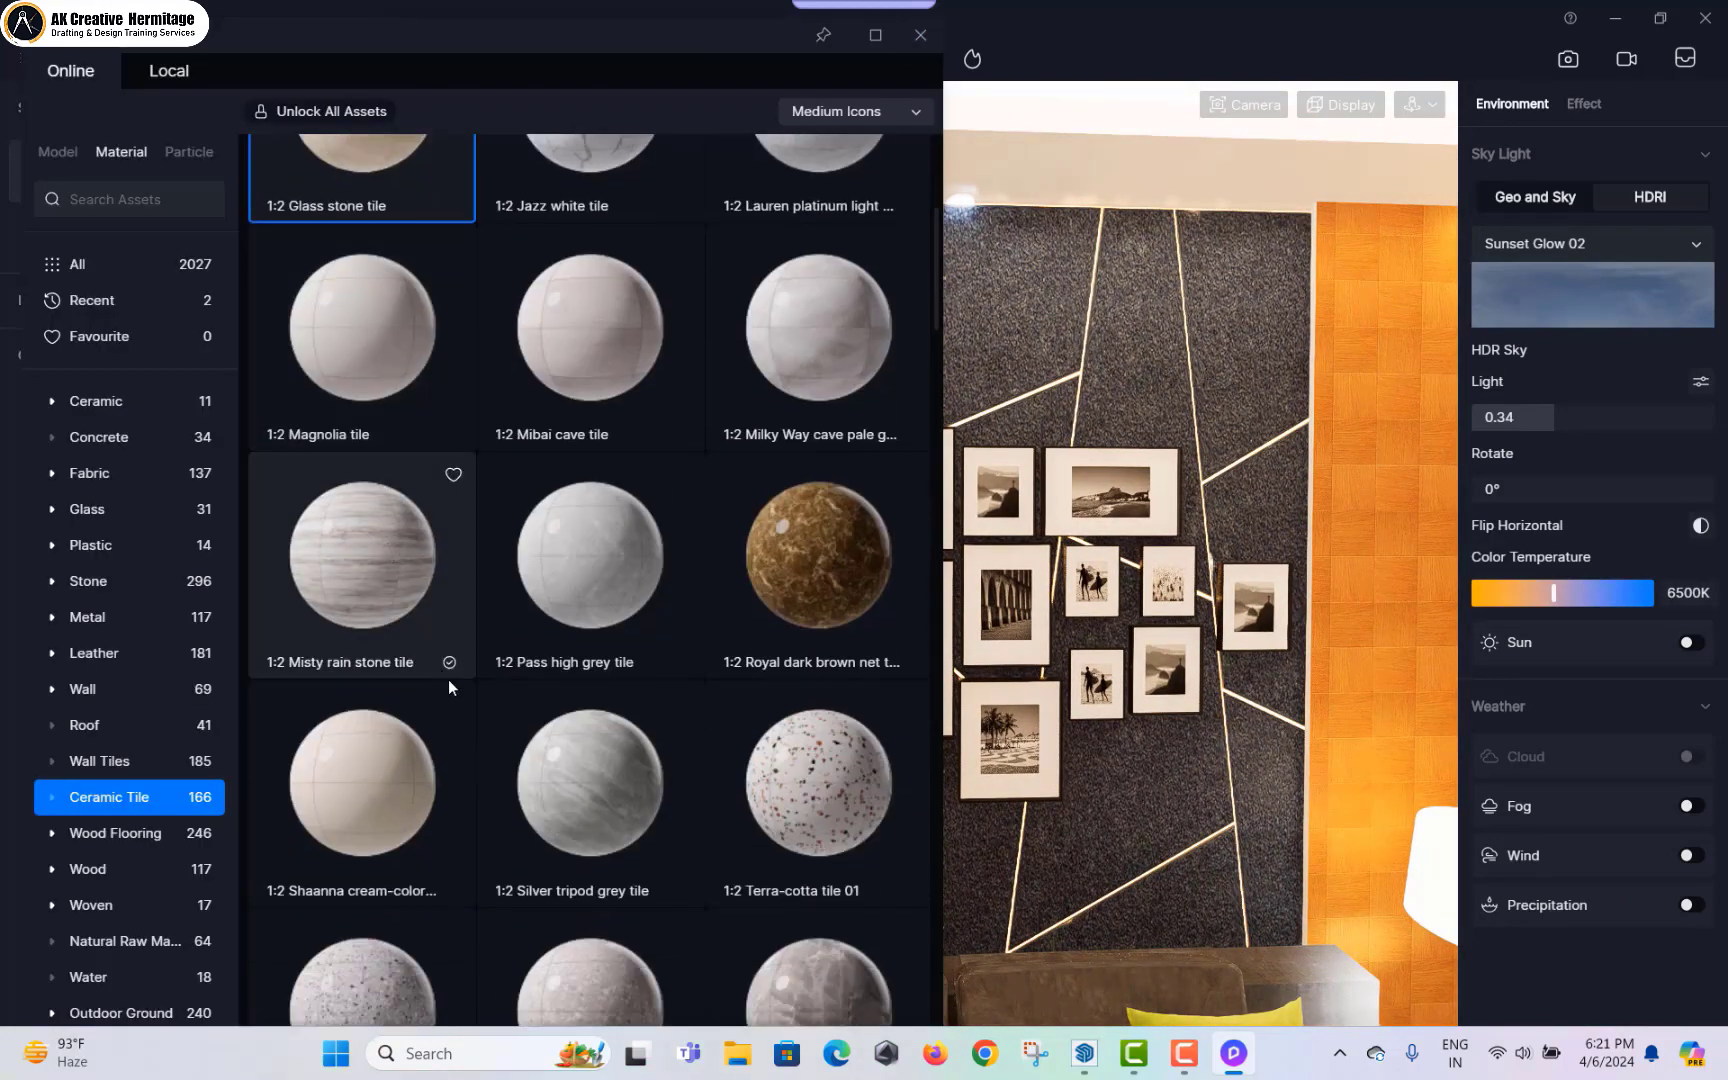
scroll(527, 677, "down", 2)
left_click_drag(818, 765, 1061, 386)
scroll(560, 700, "down", 4)
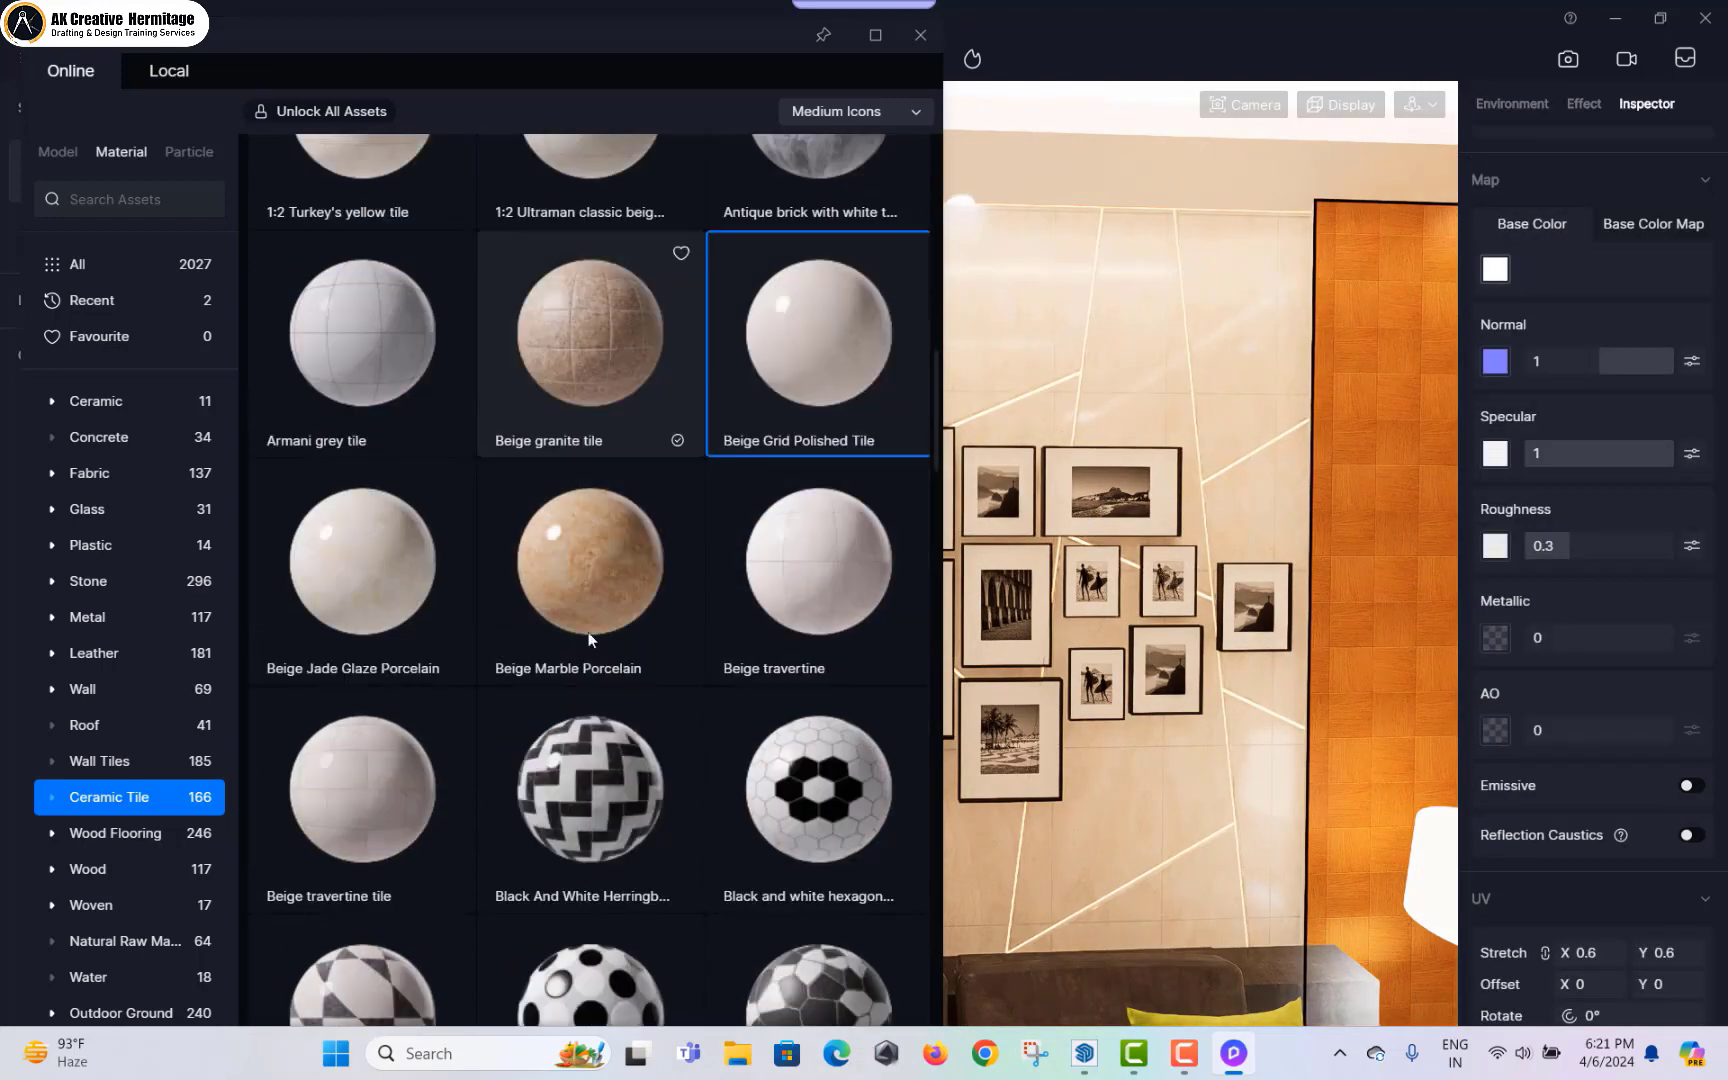
left_click(601, 572)
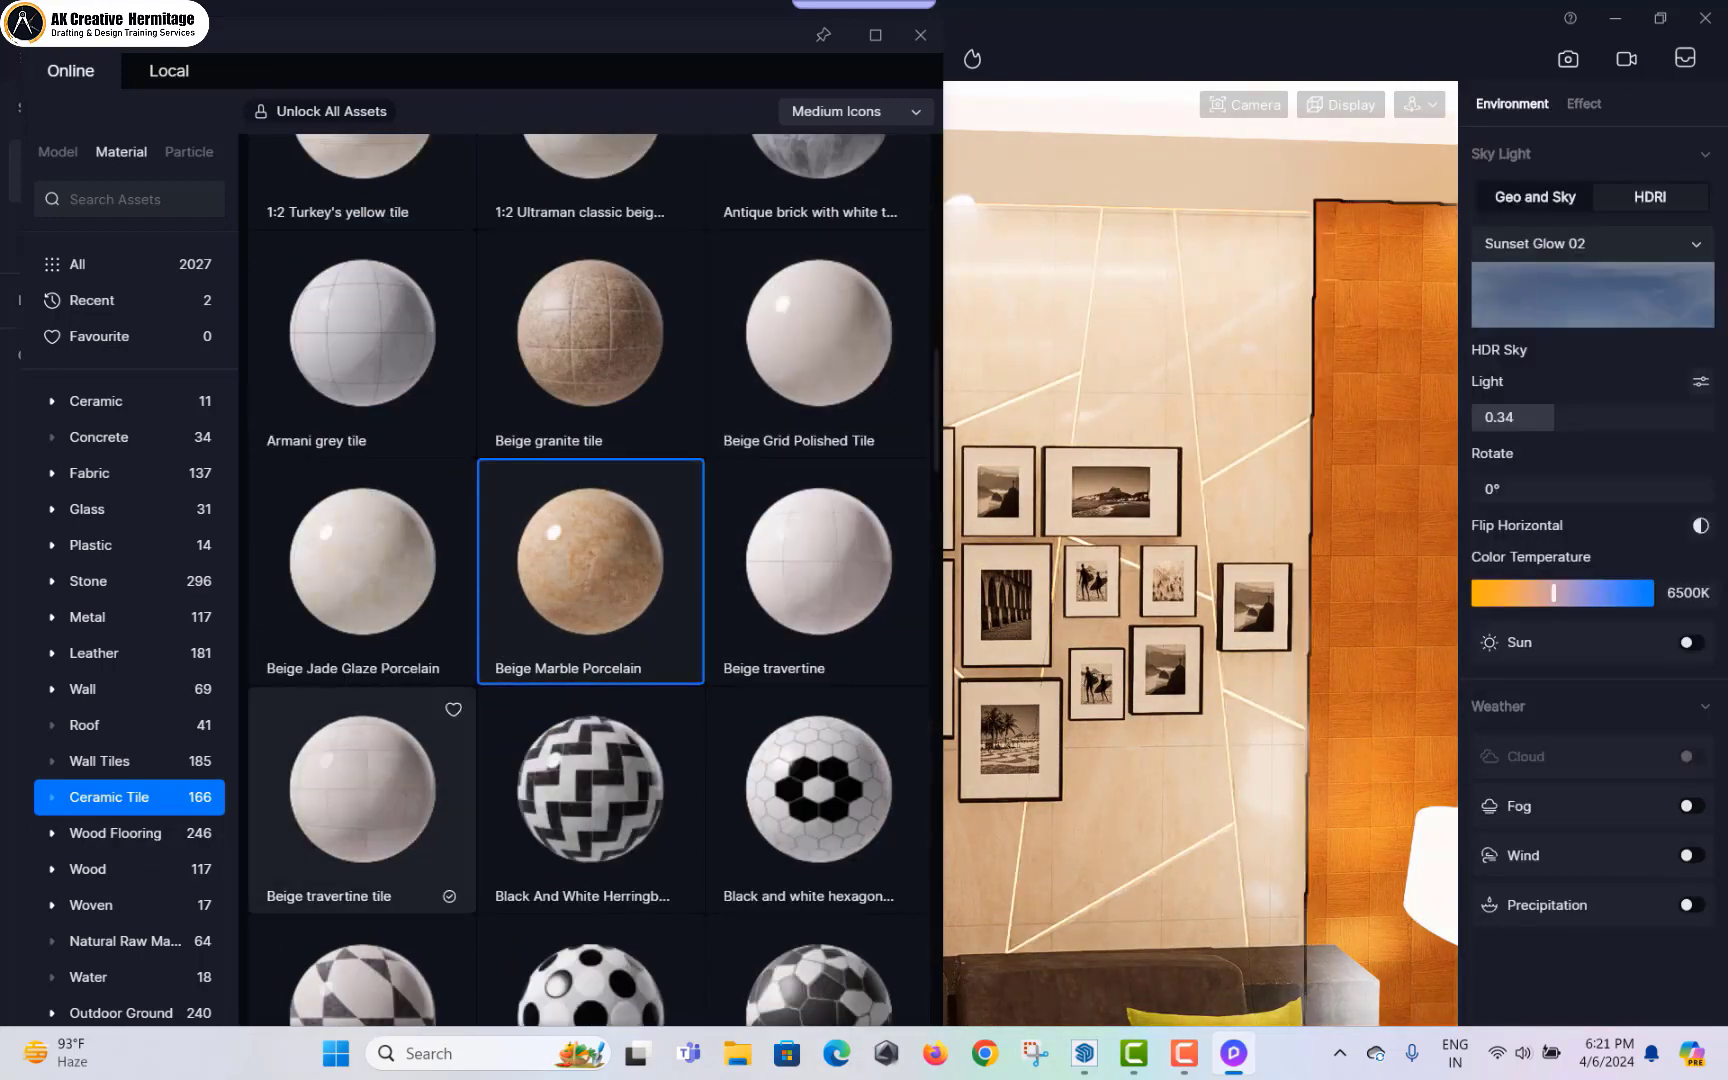
left_click_drag(595, 565, 990, 205)
left_click(919, 37)
right_click_drag(676, 514, 599, 436)
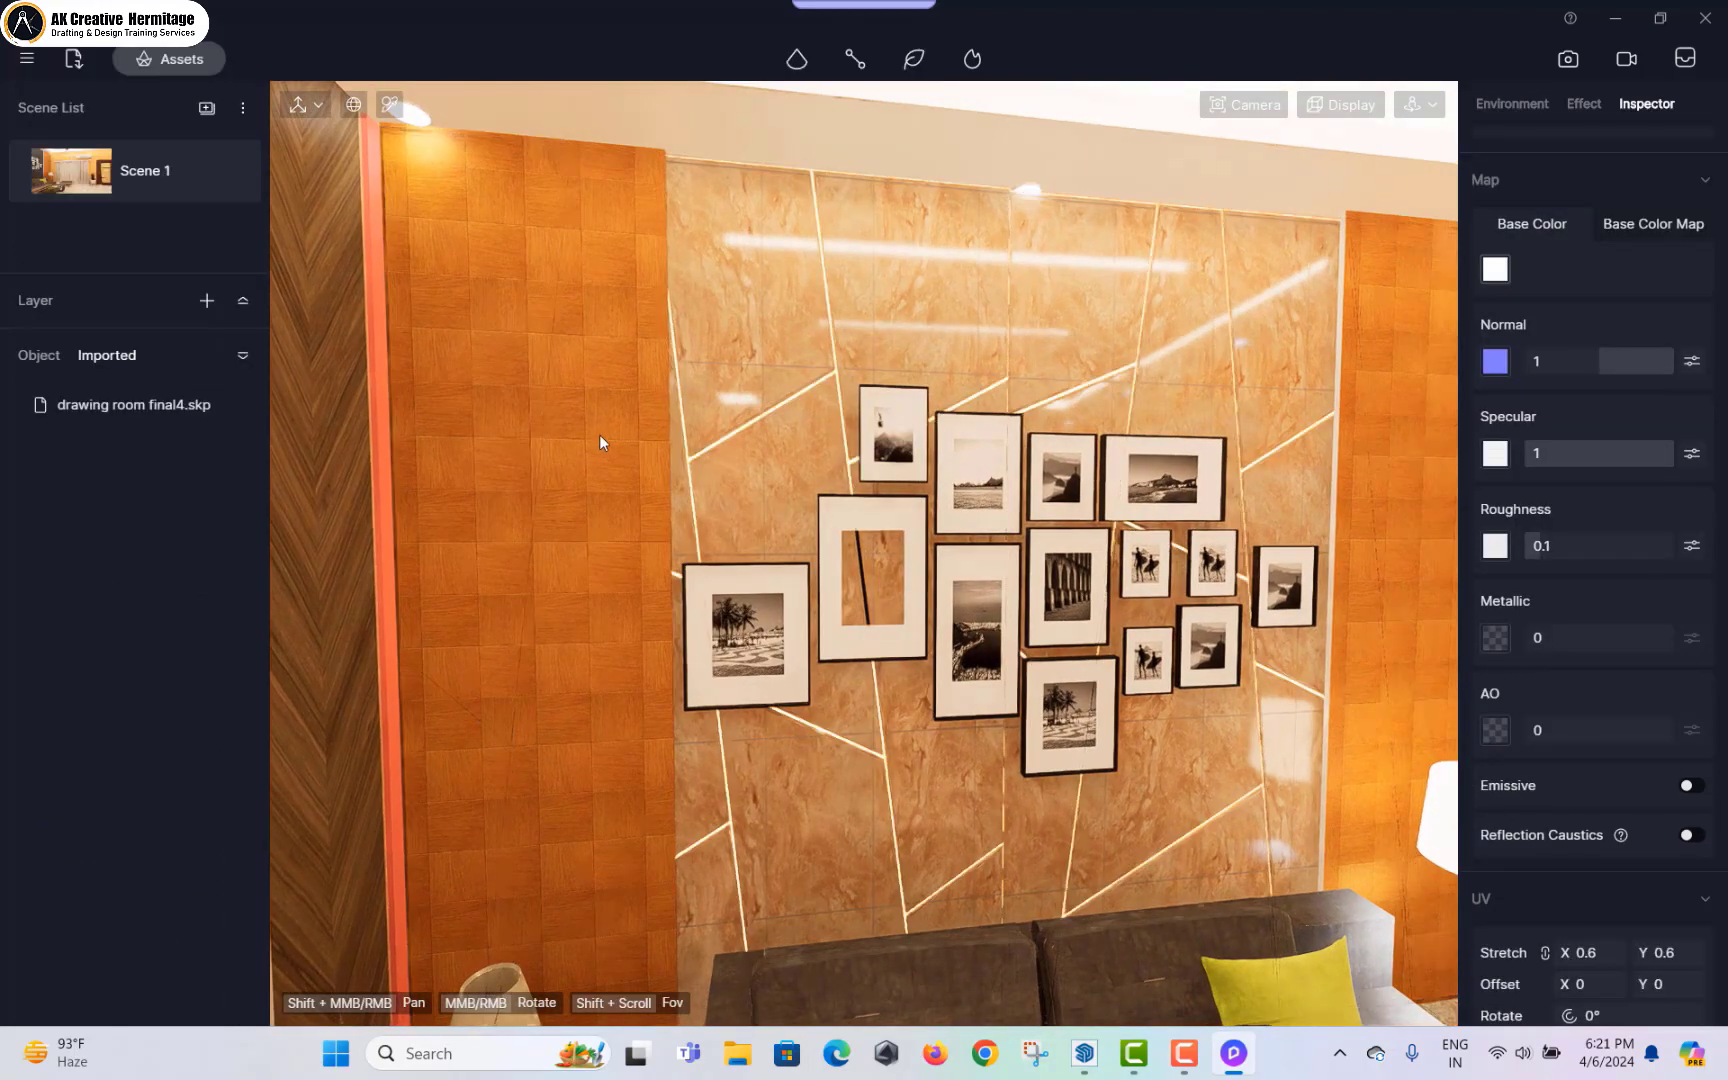
middle_click_drag(662, 468, 514, 435)
middle_click_drag(620, 417, 666, 441, "shift")
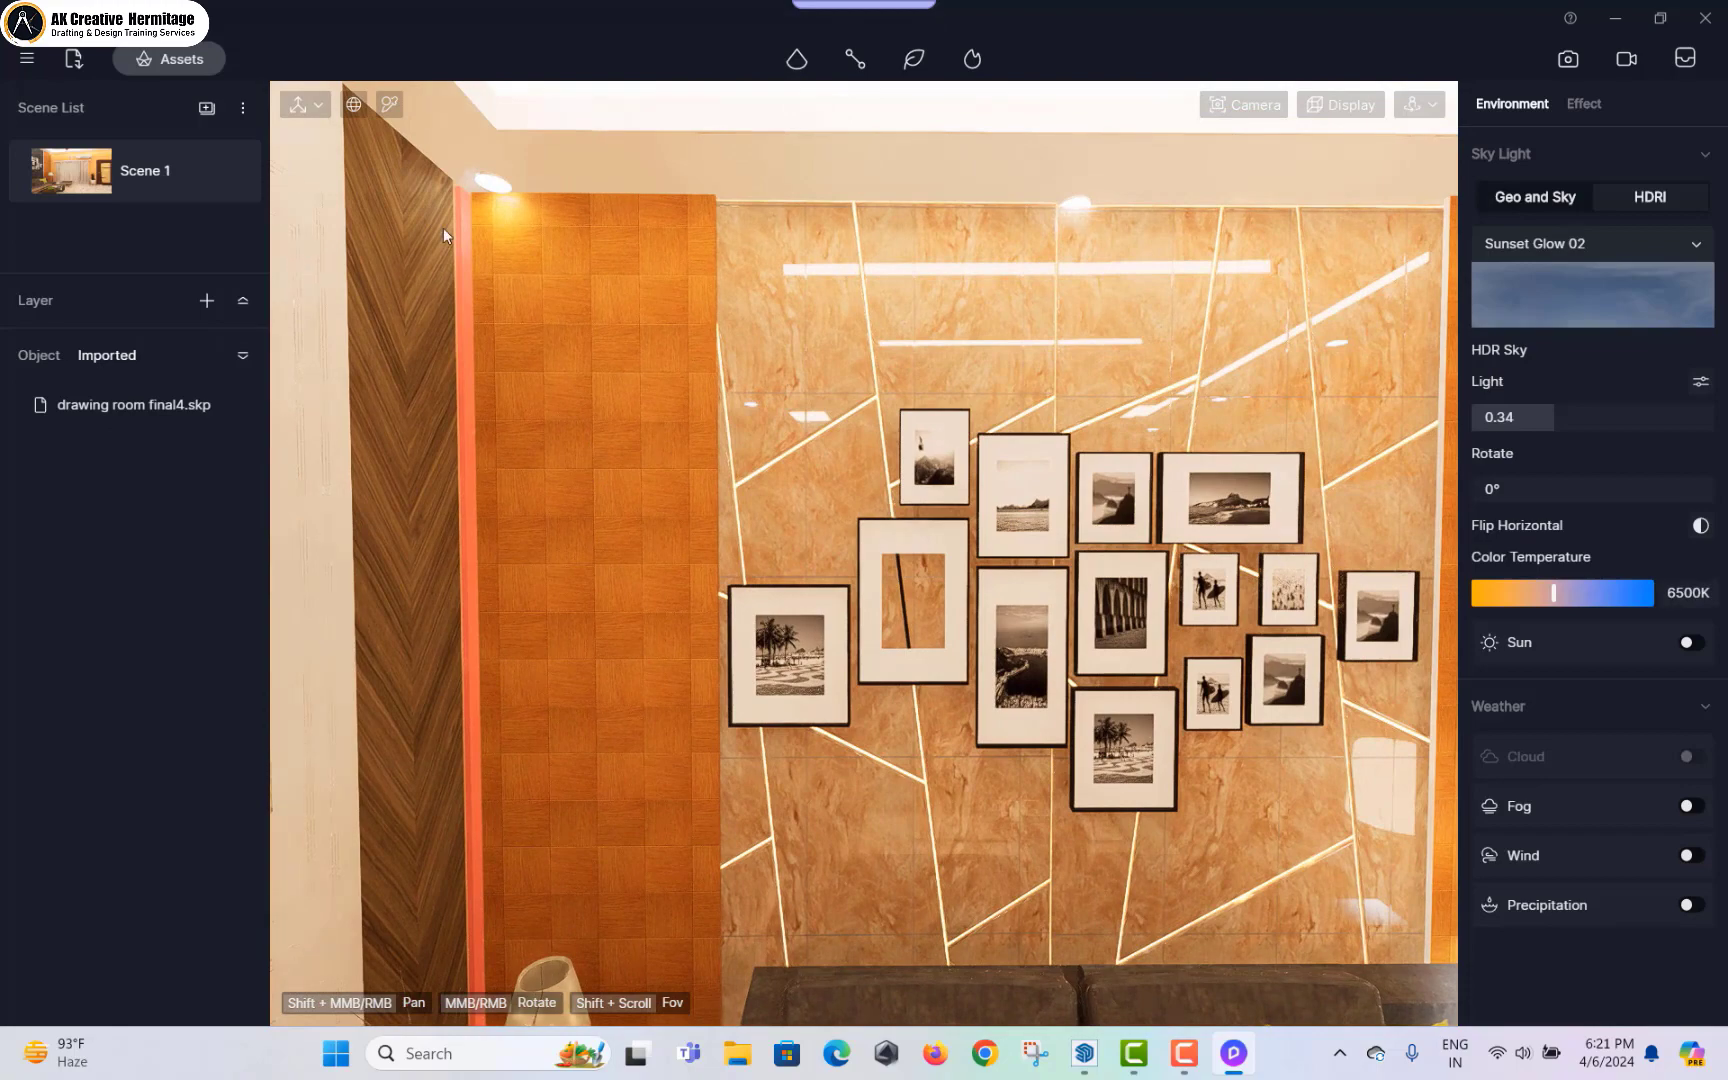
left_click(571, 339)
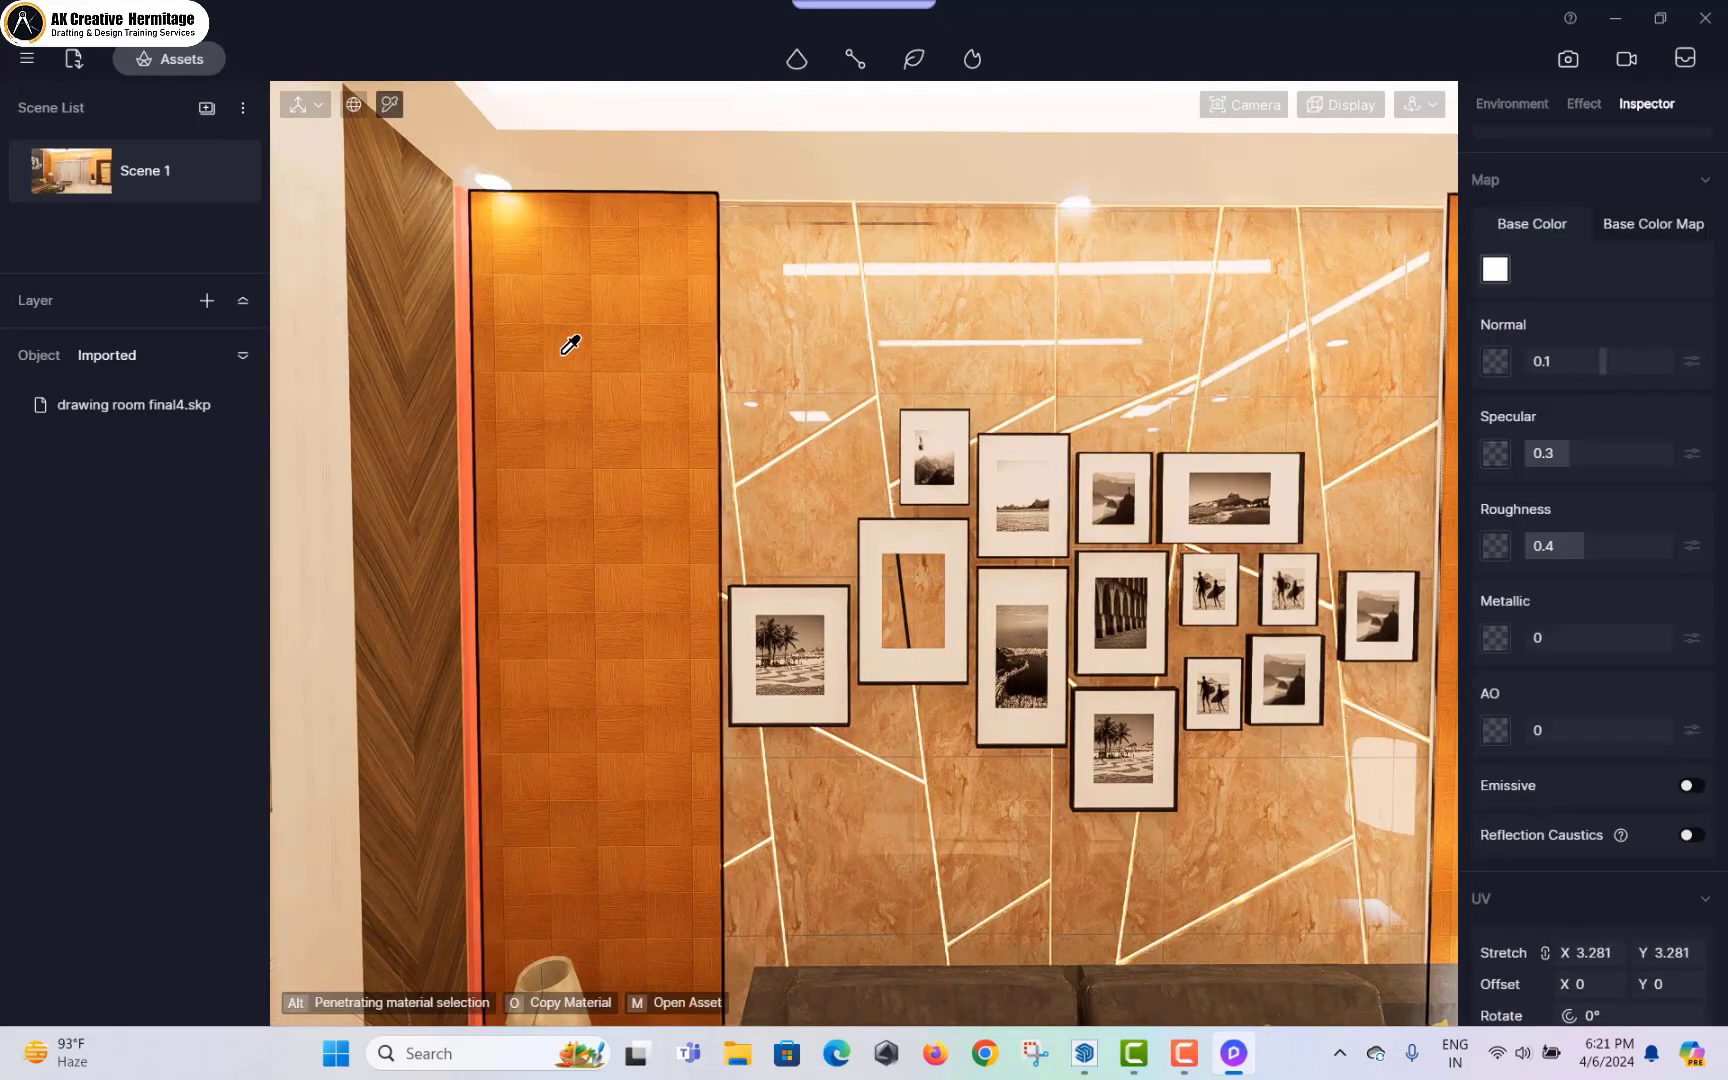
left_click(1642, 225)
left_click(1495, 269)
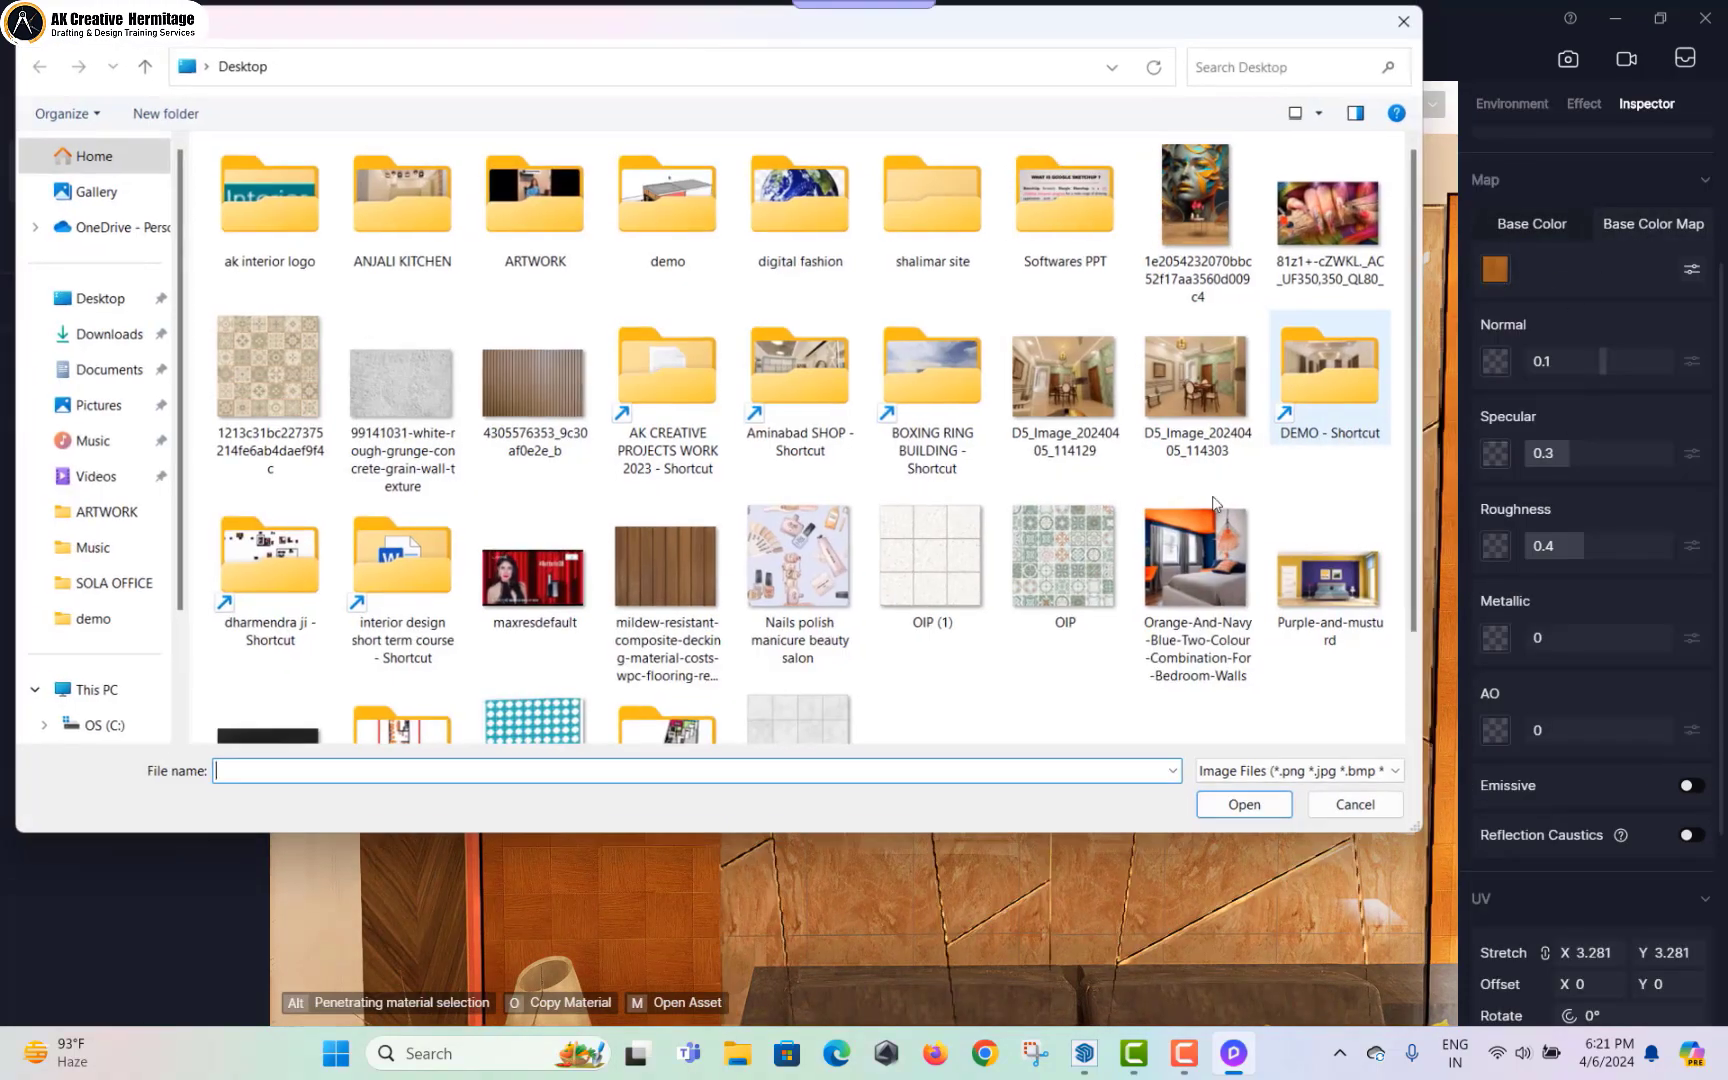
double_click(540, 420)
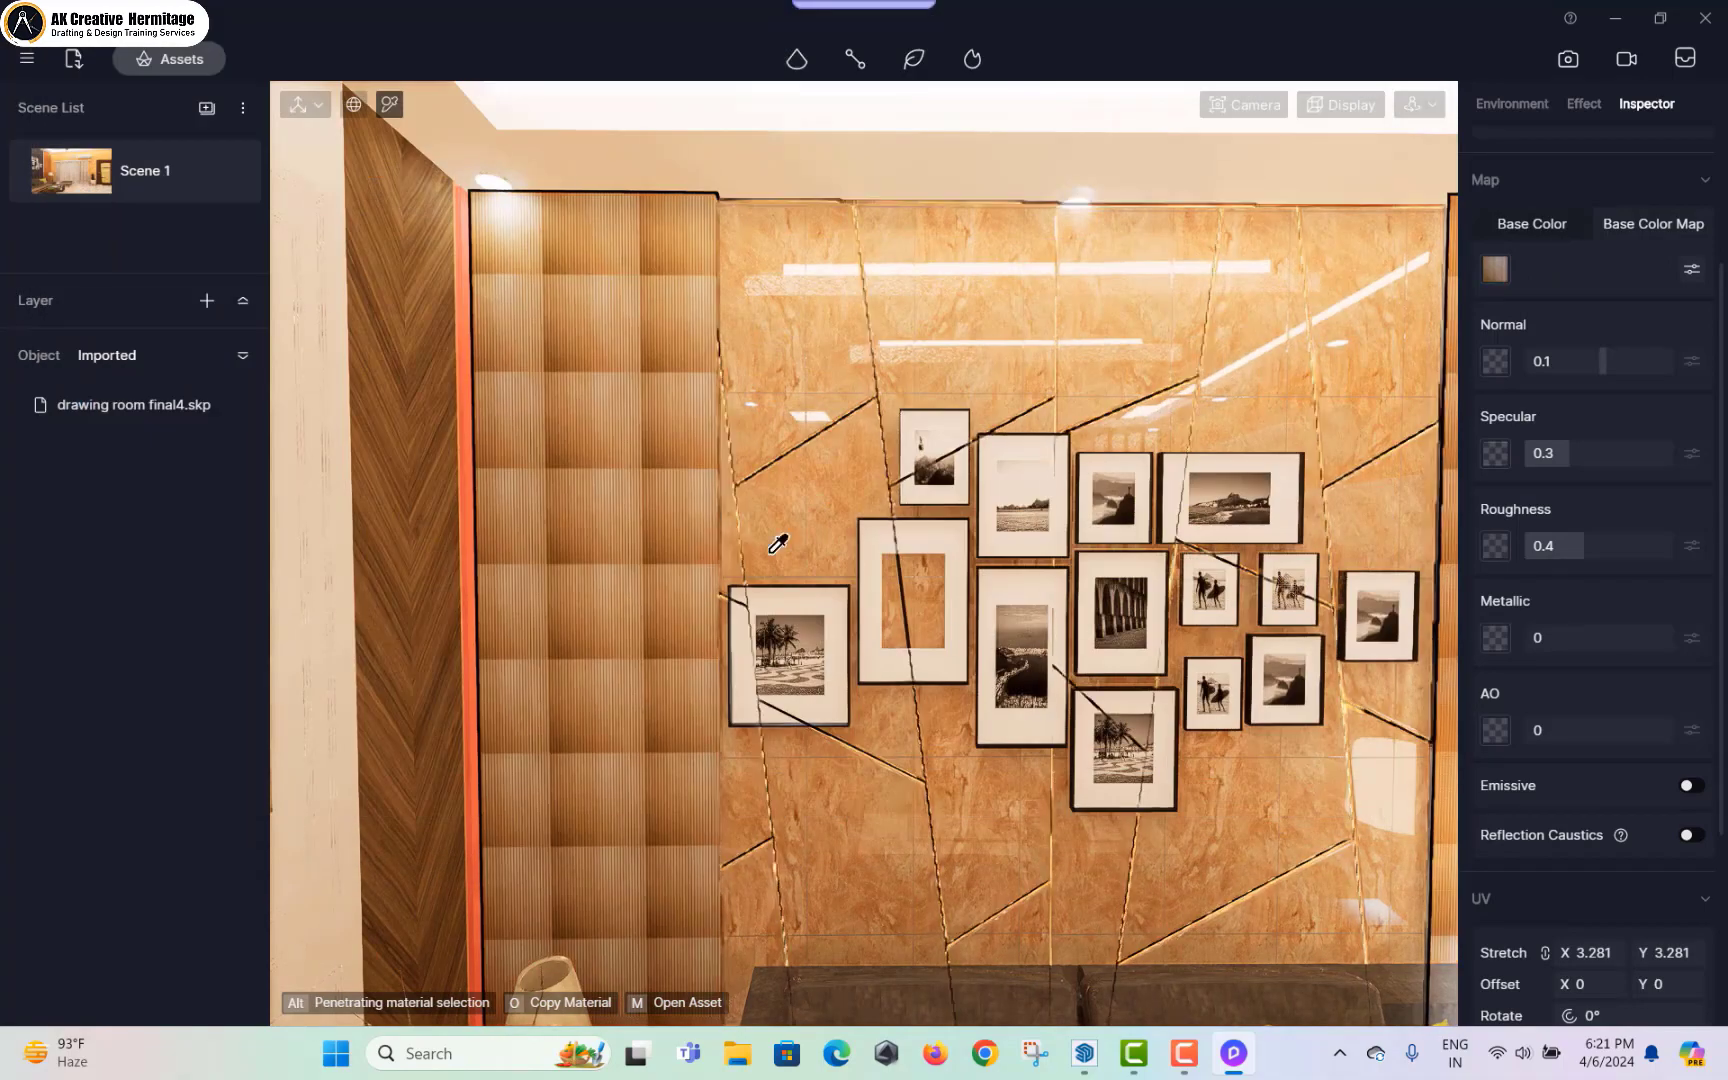
left_click(1495, 269)
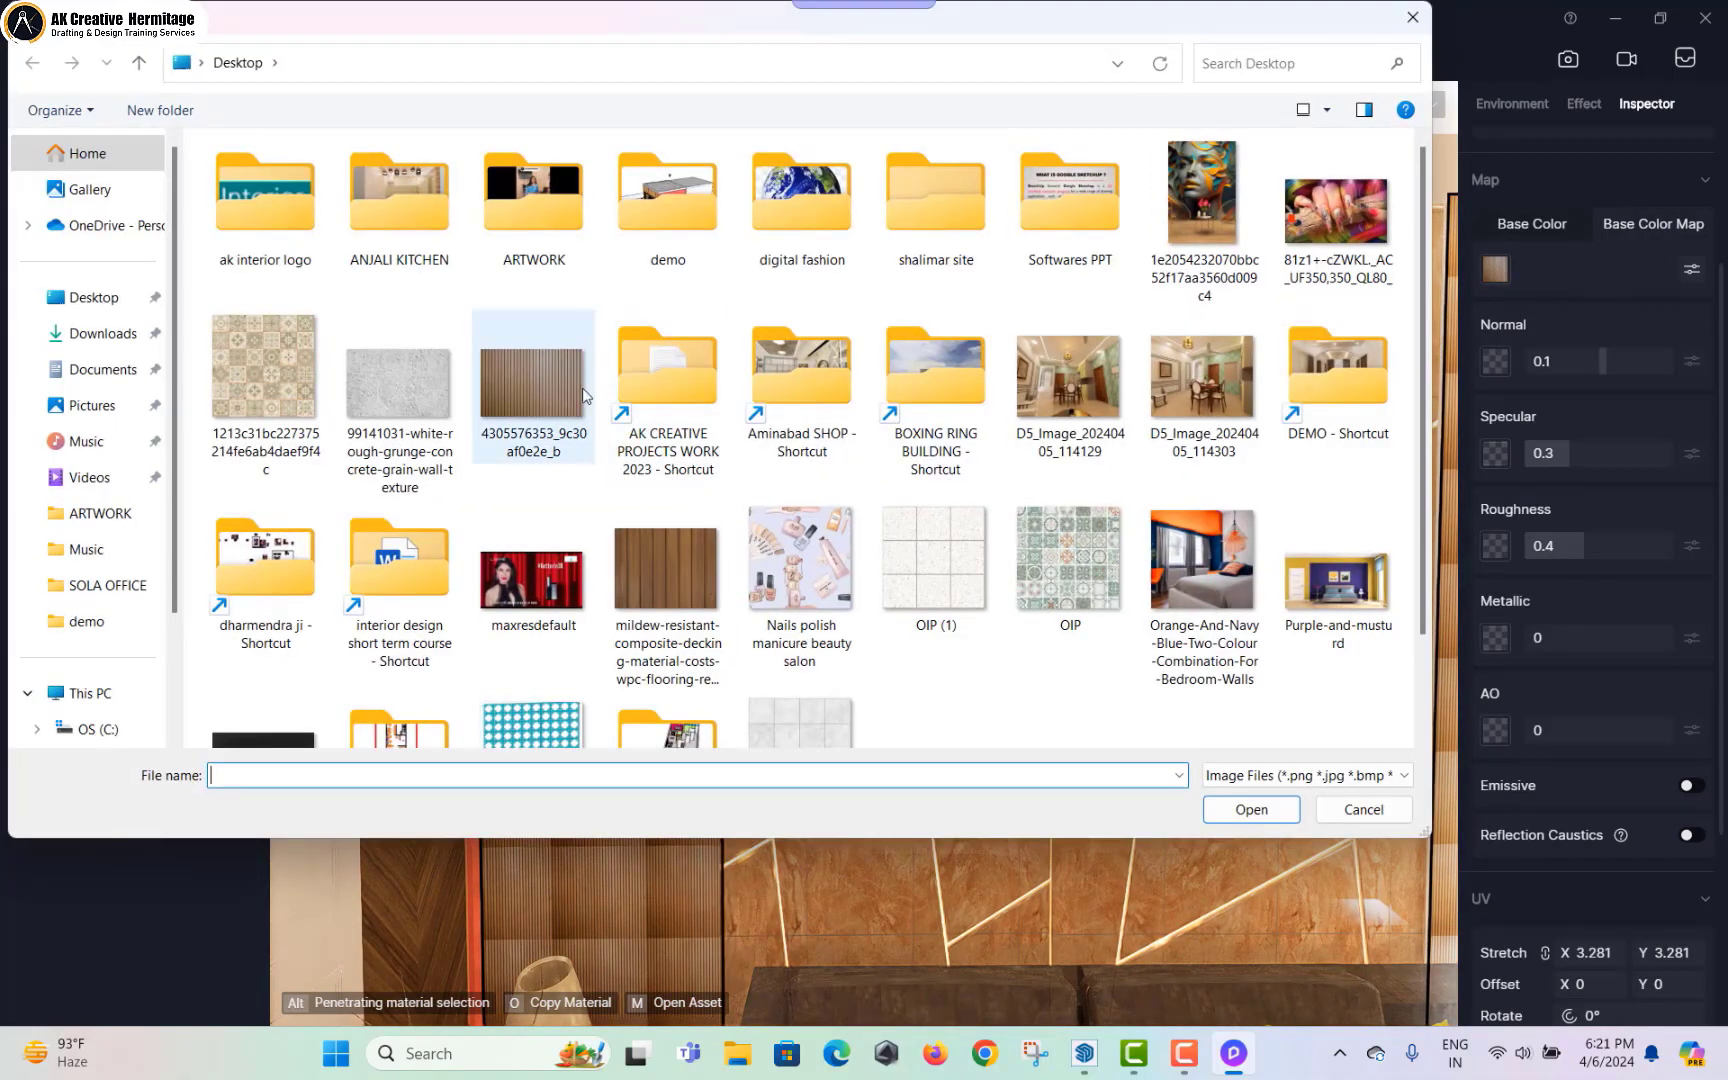
double_click(652, 545)
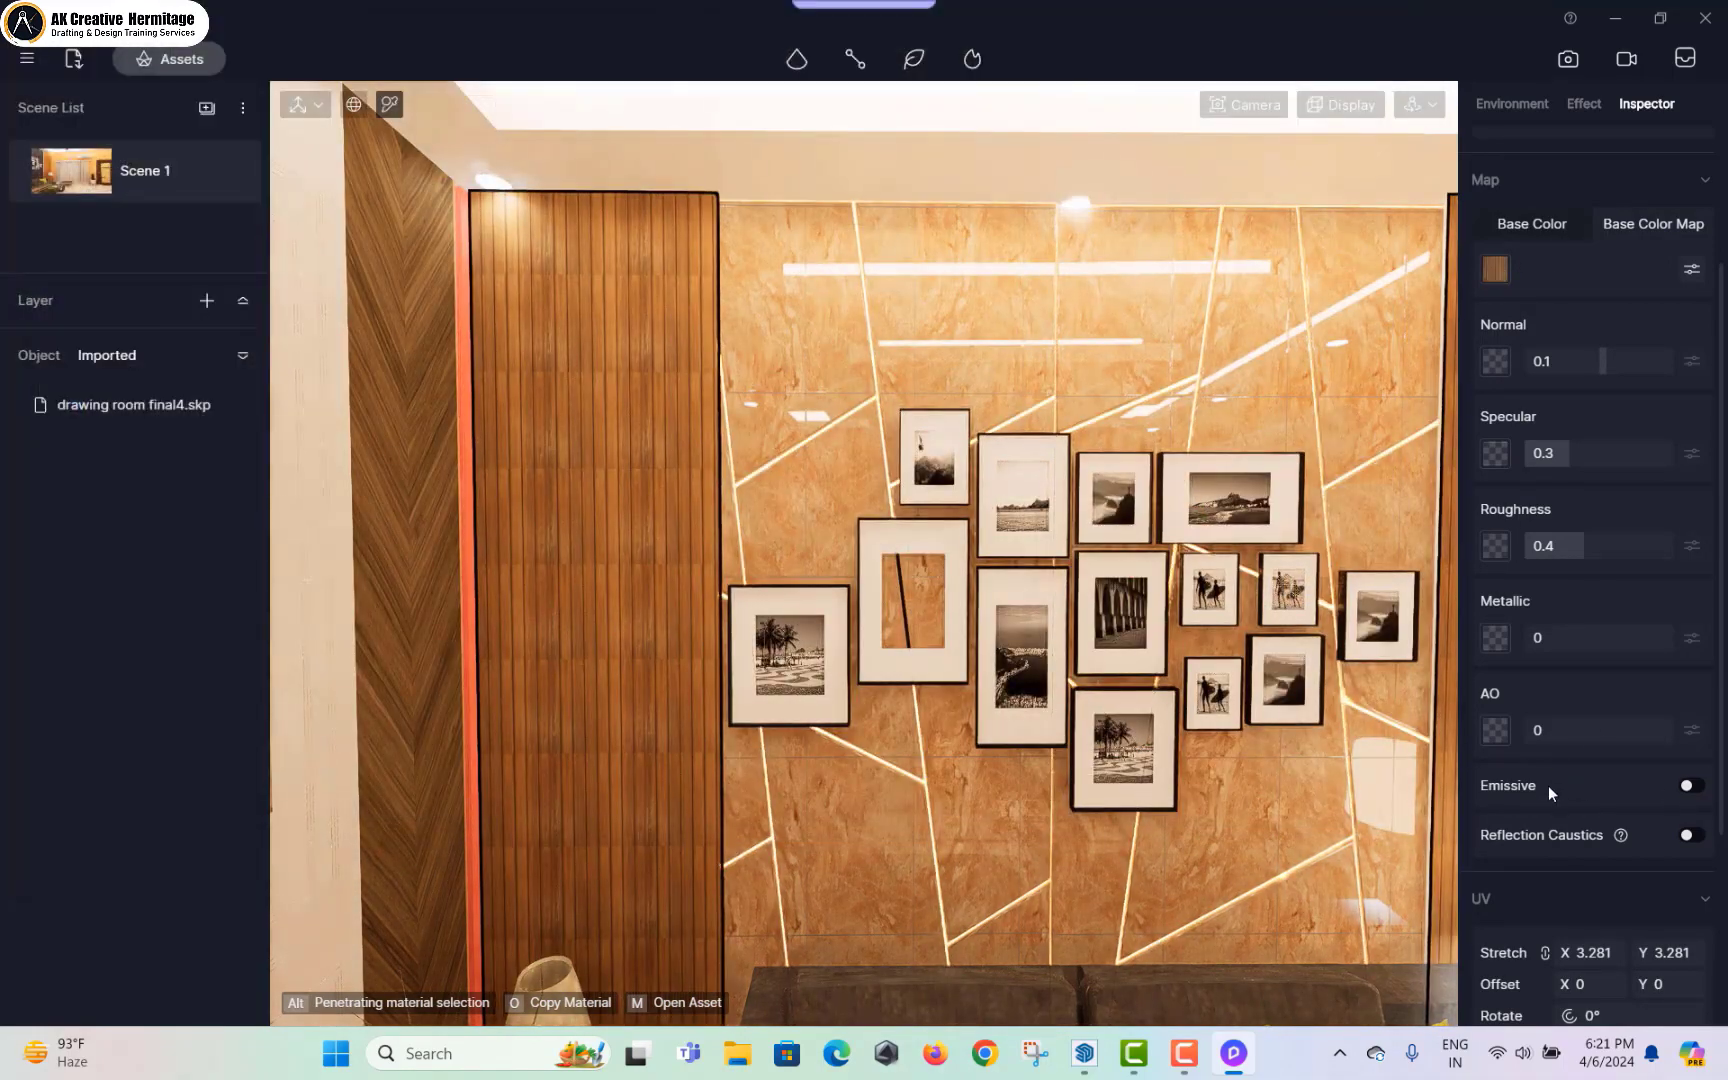
Step: Set the side panels' UV stretch to 3.161 in X and Y, leave the material and review the whole sofa area
scroll(1575, 930, "down", 2)
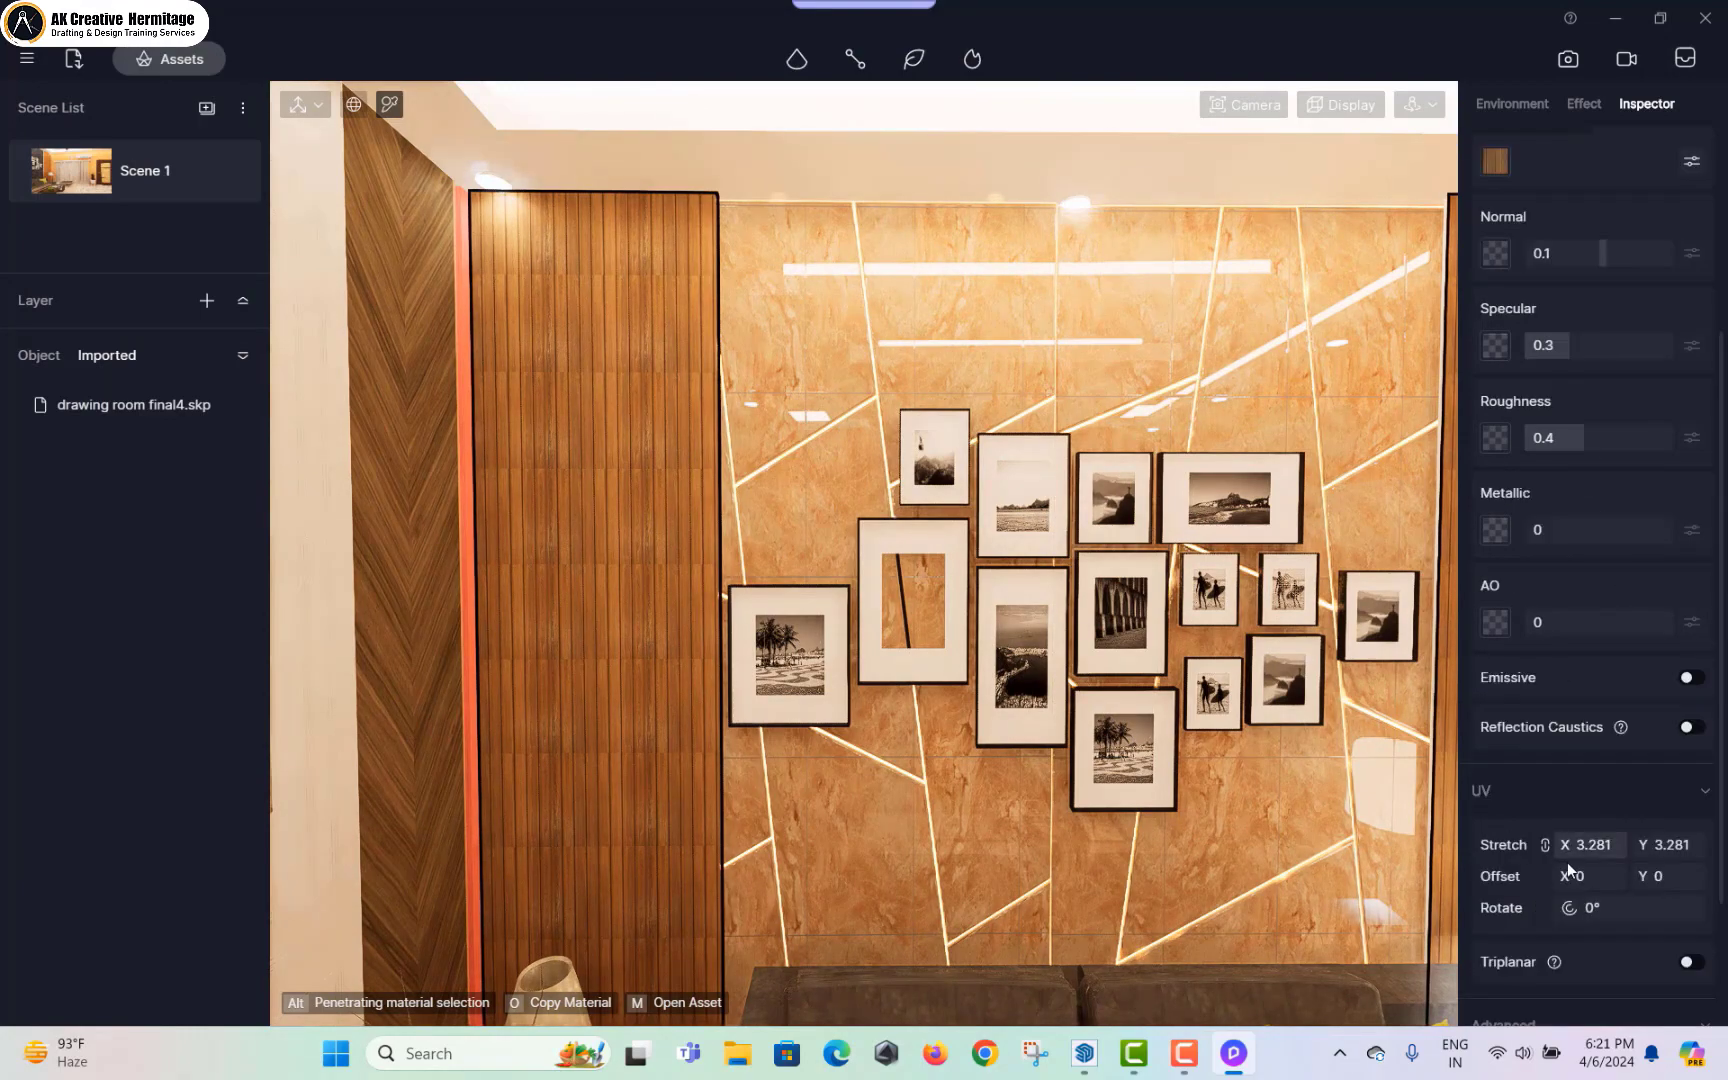
scroll(1587, 845, "down", 1)
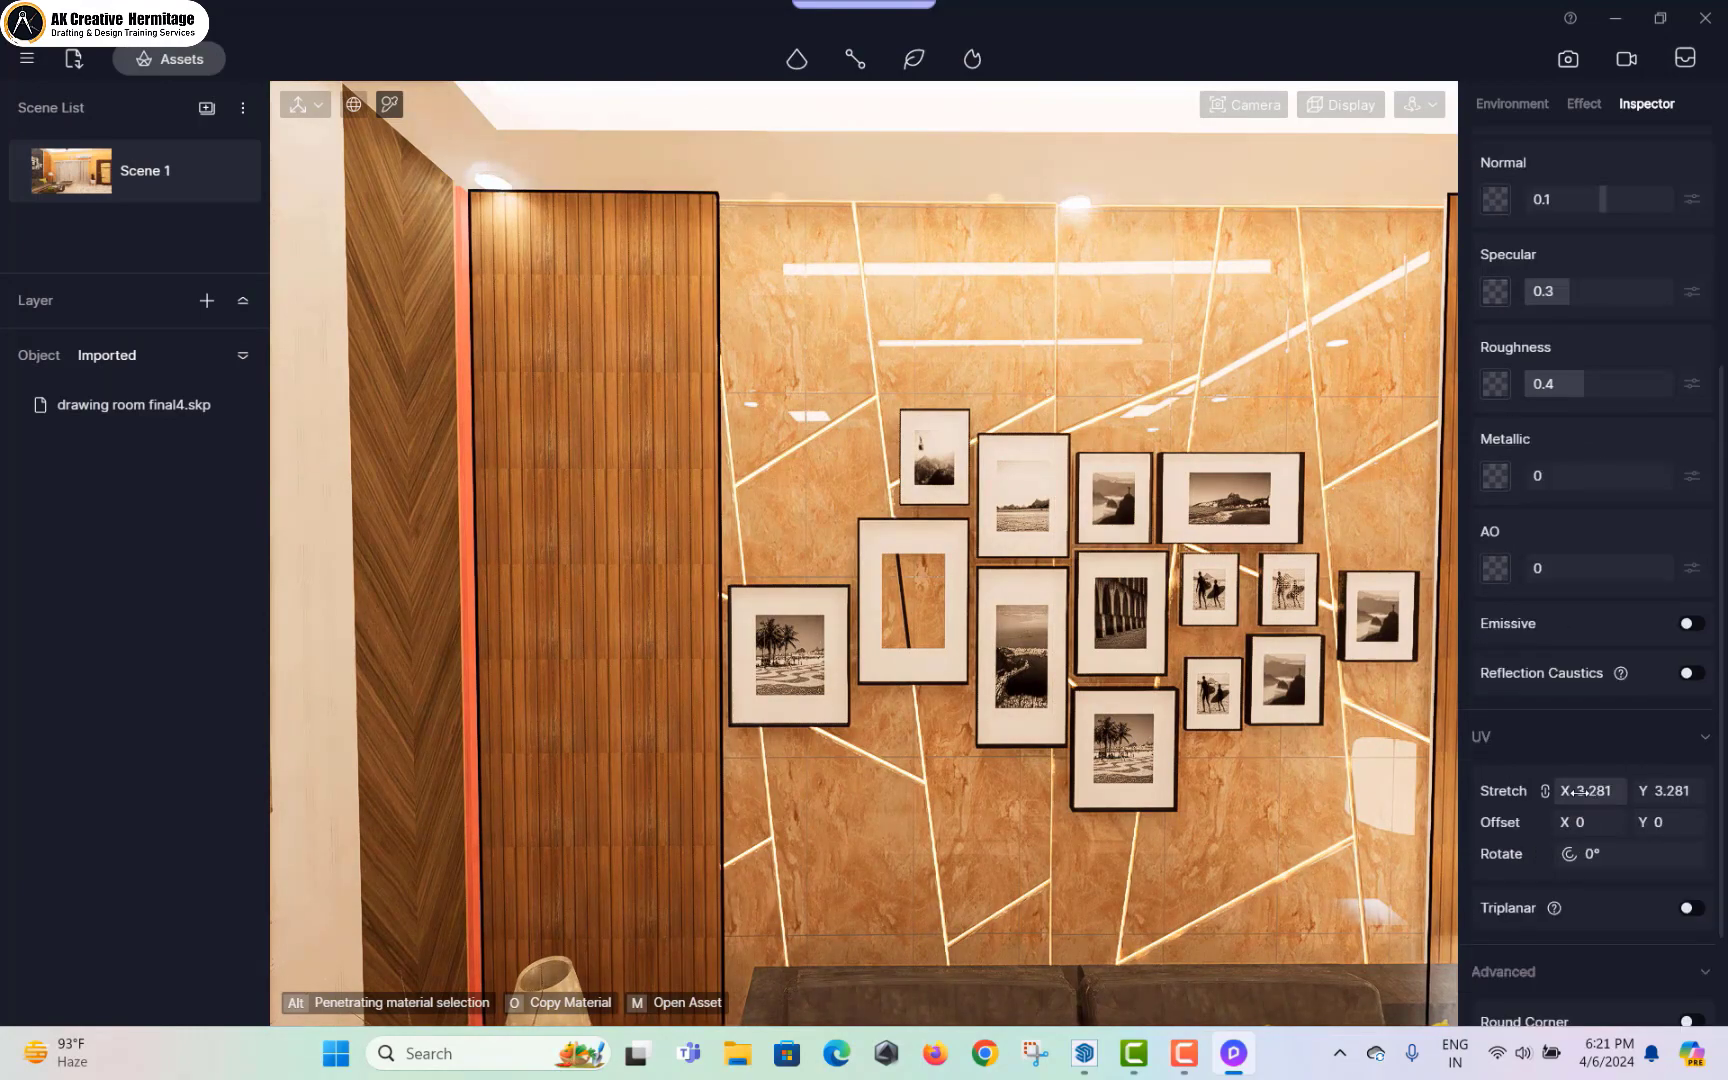
left_click_drag(1576, 790, 1570, 795)
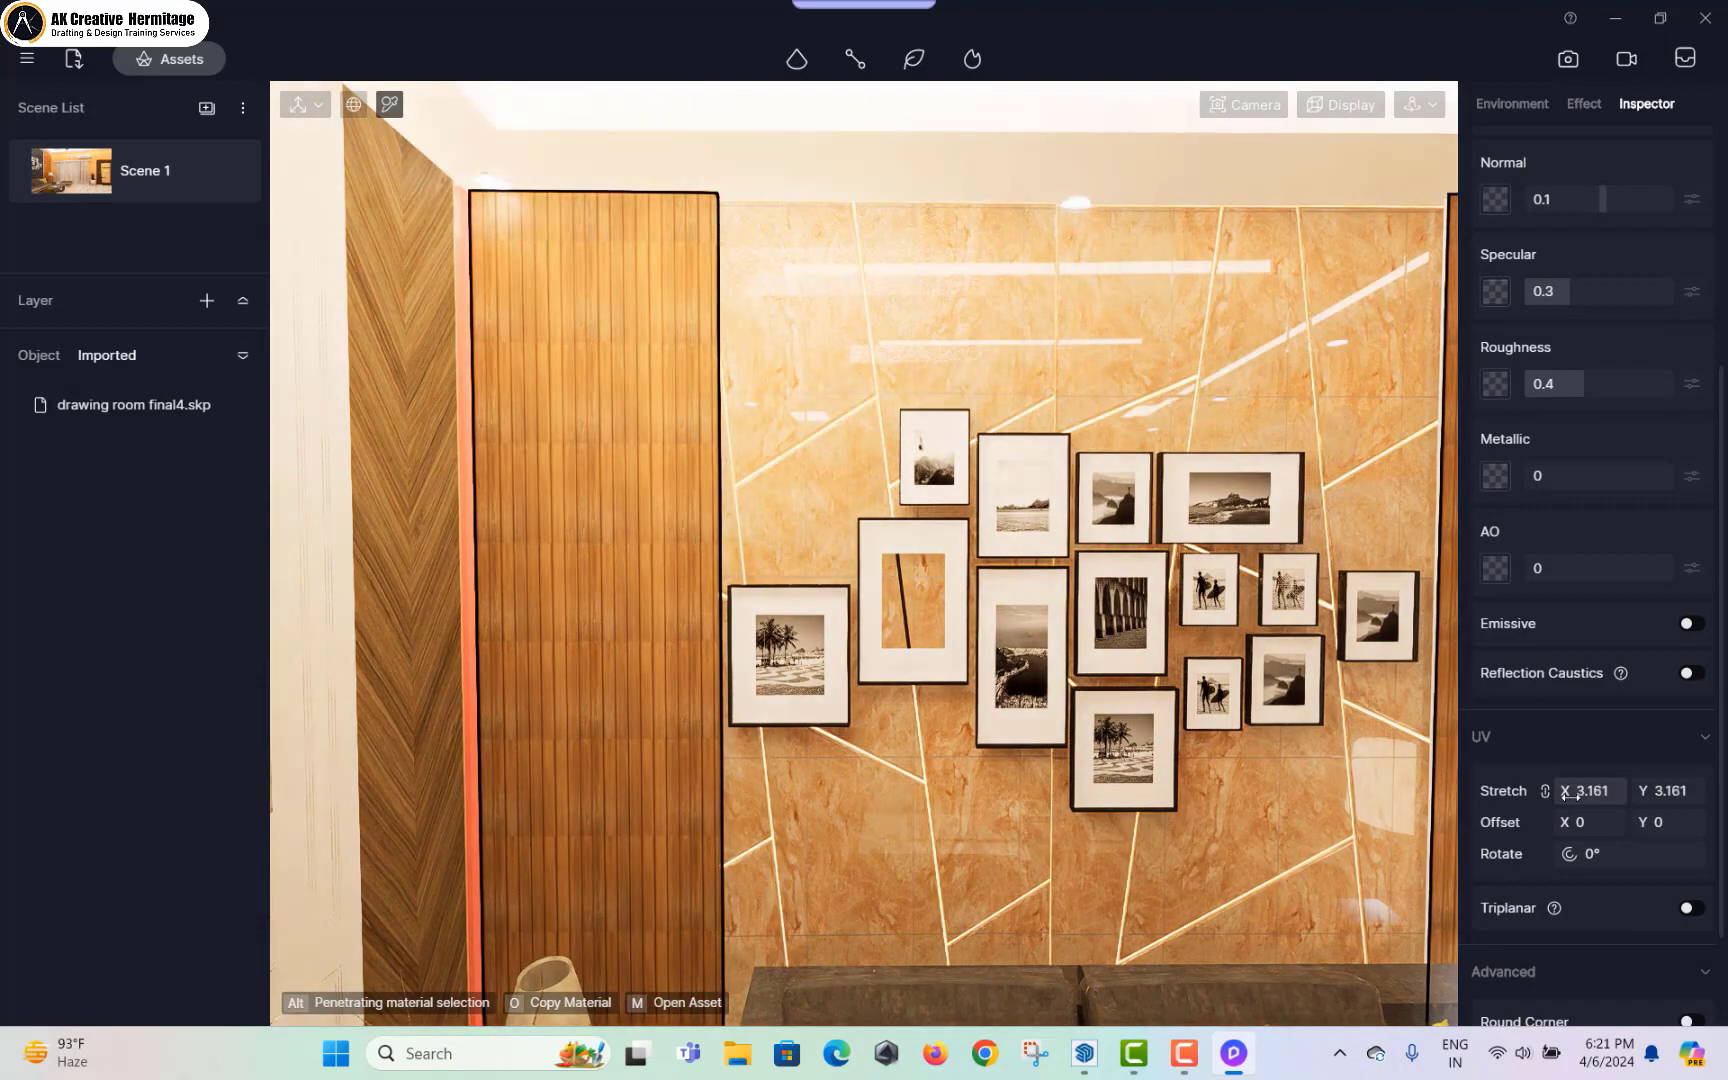
scroll(848, 525, "down", 2)
middle_click_drag(1110, 840, 1138, 915)
scroll(1216, 800, "down", 3)
scroll(1216, 798, "down", 1)
key("Escape")
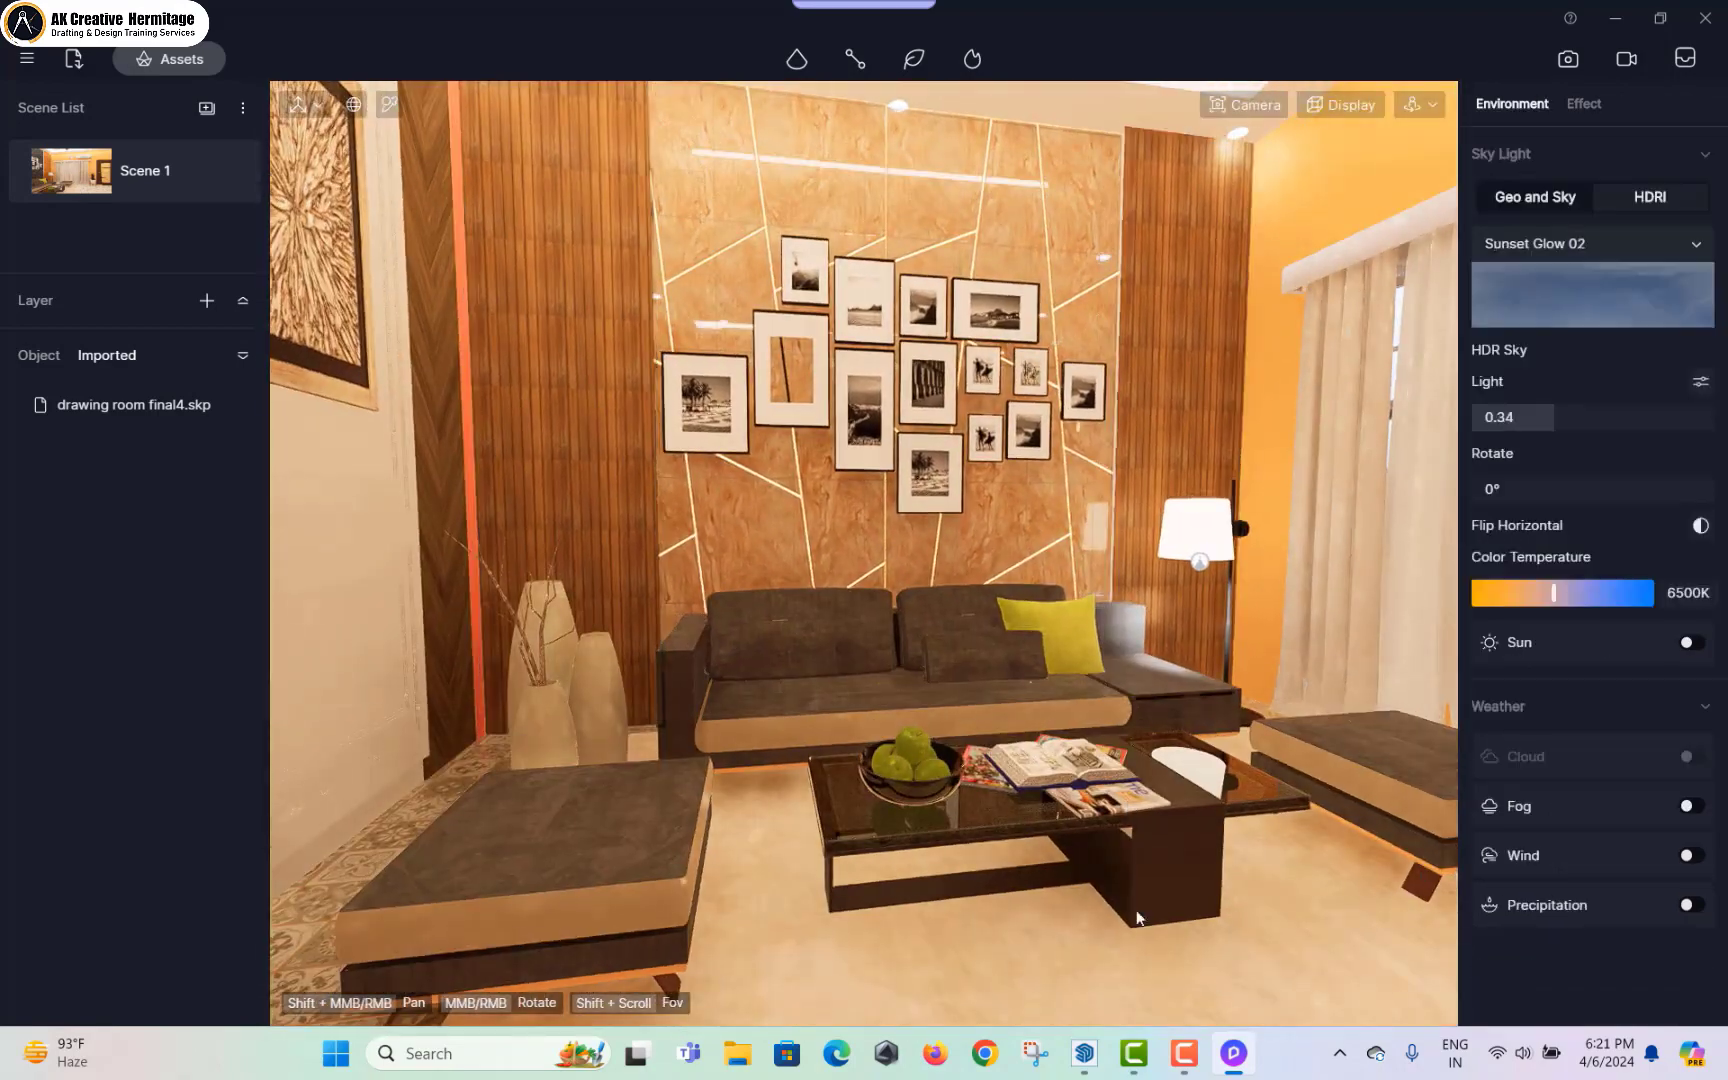
Step: Copy the white left wall's material onto the orange vertical strip beside the slatted wood panel in the corner
scroll(1060, 695, "down", 2)
scroll(1041, 597, "down", 2)
middle_click_drag(1041, 597, 920, 590)
middle_click_drag(675, 366, 743, 455)
scroll(660, 336, "up", 2)
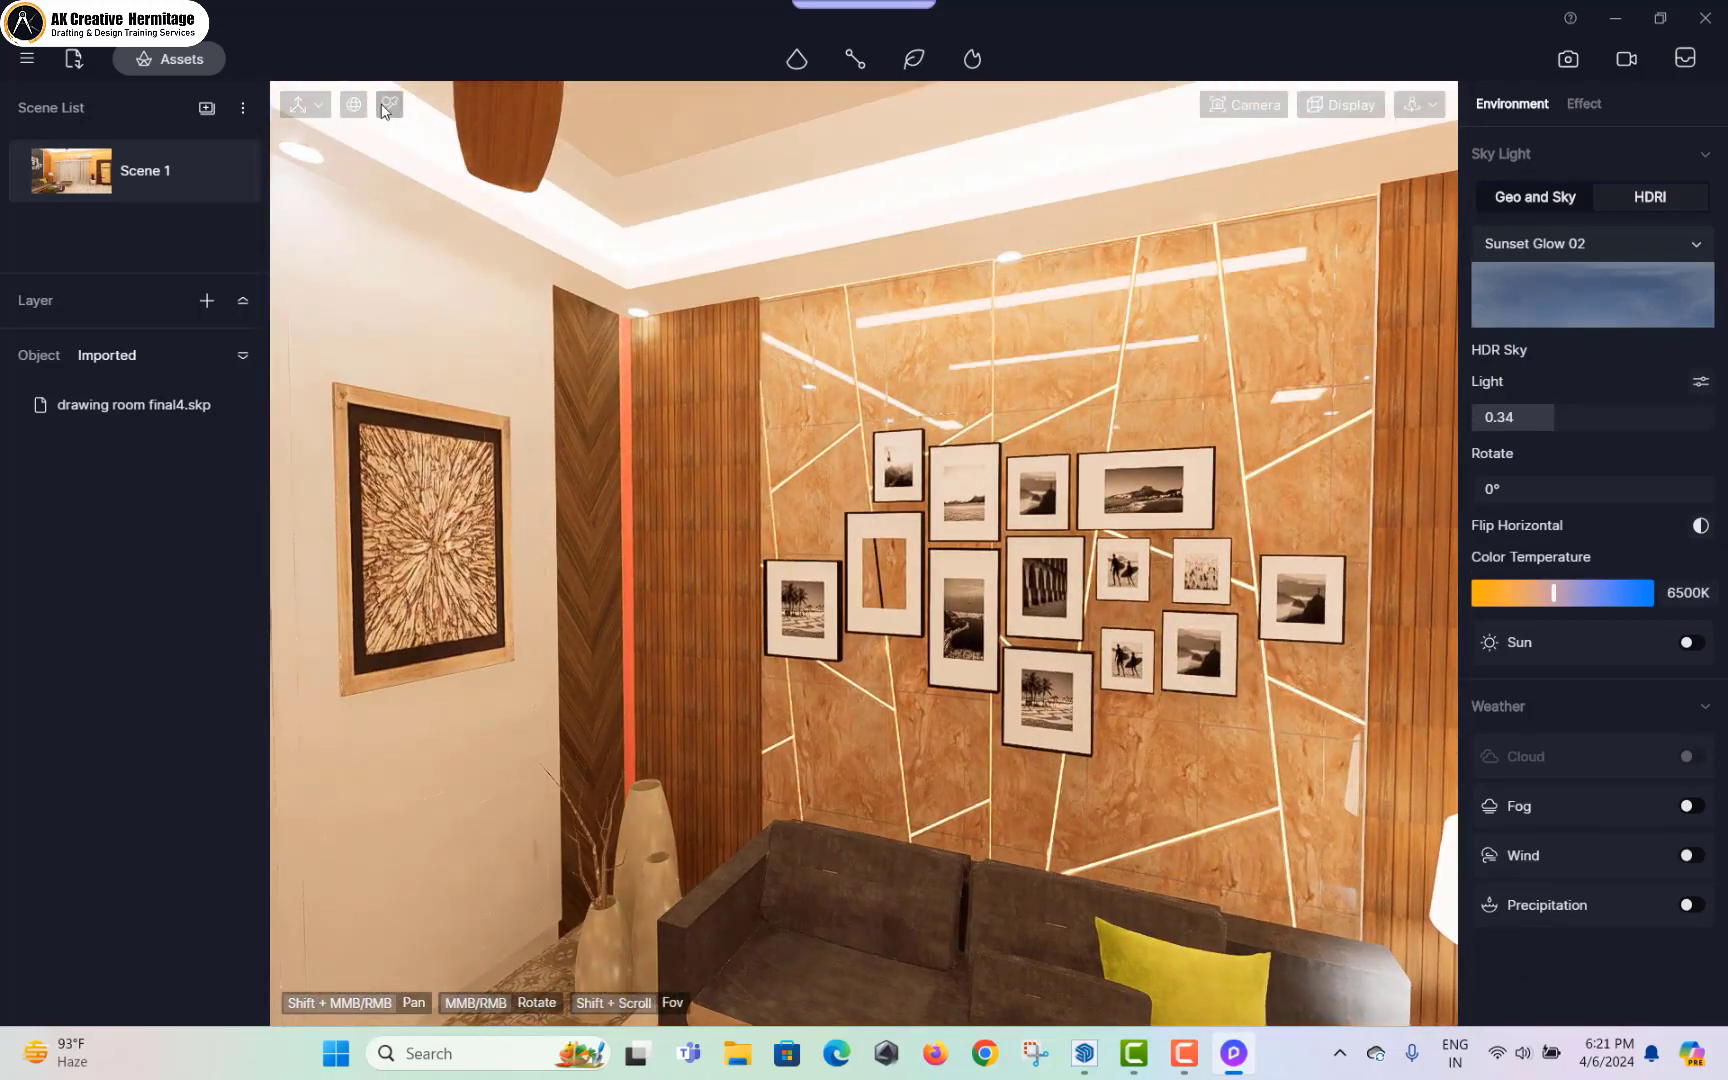
left_click(385, 106)
left_click(494, 231)
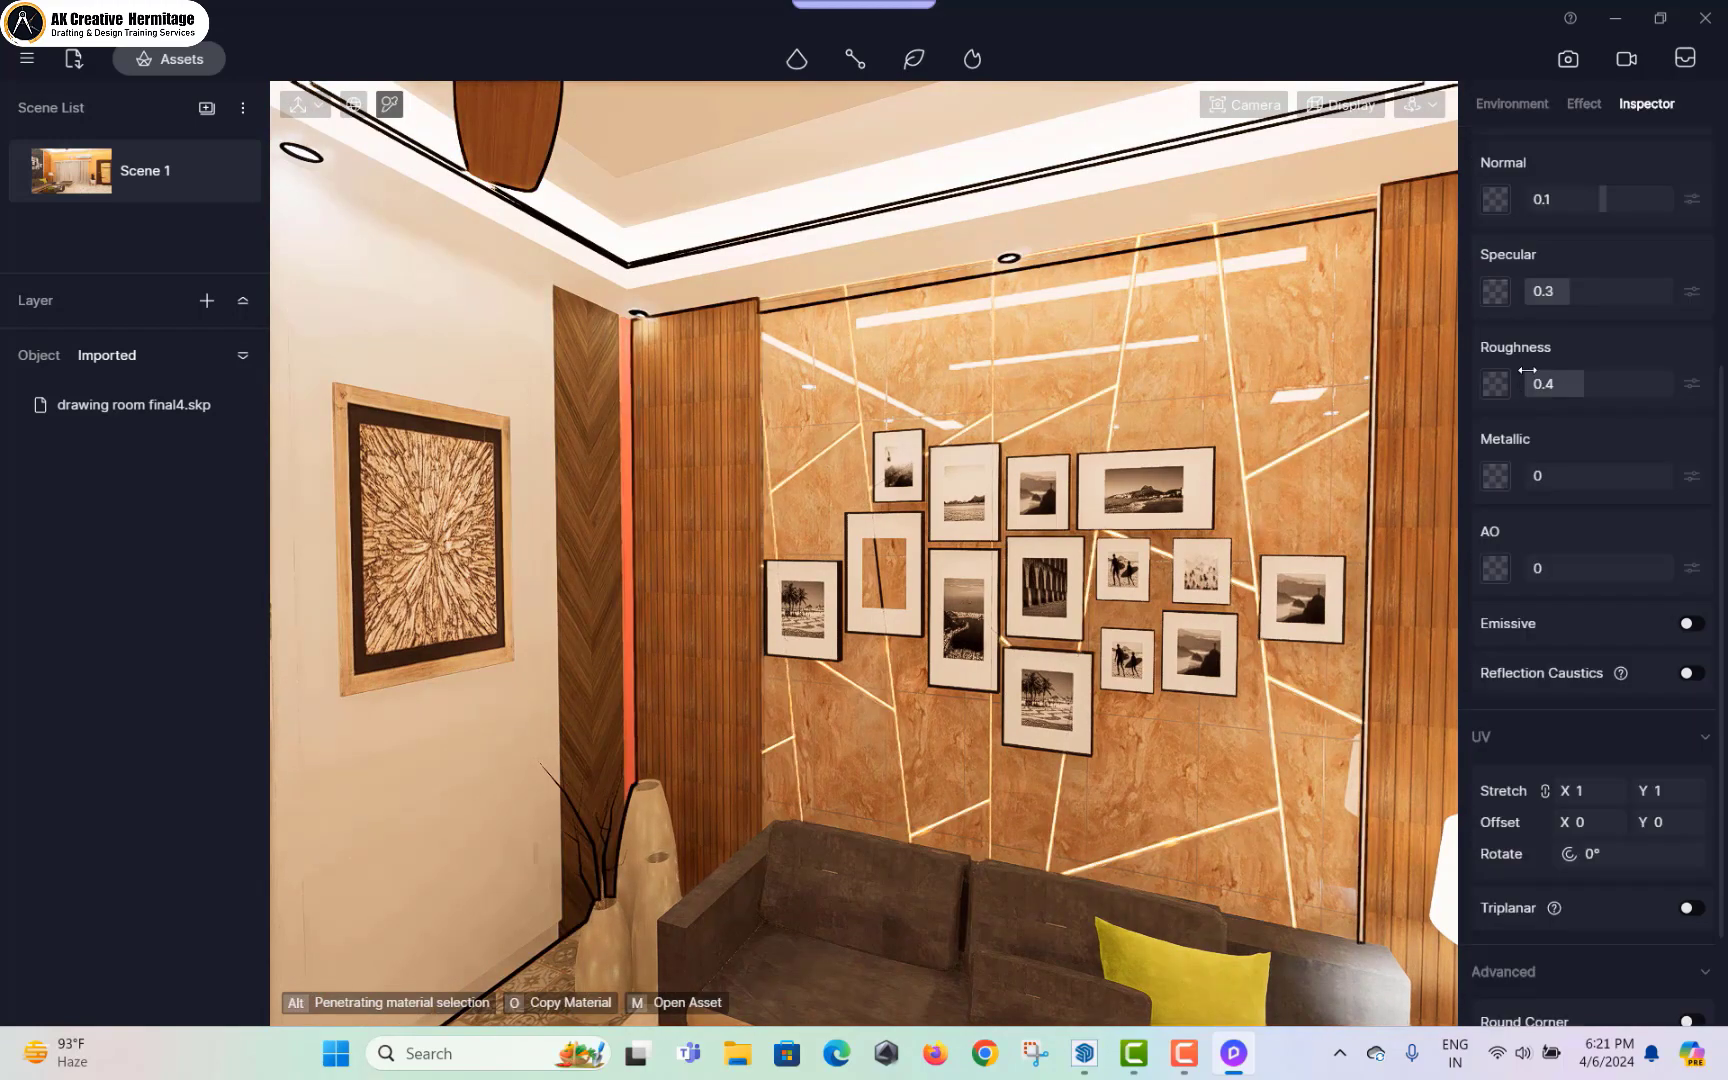
scroll(1527, 370, "up", 4)
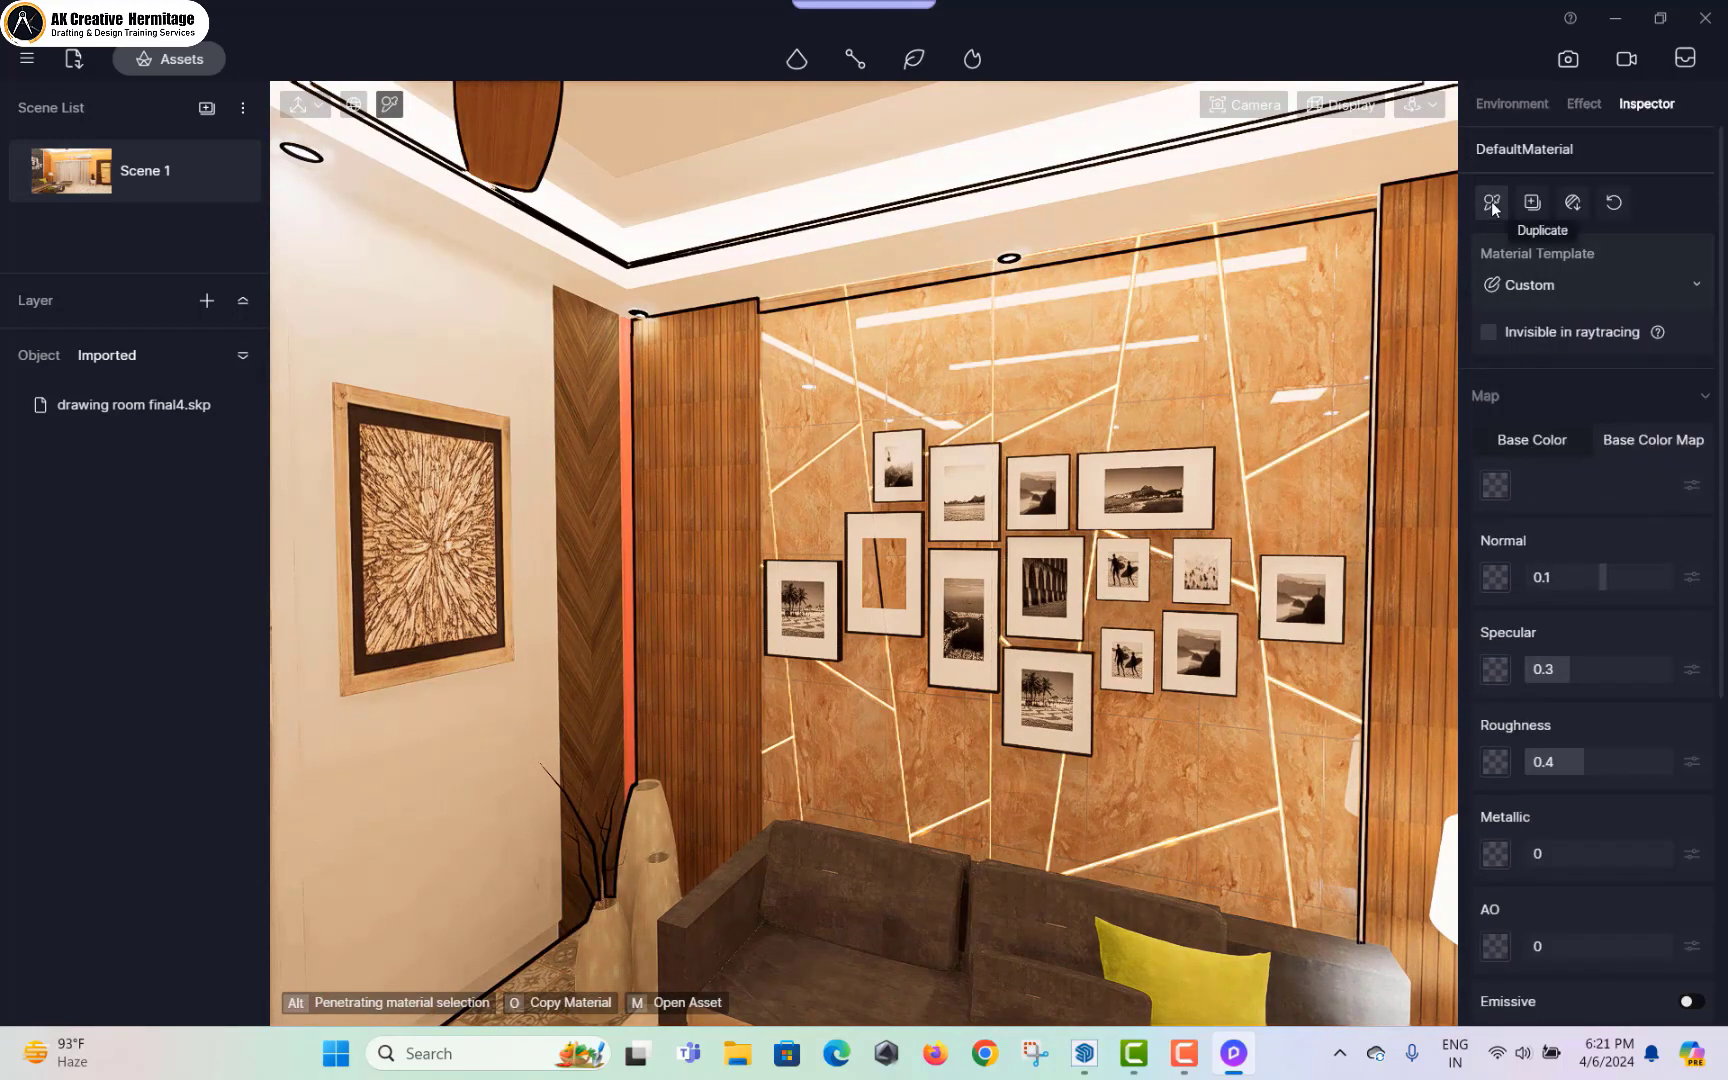
left_click(1490, 201)
scroll(660, 380, "up", 5)
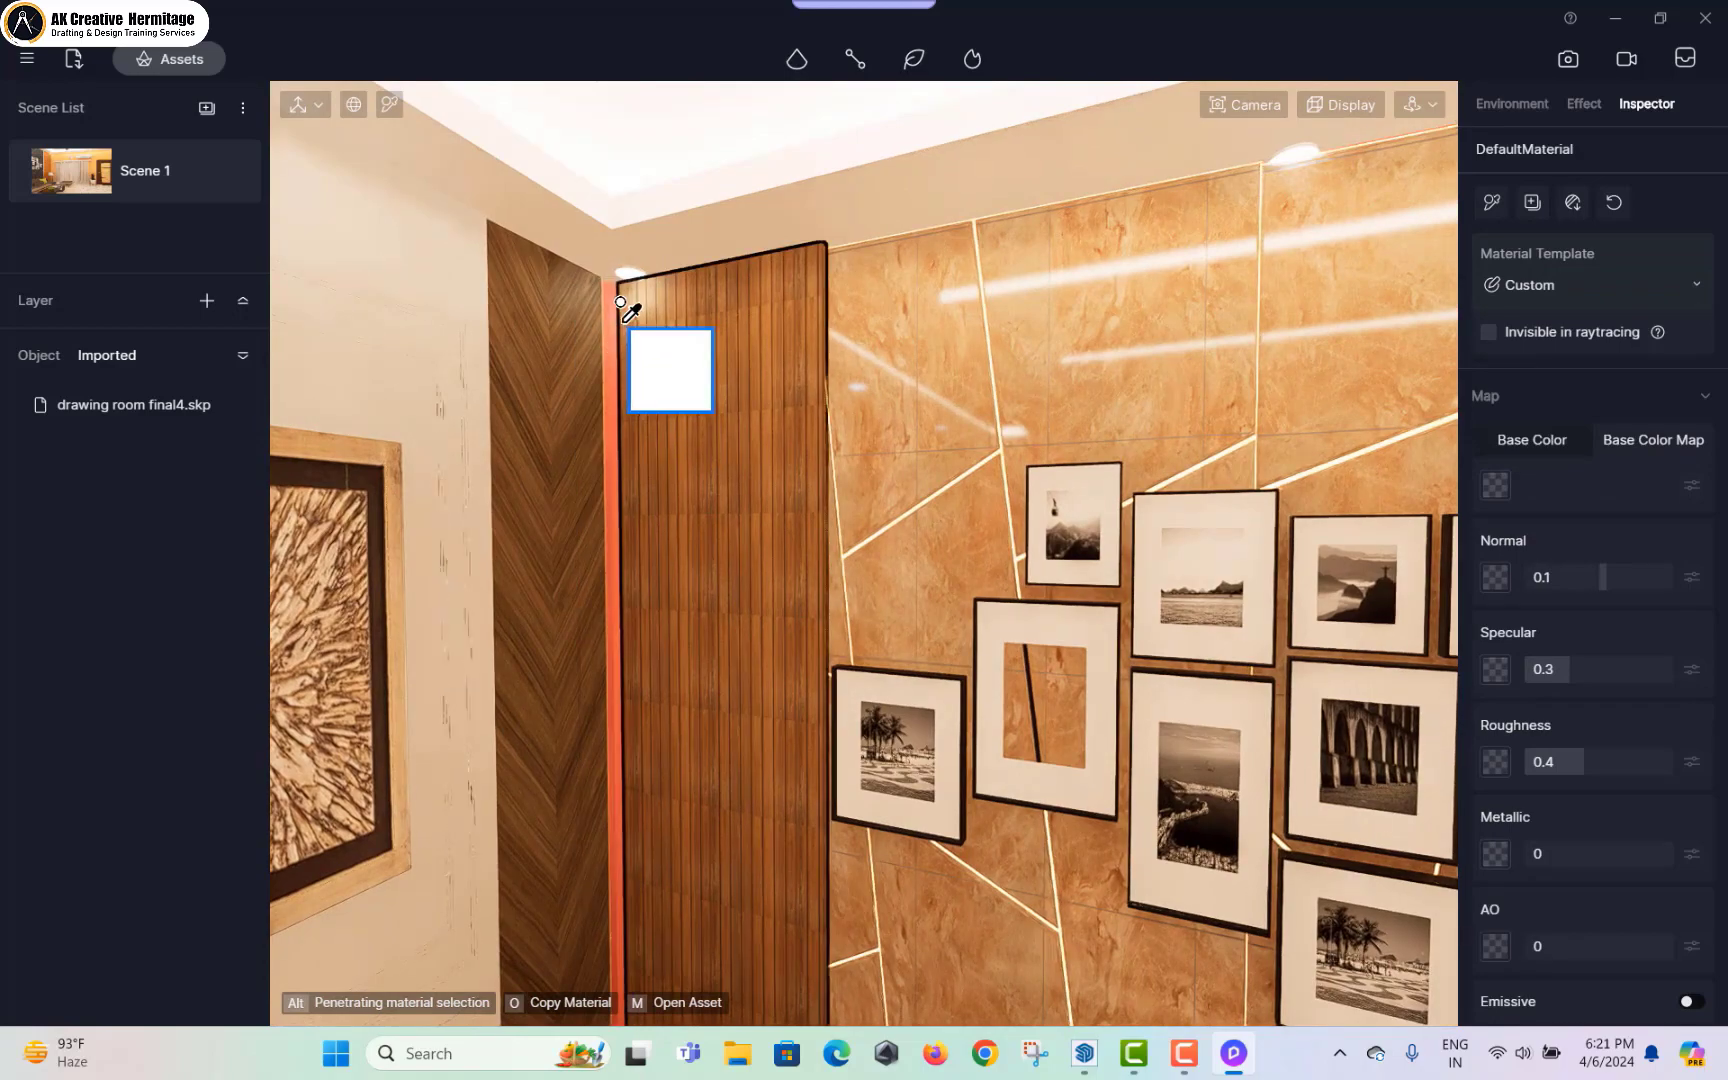
scroll(895, 363, "down", 3)
key("Escape")
scroll(898, 379, "down", 4)
key("Escape")
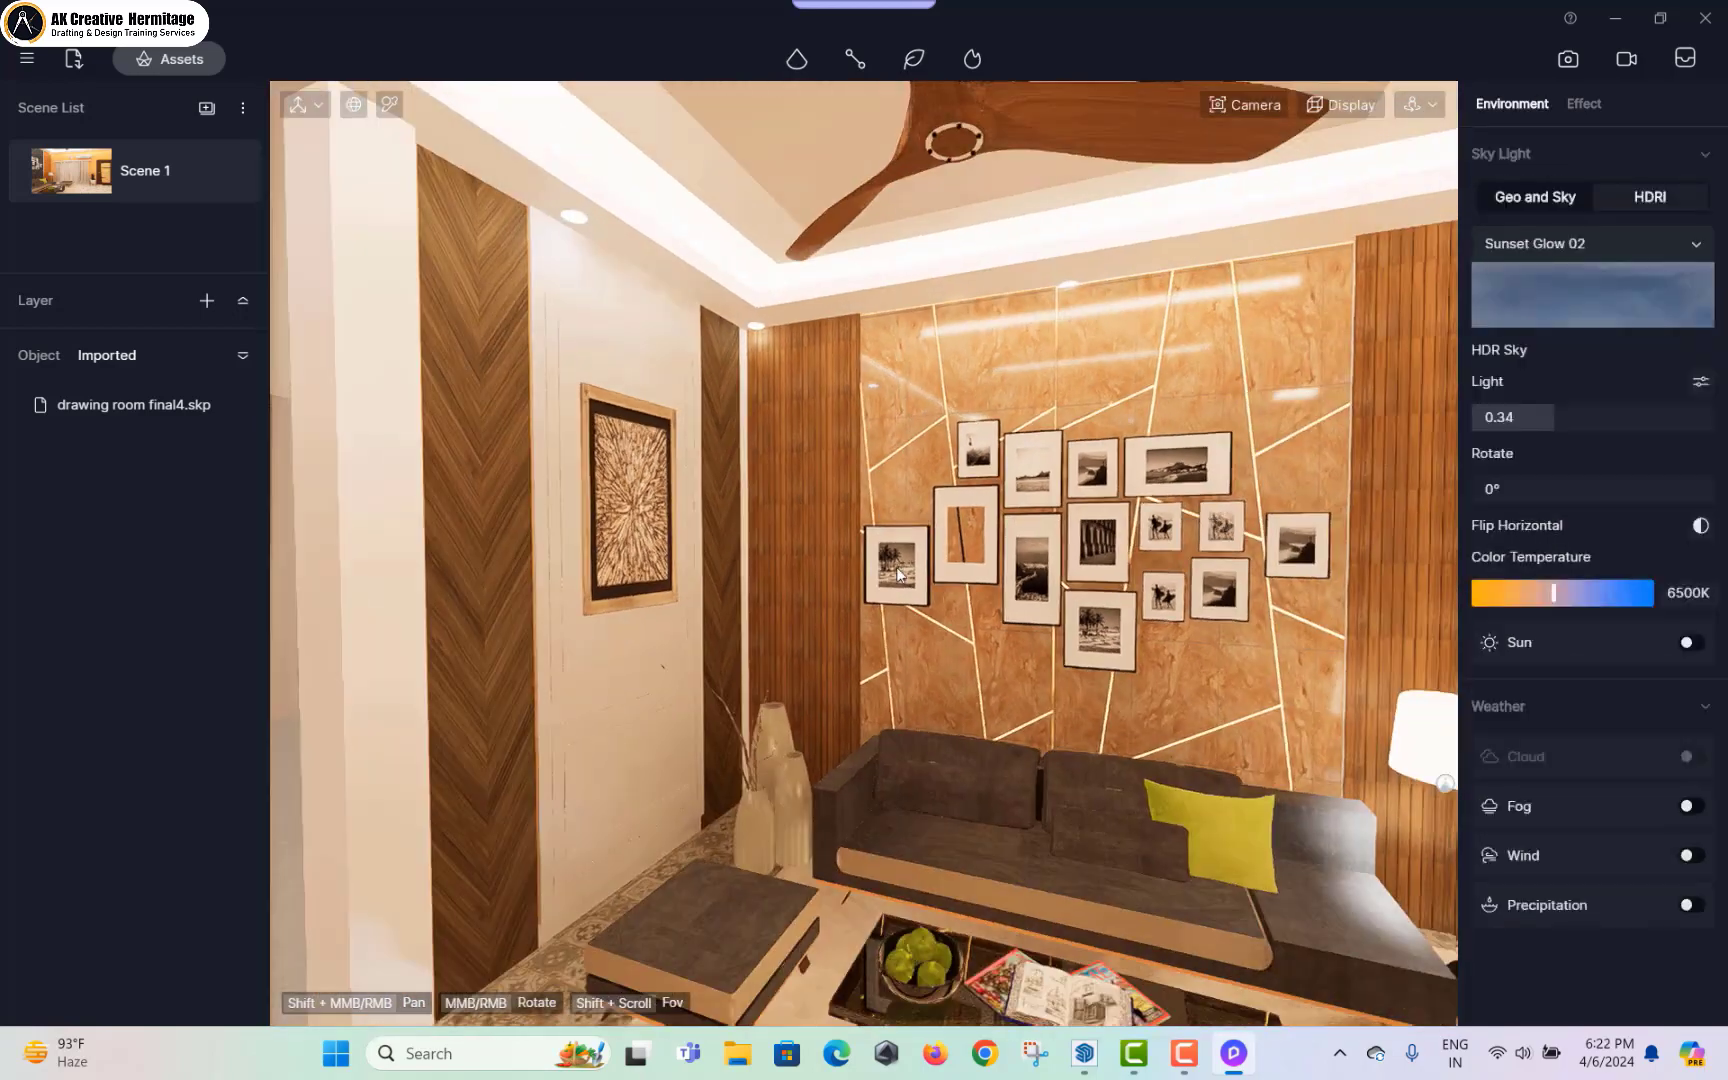
Step: Try Tawny Brickwork Solid Wood Floor from the Wood Flooring materials on the patterned floor, replace it with Brown Square Solid Wood Parquet, and close the library
middle_click_drag(898, 379, 880, 717)
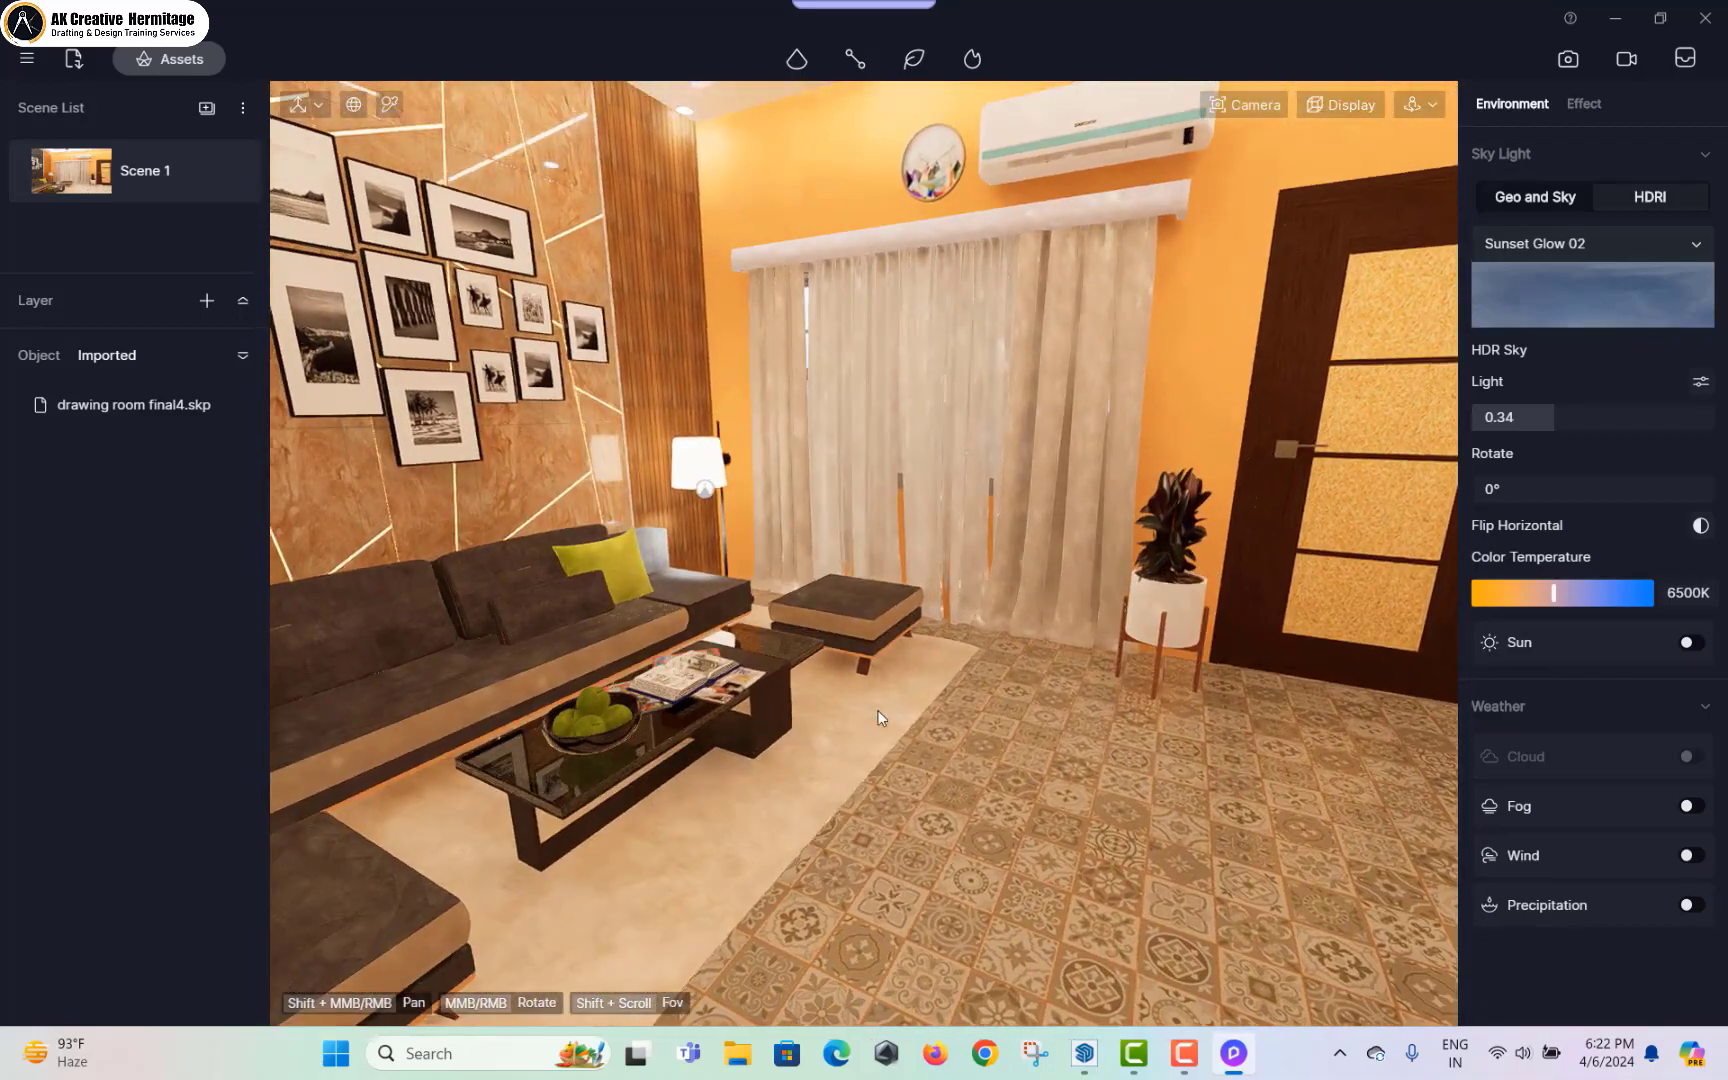
left_click(200, 64)
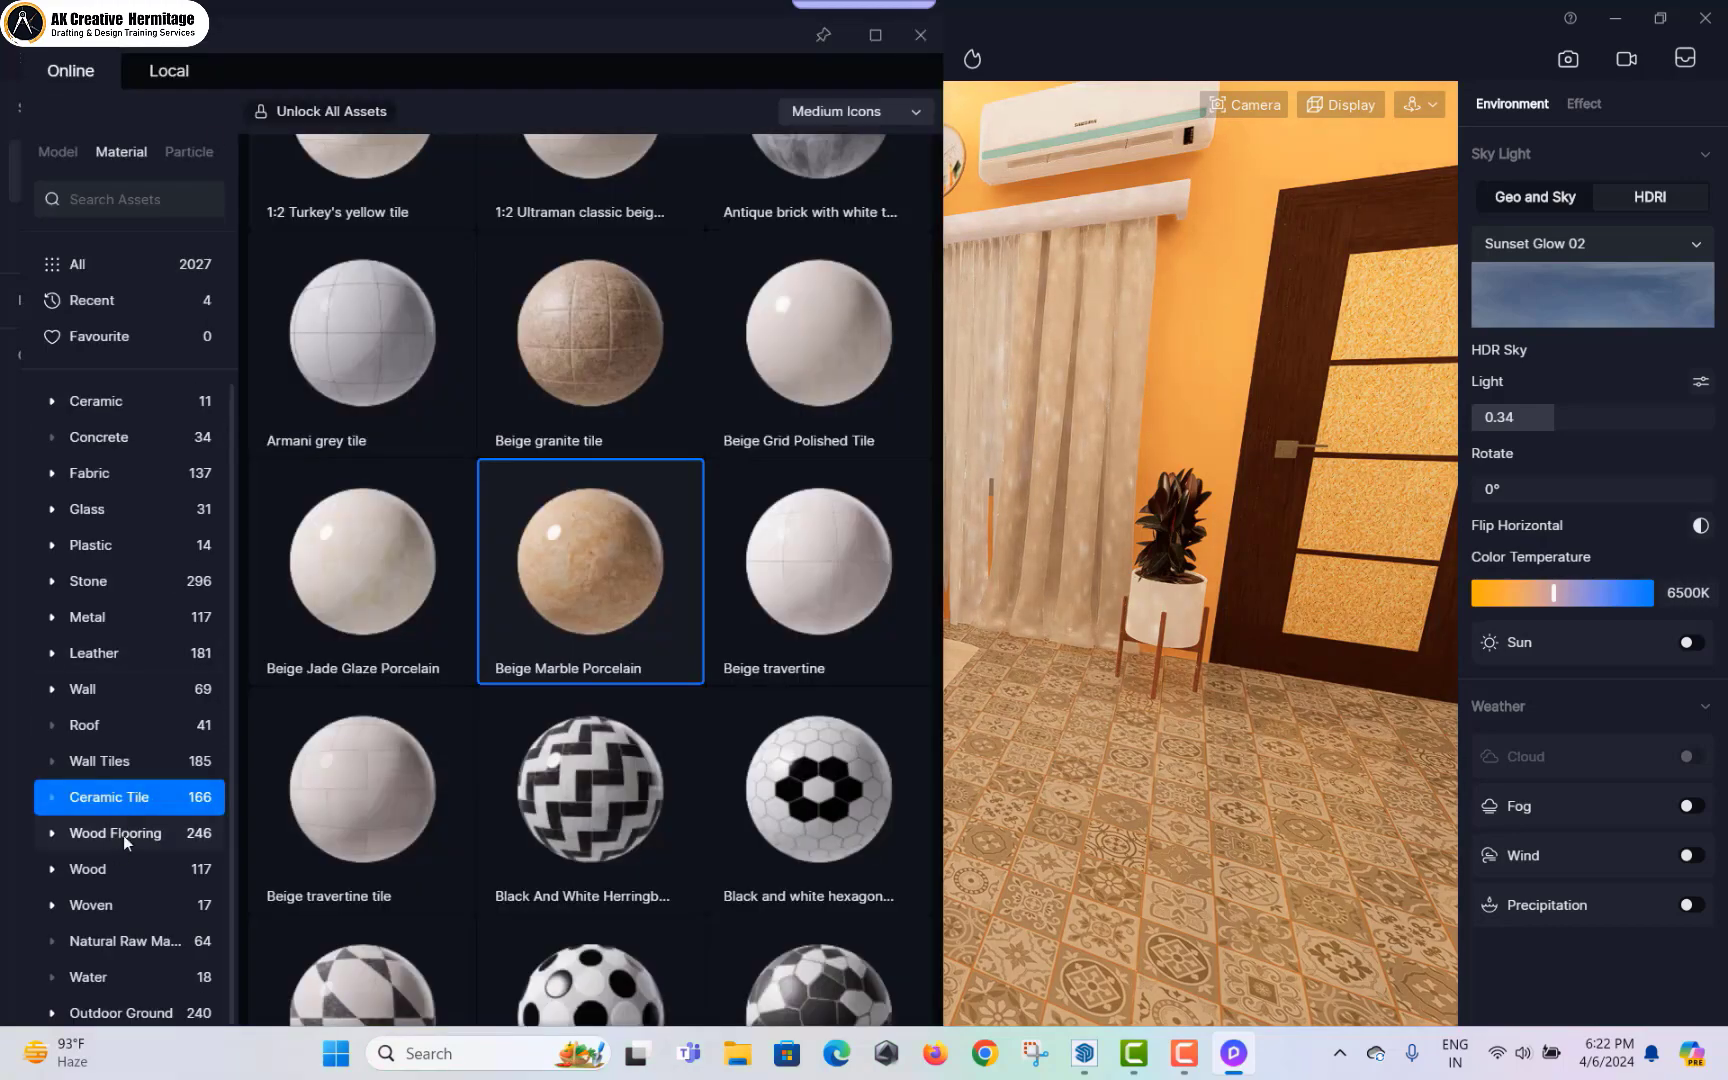
left_click(126, 843)
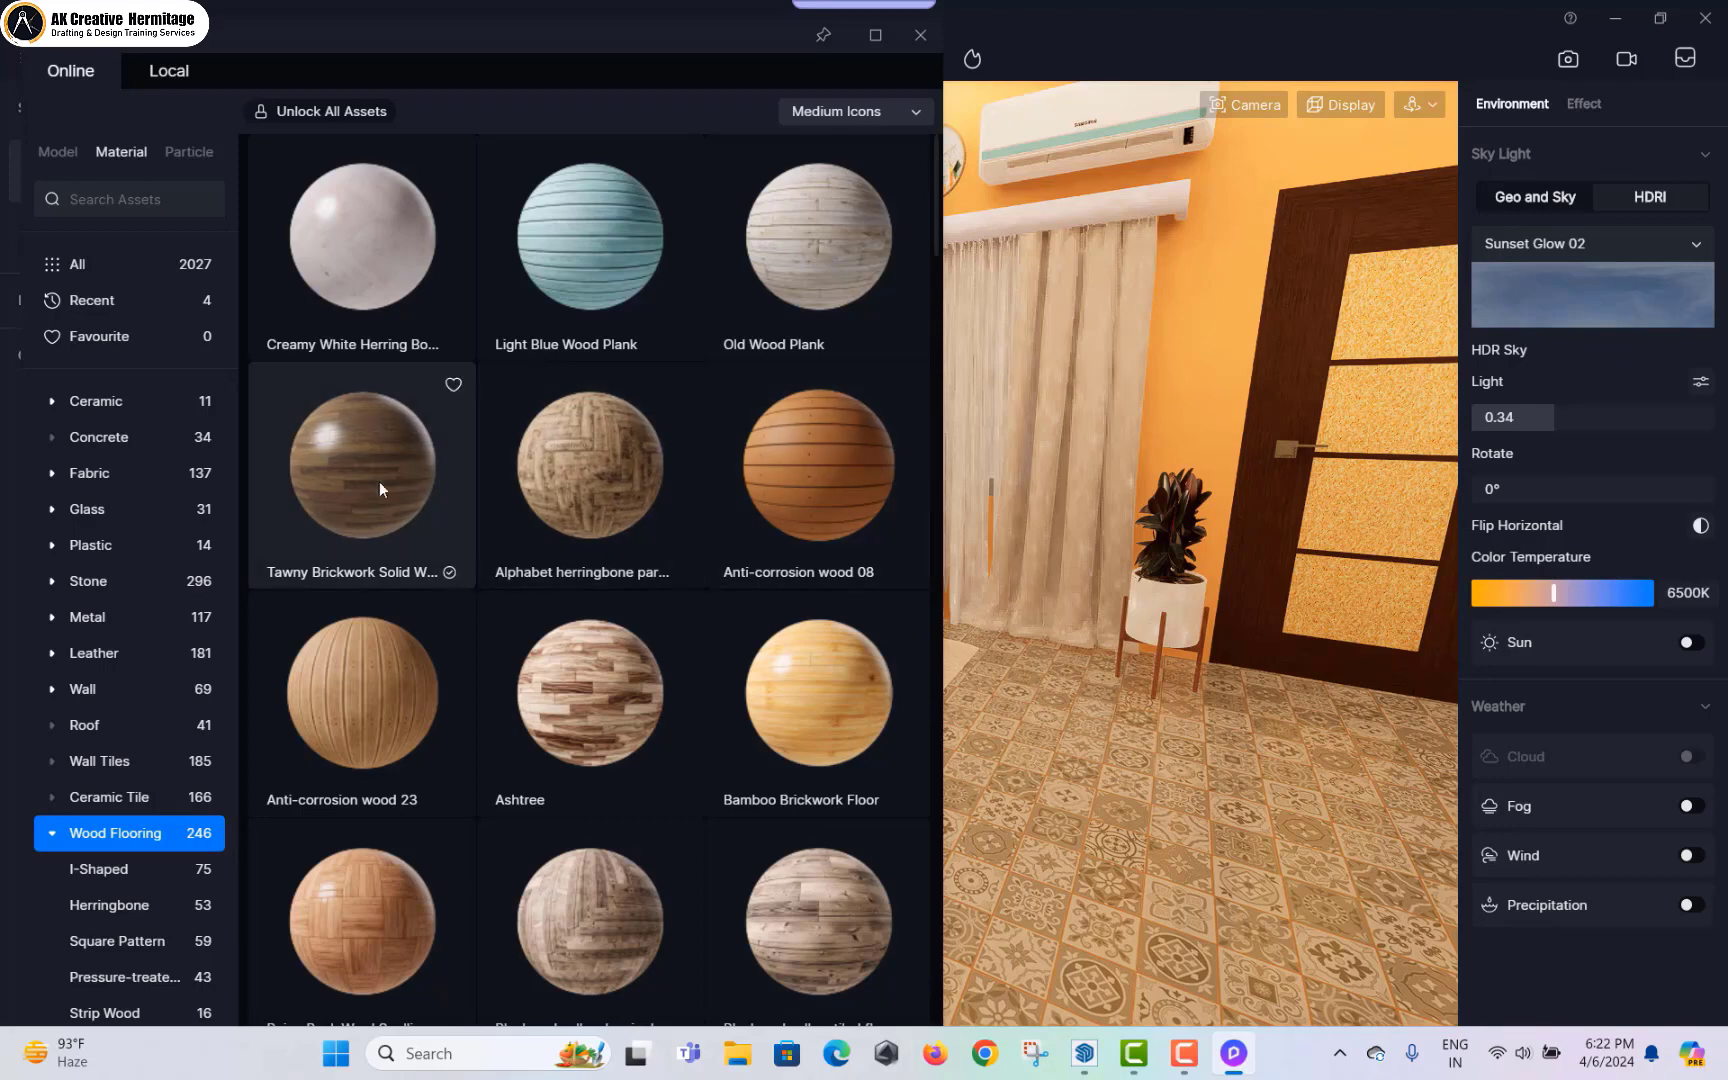
scroll(356, 481, "down", 8)
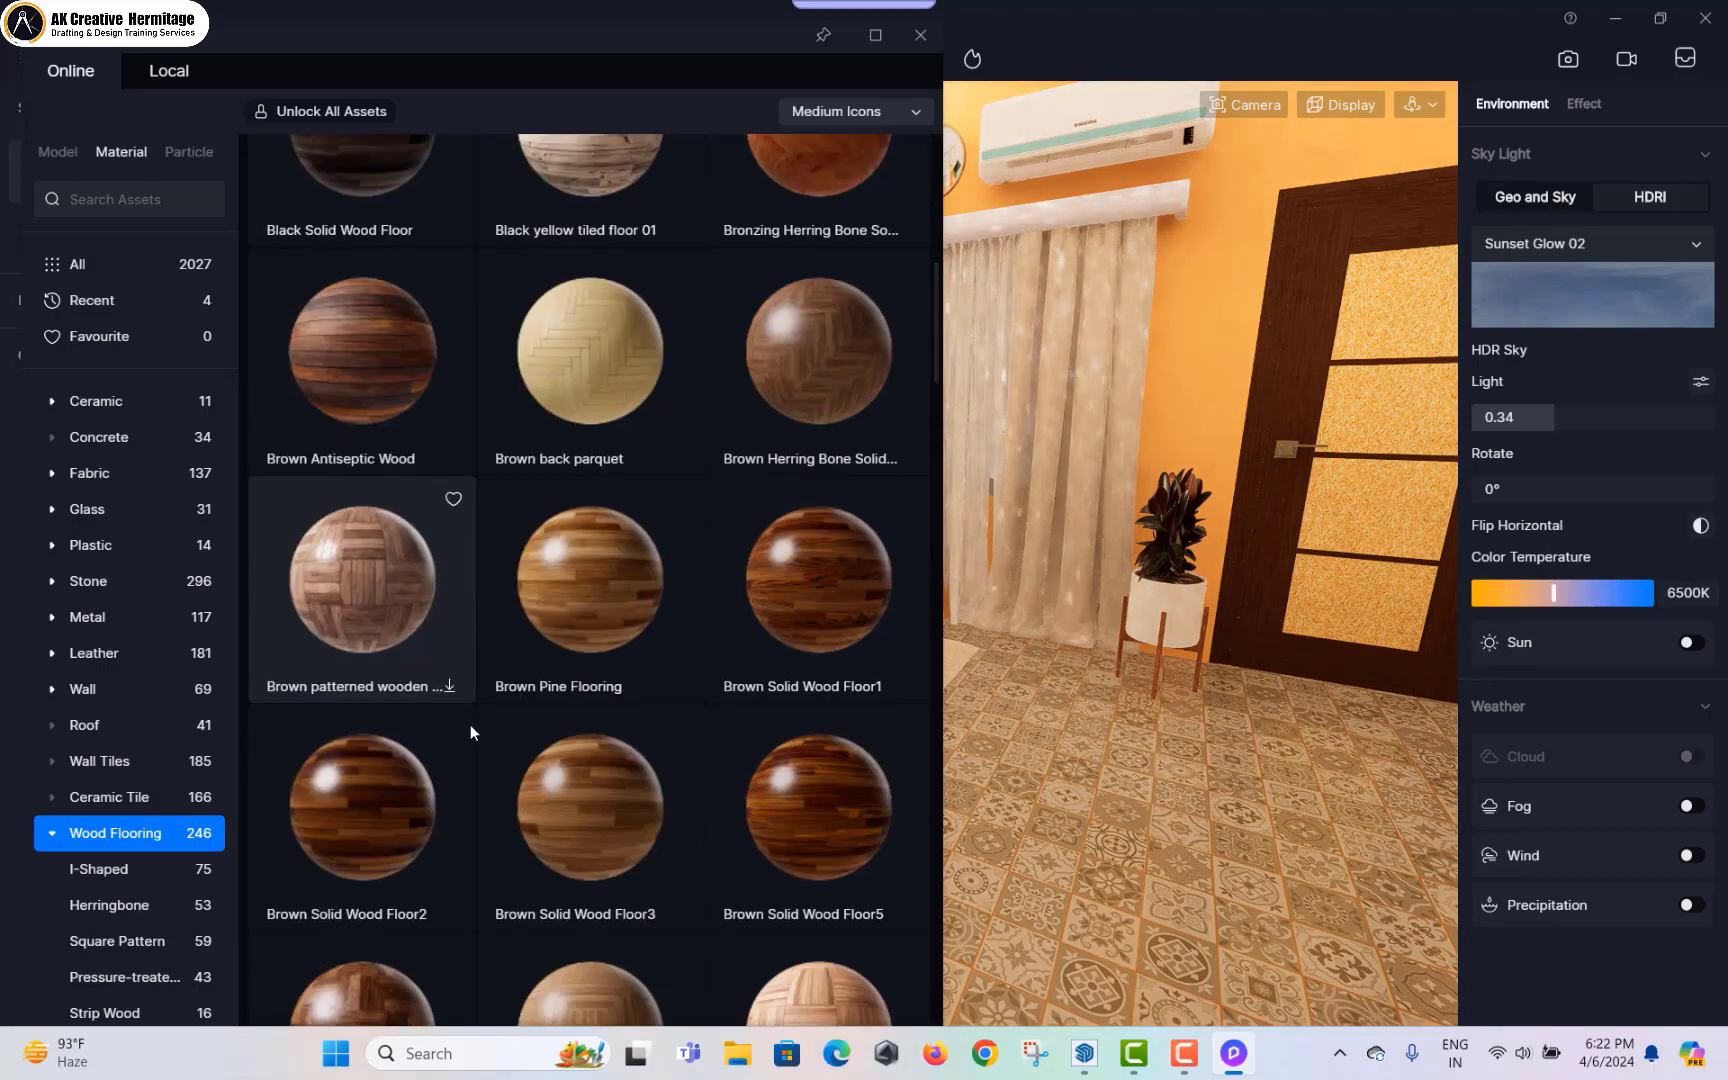
left_click_drag(630, 567, 1083, 760)
left_click_drag(948, 887, 960, 880)
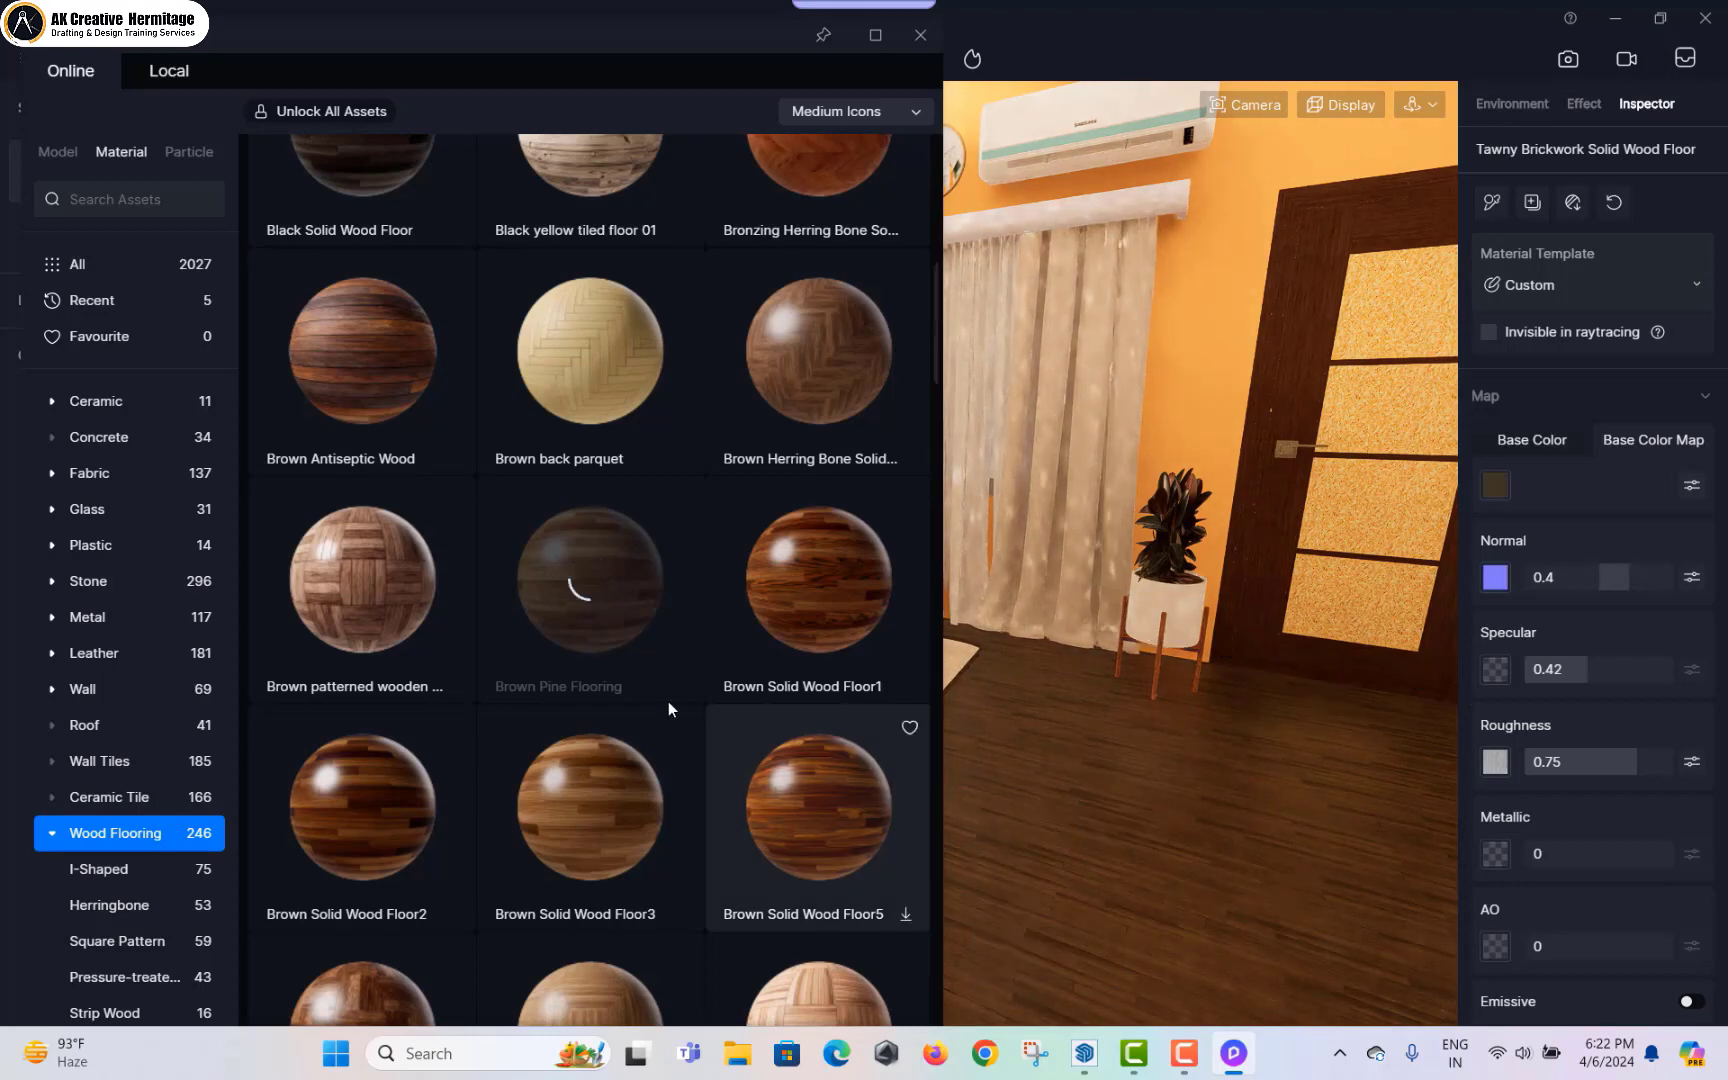
scroll(647, 676, "down", 4)
left_click_drag(600, 570, 980, 690)
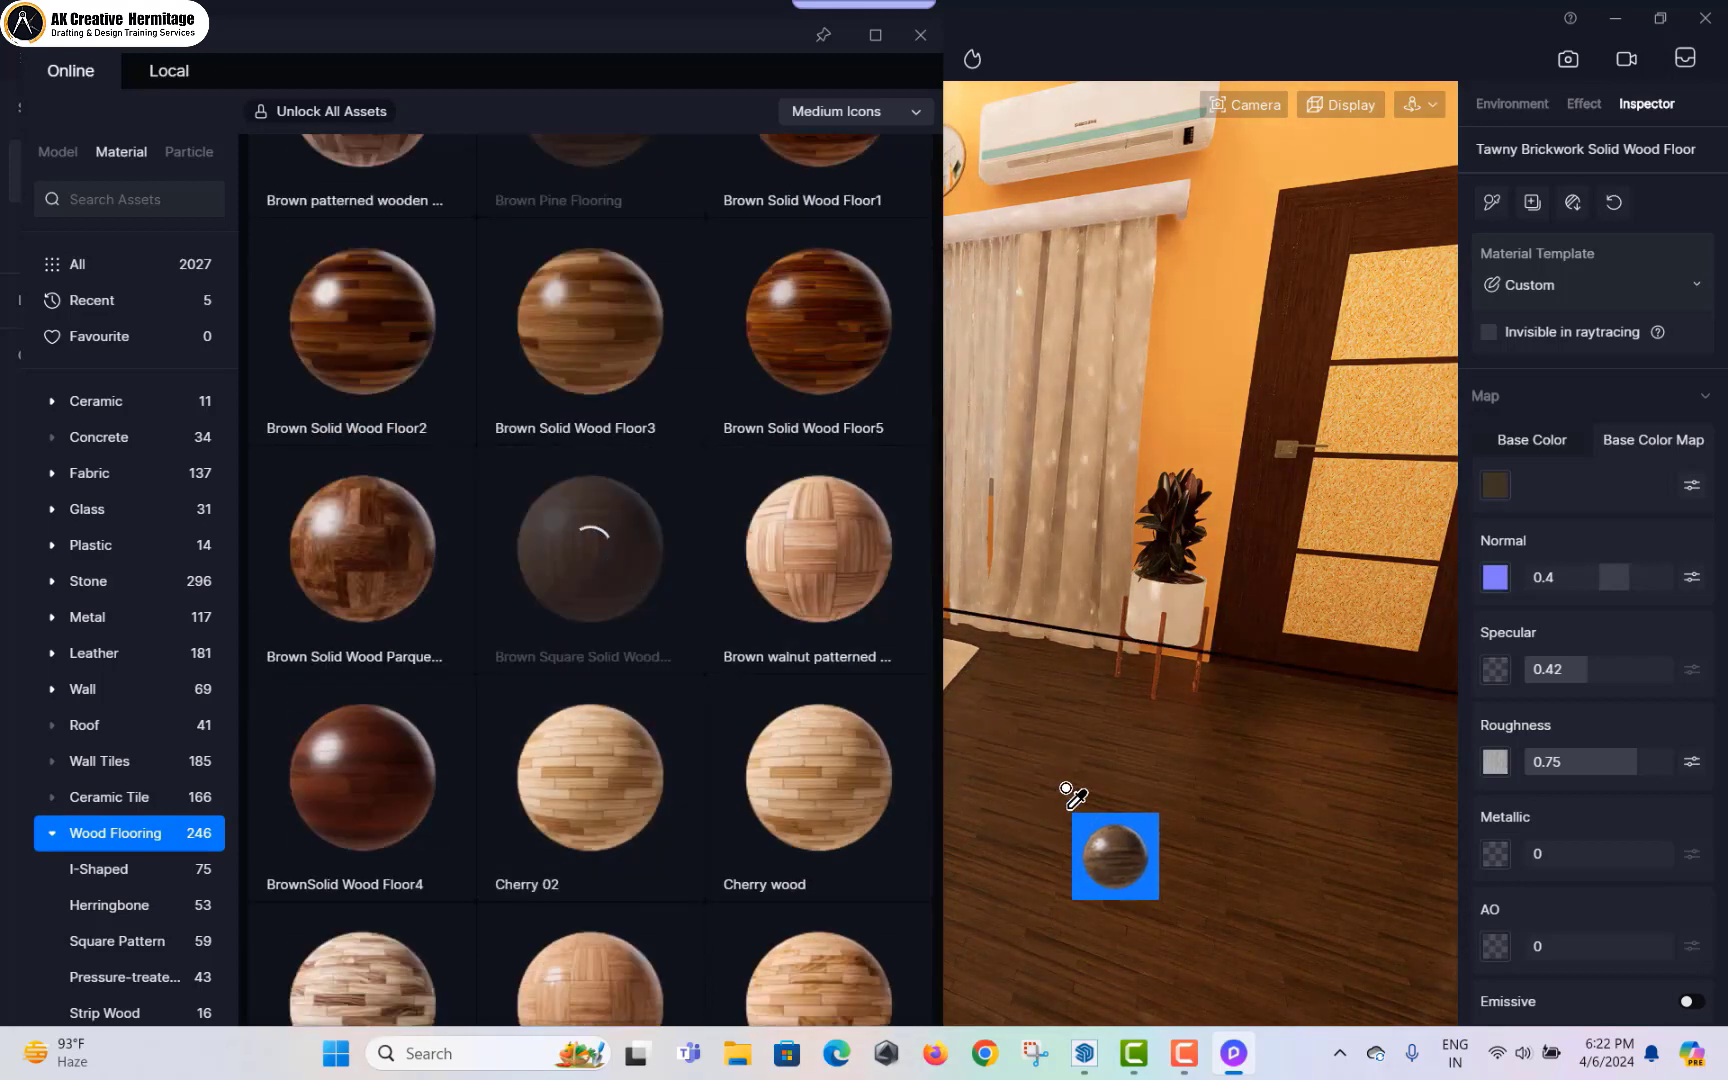
left_click_drag(1064, 789, 587, 620)
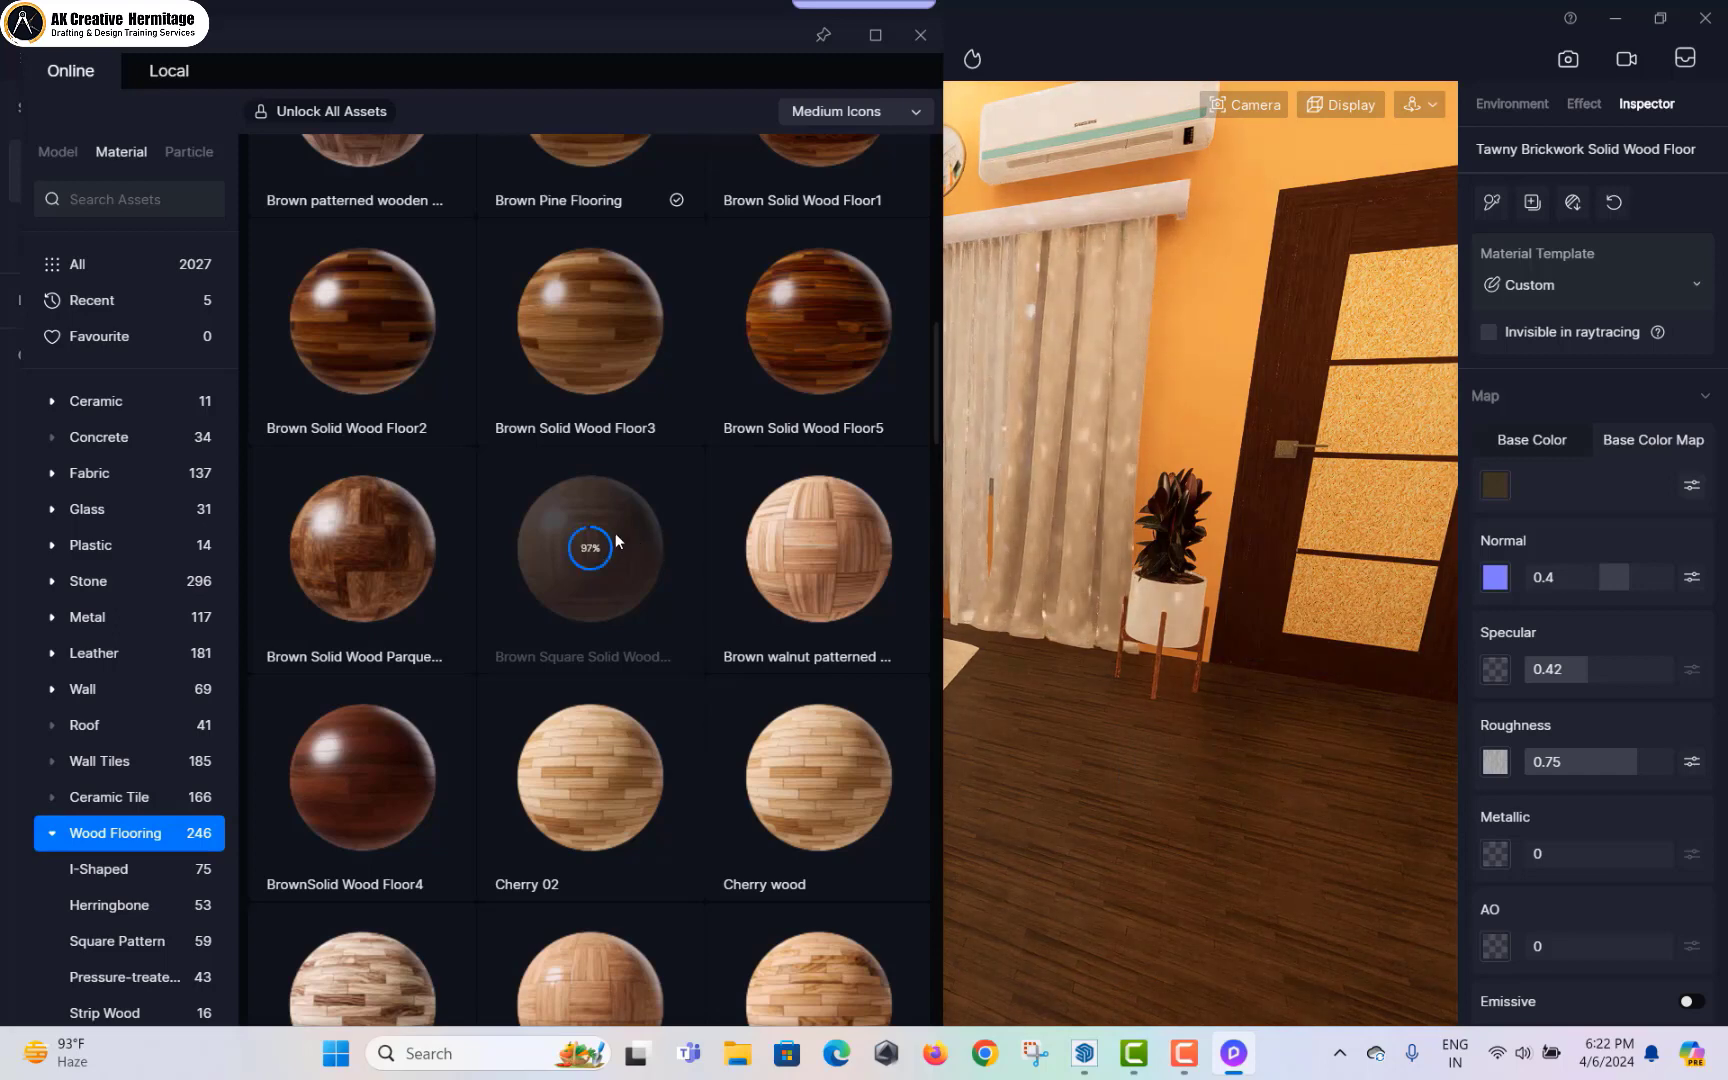
left_click_drag(626, 543, 1083, 788)
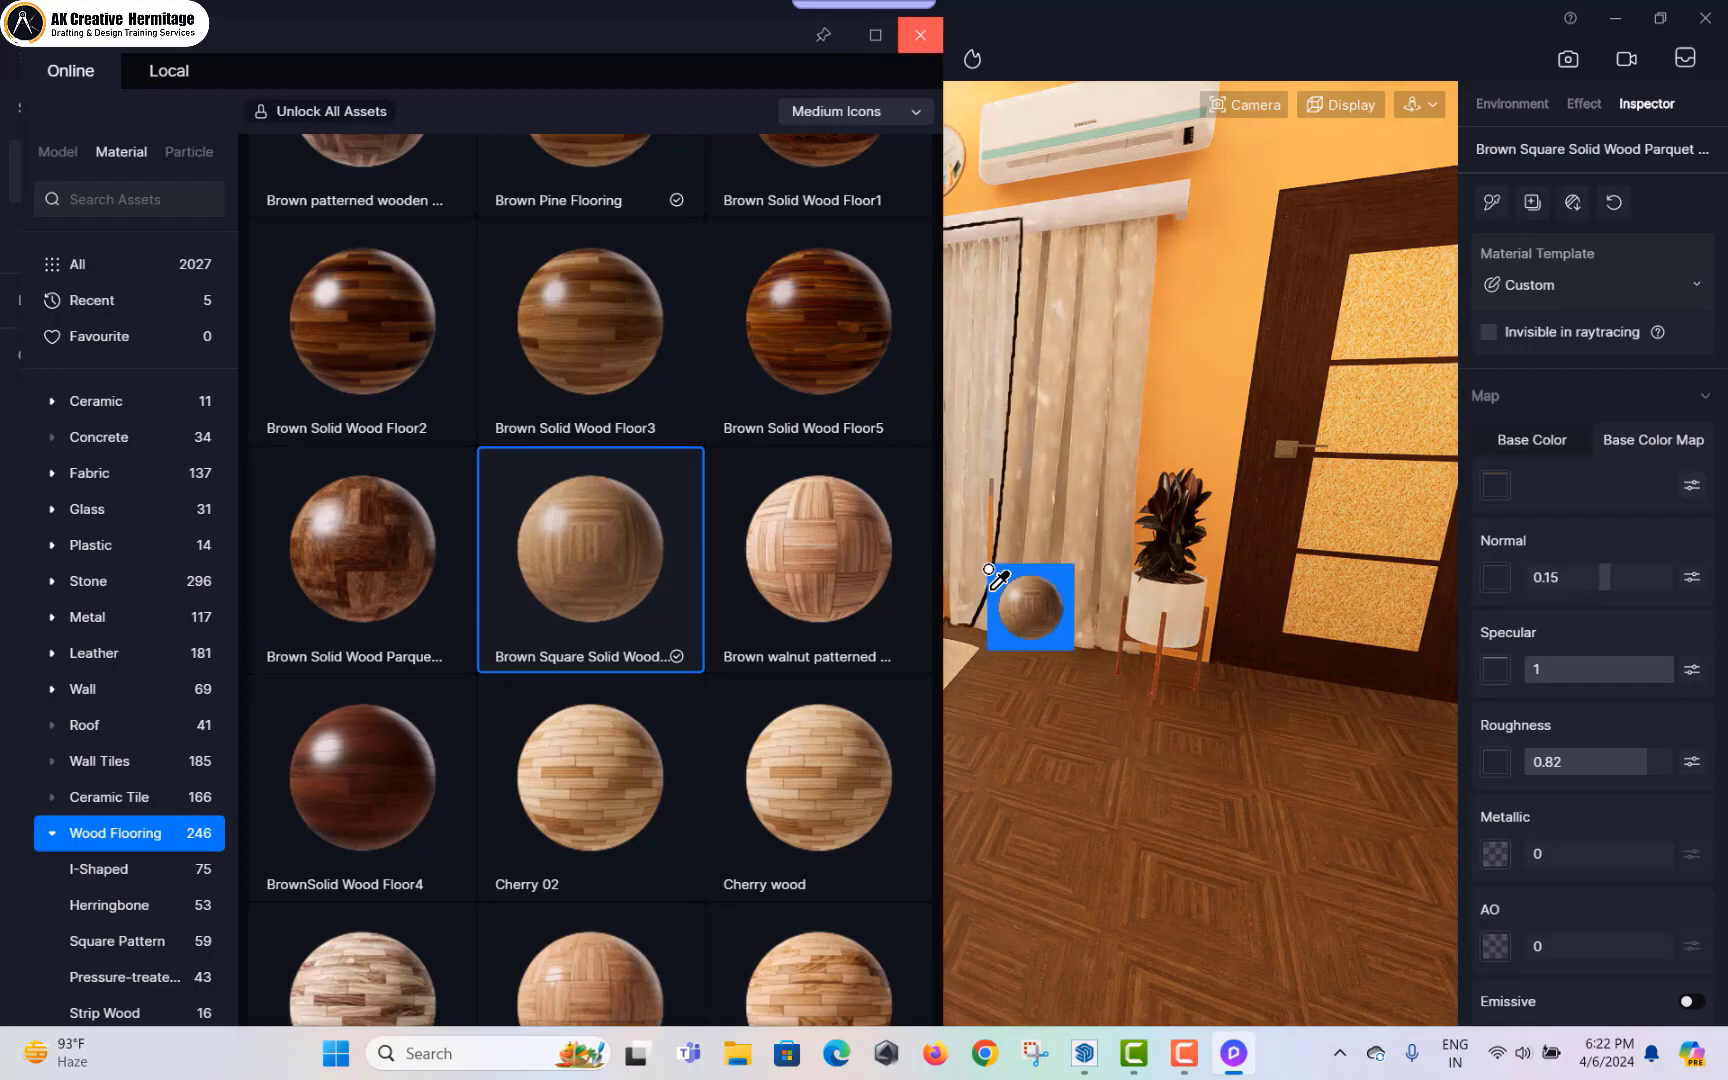
scroll(1037, 734, "down", 3)
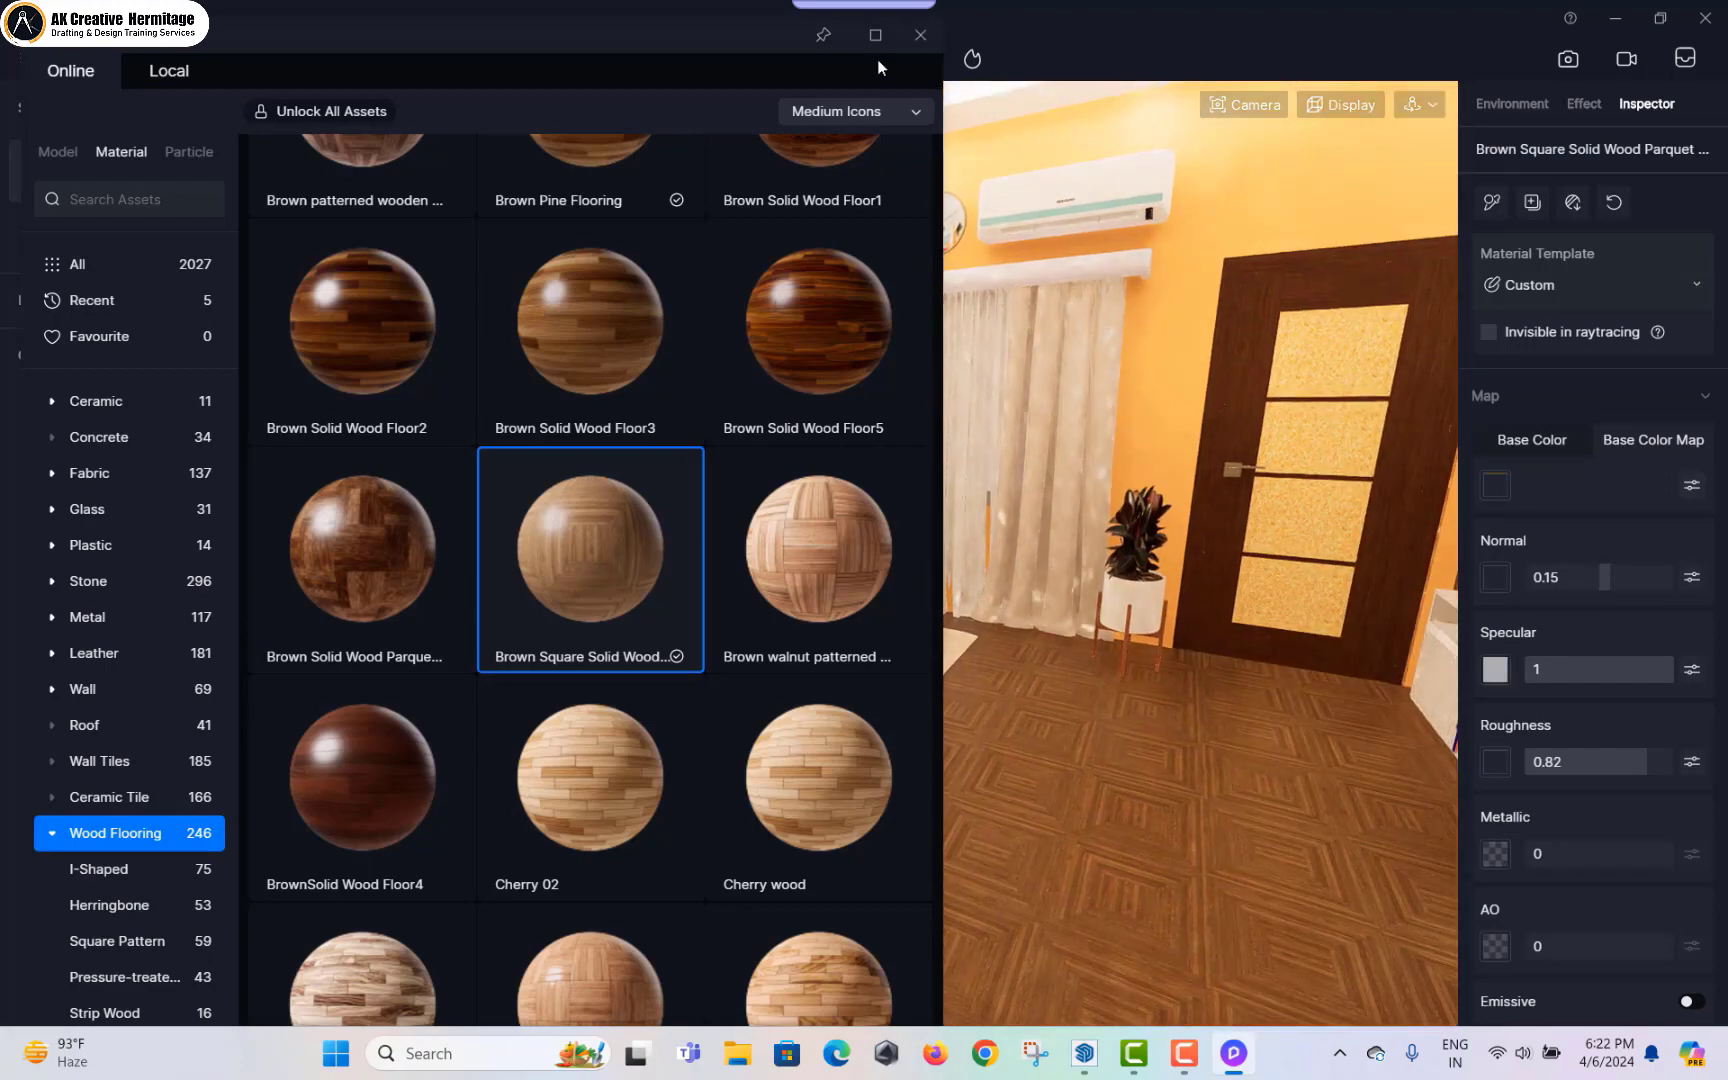
left_click(920, 35)
Step: Set the parquet floor material's specular to 0.32 and roughness to 0.05, and leave the material after reviewing its reflections
scroll(1160, 890, "down", 1)
scroll(1158, 890, "up", 3)
right_click_drag(1158, 890, 1030, 560)
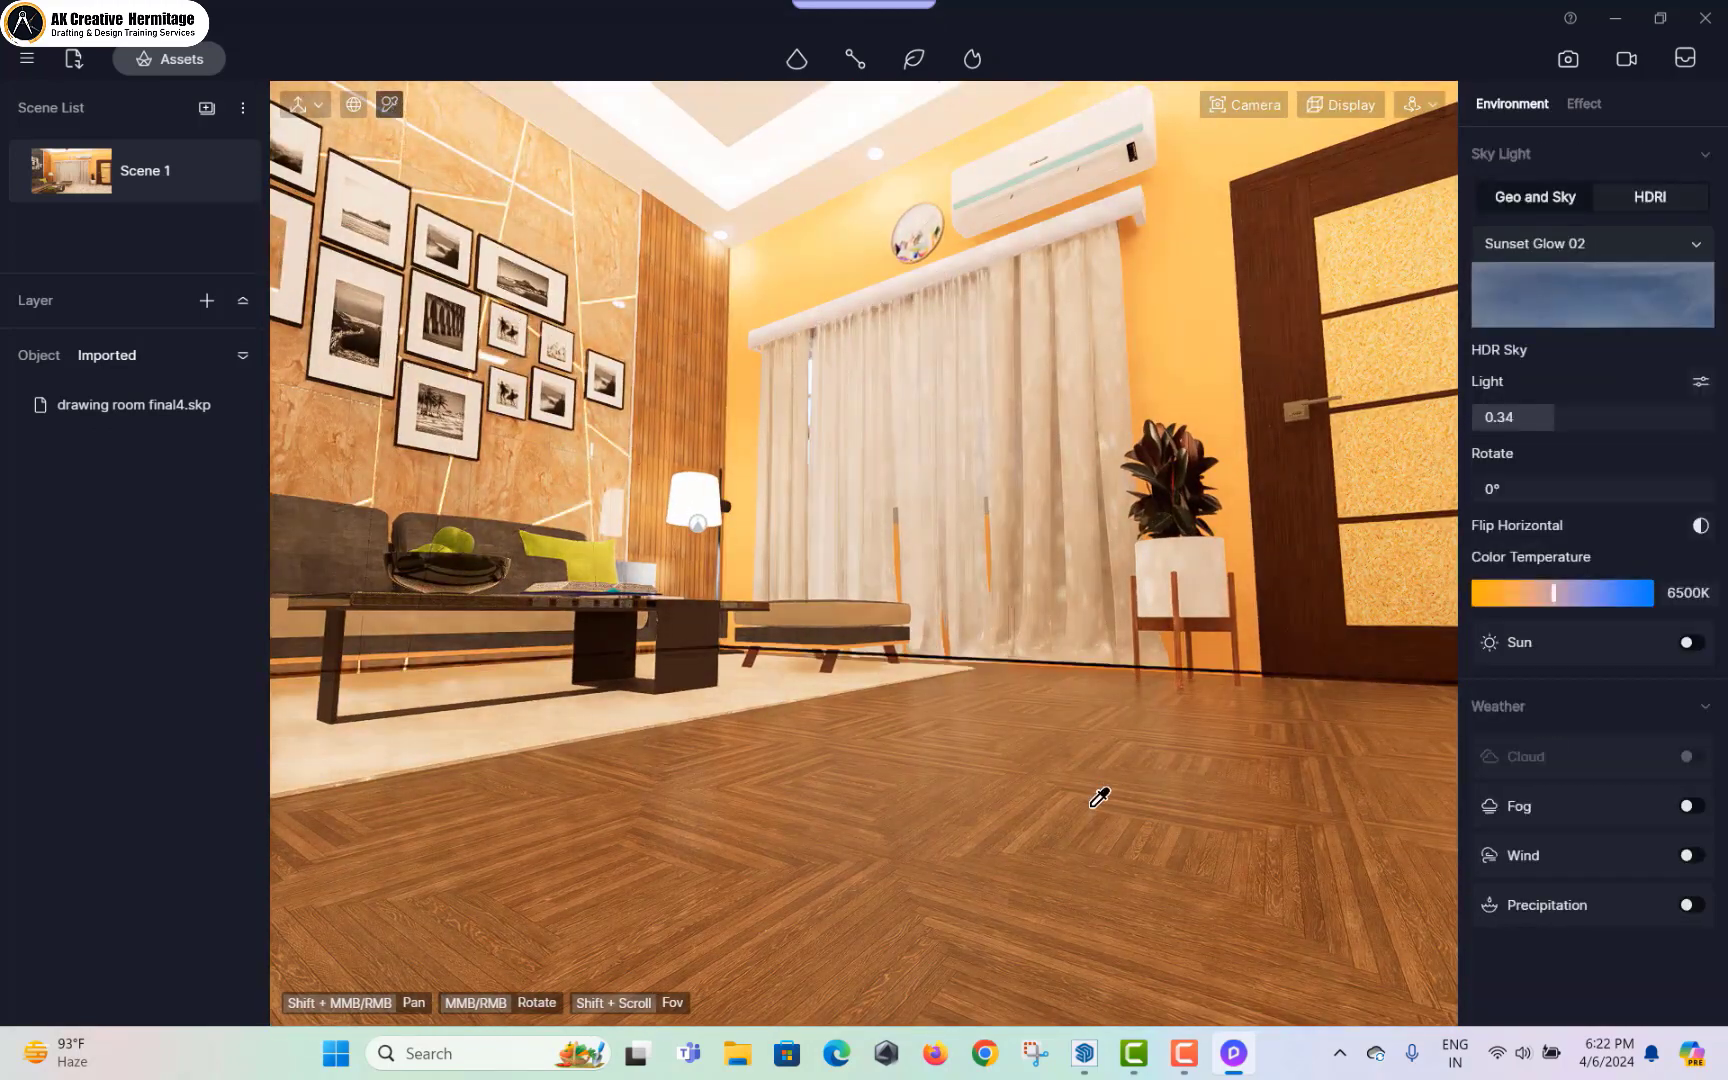
right_click_drag(1052, 779, 1031, 758)
left_click(1031, 756)
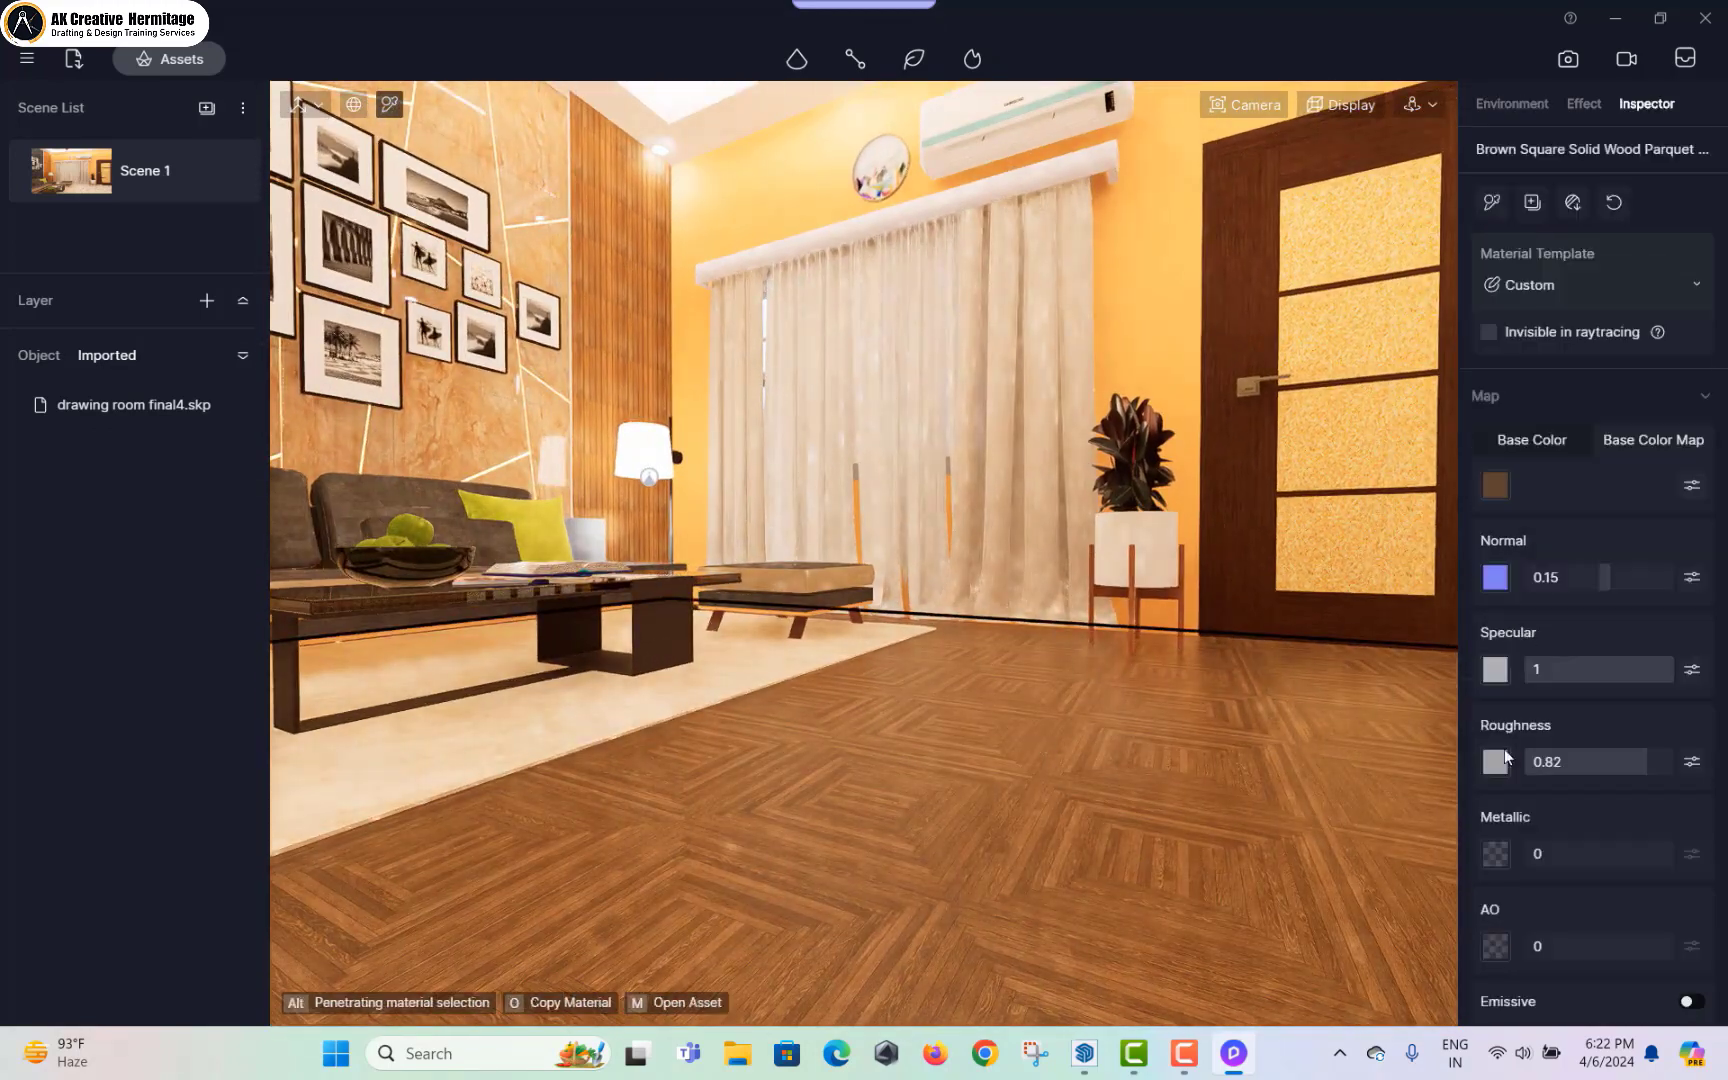
left_click(1572, 670)
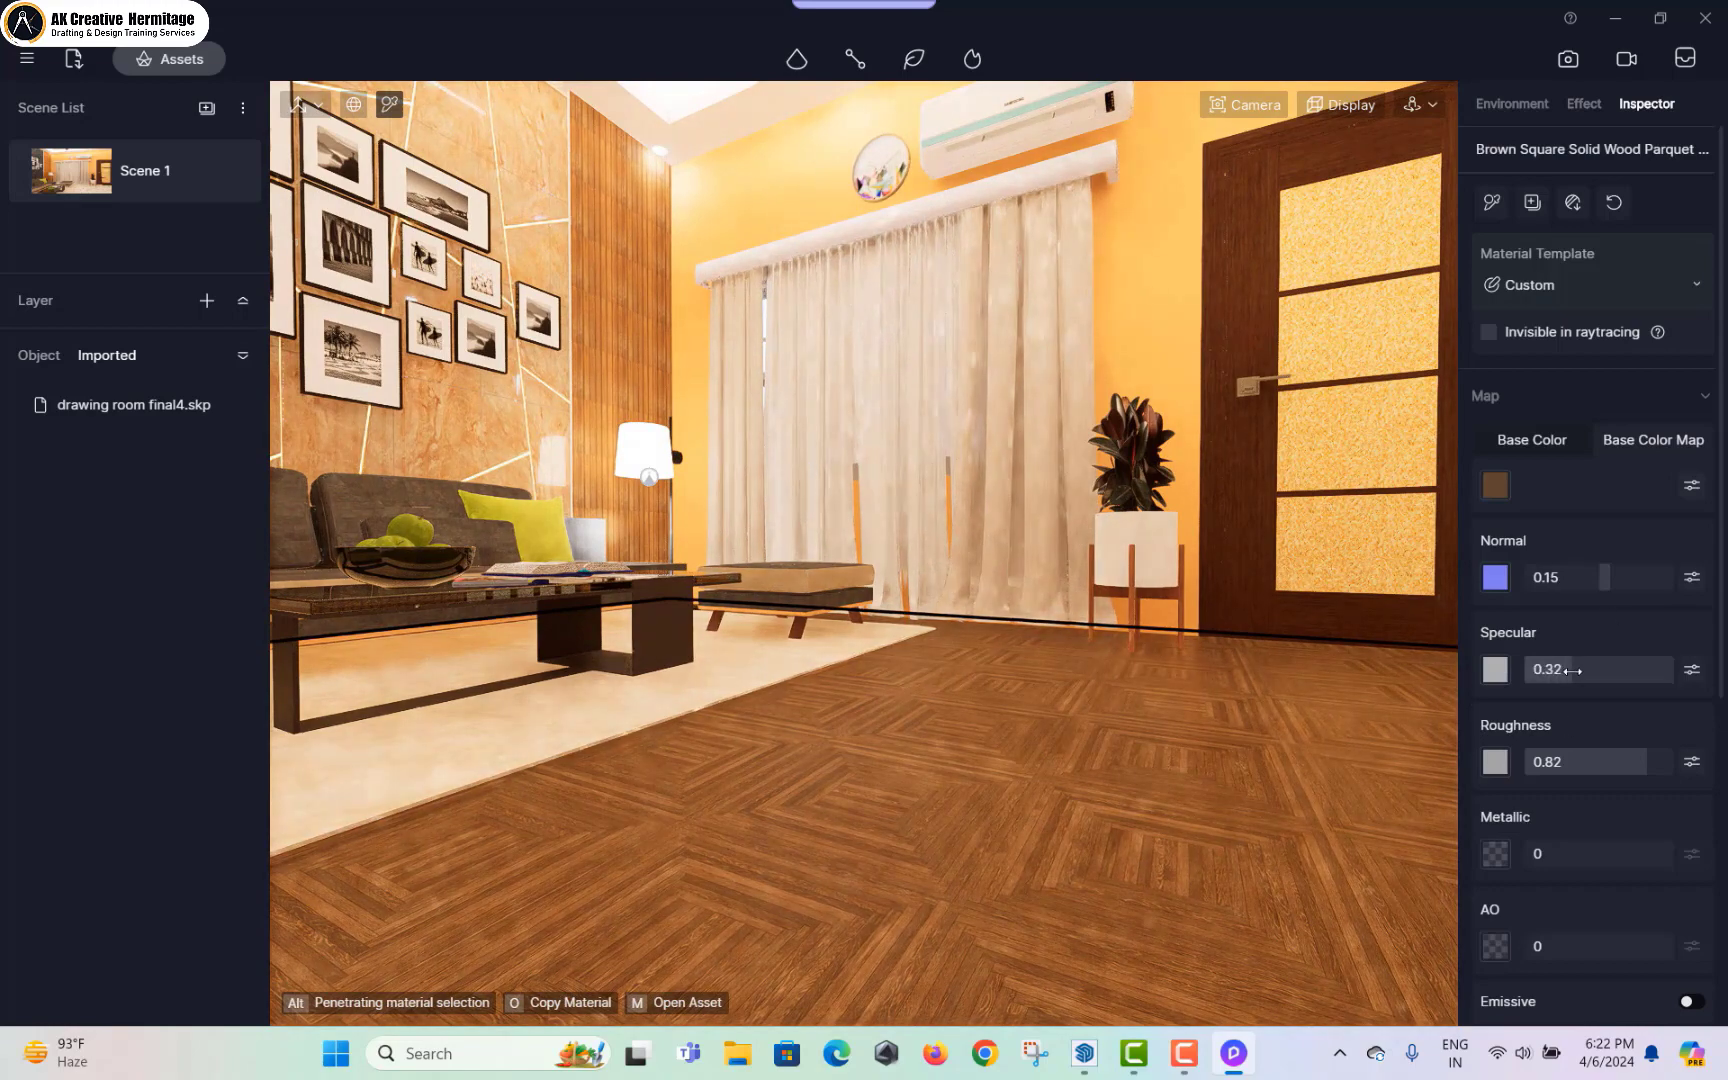
left_click_drag(1628, 764, 1544, 768)
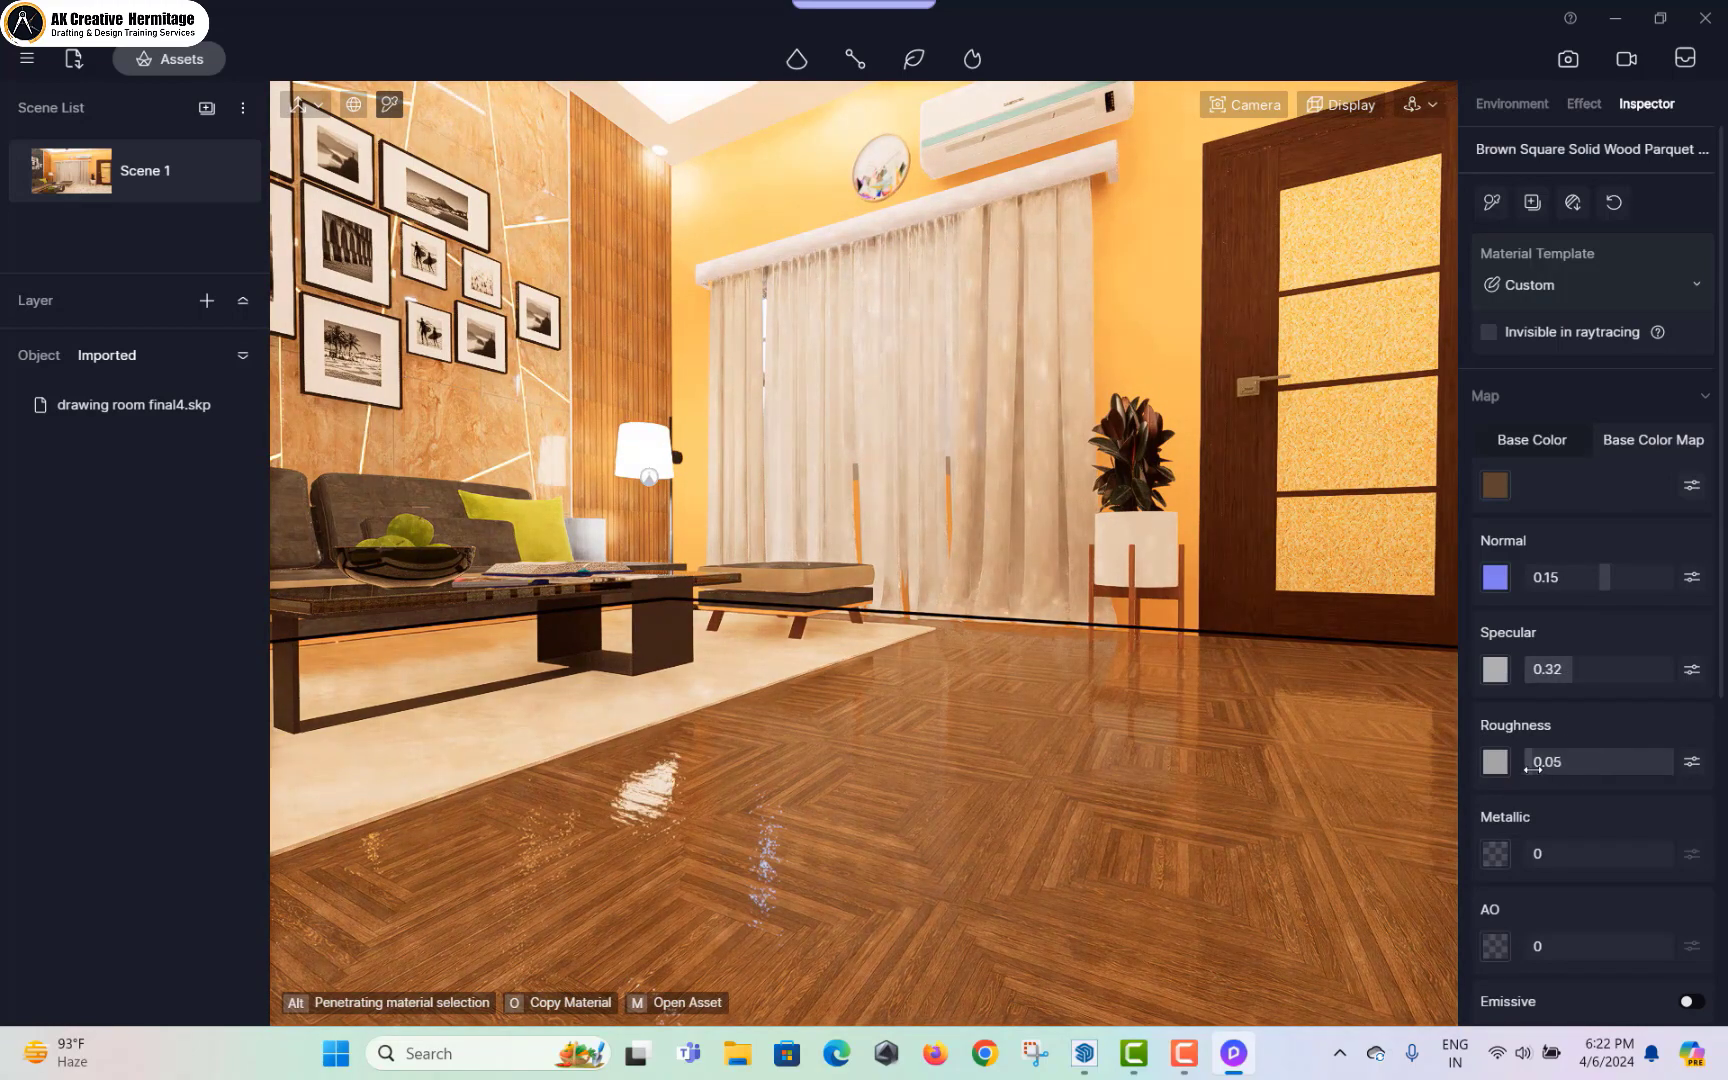
scroll(1062, 818, "up", 3)
right_click_drag(1084, 856, 1162, 739)
scroll(1057, 548, "down", 2)
middle_click_drag(1057, 548, 880, 895)
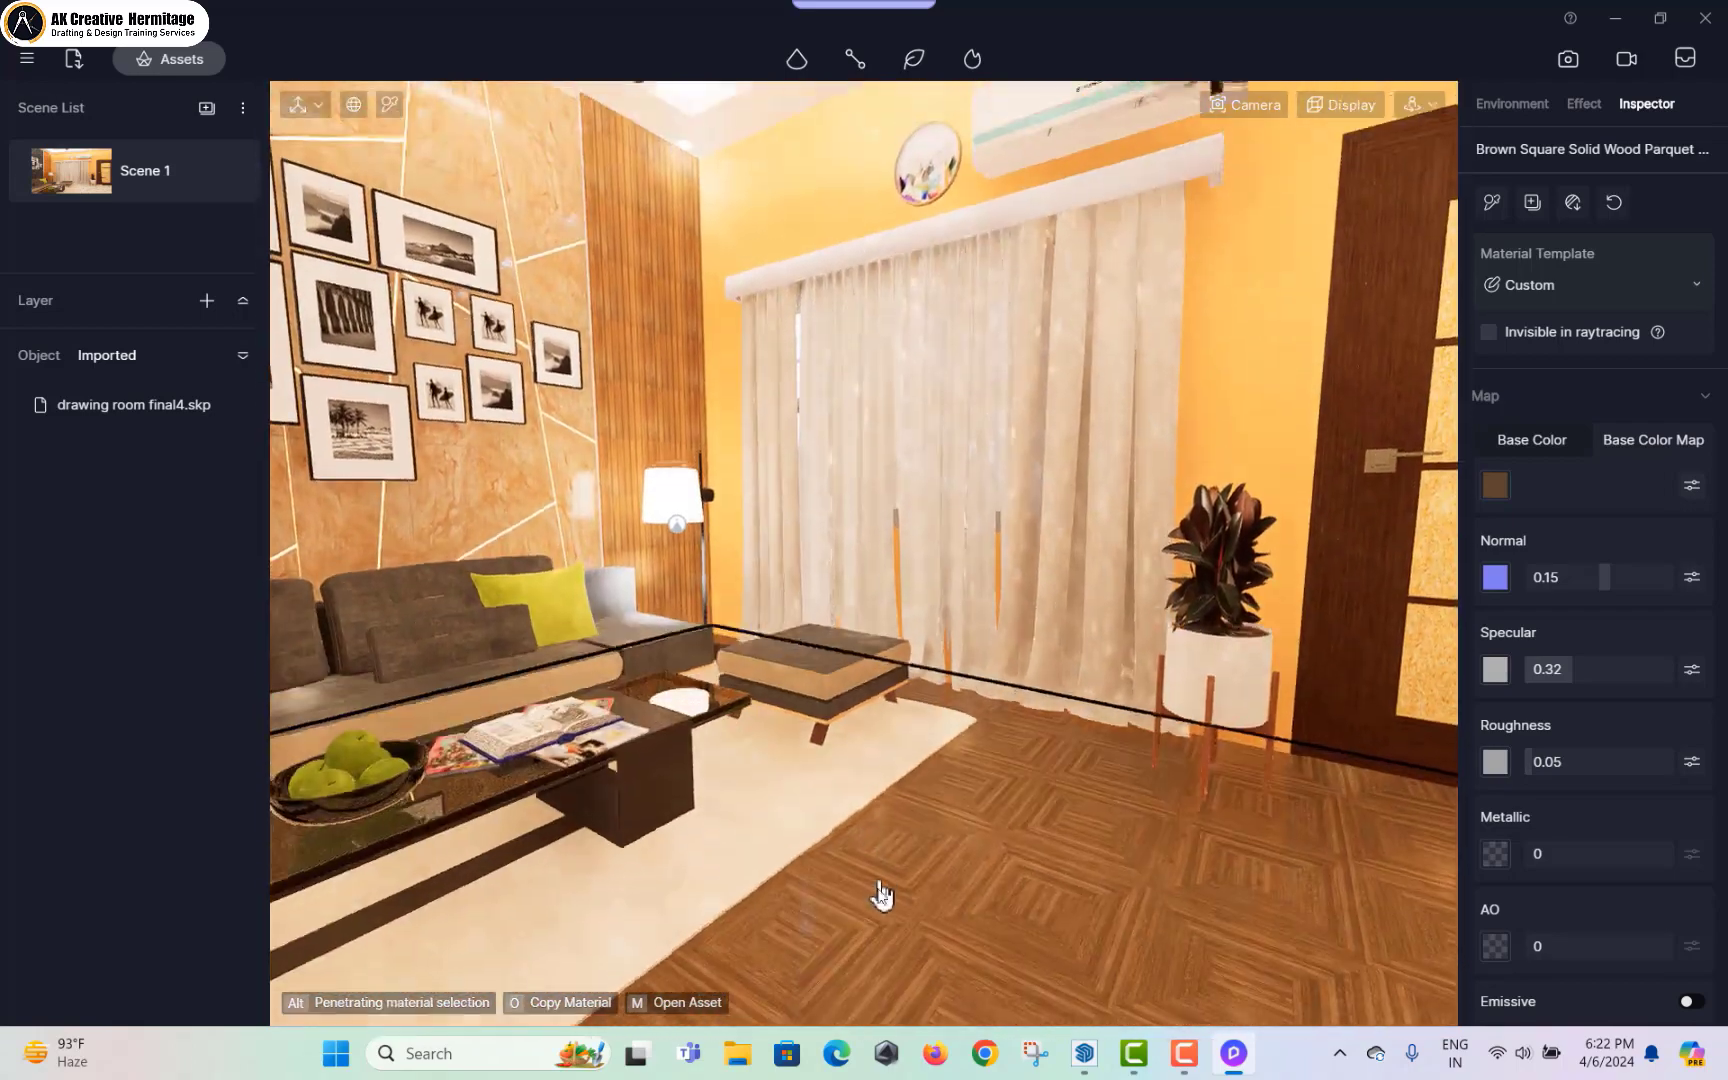
key("Escape")
Step: Apply Brown cotton fabric from the Fabric materials to the outer window curtains and close the library
scroll(933, 383, "up", 2)
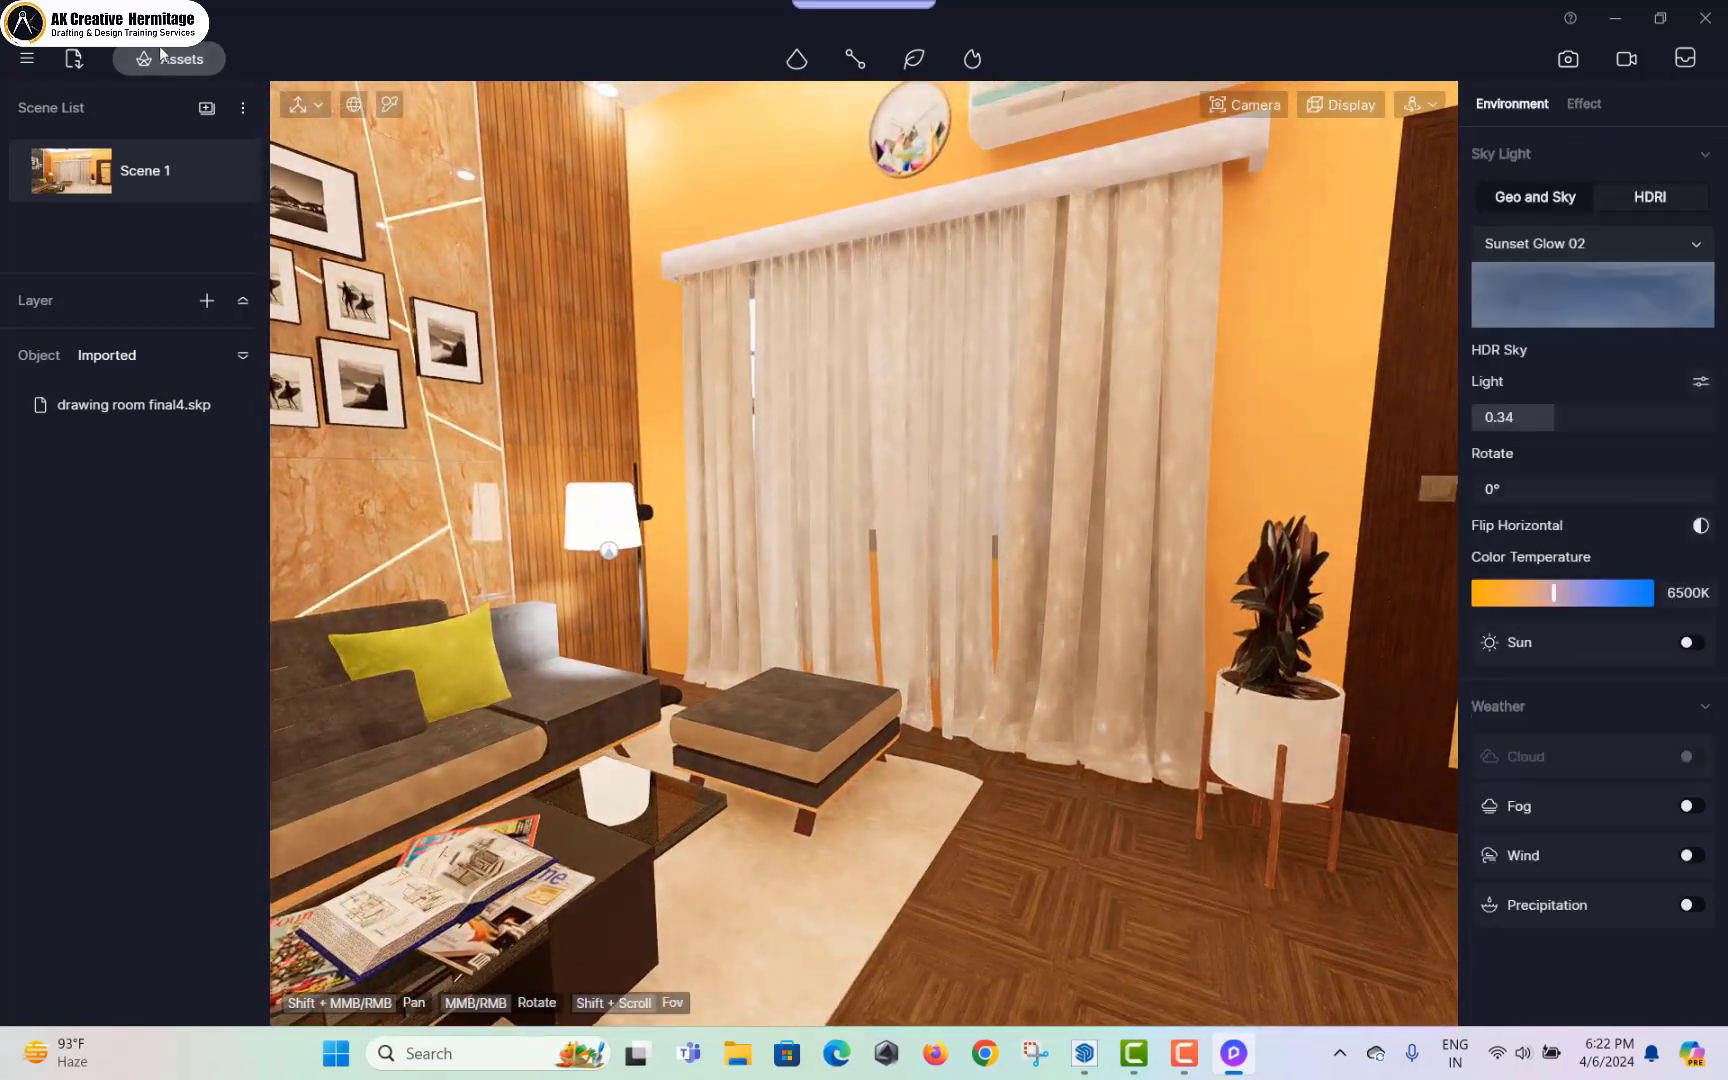
left_click(163, 57)
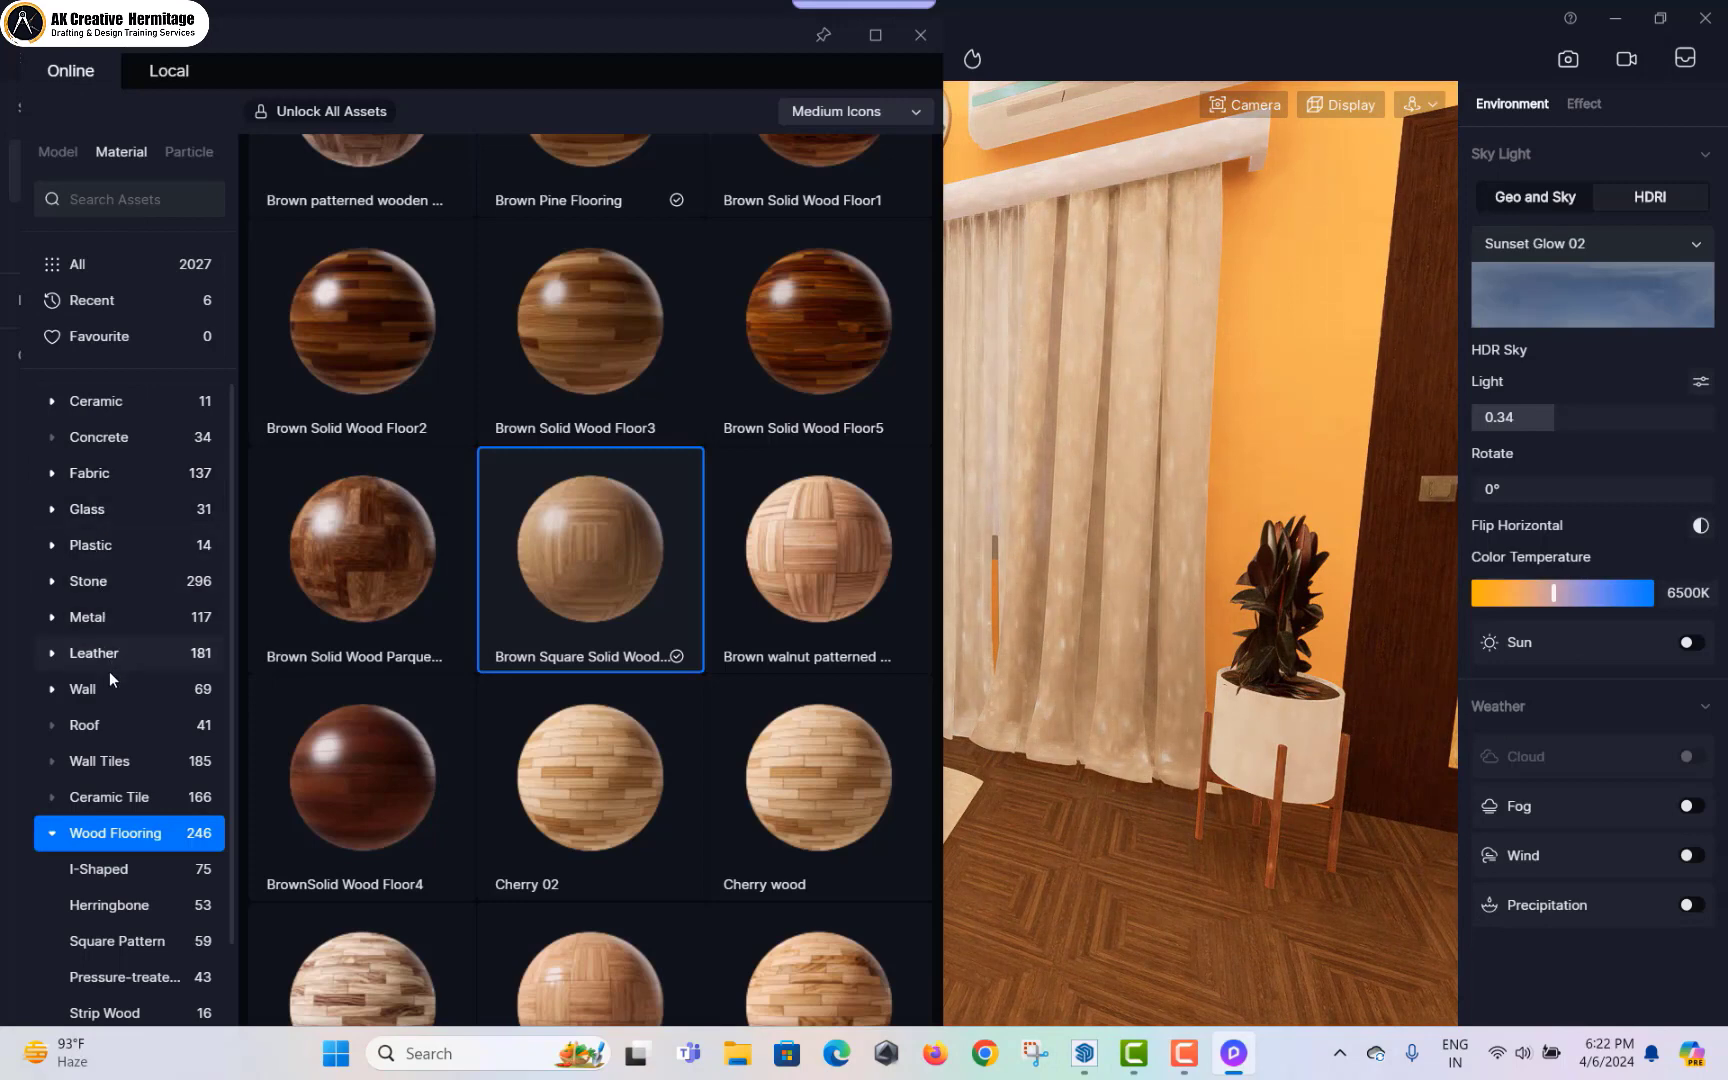
left_click(137, 470)
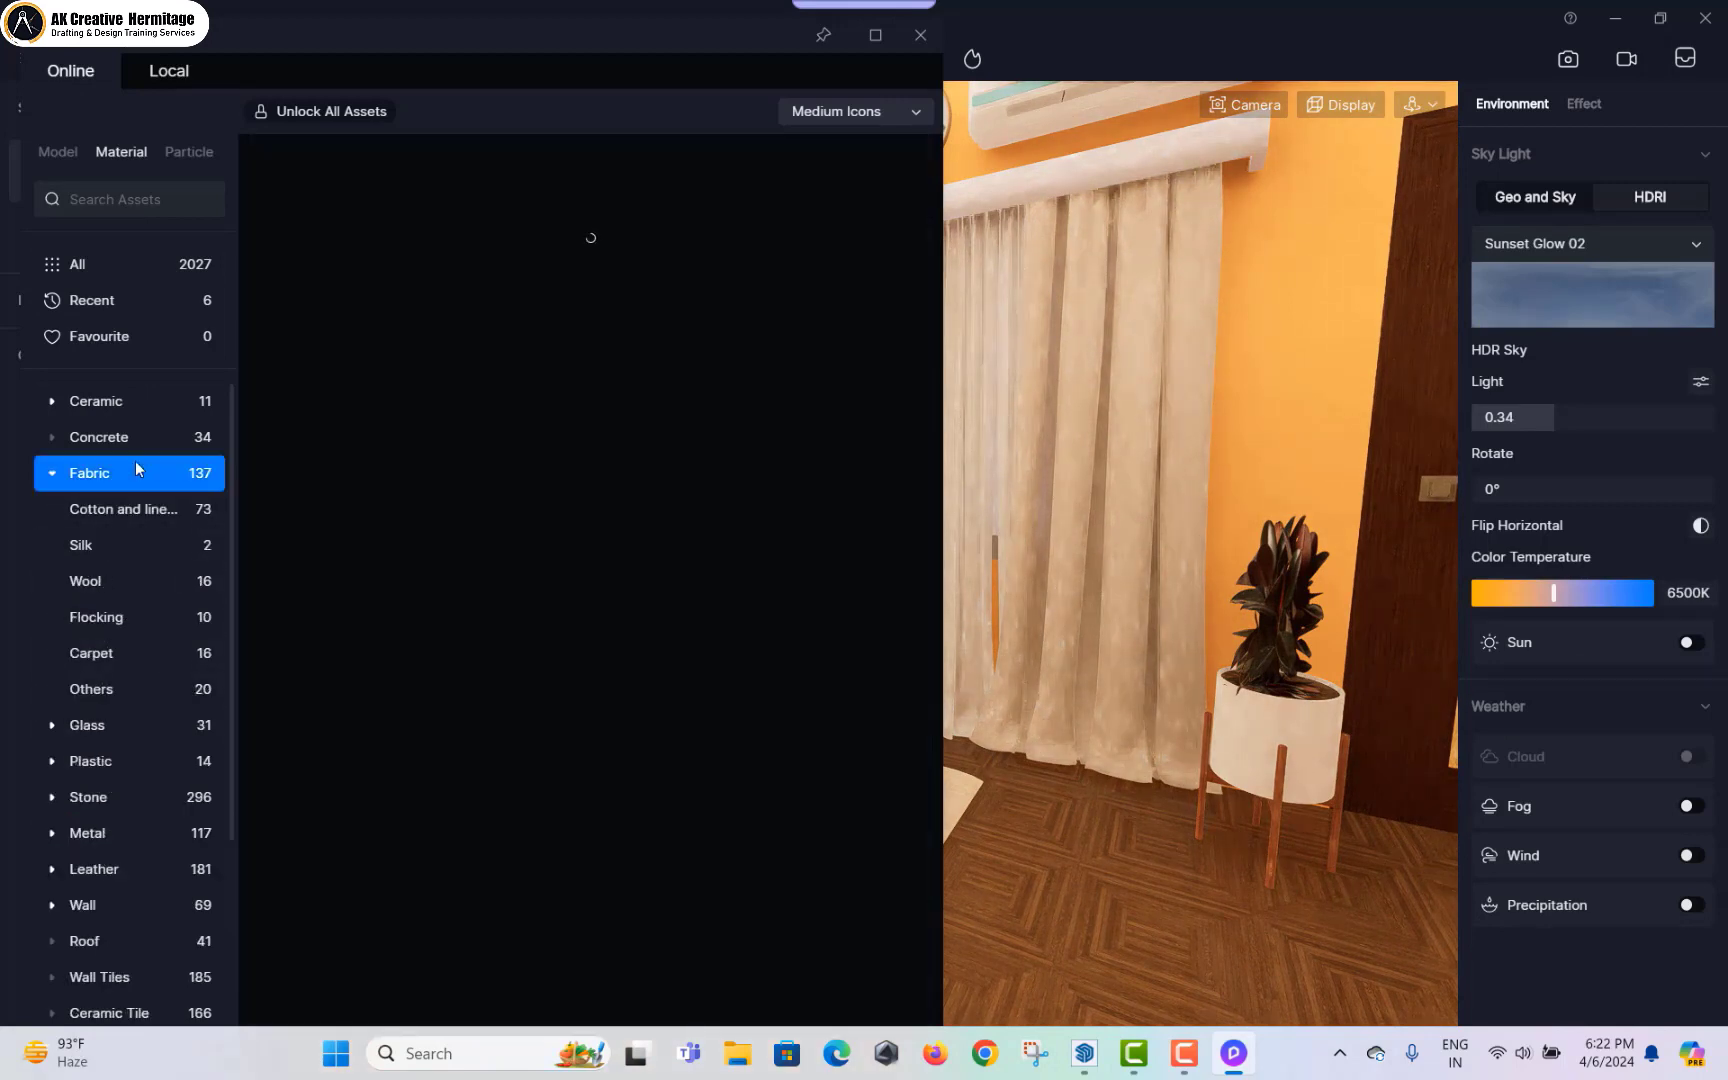
scroll(636, 592, "down", 2)
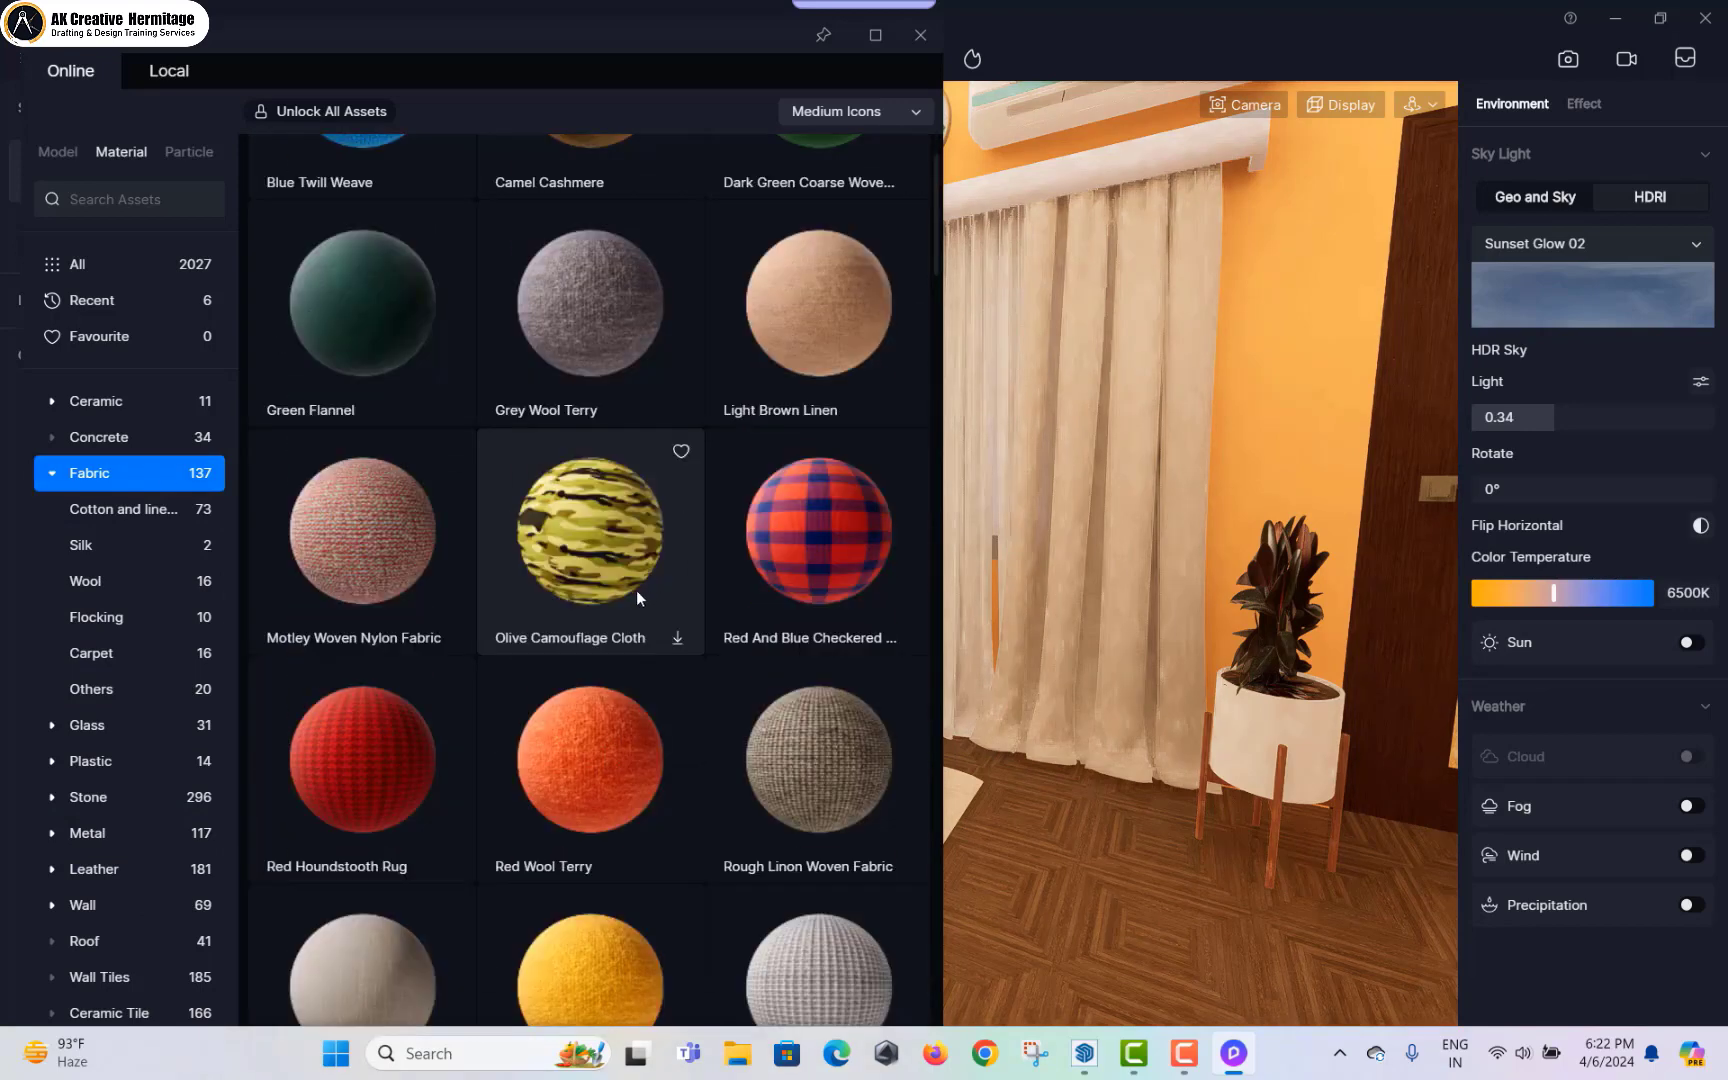
scroll(636, 590, "down", 15)
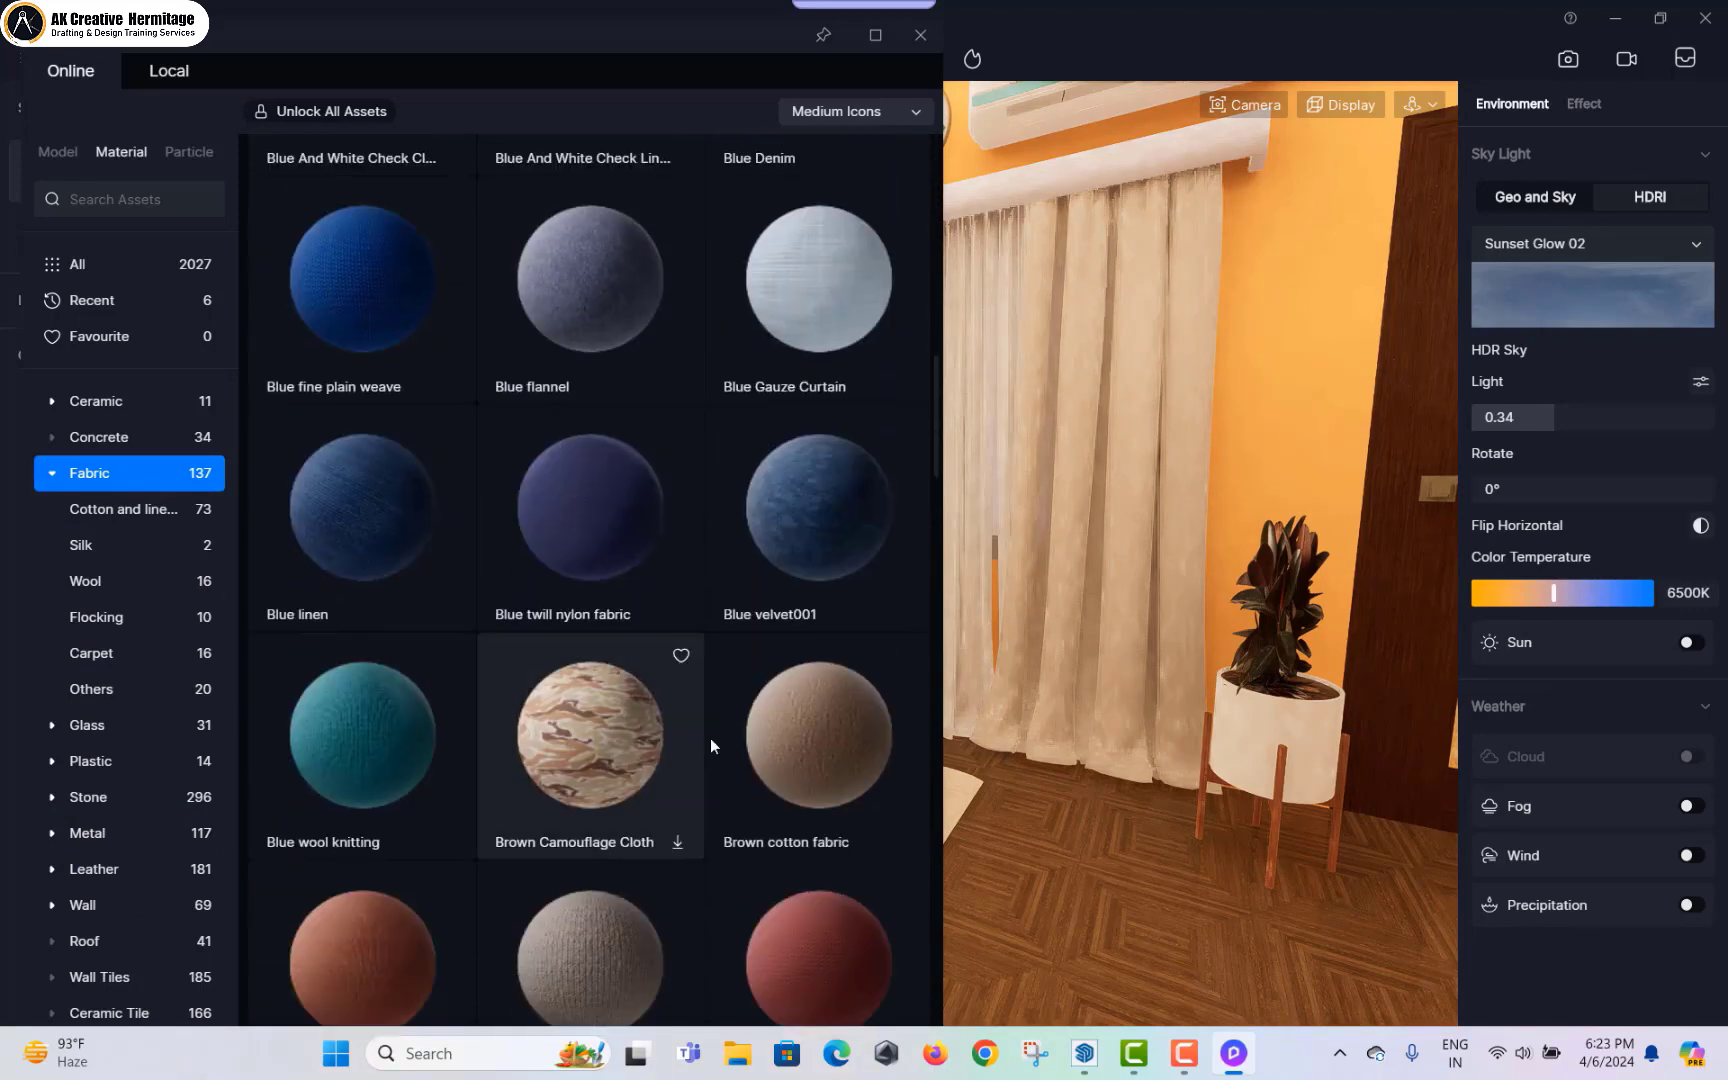
left_click_drag(745, 742, 1083, 353)
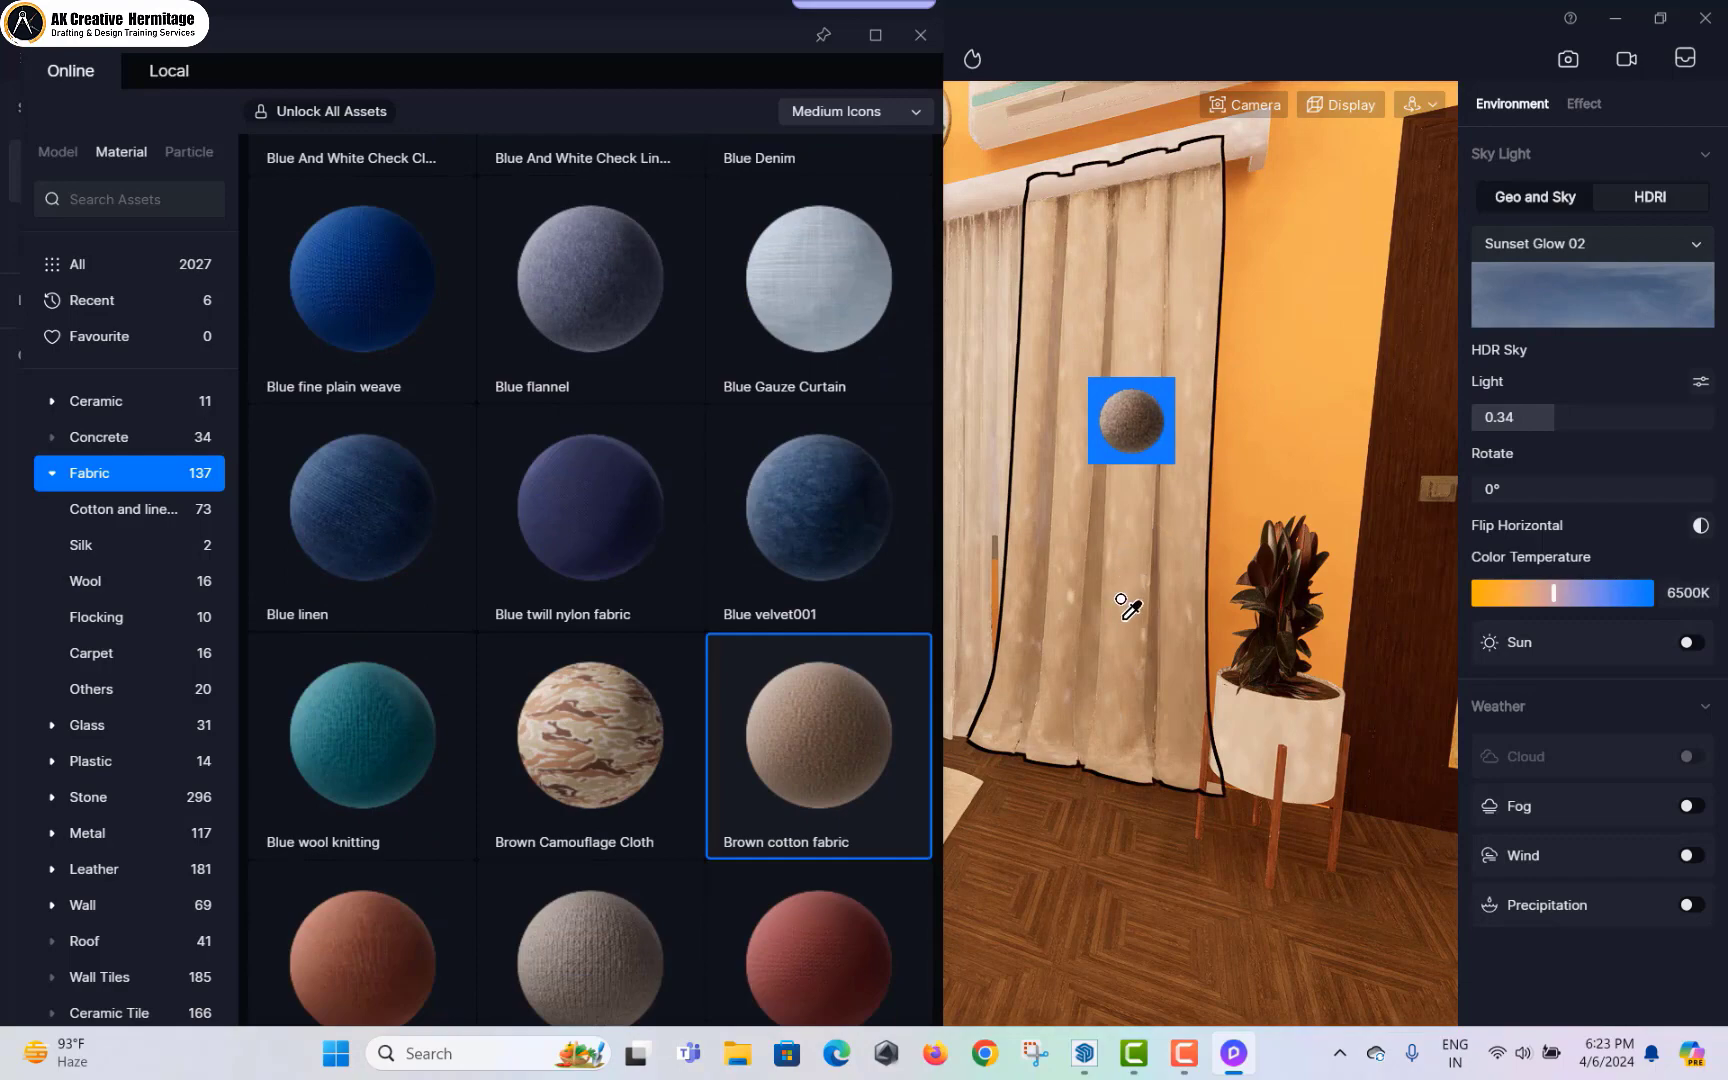
left_click(1093, 537)
right_click_drag(1180, 500, 953, 432)
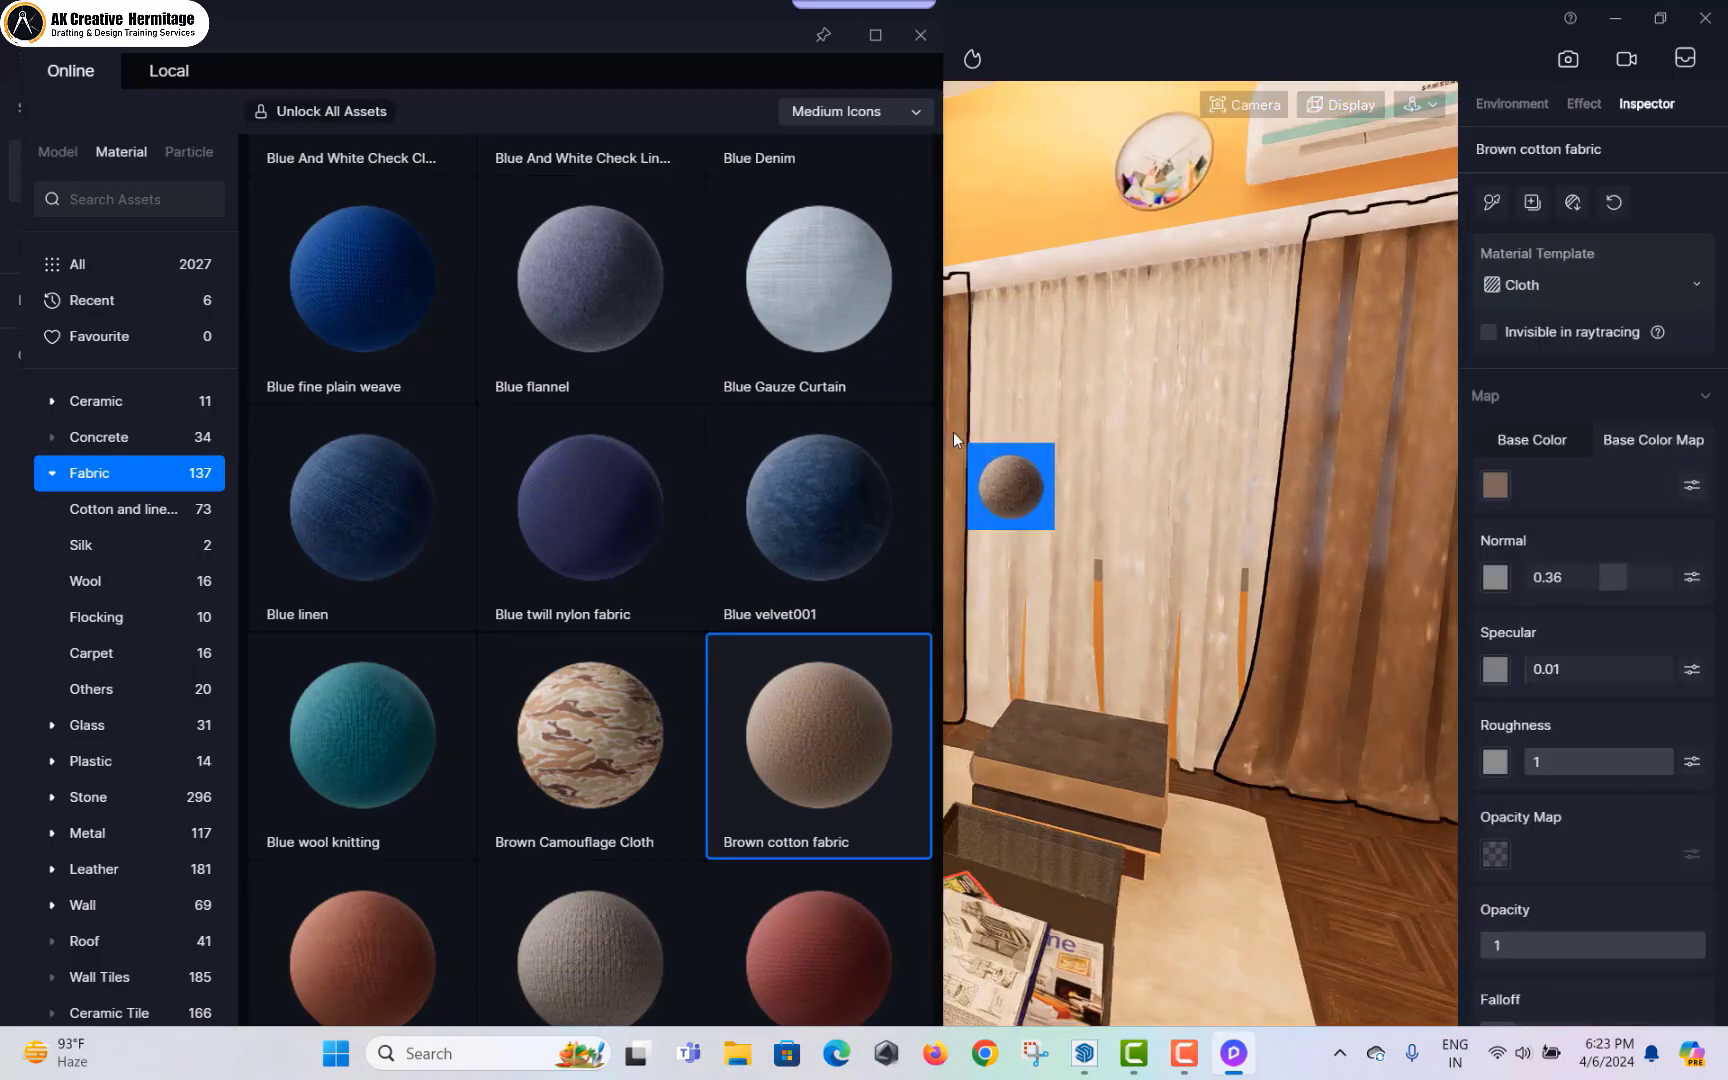
left_click(920, 34)
Step: Pick the sheer middle curtain's material and, back in D5 Render, examine the curtains, glossy floor and window wall
right_click_drag(1077, 427, 478, 163)
left_click(949, 401)
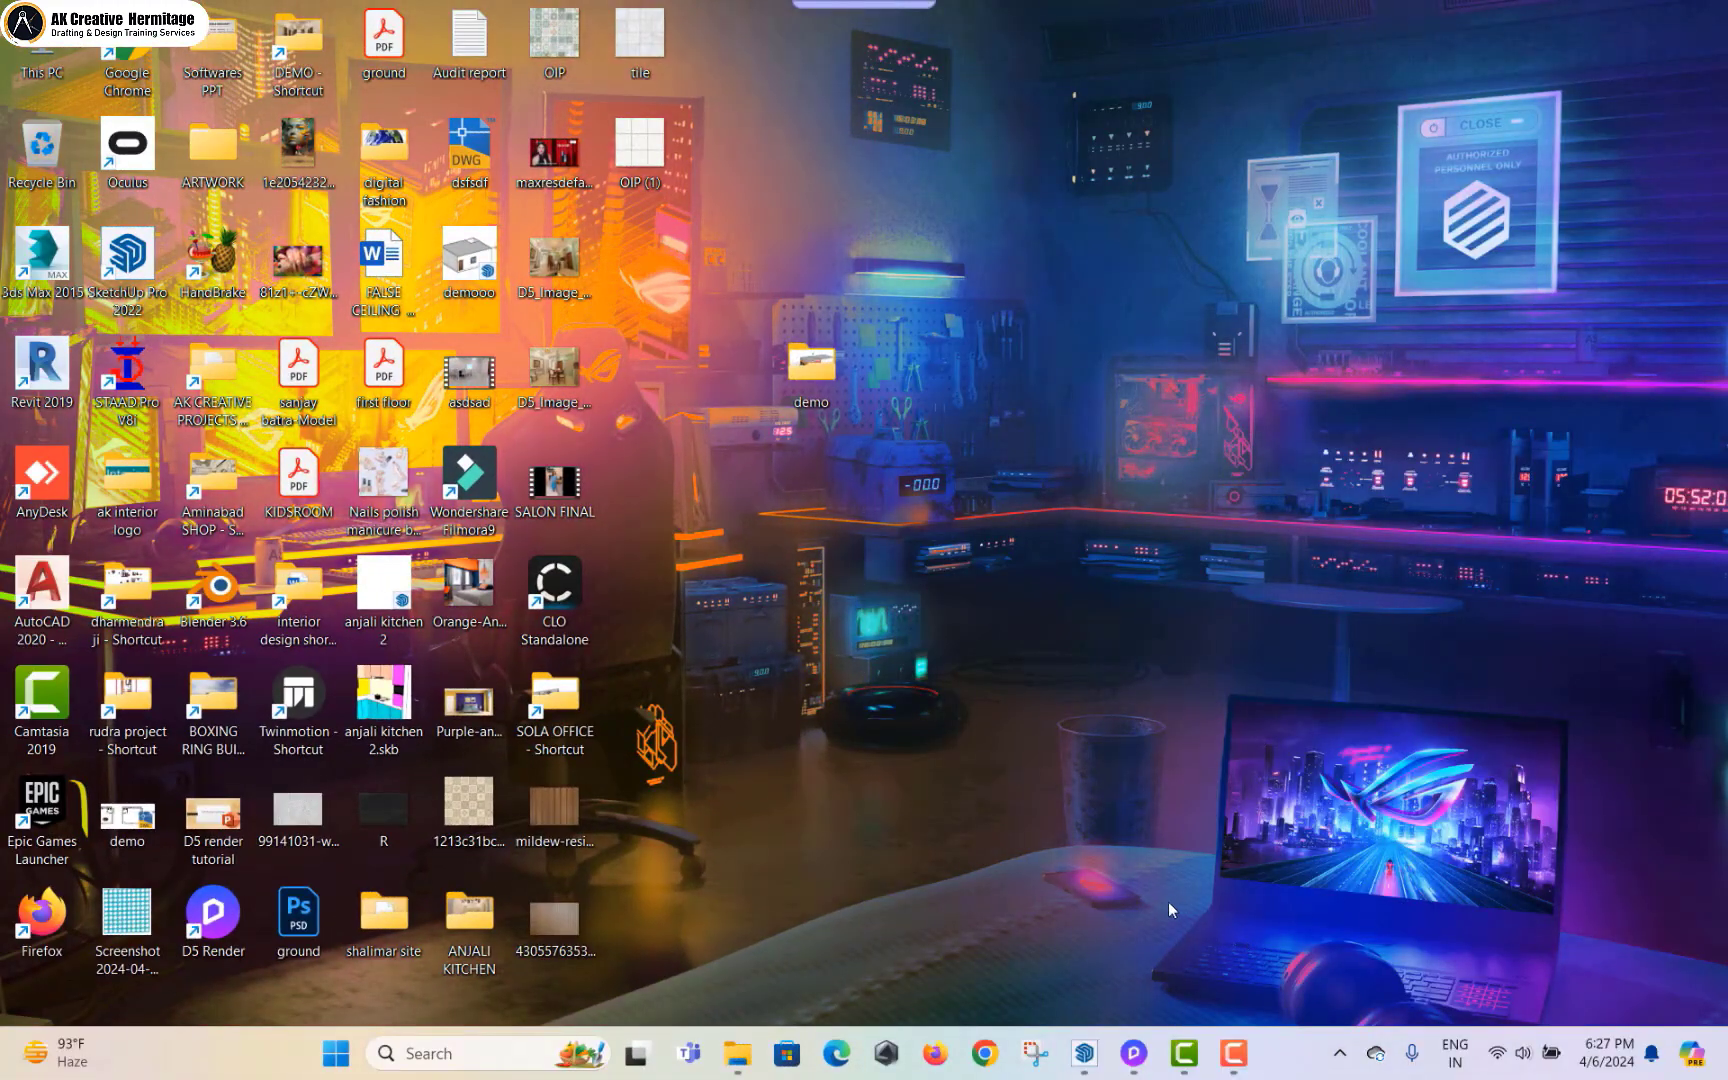
left_click(1134, 1053)
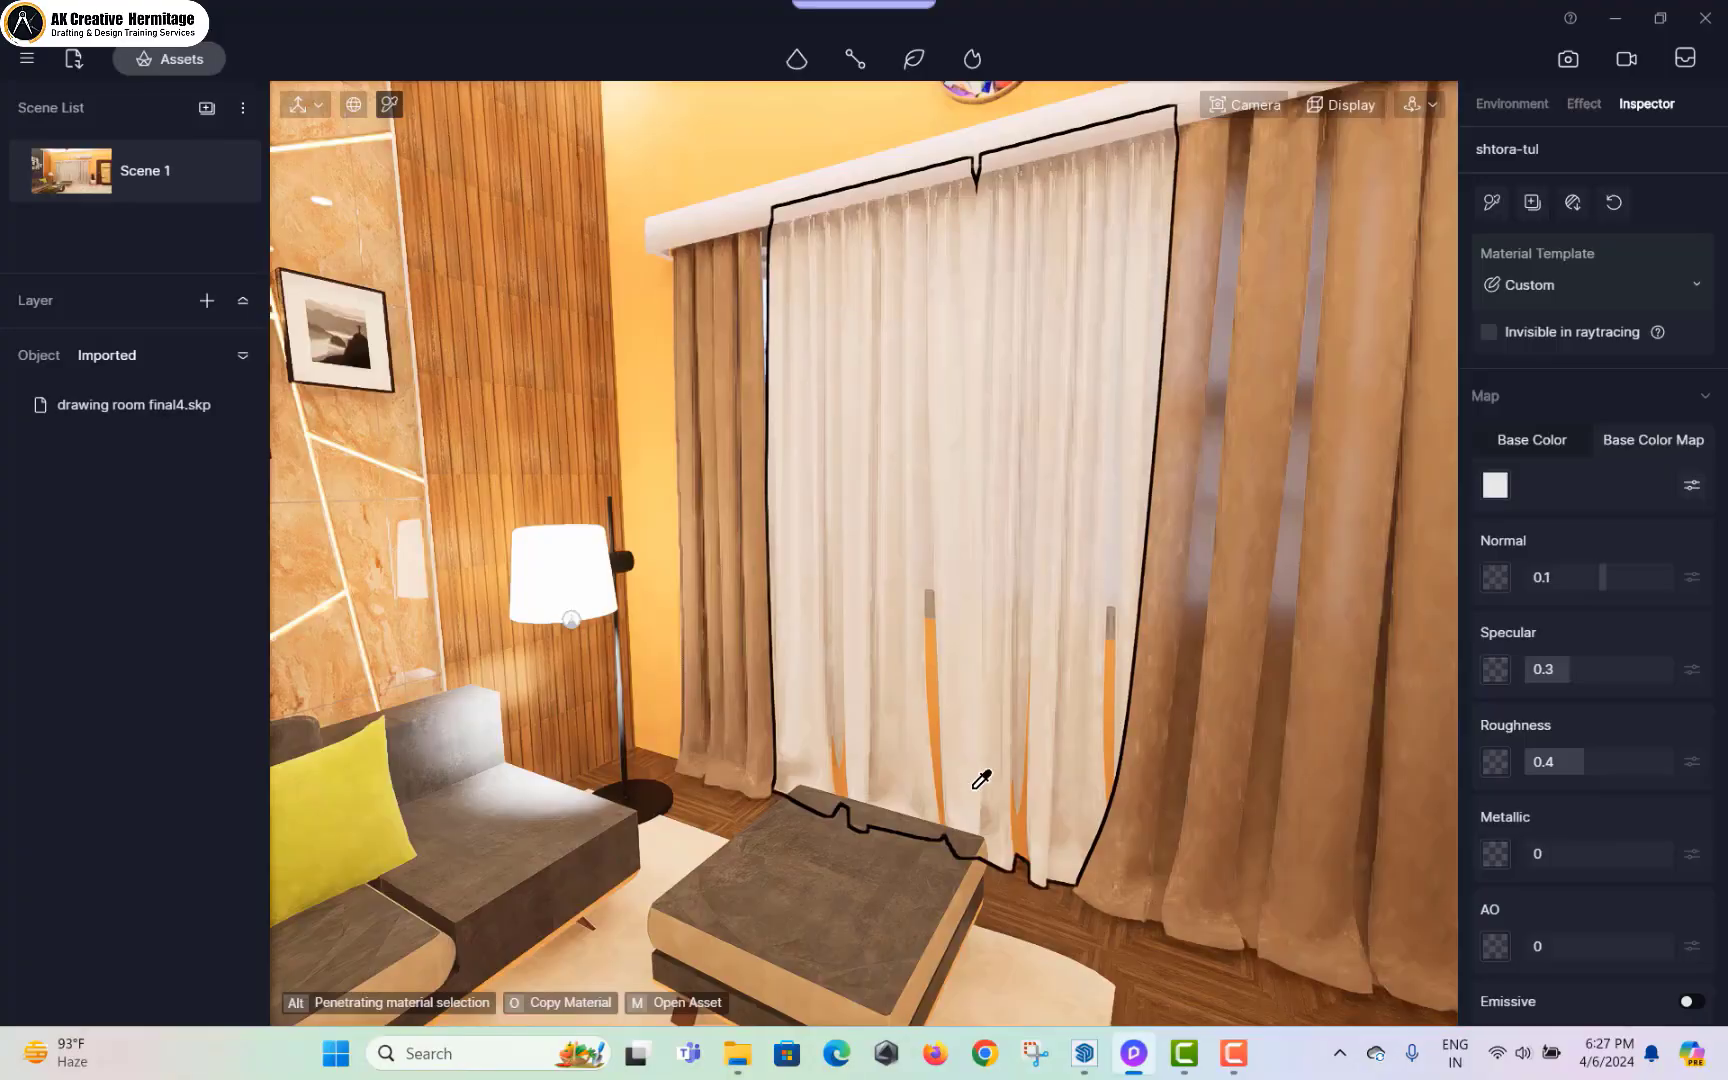
middle_click_drag(1001, 805, 855, 375)
scroll(1009, 733, "down", 1)
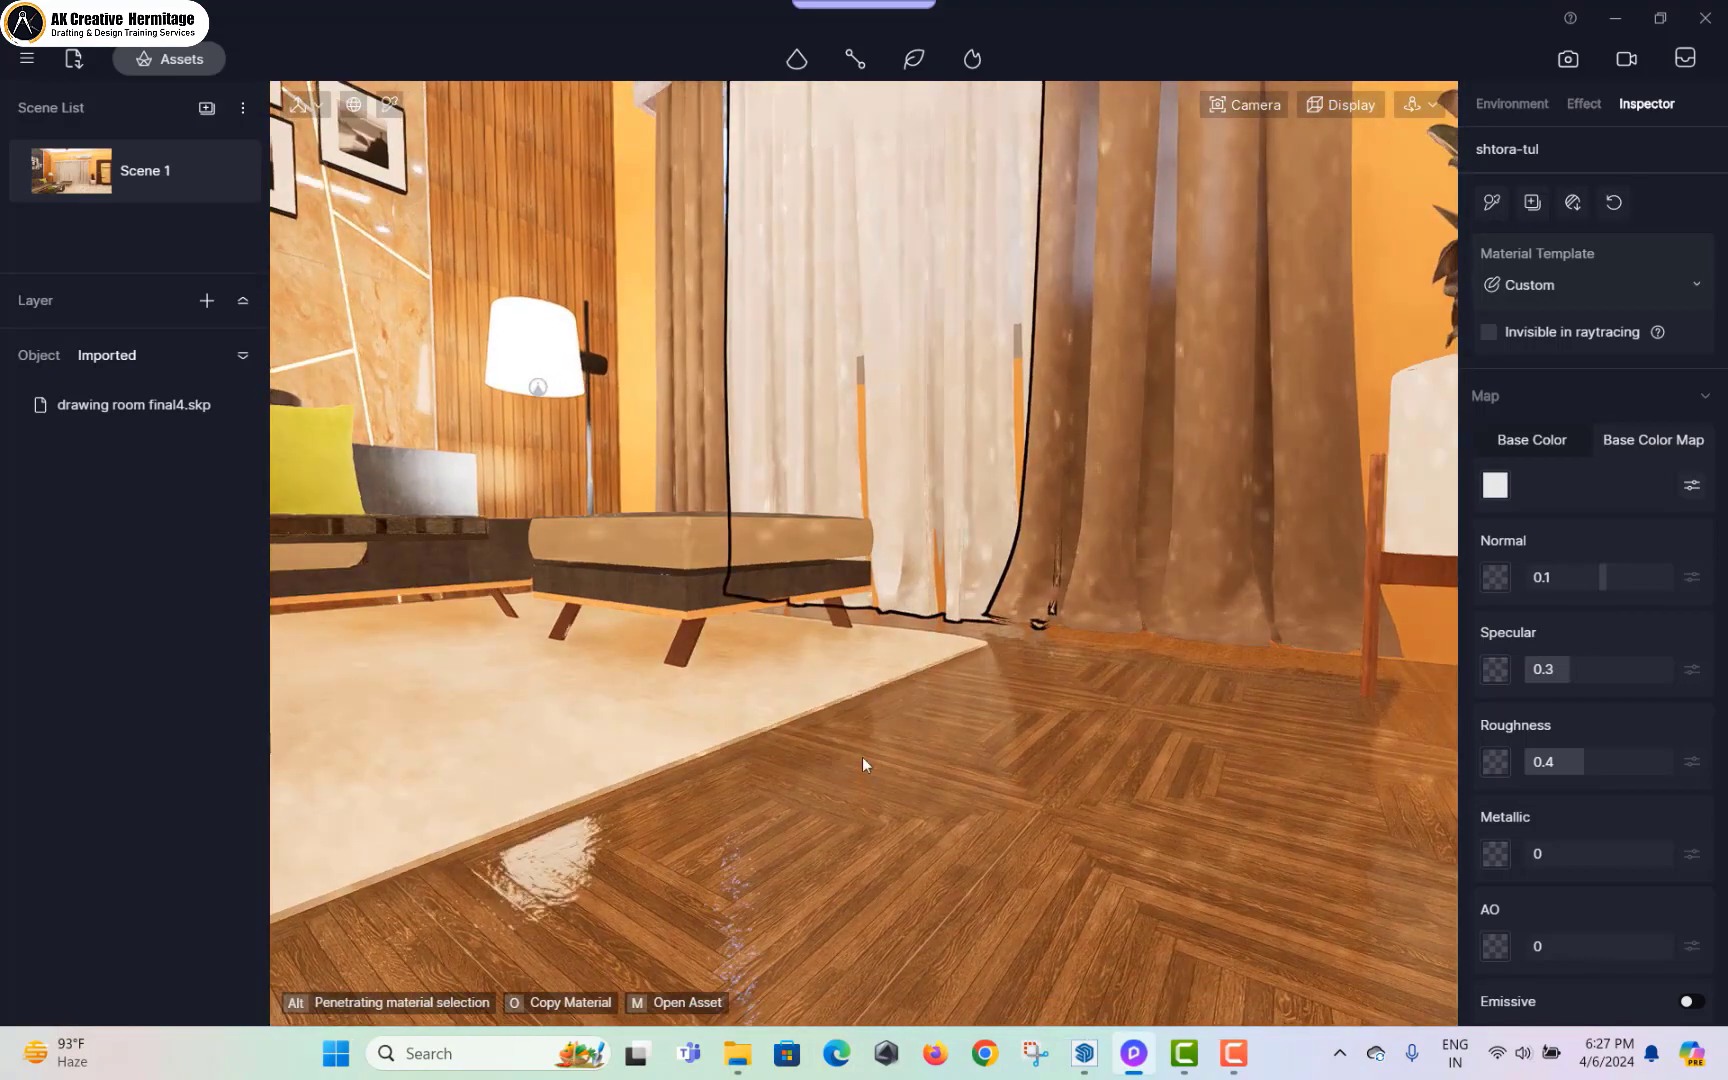
middle_click_drag(863, 757, 950, 525)
scroll(898, 701, "down", 10)
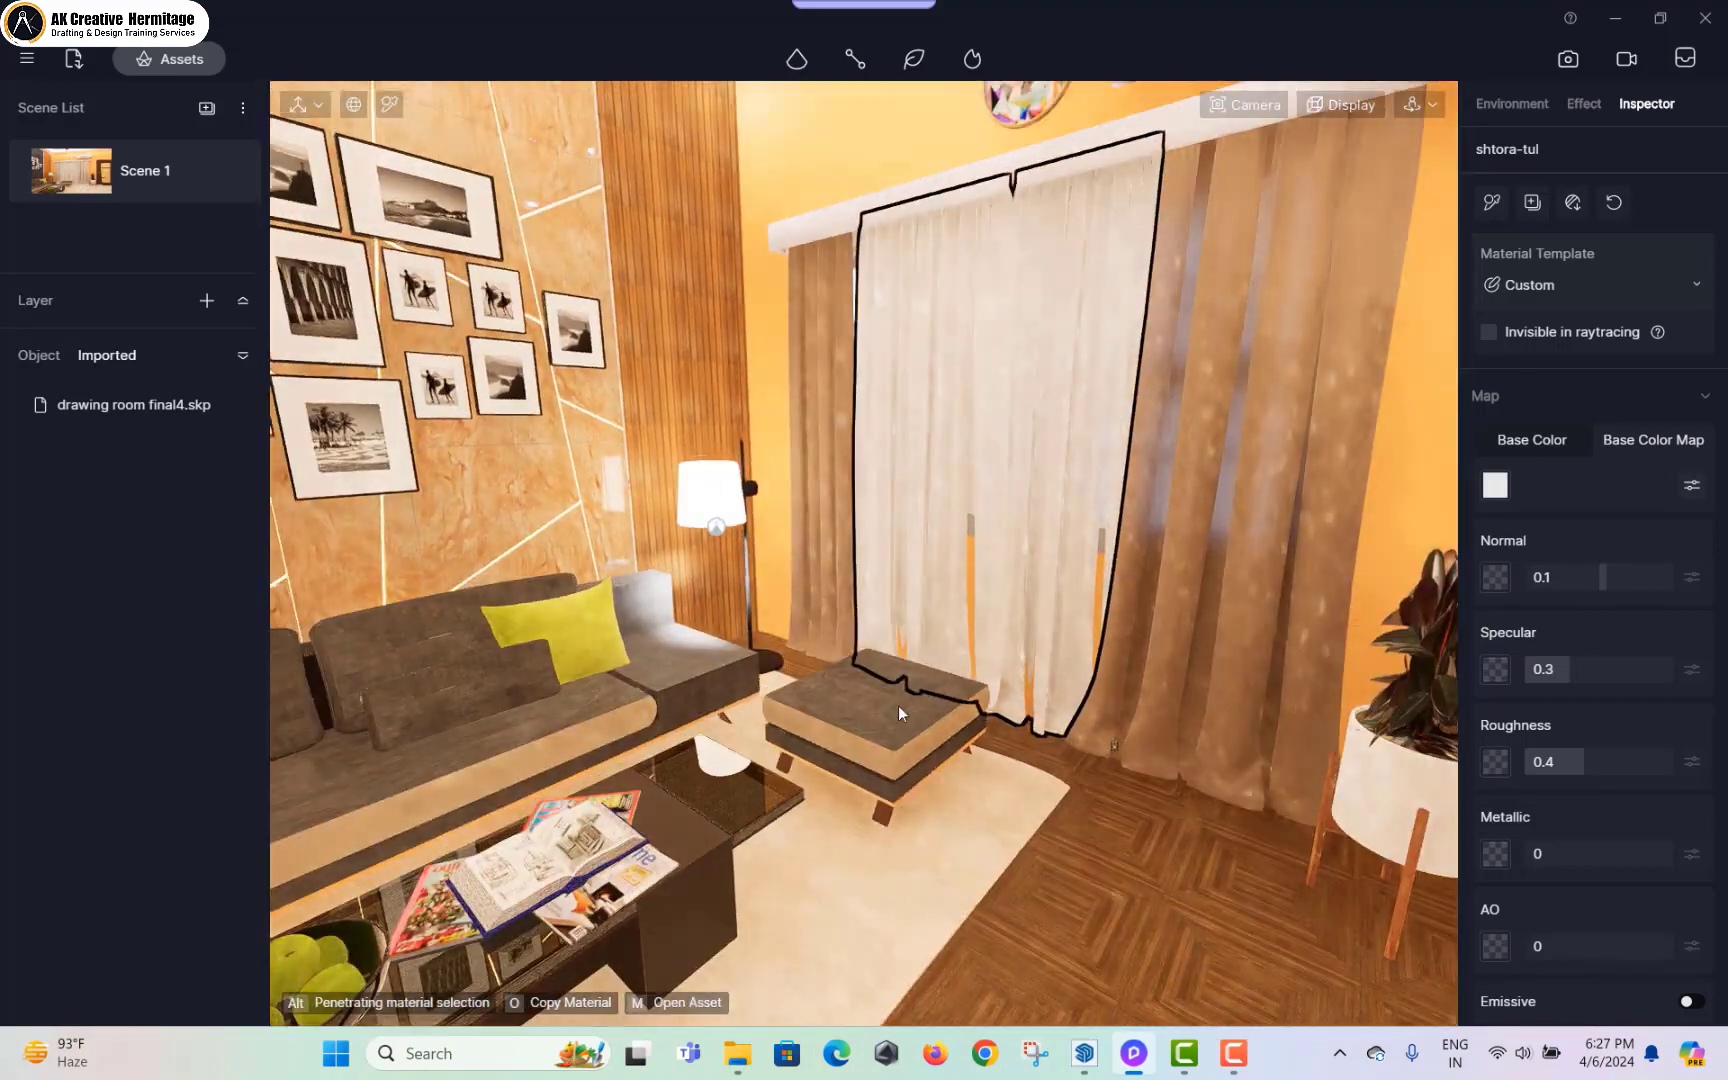
right_click_drag(898, 706, 1018, 574)
middle_click_drag(1018, 590, 999, 714)
right_click_drag(1215, 700, 1295, 636)
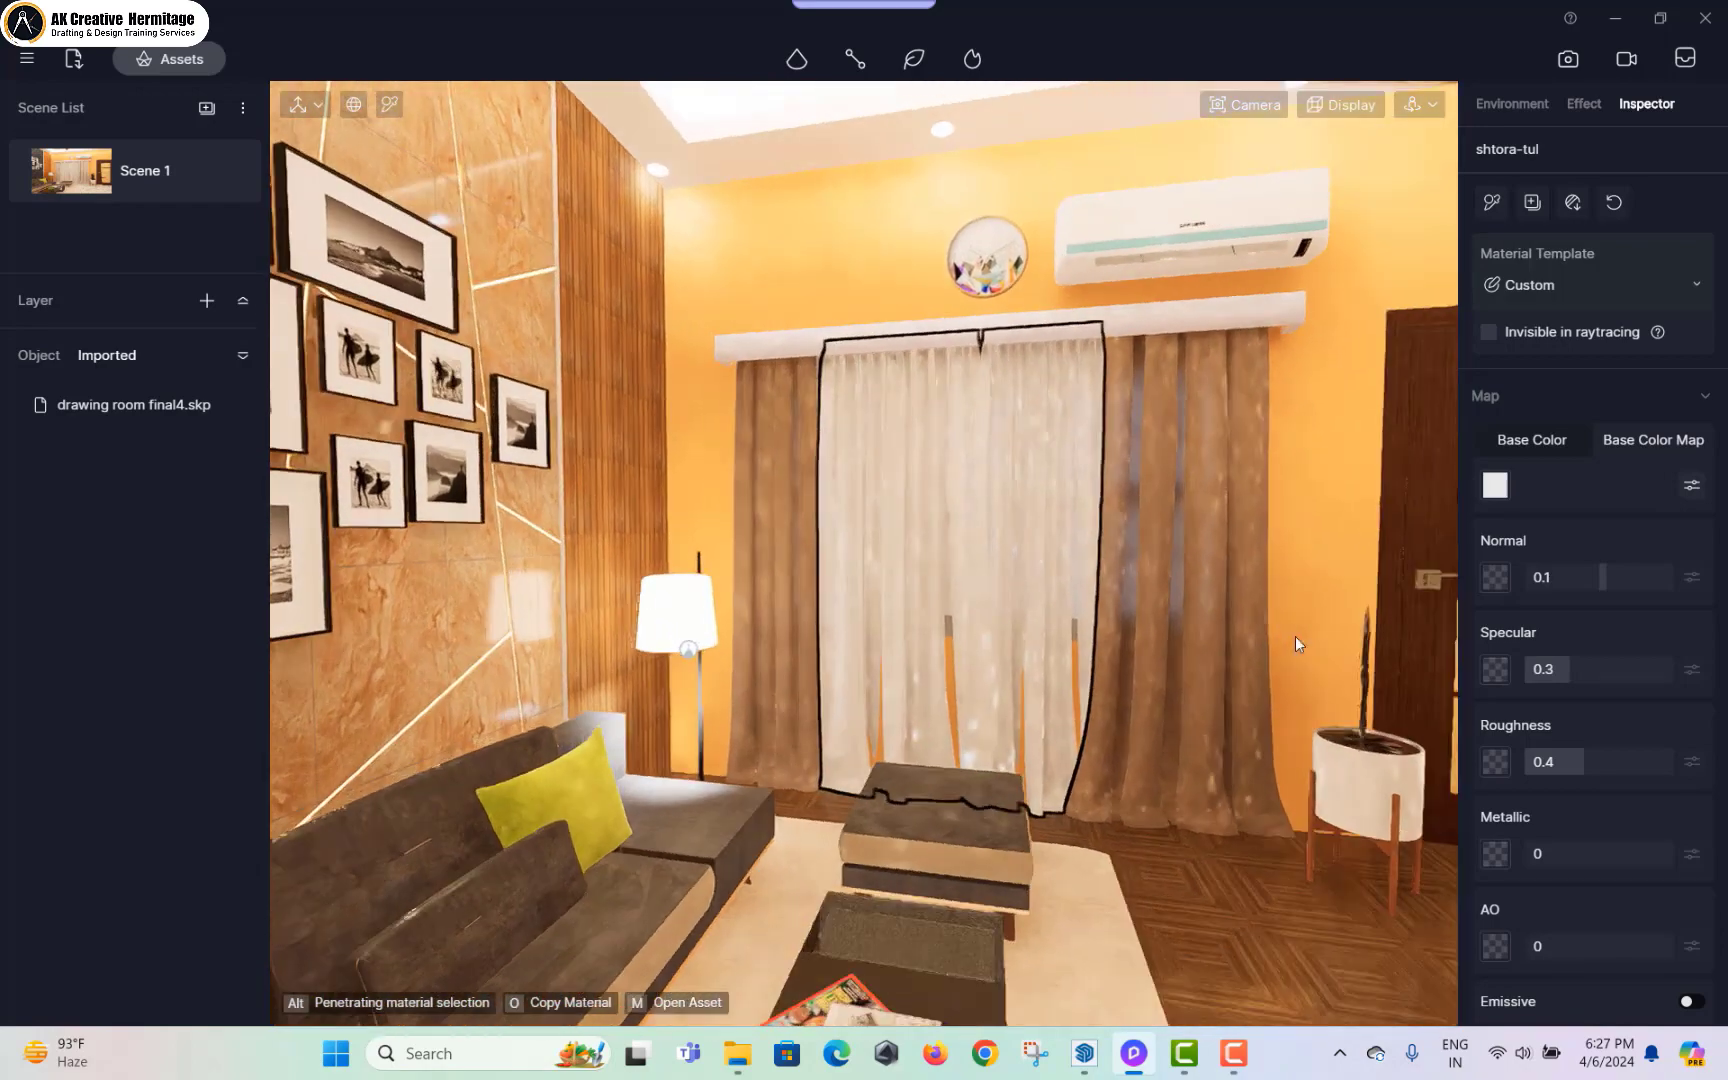
middle_click_drag(1090, 630, 1041, 636)
Step: Pick the TV screen's material, switch its template to Video and set the intensity to 0.2
right_click_drag(1040, 648, 690, 380)
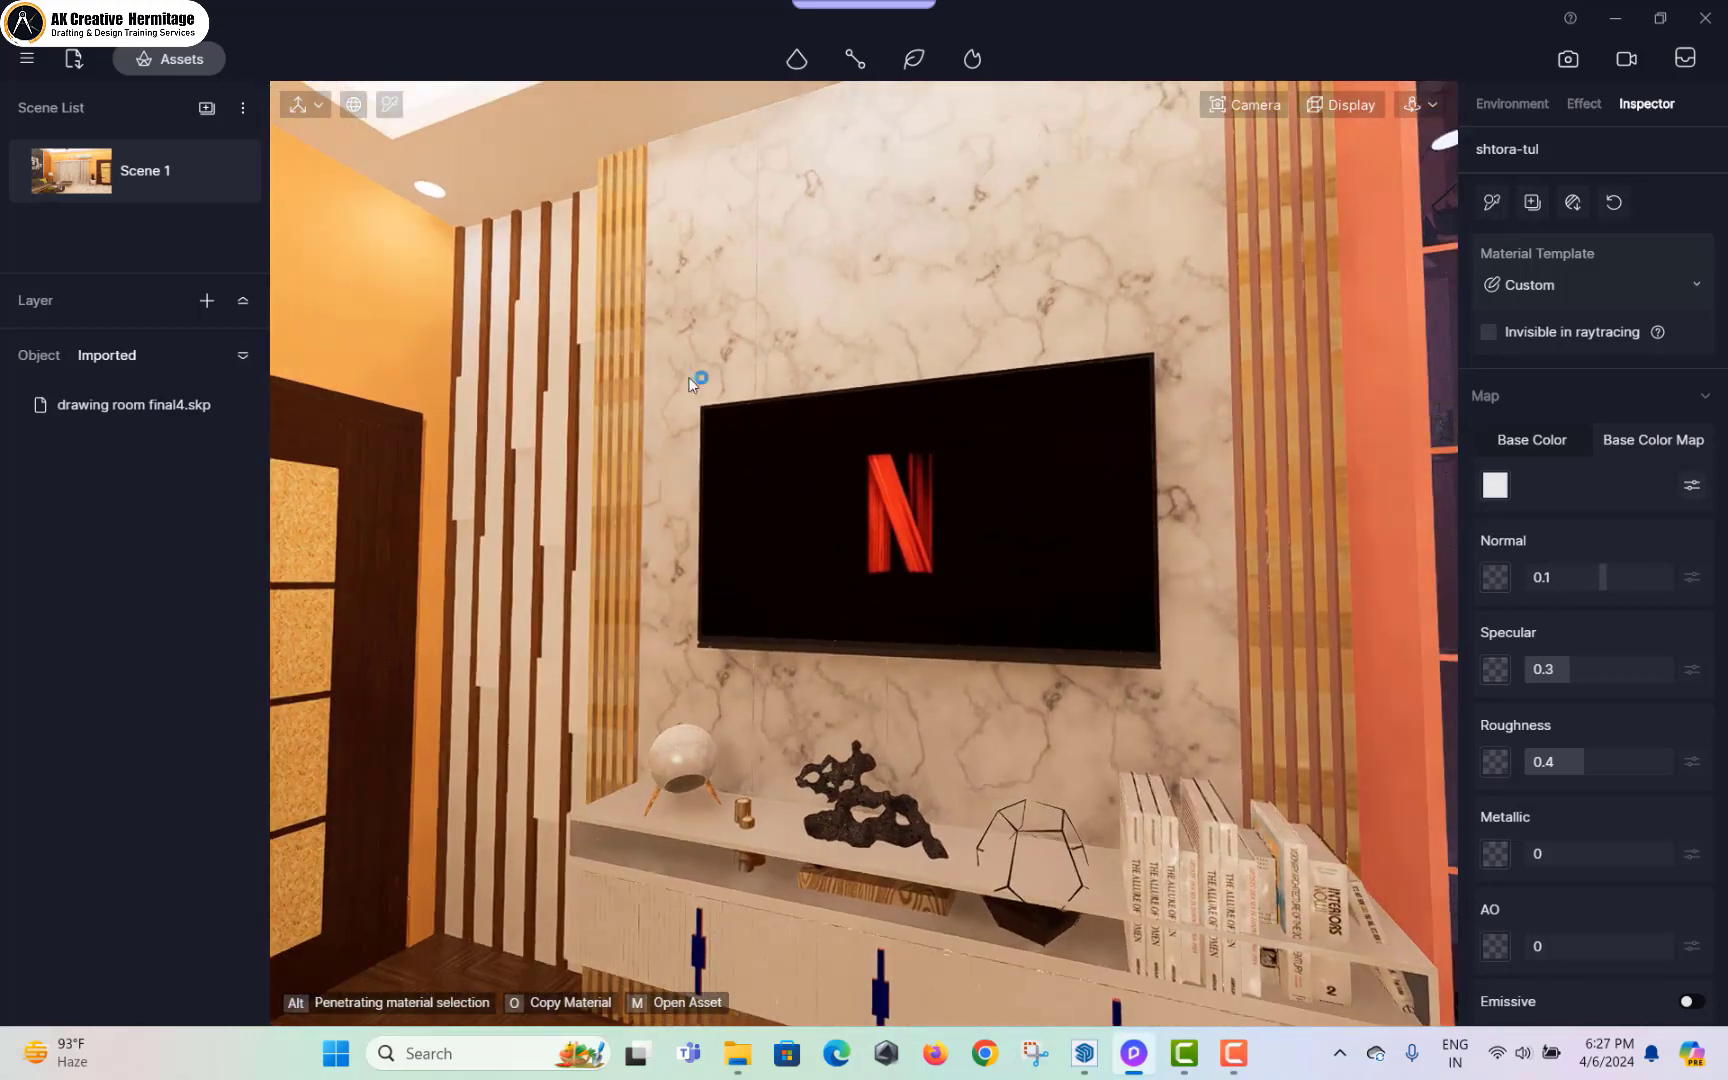
left_click(389, 108)
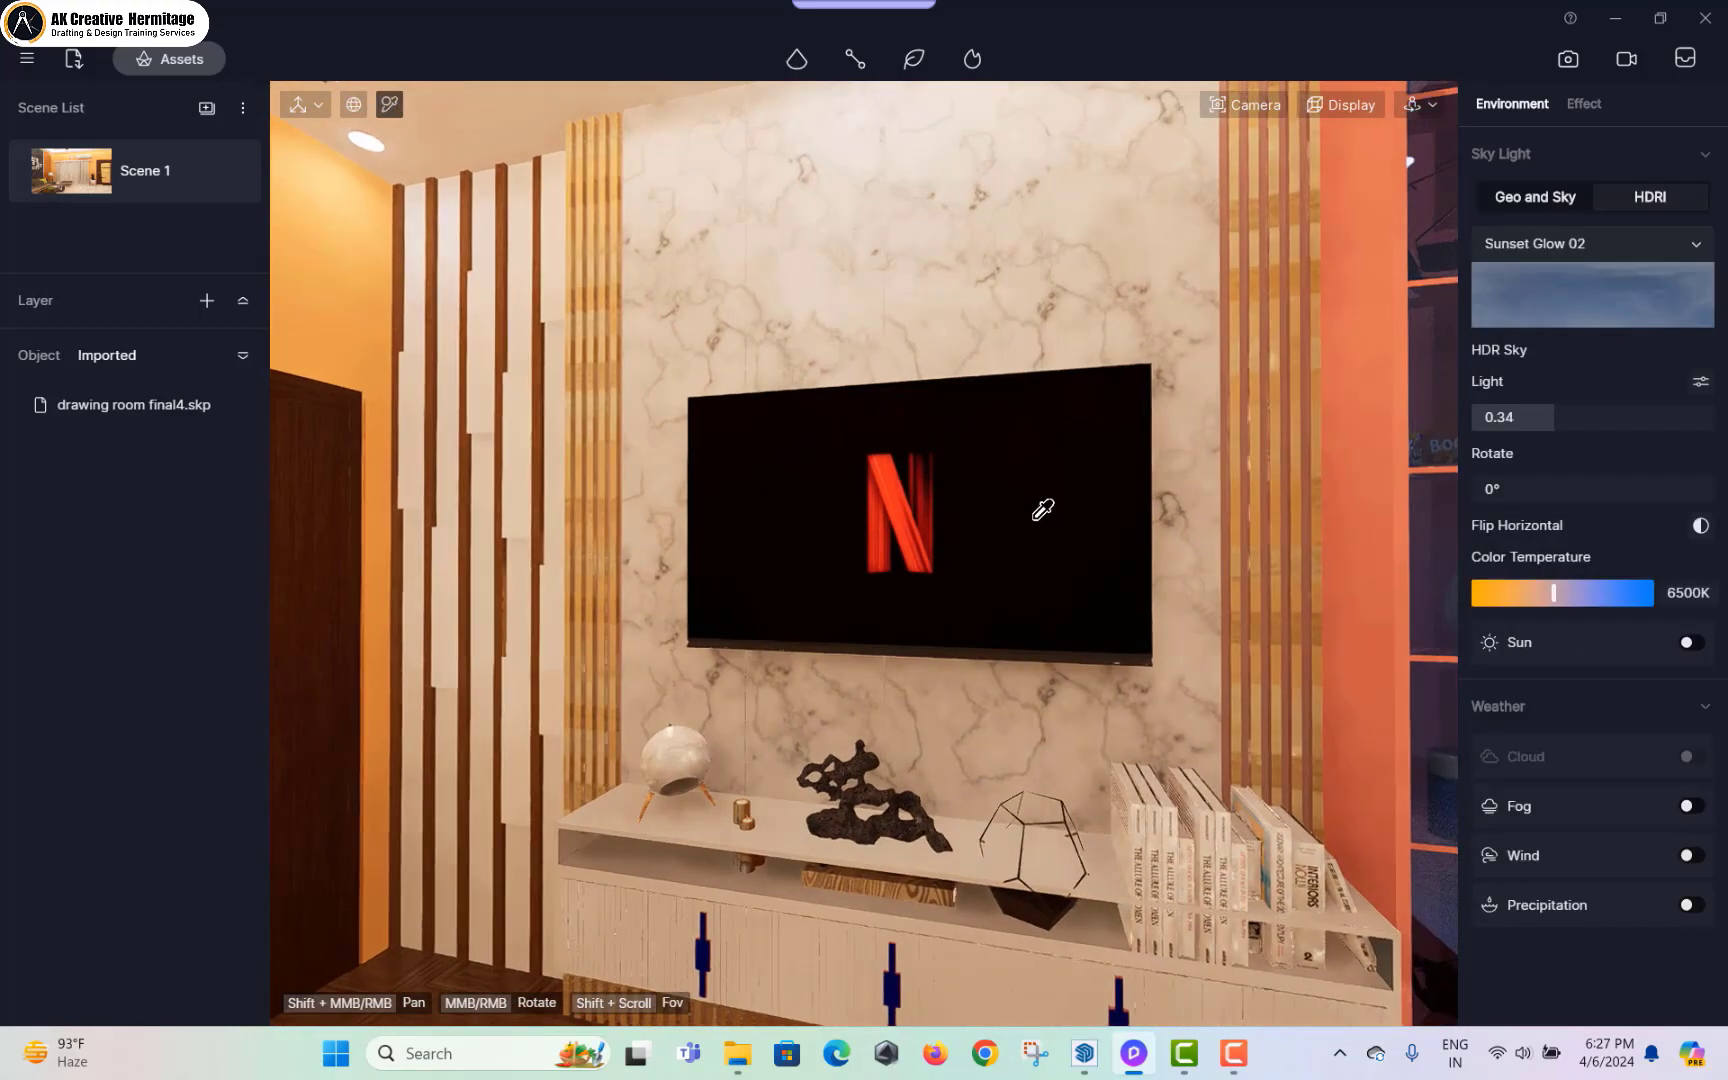
scroll(1037, 509, "up", 3)
right_click_drag(1037, 509, 852, 501)
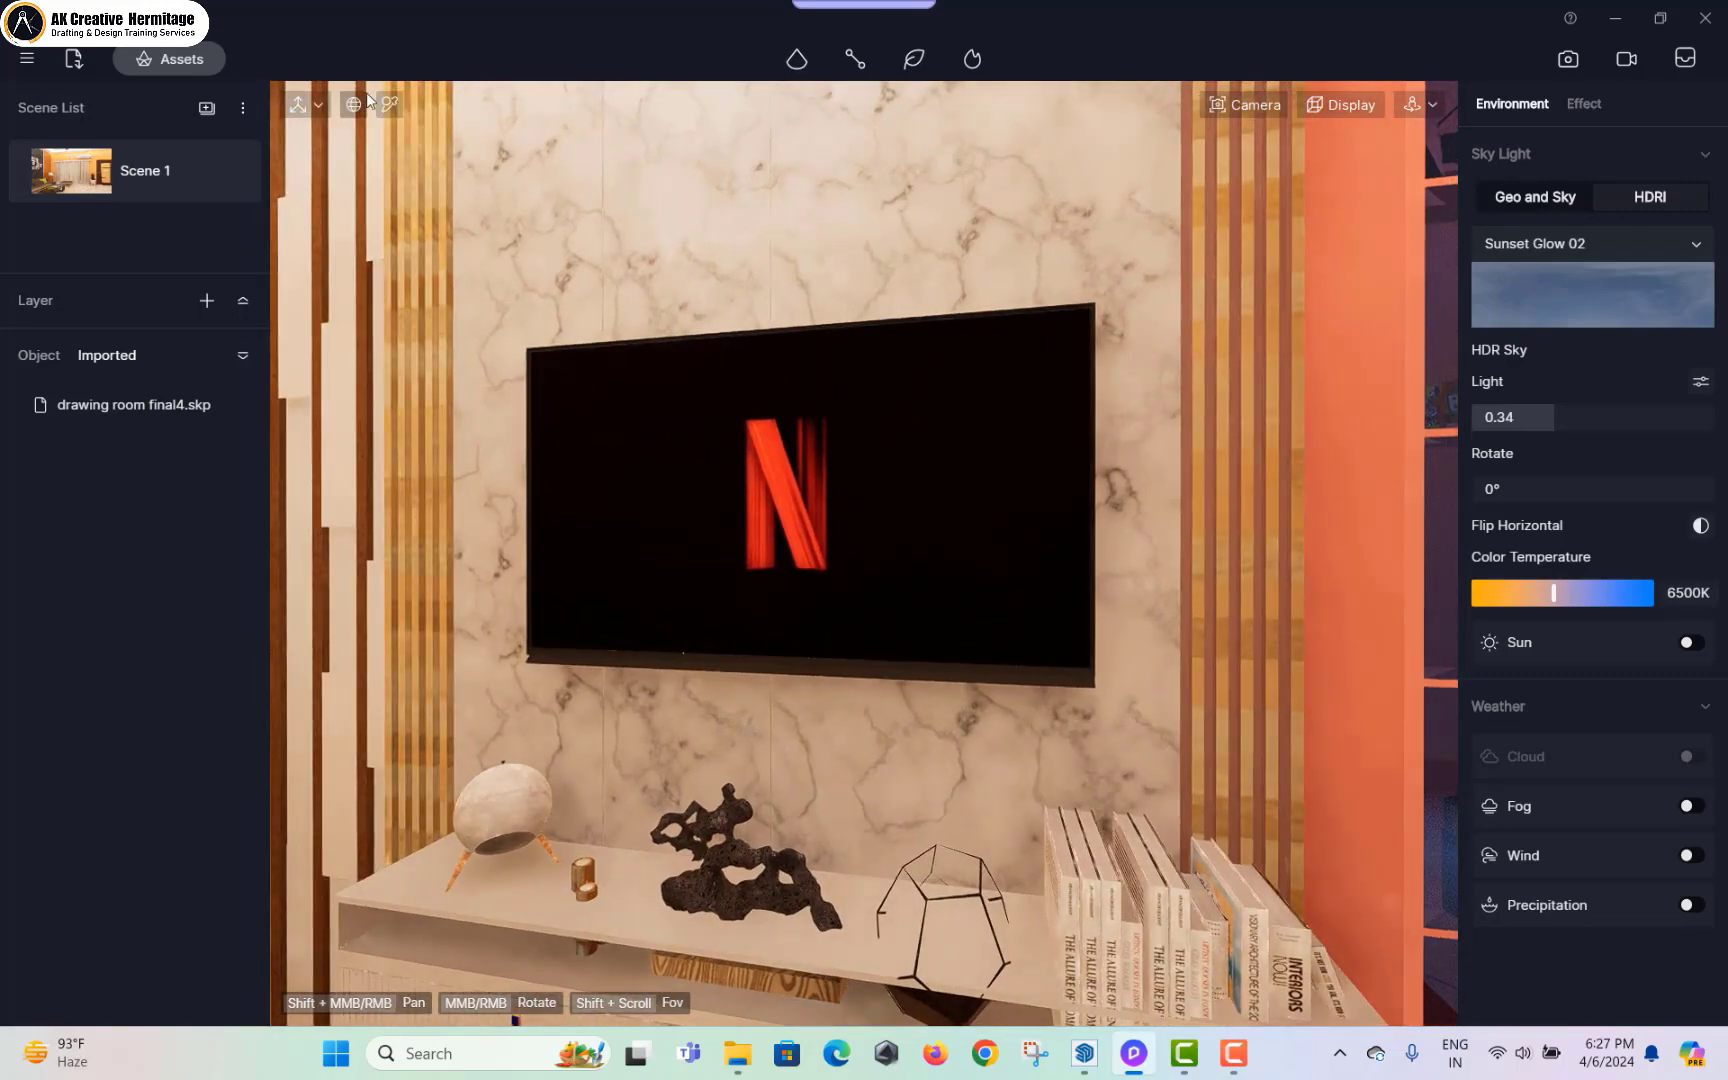
left_click(828, 467)
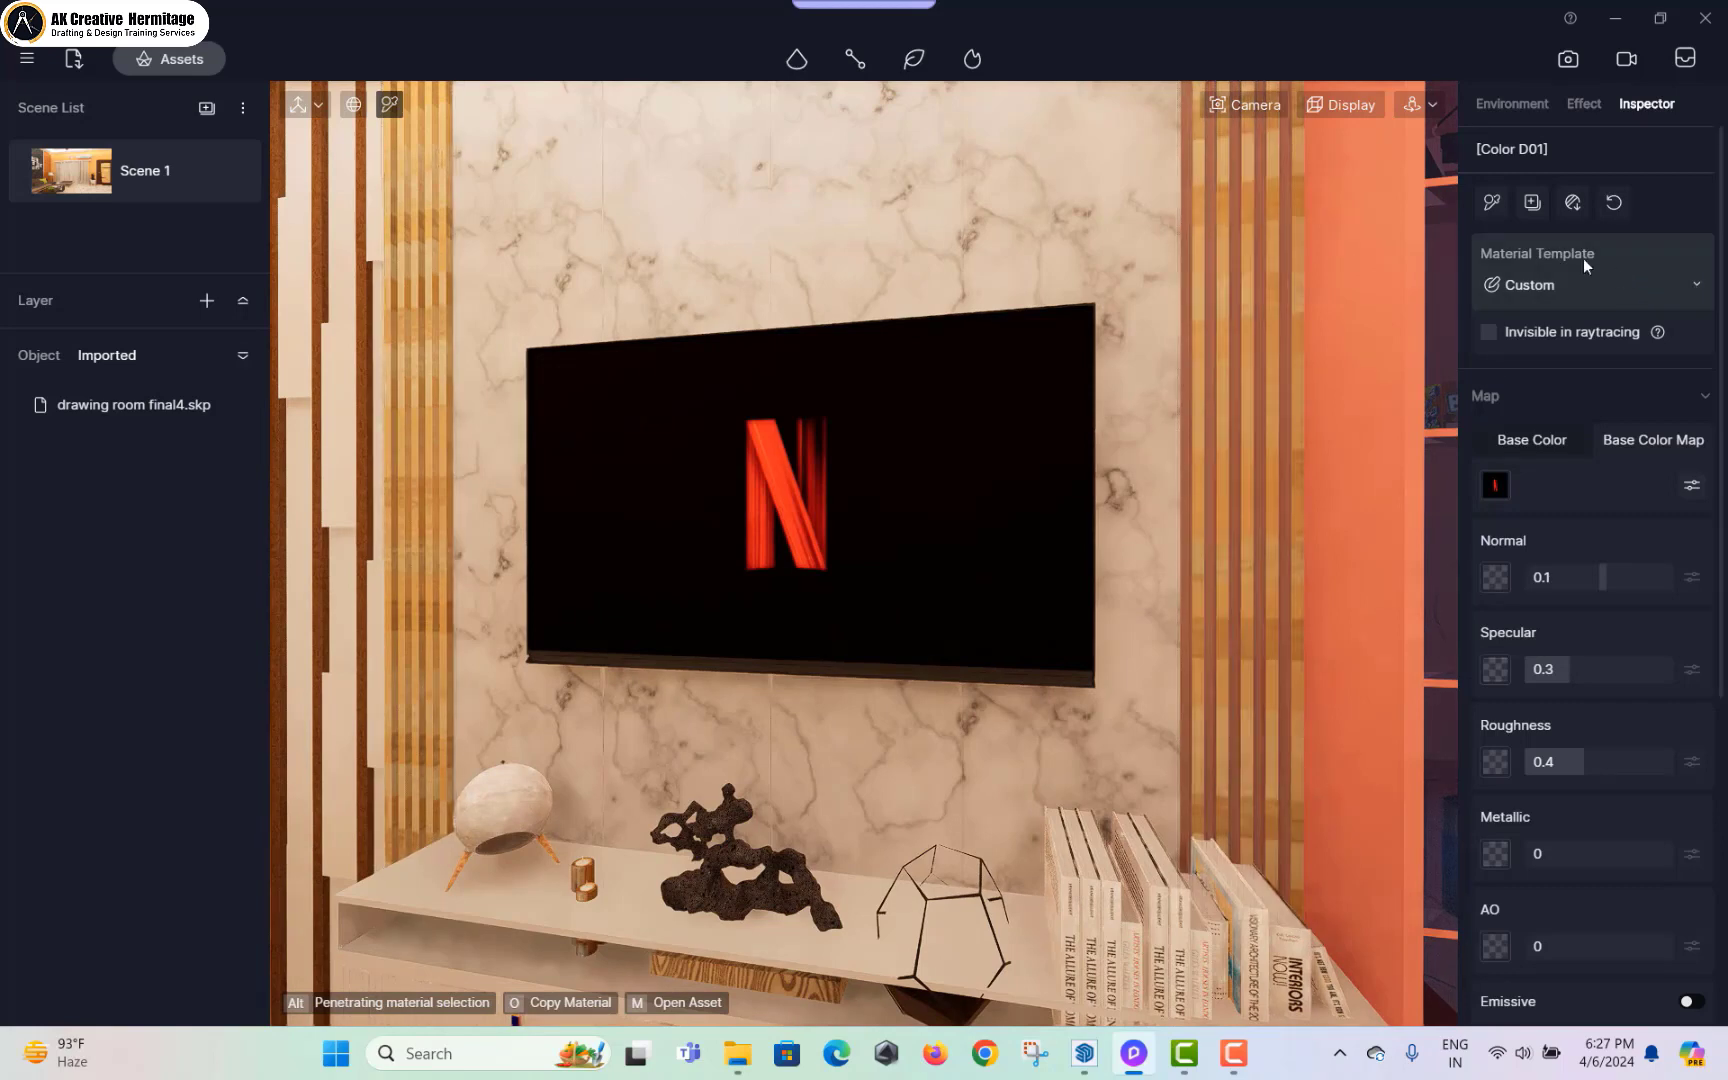
left_click(1558, 294)
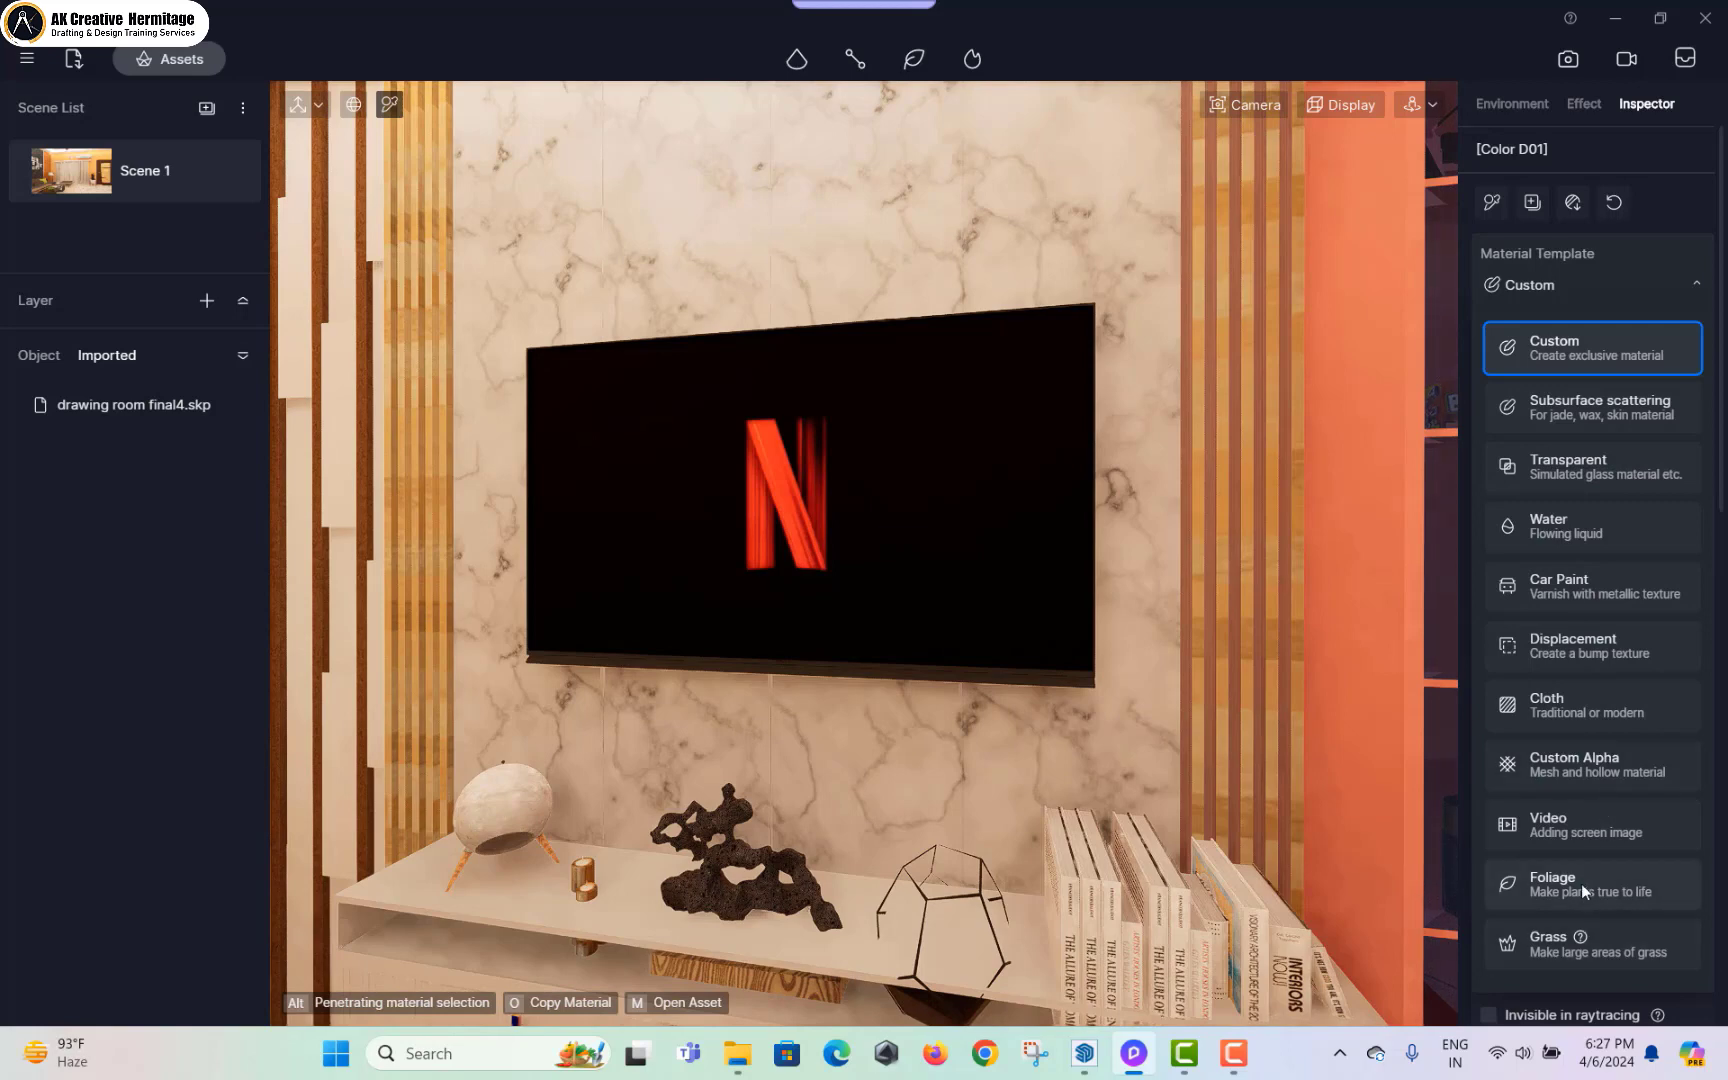
left_click(1581, 825)
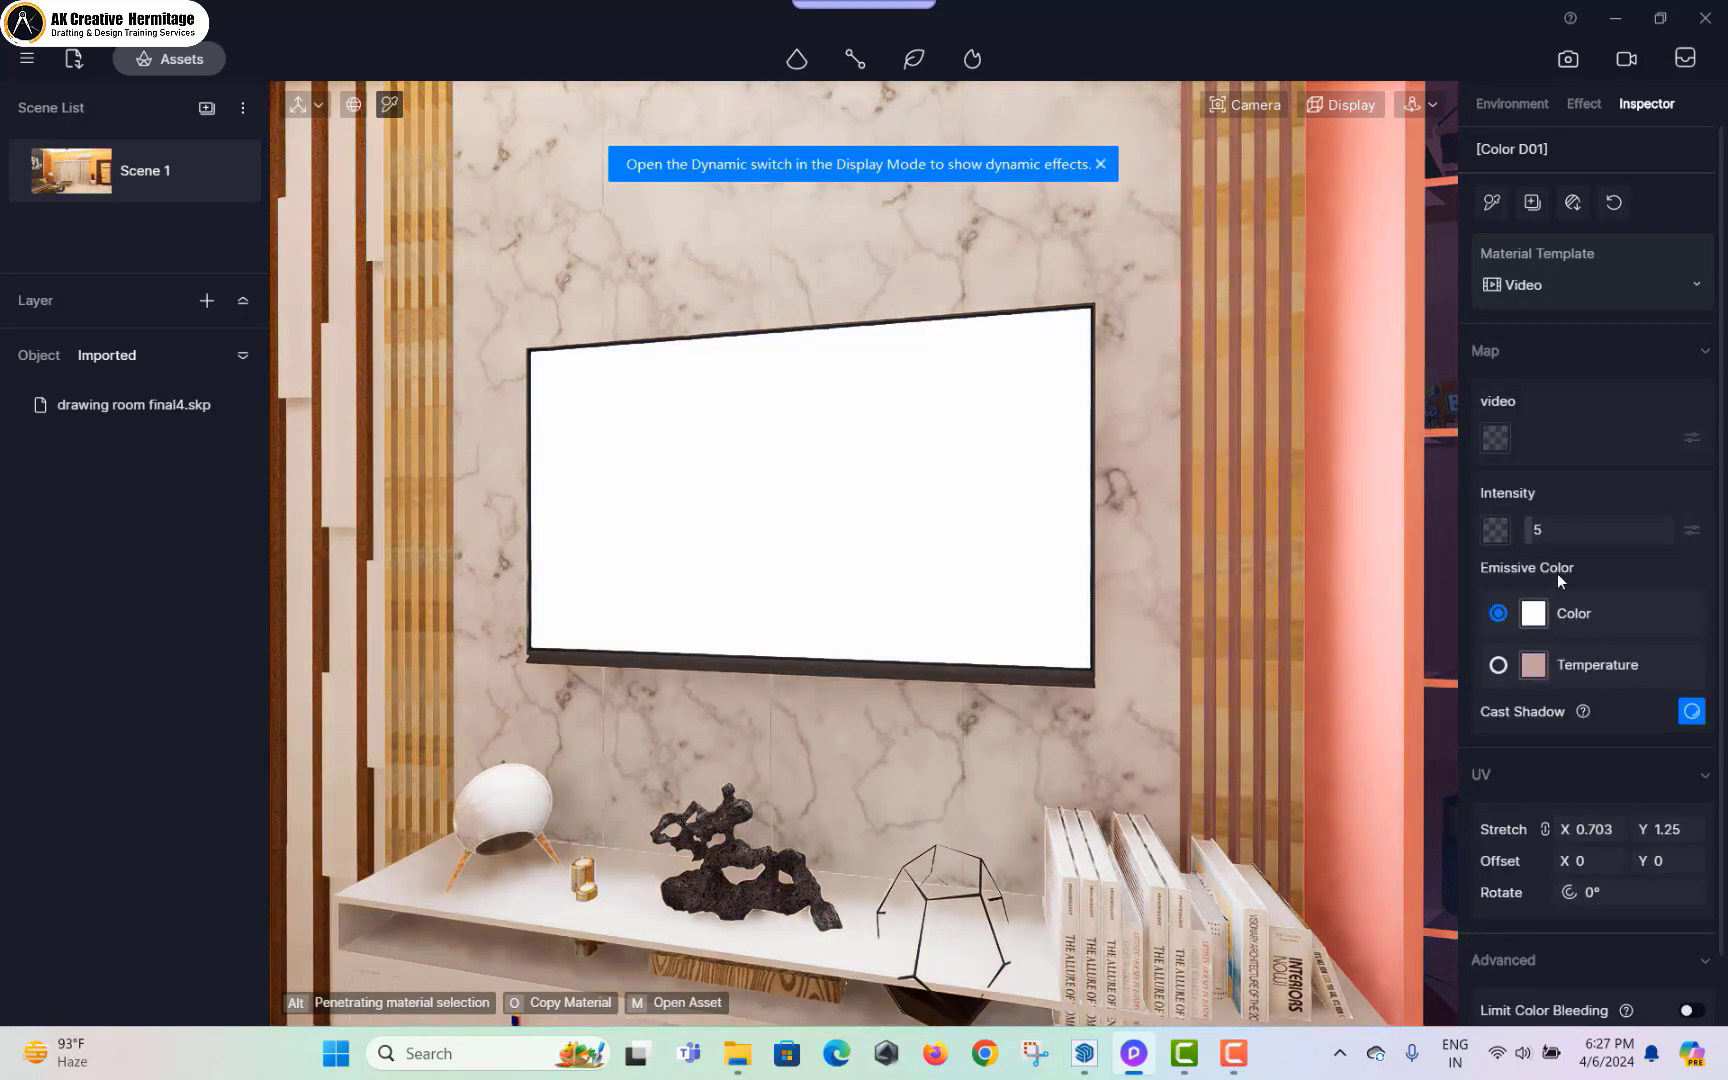
type("0.2")
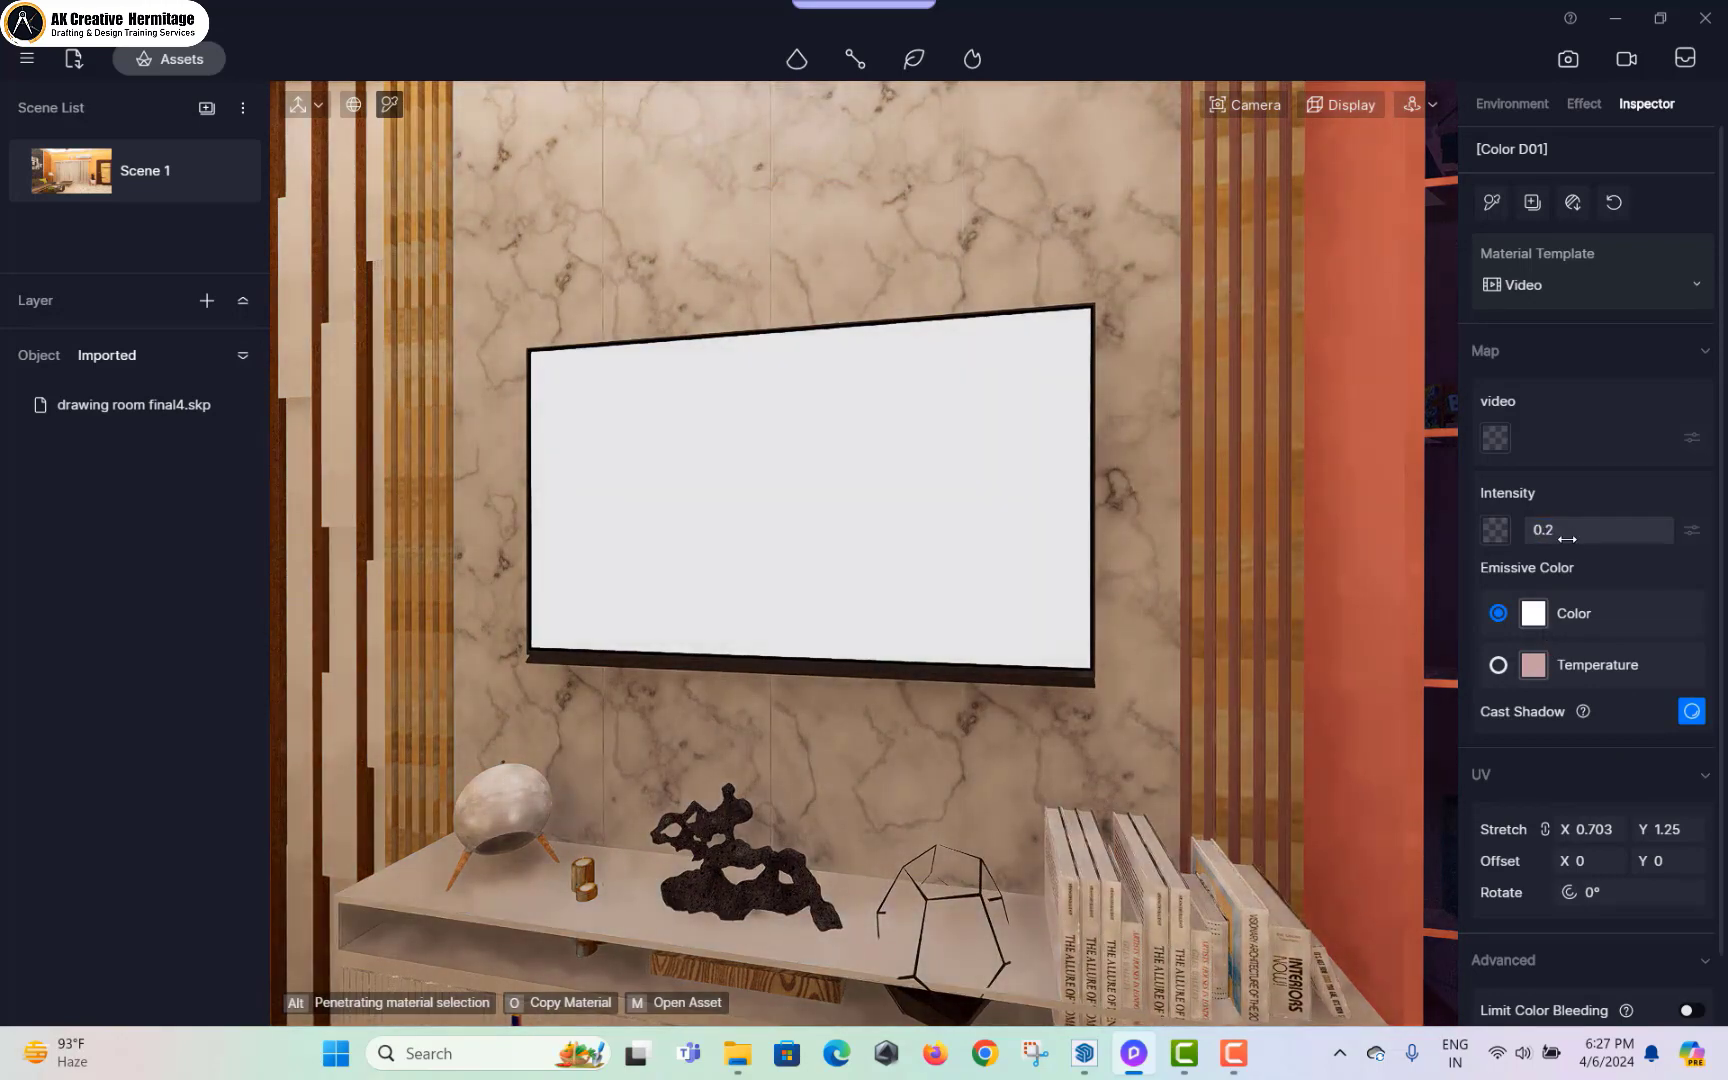
Step: Load the asdsad video from the Desktop onto the TV screen and check it from across the room
left_click(1496, 438)
left_click(262, 386)
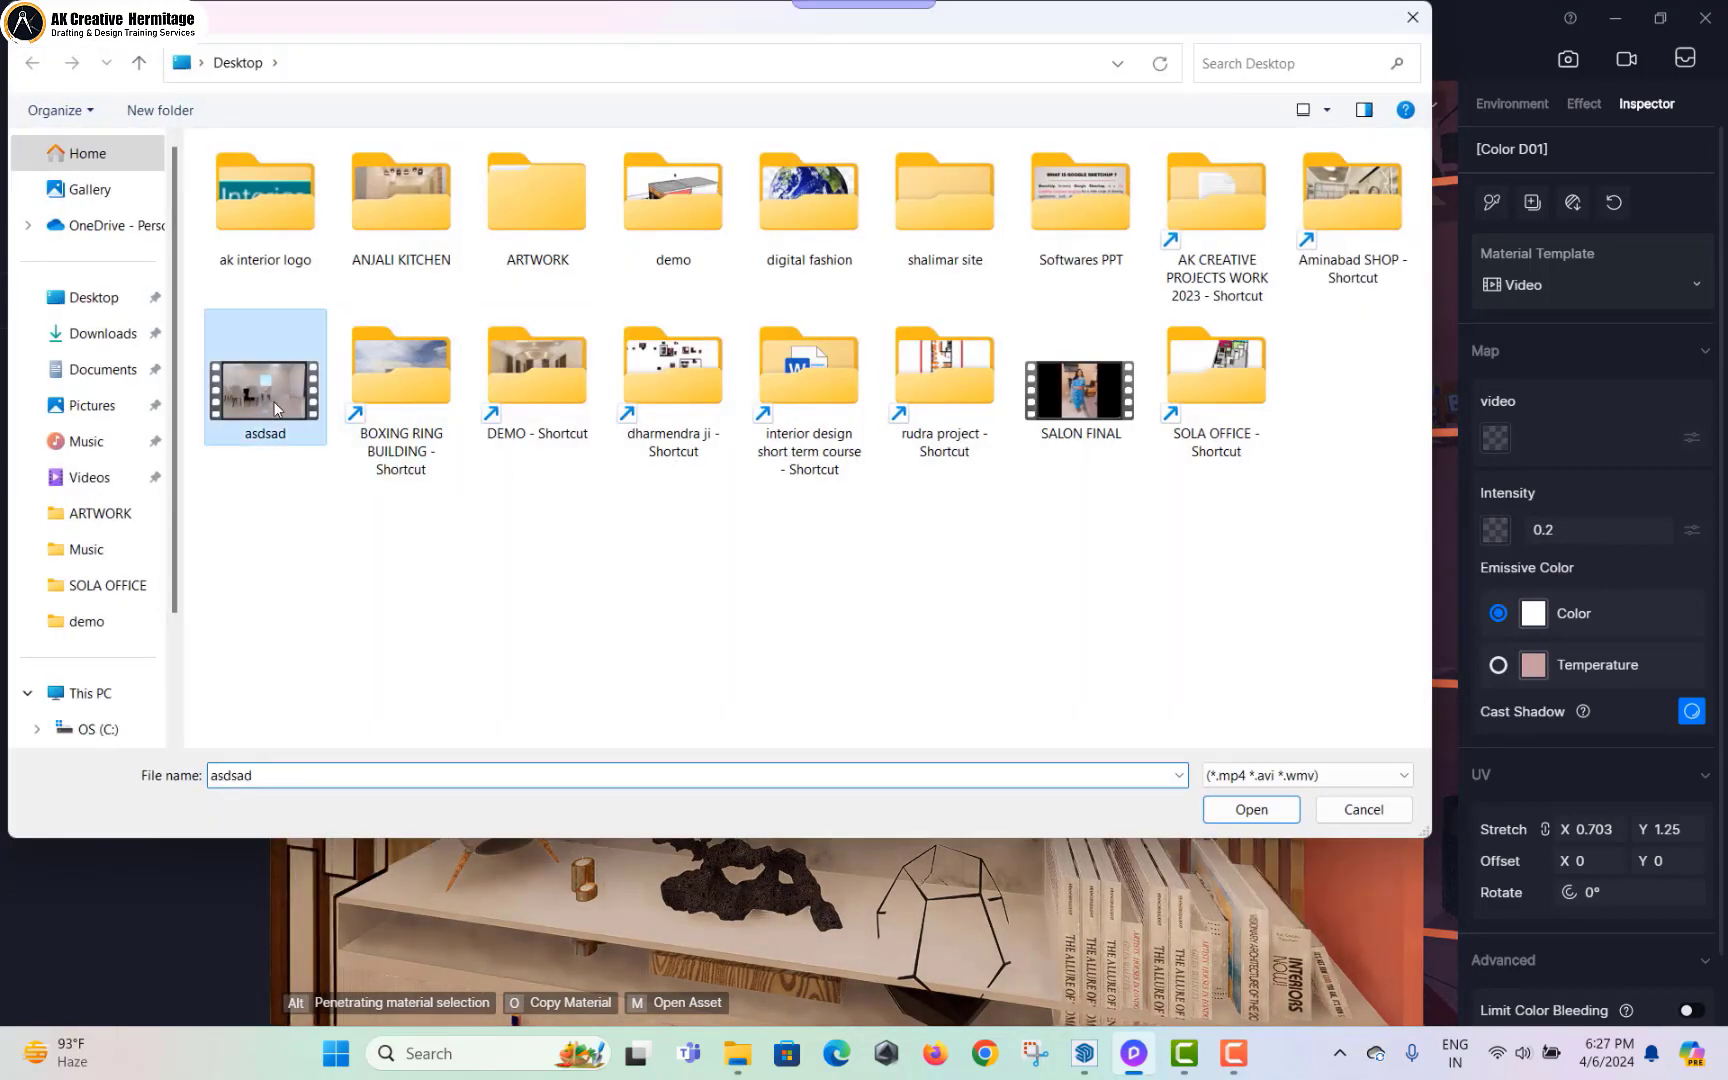
left_click(1246, 806)
scroll(1273, 590, "down", 2)
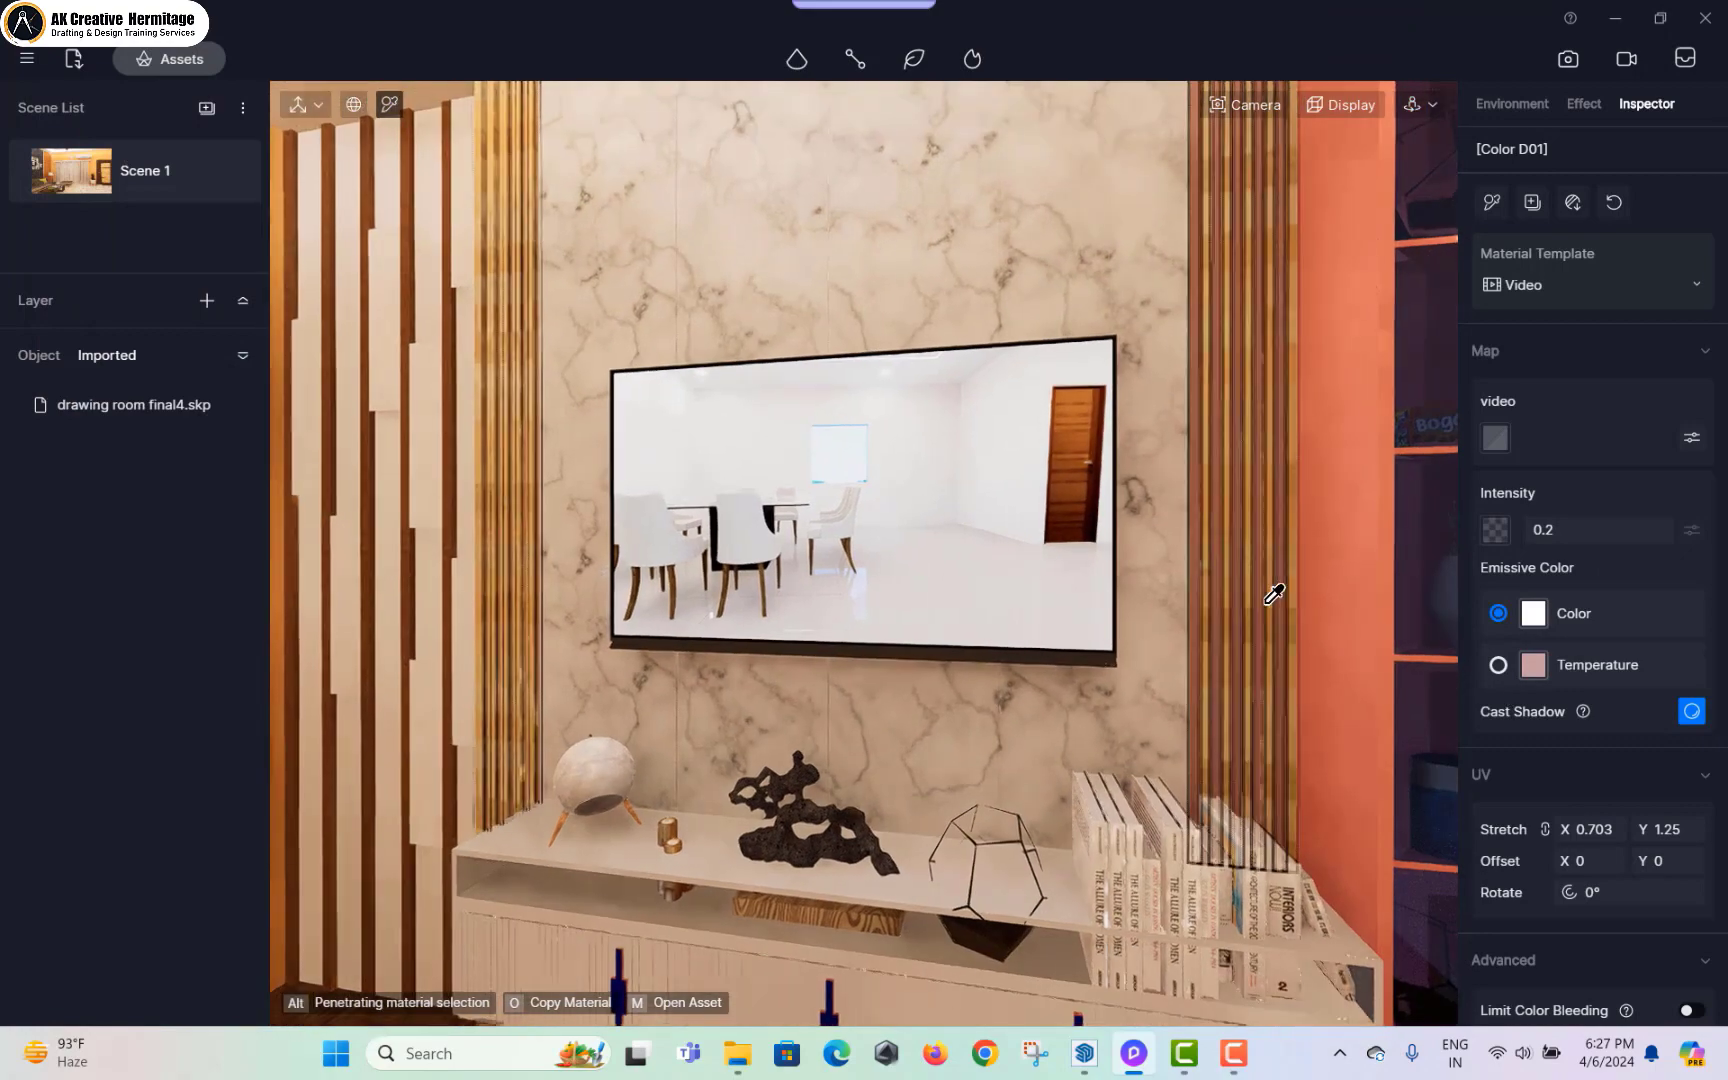
right_click_drag(1120, 538, 956, 624)
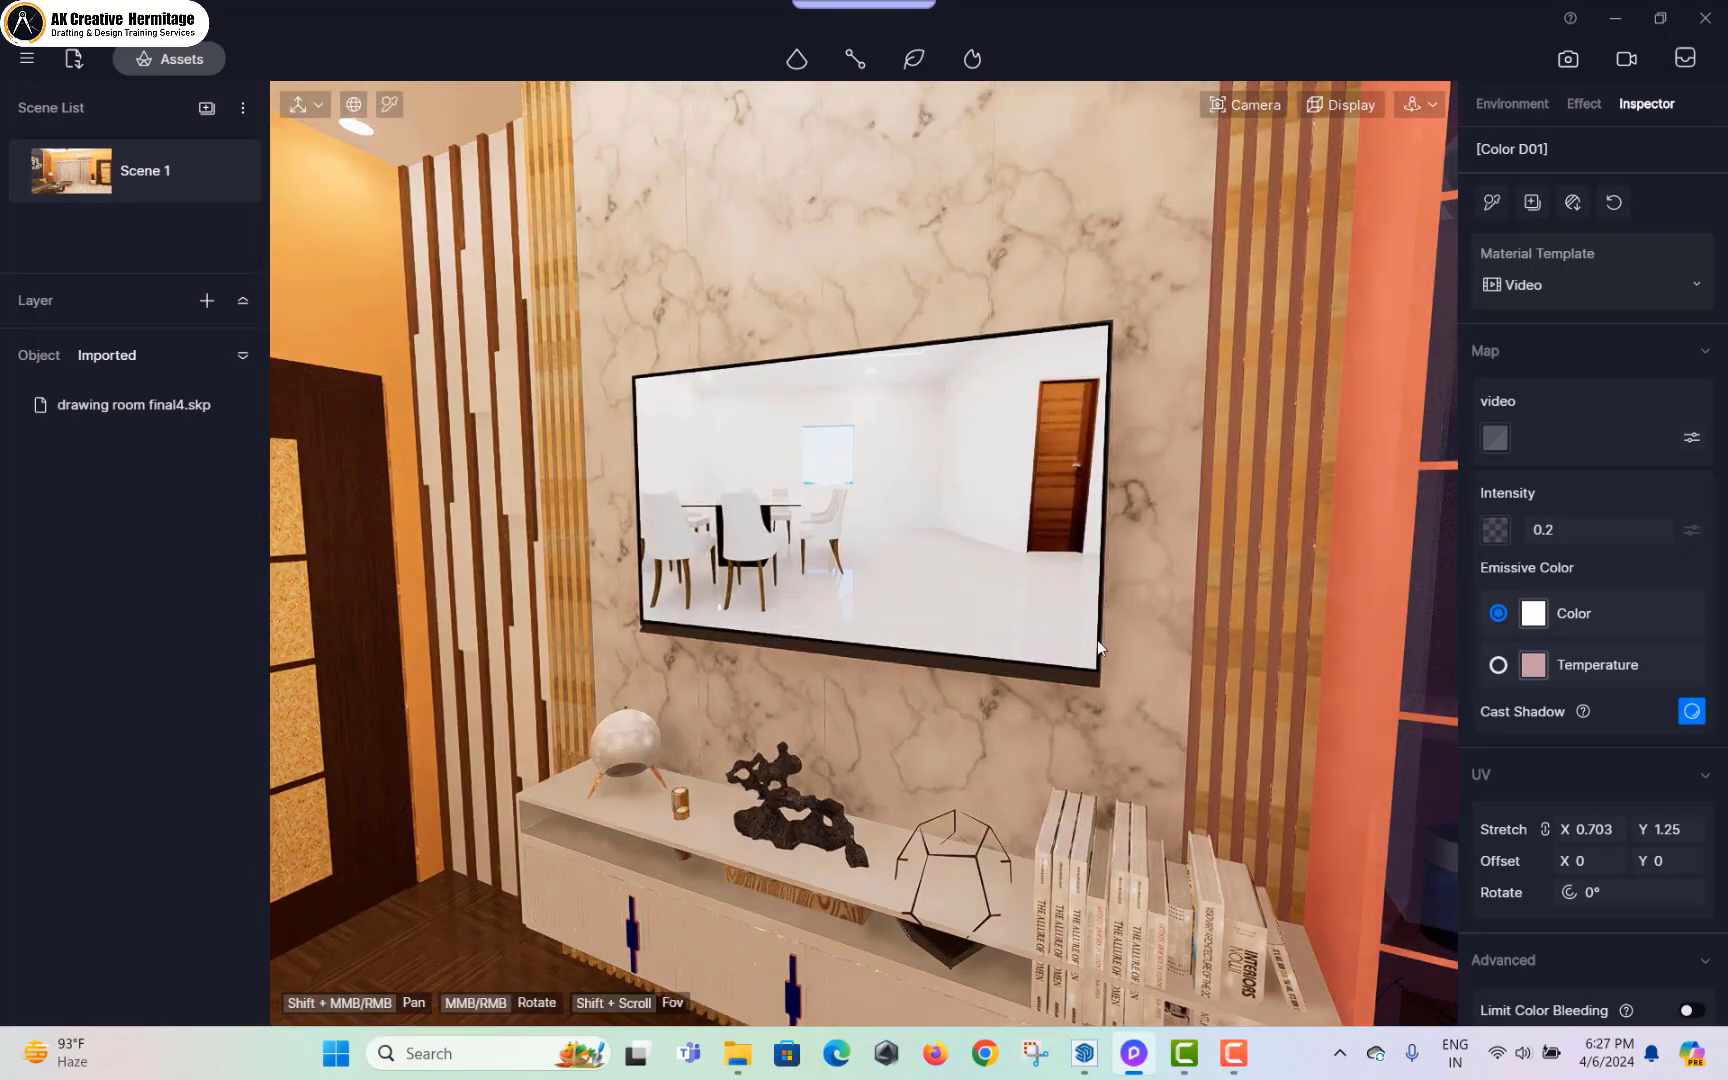
right_click_drag(1098, 640, 1472, 591)
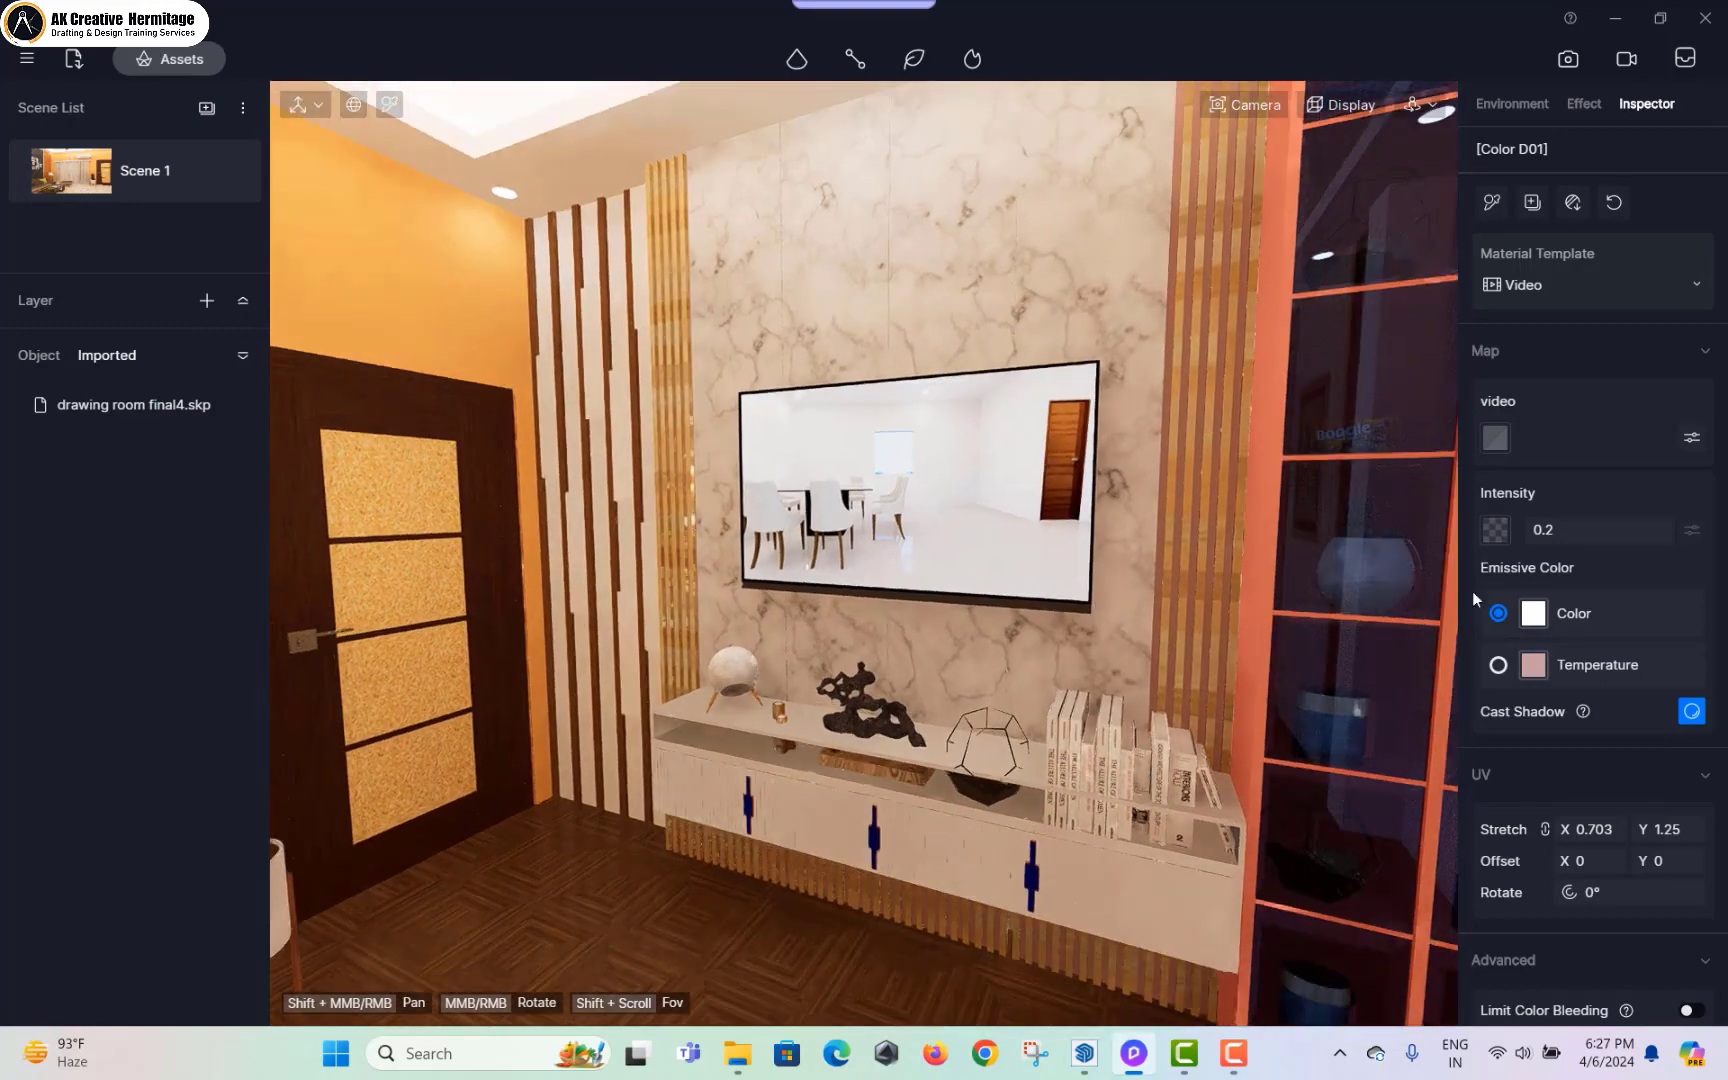
Step: Try to replace the TV screen's video with the SALON FINAL file from the Desktop
left_click(1533, 613)
left_click(1495, 437)
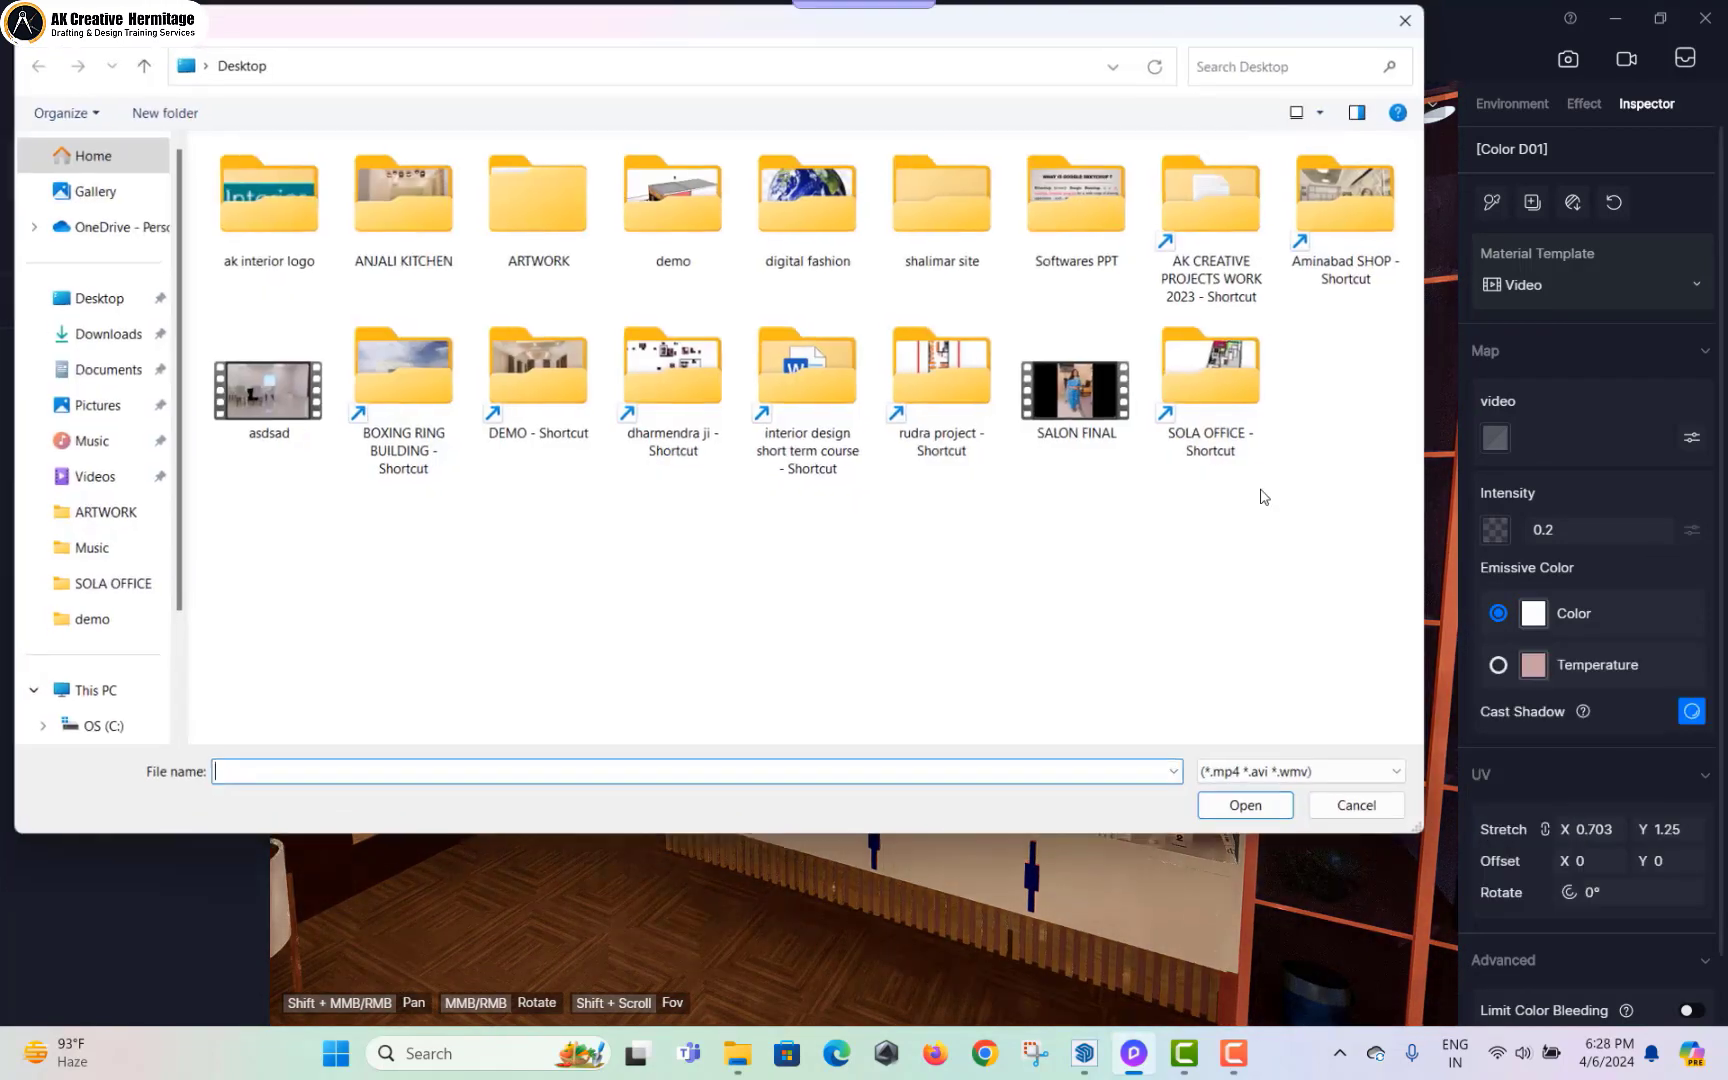
double_click(1081, 405)
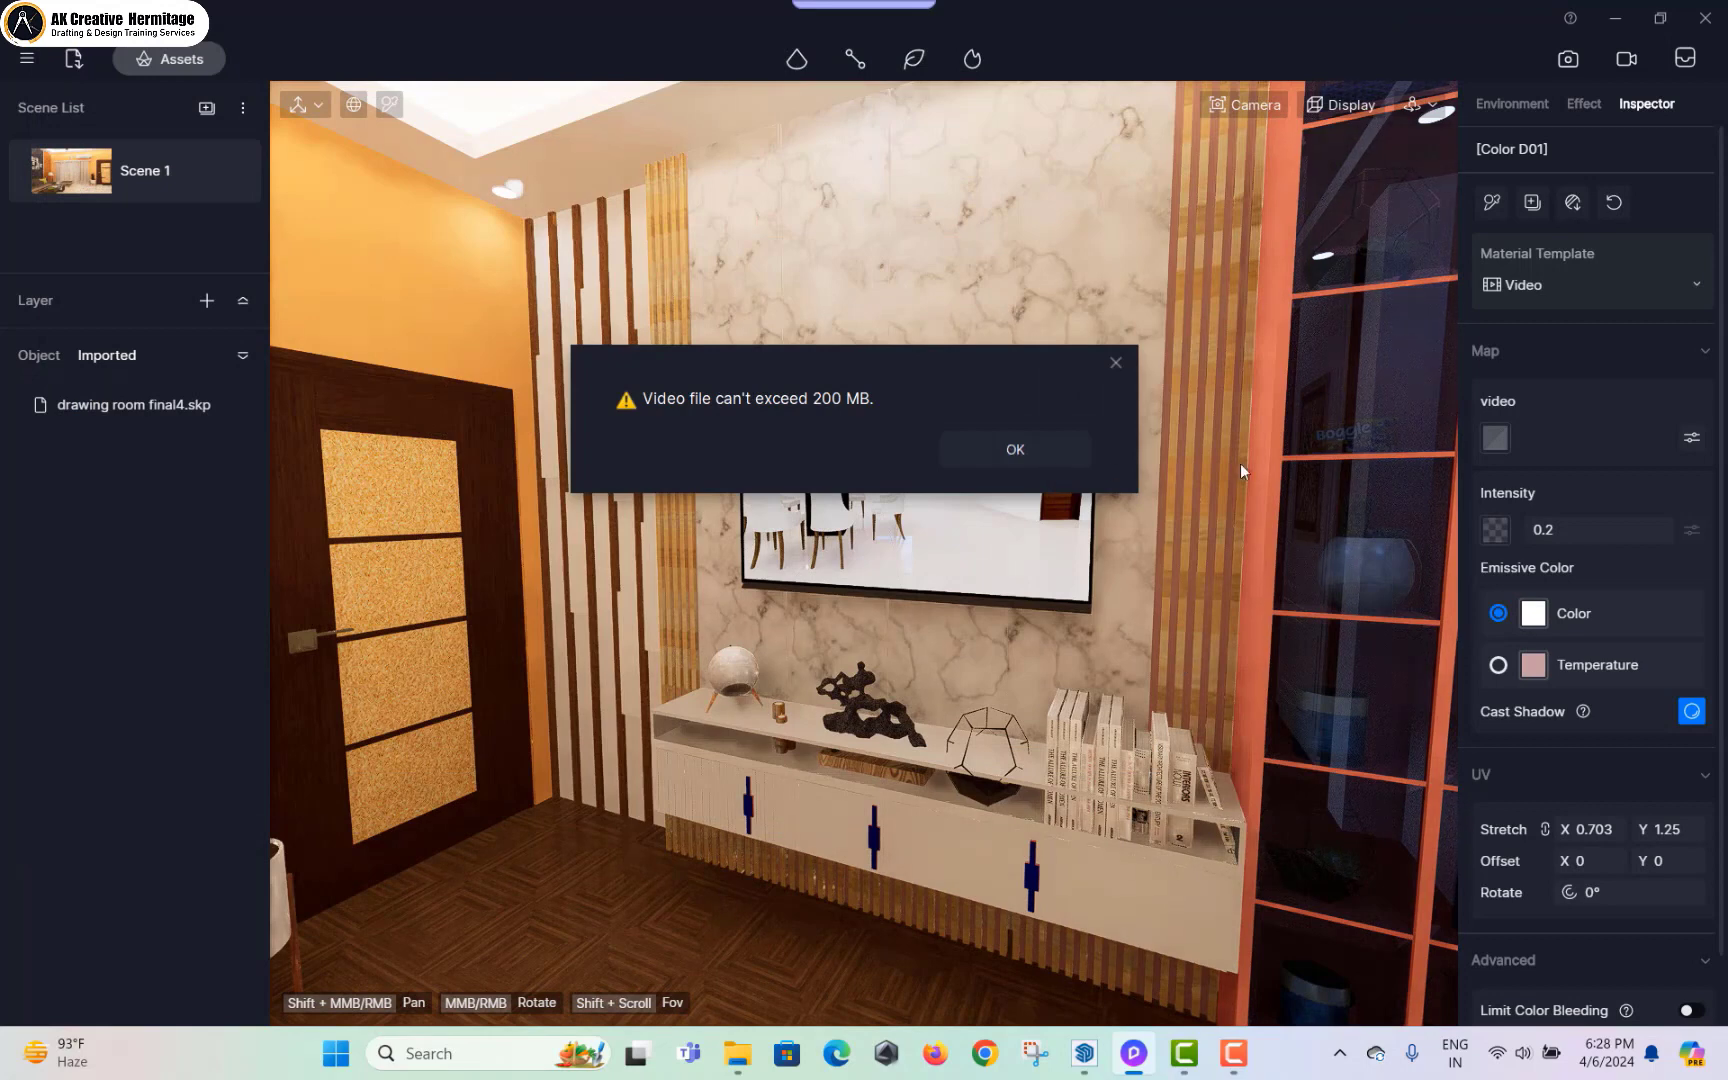
left_click(1050, 456)
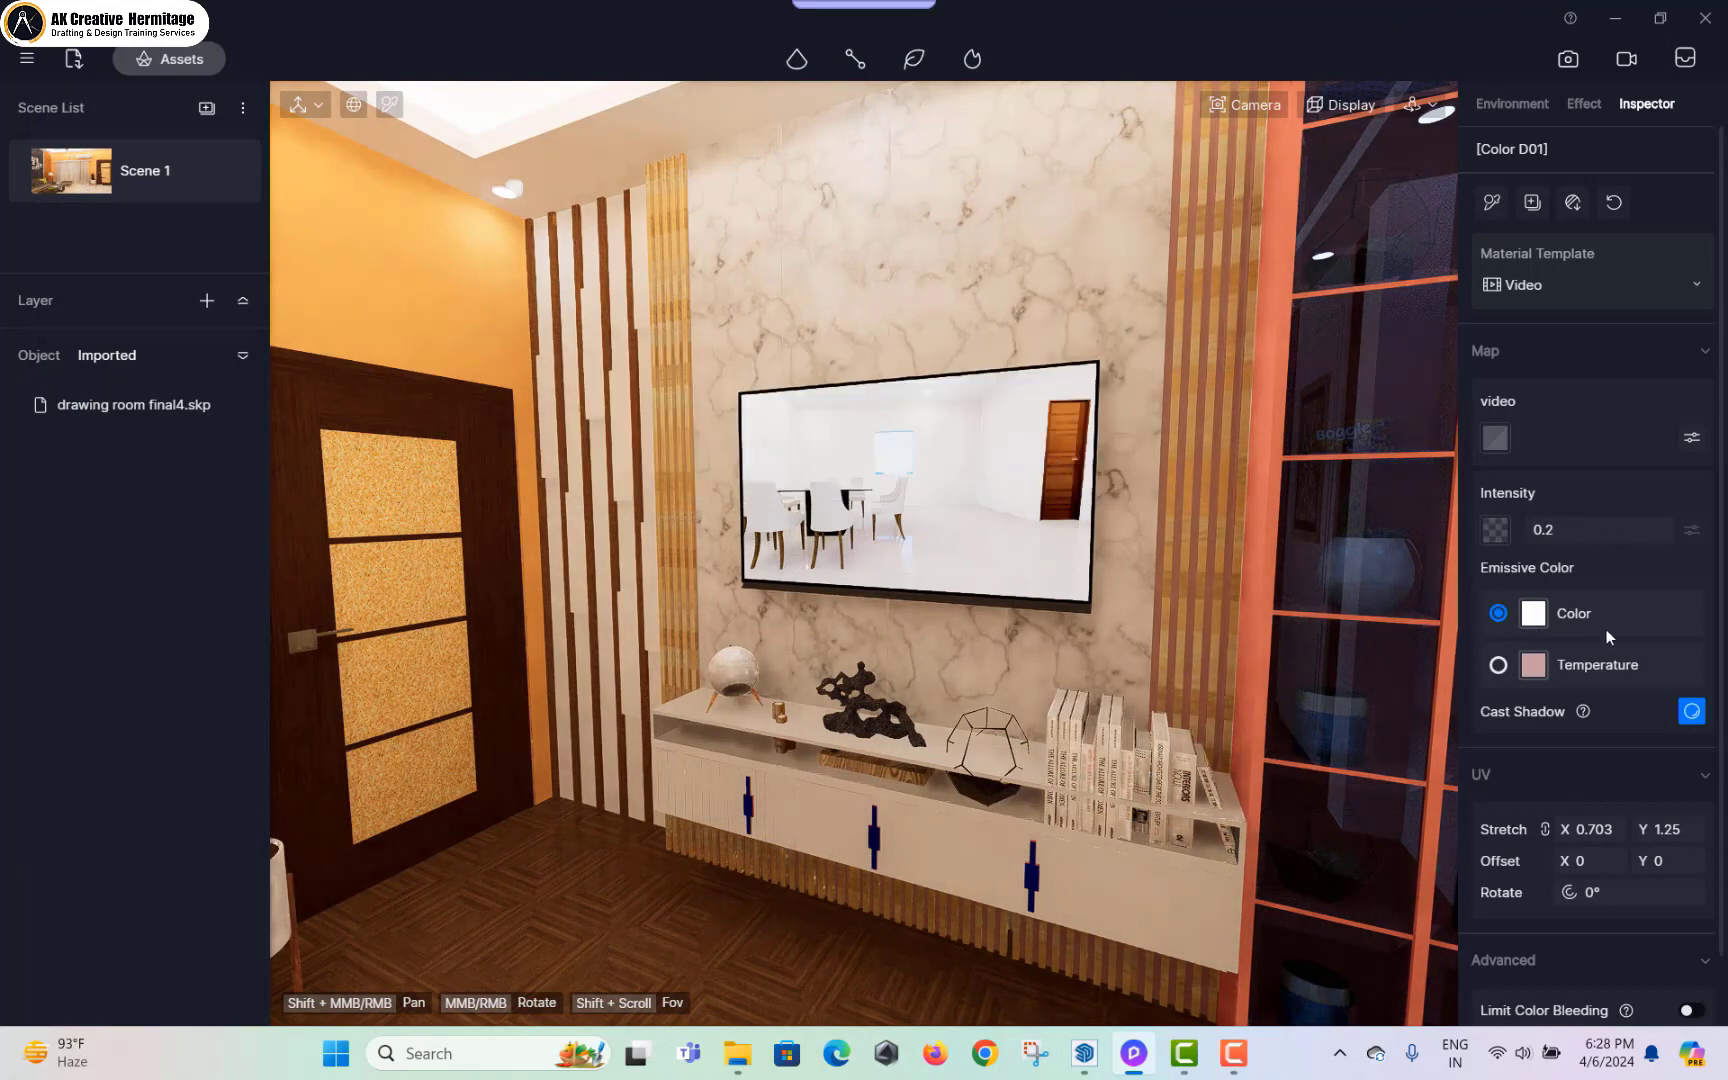
Step: Load the video D5_Clip 1_20240404_151931 from the Desktop's ANJALI KITCHEN folder onto the TV screen
left_click(1530, 614)
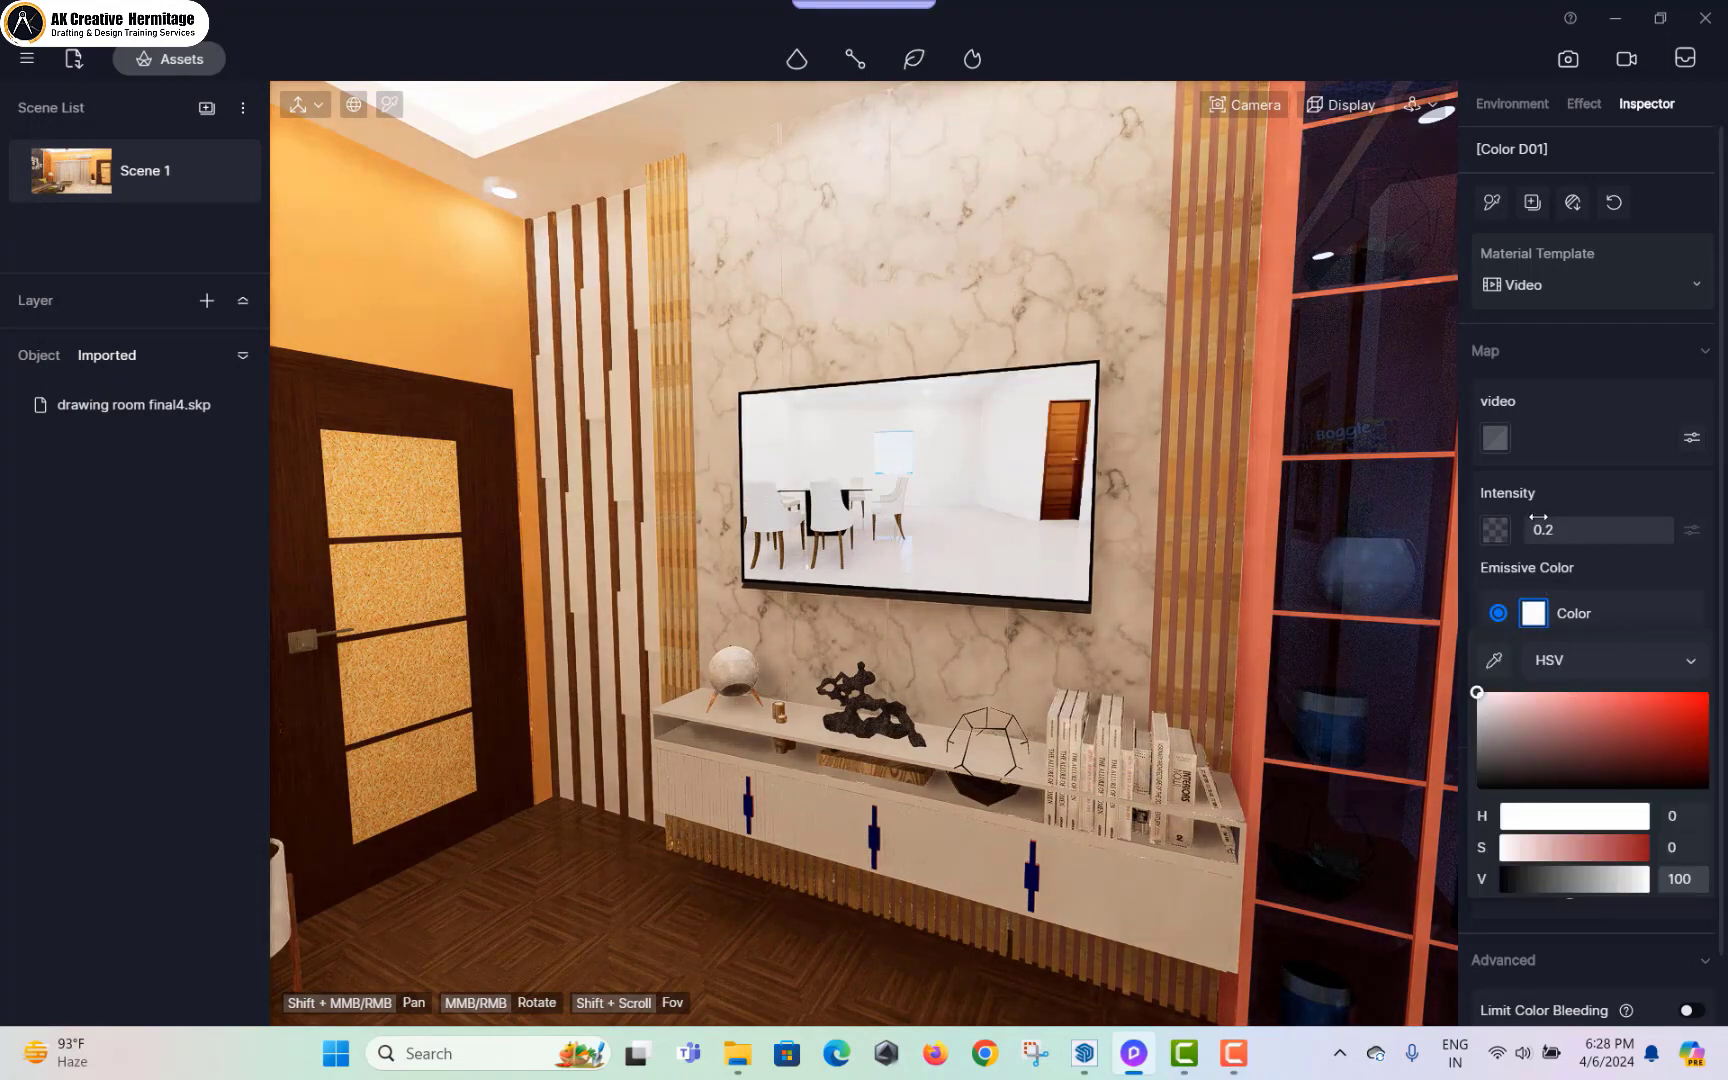
left_click(1503, 437)
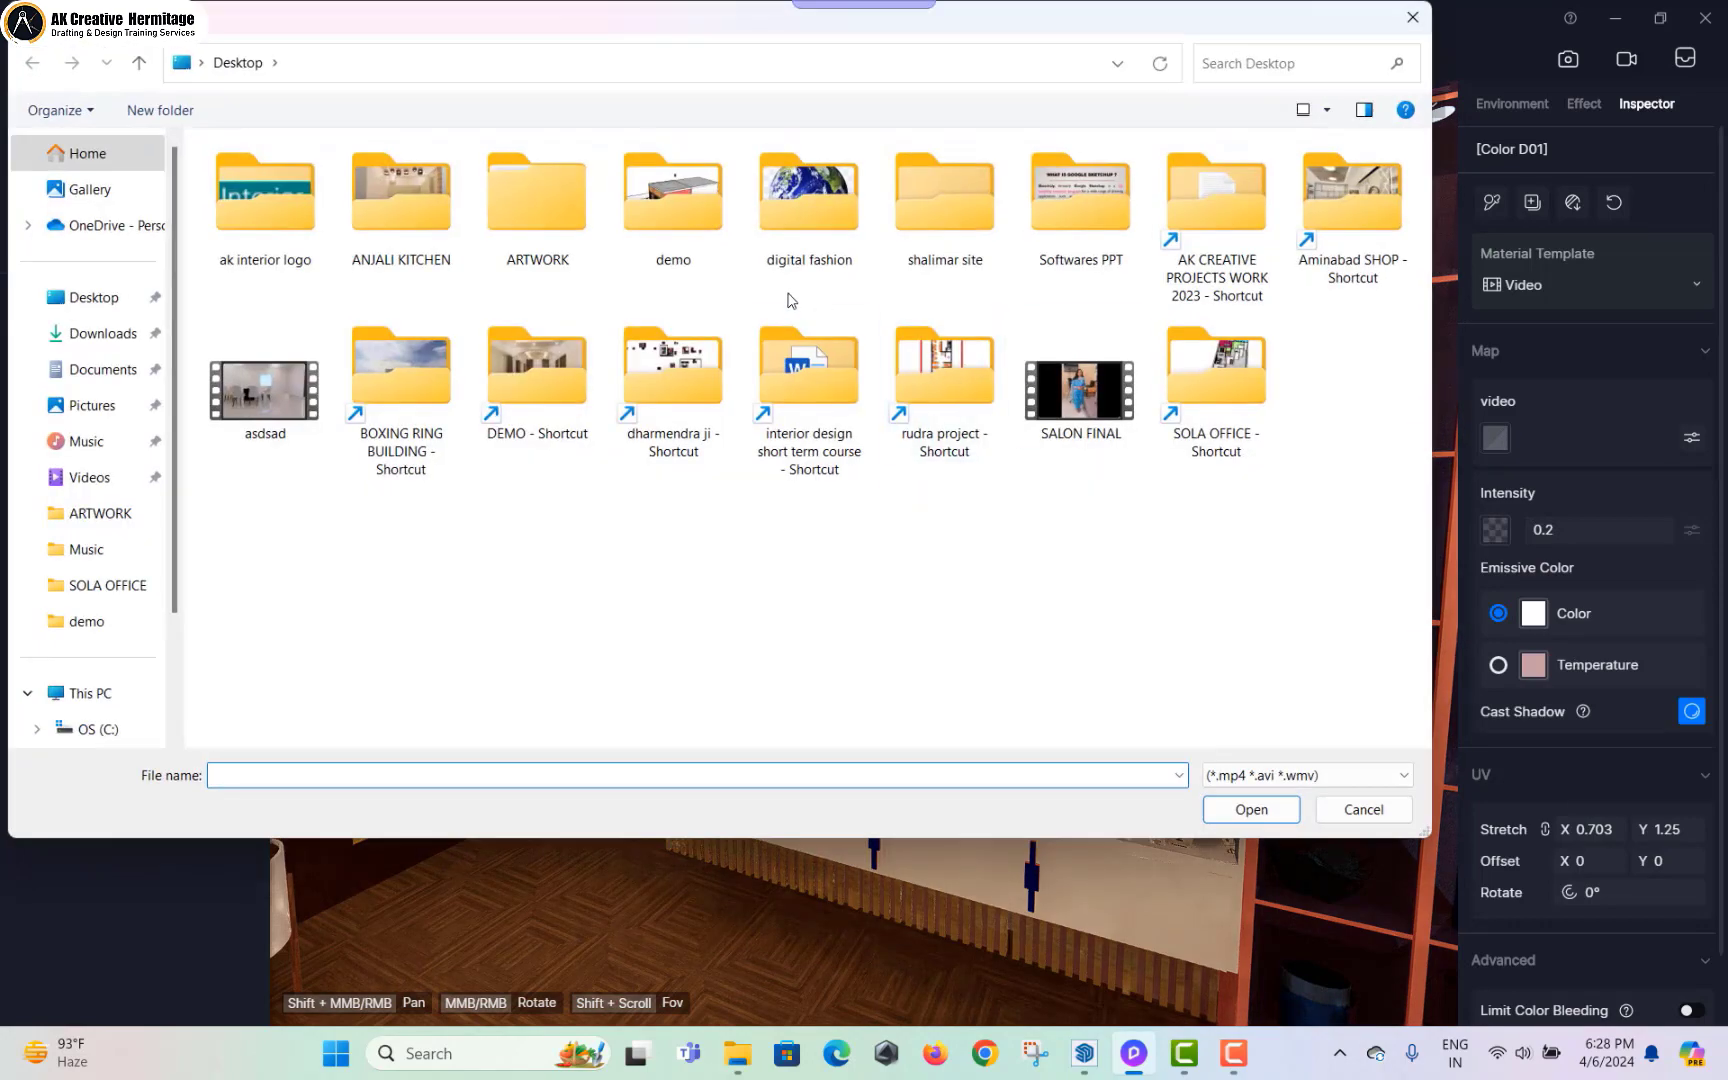
double_click(447, 231)
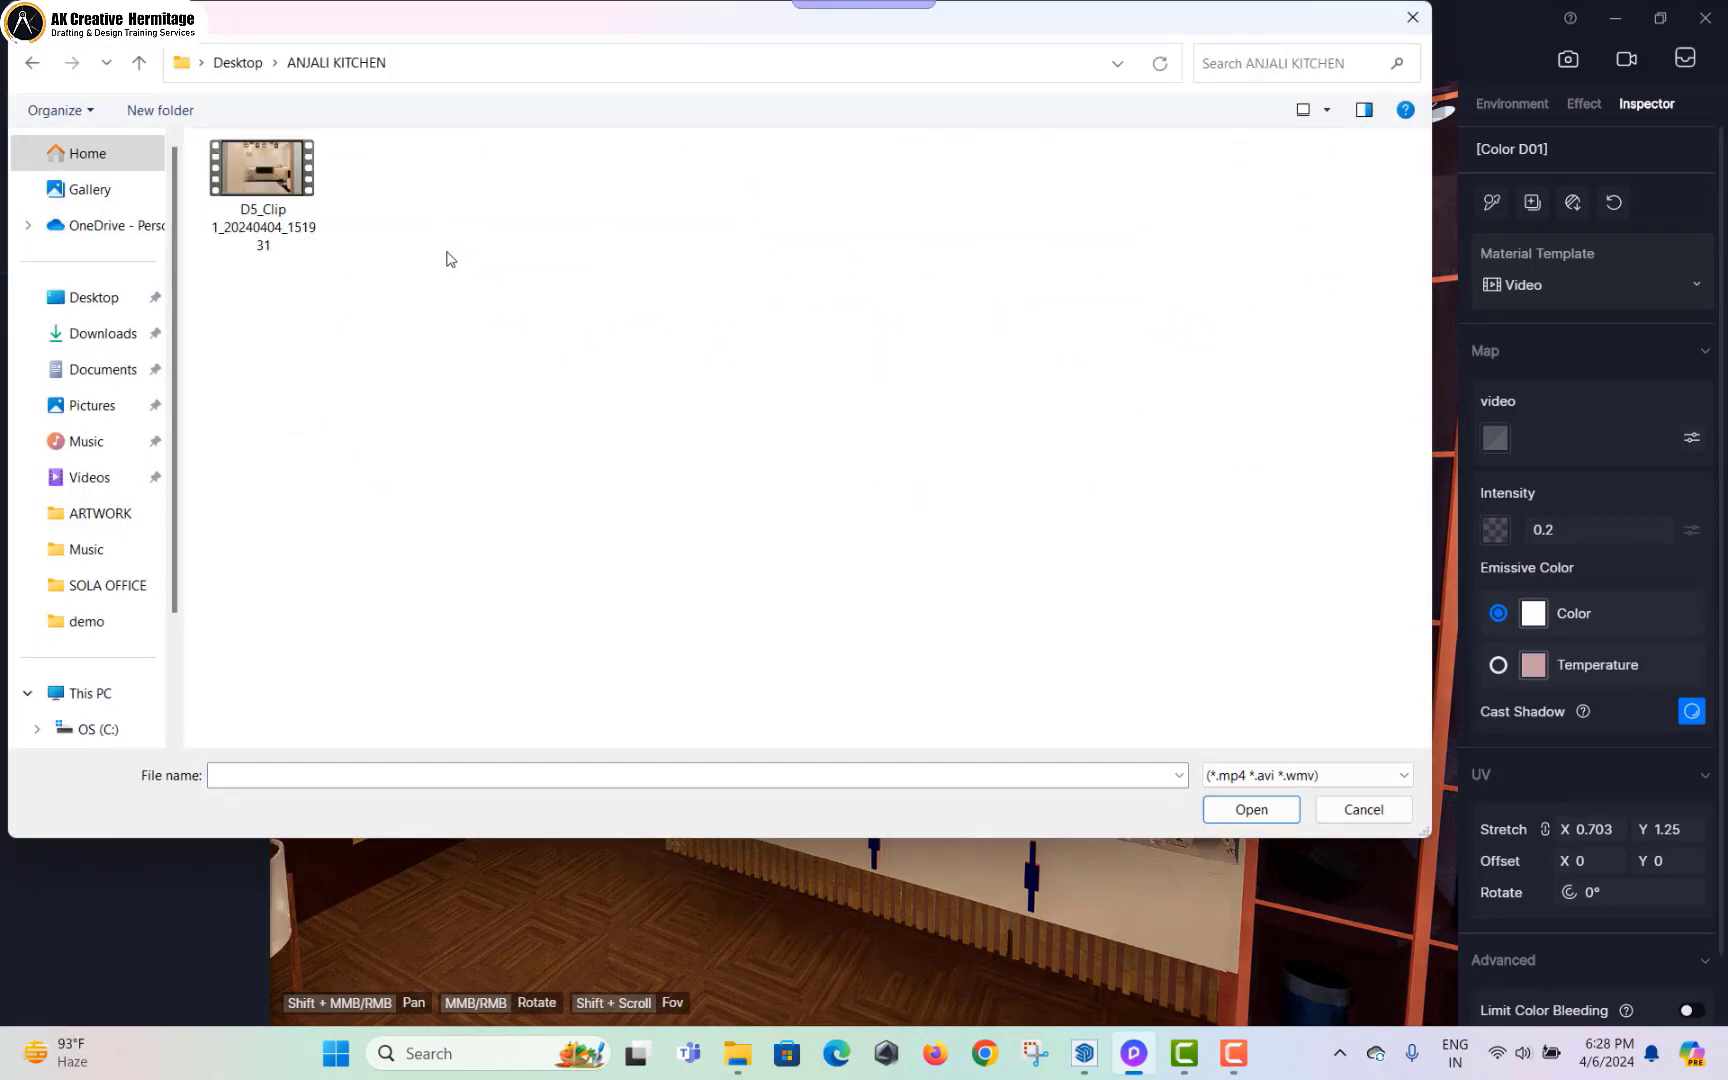
double_click(290, 200)
scroll(1107, 647, "up", 1)
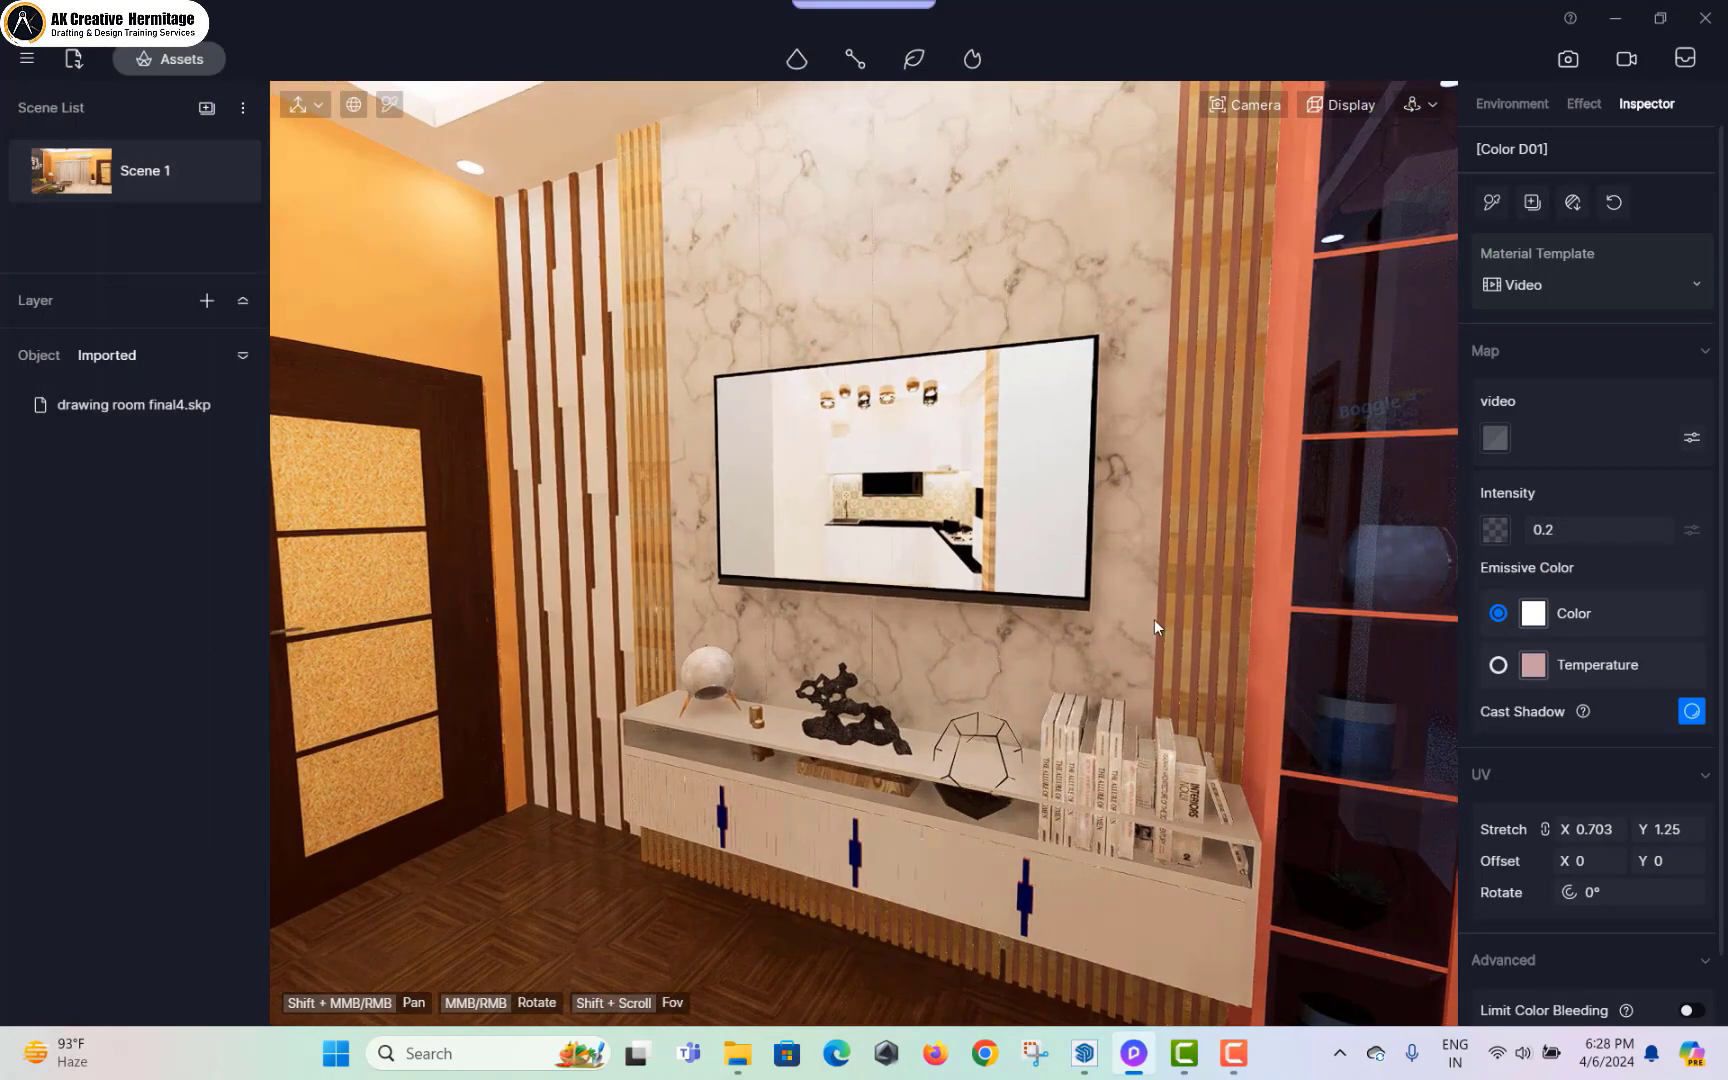
Step: Pick the orange wall's material around the door and curtains and change its base color to a light cream
scroll(1089, 587, "up", 1)
middle_click_drag(860, 594, 215, 238)
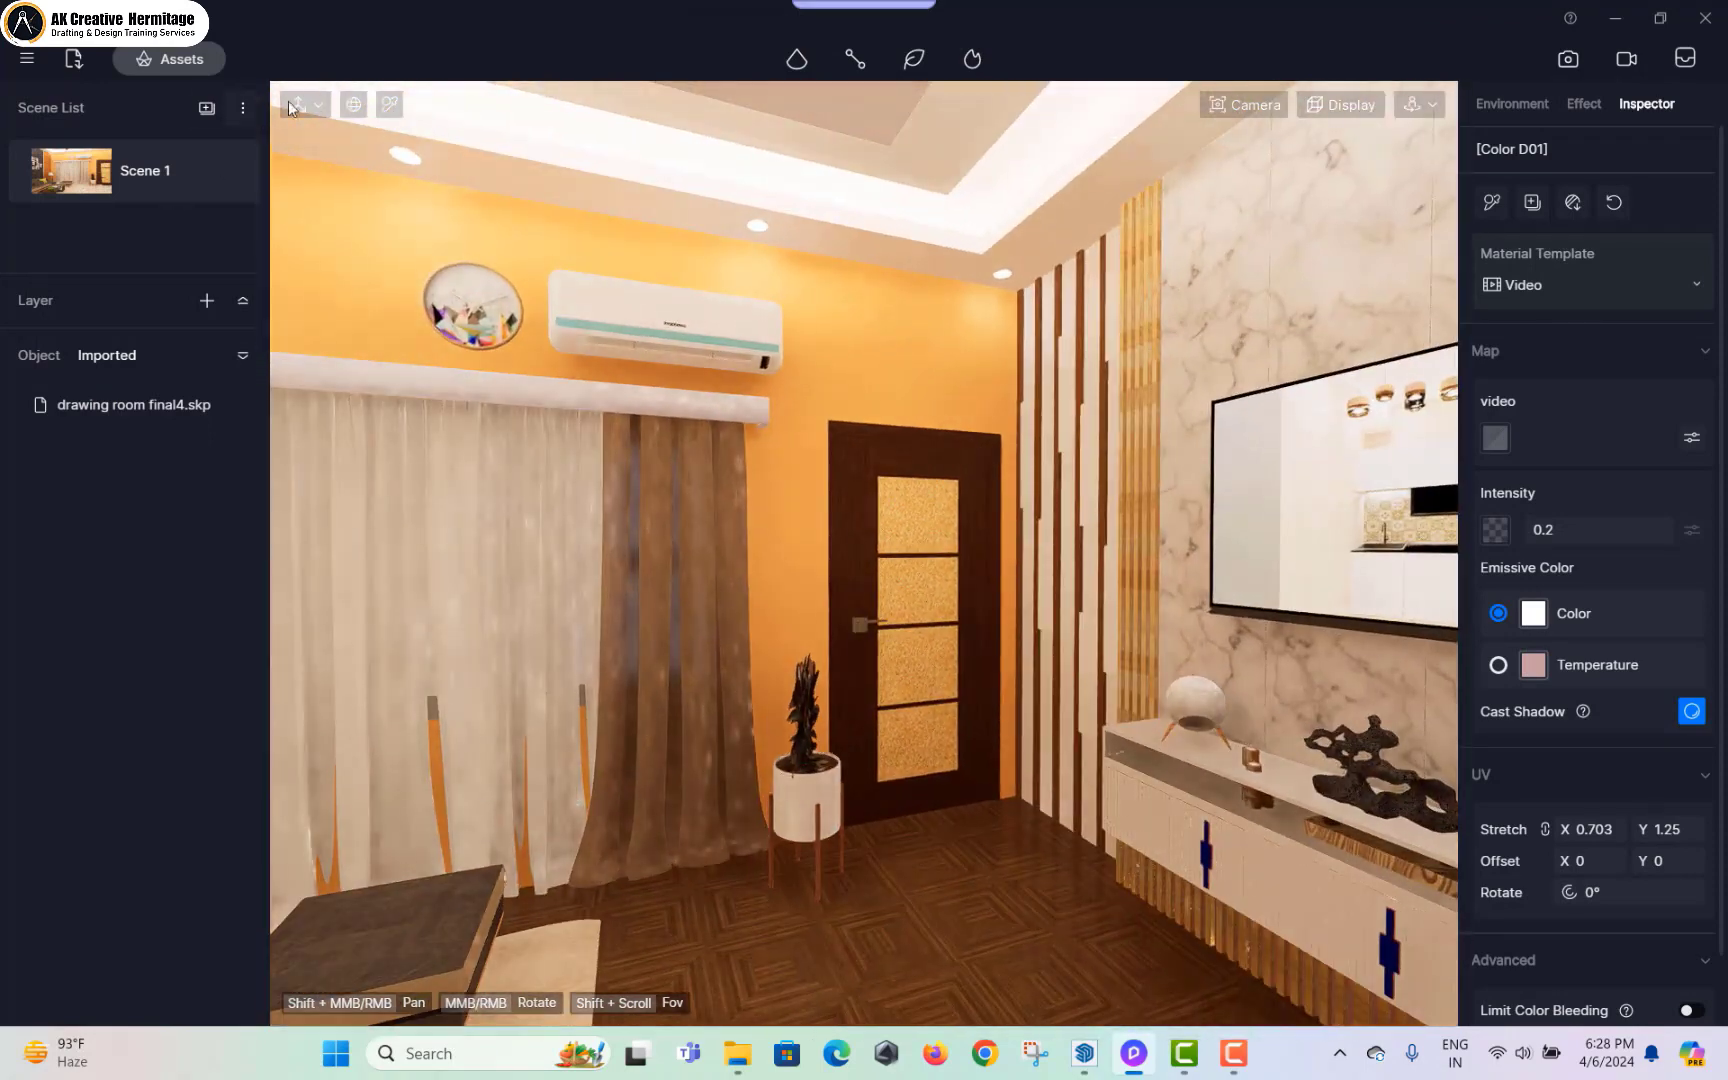
left_click(390, 105)
left_click(886, 298)
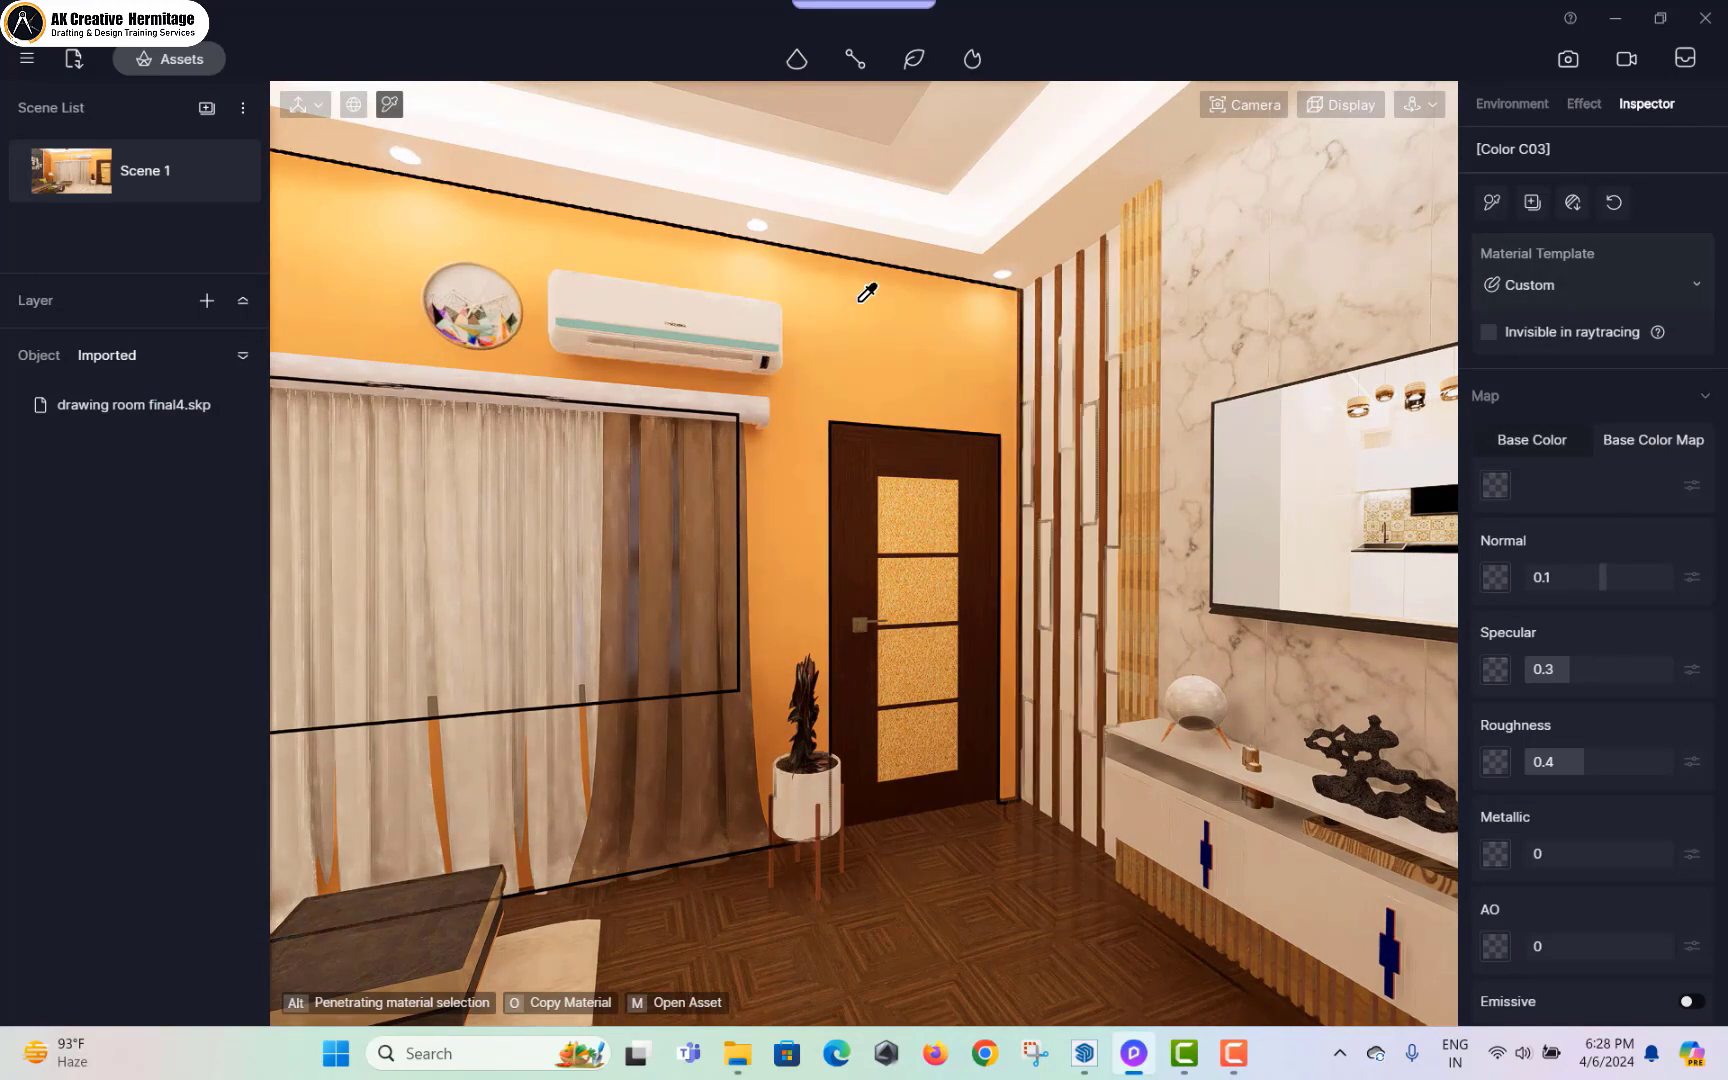
left_click(1494, 486)
left_click(1520, 598)
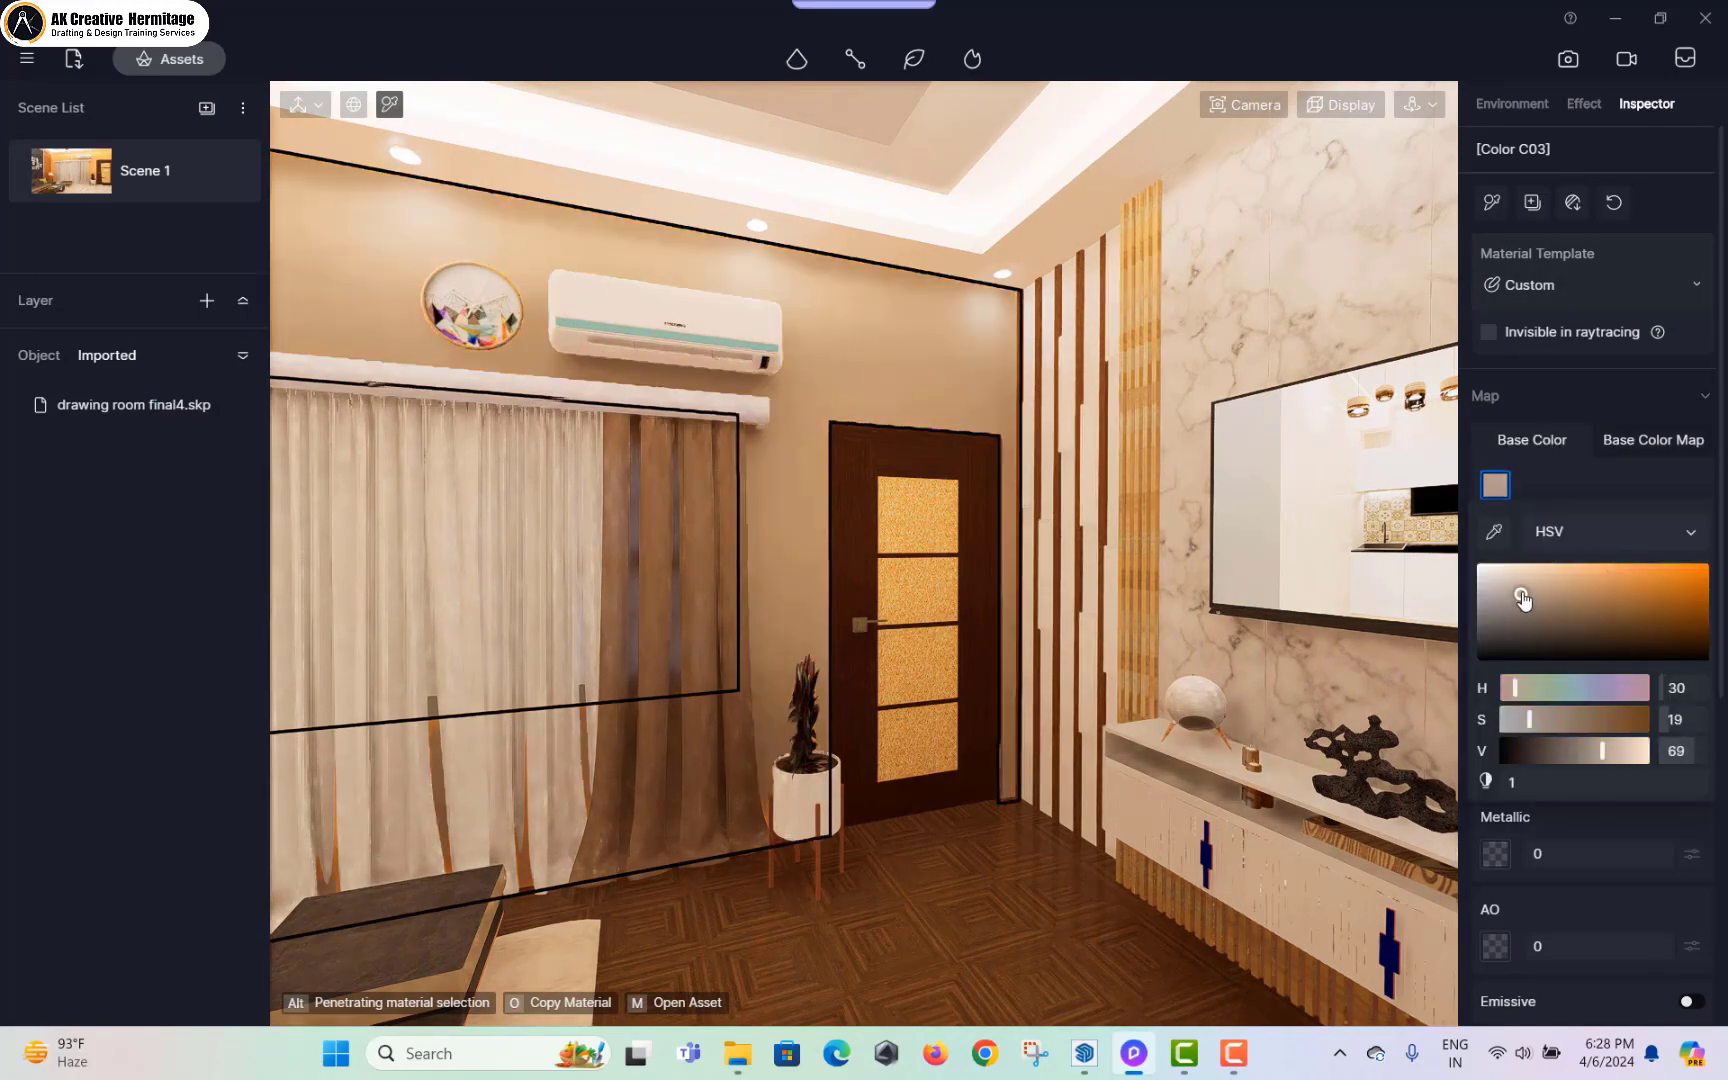
left_click(1529, 563)
middle_click_drag(923, 516, 1178, 461)
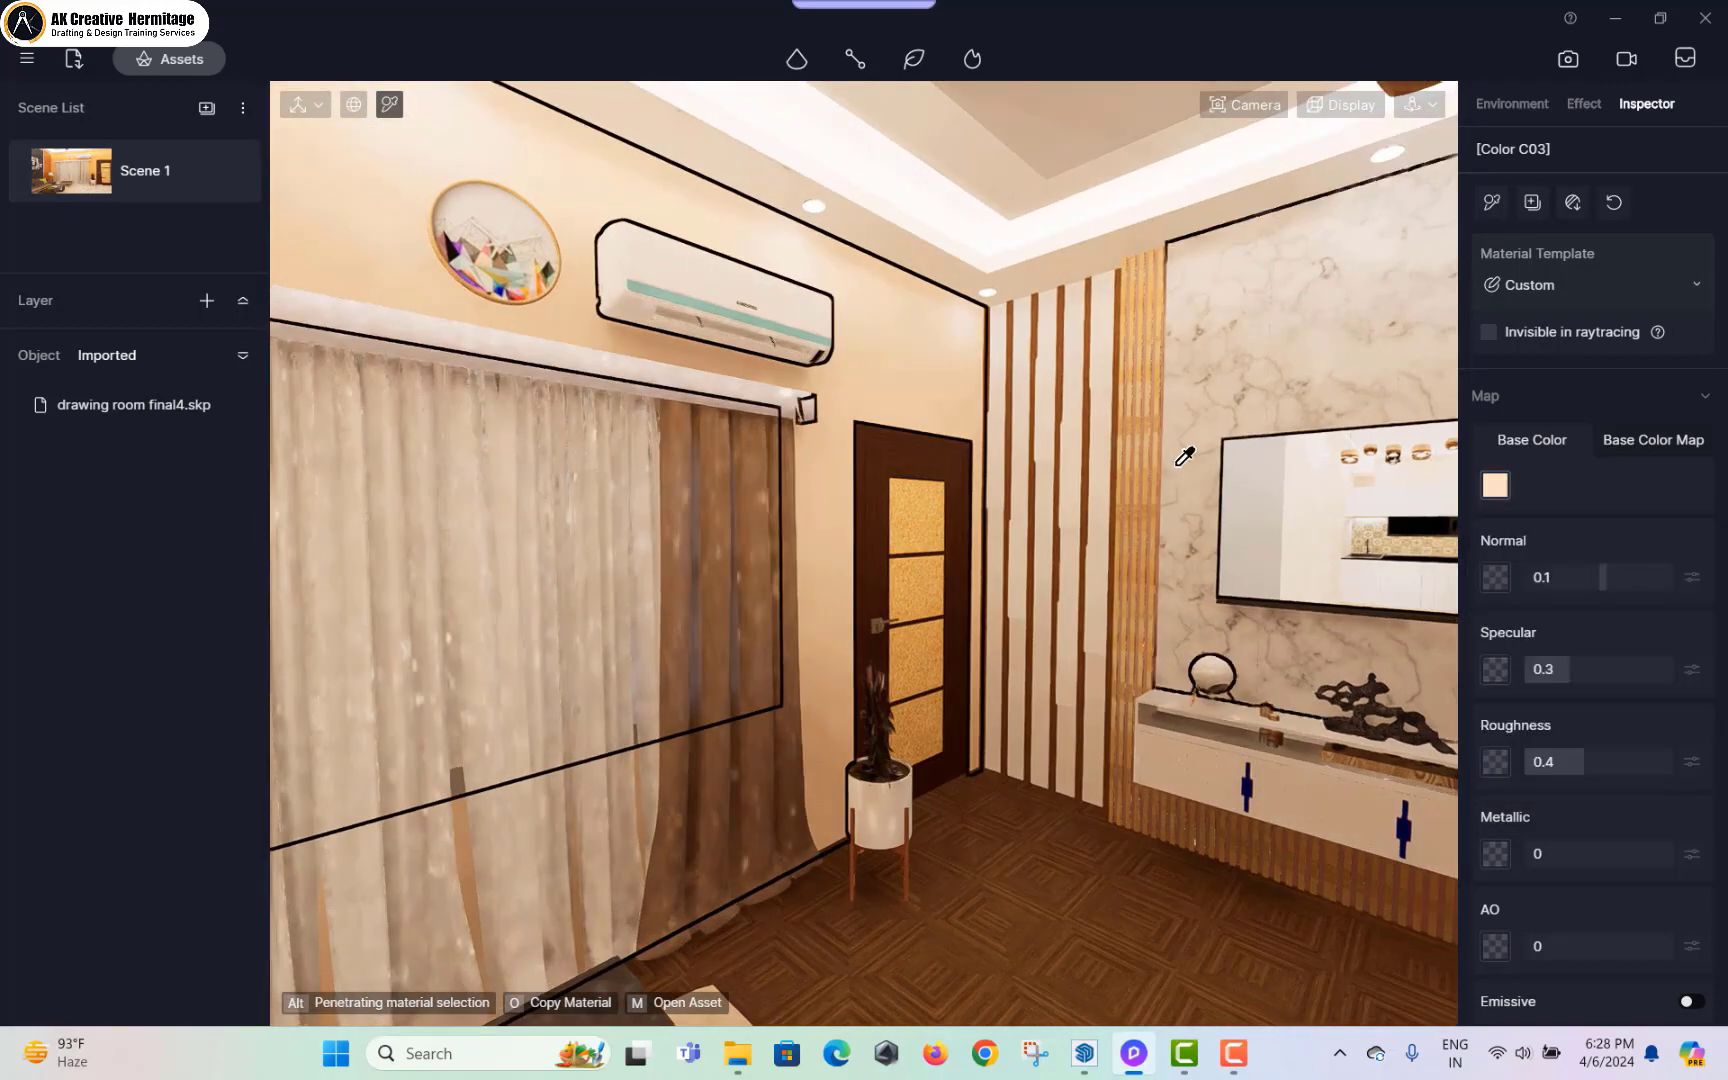
key("Escape")
Step: Apply finishes from the Metal materials, including Mirror Silver, to the slatted wall panel beside the door and close the library
scroll(1075, 383, "up", 4)
right_click_drag(1146, 367, 1053, 370)
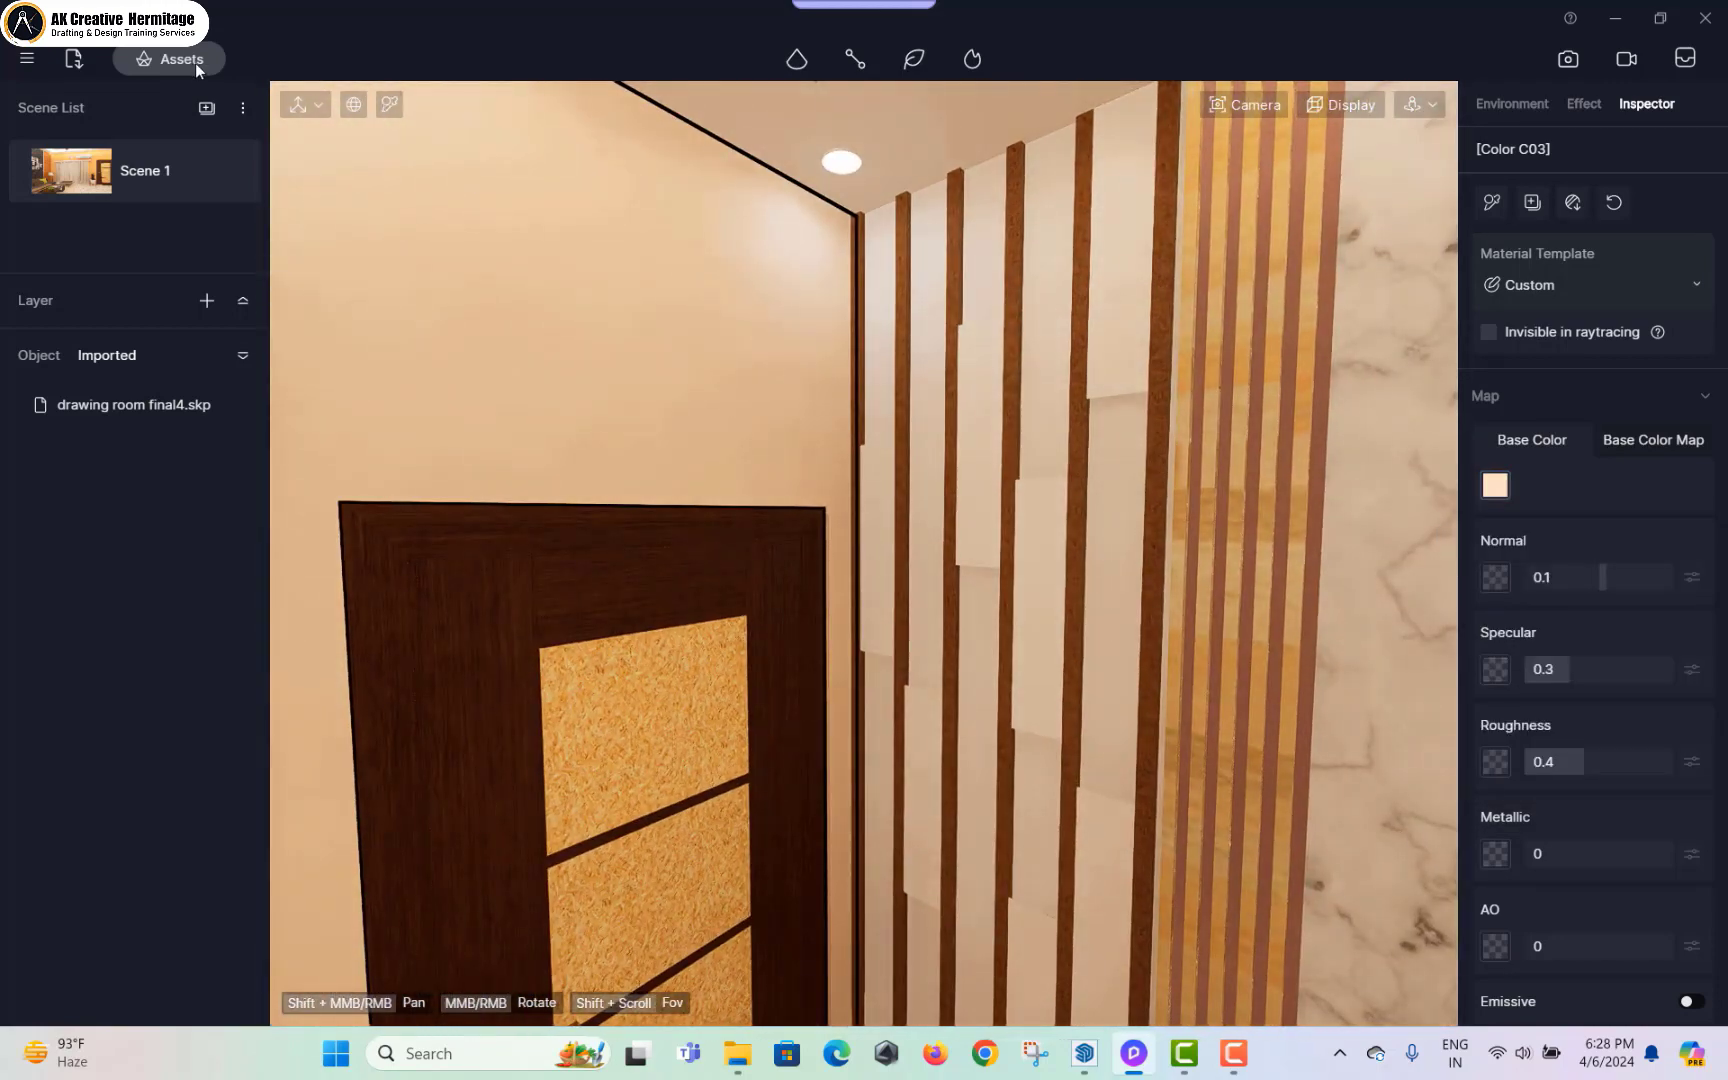
left_click(196, 66)
left_click(119, 208)
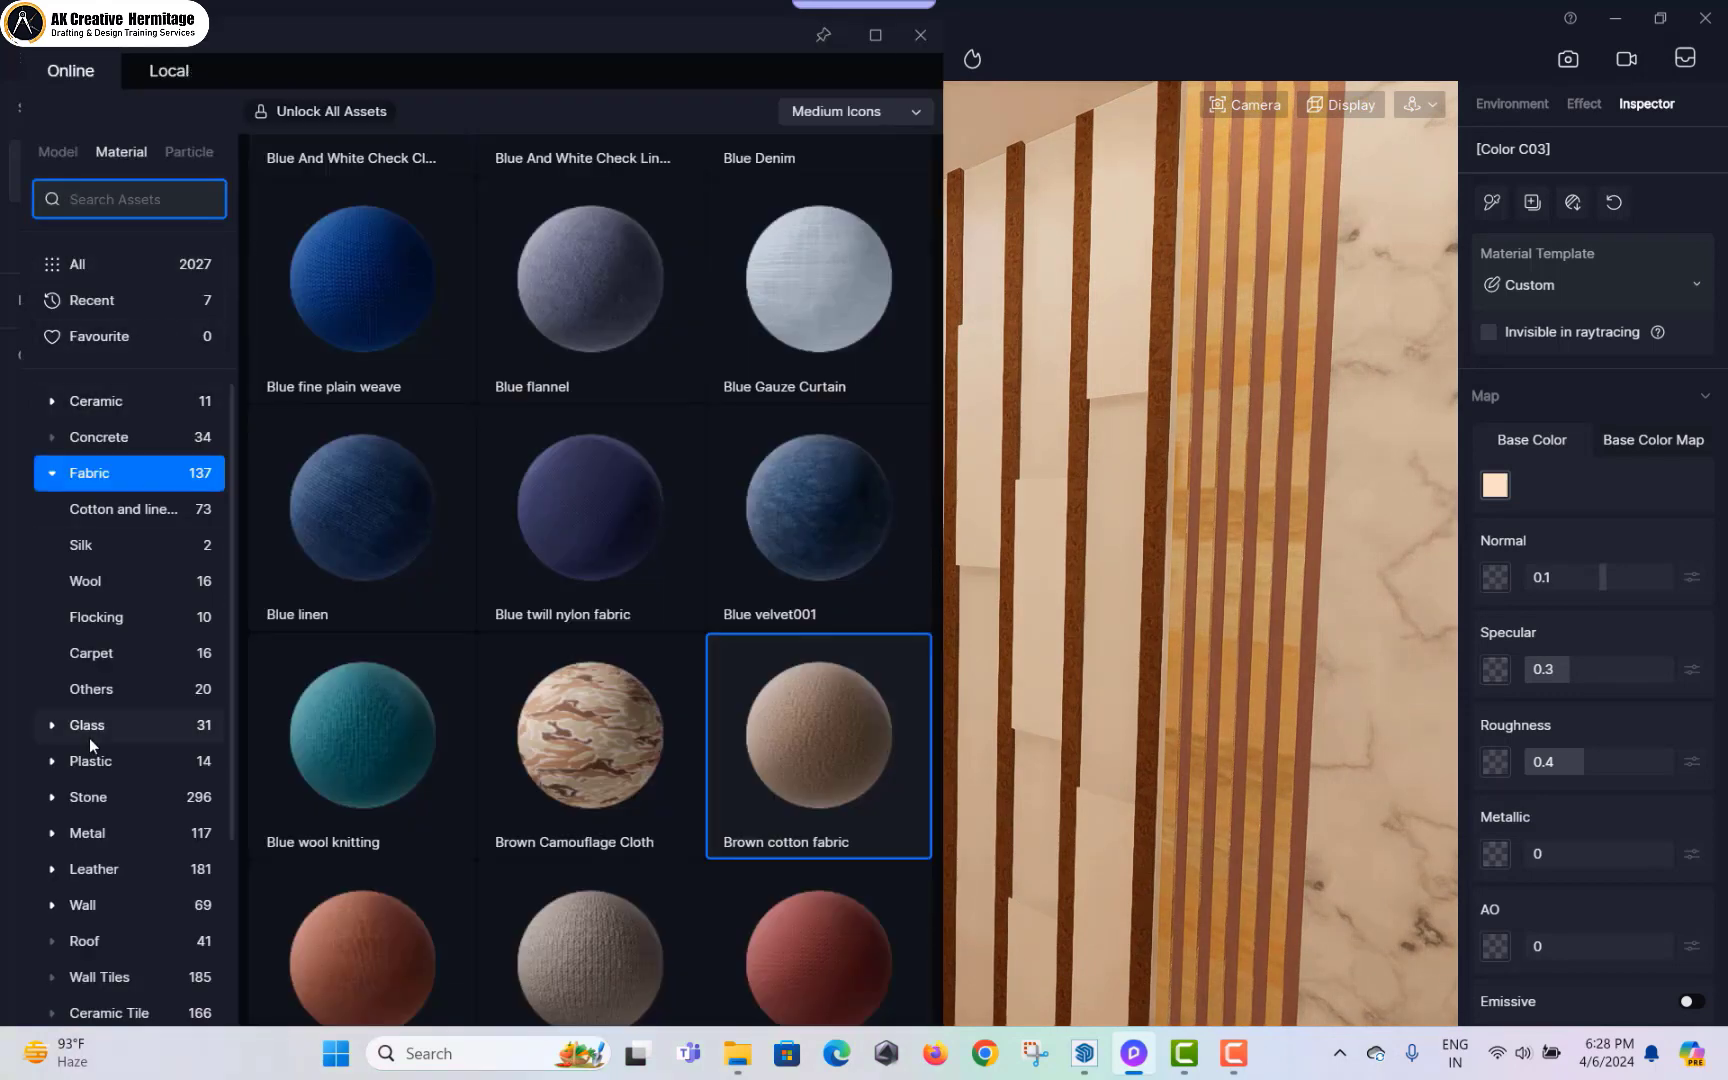
left_click(101, 830)
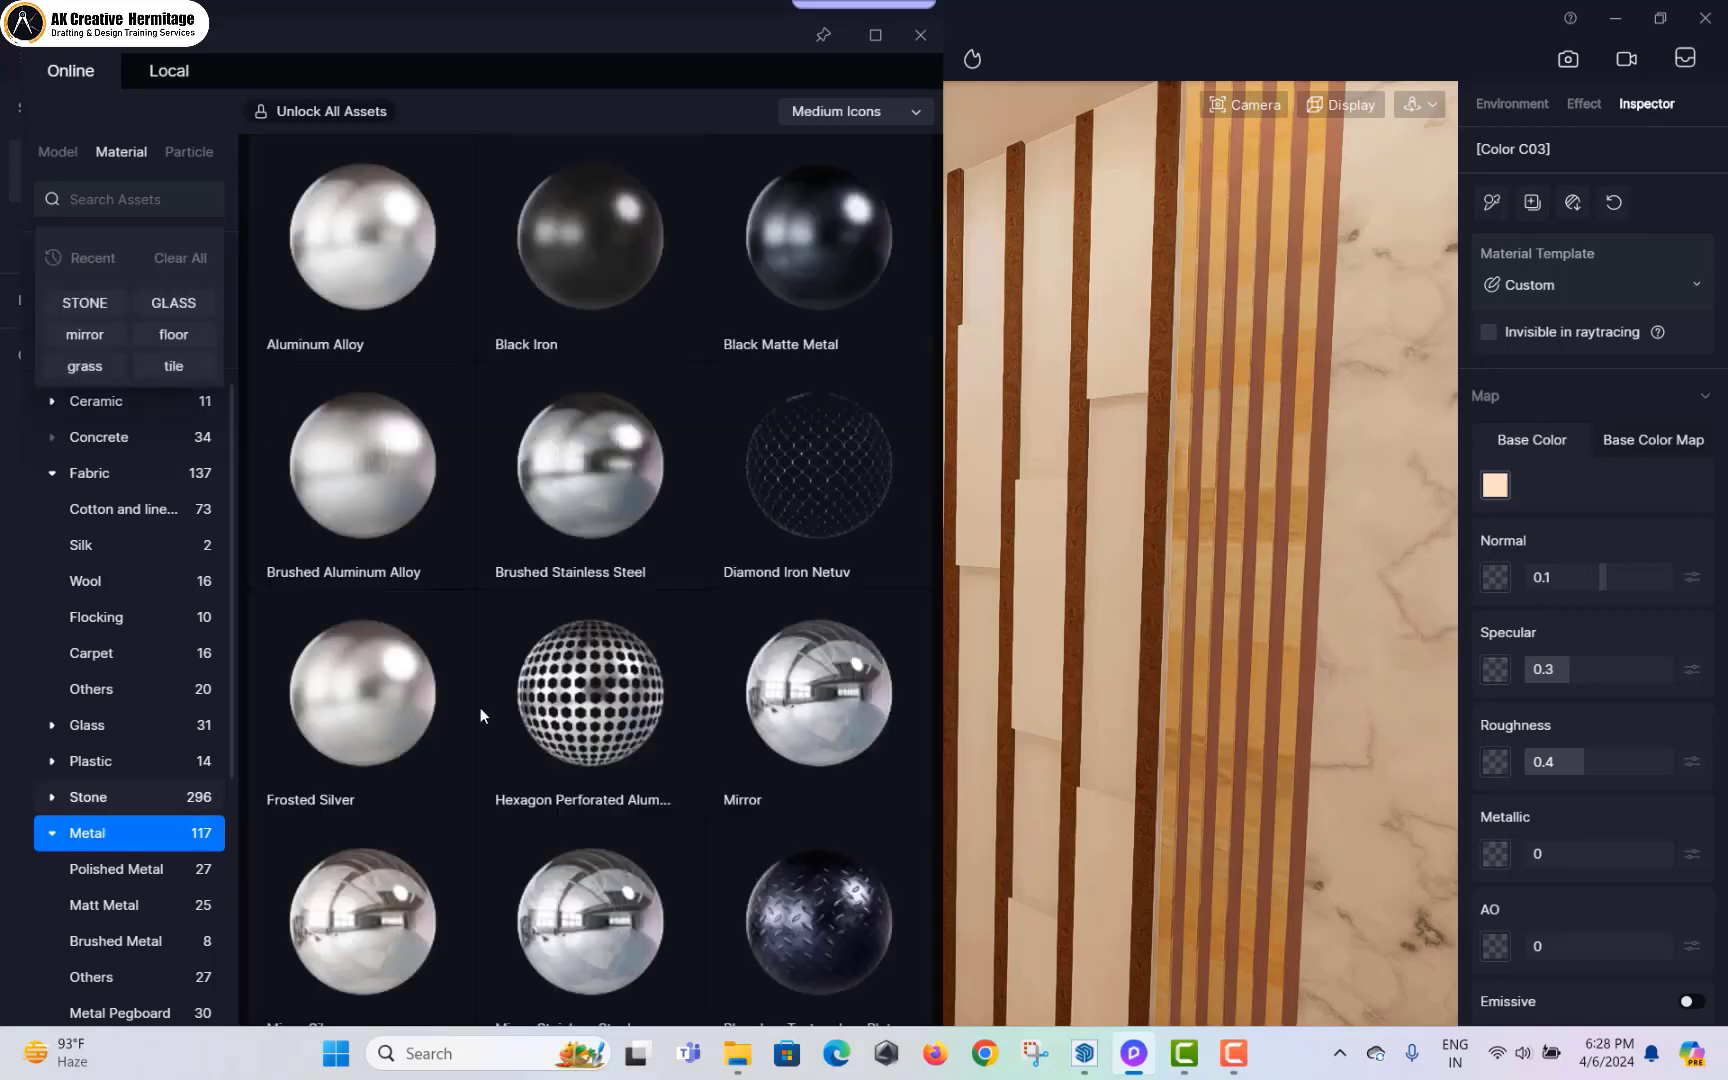
scroll(607, 625, "down", 5)
scroll(600, 625, "down", 20)
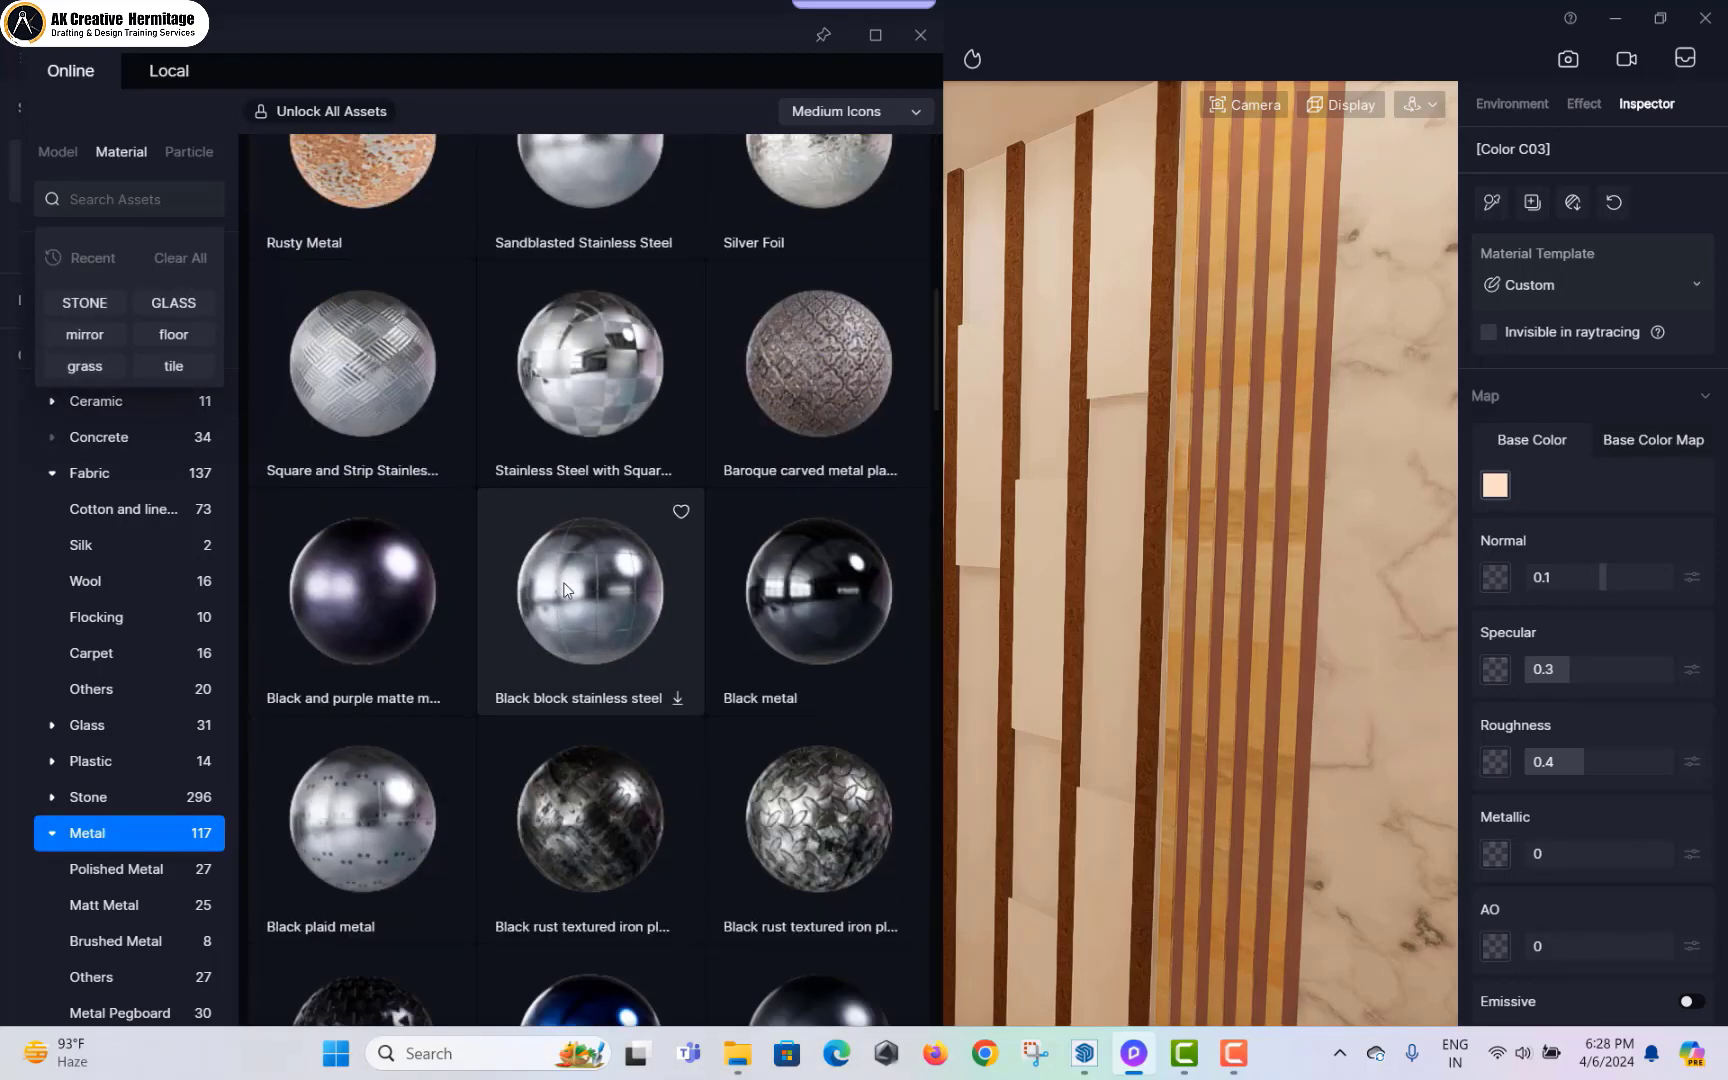
scroll(598, 626, "up", 20)
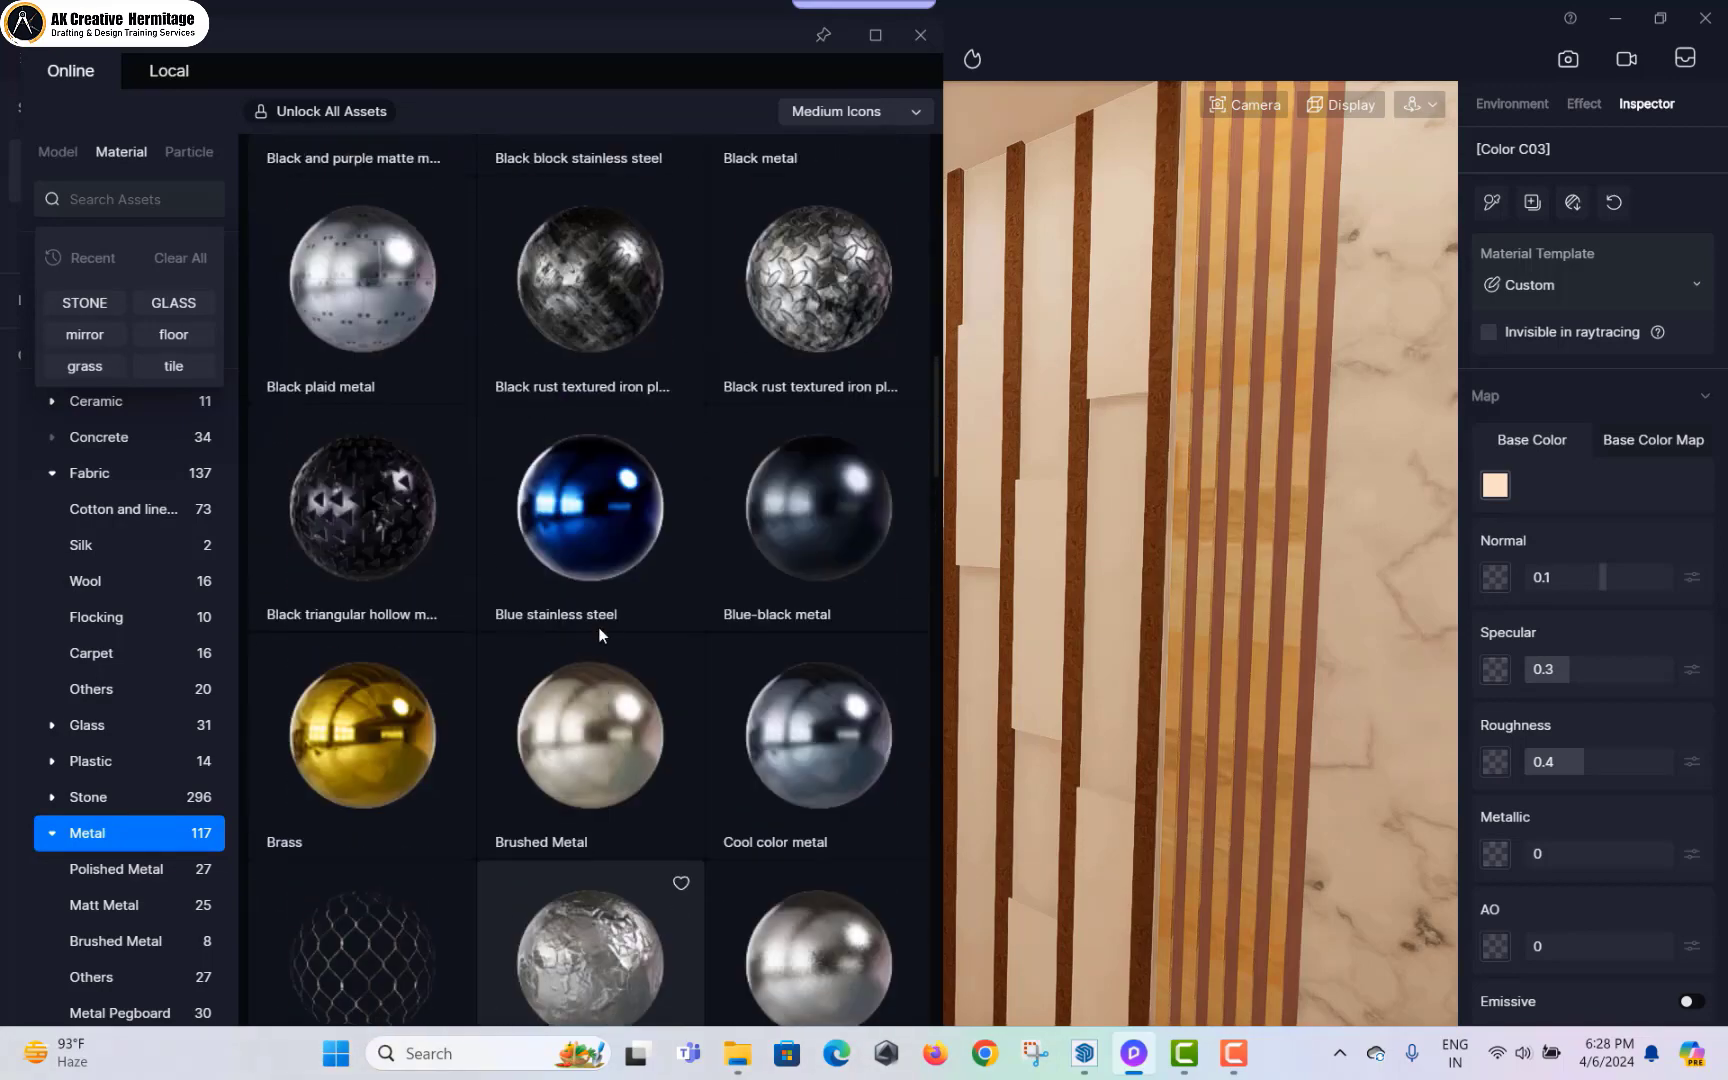
scroll(603, 618, "up", 2)
left_click_drag(370, 505, 927, 175)
left_click_drag(814, 485, 1075, 358)
left_click_drag(382, 279, 1140, 748)
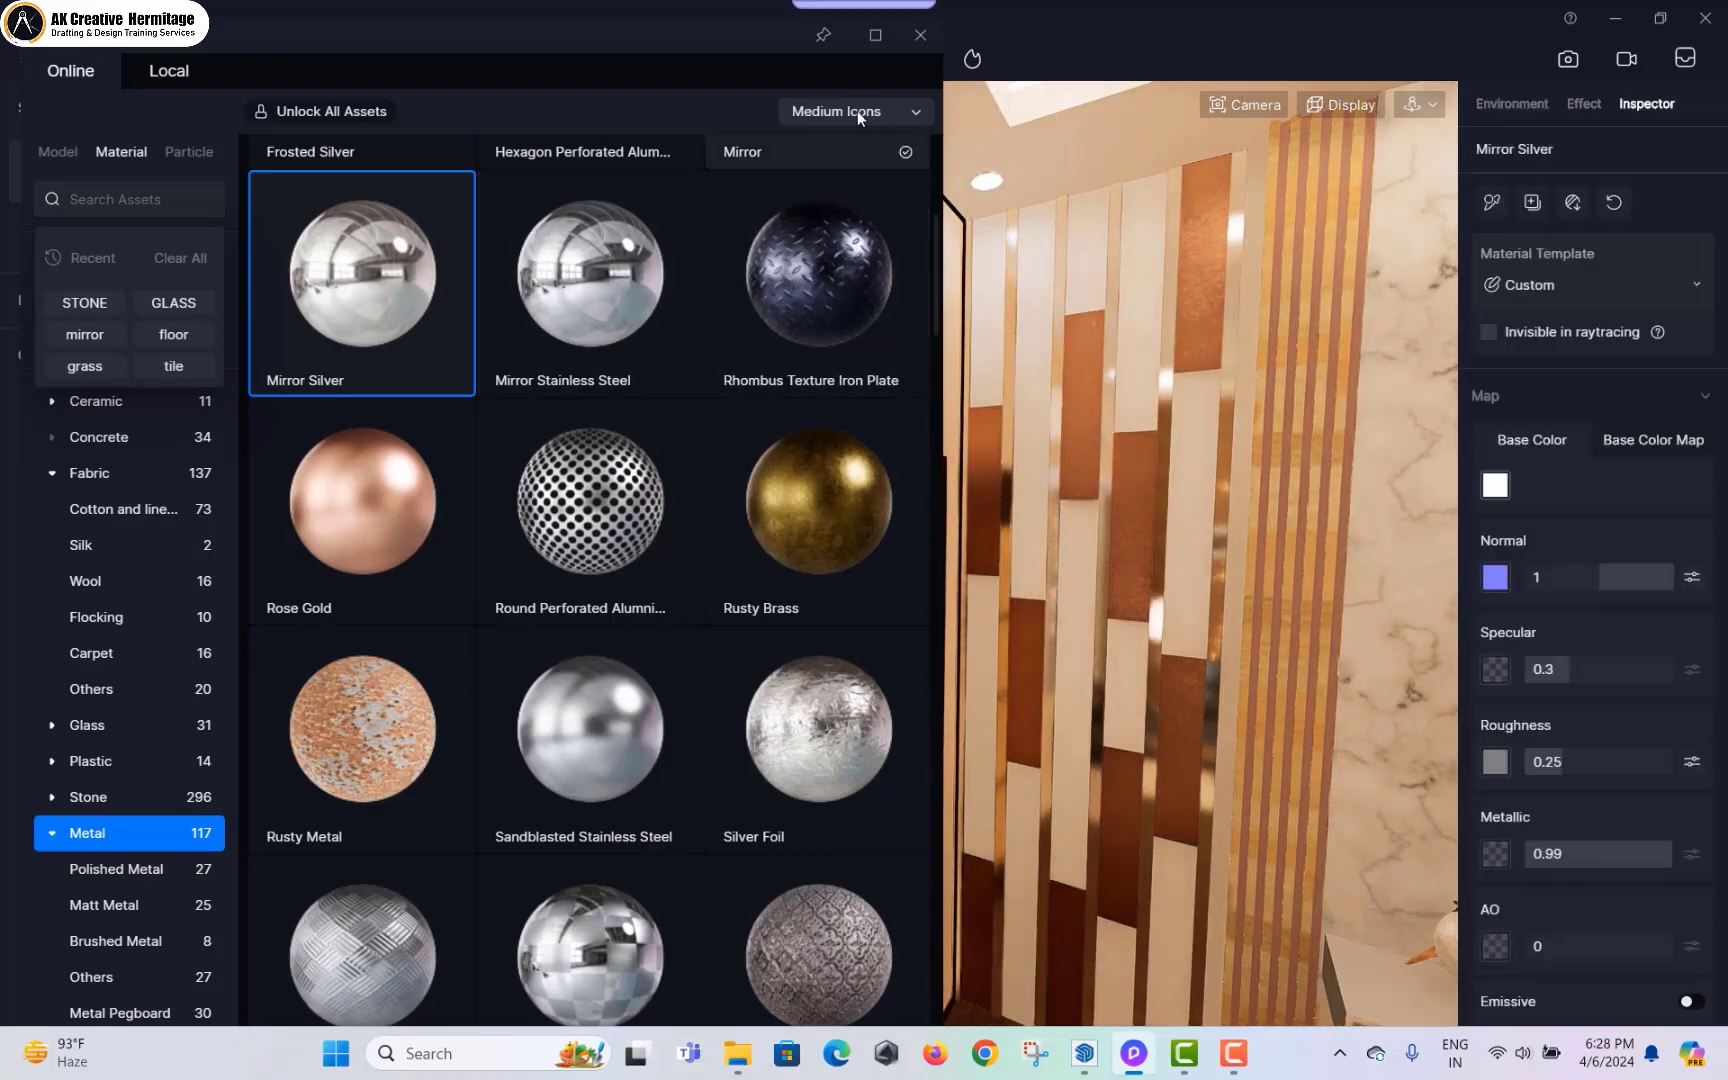
left_click(921, 36)
Step: Apply Brown Cherry Wood from the Wood materials to the vertical slats beside the TV and below the cabinet
middle_click_drag(914, 502, 682, 626)
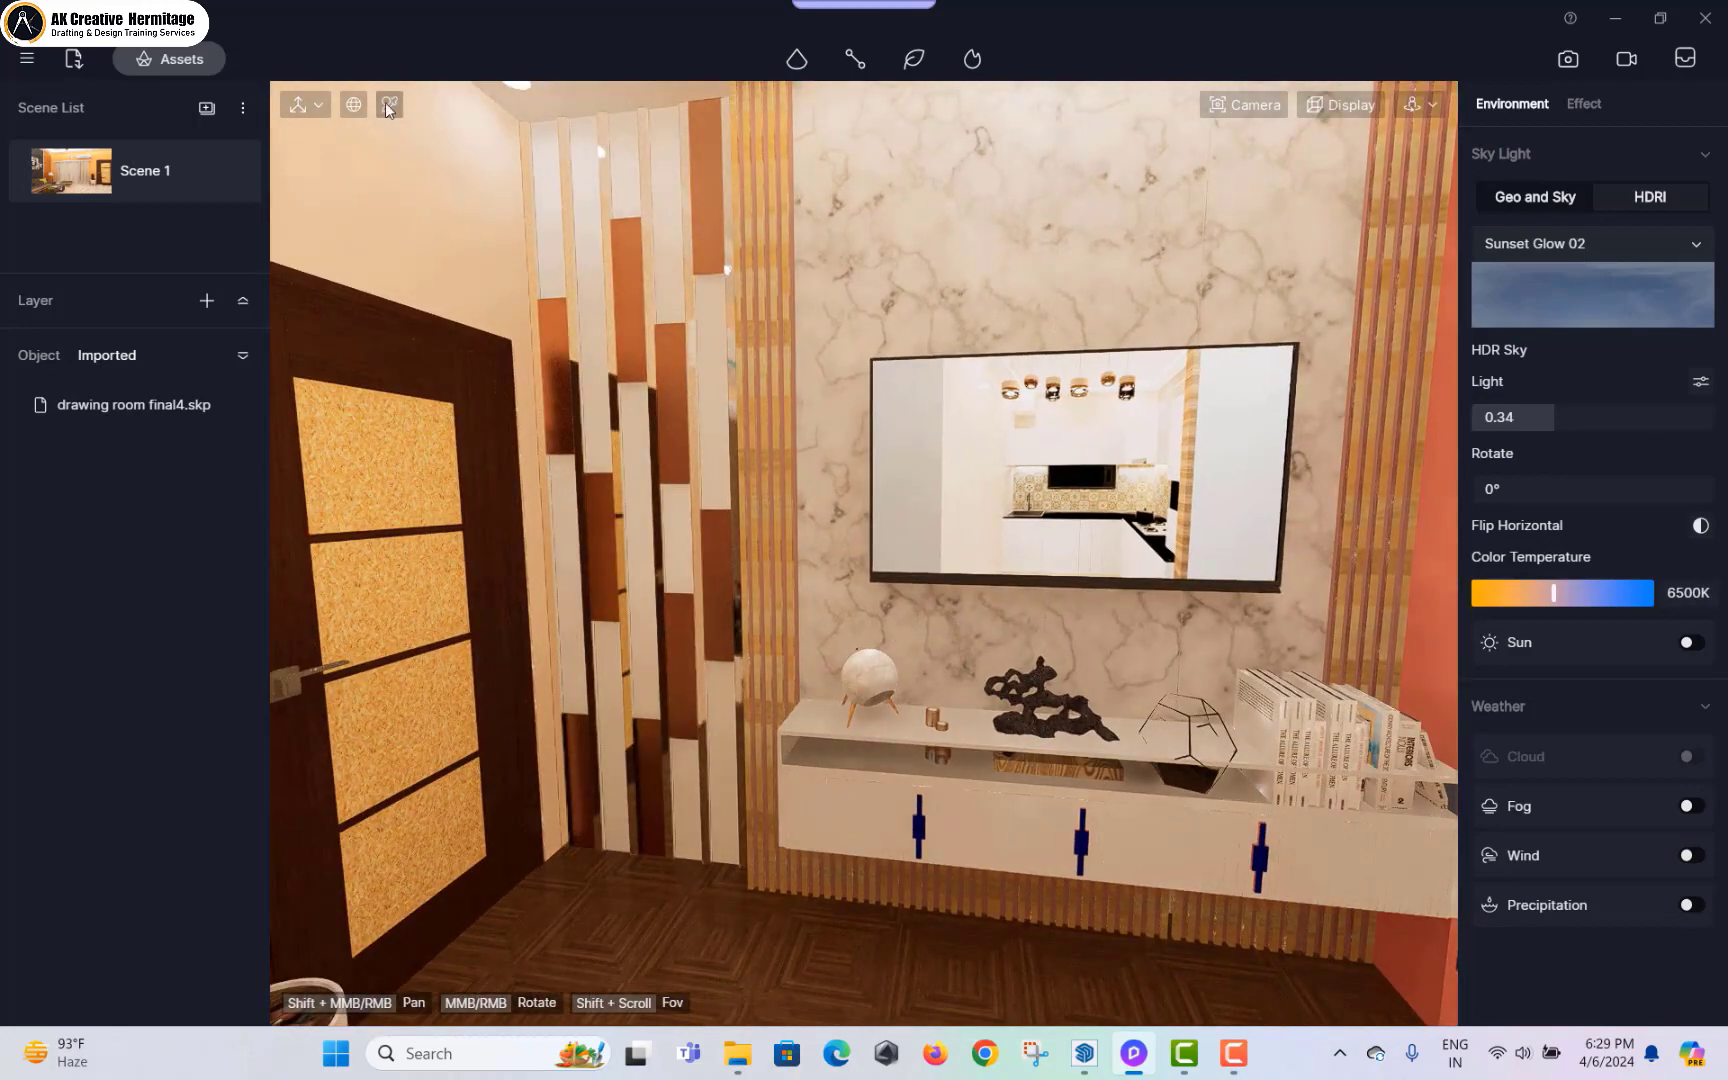
left_click(168, 59)
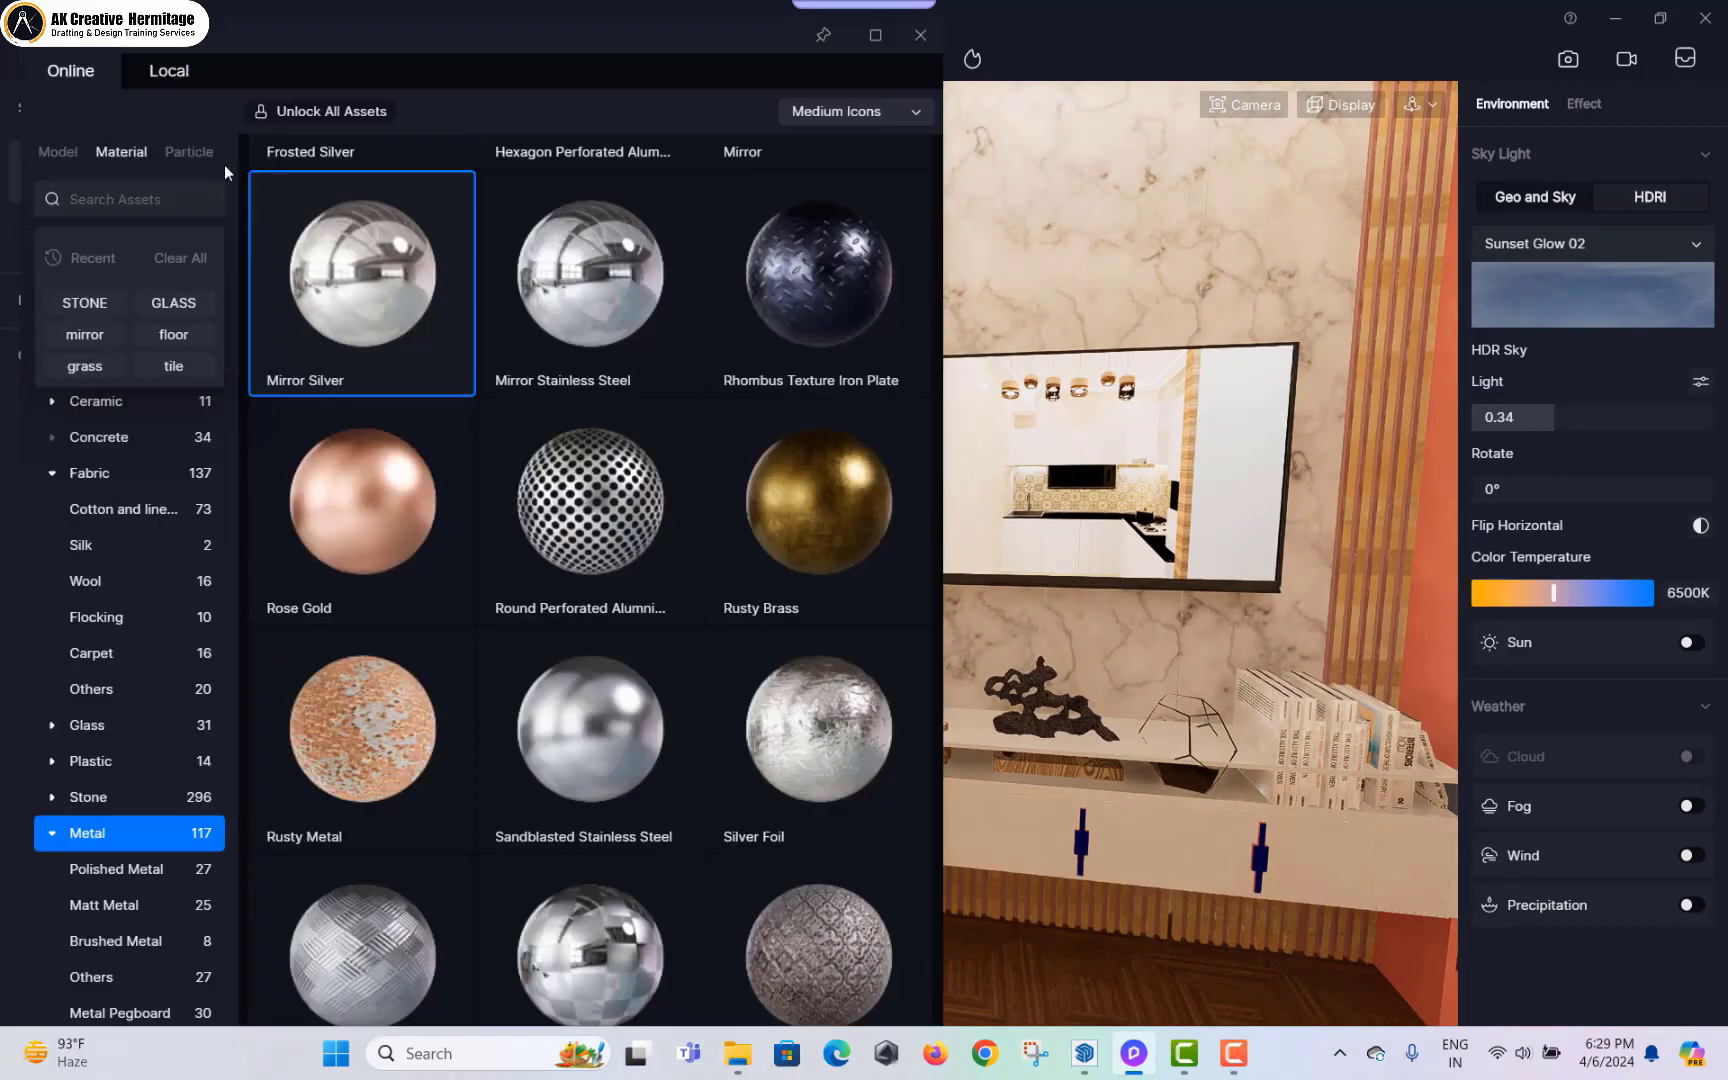
scroll(153, 948, "down", 6)
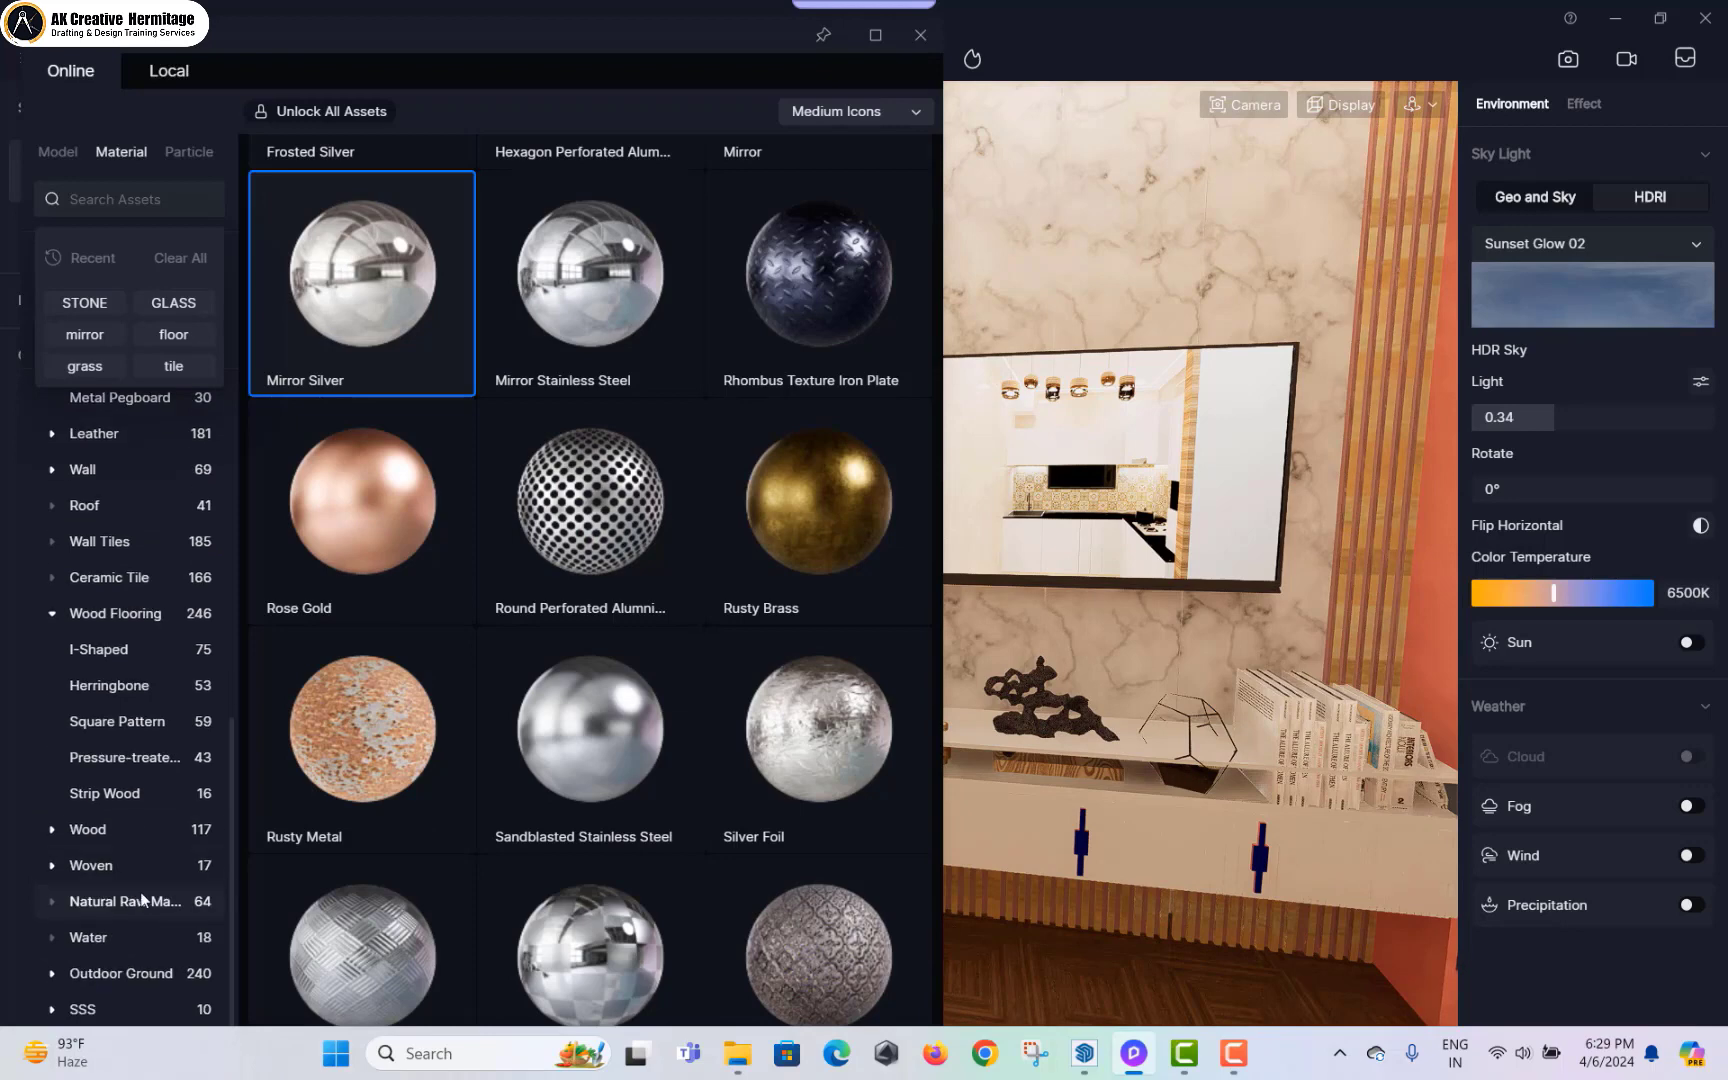
left_click(140, 822)
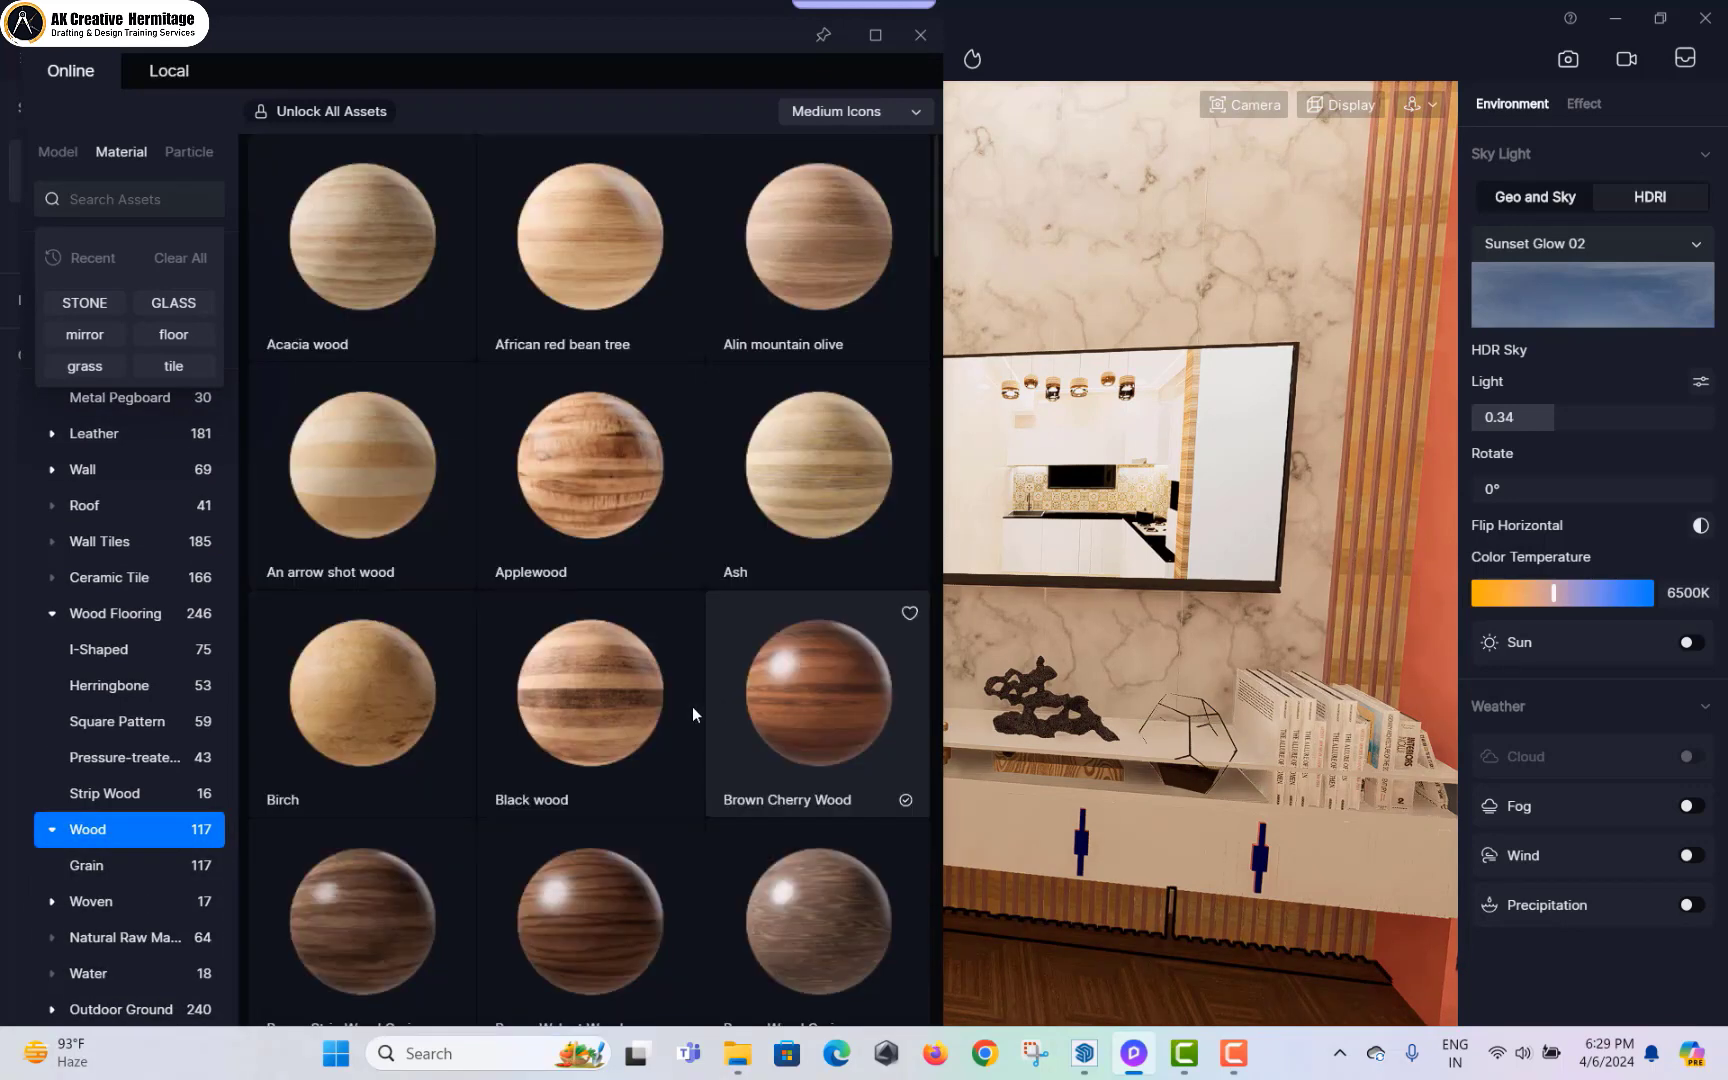
scroll(693, 706, "down", 2)
scroll(810, 308, "down", 2)
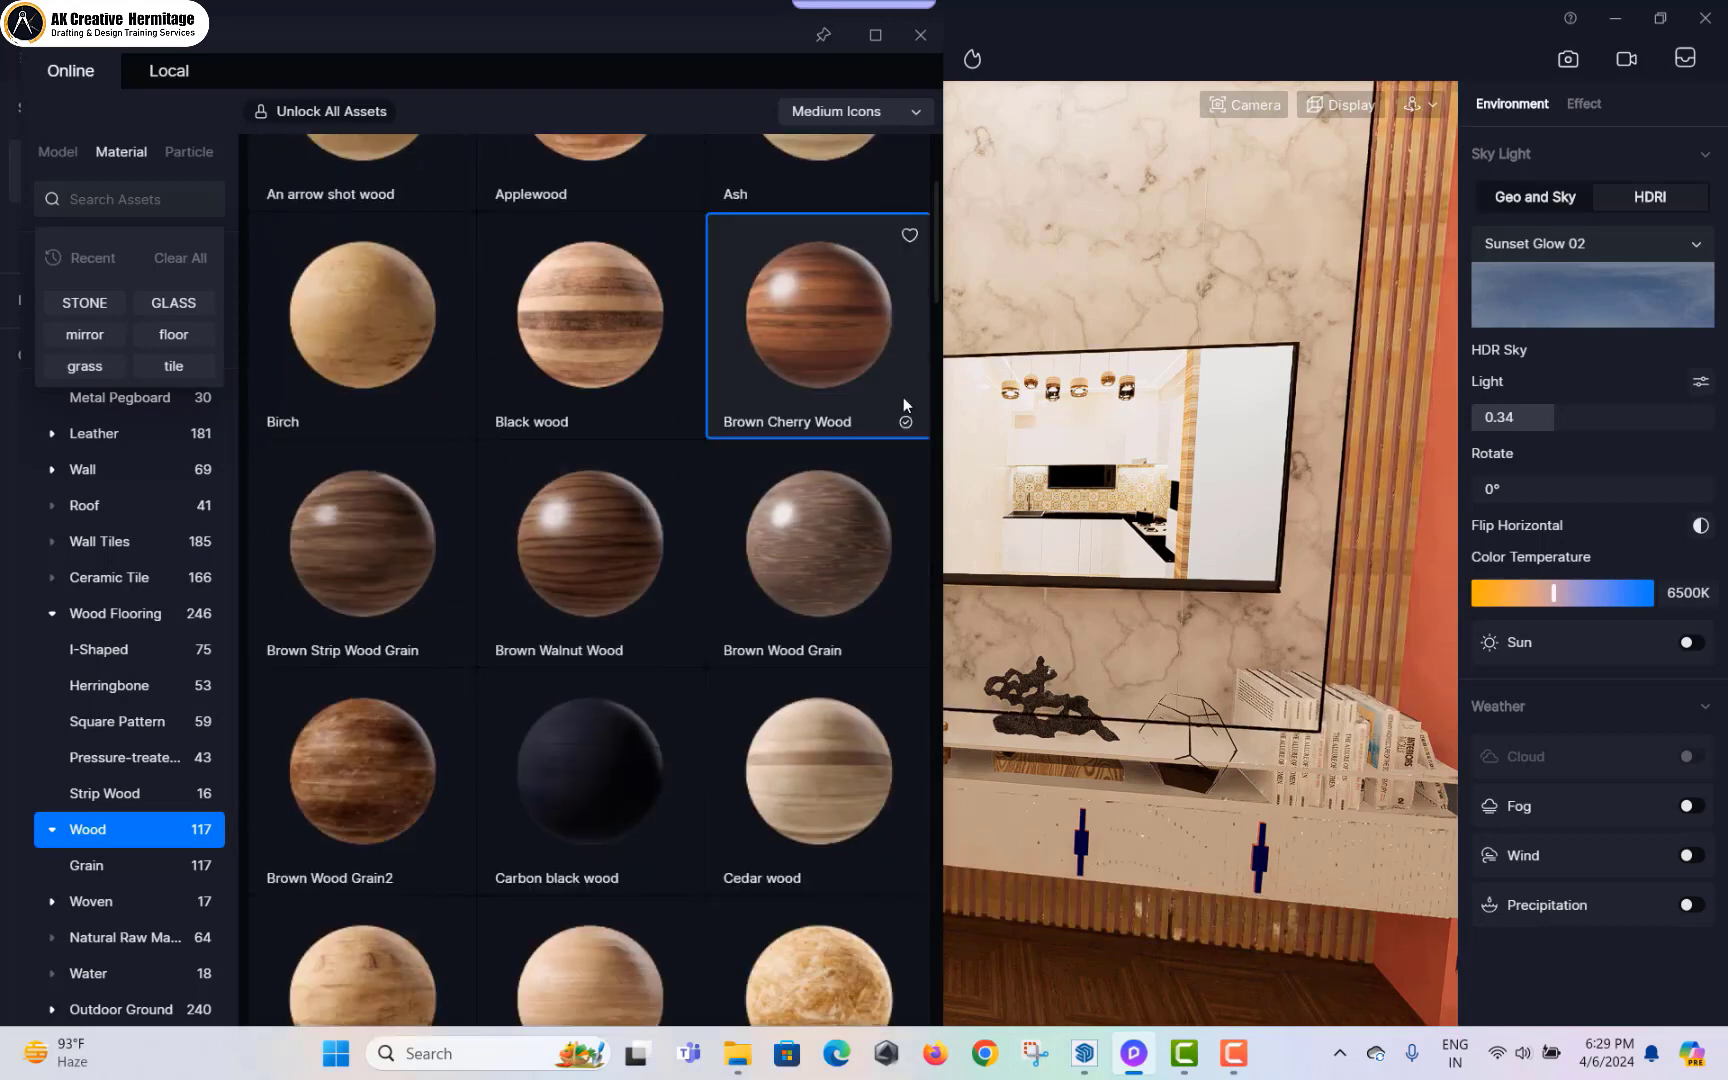
left_click_drag(903, 404, 1290, 950)
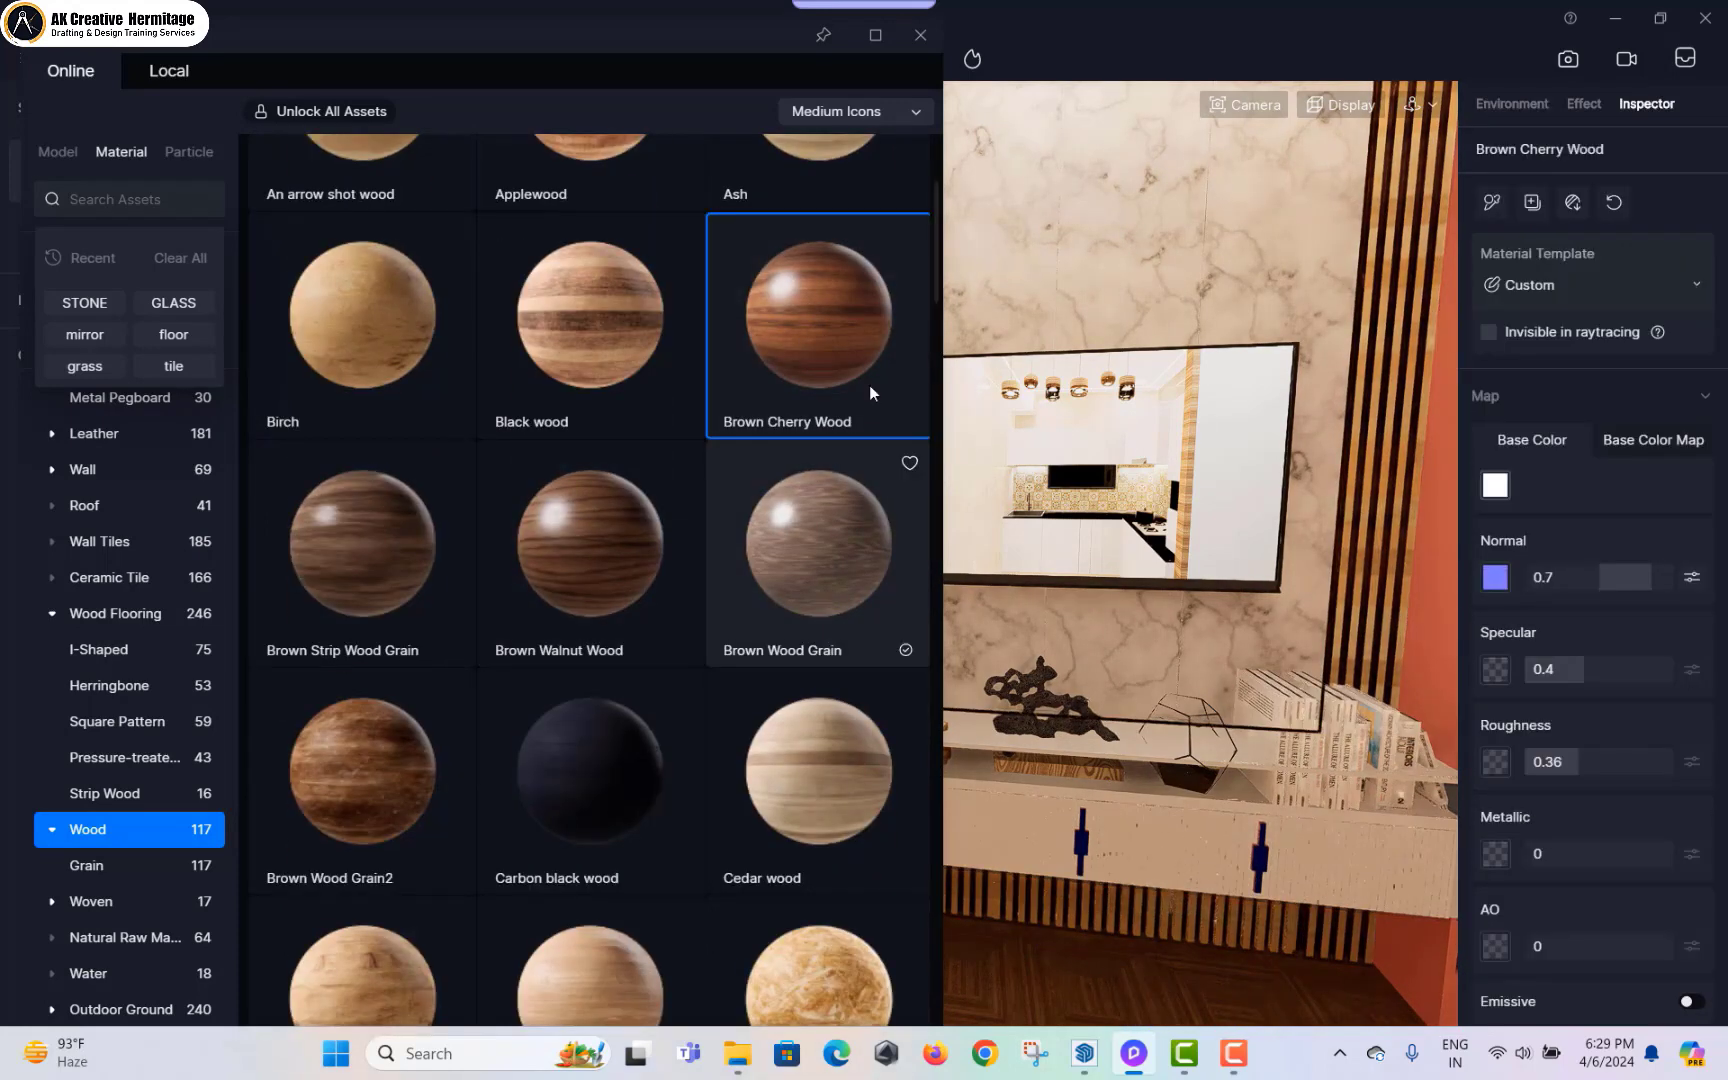
left_click(1411, 255)
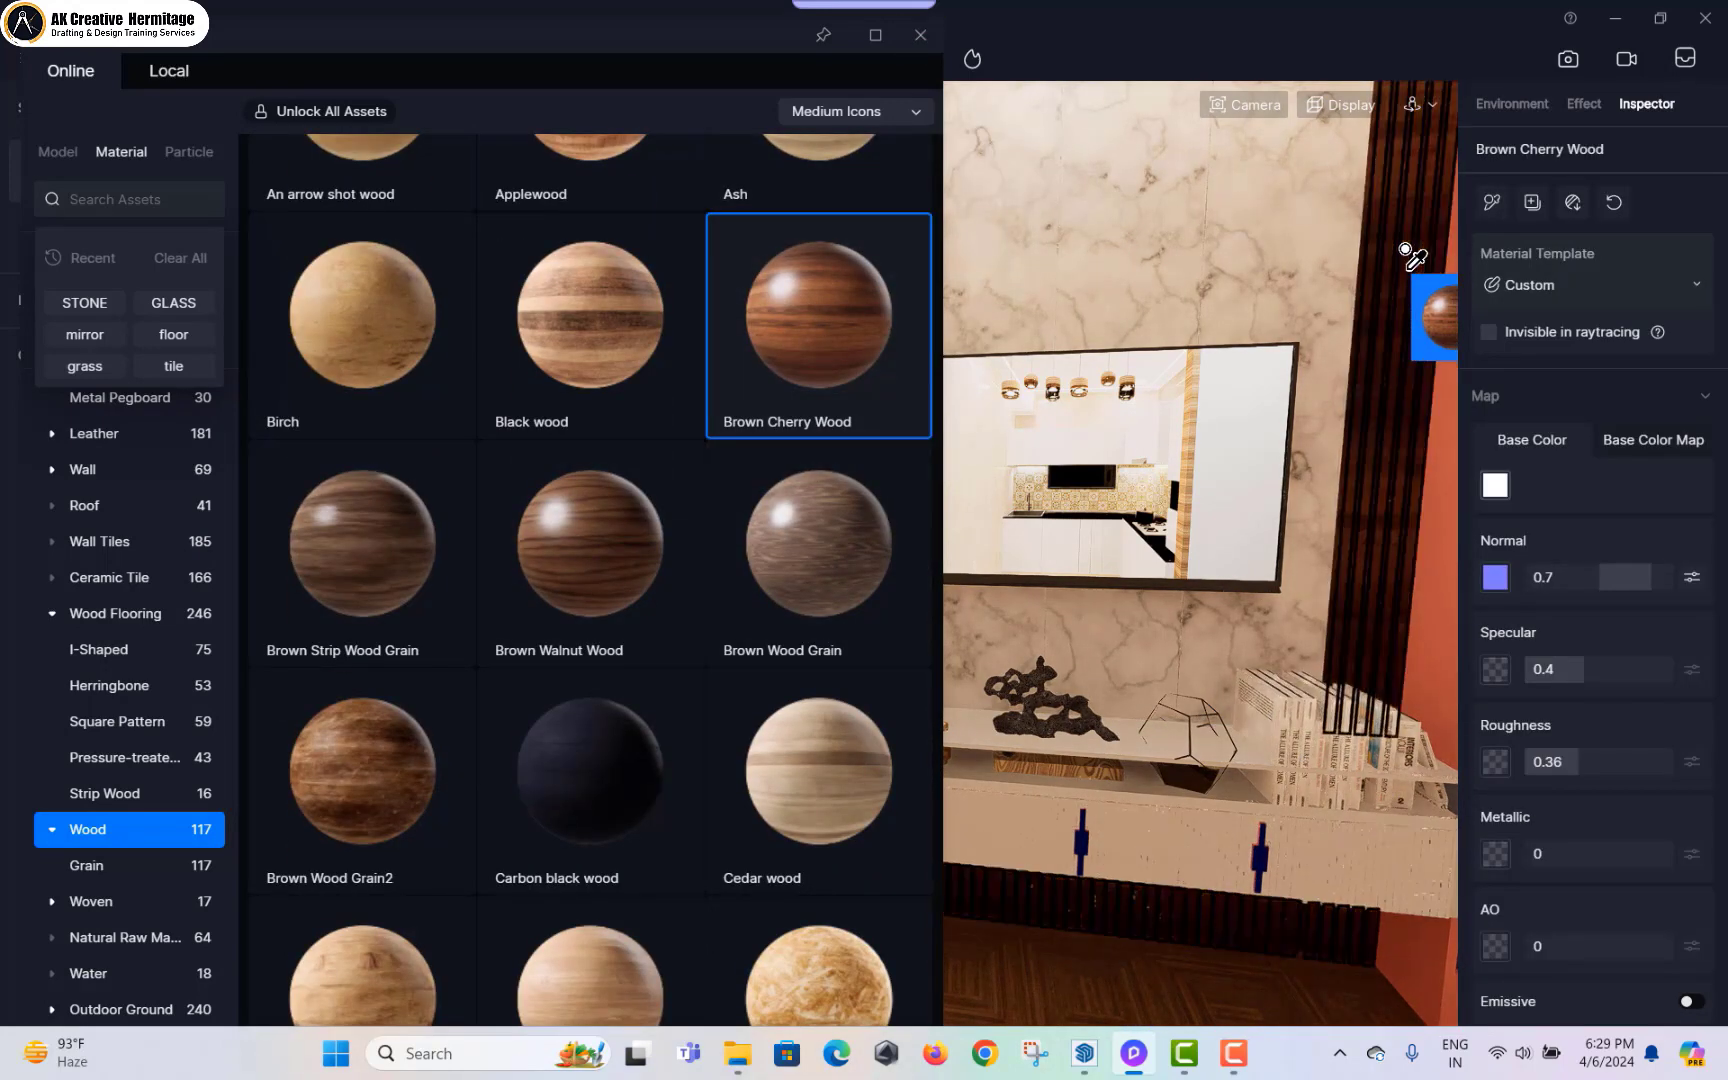
Step: Browse the Wood materials against the TV wall and close the asset library
scroll(1376, 770, "down", 2)
left_click_drag(1385, 780, 1385, 780)
scroll(500, 765, "down", 2)
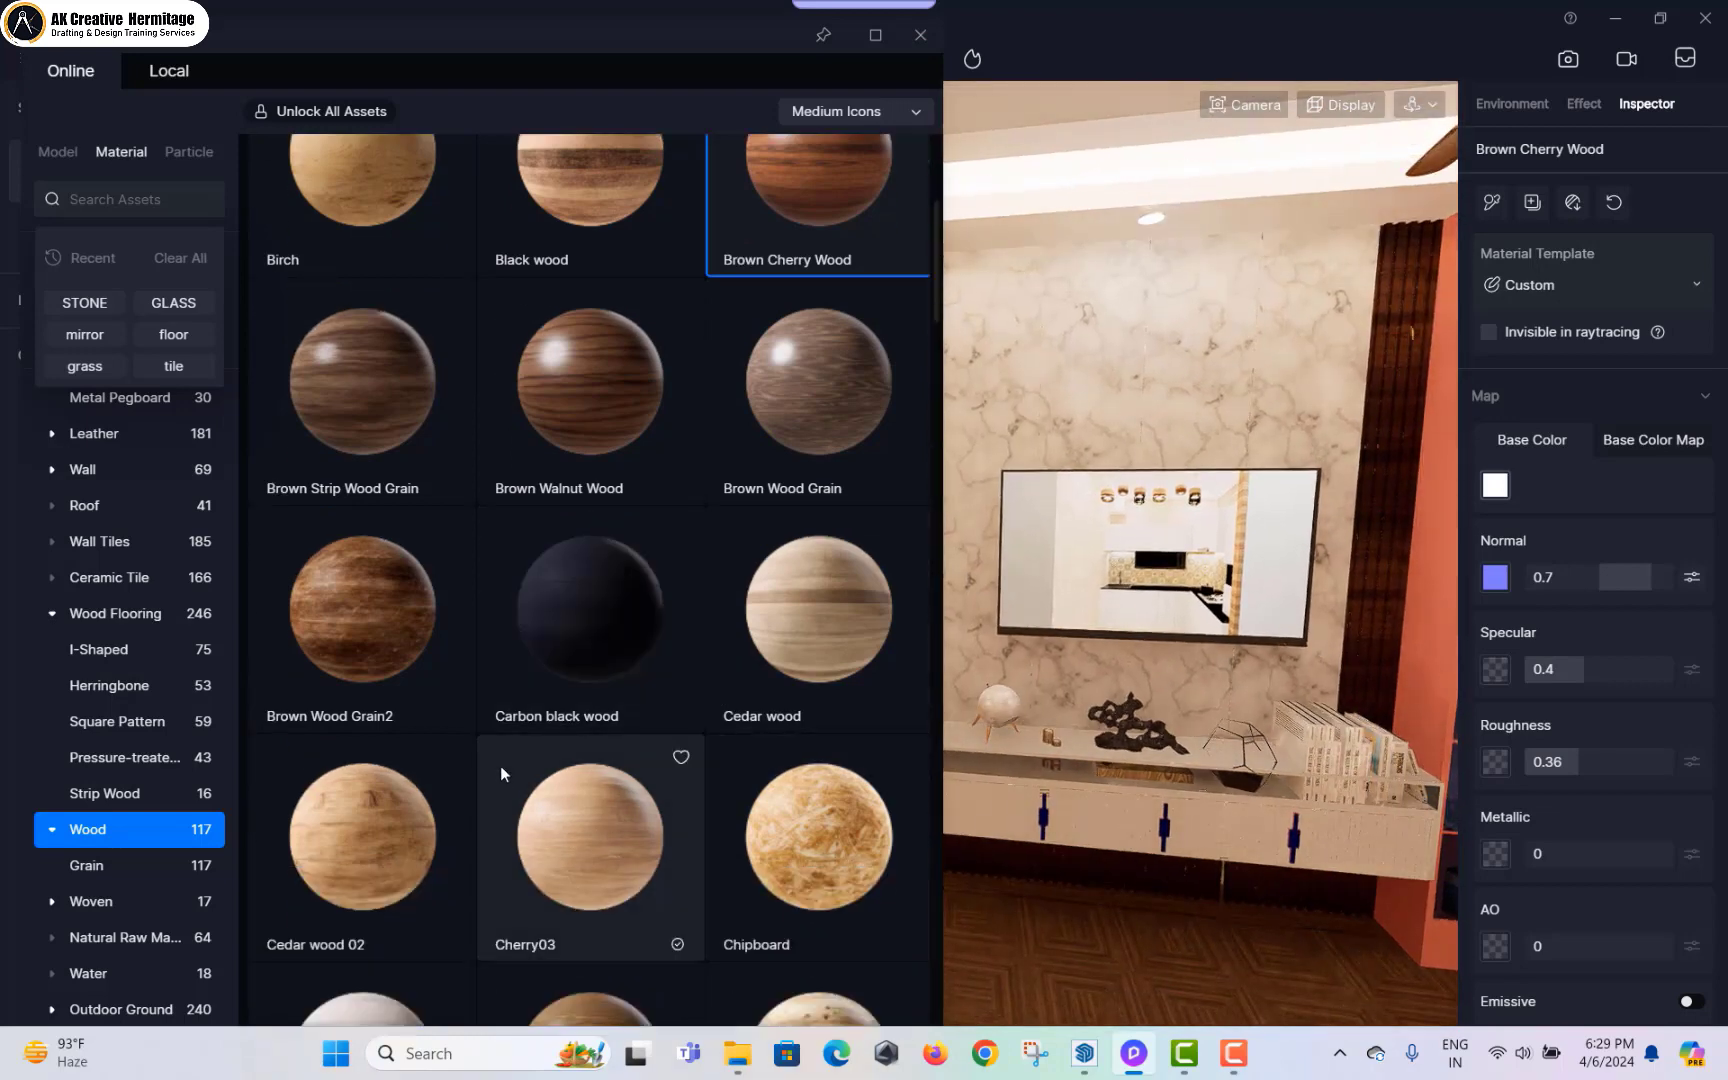
left_click_drag(693, 821, 933, 43)
left_click(921, 36)
Step: Pick the marble wall behind the TV and set its specular to 0.38 and roughness to 0.07
middle_click_drag(1385, 706, 1135, 672)
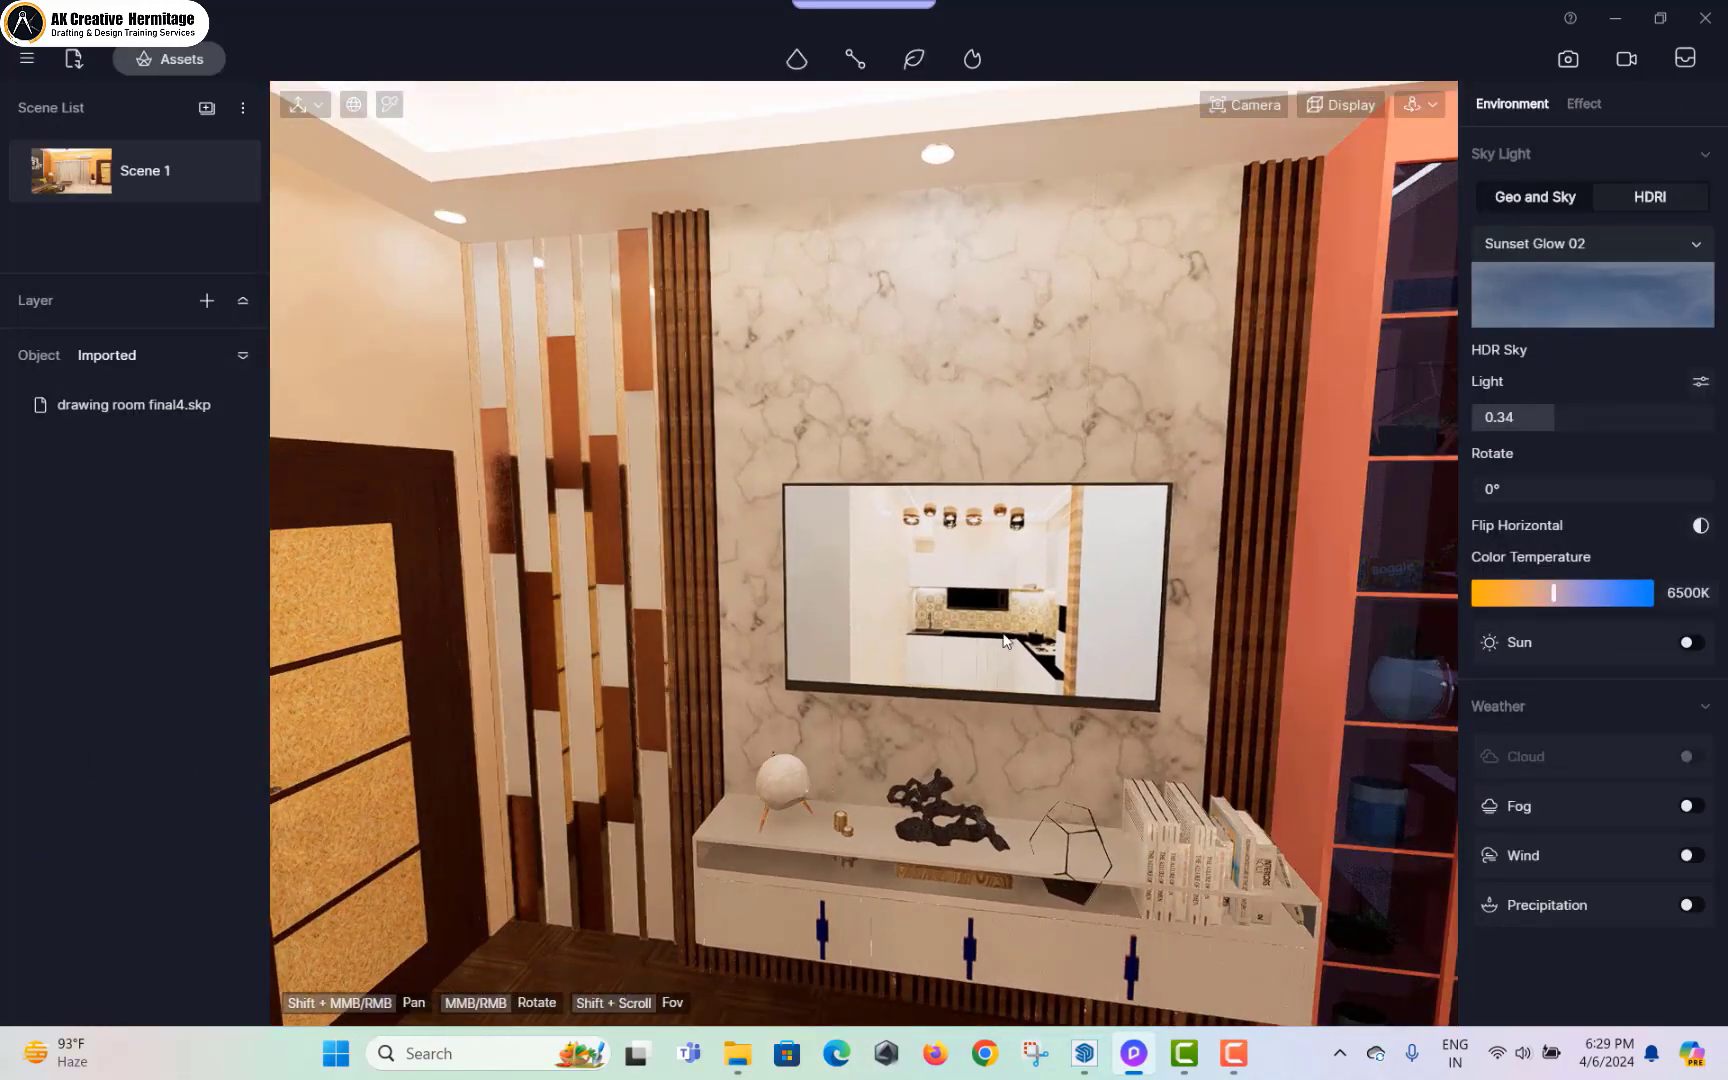
scroll(1061, 450, "up", 2)
scroll(298, 145, "up", 1)
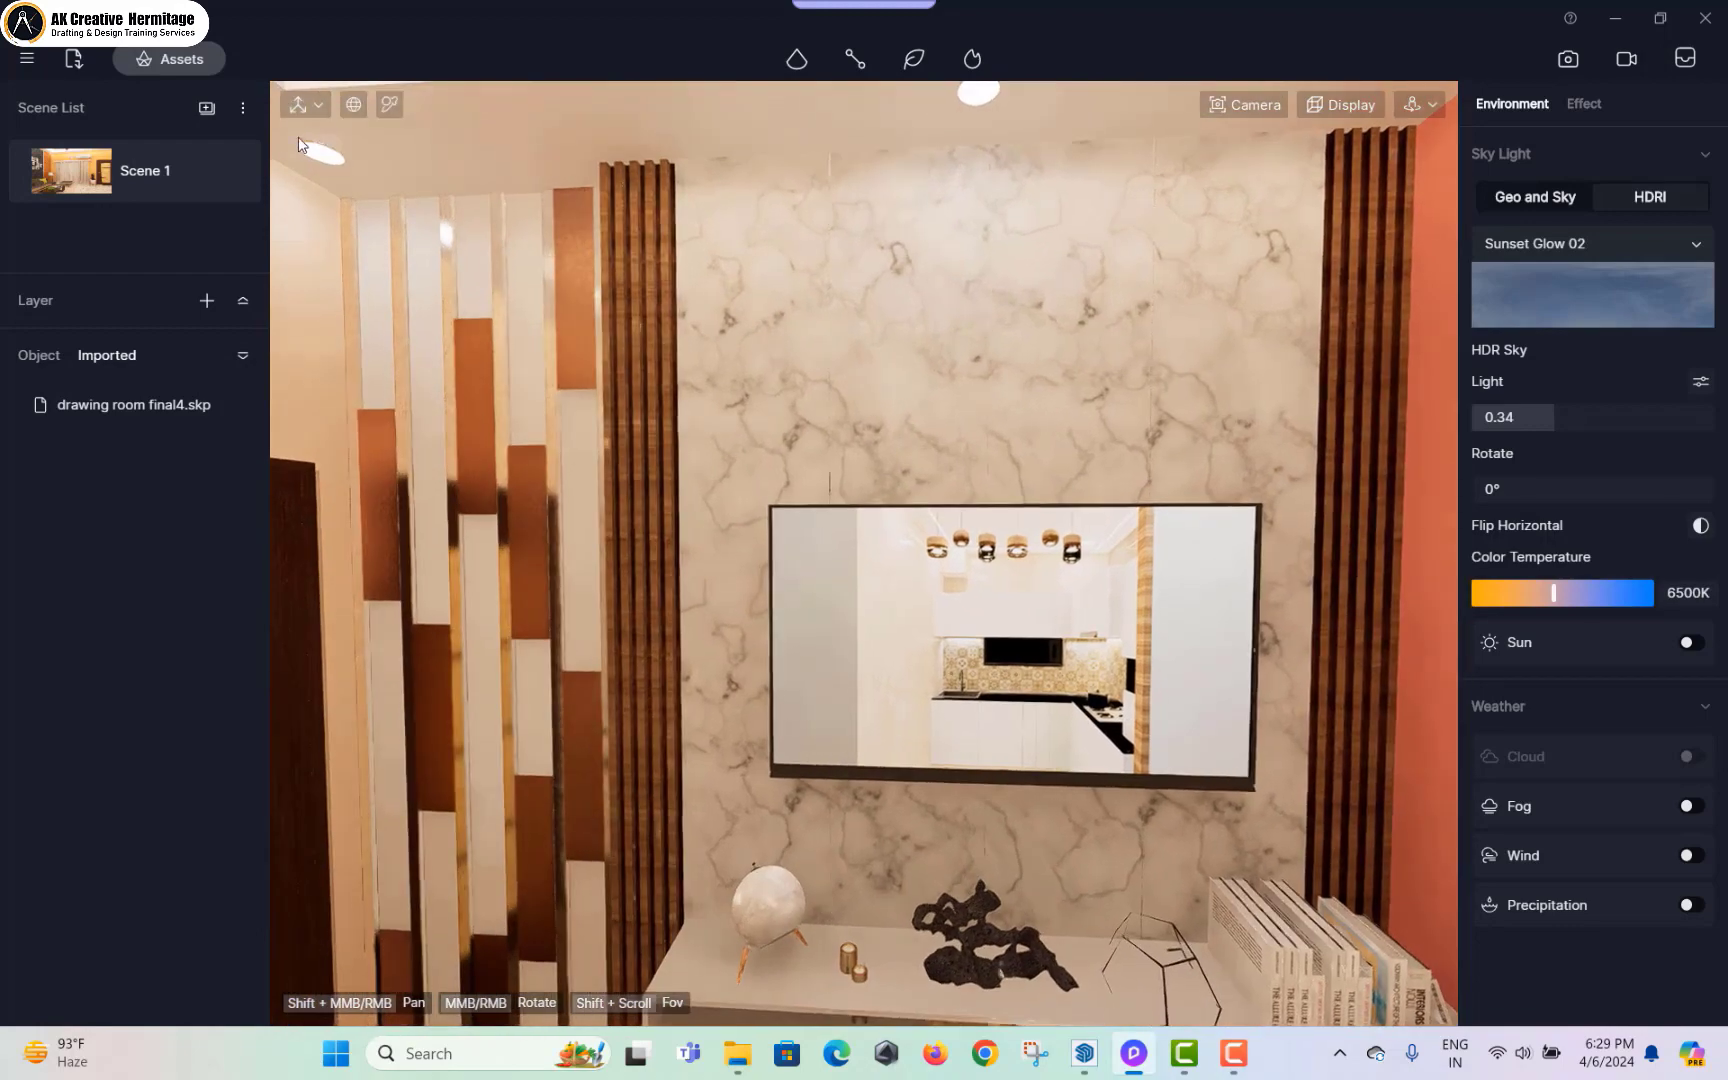
left_click(386, 106)
left_click(910, 345)
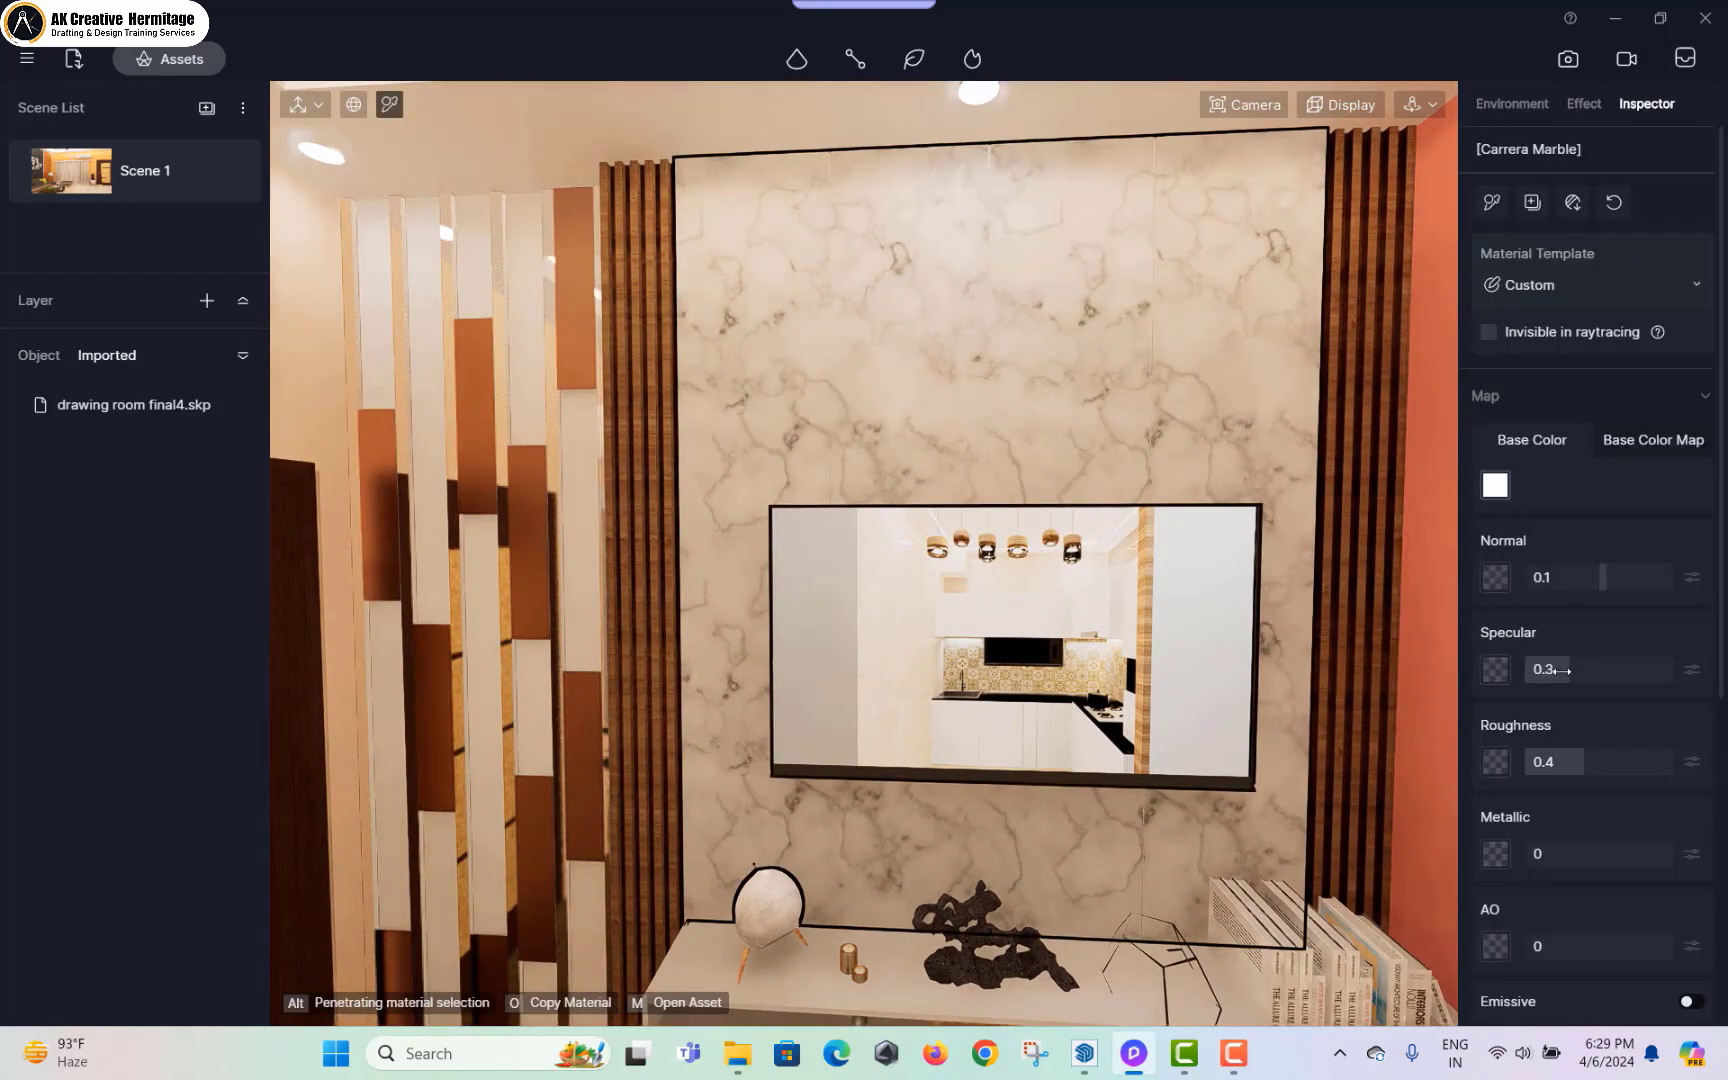
left_click(1561, 762)
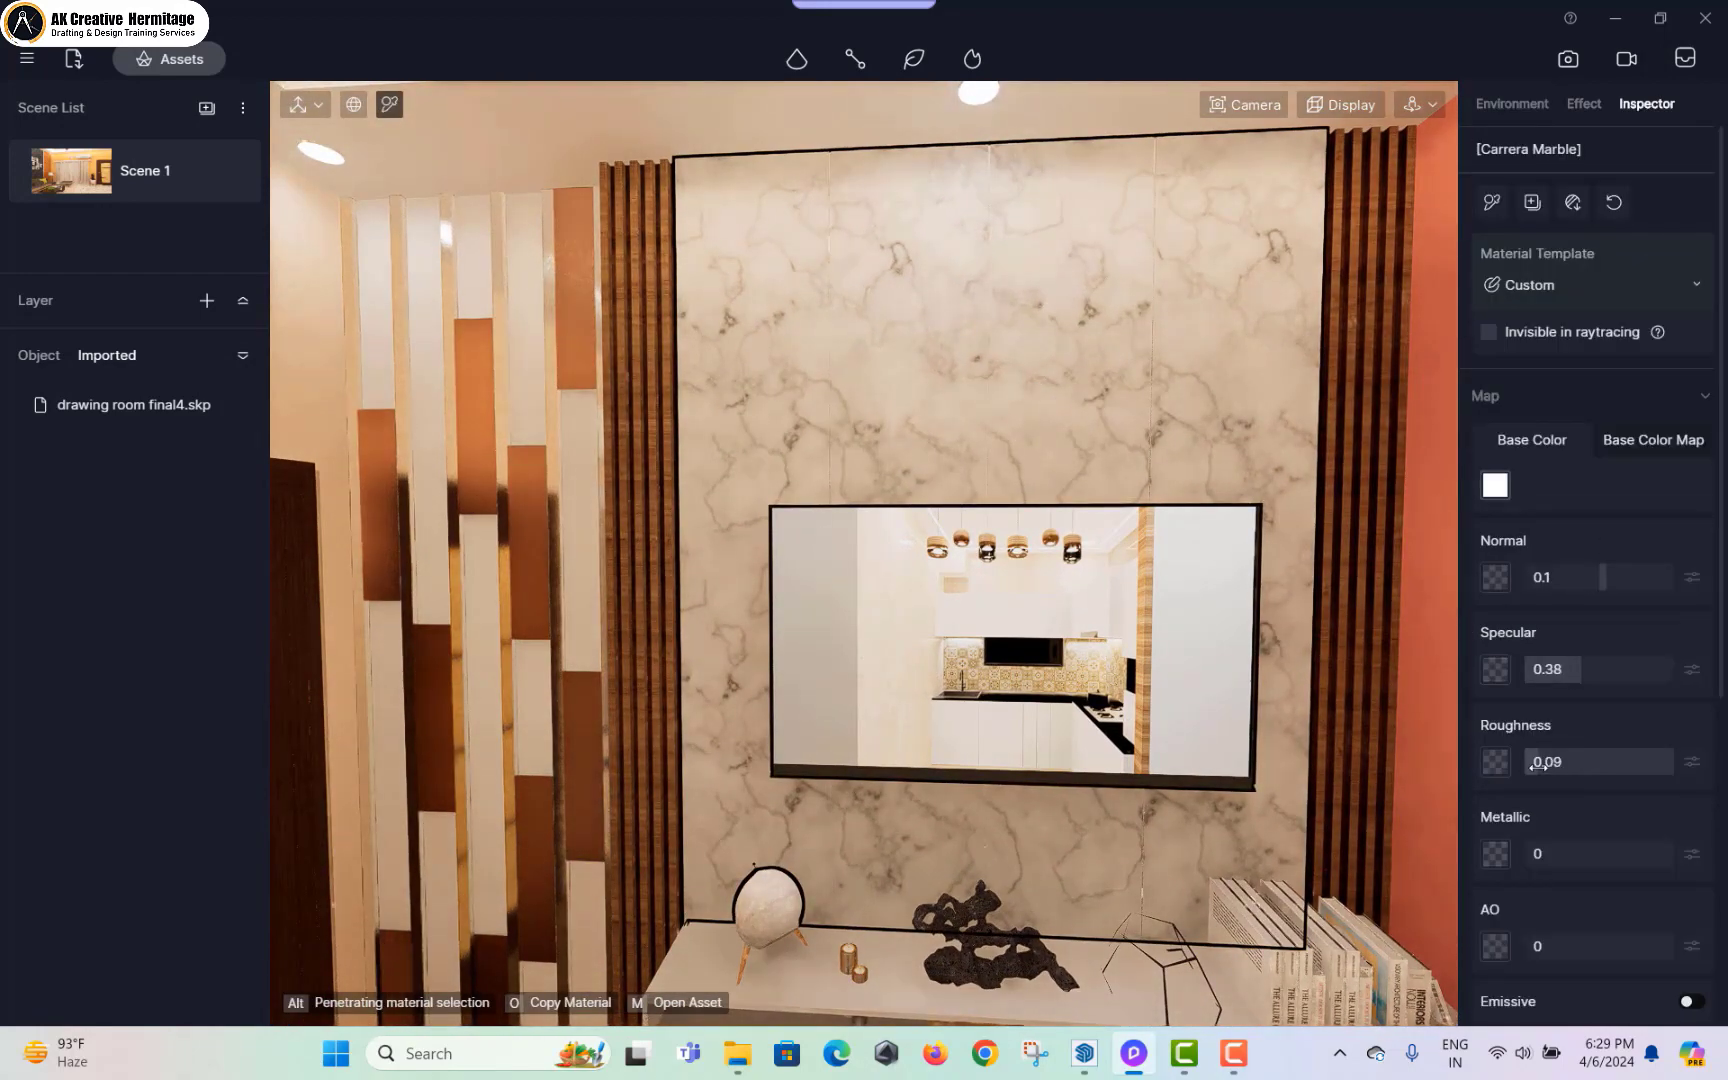
right_click_drag(1258, 590, 606, 563)
middle_click_drag(606, 563, 540, 300)
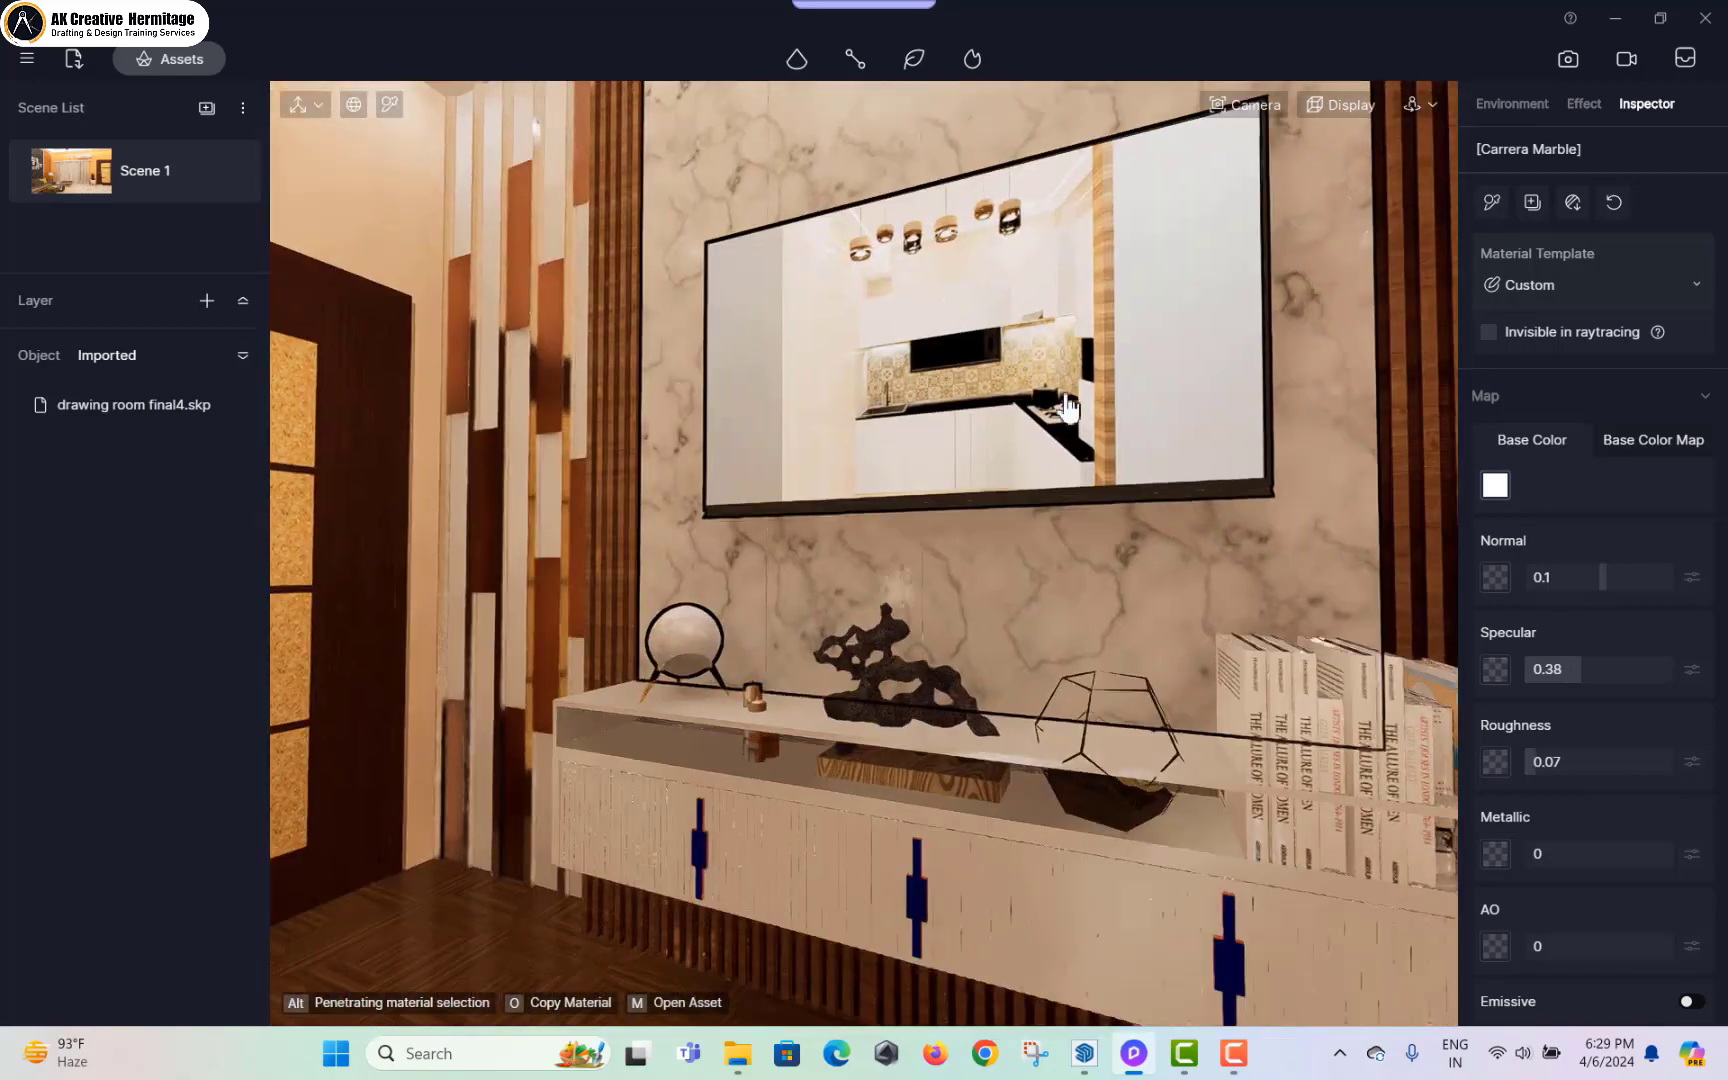
right_click_drag(1060, 530, 975, 530)
middle_click_drag(975, 530, 1040, 530)
scroll(1040, 535, "down", 3)
key("Escape")
Step: Place a strip light along the underside of the floating TV cabinet, above the vertical wood slats
middle_click_drag(830, 735, 1188, 775)
mouse_move(1299, 632)
middle_mouse_down()
mouse_move(1025, 495)
mouse_move(1319, 647)
middle_mouse_up()
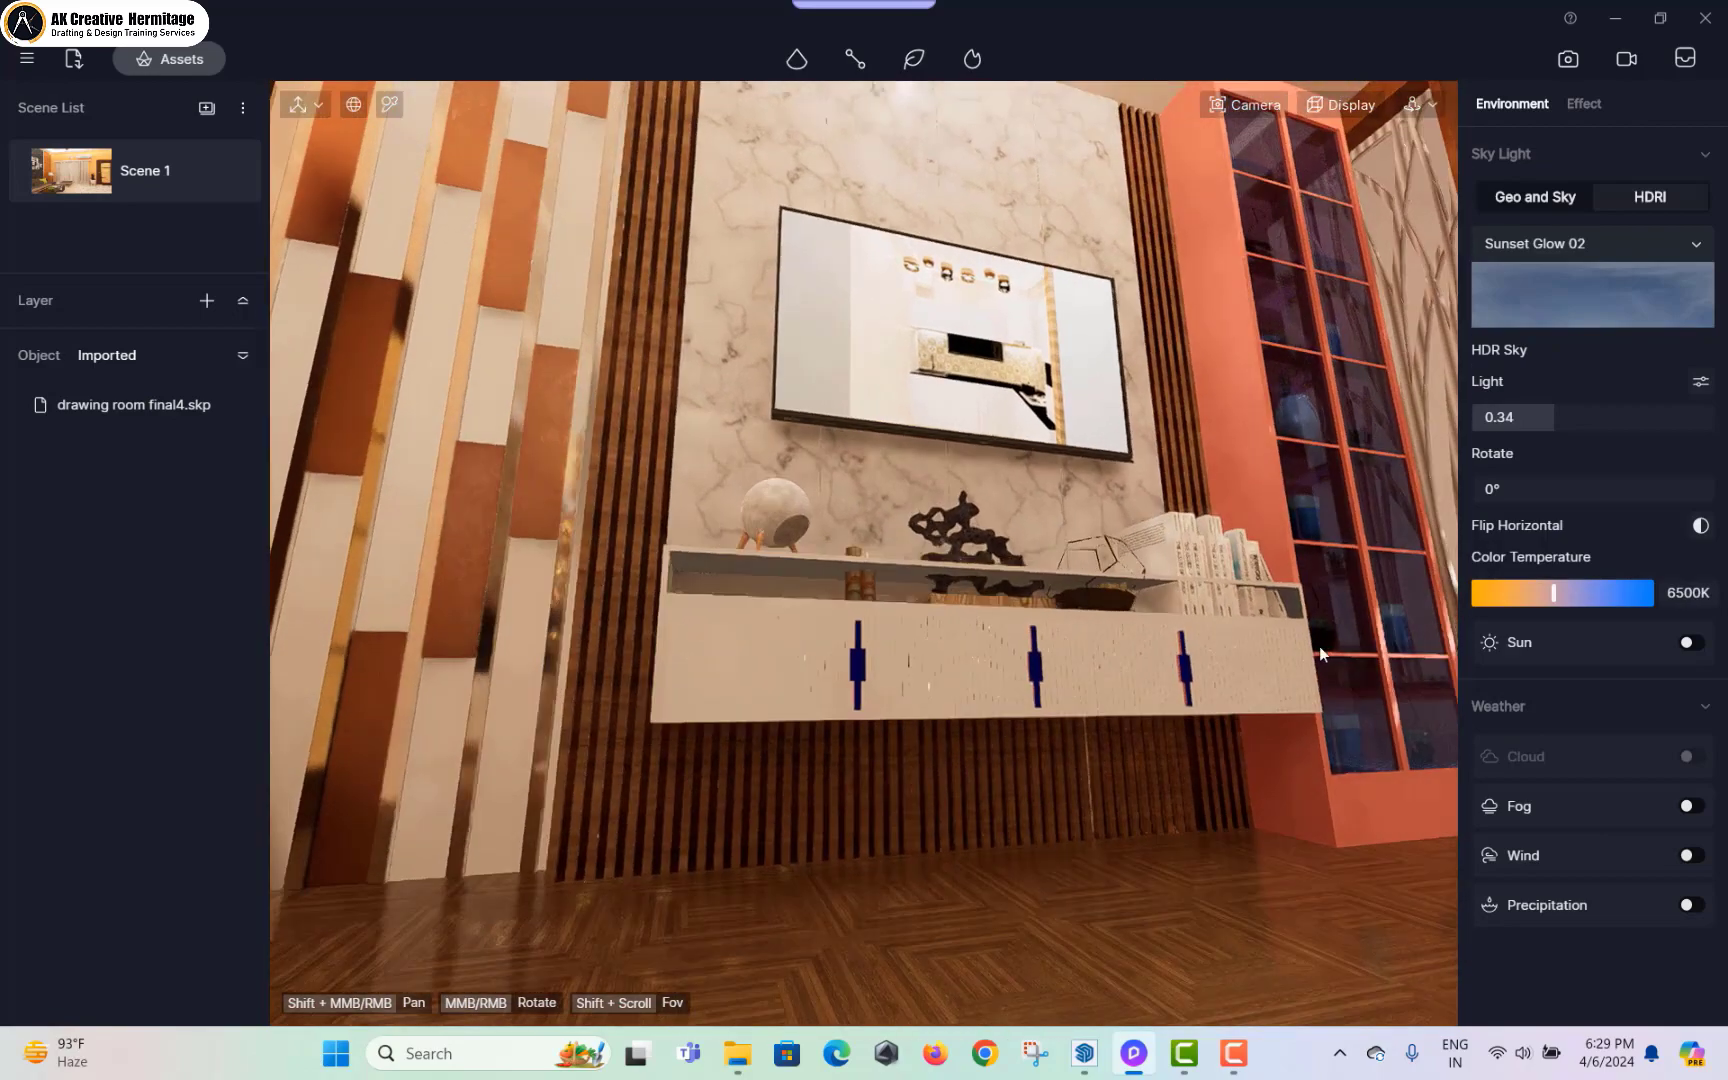
mouse_move(797, 62)
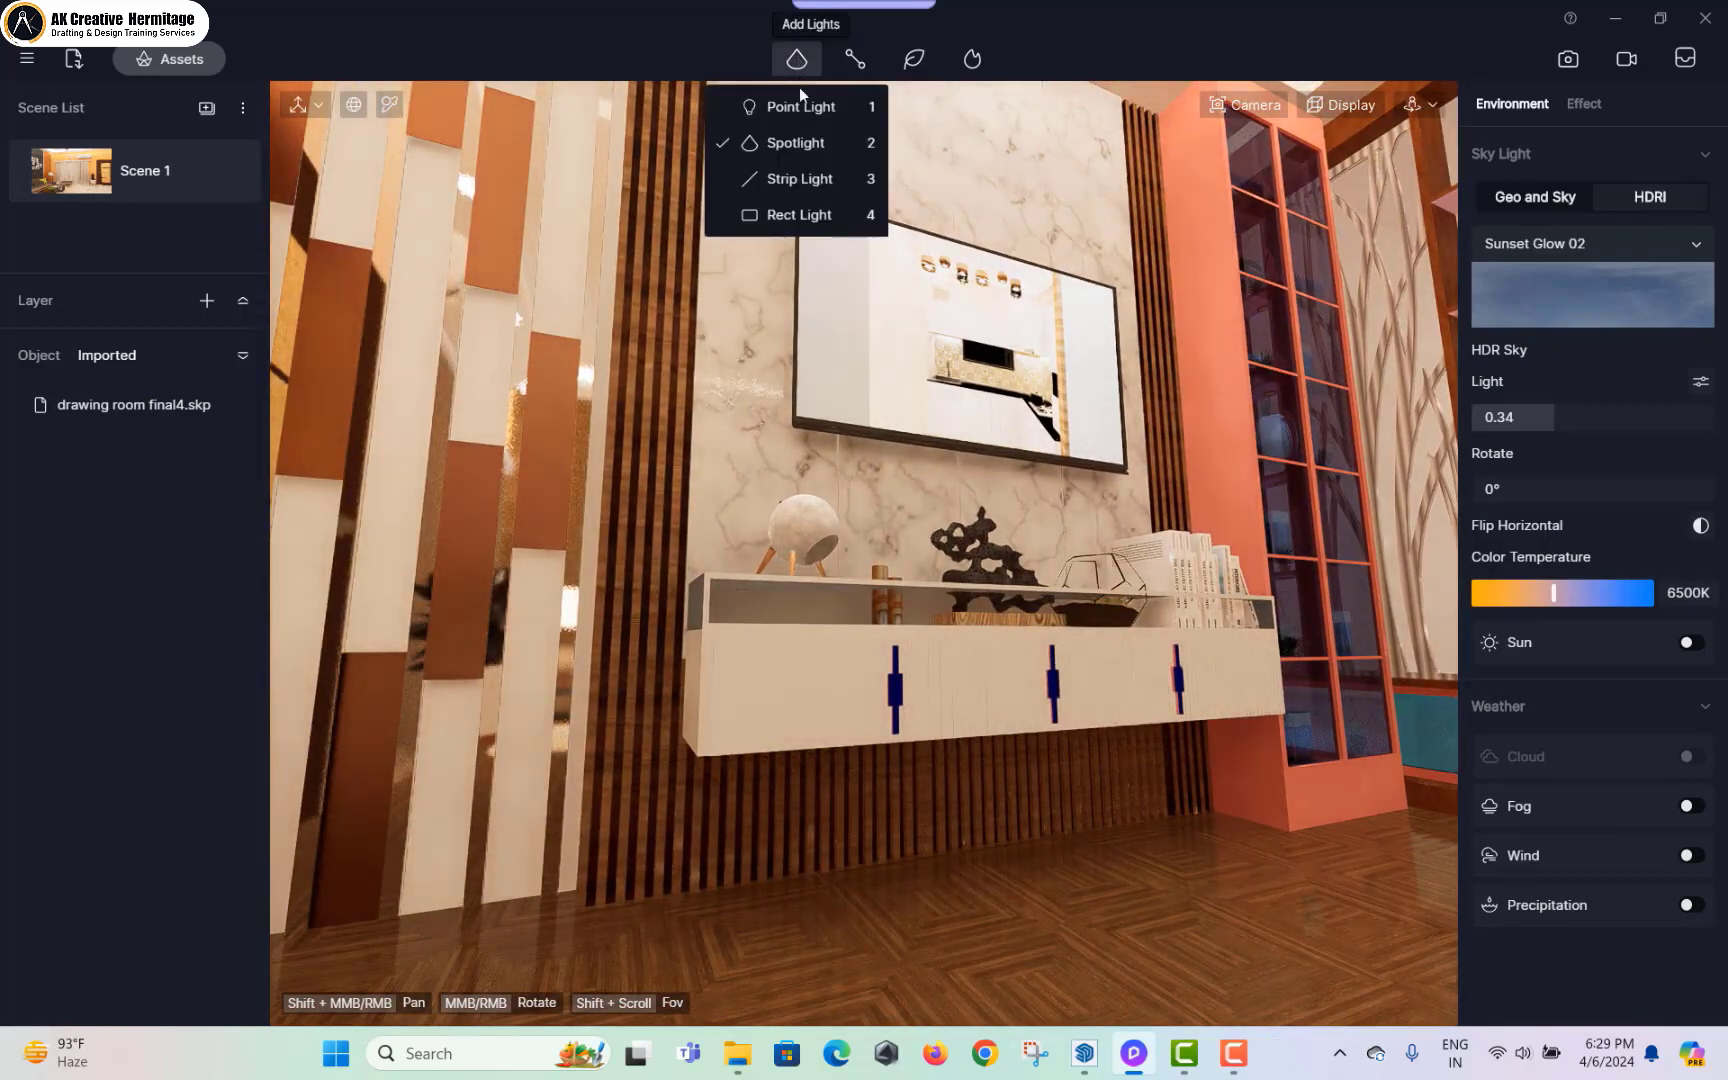
left_click(816, 183)
middle_click_drag(945, 810, 995, 617)
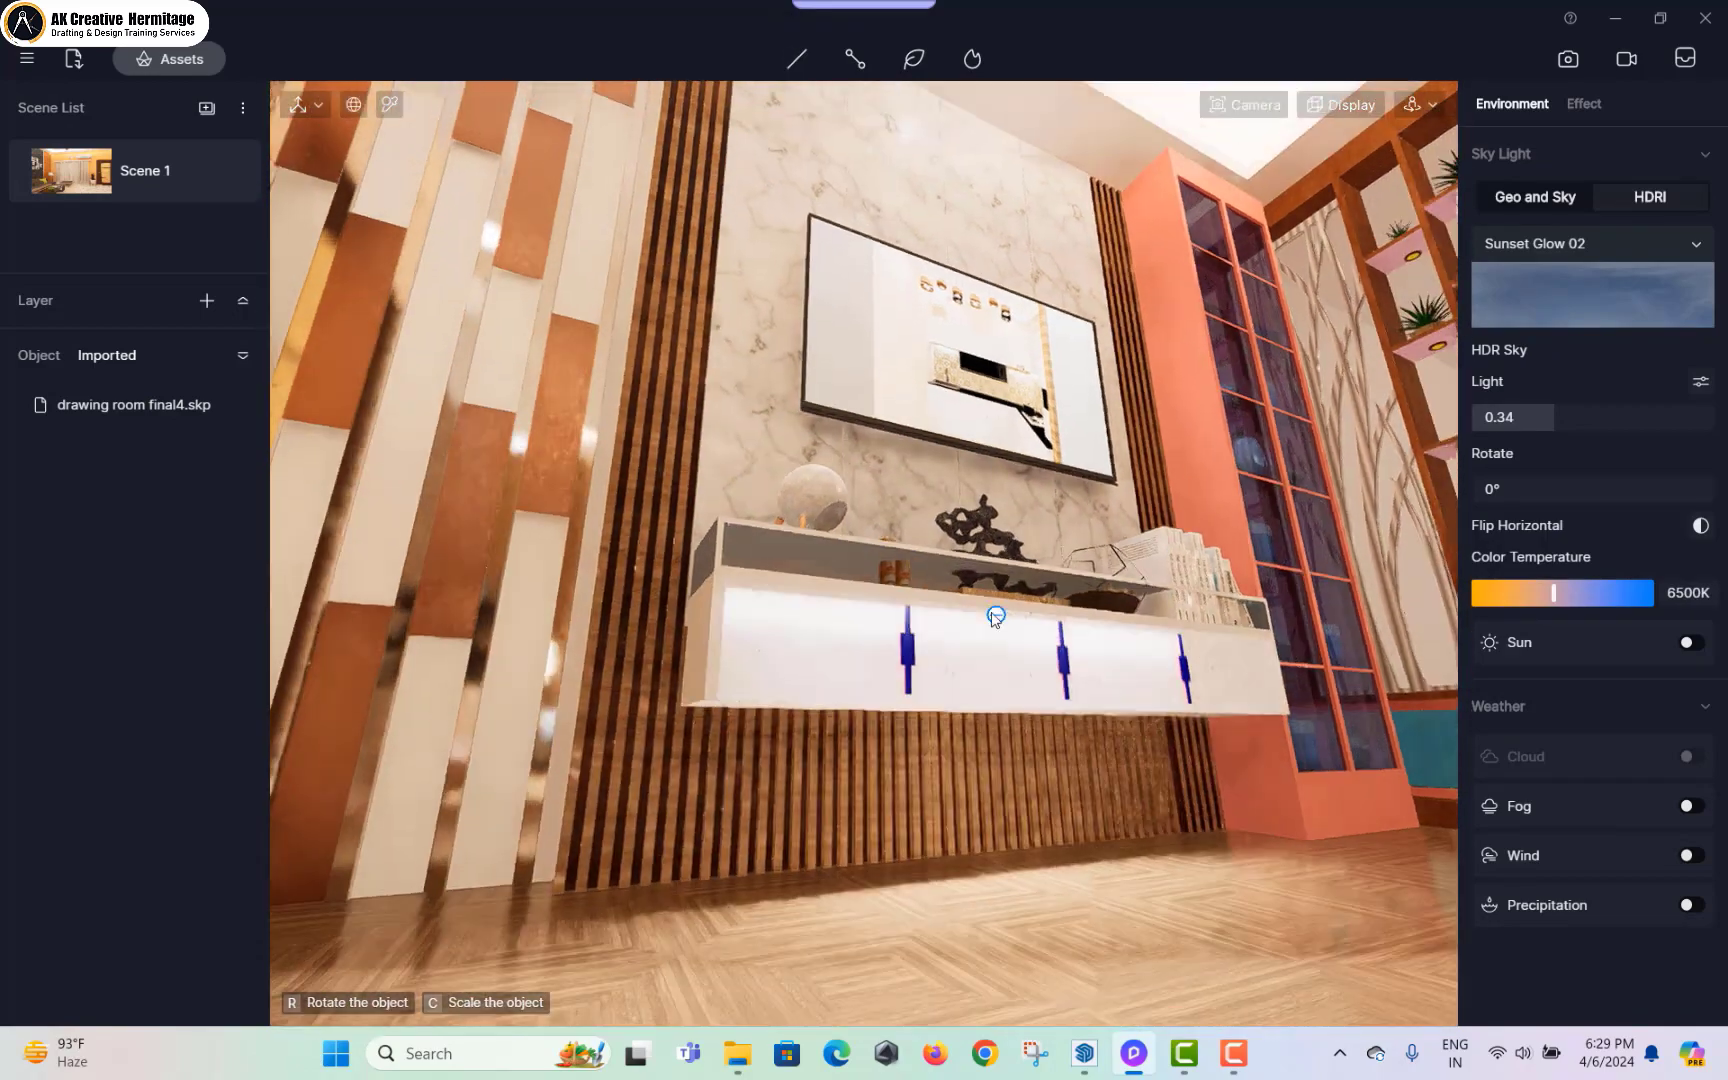
scroll(914, 760, "up", 3)
middle_click_drag(914, 760, 700, 772)
left_click(952, 698)
left_click_drag(851, 706, 925, 708)
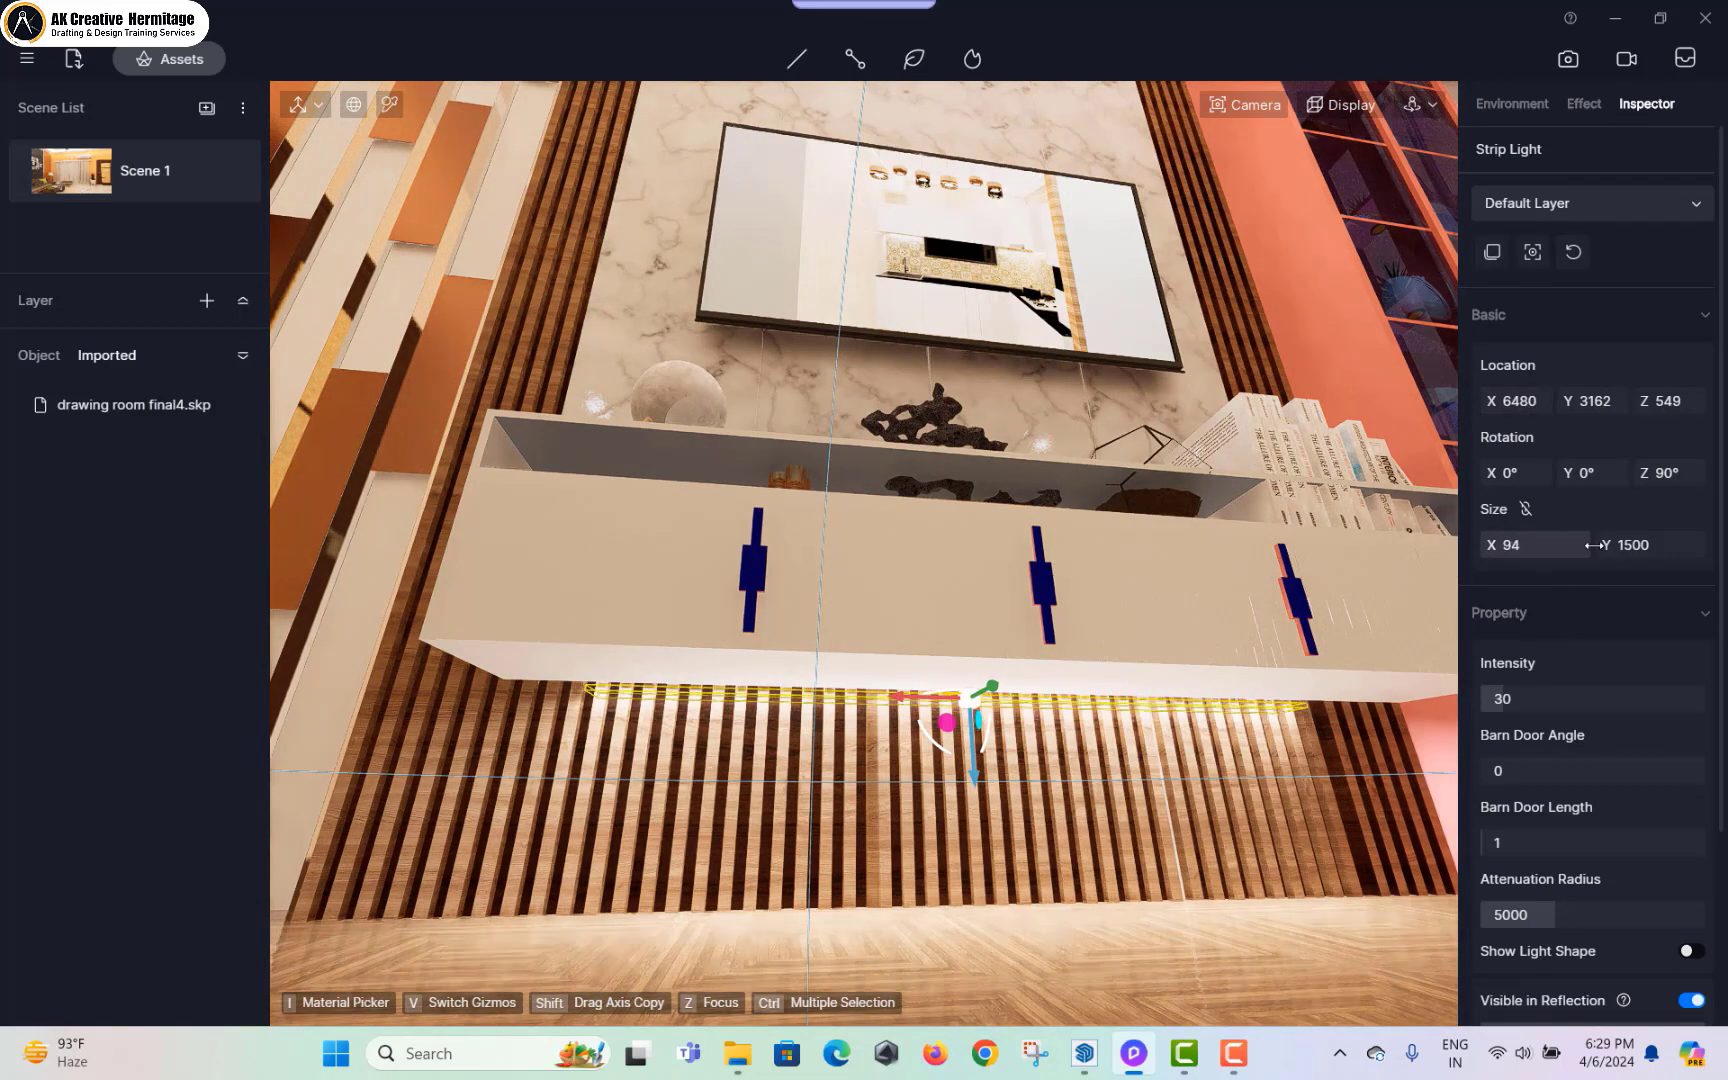
Step: Set the strip light's size to X 77 and Y 1865, its intensity to 15 and its temperature to 1950
left_click_drag(1523, 548, 1588, 568)
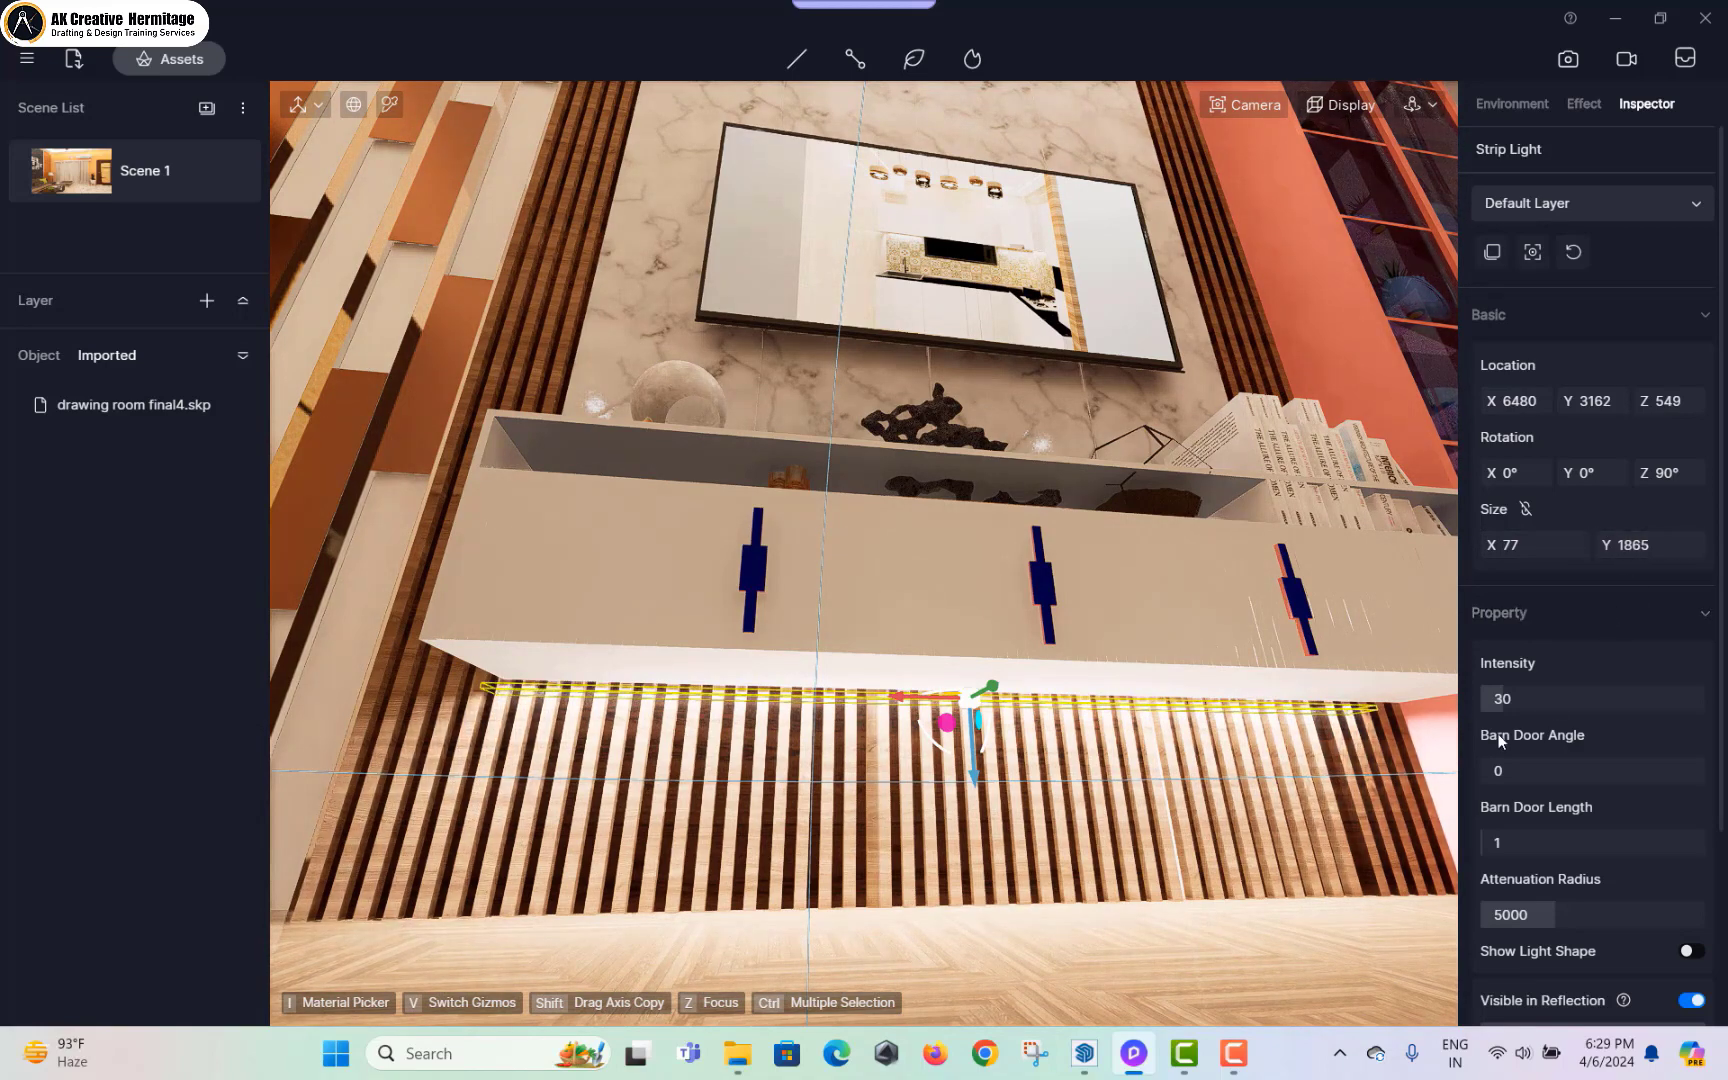
scroll(1500, 795, "down", 3)
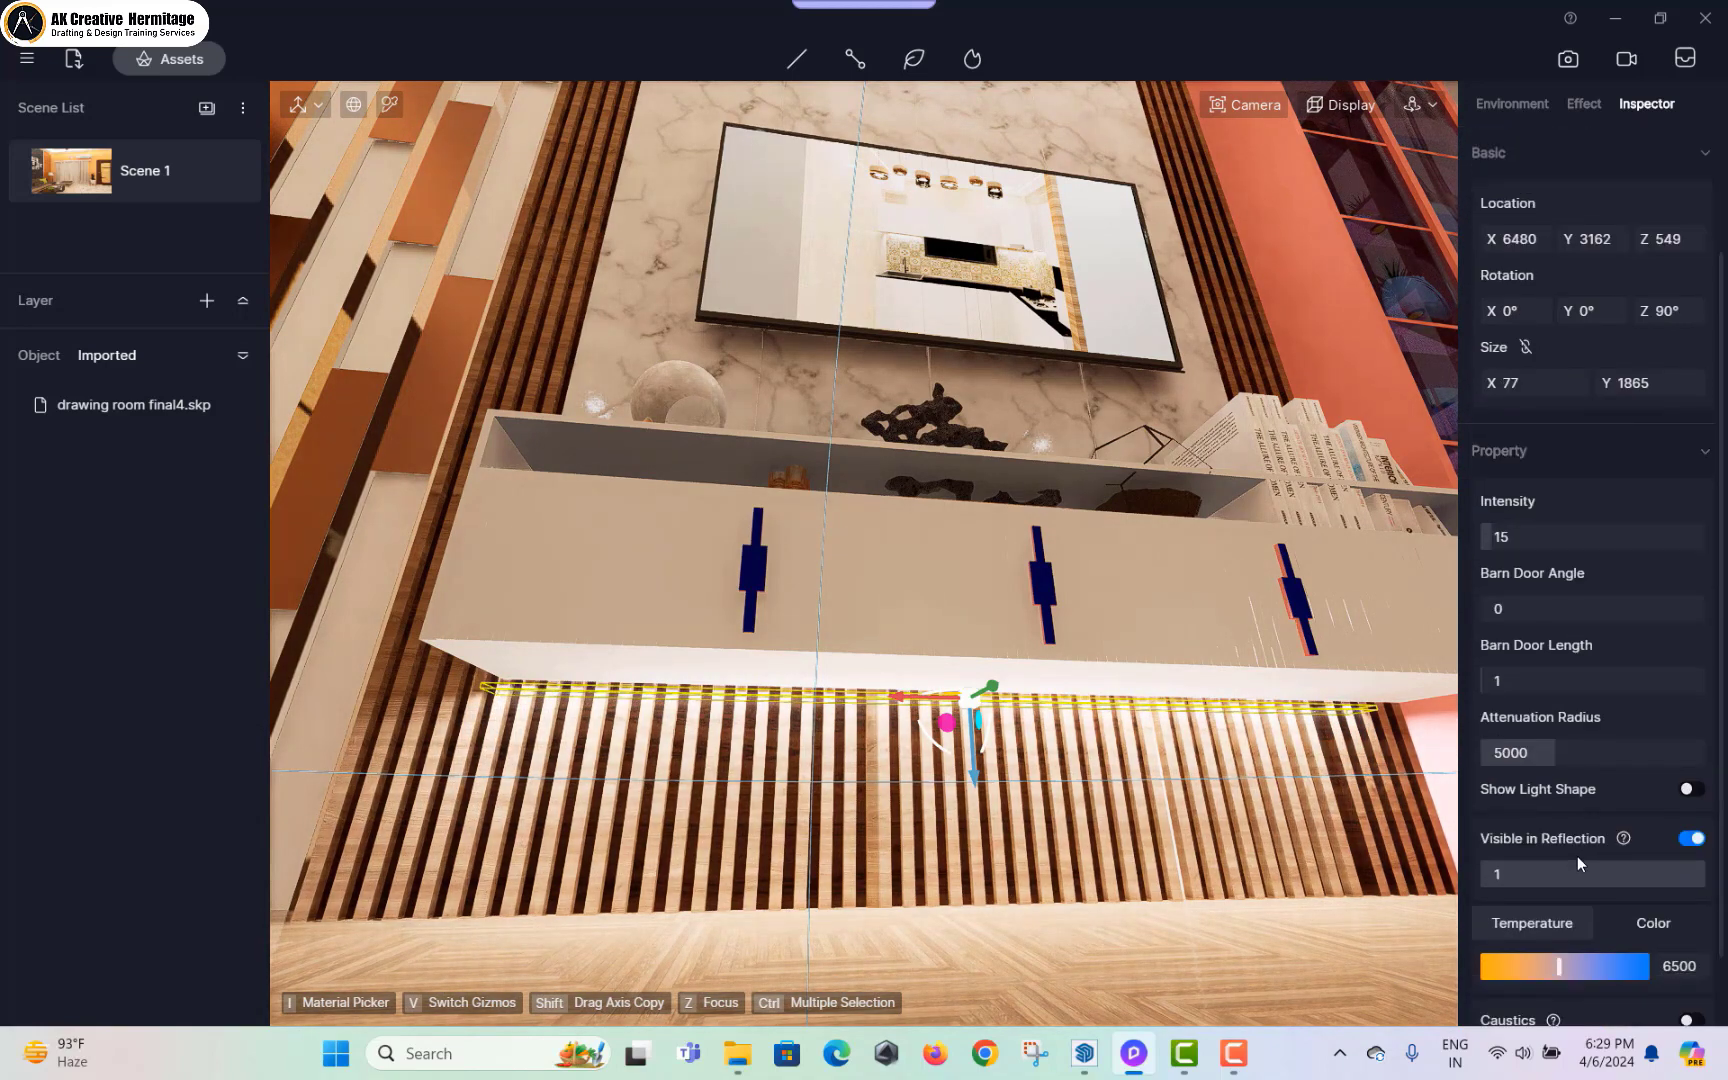
right_click_drag(955, 890, 982, 990)
left_click(982, 980)
scroll(1081, 626, "down", 6)
scroll(1089, 691, "up", 3)
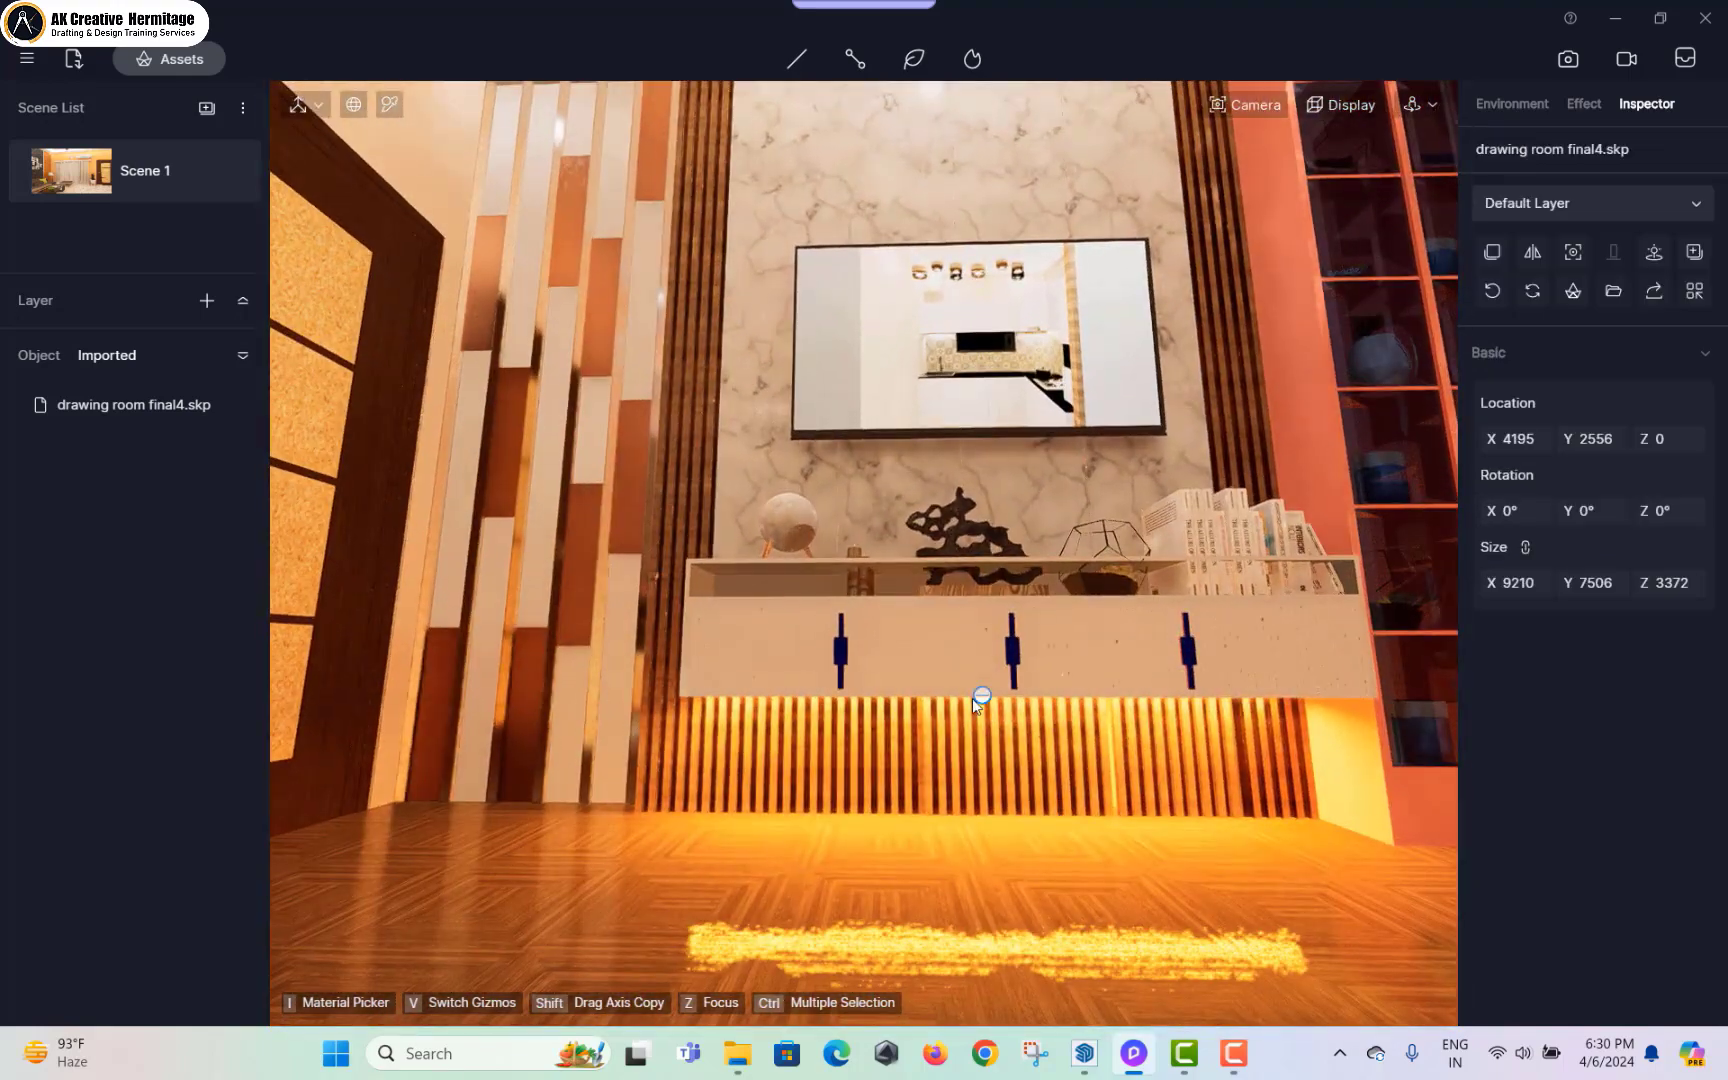
Step: Reselect the strip light under the TV cabinet and set its temperature to 4250
left_click(972, 698)
scroll(1520, 760, "down", 1)
scroll(1537, 697, "down", 1)
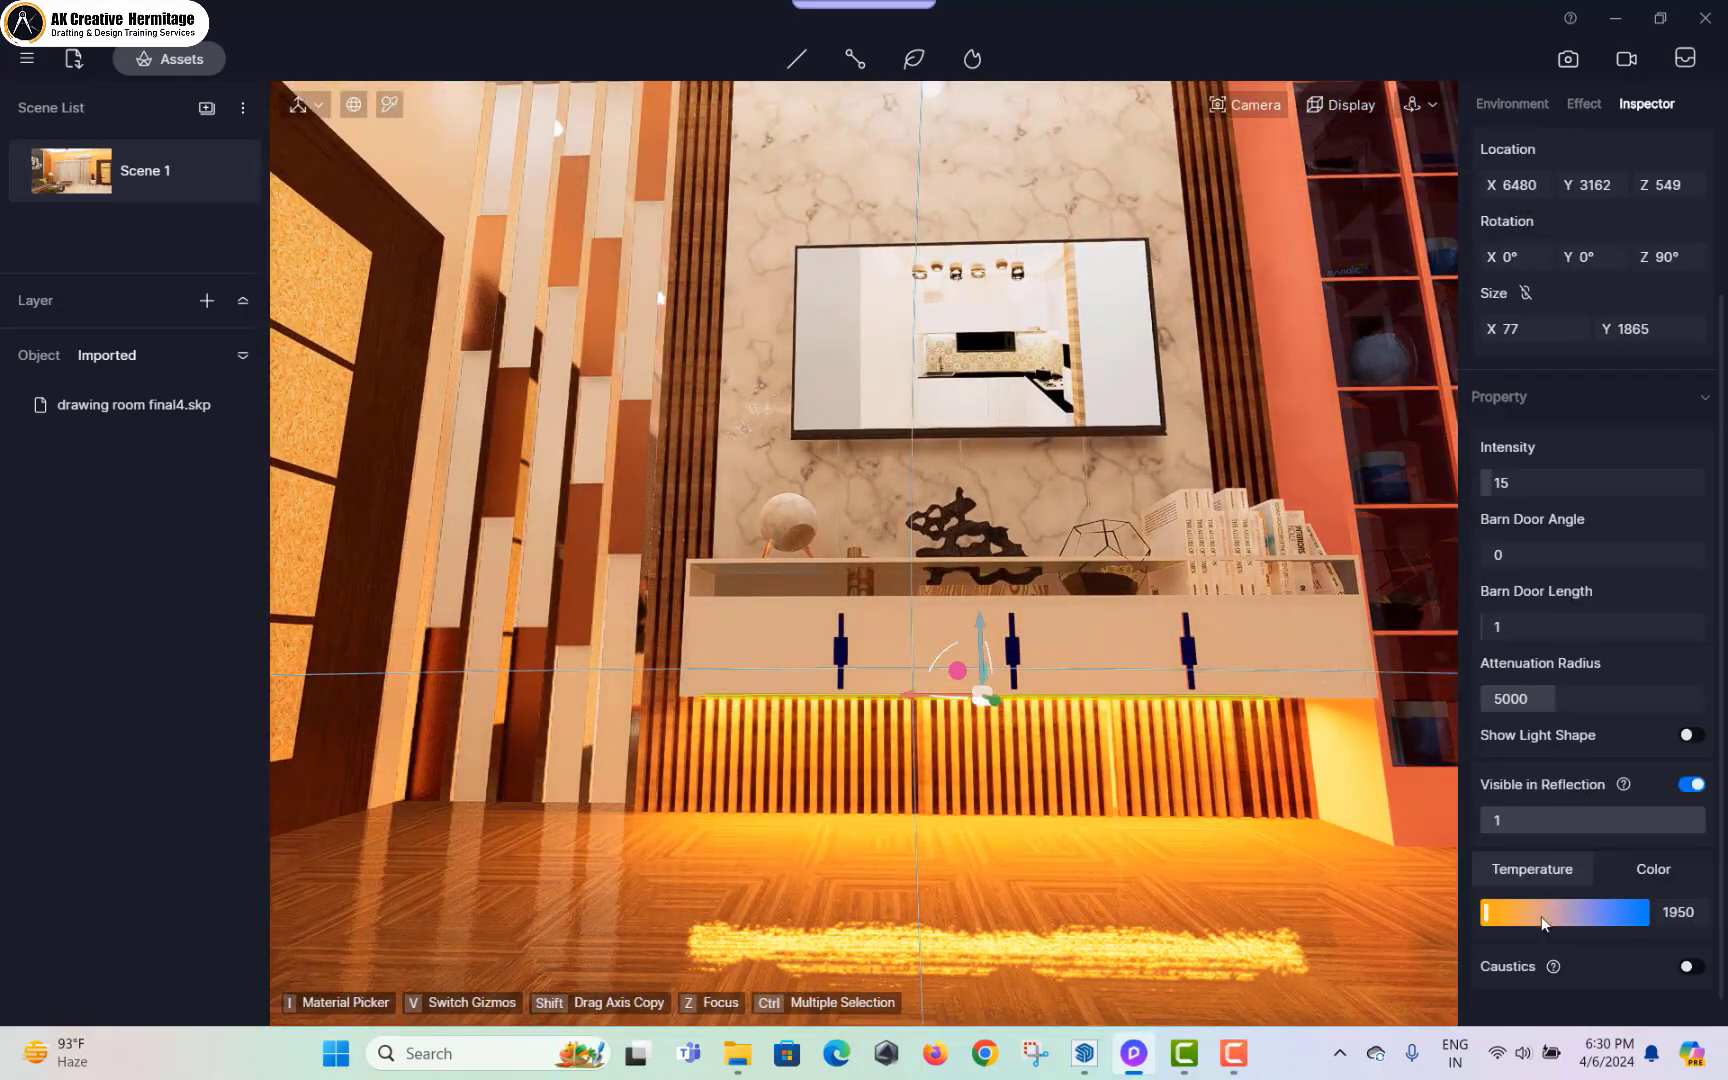
left_click(1520, 910)
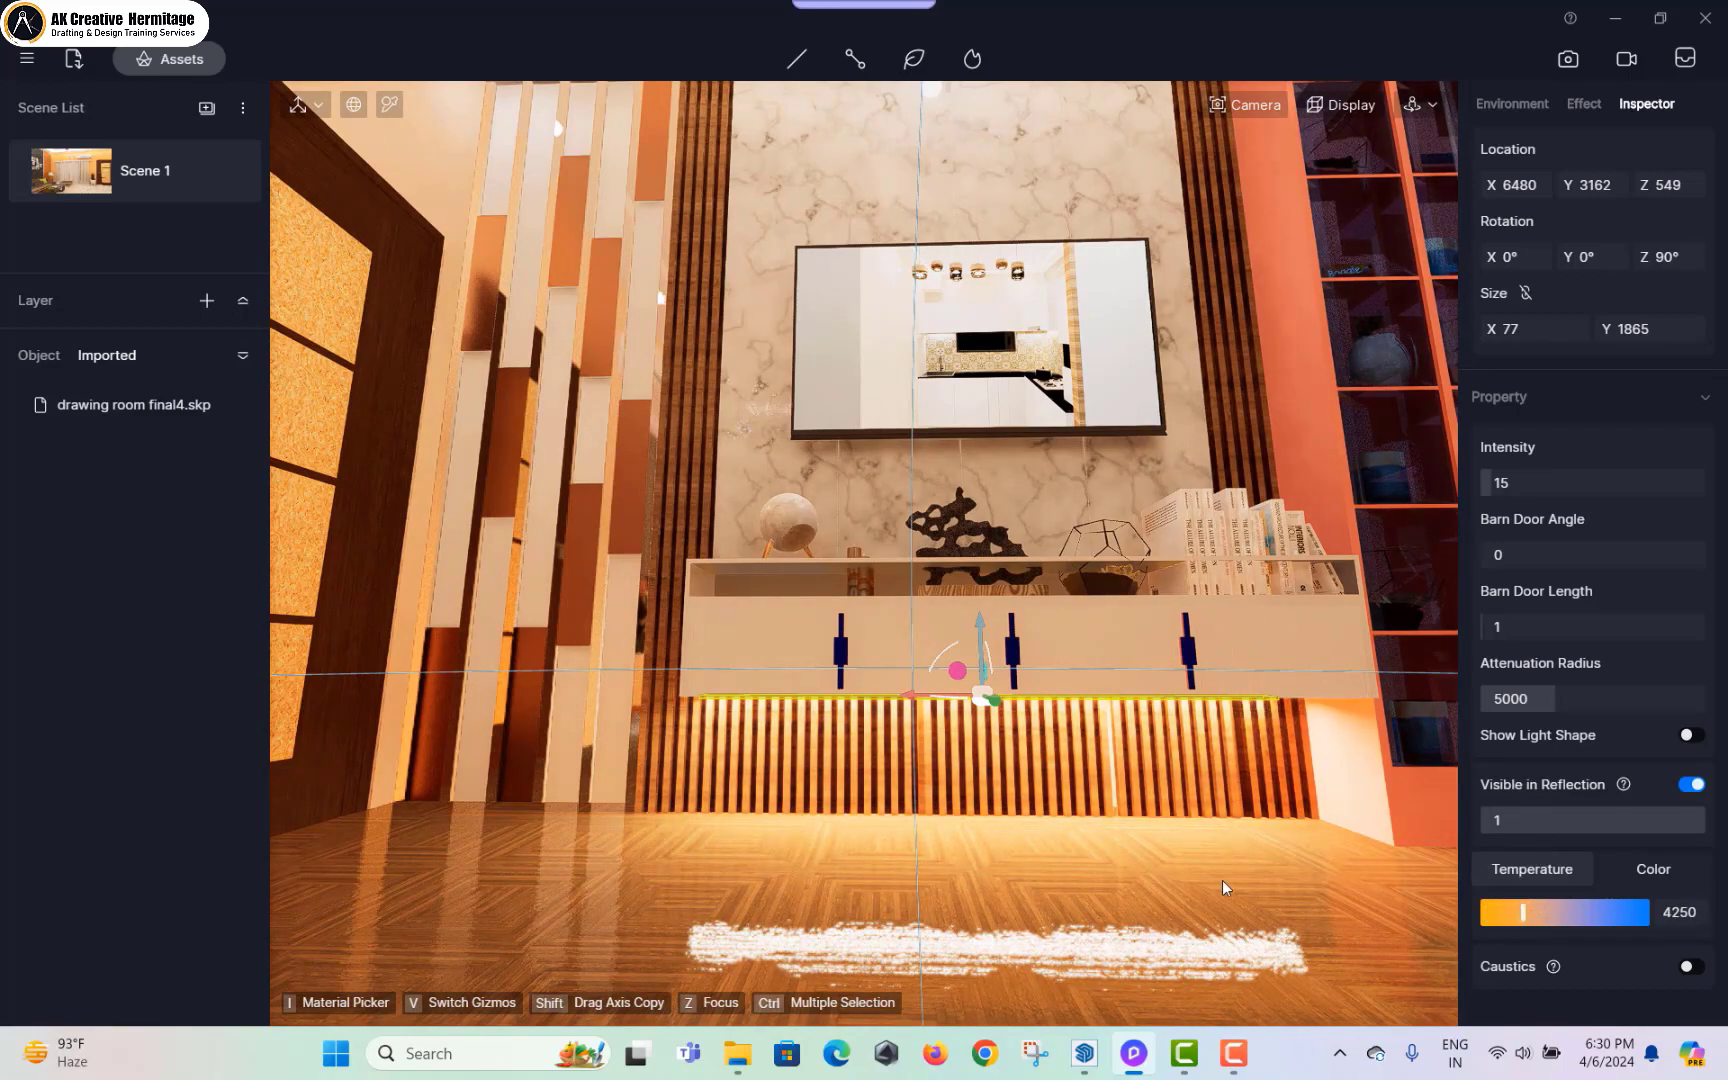
left_click(1034, 976)
scroll(1034, 976, "down", 8)
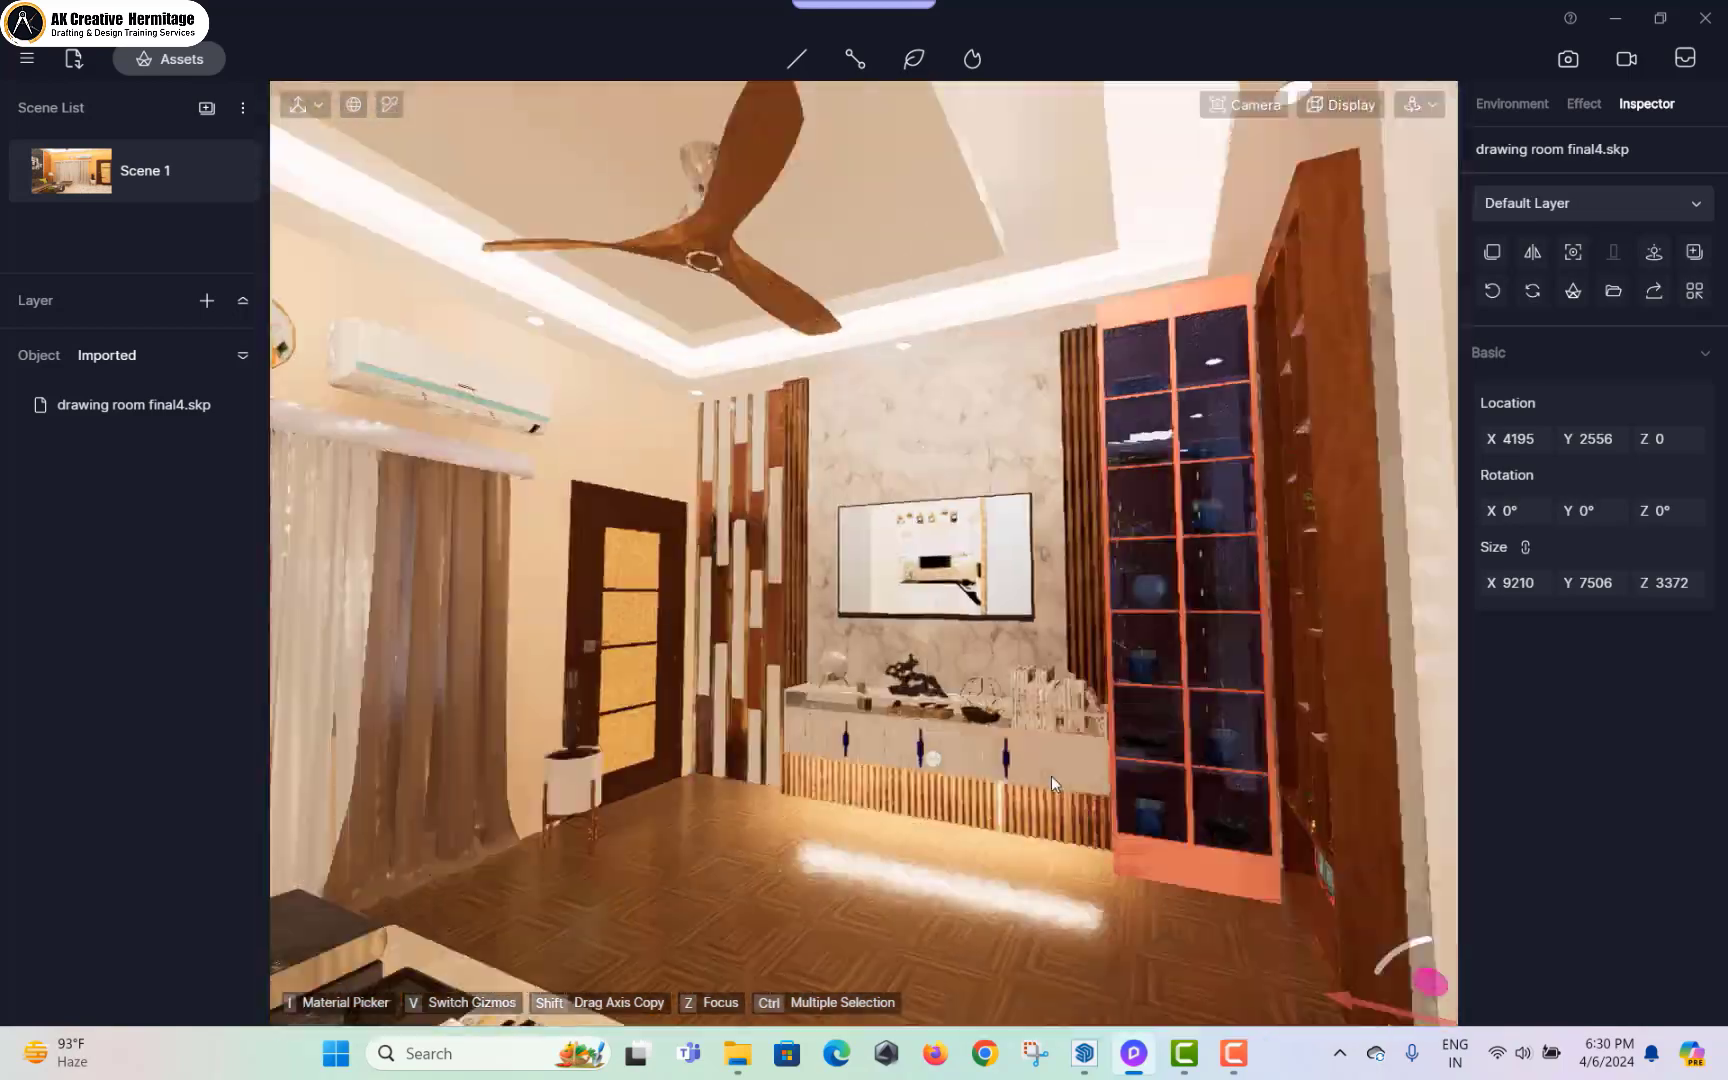
scroll(1052, 775, "down", 5)
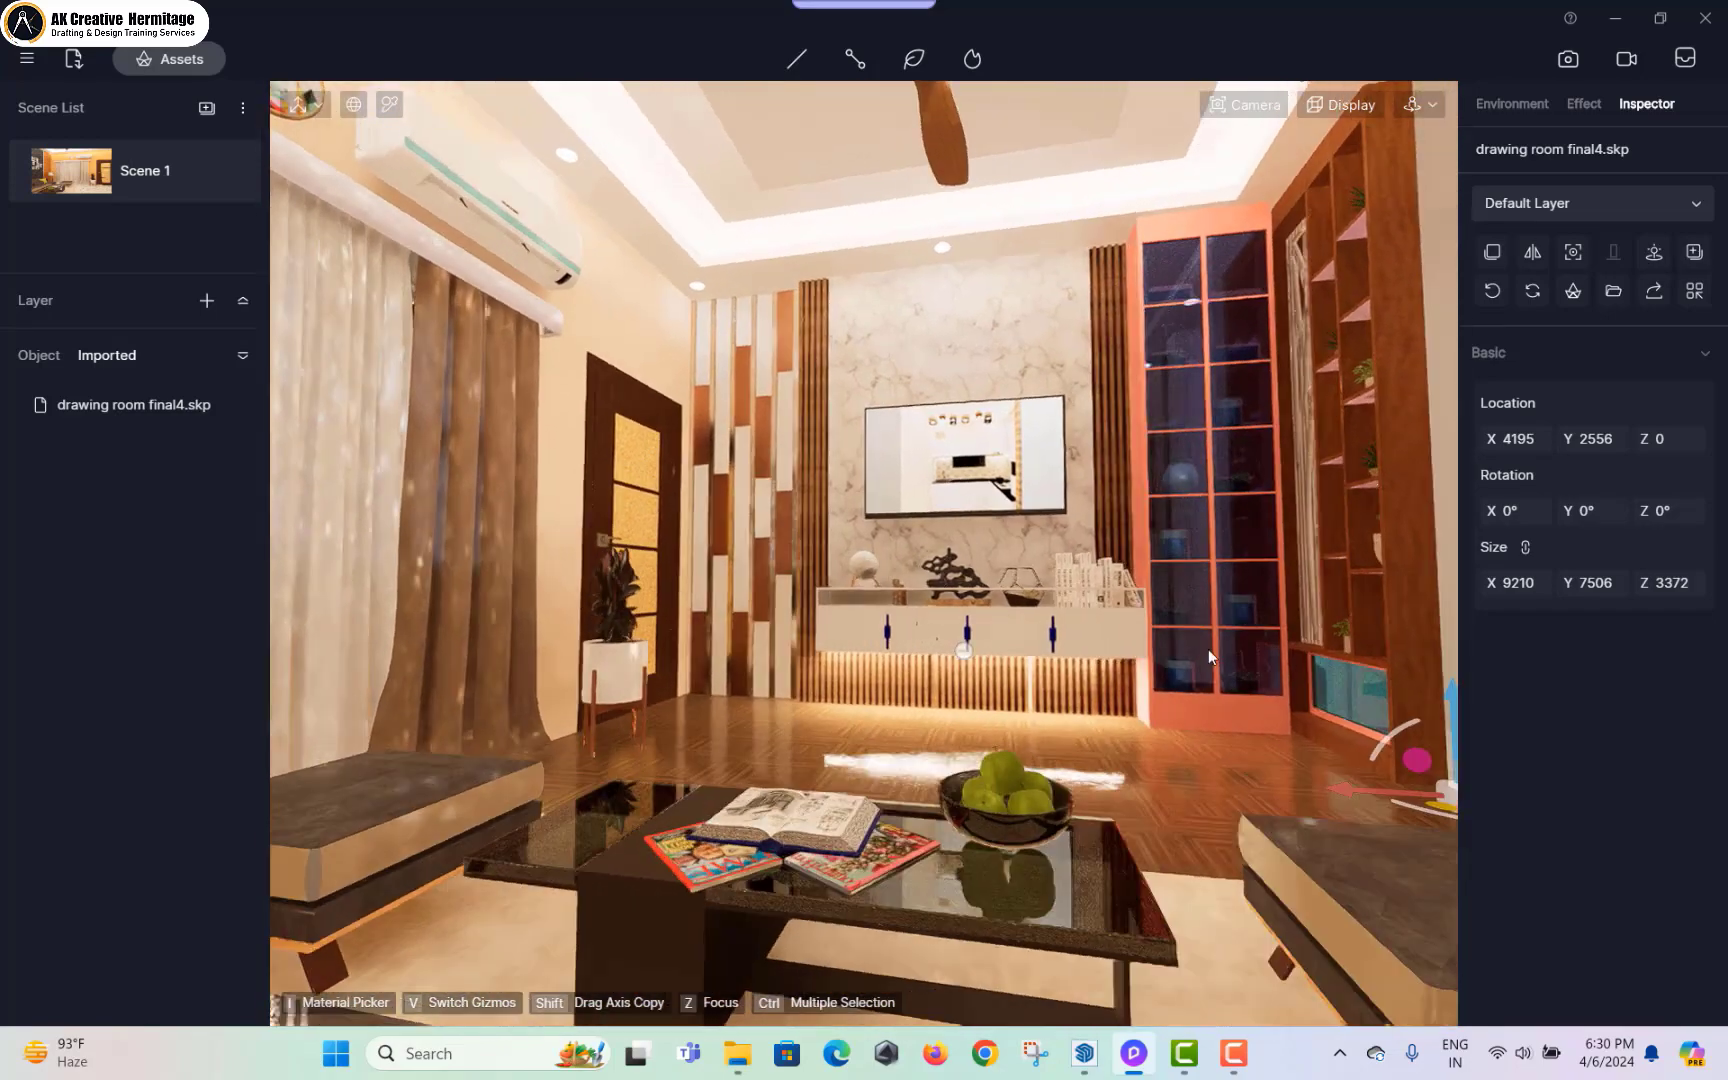
Step: Pick the coral frame of the tall display cabinet and change its base color to white
scroll(1208, 649, "up", 10)
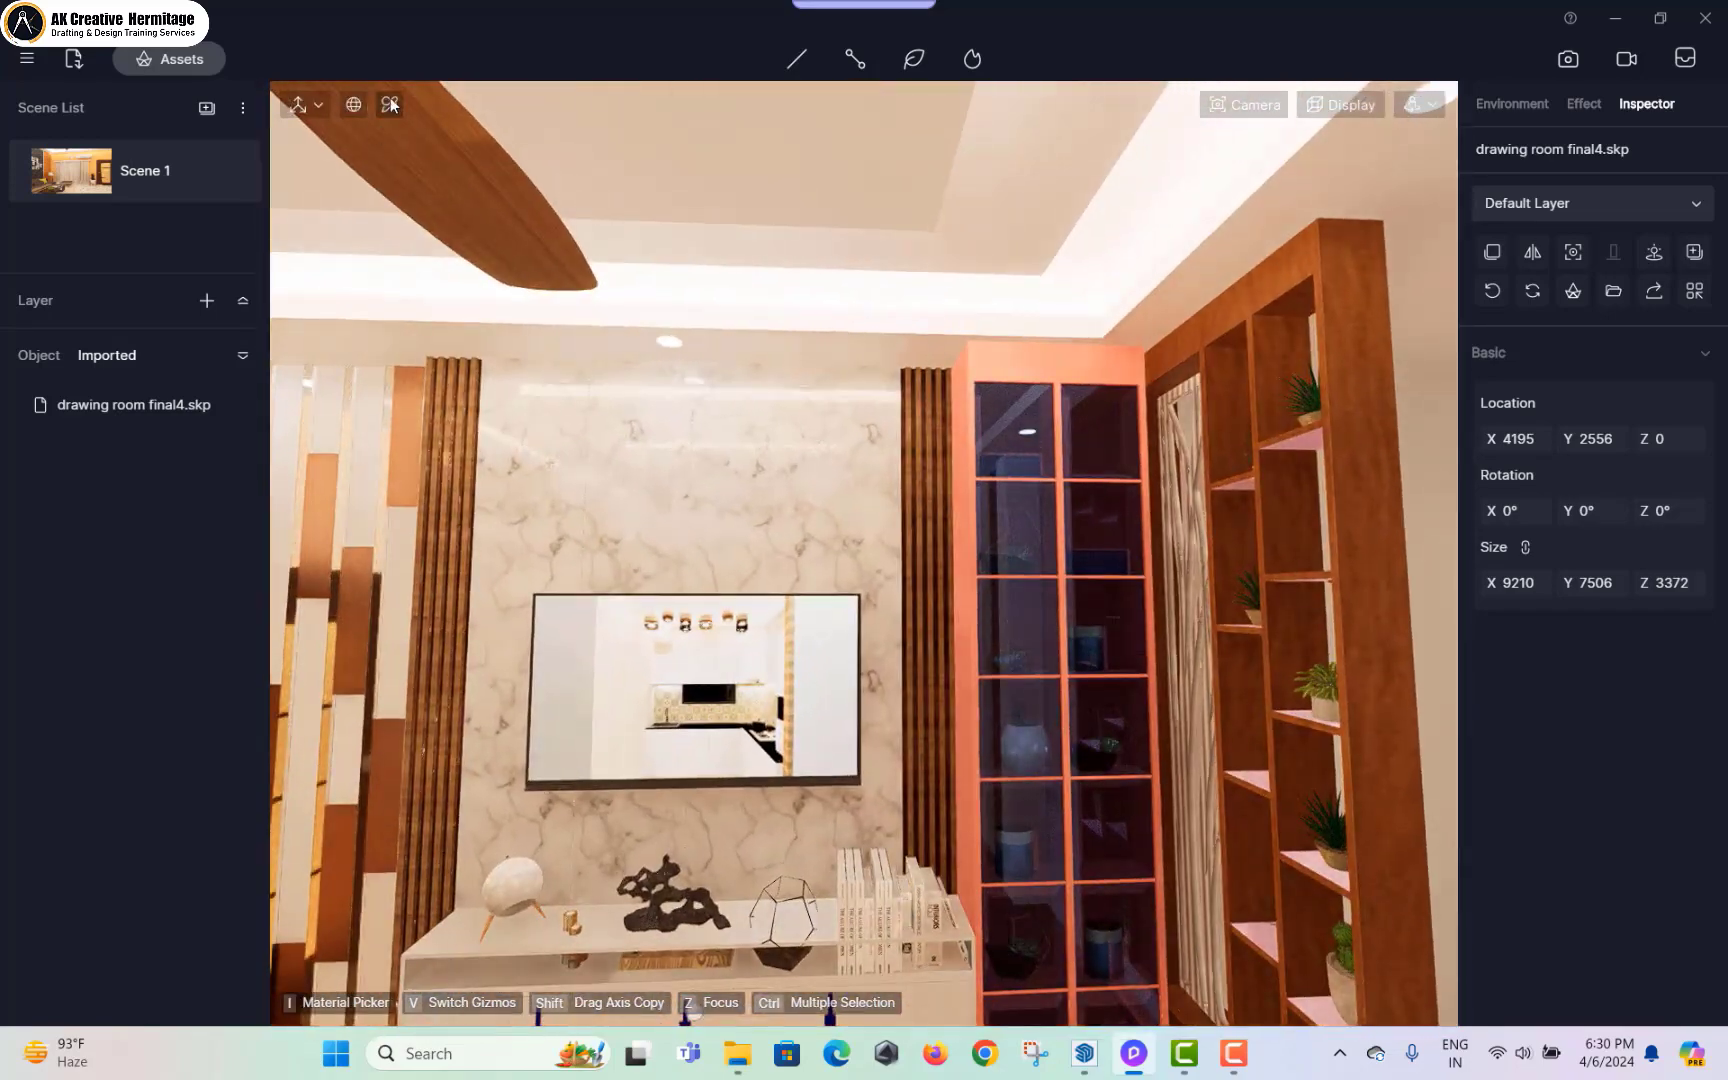
left_click(390, 104)
left_click(1014, 355)
left_click(1494, 486)
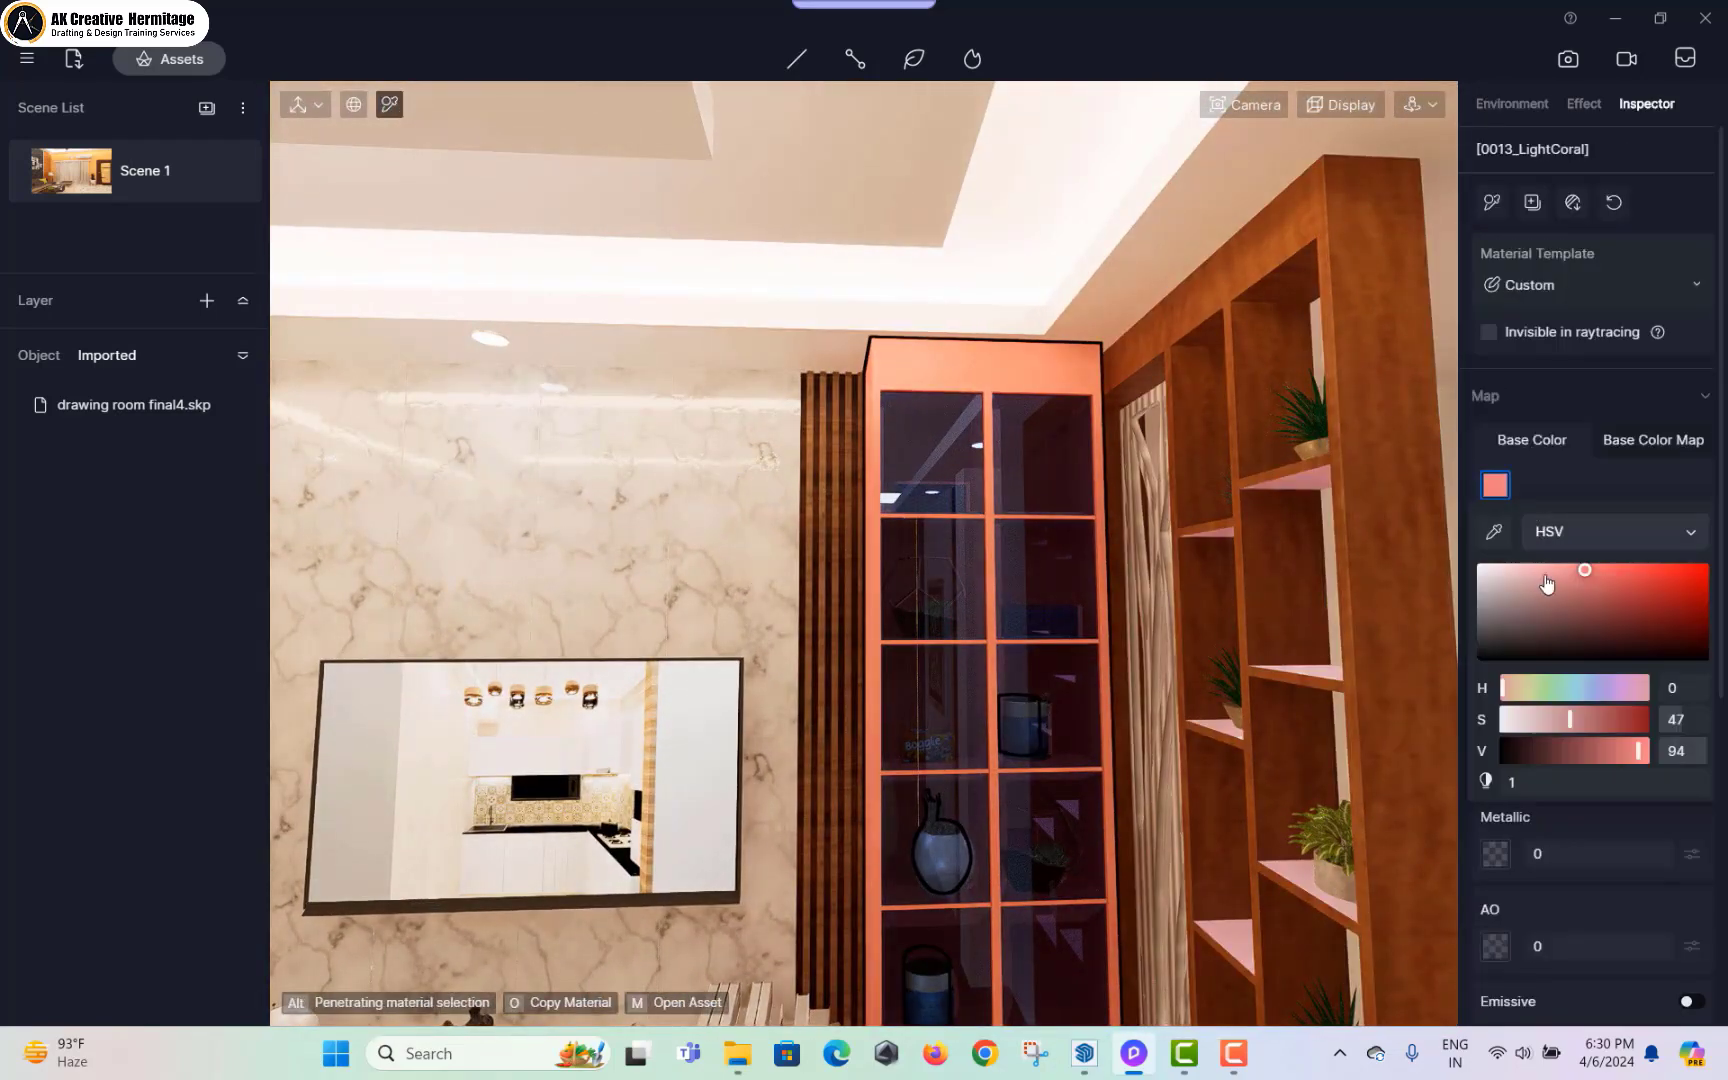
left_click_drag(1547, 584, 1426, 509)
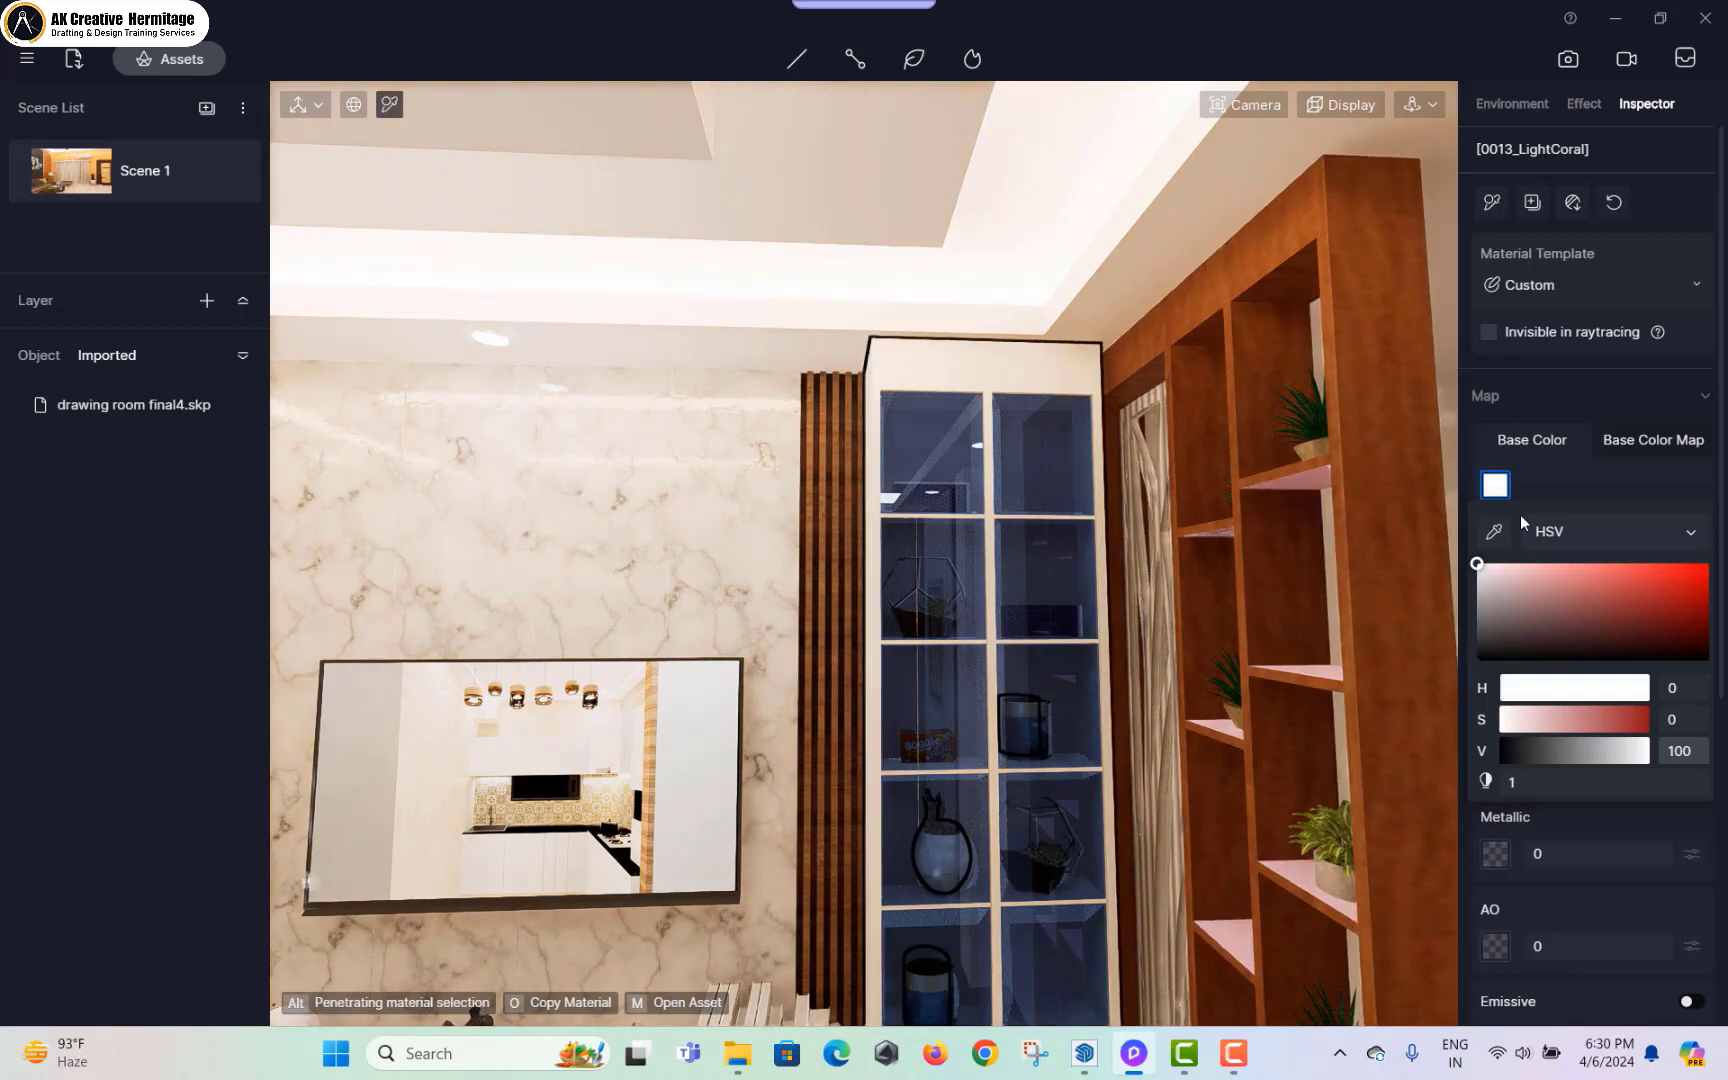
Step: Copy the Wood Veneer 01 material from the open shelf partition onto the tall display cabinet's frame
left_click(1278, 271)
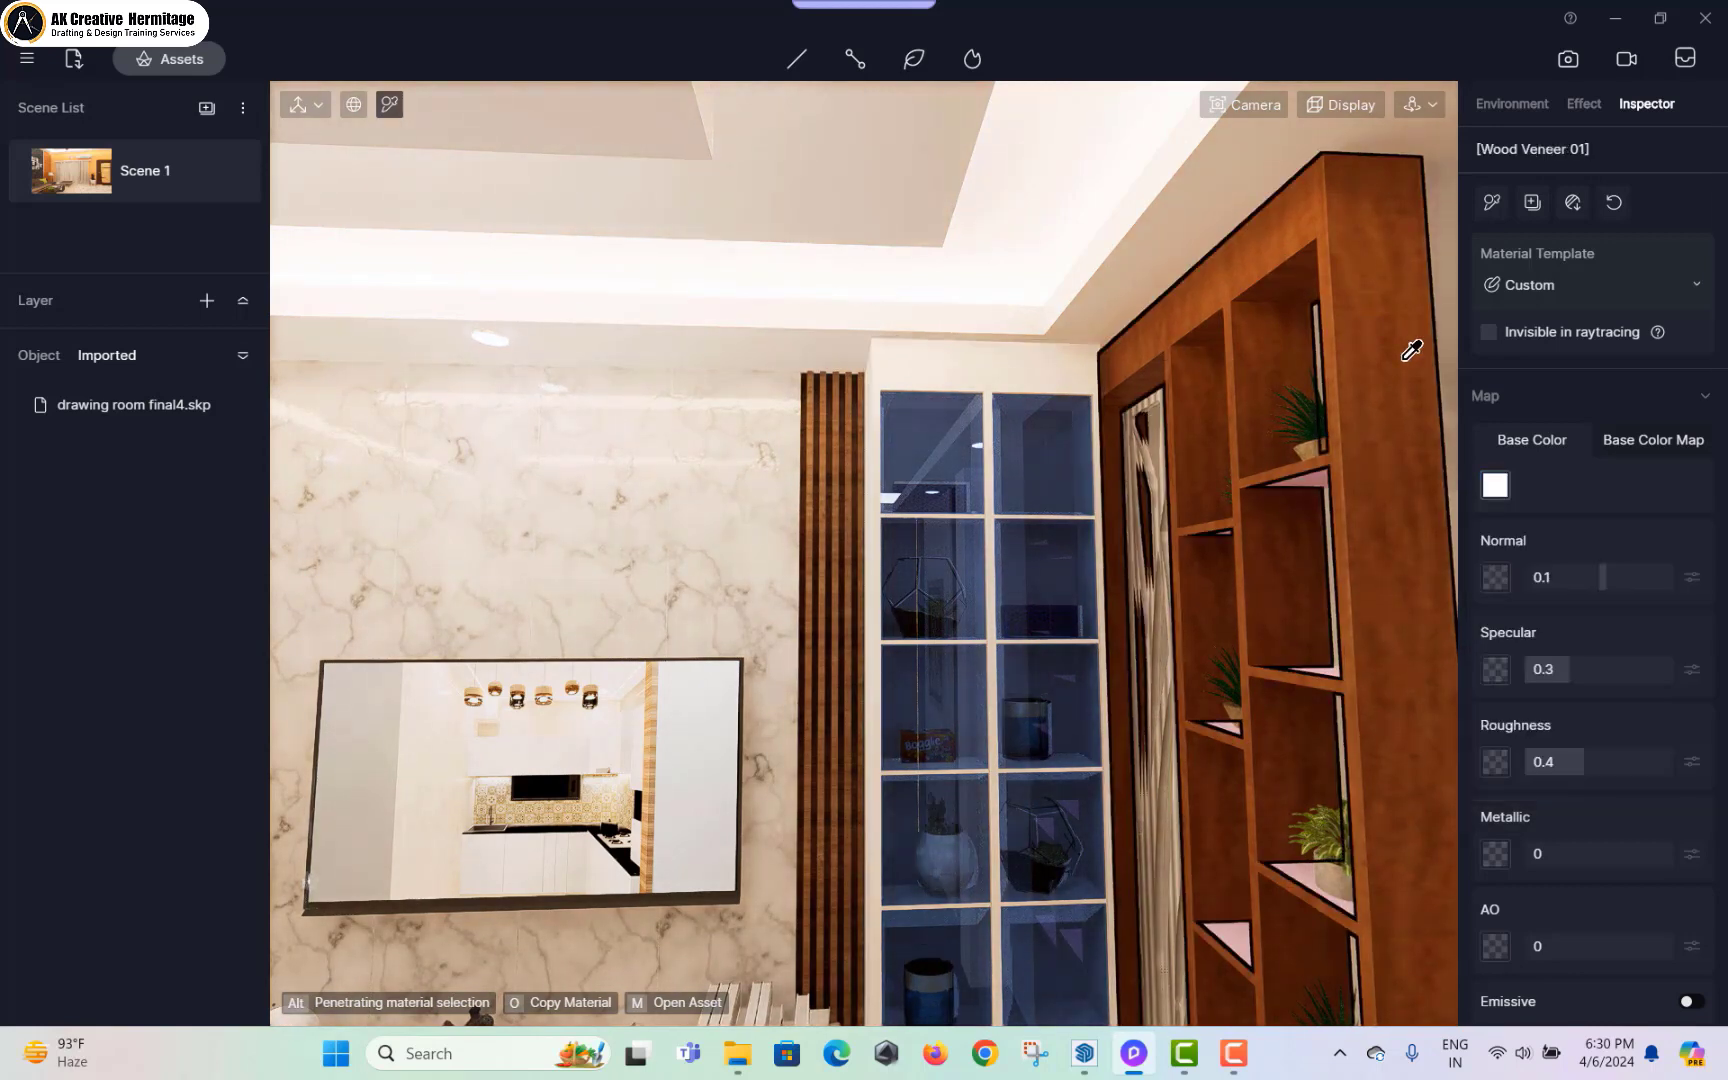
left_click(1491, 202)
left_click(971, 379)
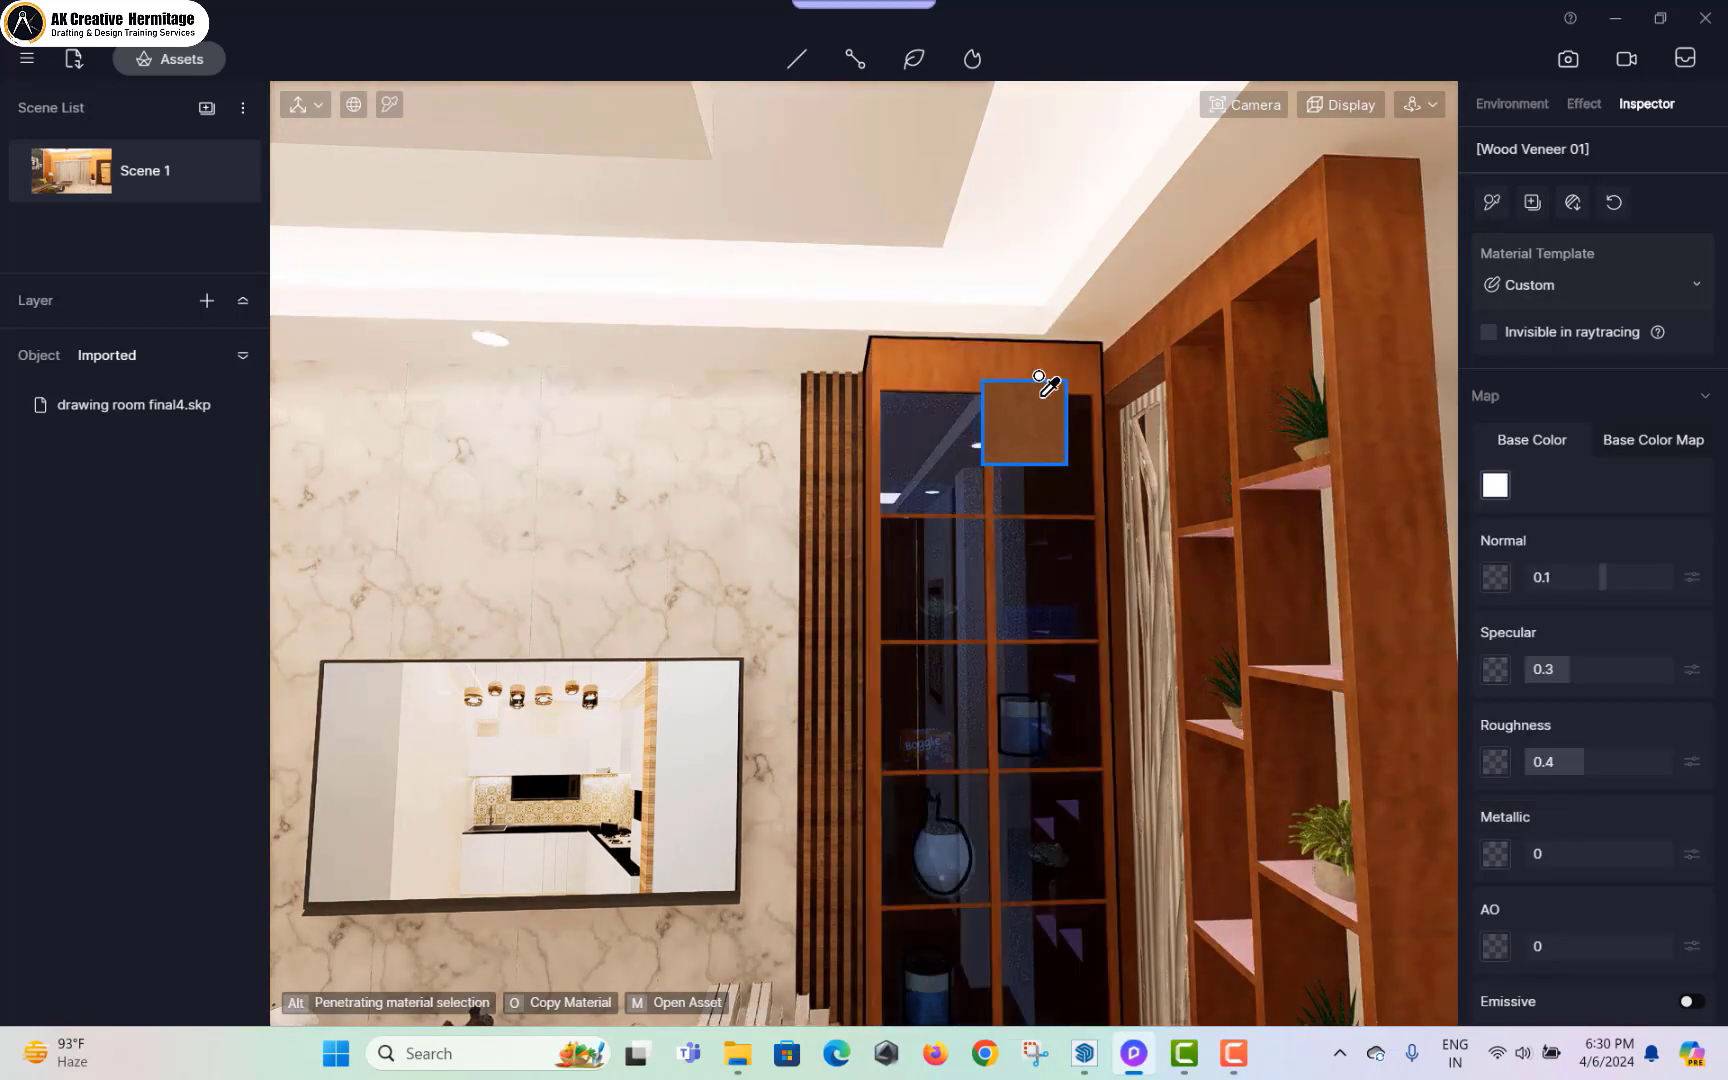
key("Escape")
Step: Apply Normal Glass from the Glass materials to the display cabinet's doors and close the asset library
scroll(1219, 450, "down", 3)
mouse_move(1219, 450)
middle_mouse_down()
mouse_move(1388, 624)
mouse_move(1203, 459)
middle_mouse_up()
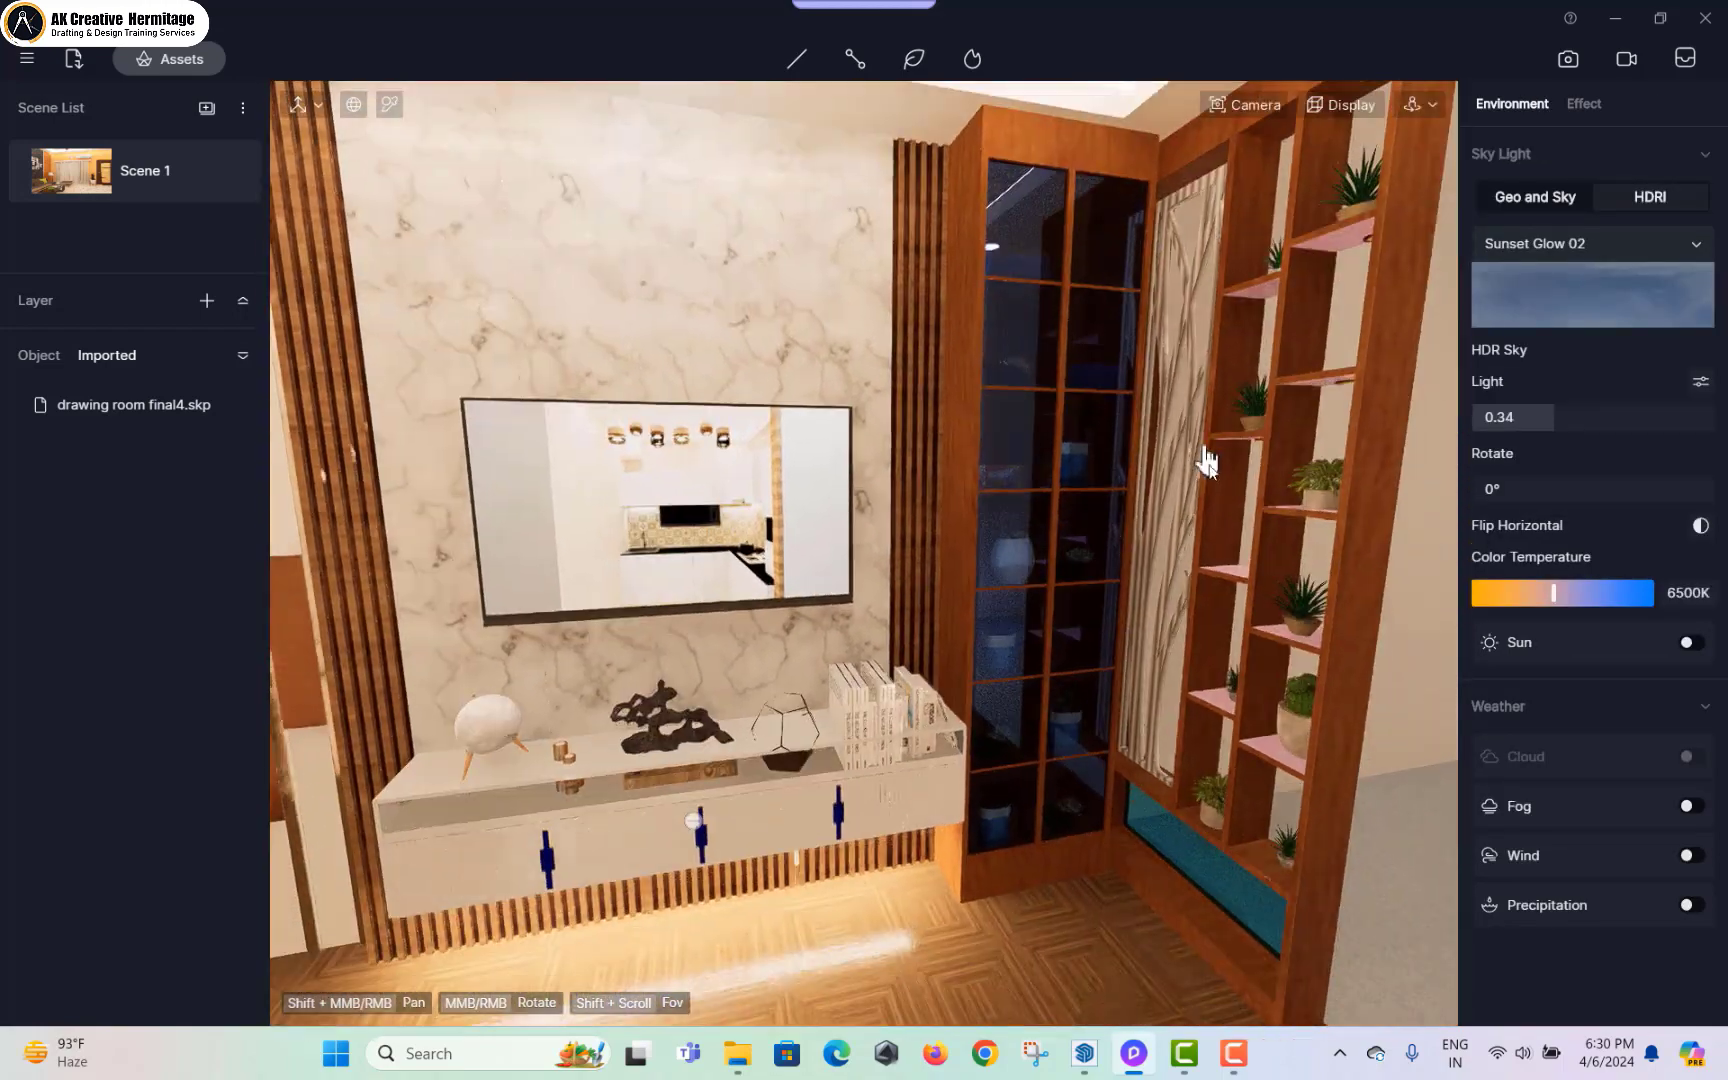
scroll(1049, 270, "down", 1)
scroll(1049, 270, "up", 1)
left_click(130, 66)
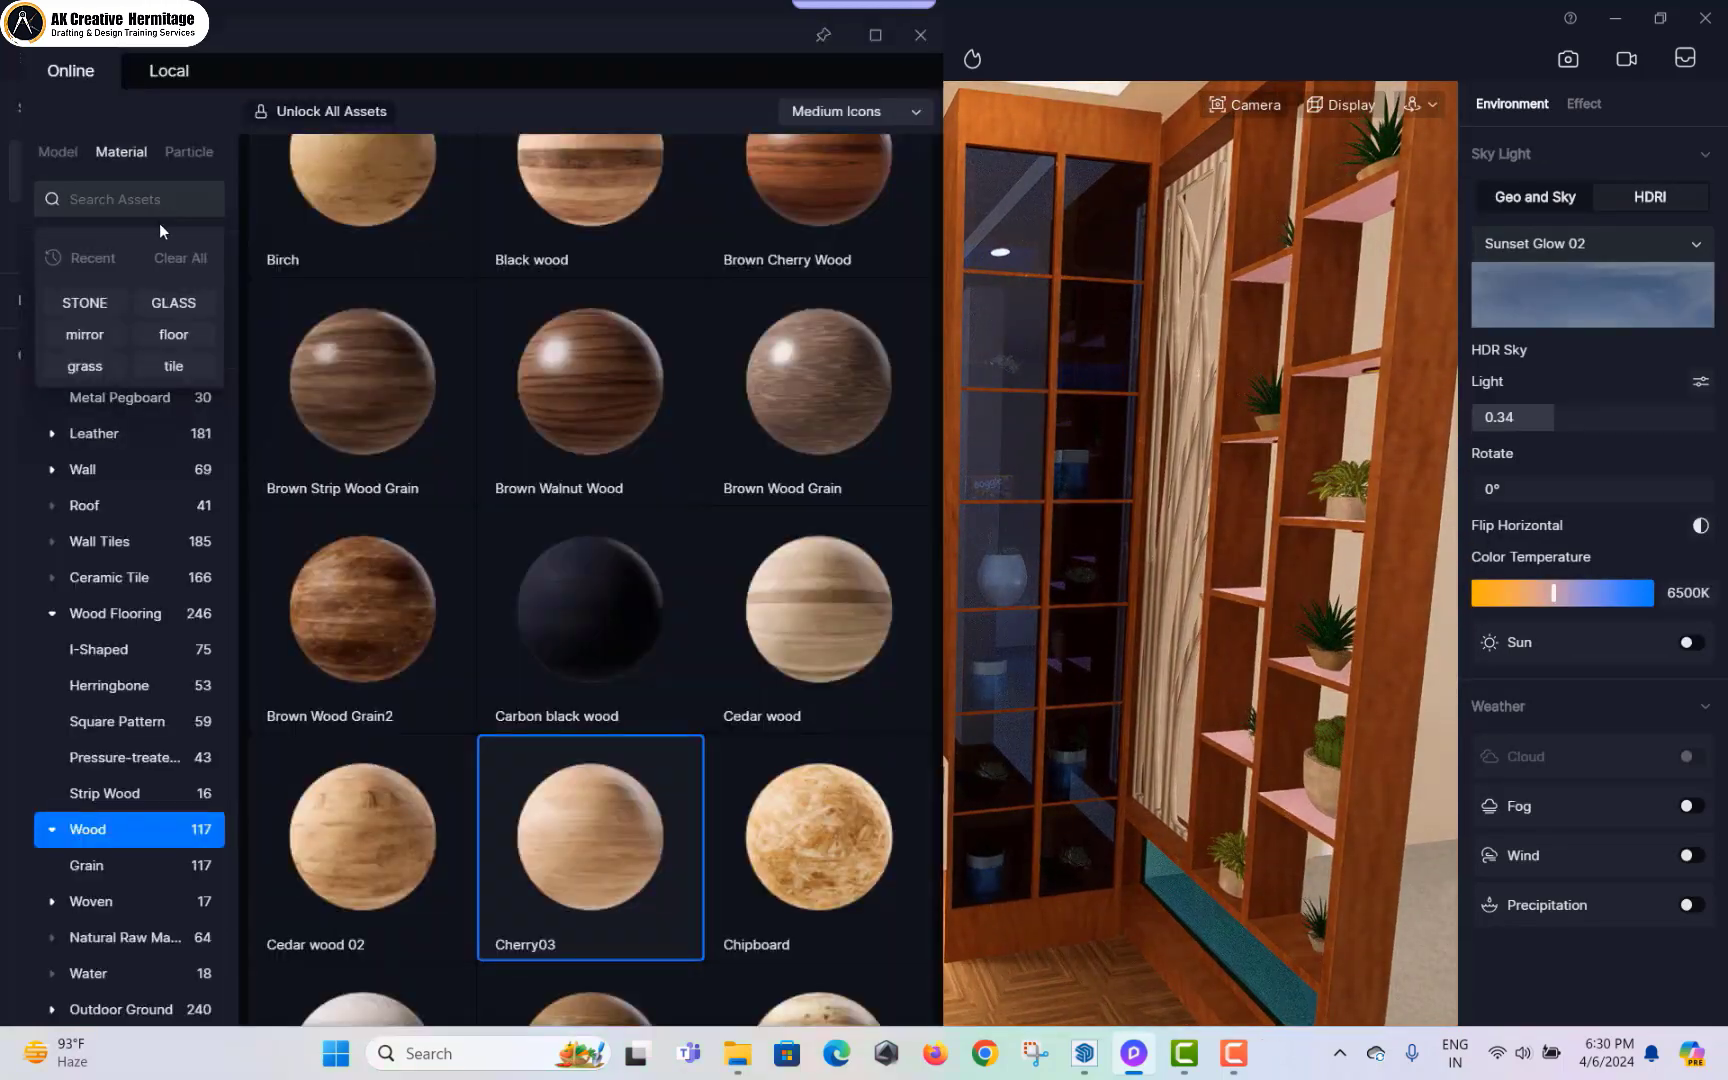
scroll(105, 550, "up", 6)
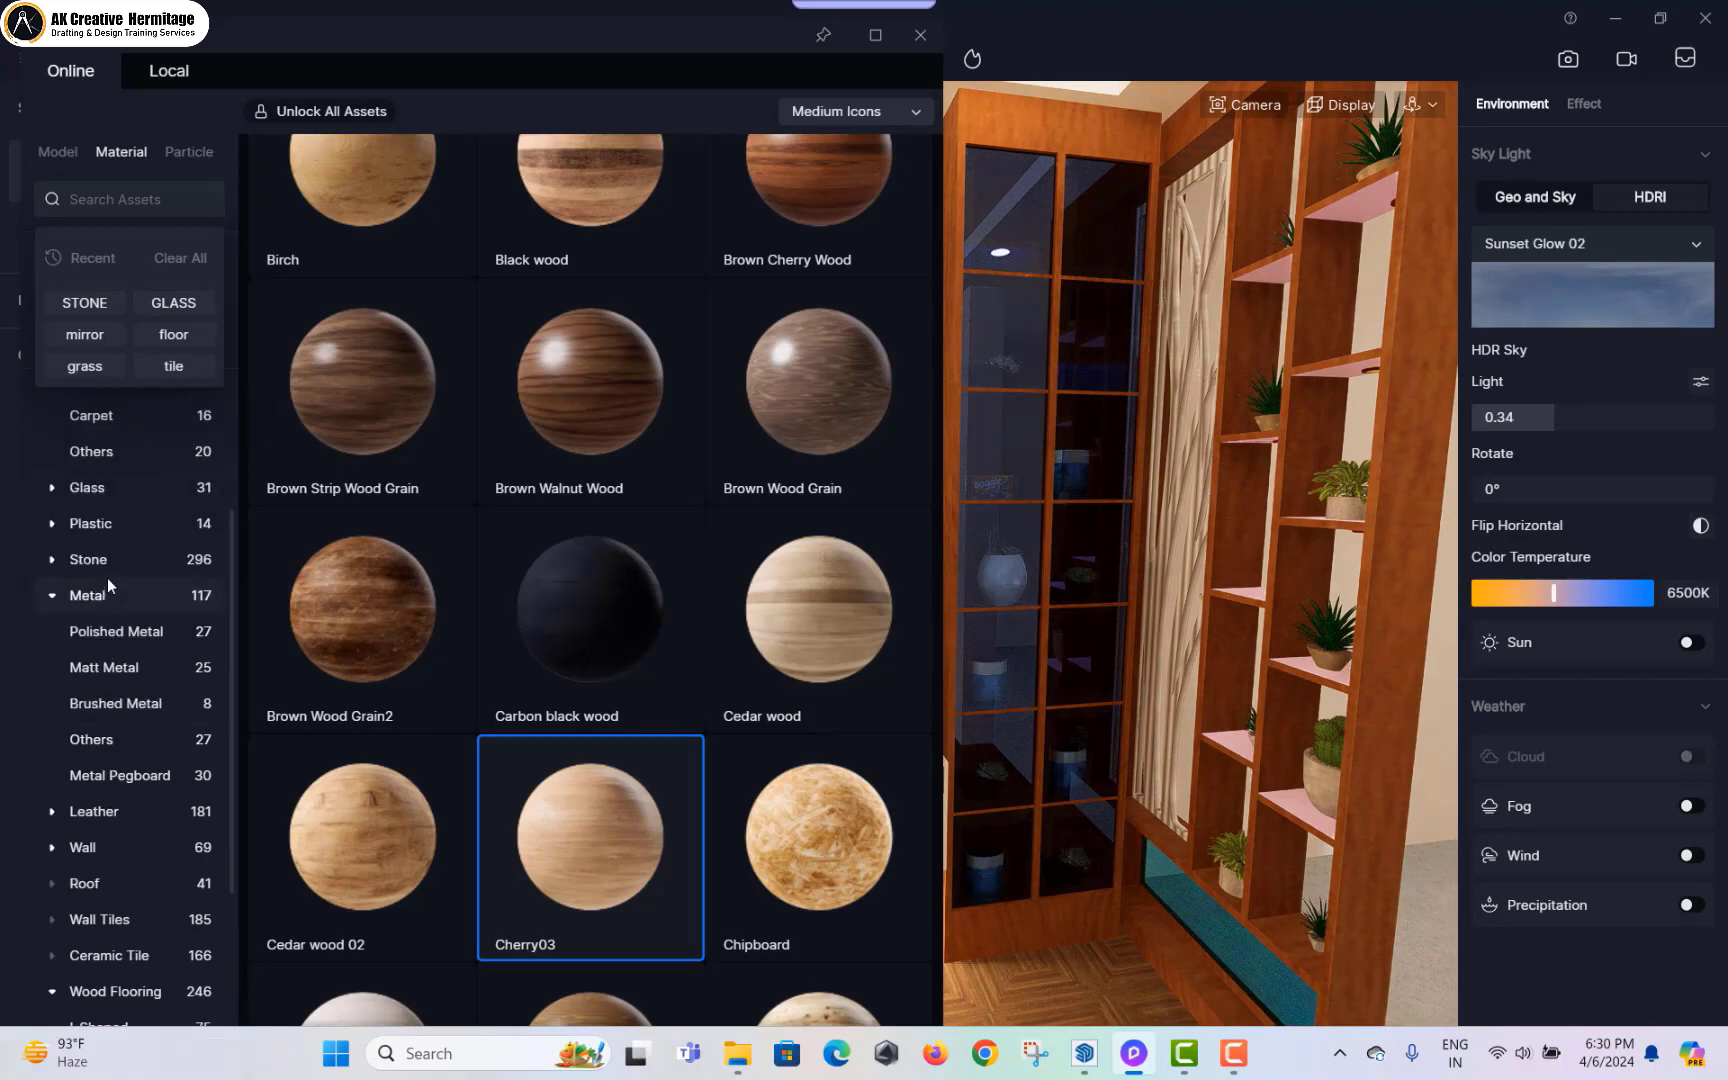
left_click(130, 649)
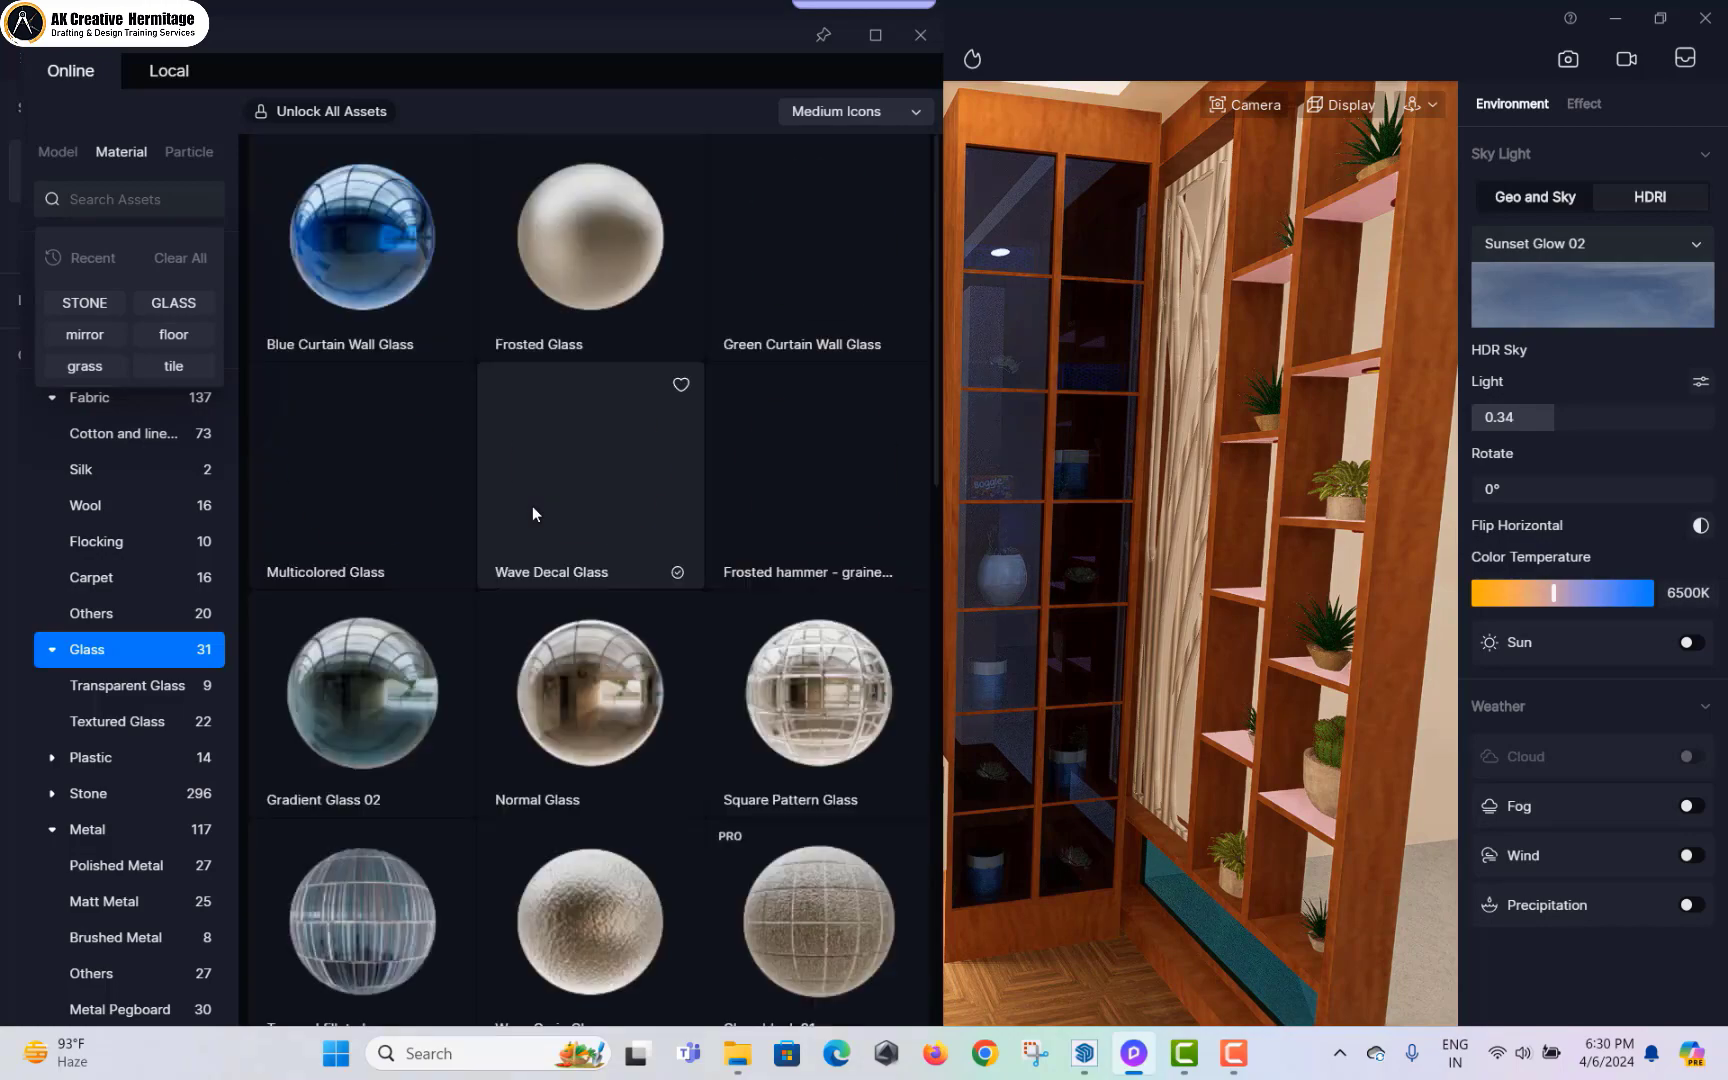
scroll(666, 711, "down", 1)
left_click_drag(666, 711, 970, 155)
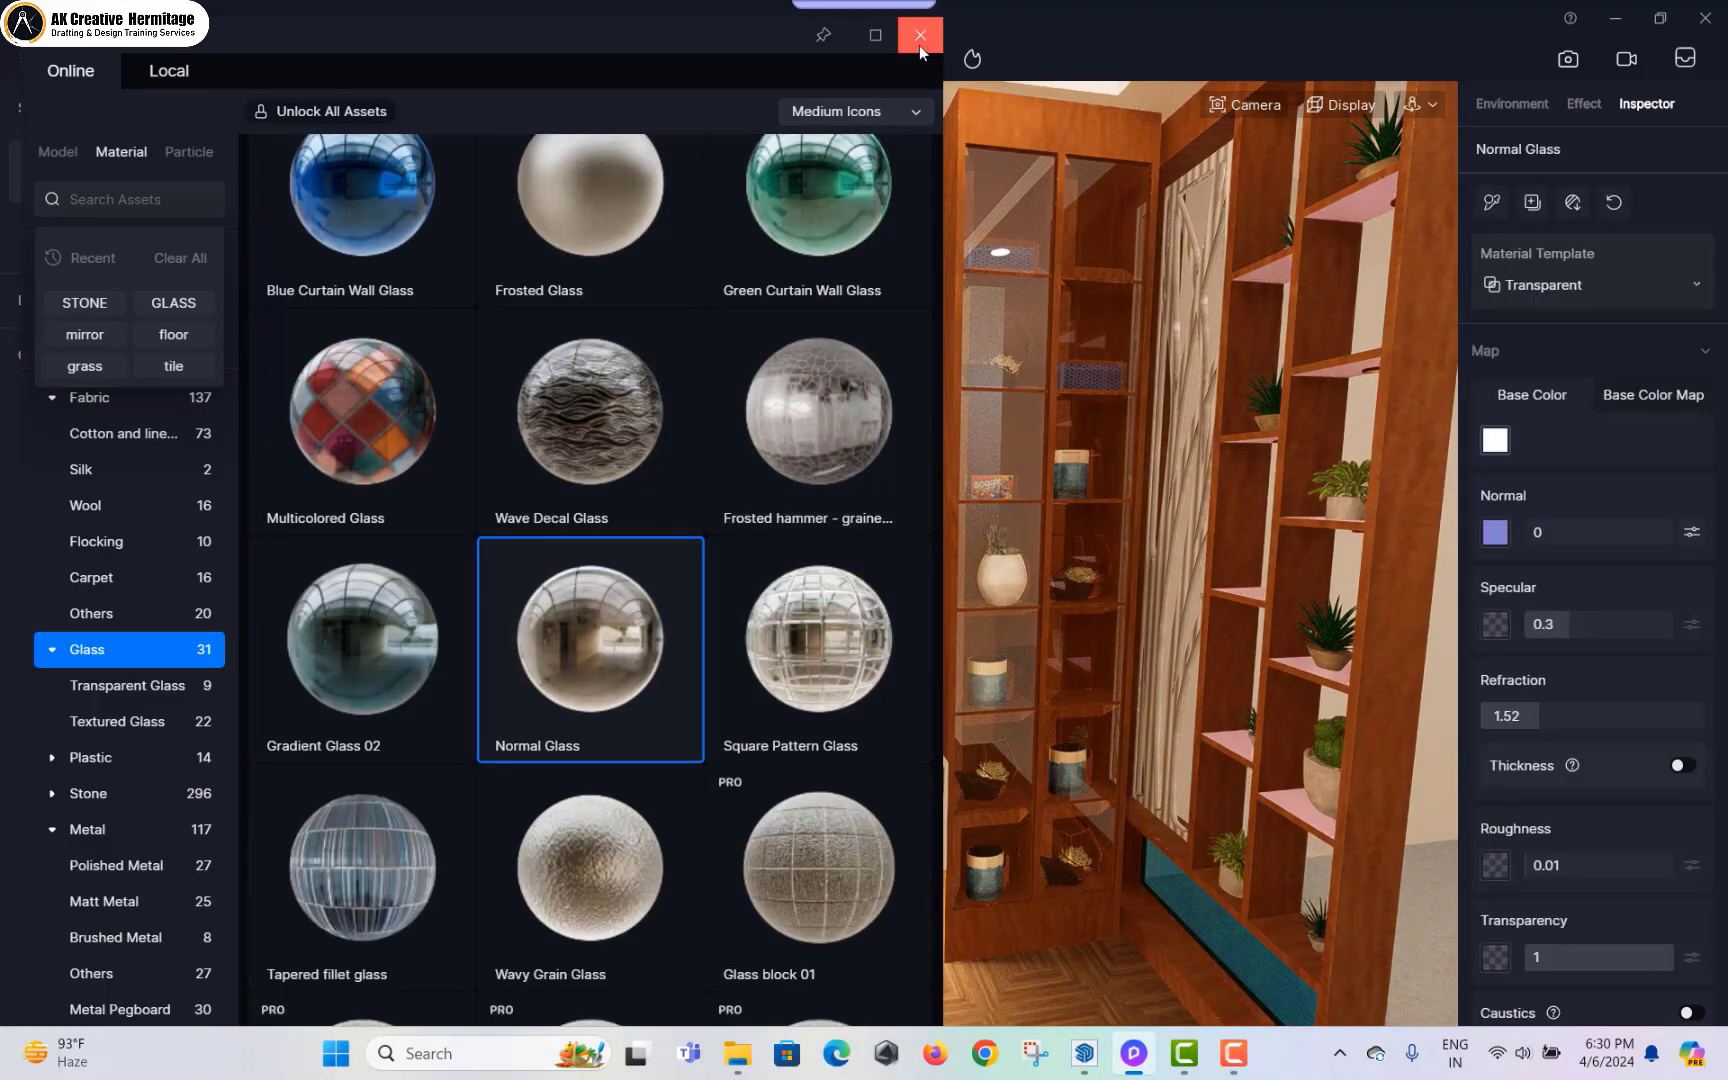
left_click(920, 46)
Step: Pick the yellow face of the round lights under the open shelves and make its material emissive
right_click_drag(1076, 733, 967, 720)
scroll(990, 790, "up", 4)
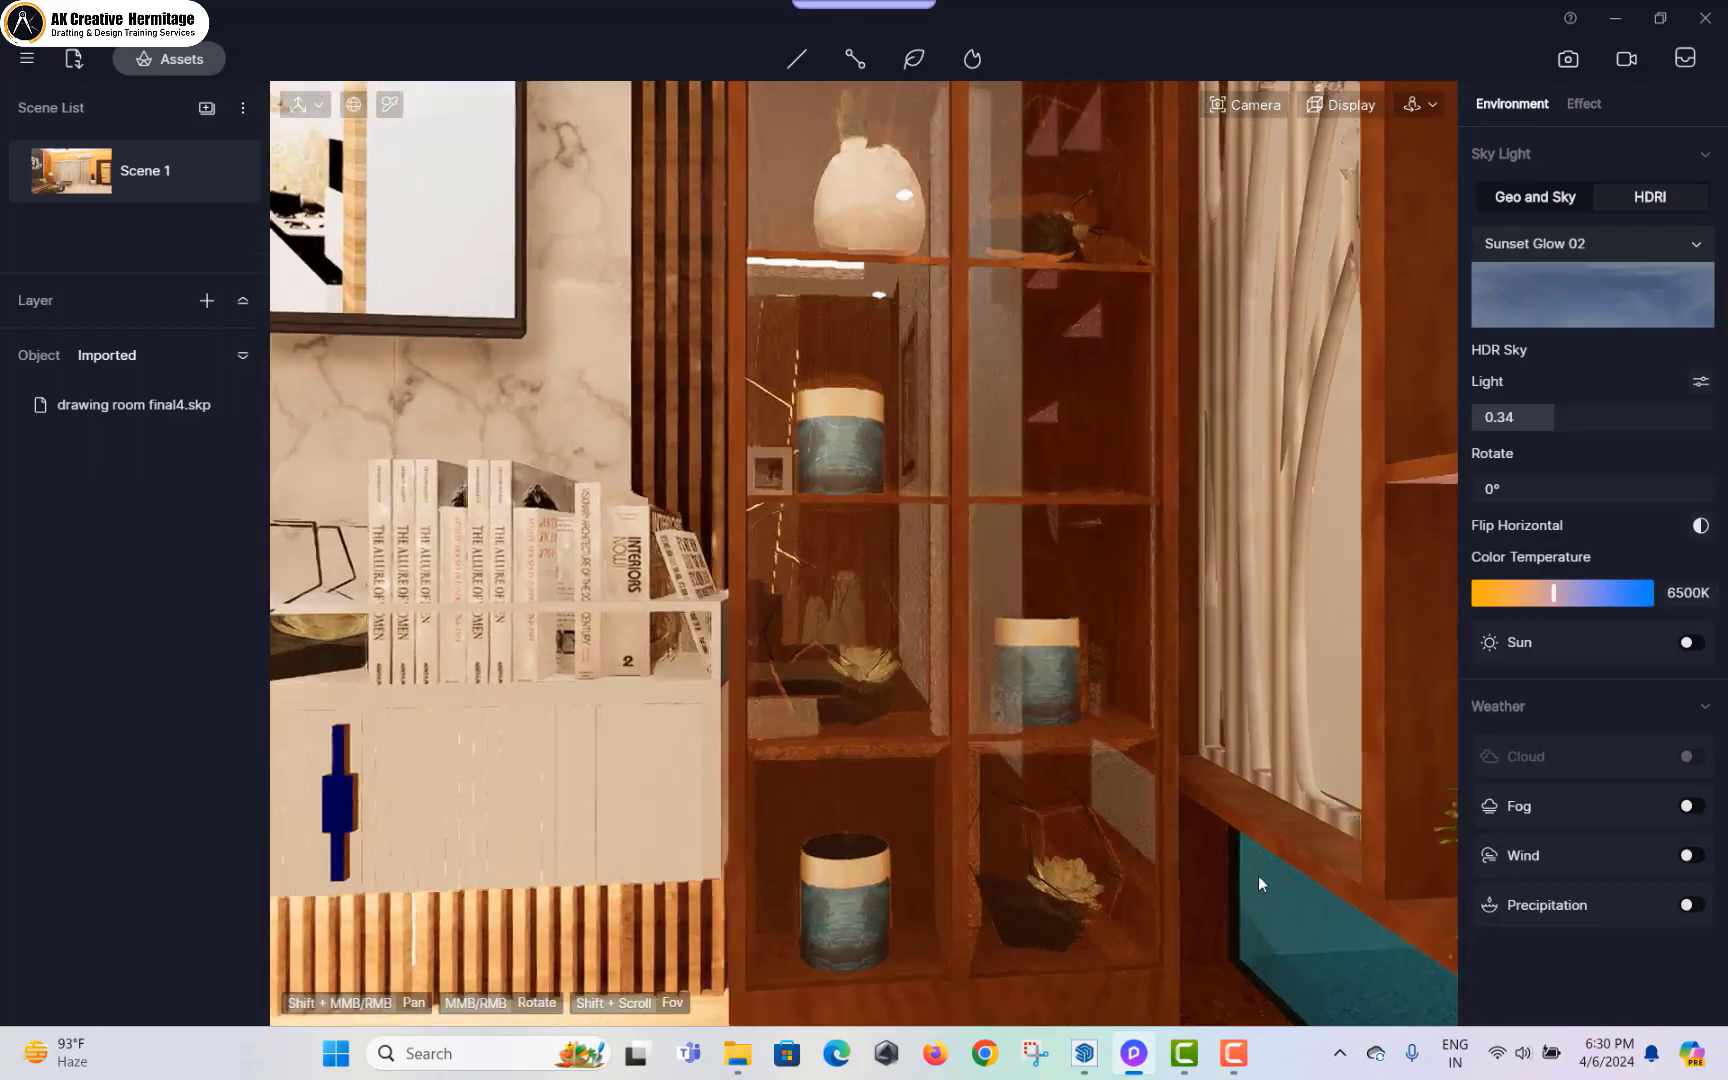
scroll(1258, 884, "down", 1)
middle_click_drag(1258, 884, 1124, 872, "shift")
middle_click_drag(1321, 344, 514, 109, "shift")
left_click(390, 104)
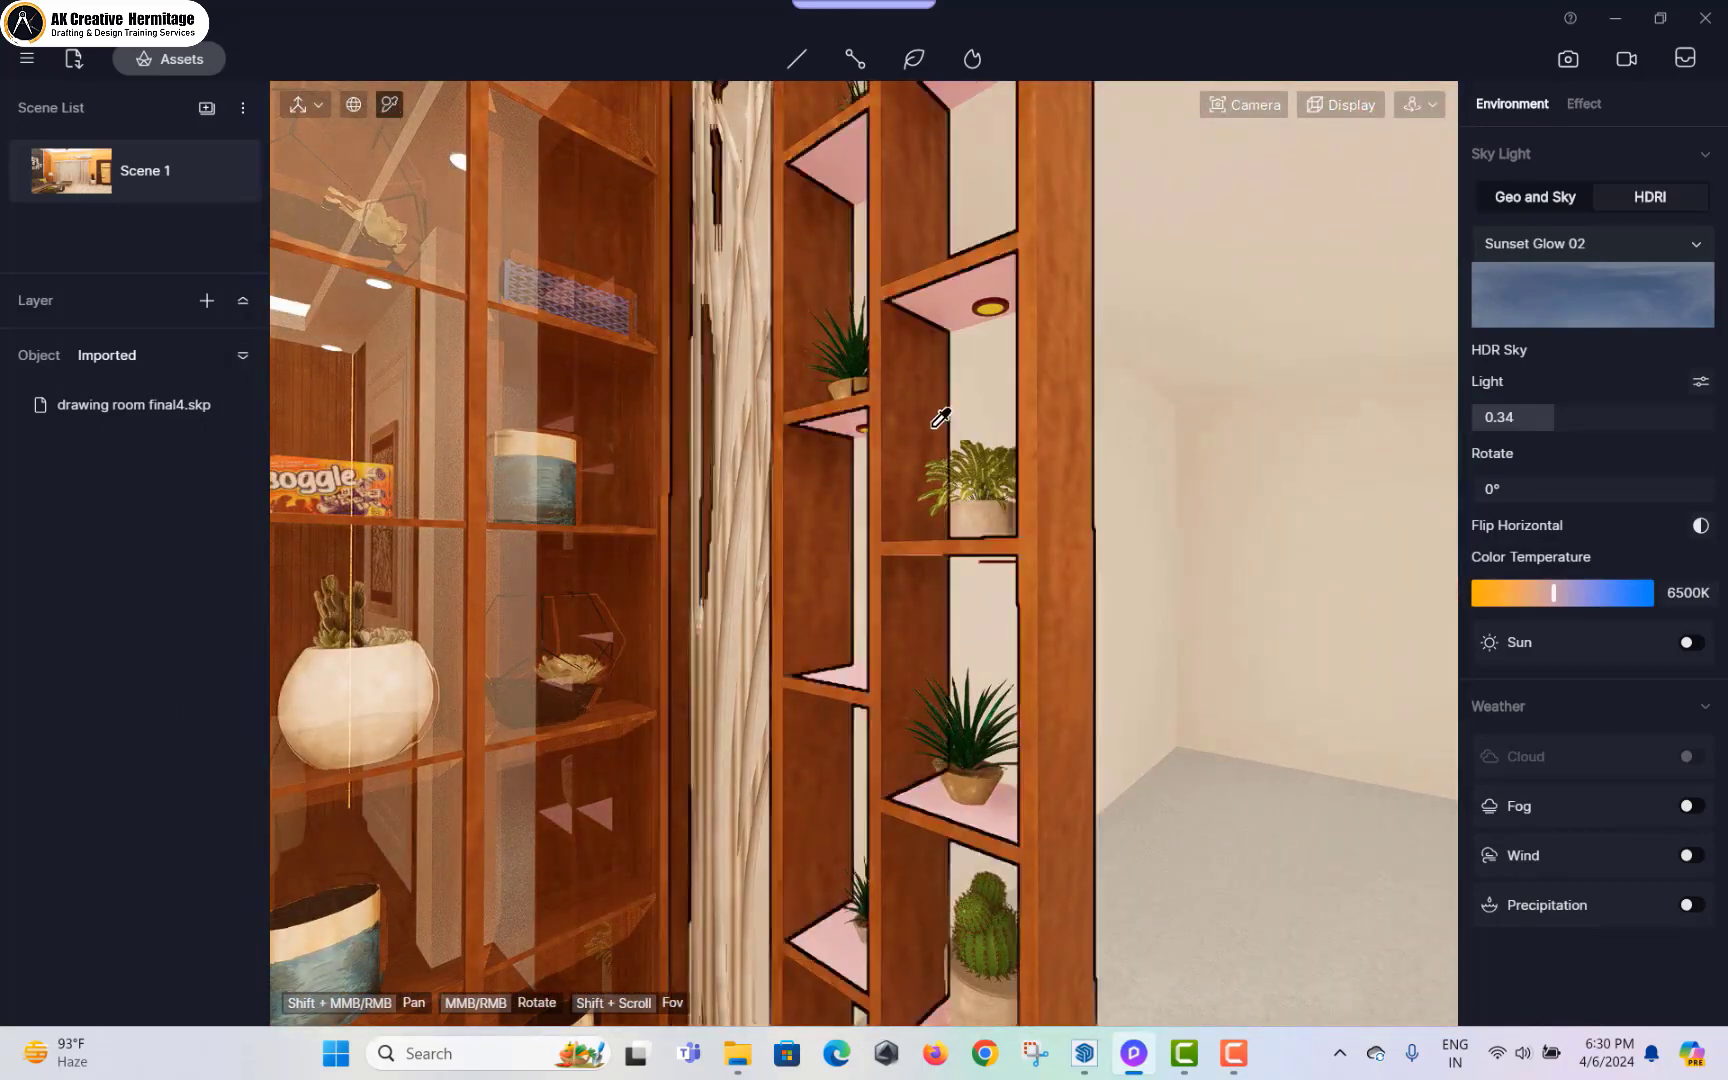
scroll(886, 370, "up", 6)
left_click(880, 377)
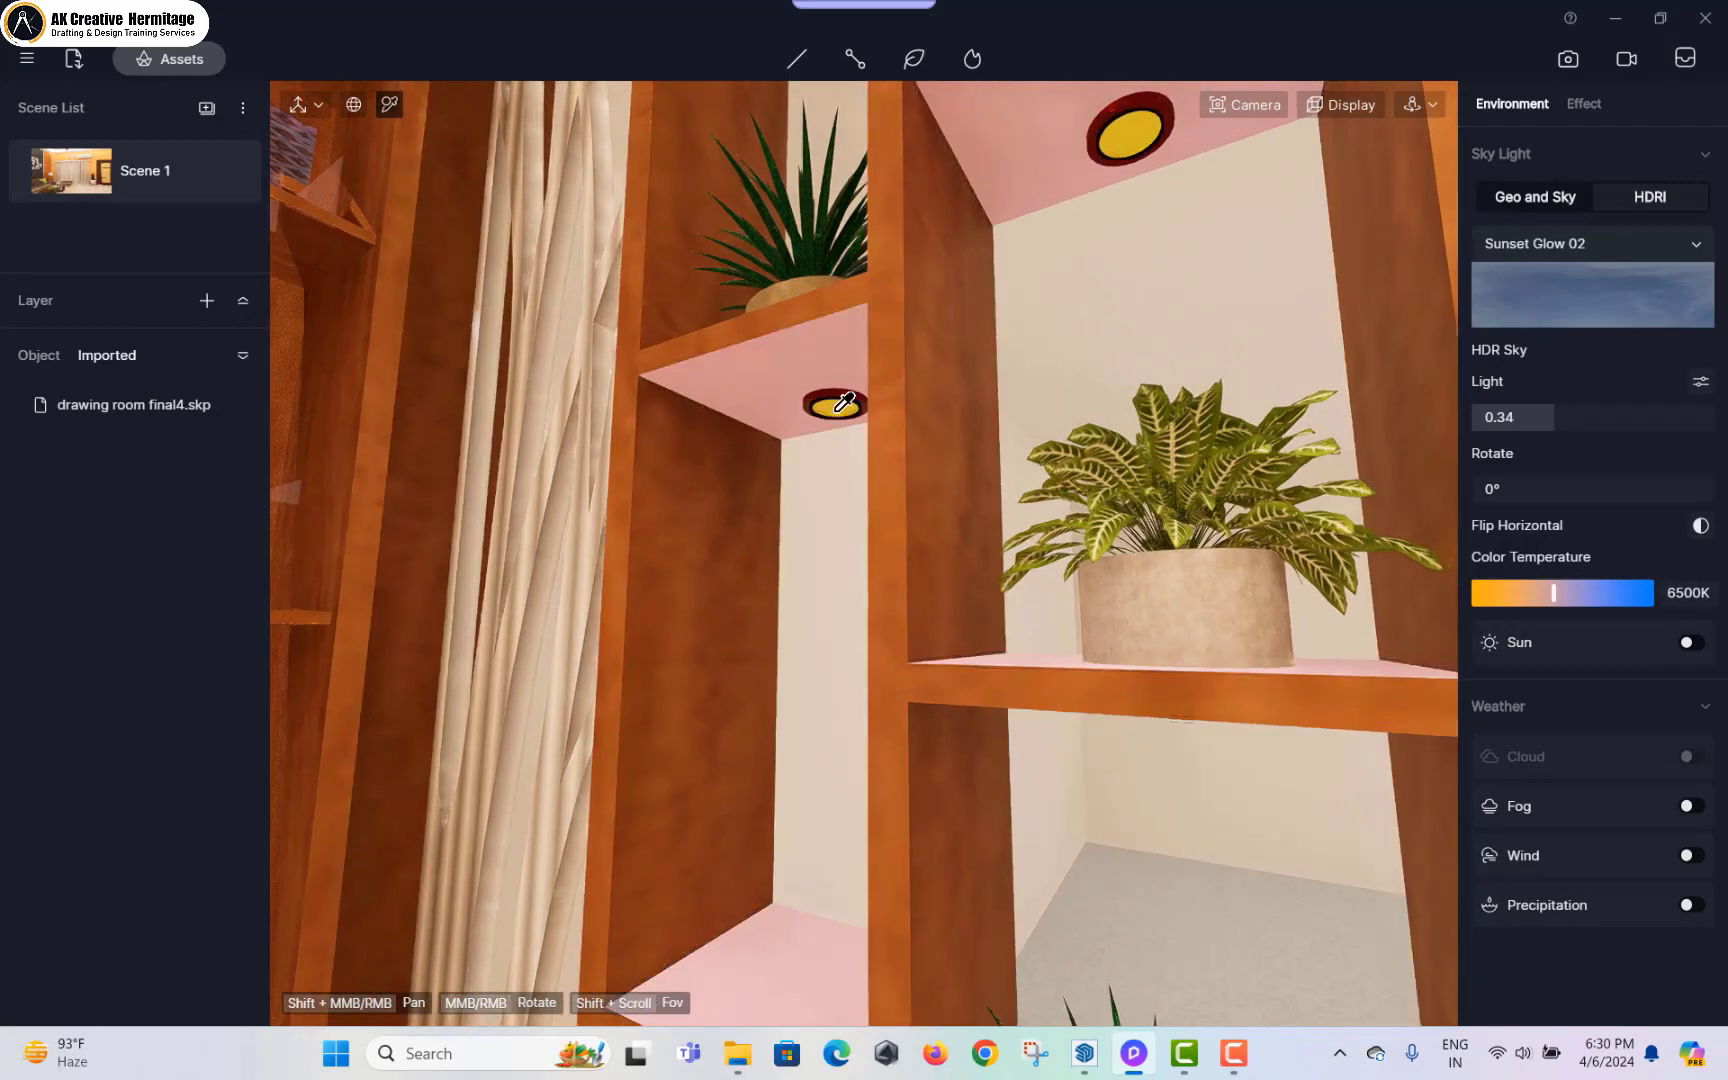
scroll(1680, 842, "down", 3)
left_click(1690, 786)
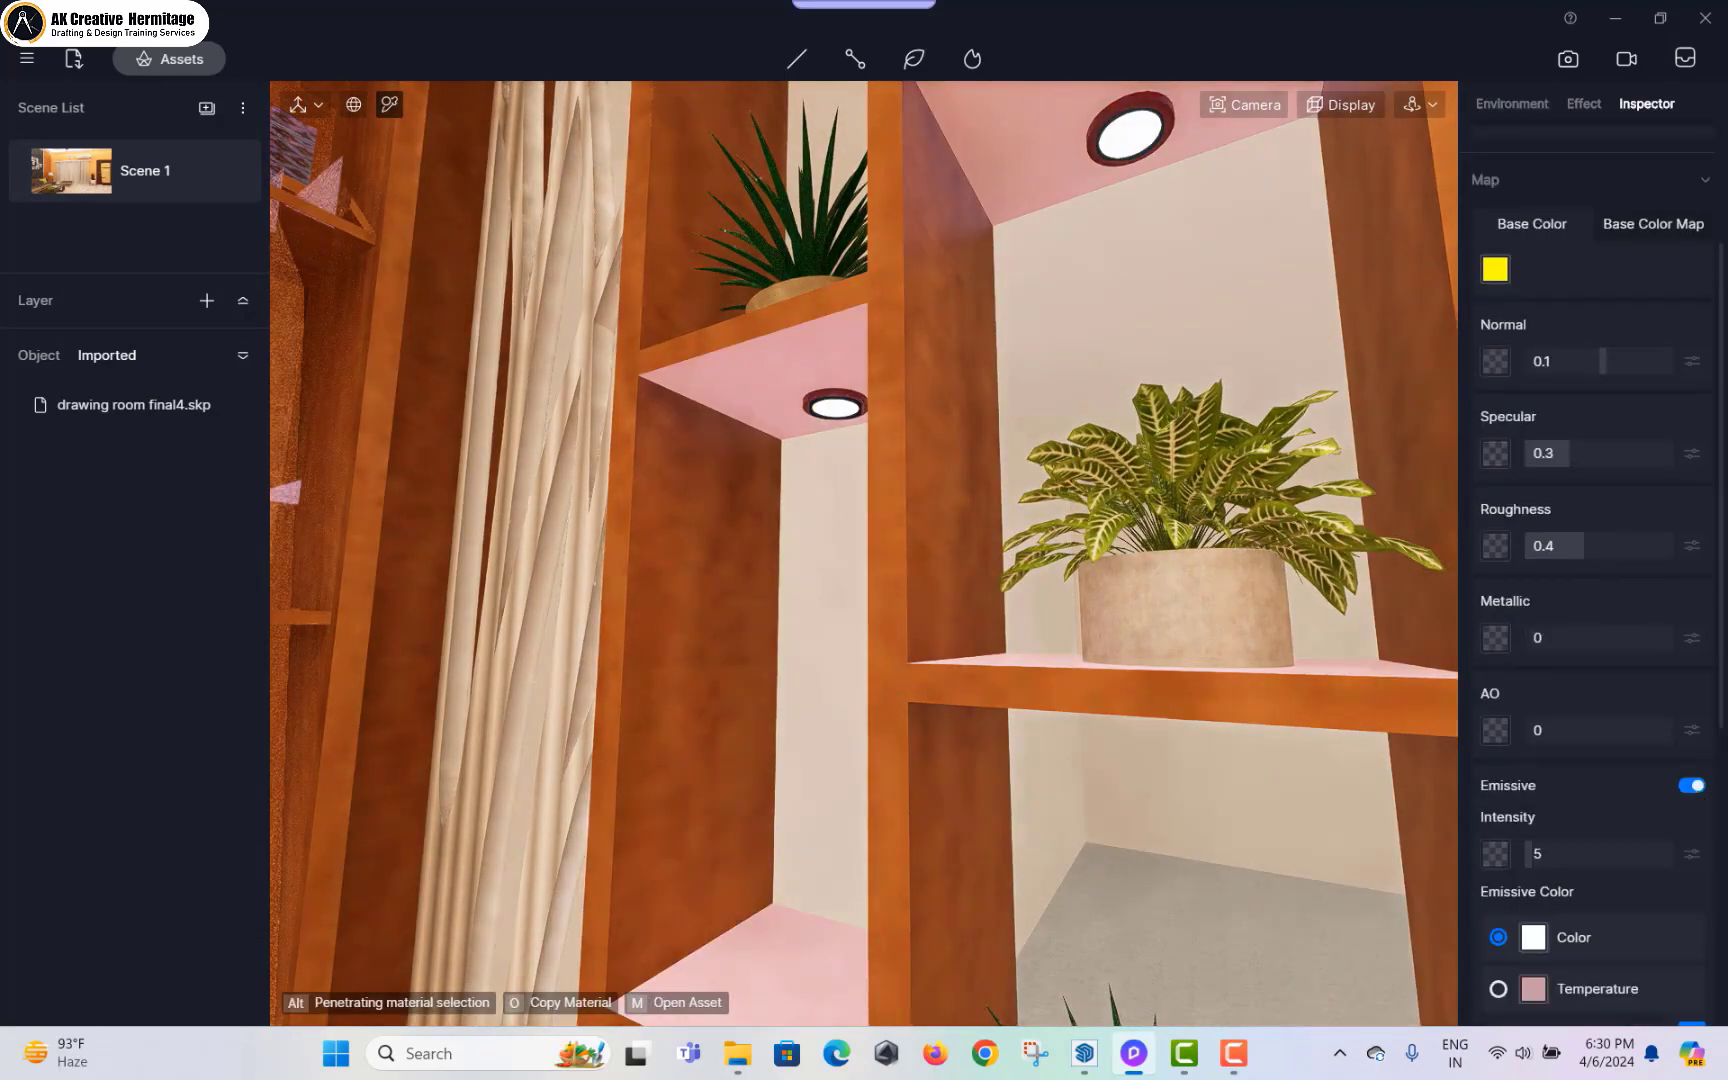
scroll(1060, 500, "down", 6)
key("Escape")
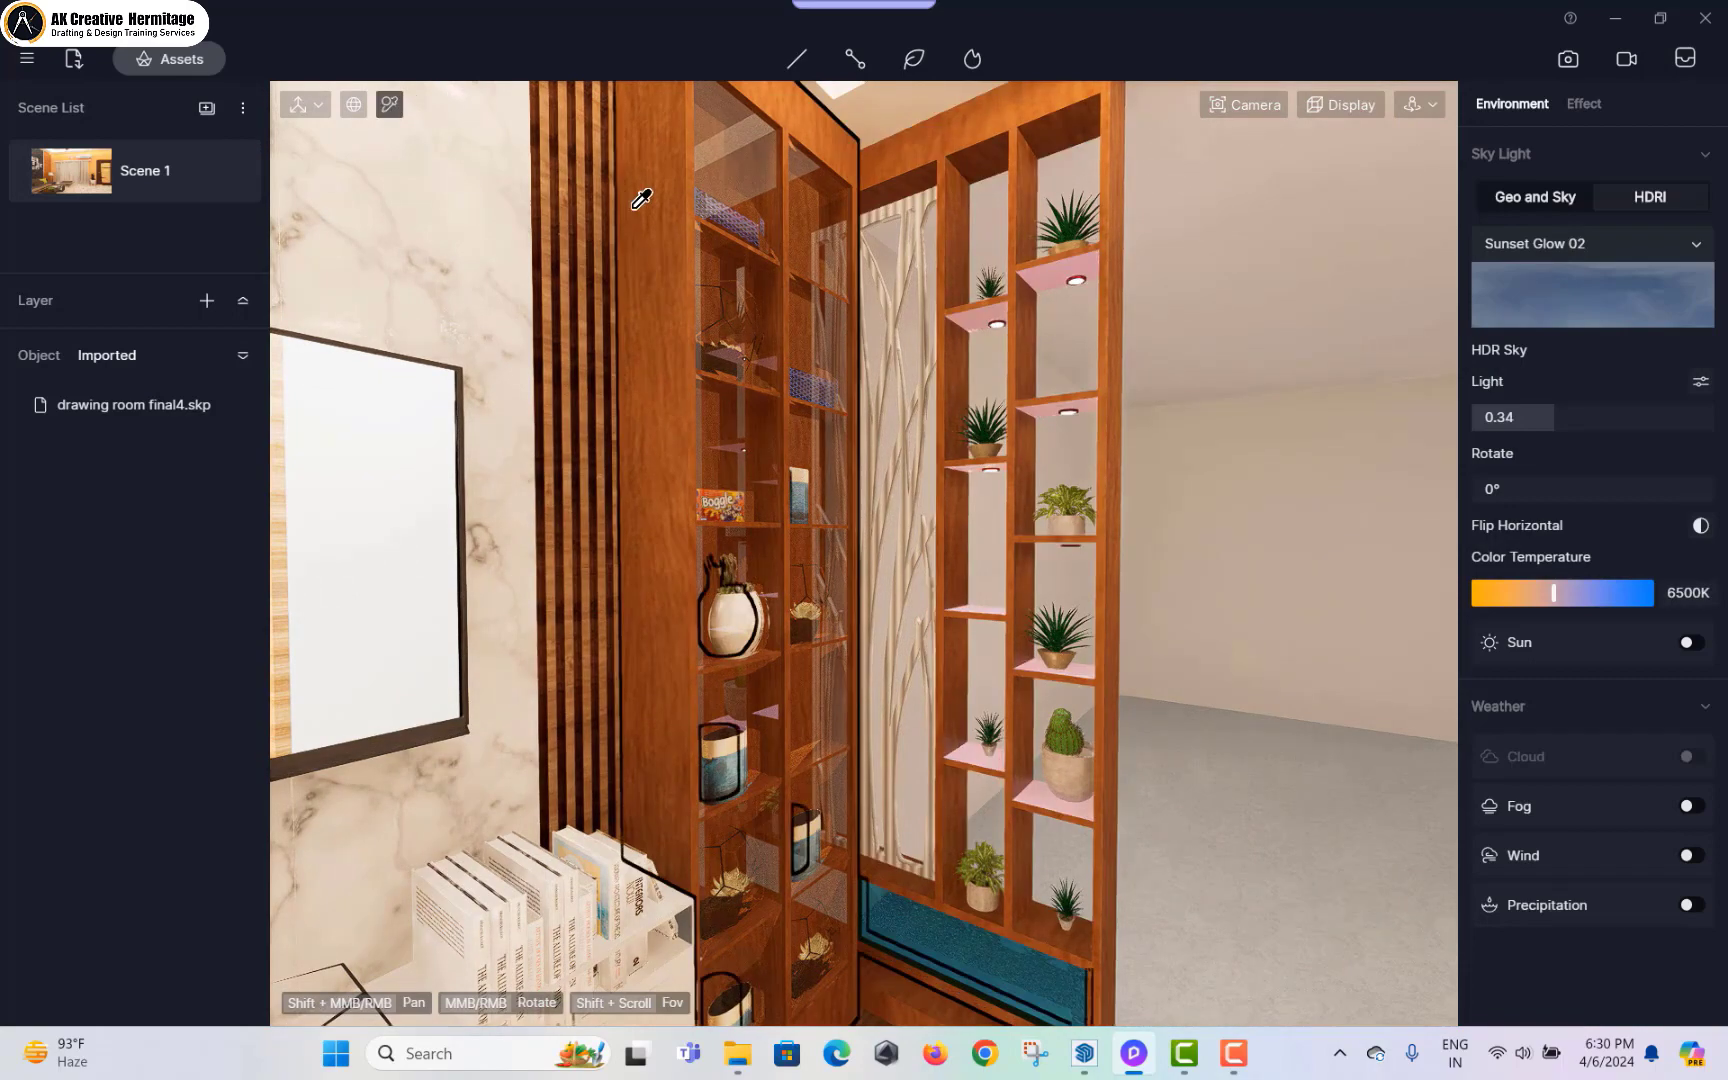
Step: Copy the Wood Veneer 01 material from the partition frame onto the pink surfaces of the open shelves
left_click(1041, 110)
scroll(1515, 240, "up", 3)
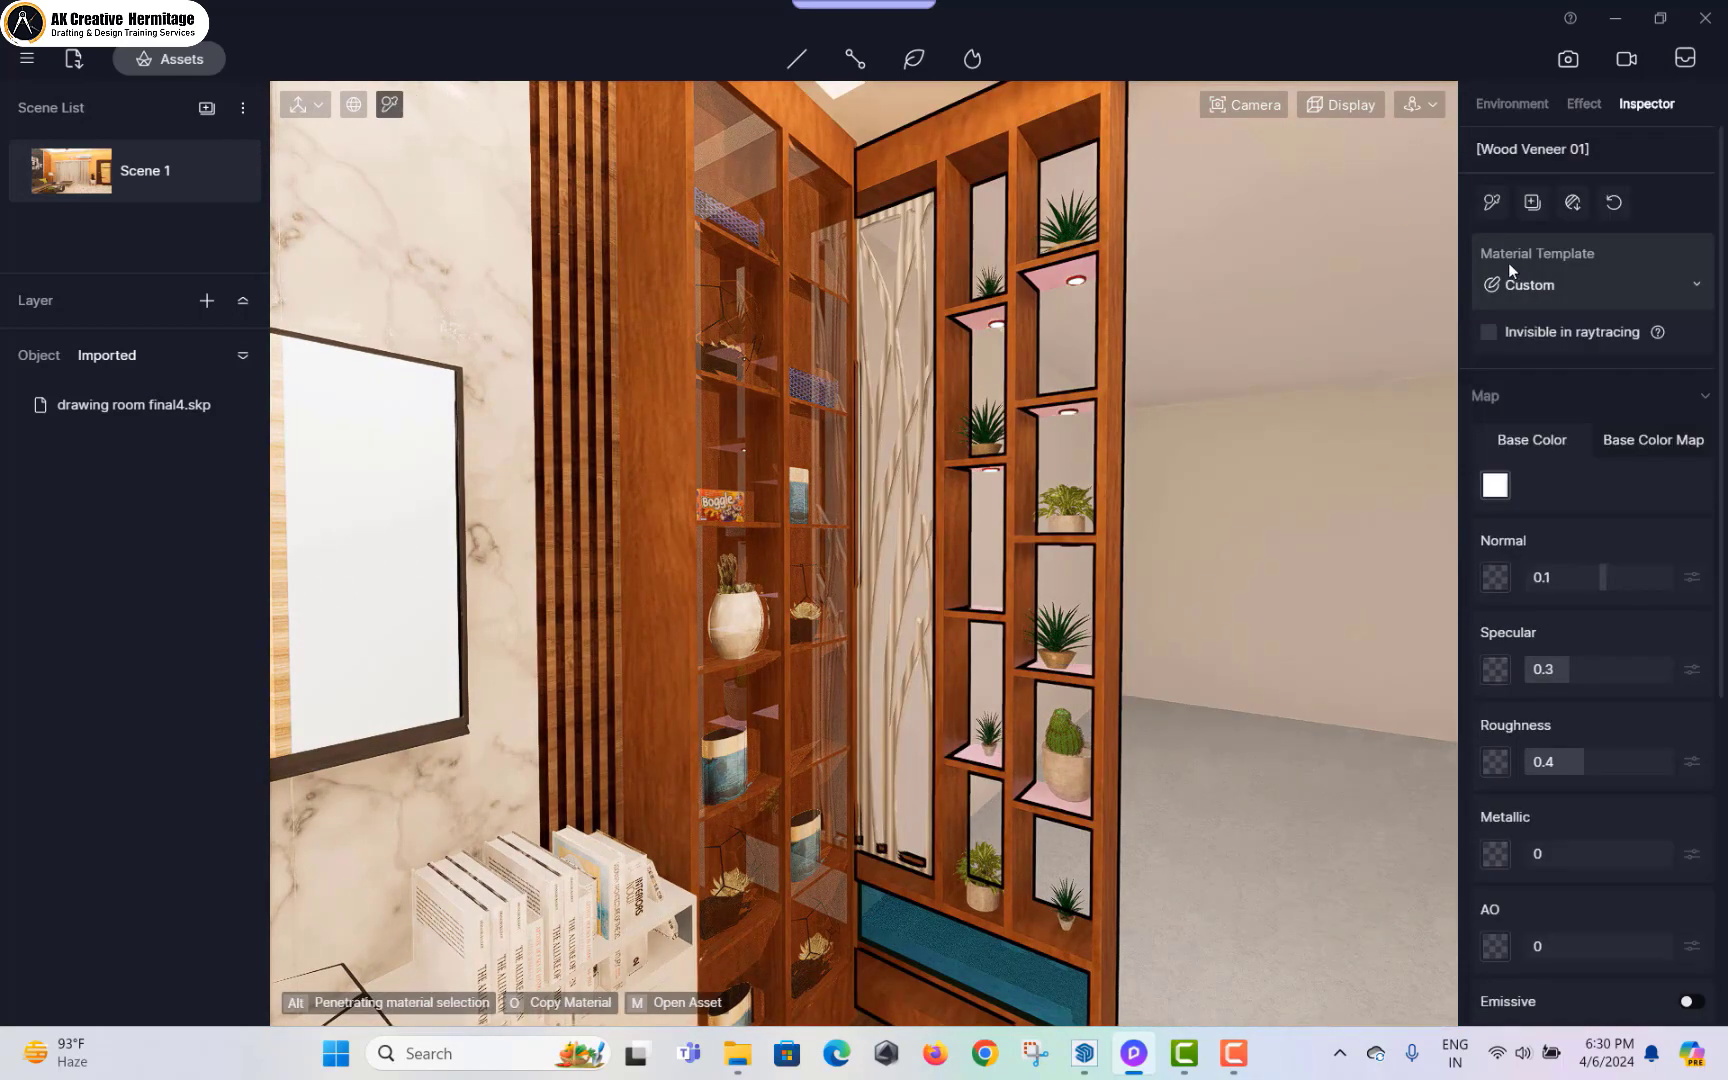
left_click(1489, 203)
left_click(1066, 274)
key("Escape")
Step: Copy the Carrera Marble material from the TV wall onto the door's four inset panels
right_click_drag(1257, 390, 407, 283)
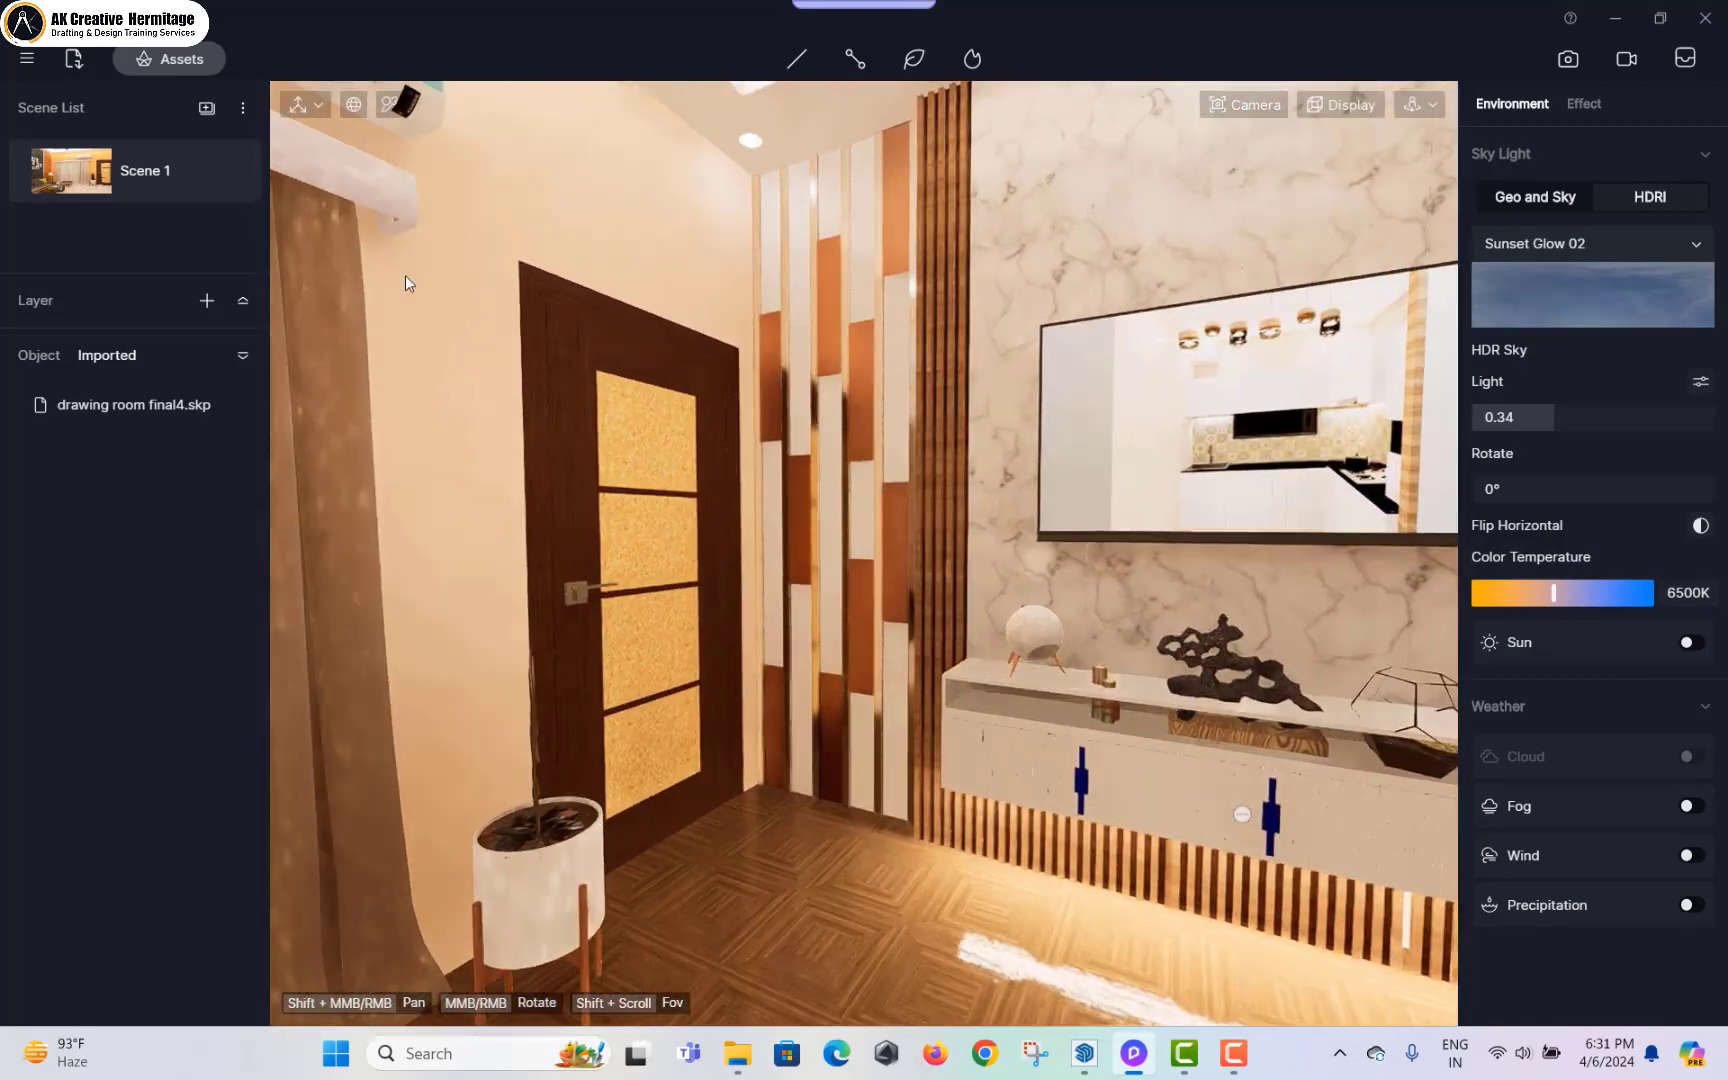
left_click(1004, 256)
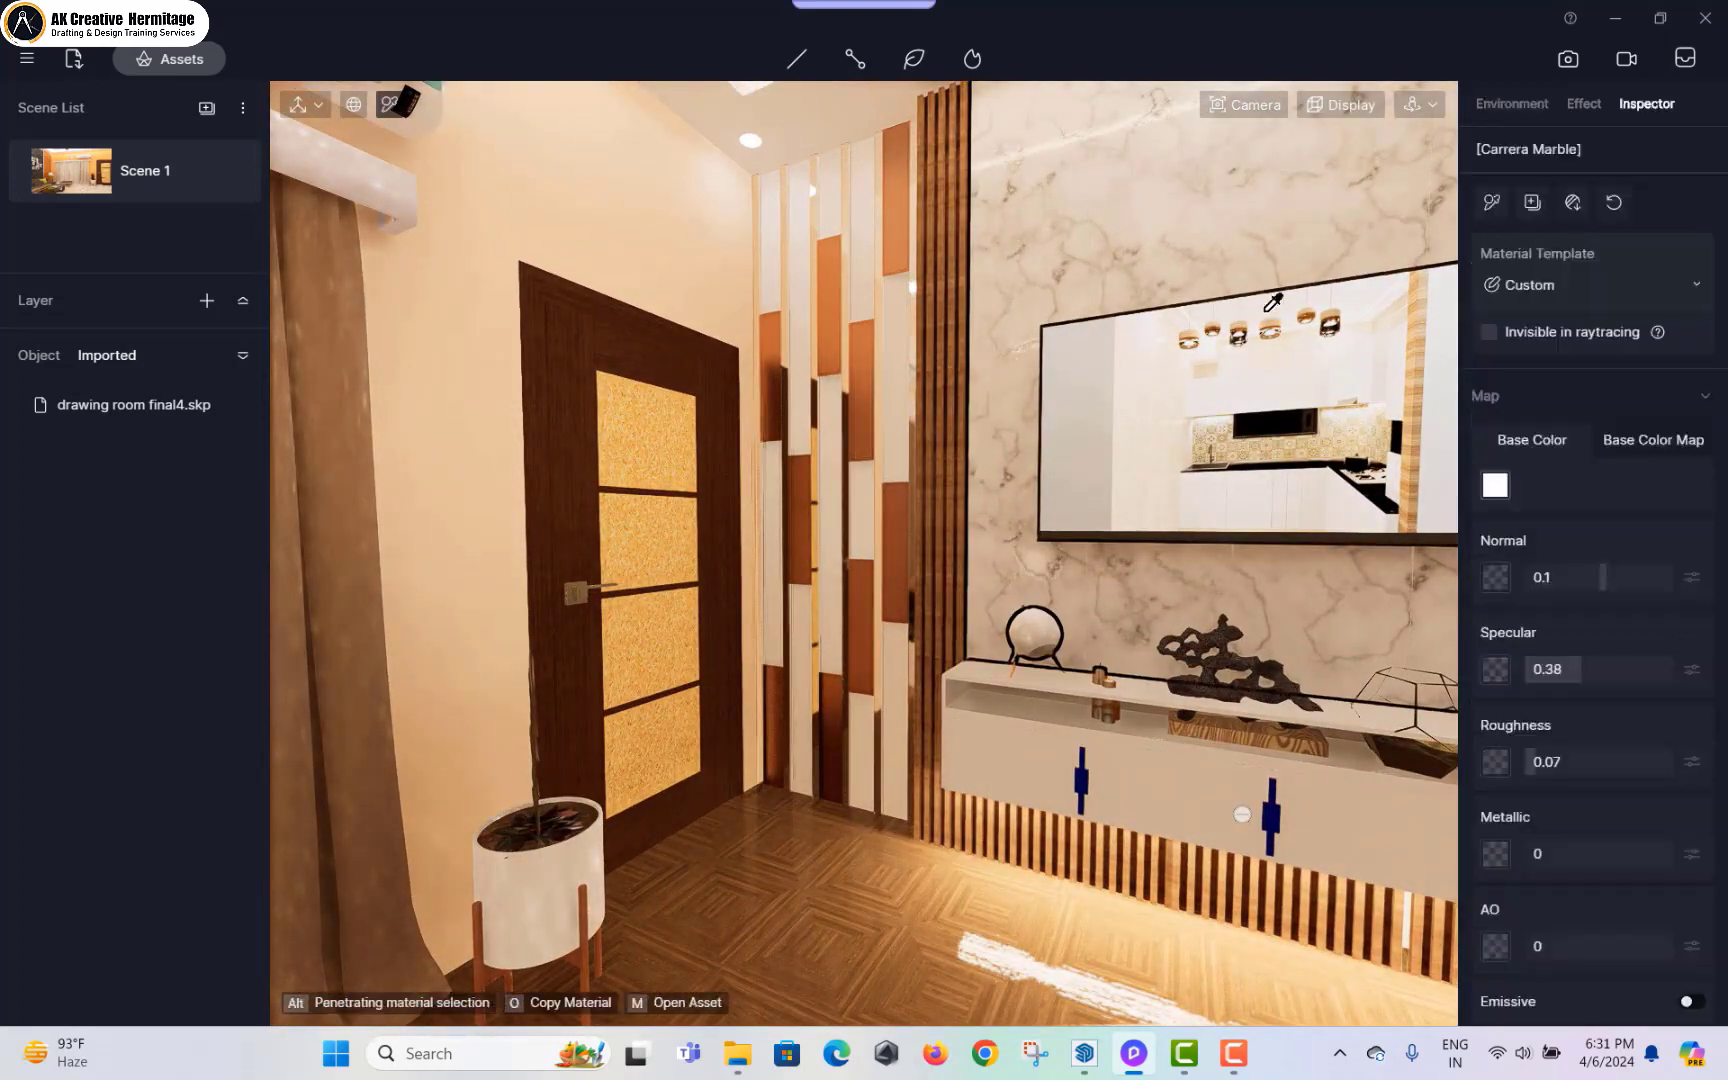
key("o")
left_click(625, 408)
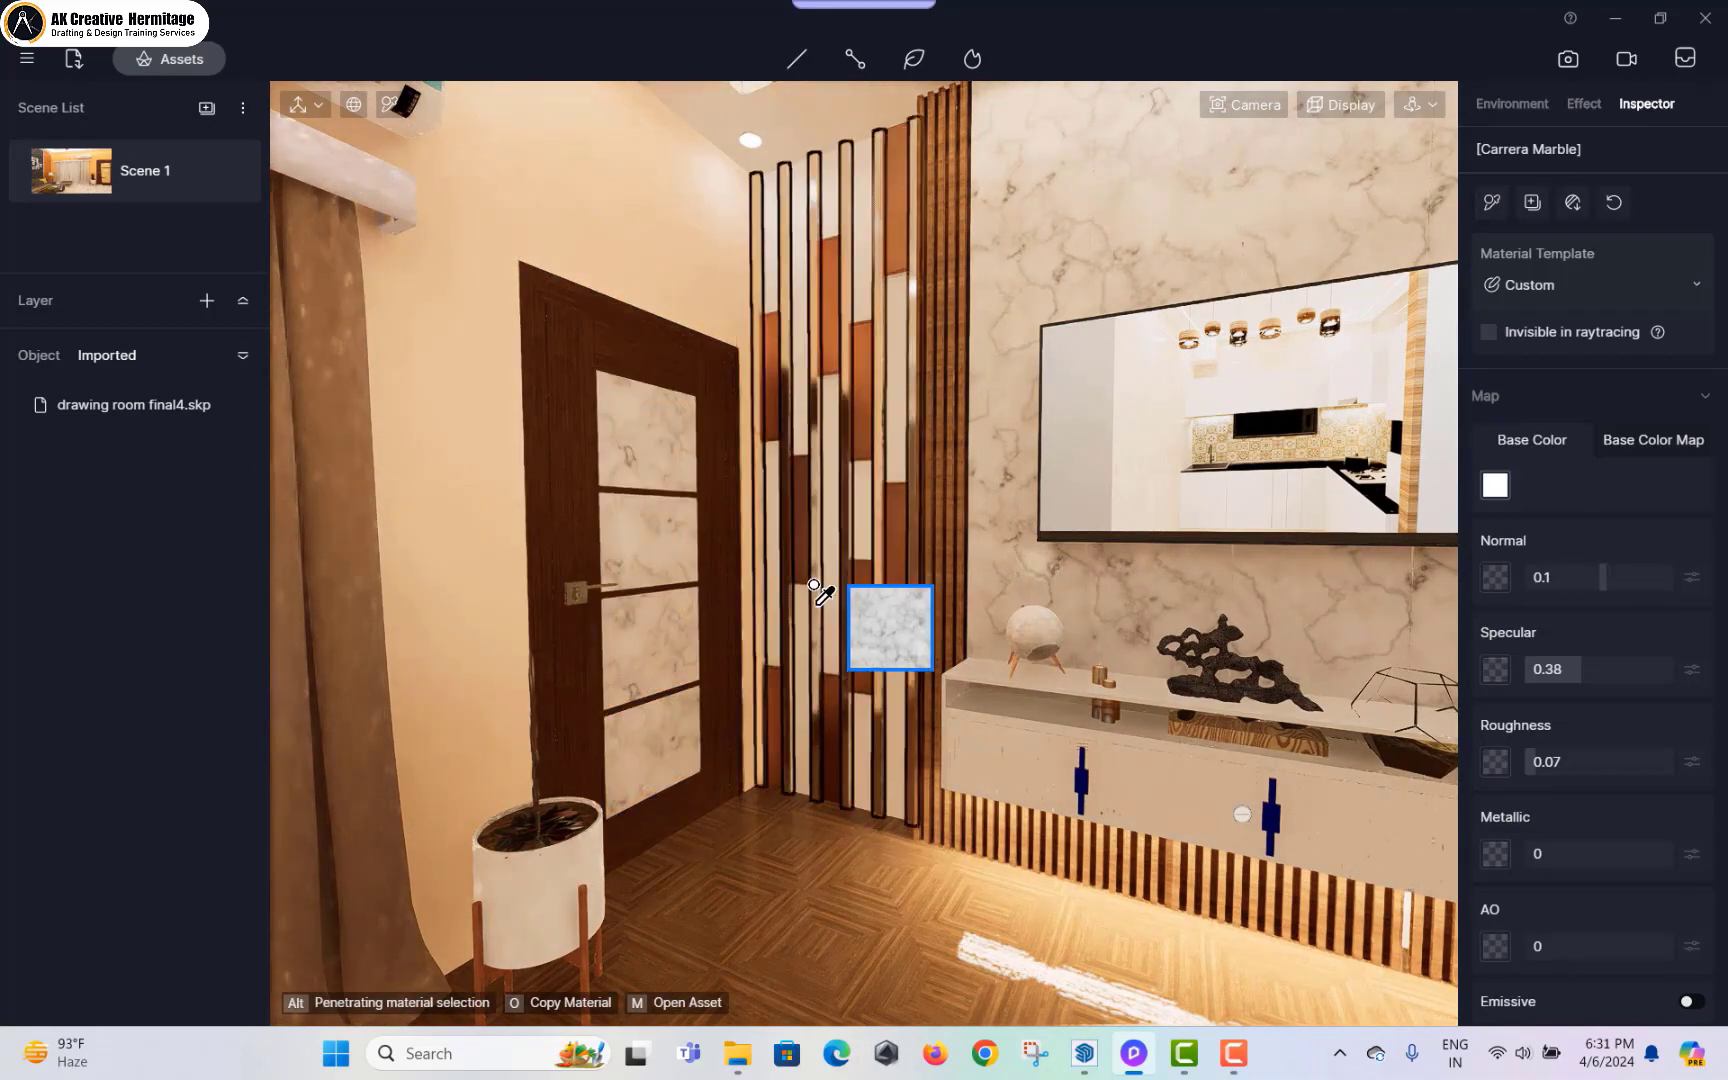
right_click_drag(818, 588, 946, 495)
key("Escape")
key("Escape")
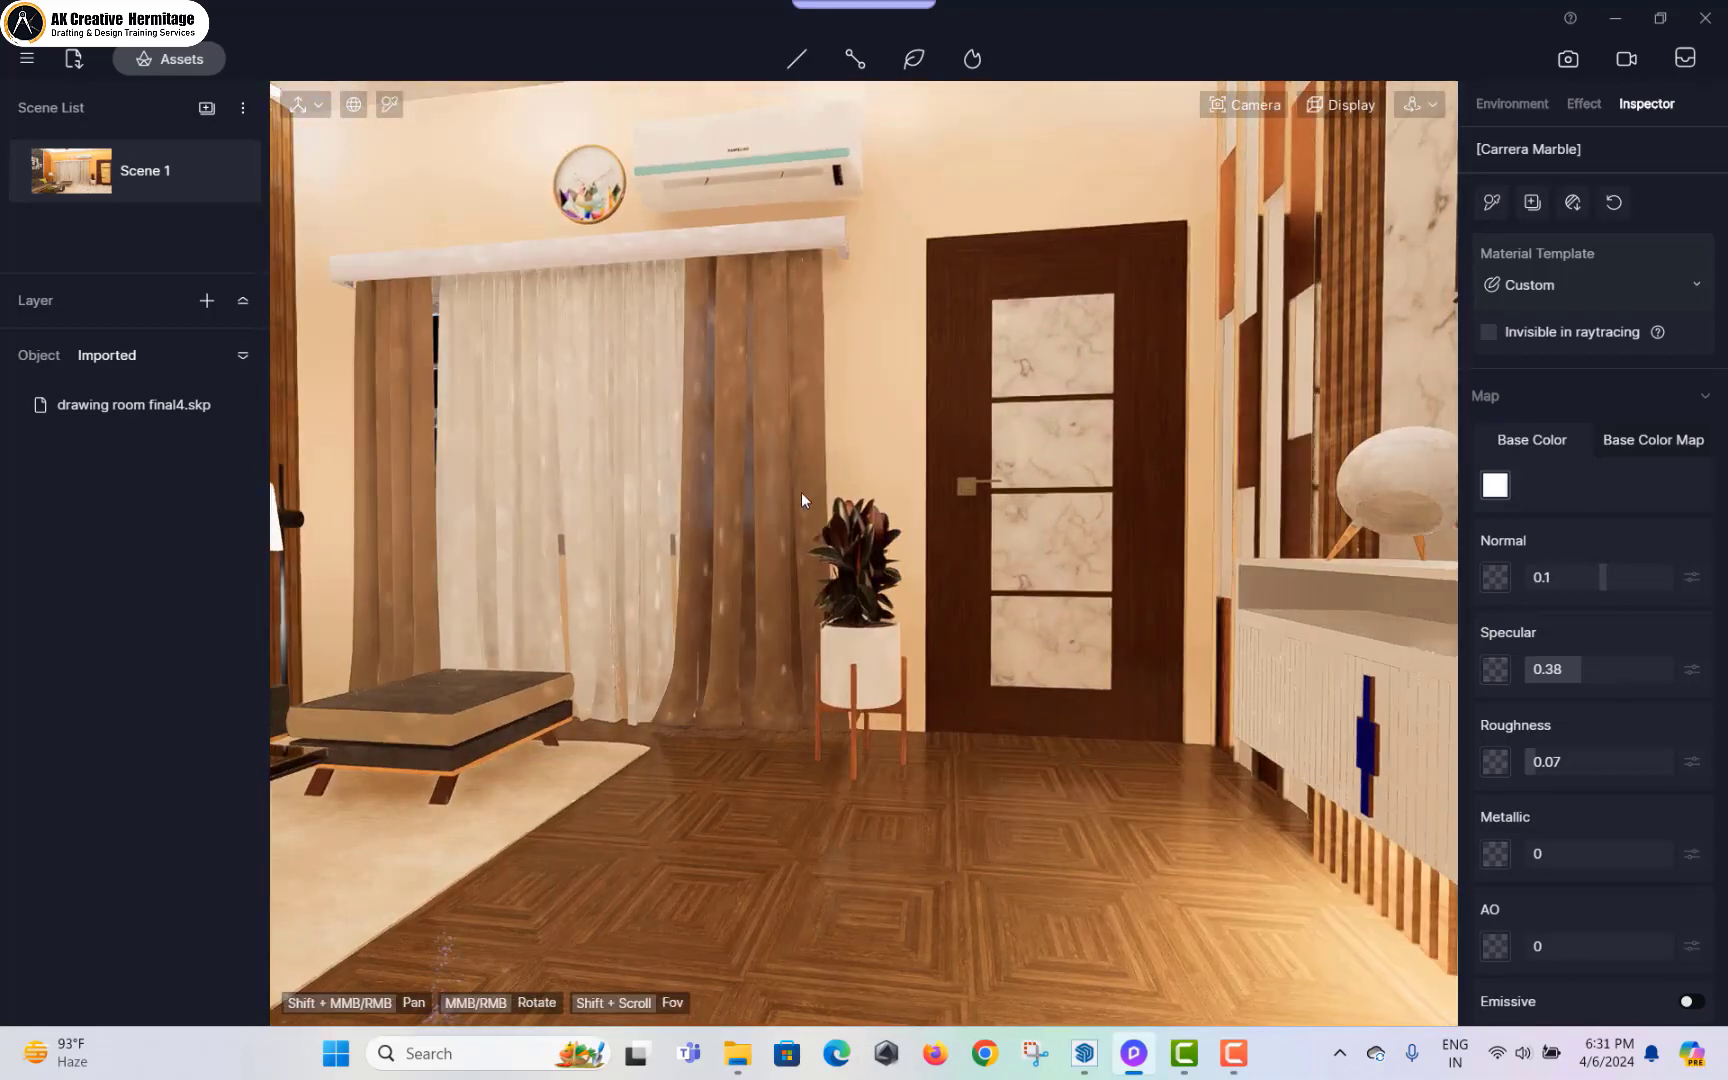
Step: Choose the Dynamic fish tank from the online model assets for placement and close the asset library
scroll(944, 571, "down", 5)
scroll(941, 591, "up", 3)
scroll(941, 591, "down", 5)
middle_click_drag(705, 588, 909, 606, "shift")
scroll(931, 612, "up", 5)
right_click_drag(931, 611, 885, 625)
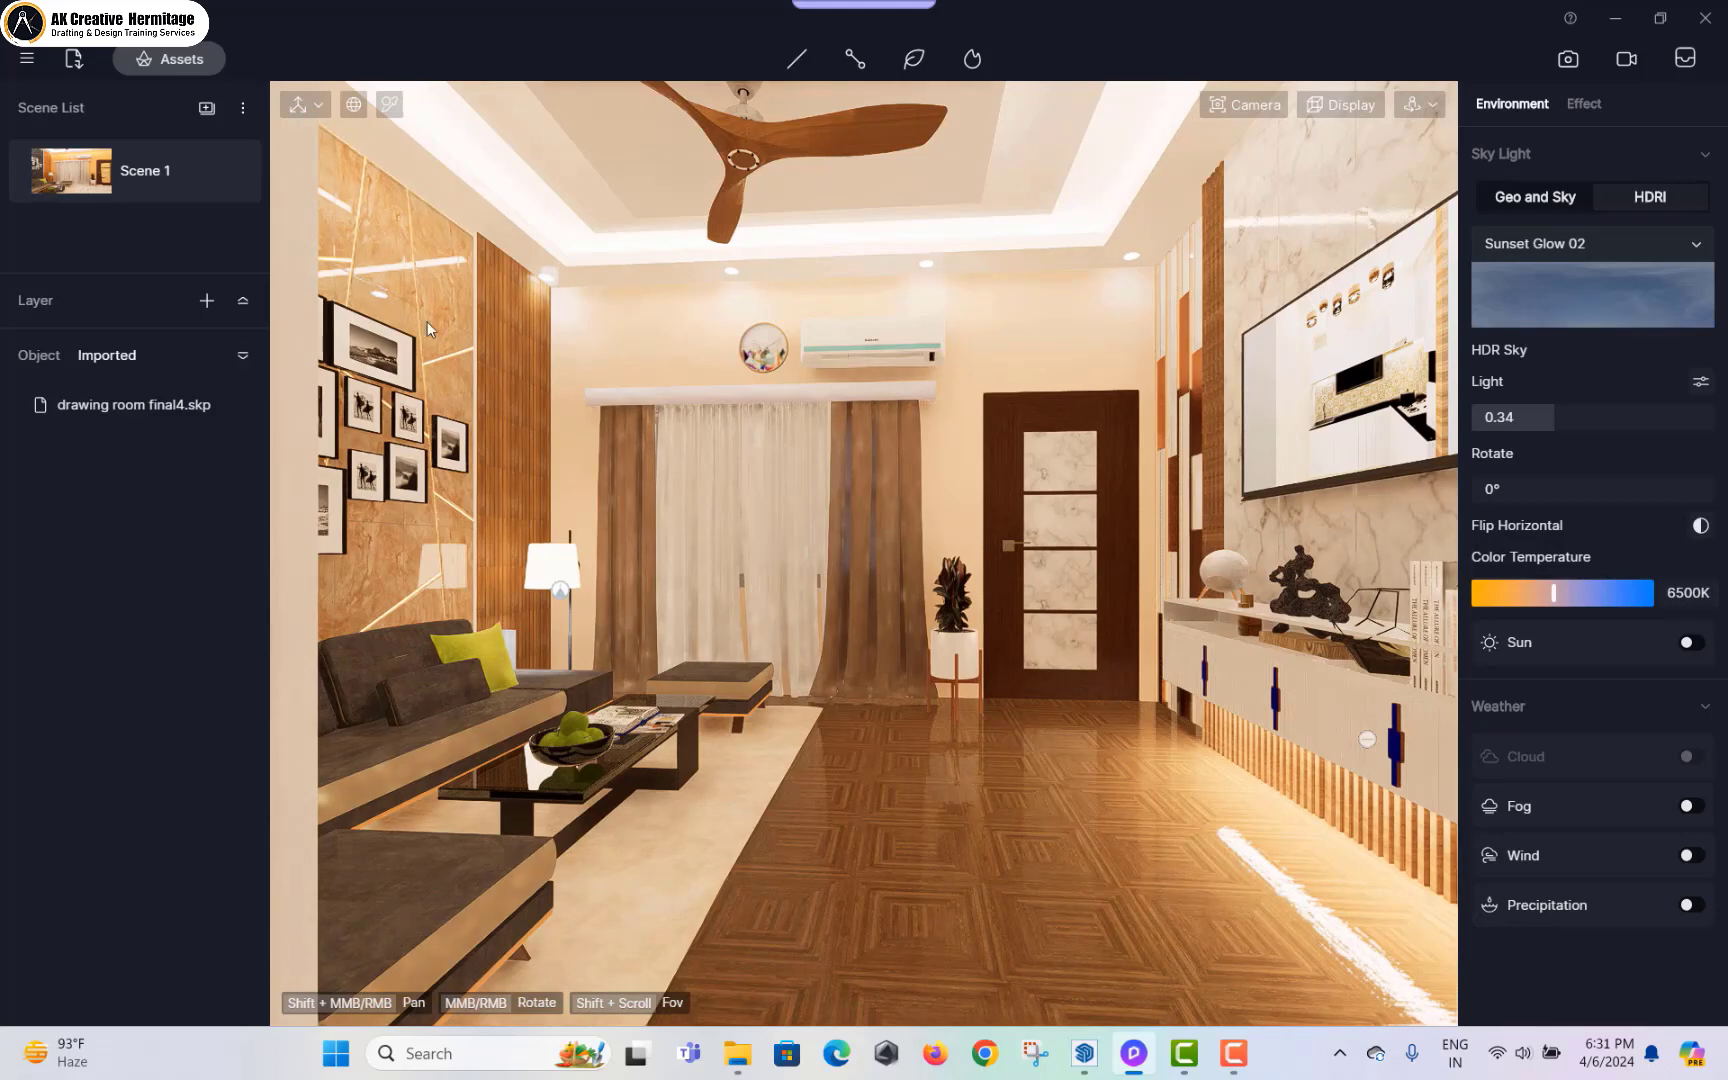
left_click(147, 62)
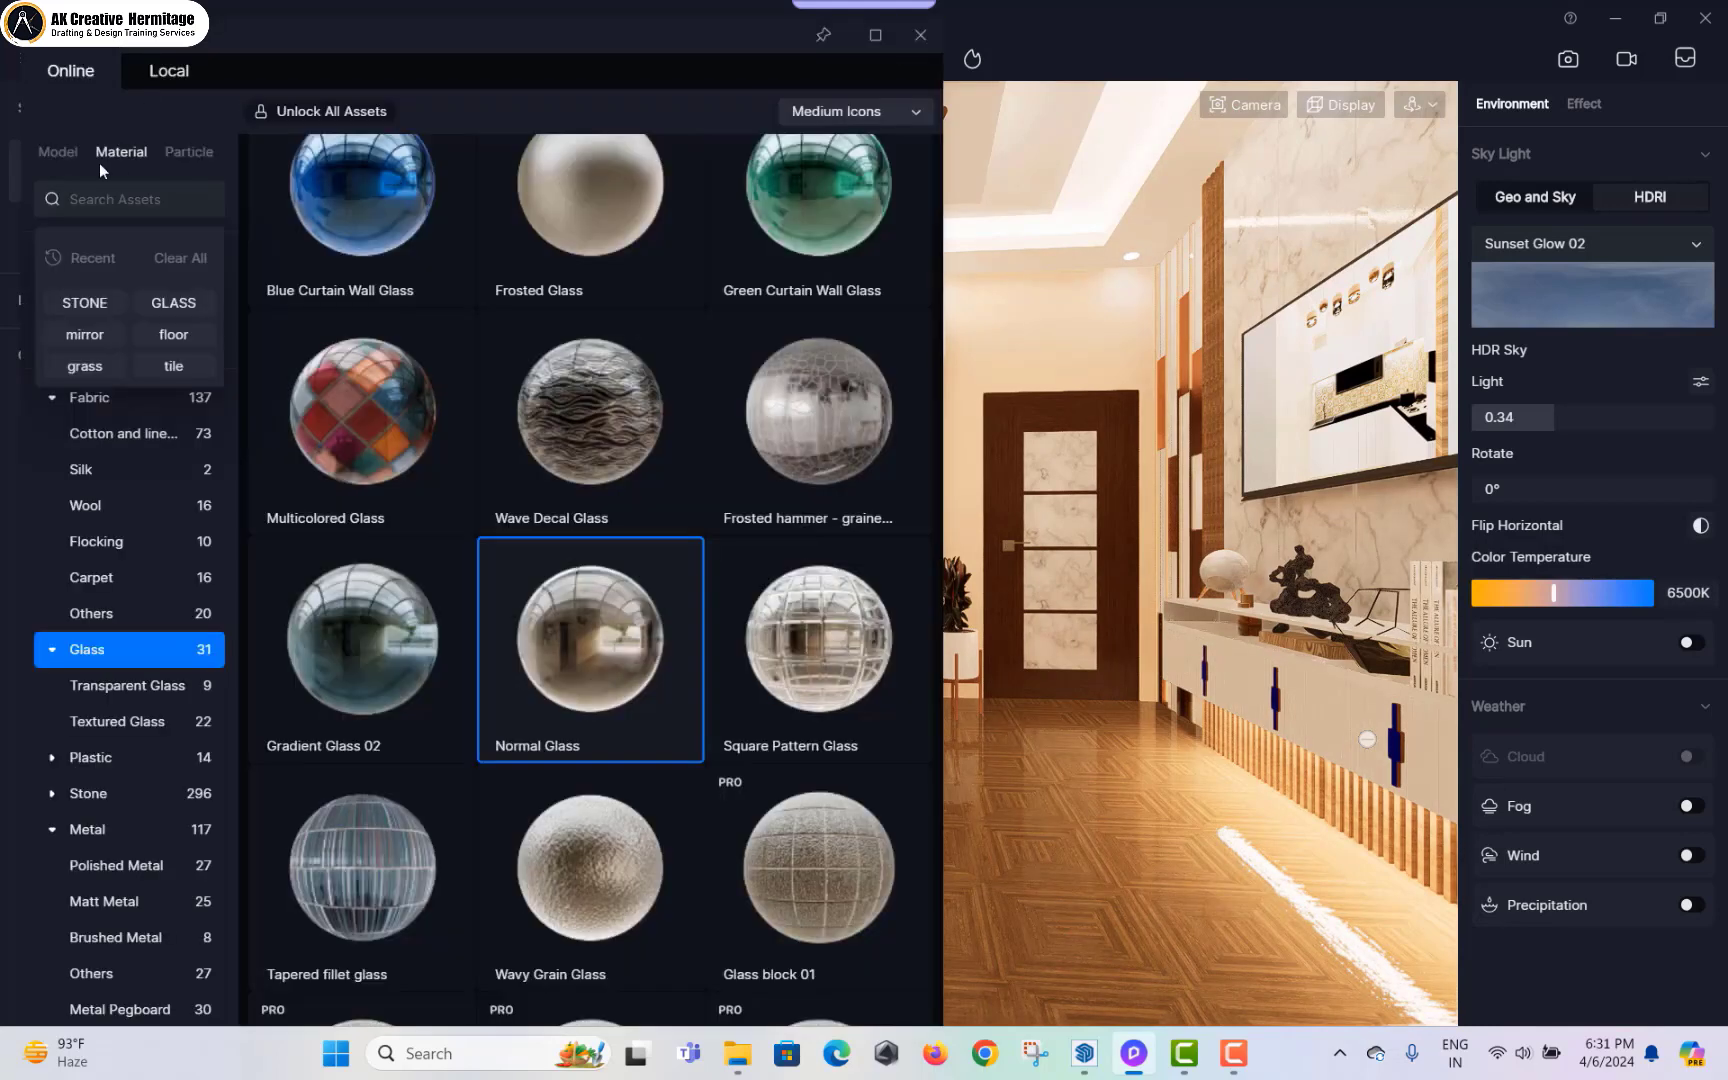
left_click(58, 152)
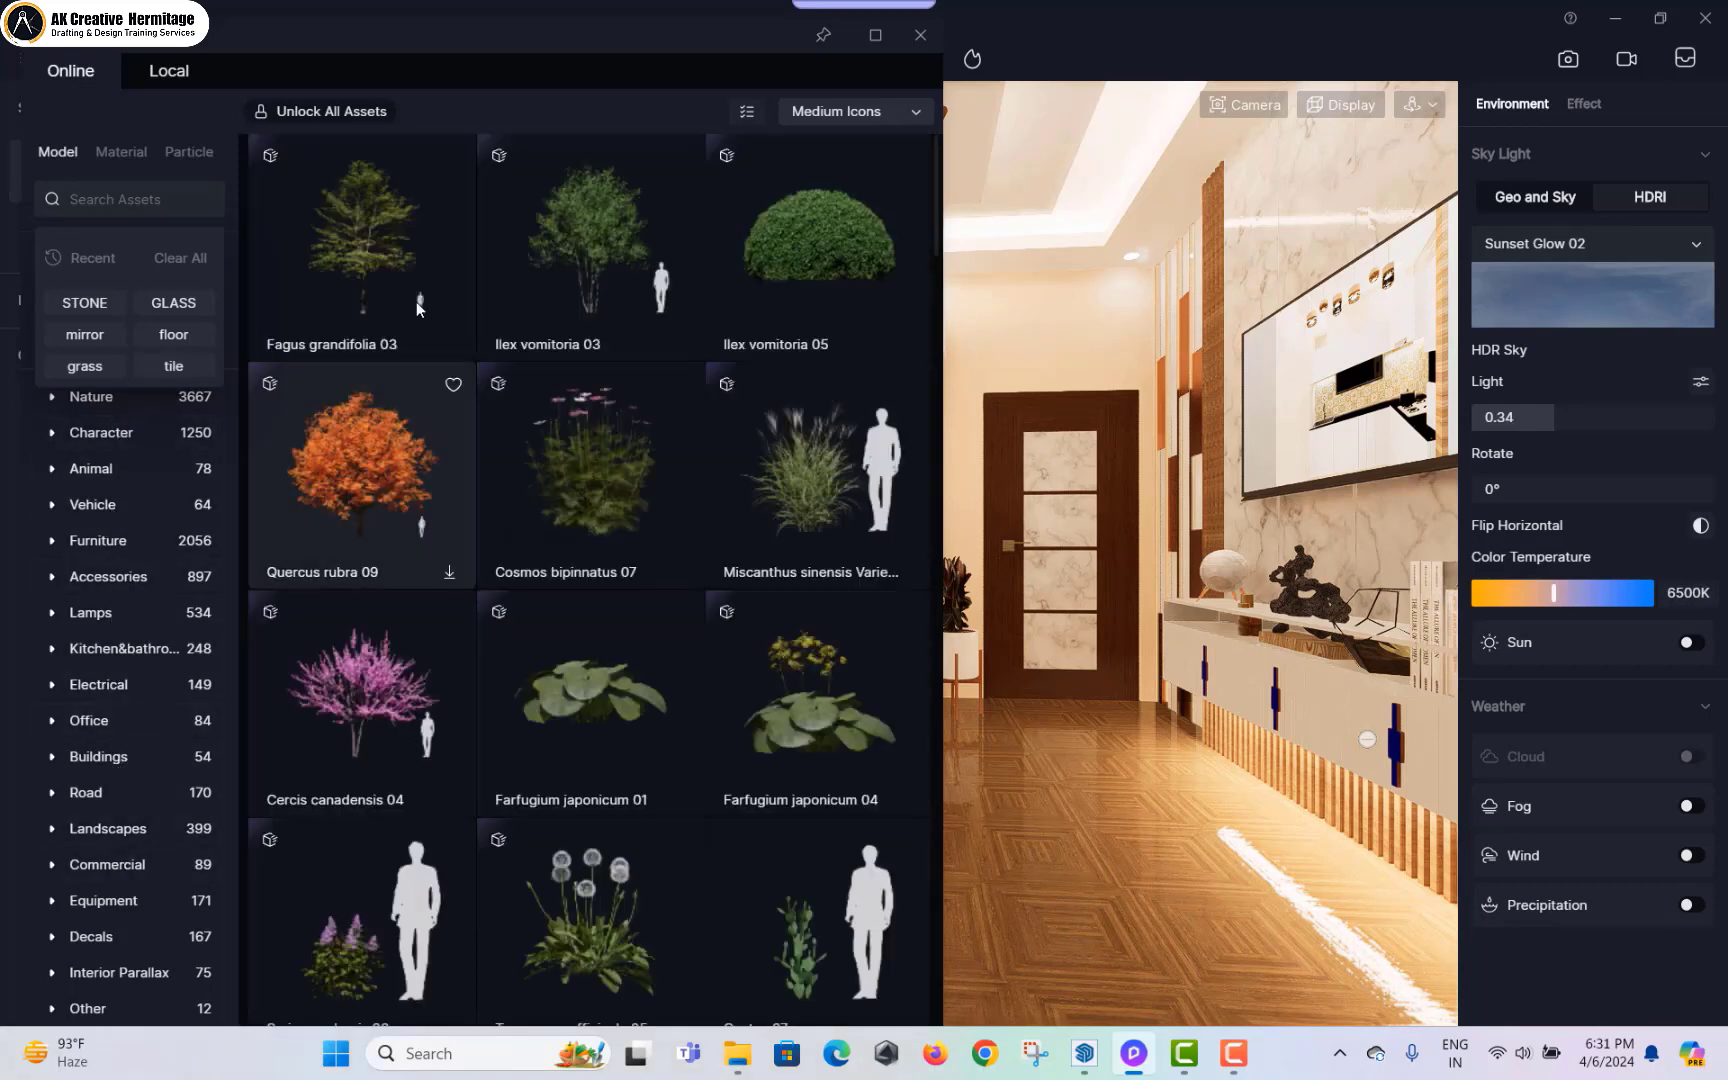
scroll(537, 466, "down", 3)
scroll(574, 556, "down", 14)
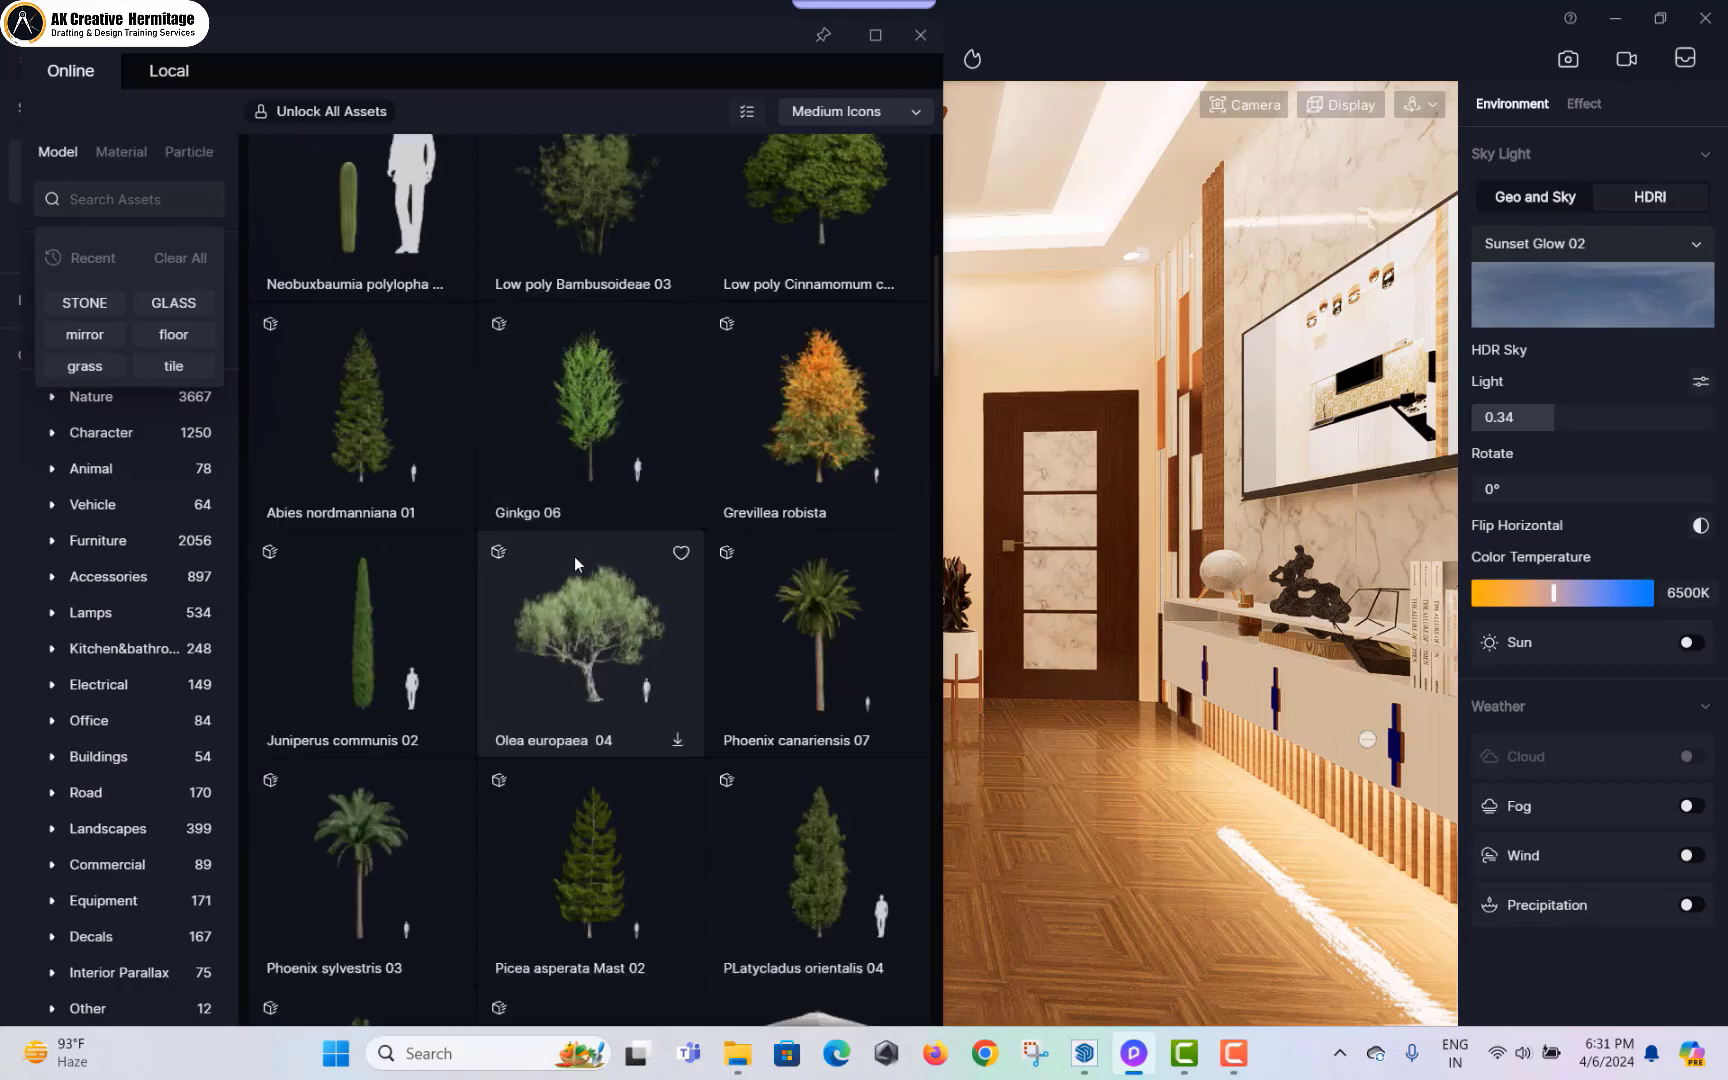
scroll(583, 575, "down", 9)
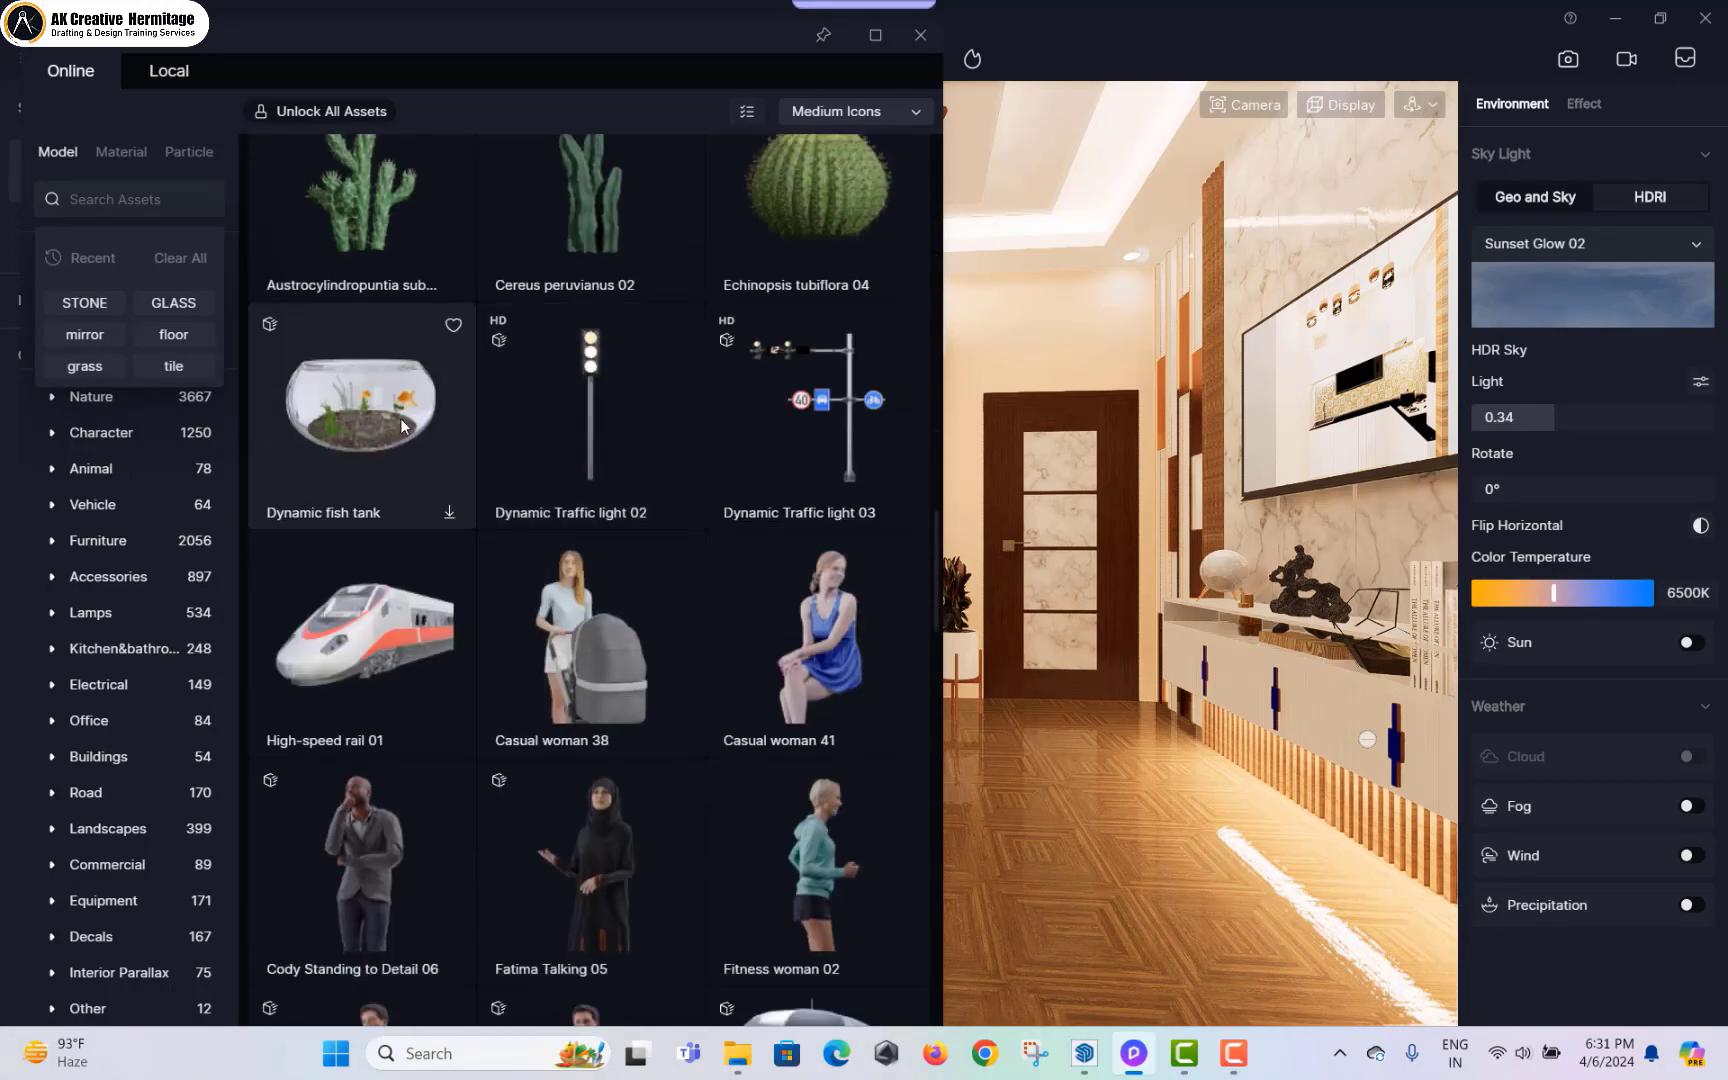
left_click(400, 418)
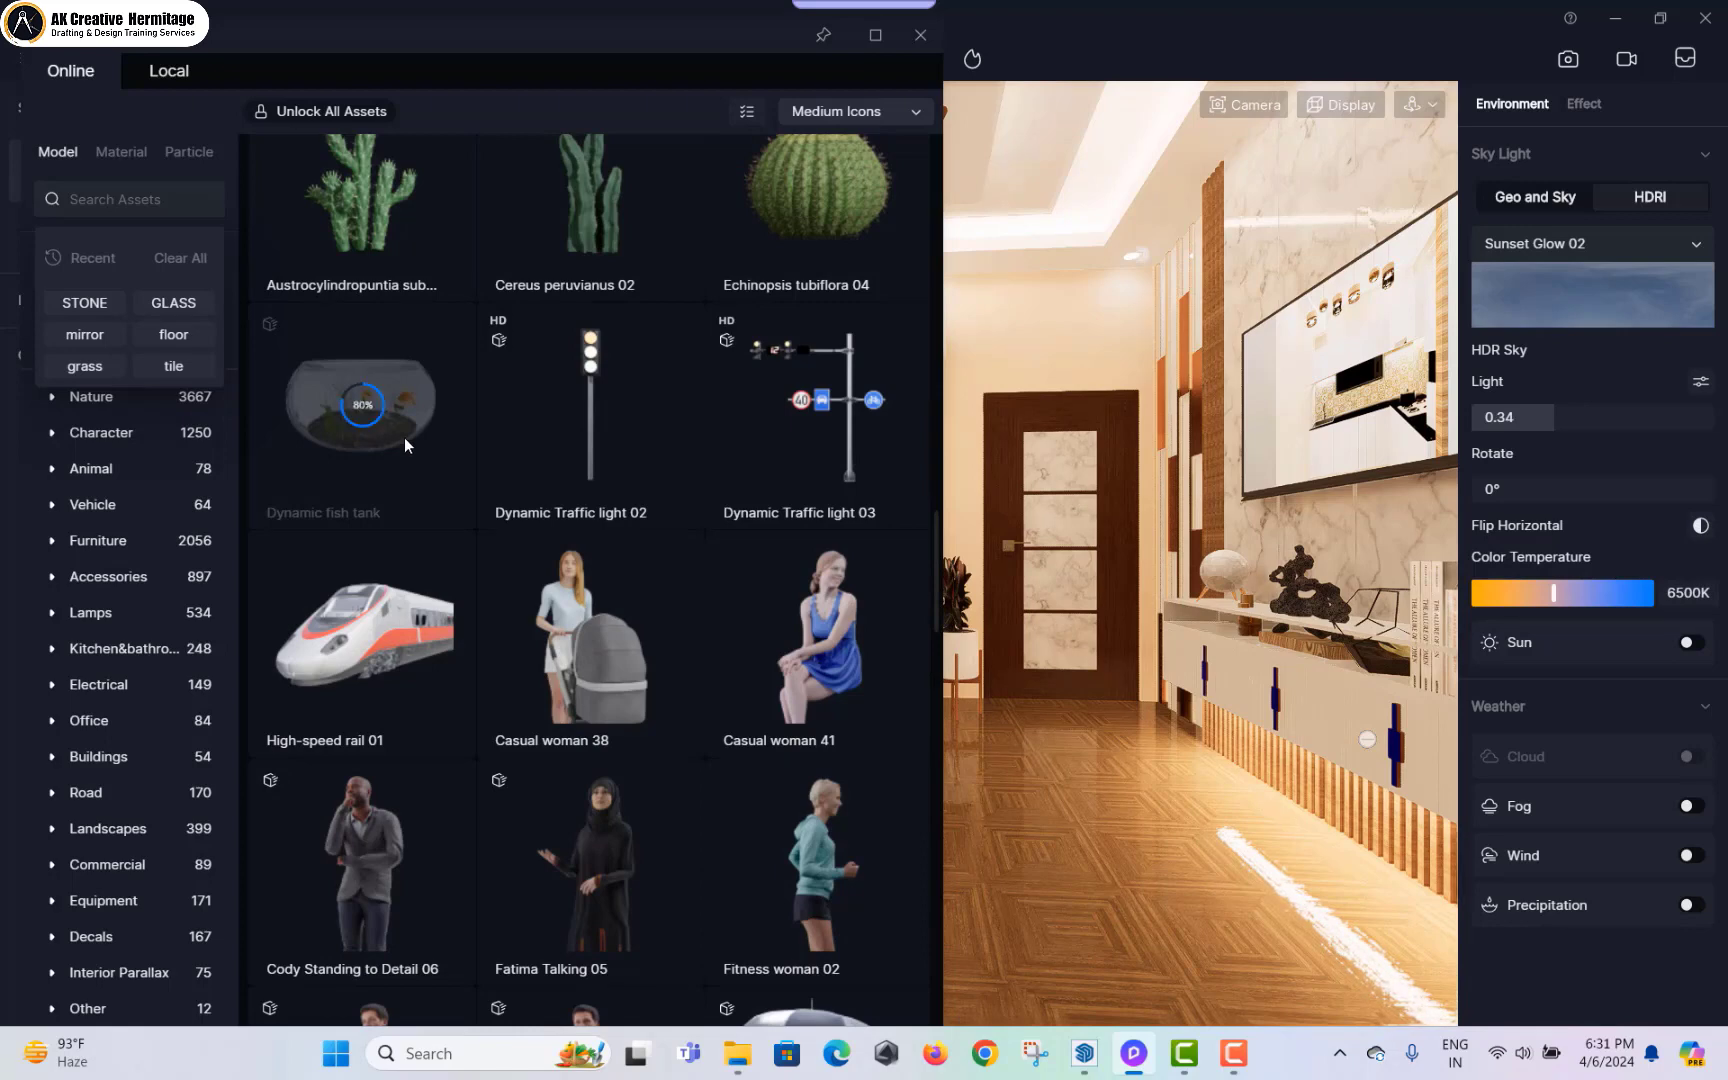
left_click(921, 35)
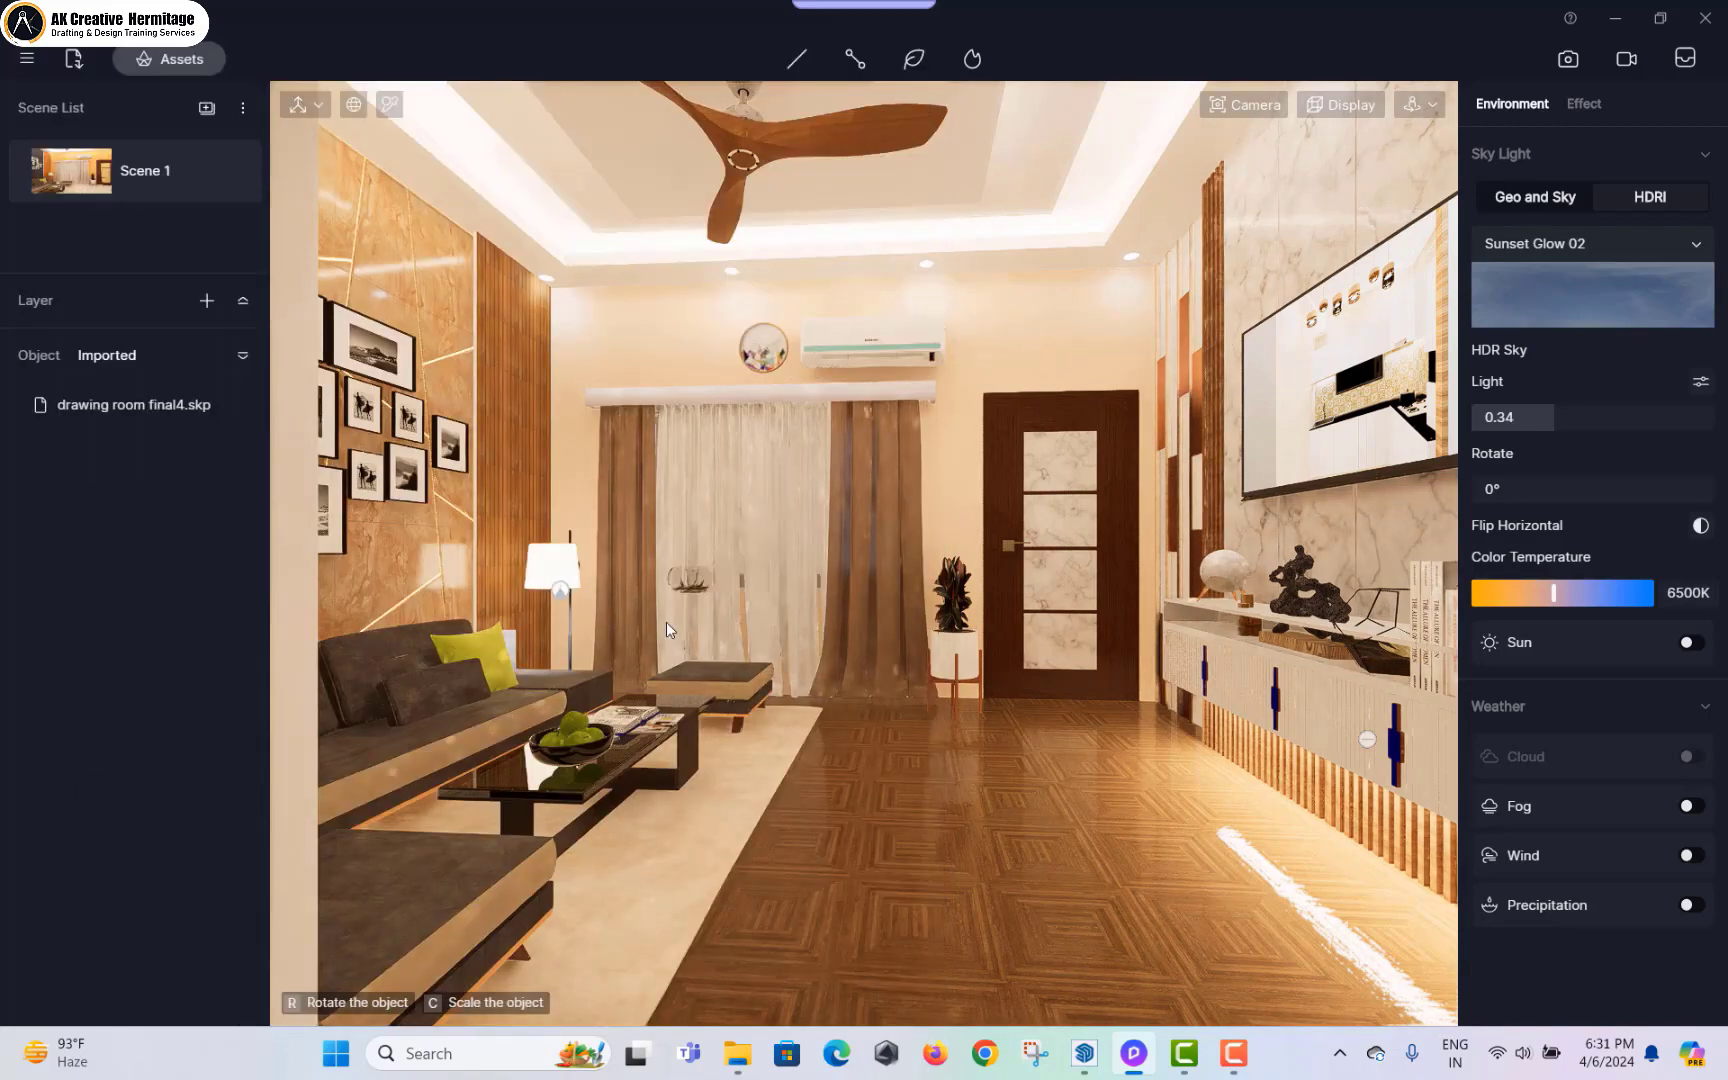
Step: Place the fish tank on the far end of the coffee table and inspect it up close
scroll(649, 765, "up", 3)
scroll(703, 645, "up", 5)
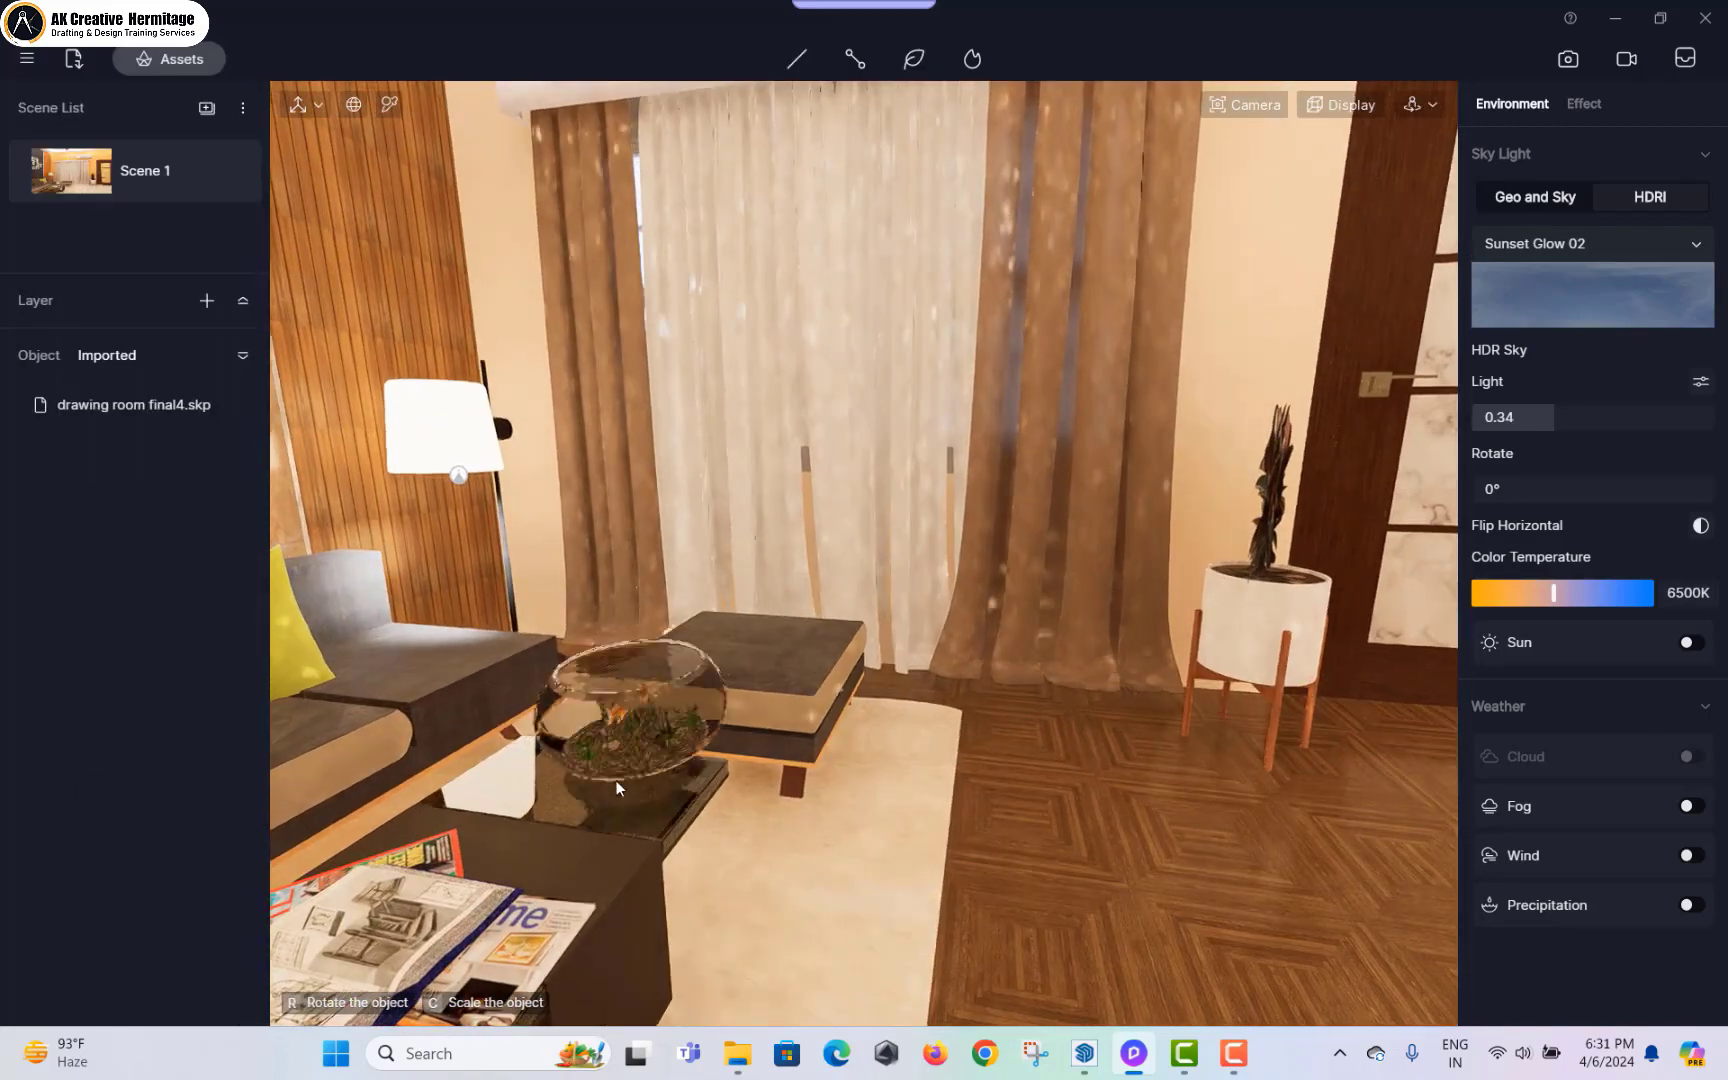
left_click(609, 795)
scroll(695, 836, "up", 5)
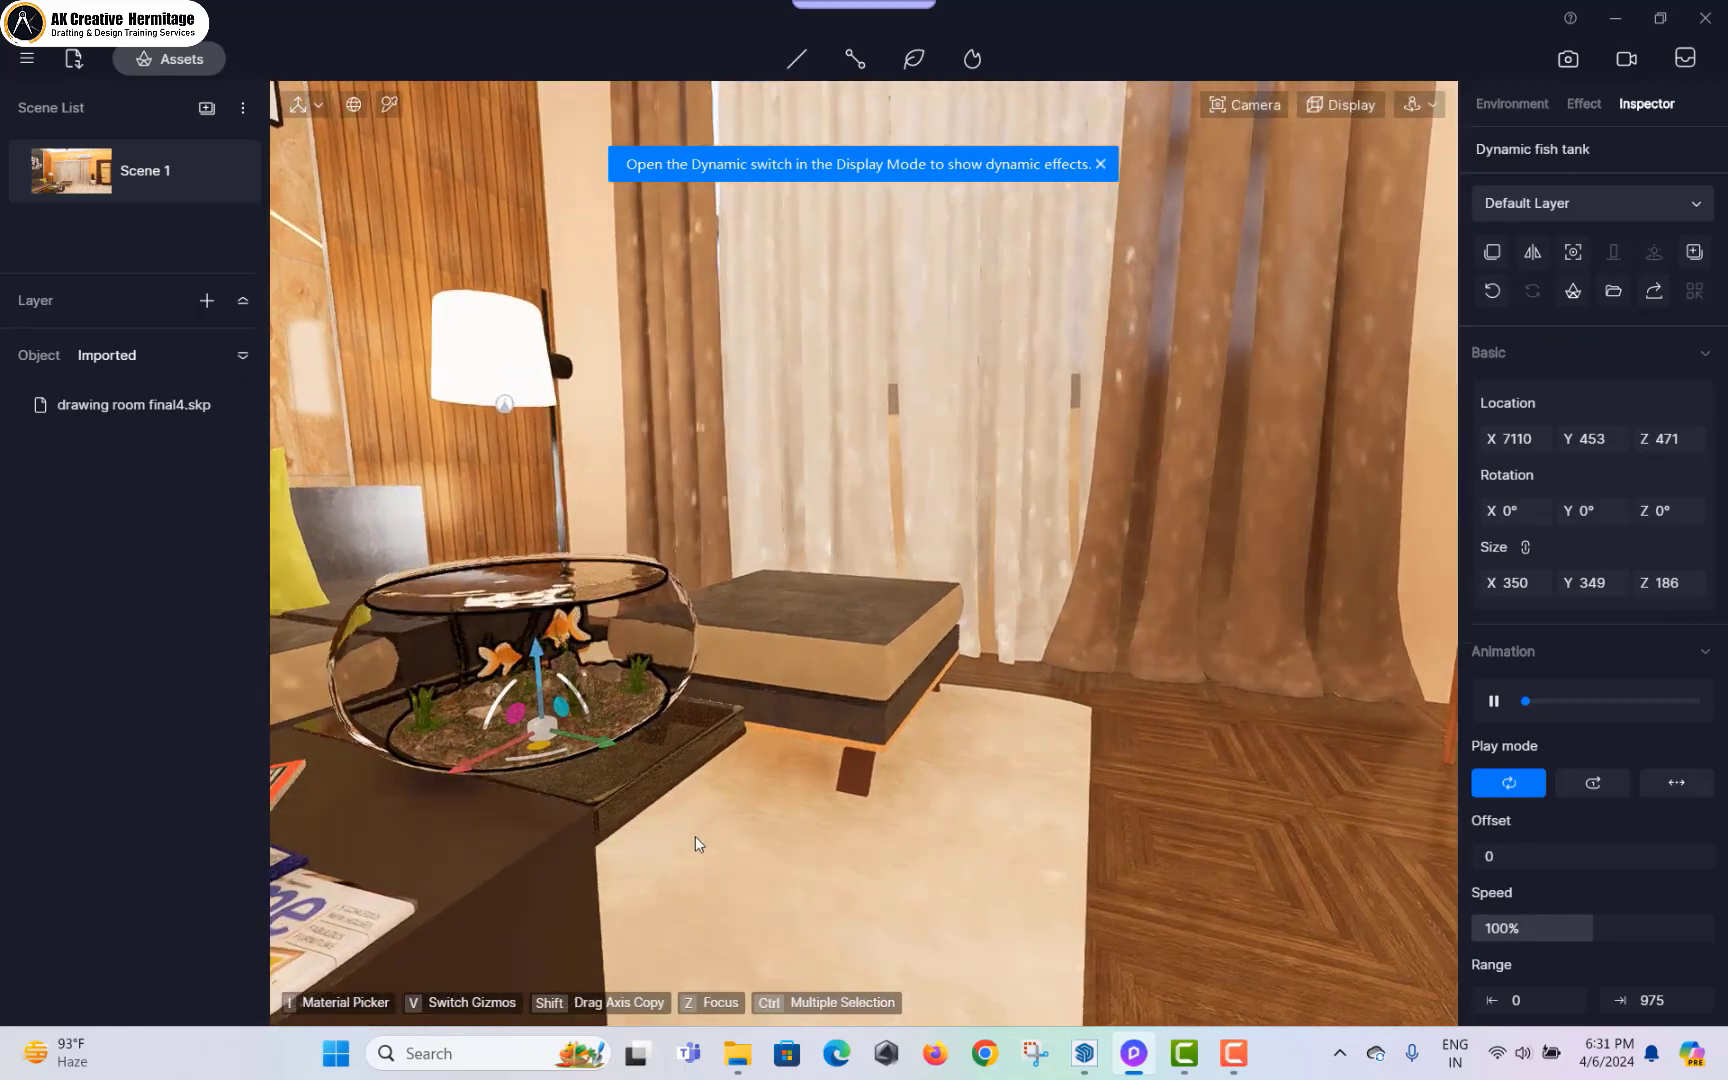
middle_click_drag(680, 801, 788, 868)
scroll(720, 638, "up", 3)
scroll(790, 876, "down", 10)
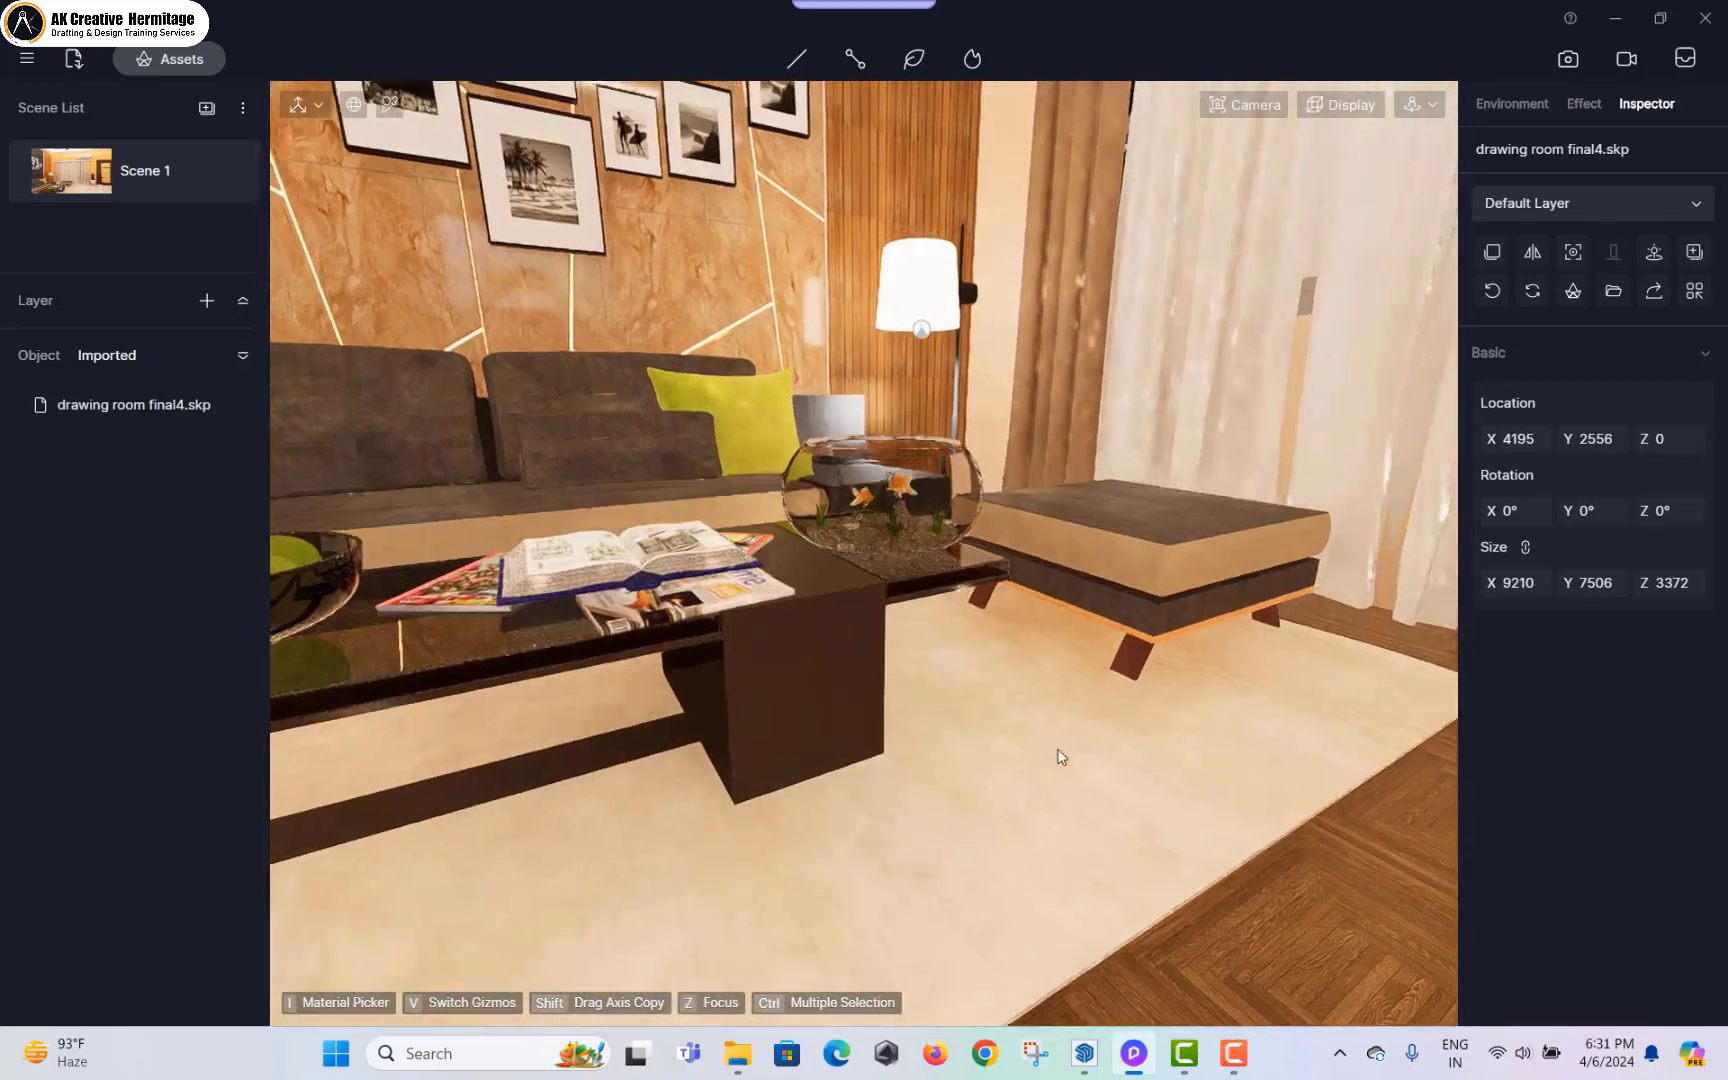
Step: Browse the particle effects in the asset library, including the fountains, fire and fireworks, and close the library
left_click(169, 59)
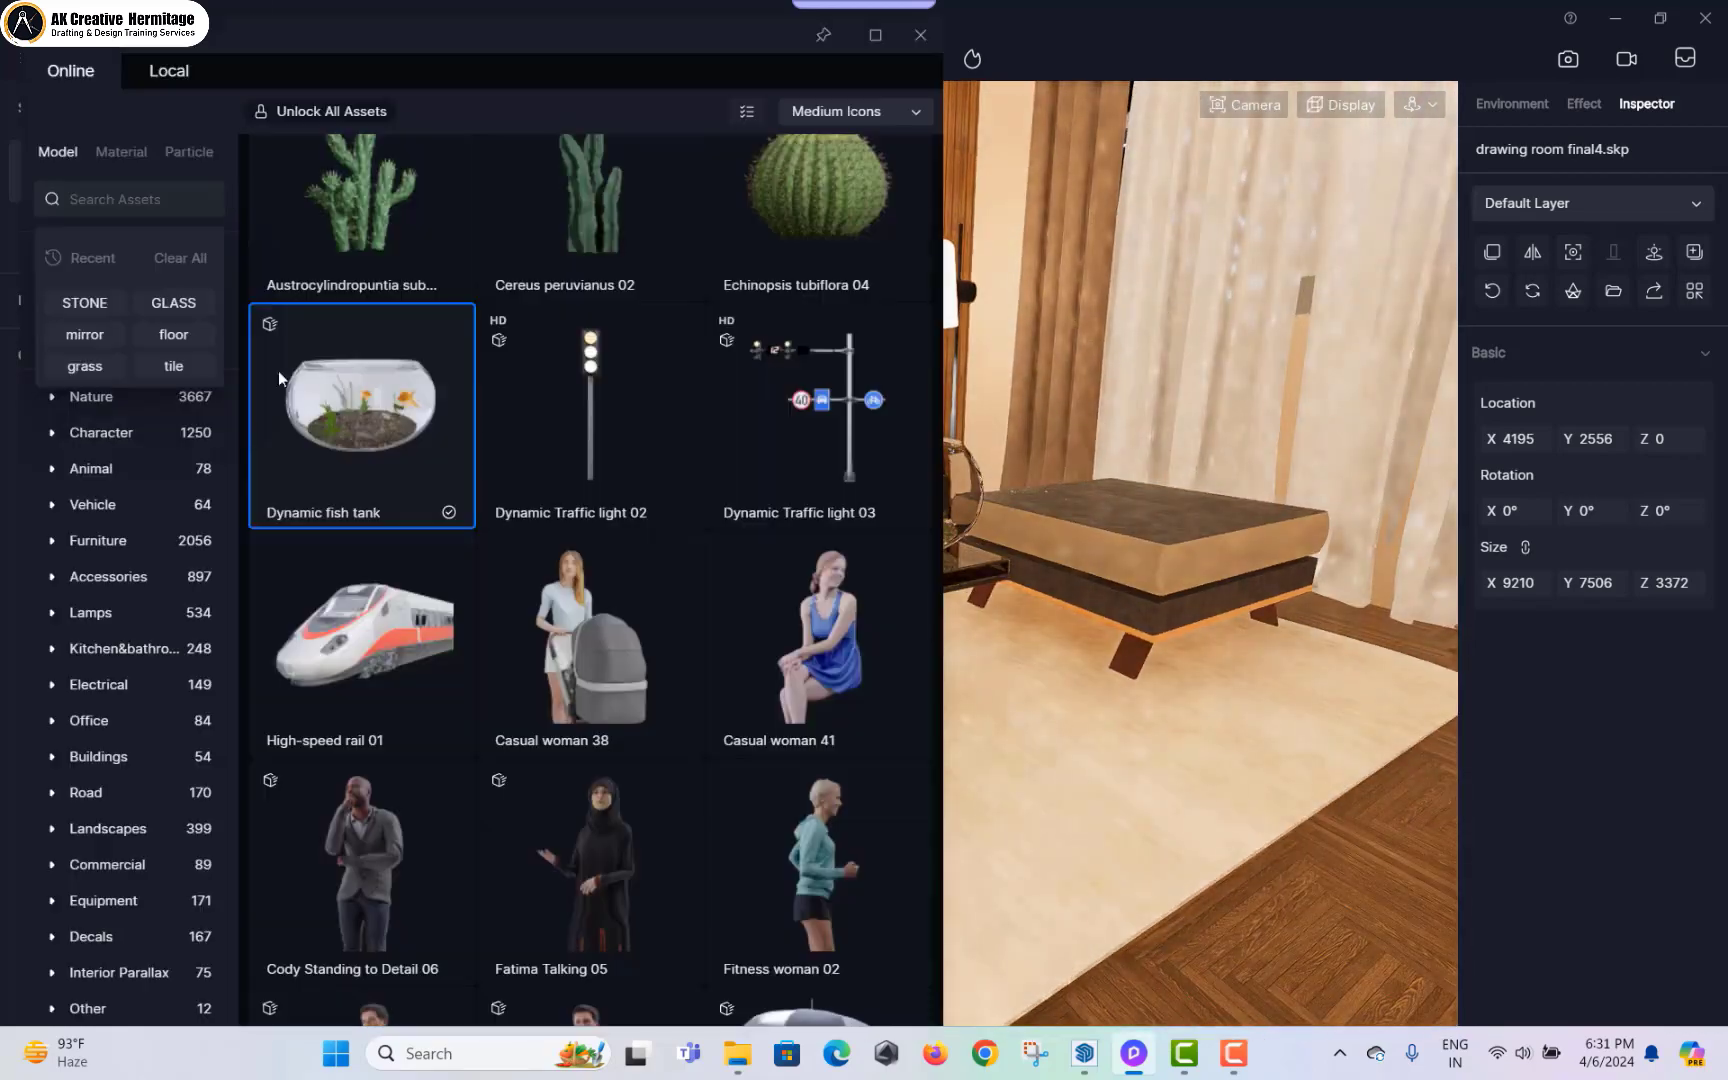
left_click(187, 155)
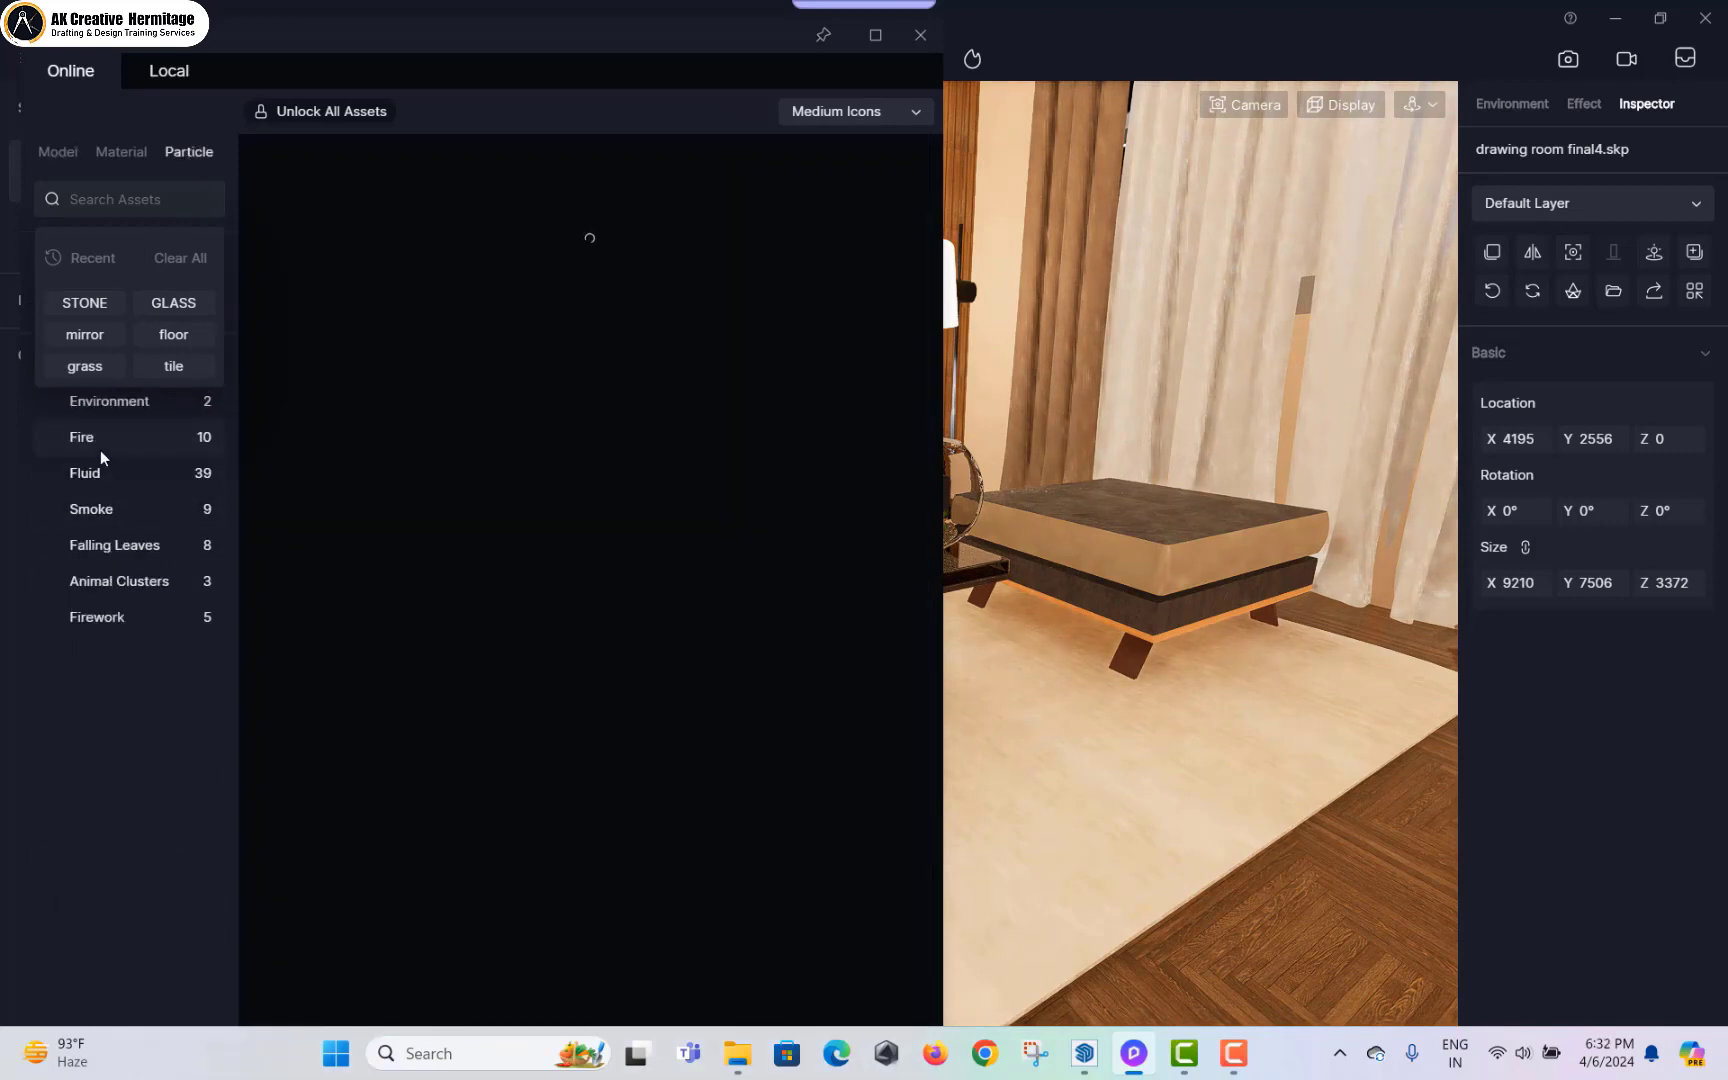
scroll(552, 485, "down", 10)
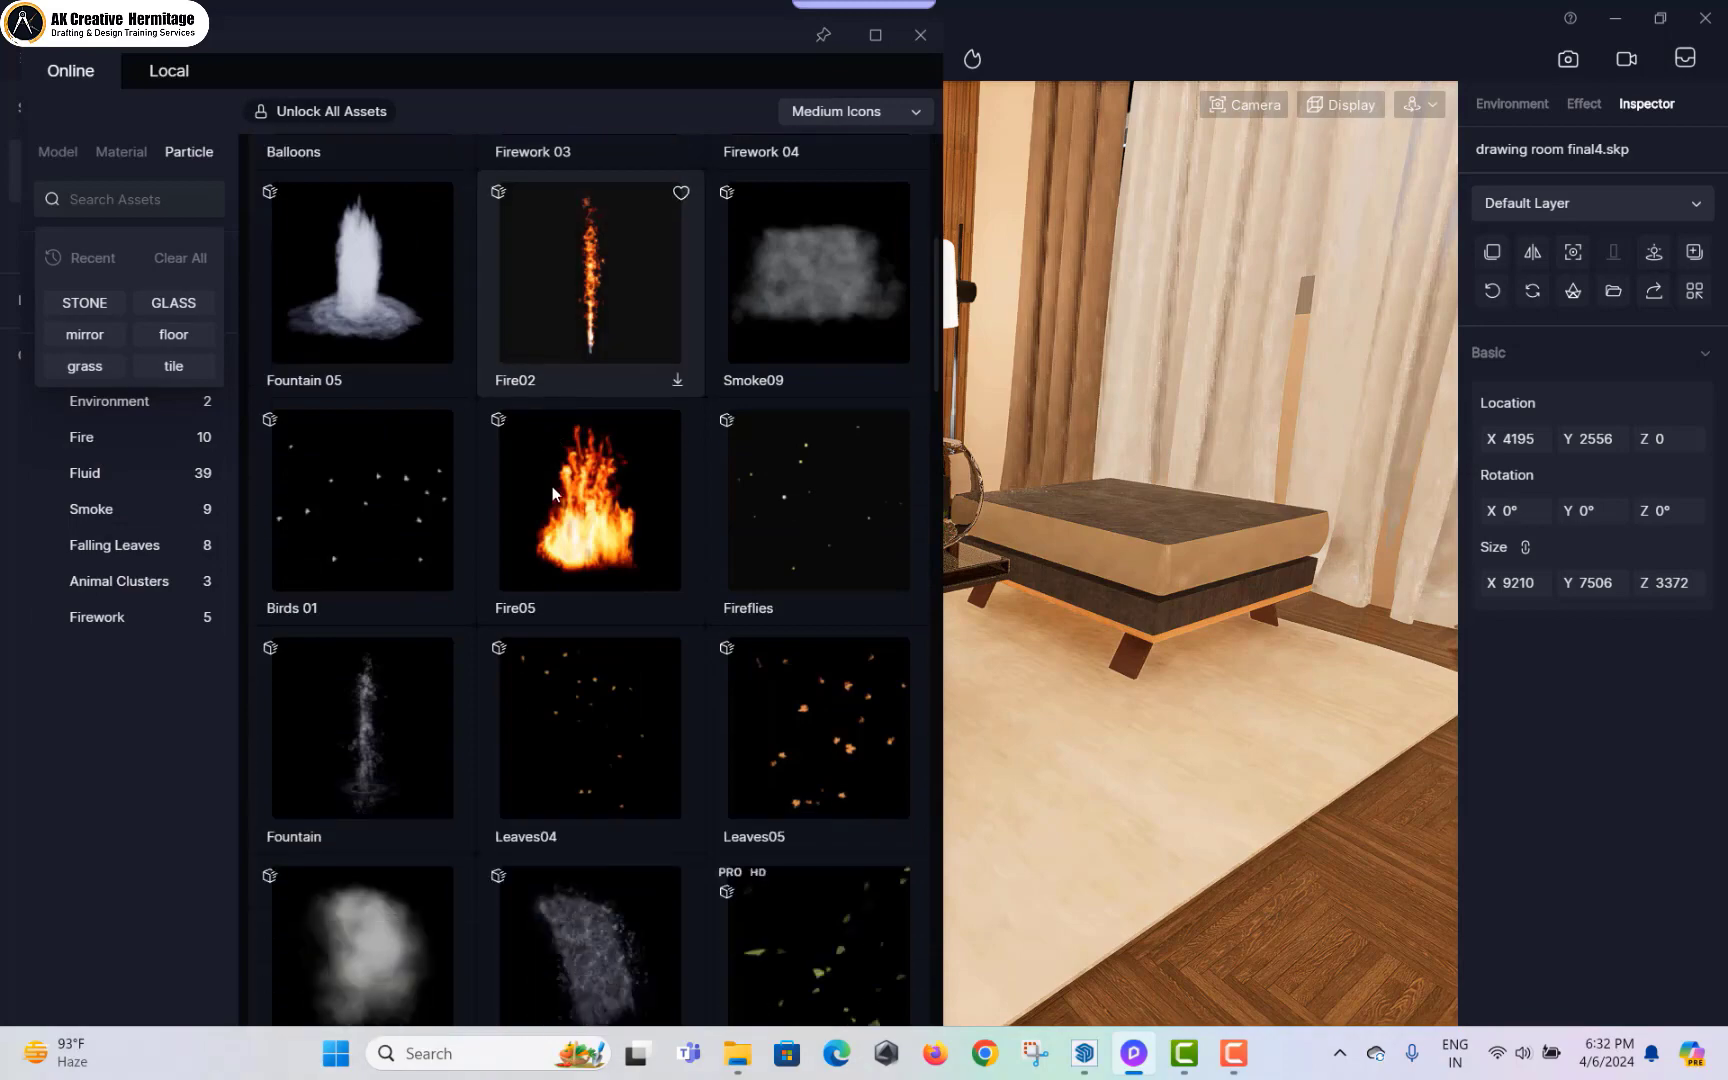
scroll(555, 487, "up", 10)
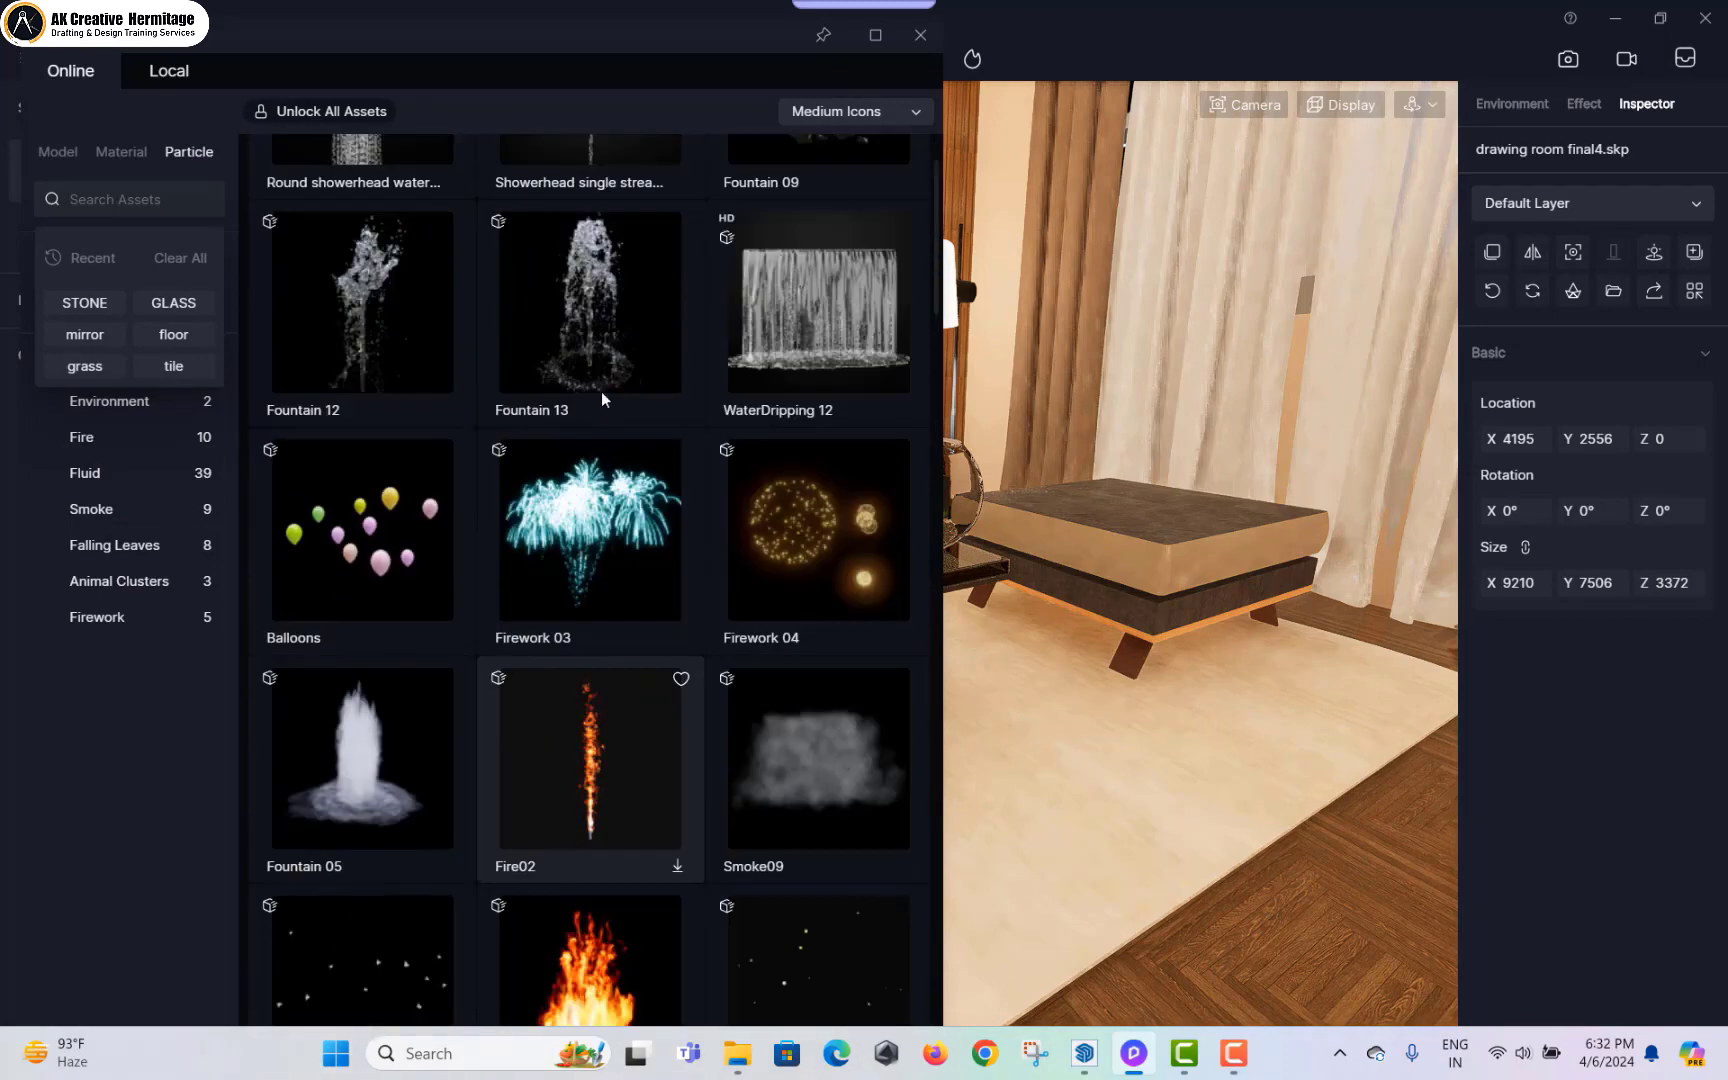
scroll(607, 318, "down", 3)
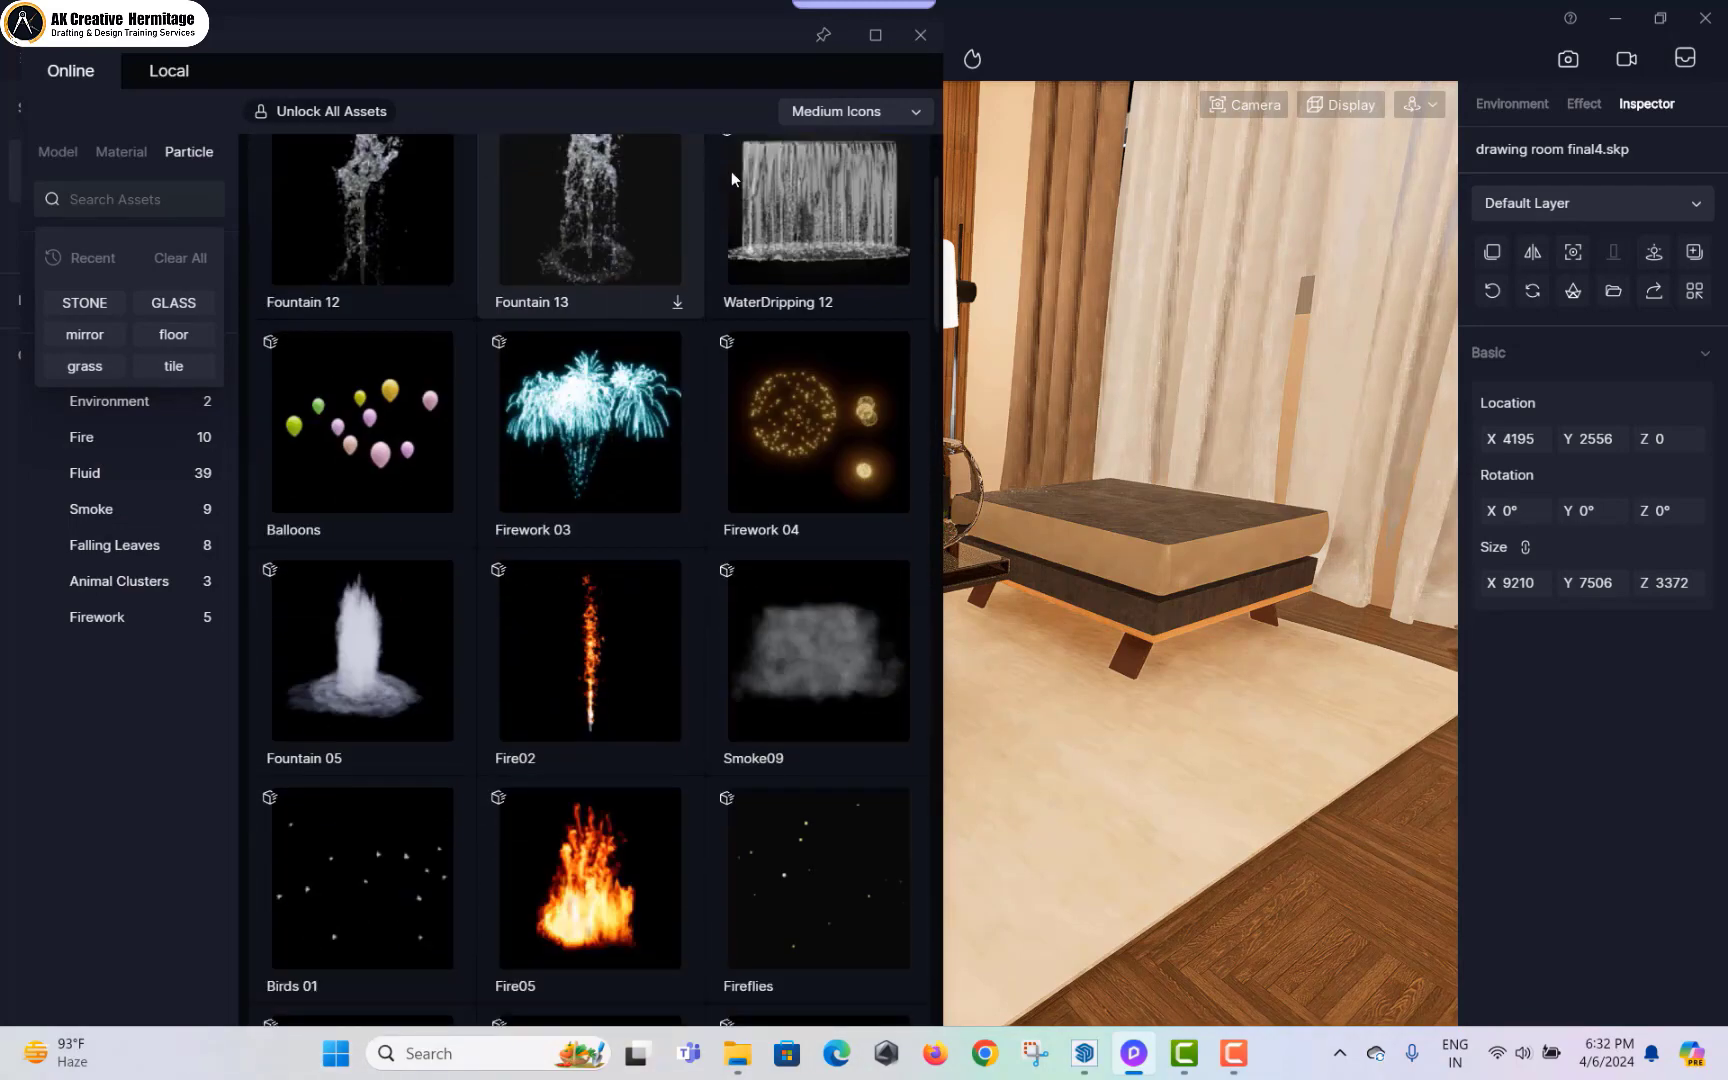
left_click(920, 34)
Step: Frame the drawing room facing the curtained window and door, with the sofa area and TV wall on either side
scroll(820, 525, "down", 3)
middle_click_drag(650, 580, 702, 690)
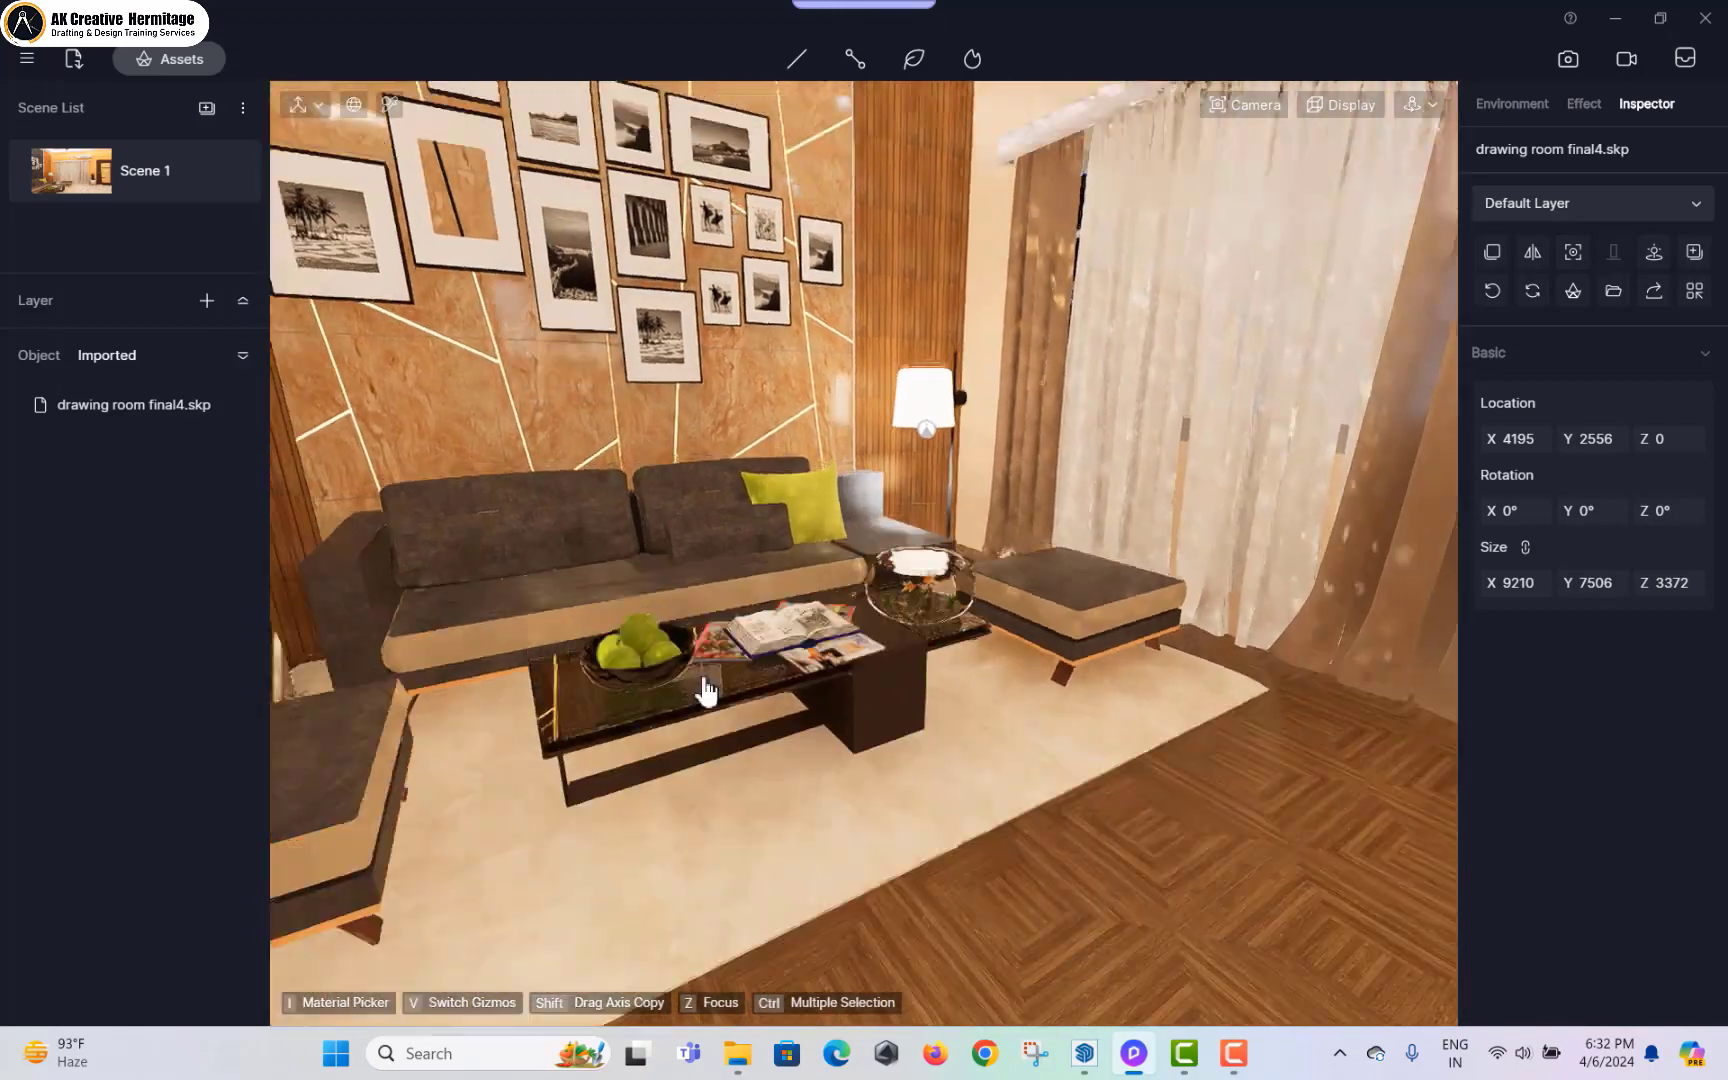
right_click_drag(702, 690, 921, 541)
scroll(921, 541, "down", 3)
scroll(921, 541, "down", 3)
middle_click_drag(921, 541, 1440, 554)
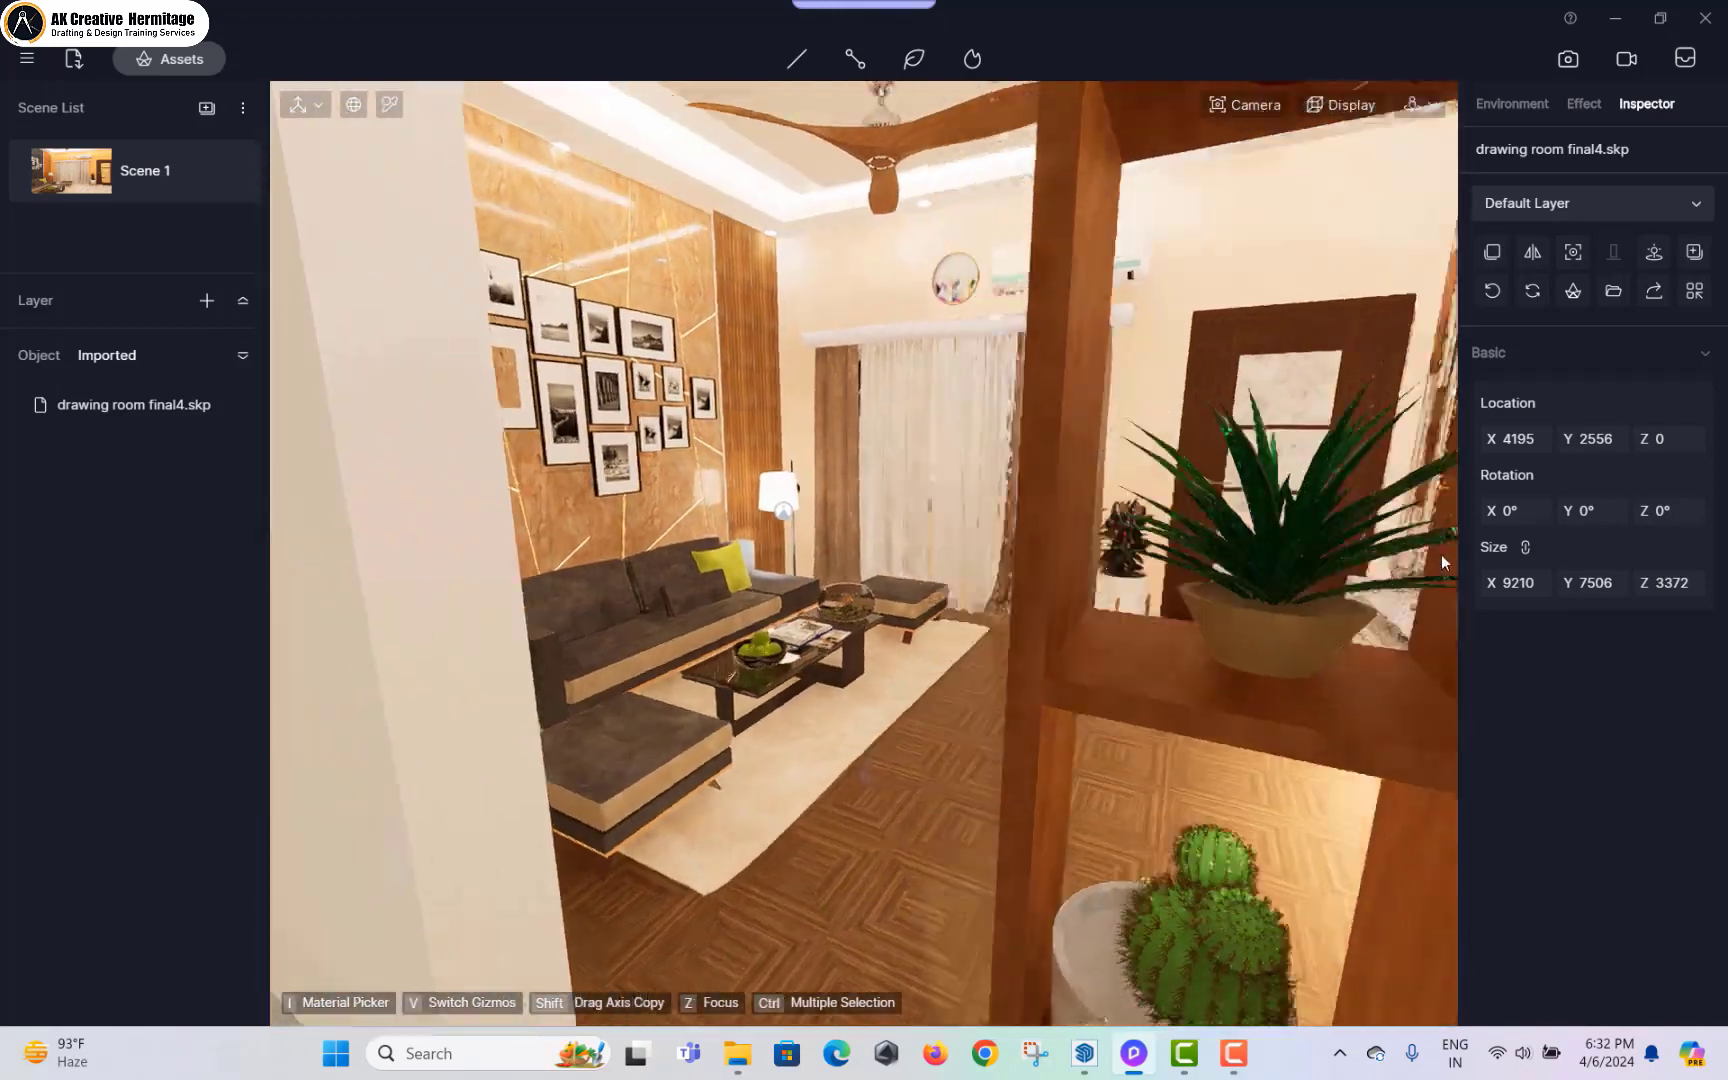
right_click_drag(1440, 554, 860, 600)
middle_click_drag(860, 600, 890, 558)
right_click_drag(890, 558, 1061, 552)
scroll(1080, 690, "up", 3)
middle_click_drag(1061, 552, 1018, 594)
scroll(1044, 671, "down", 1)
scroll(929, 564, "down", 2)
scroll(1008, 608, "up", 1)
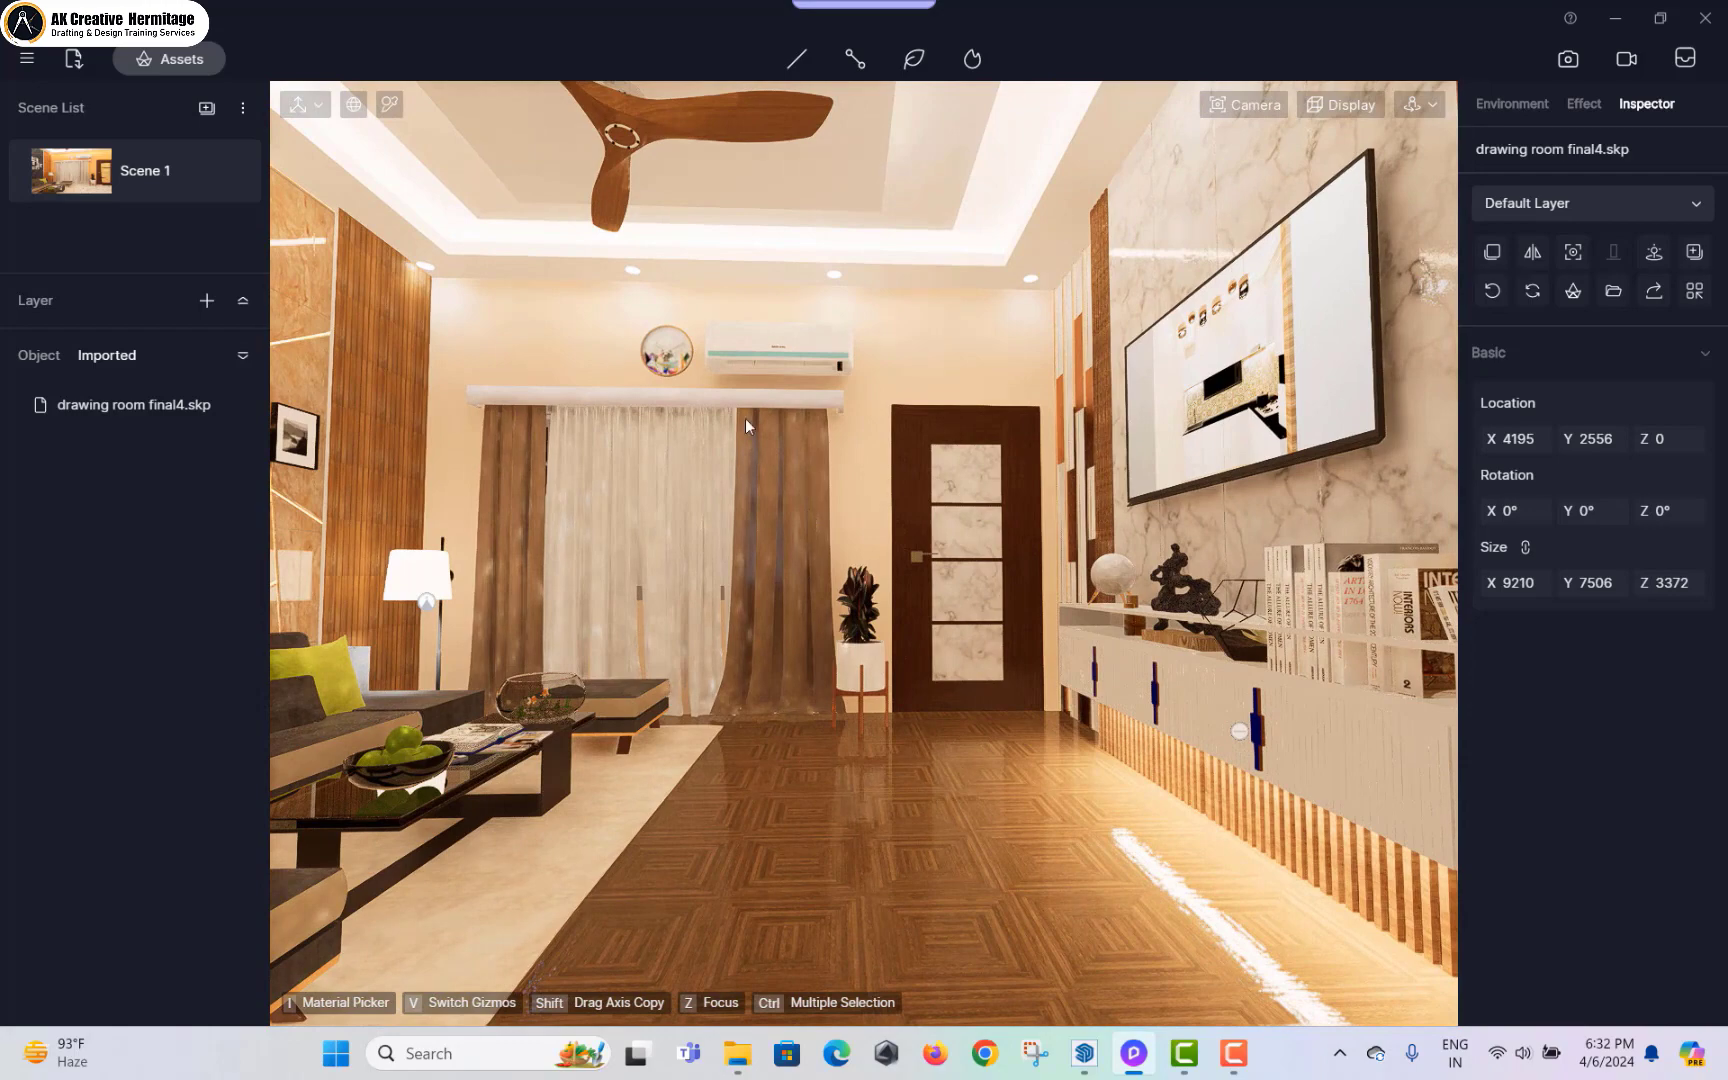
Step: Open the still image render settings, try several output sizes and set the preset size to 4k
left_click(1578, 62)
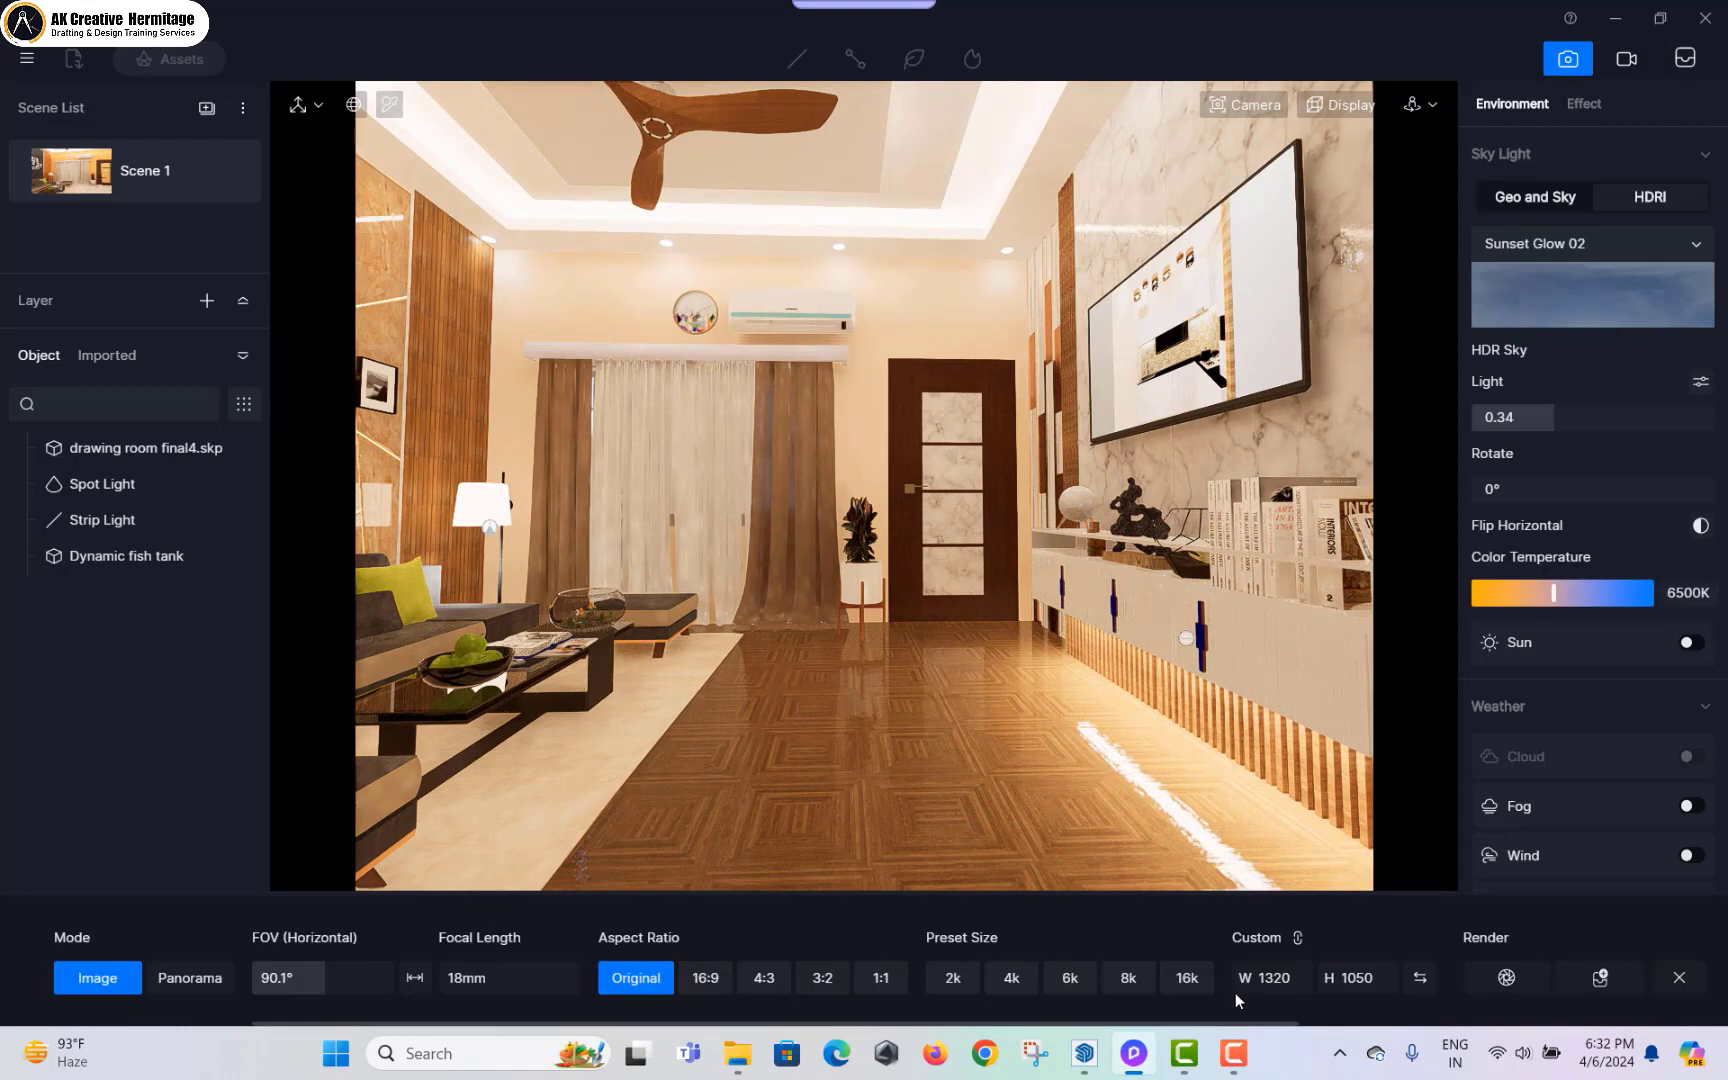
left_click_drag(1262, 978, 1283, 978)
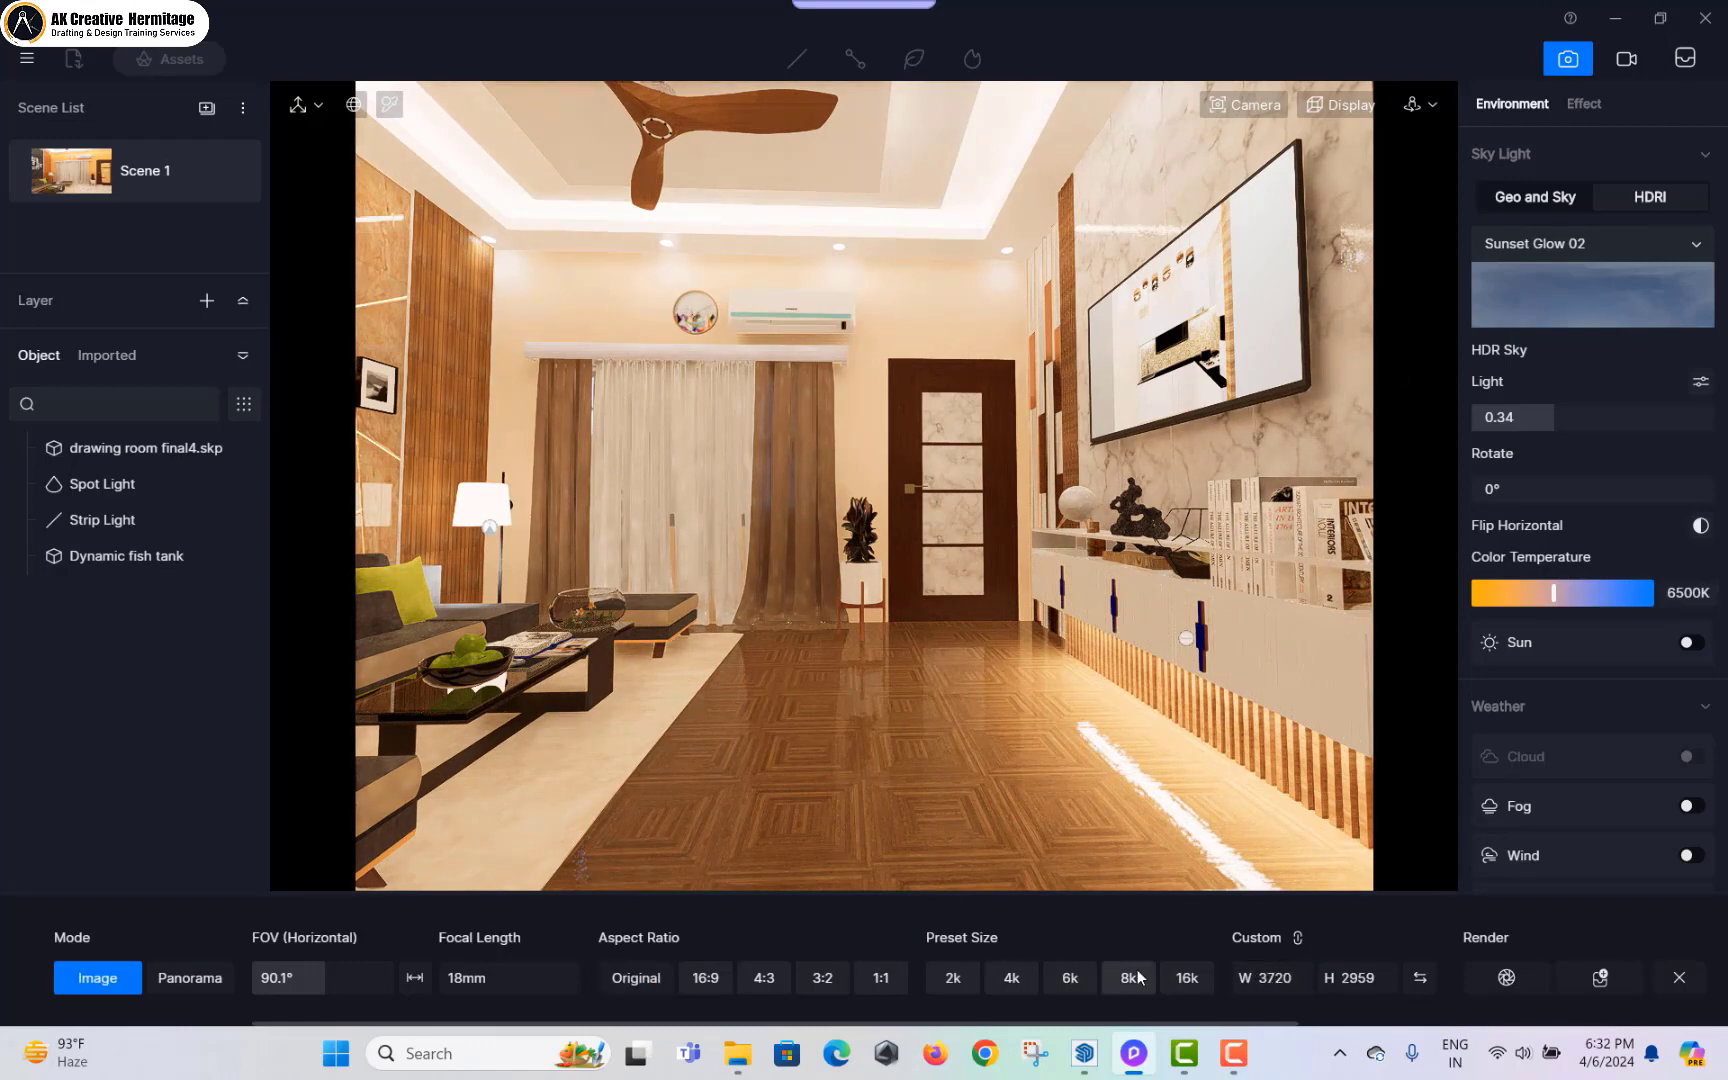
left_click(1185, 980)
left_click(1153, 985)
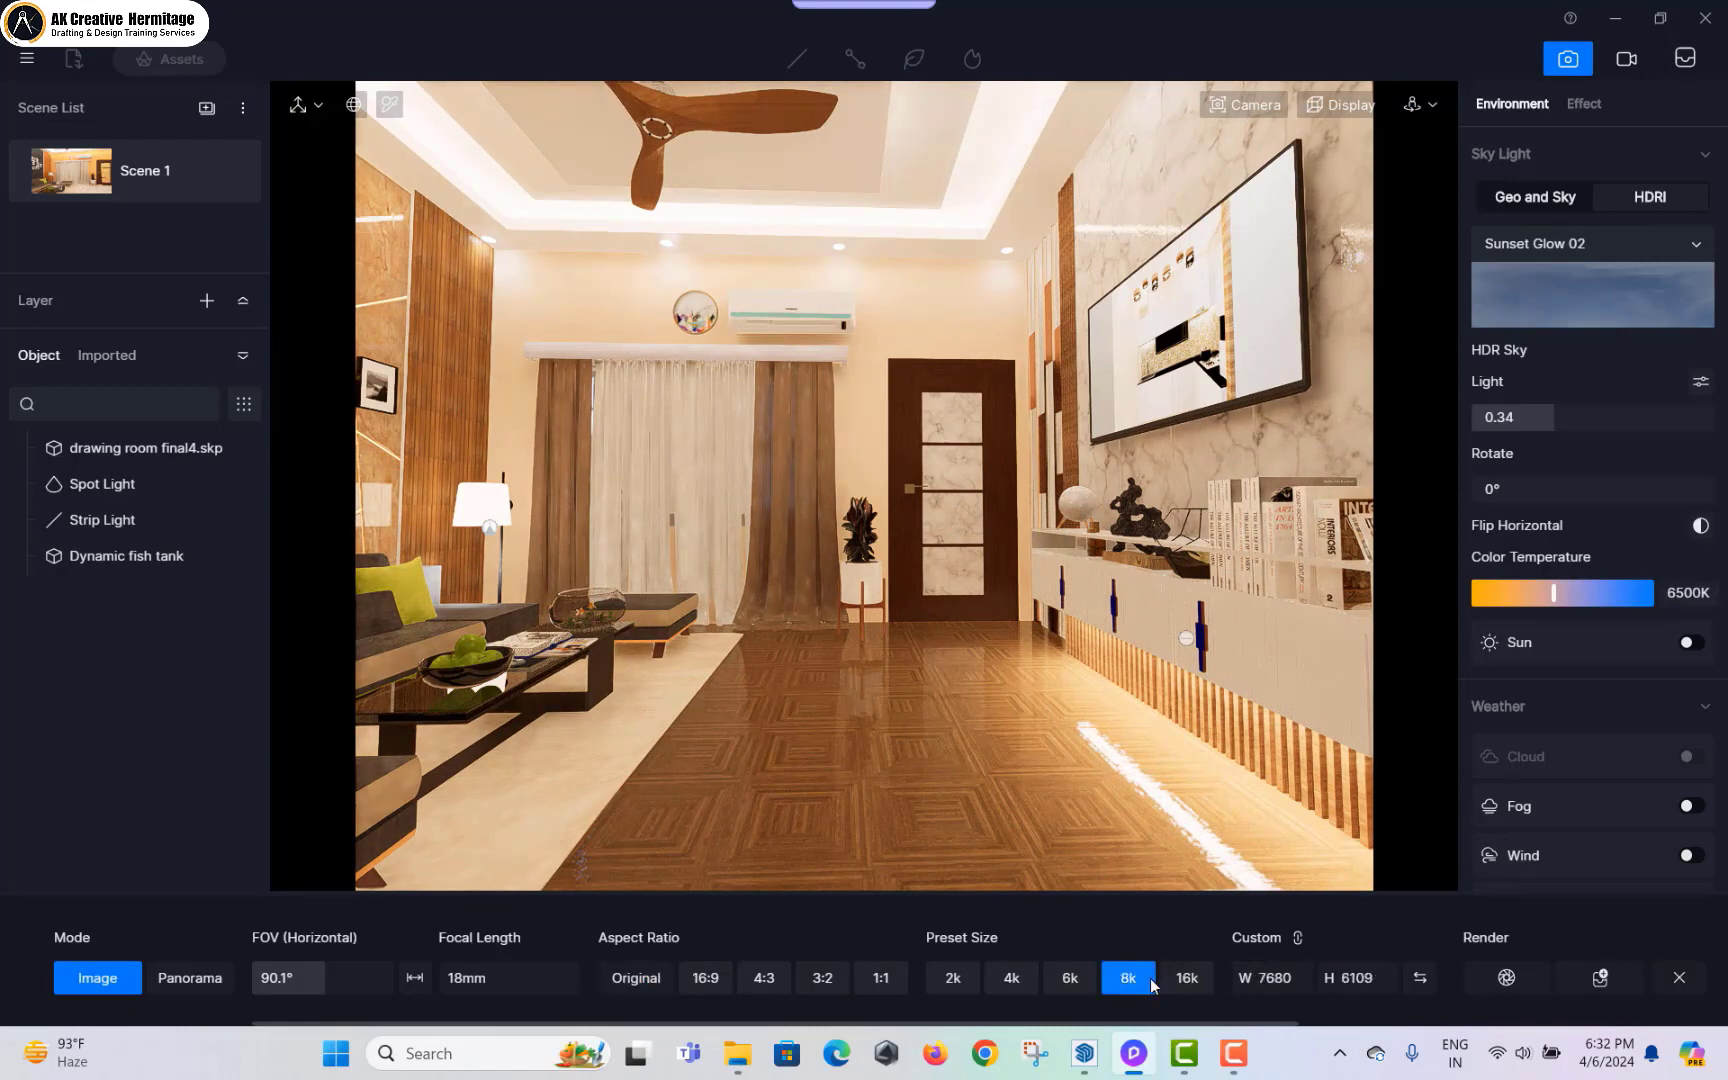
left_click(1074, 982)
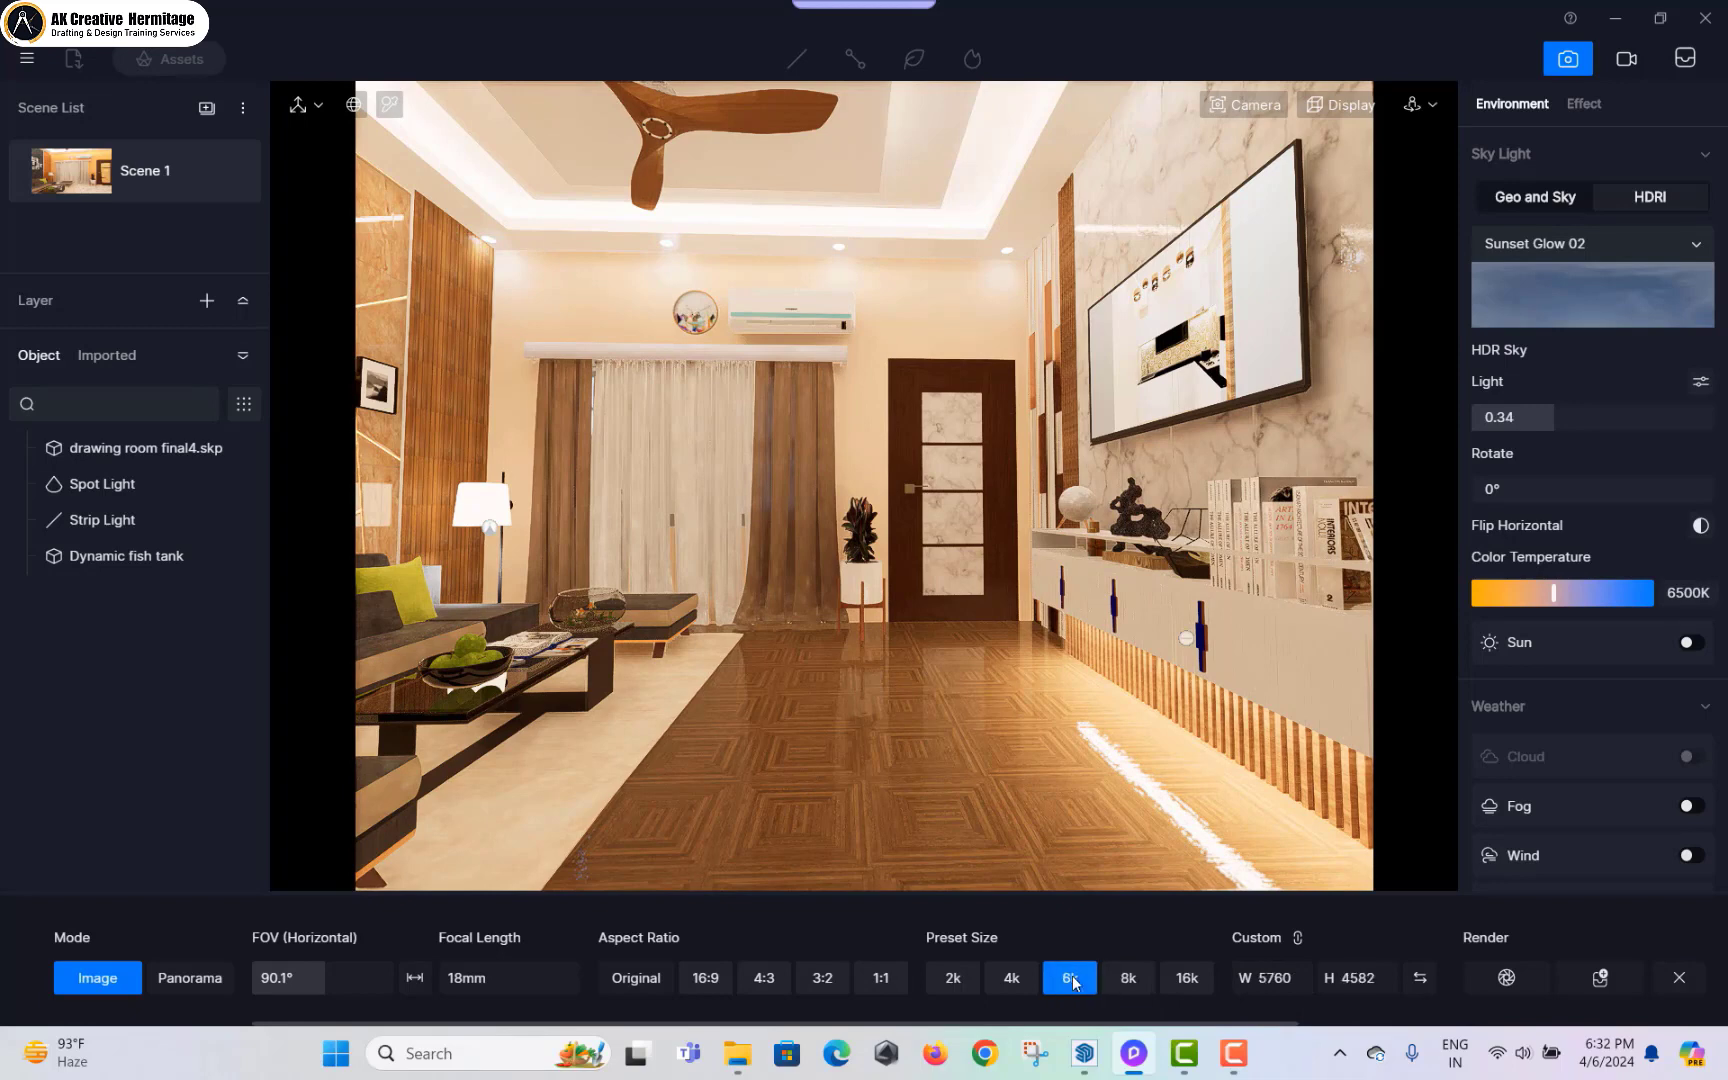
left_click(1021, 982)
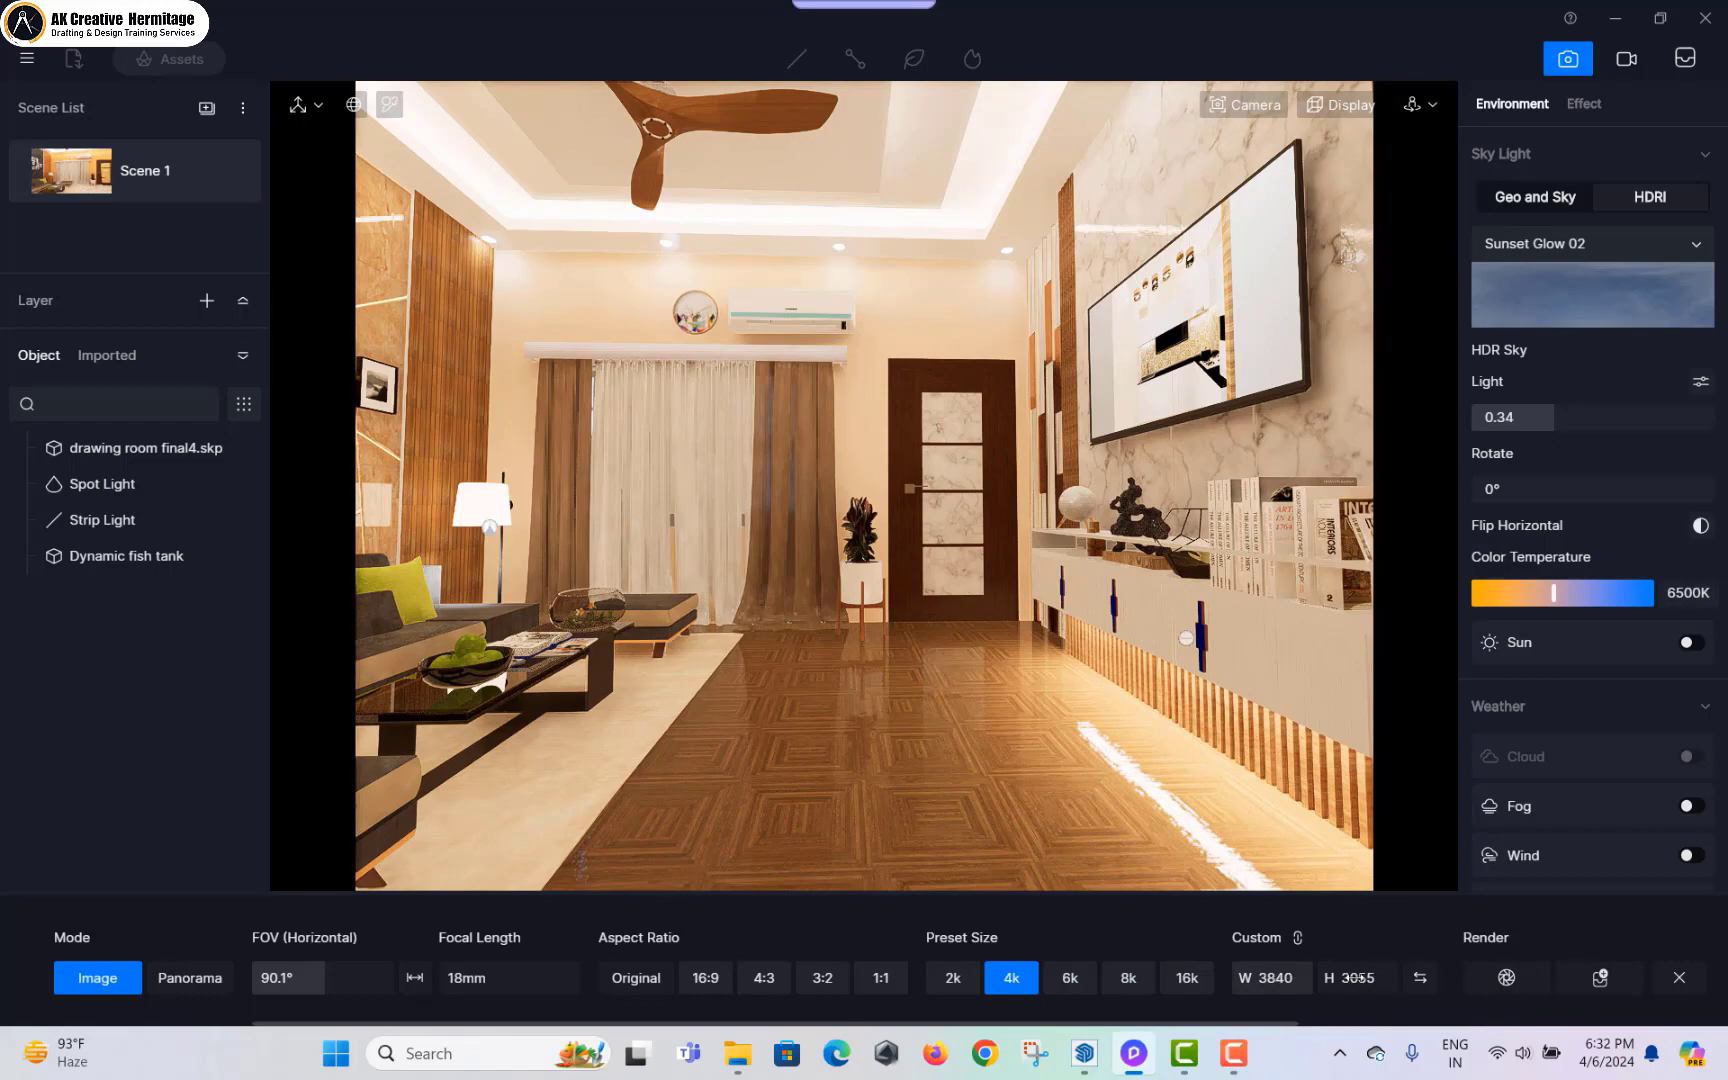
Step: Render the image and save it to the Desktop as a PNG named ak1
left_click(1473, 971)
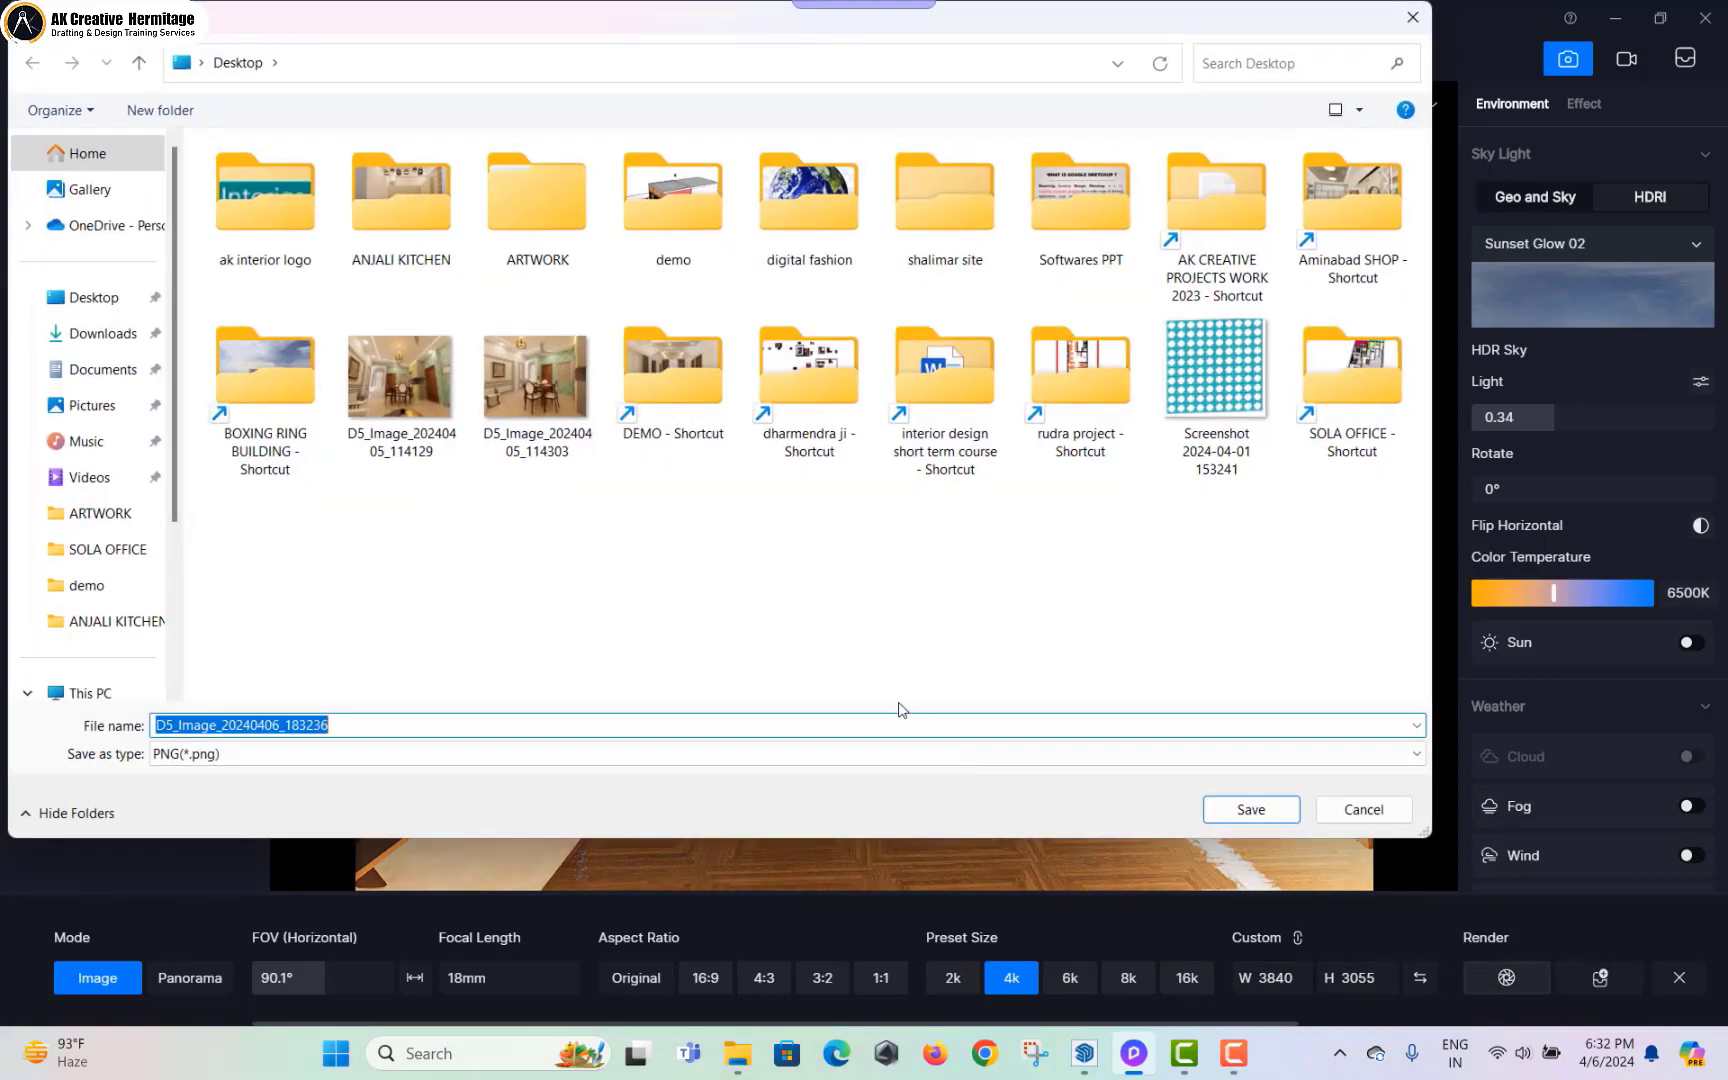
left_click(109, 305)
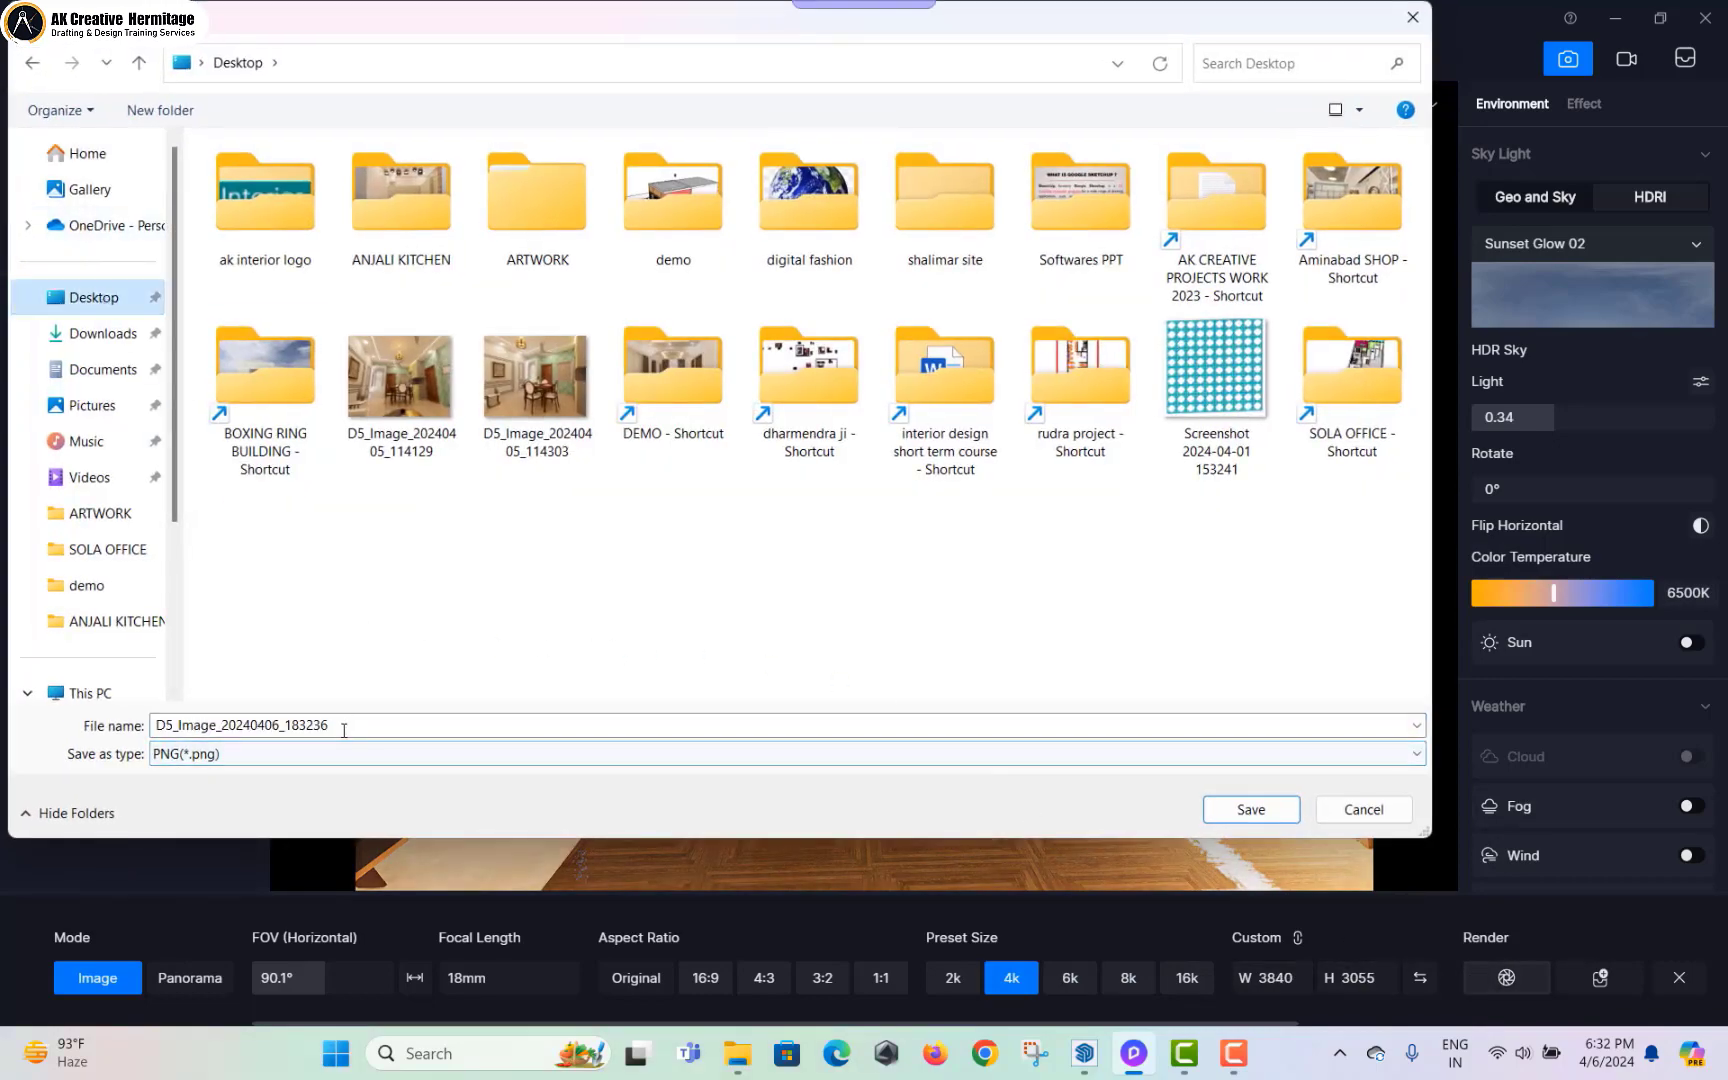
double_click(344, 725)
type("ak1")
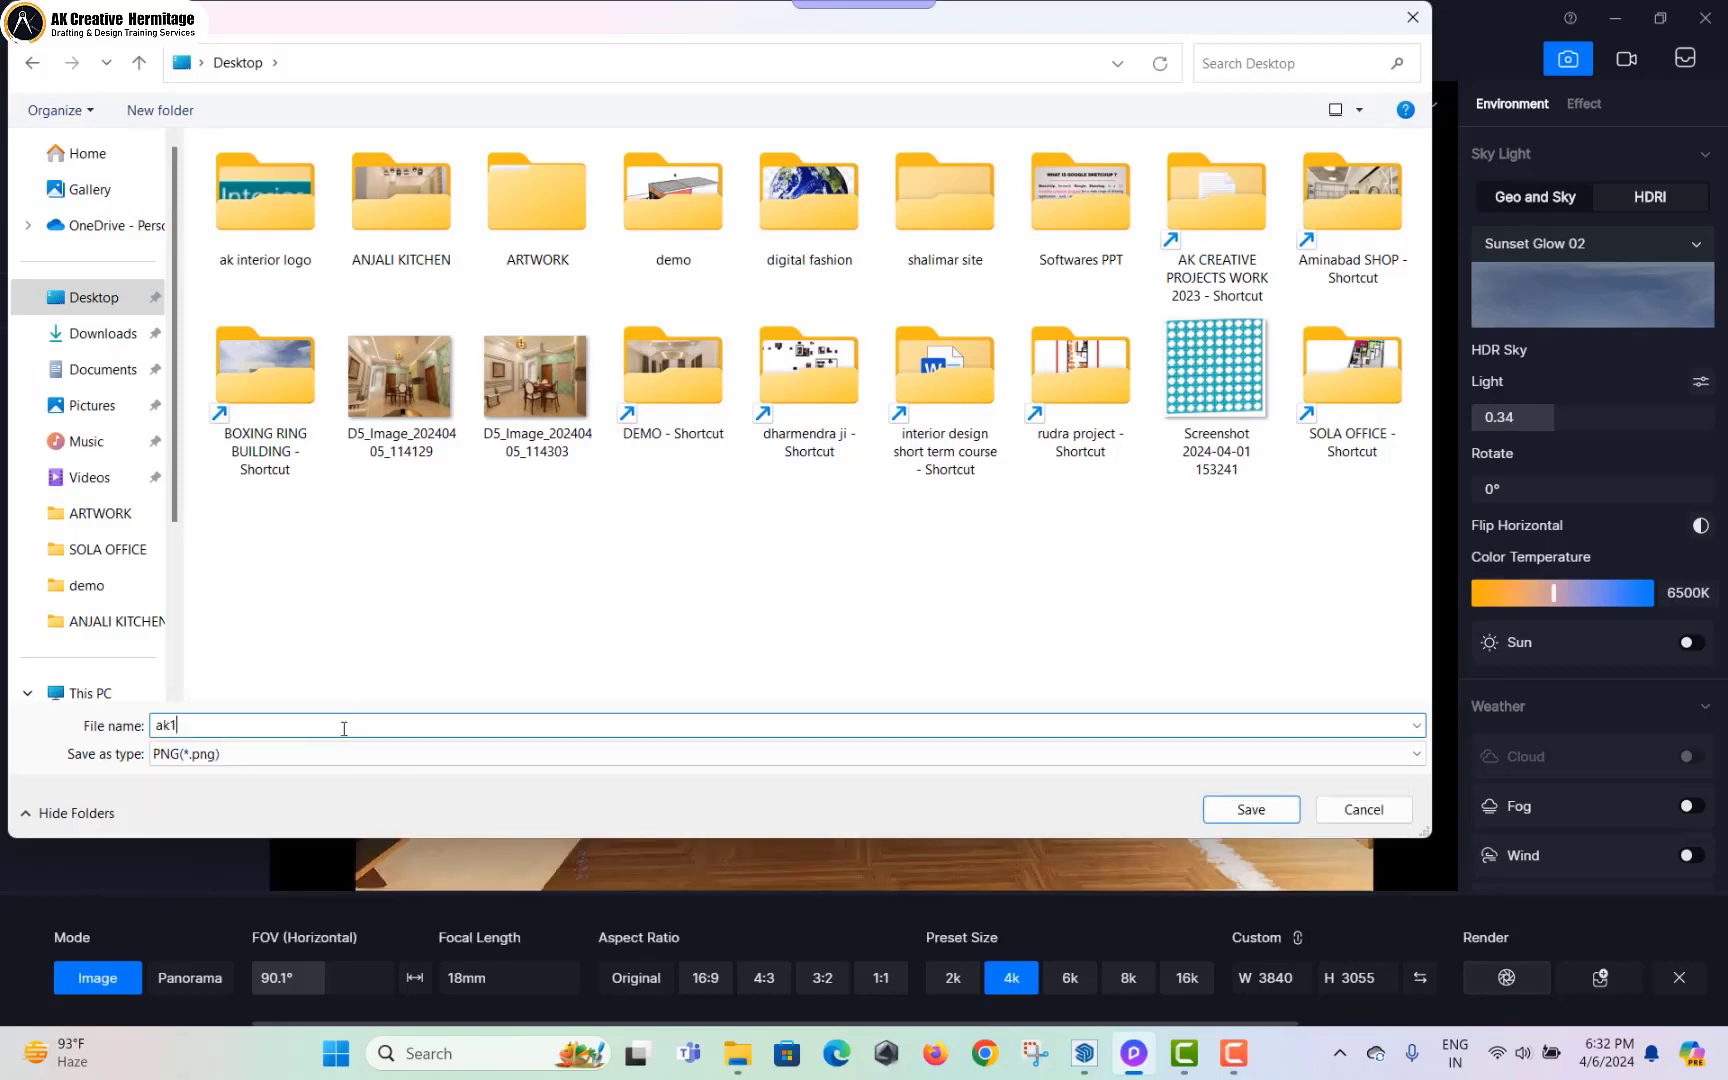
key("Return")
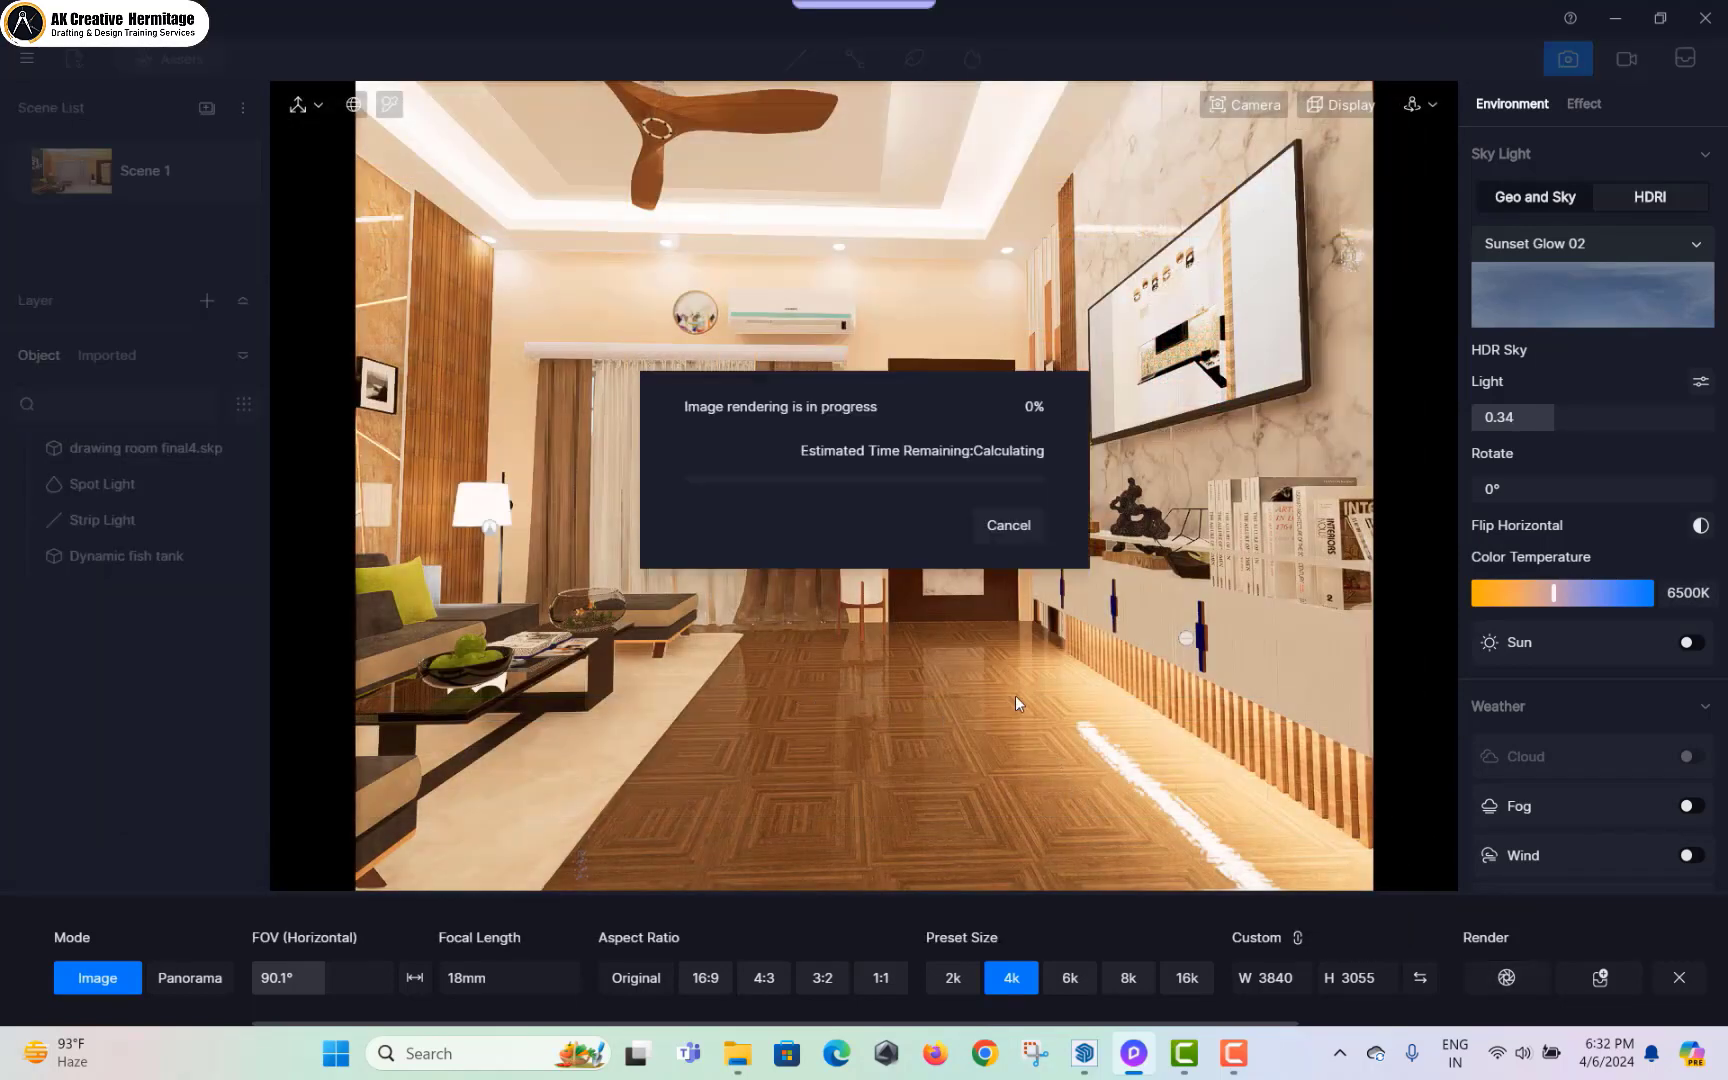
left_click(1182, 1055)
left_click(1133, 1058)
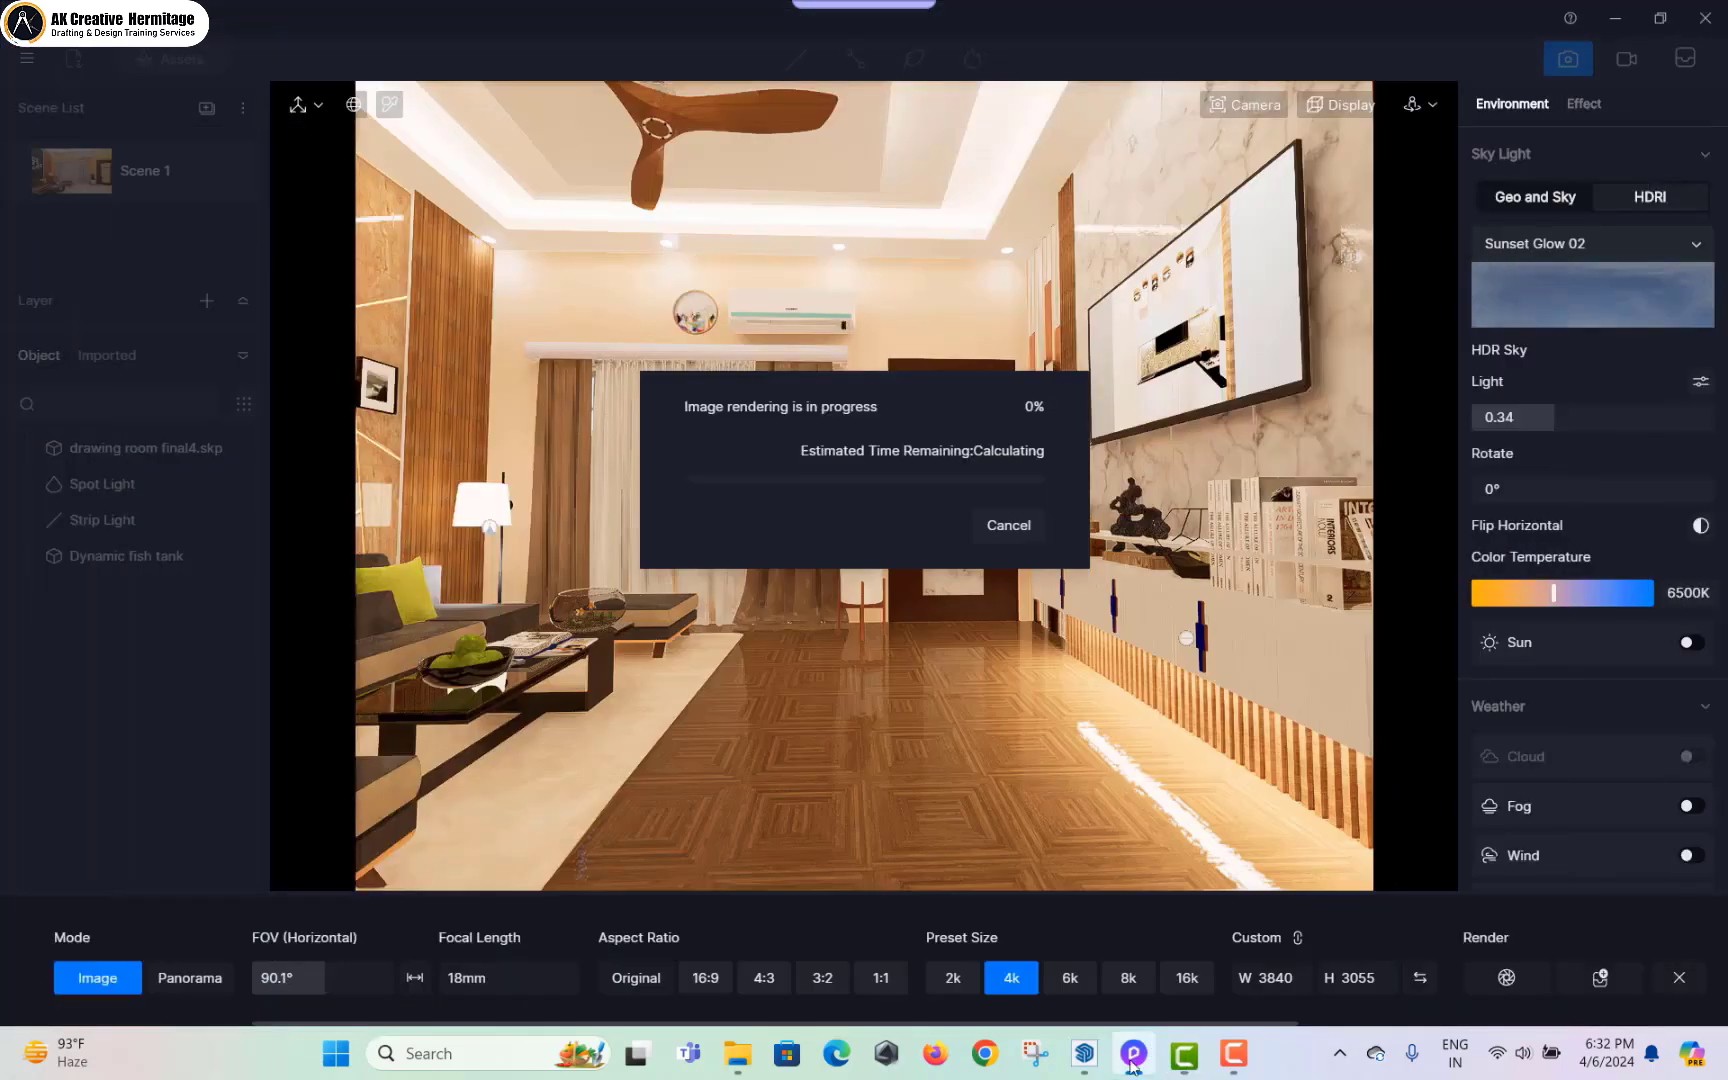
left_click(1233, 1058)
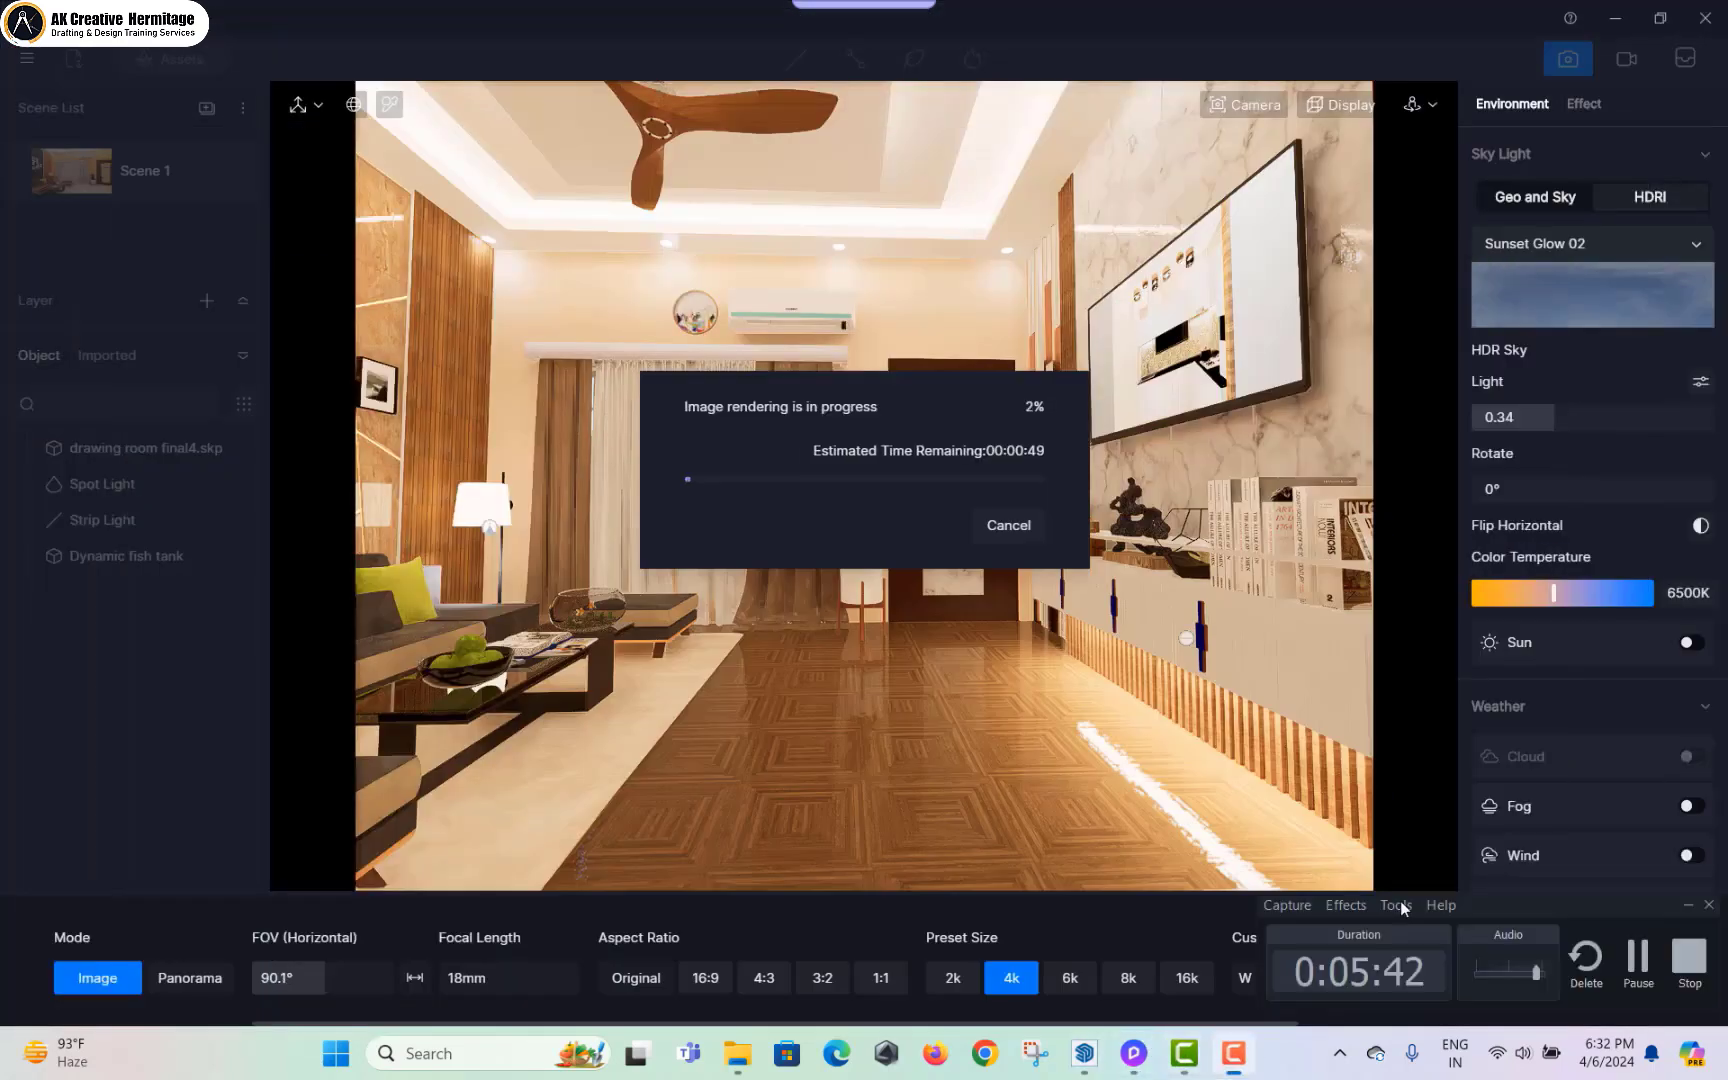
left_click(1638, 958)
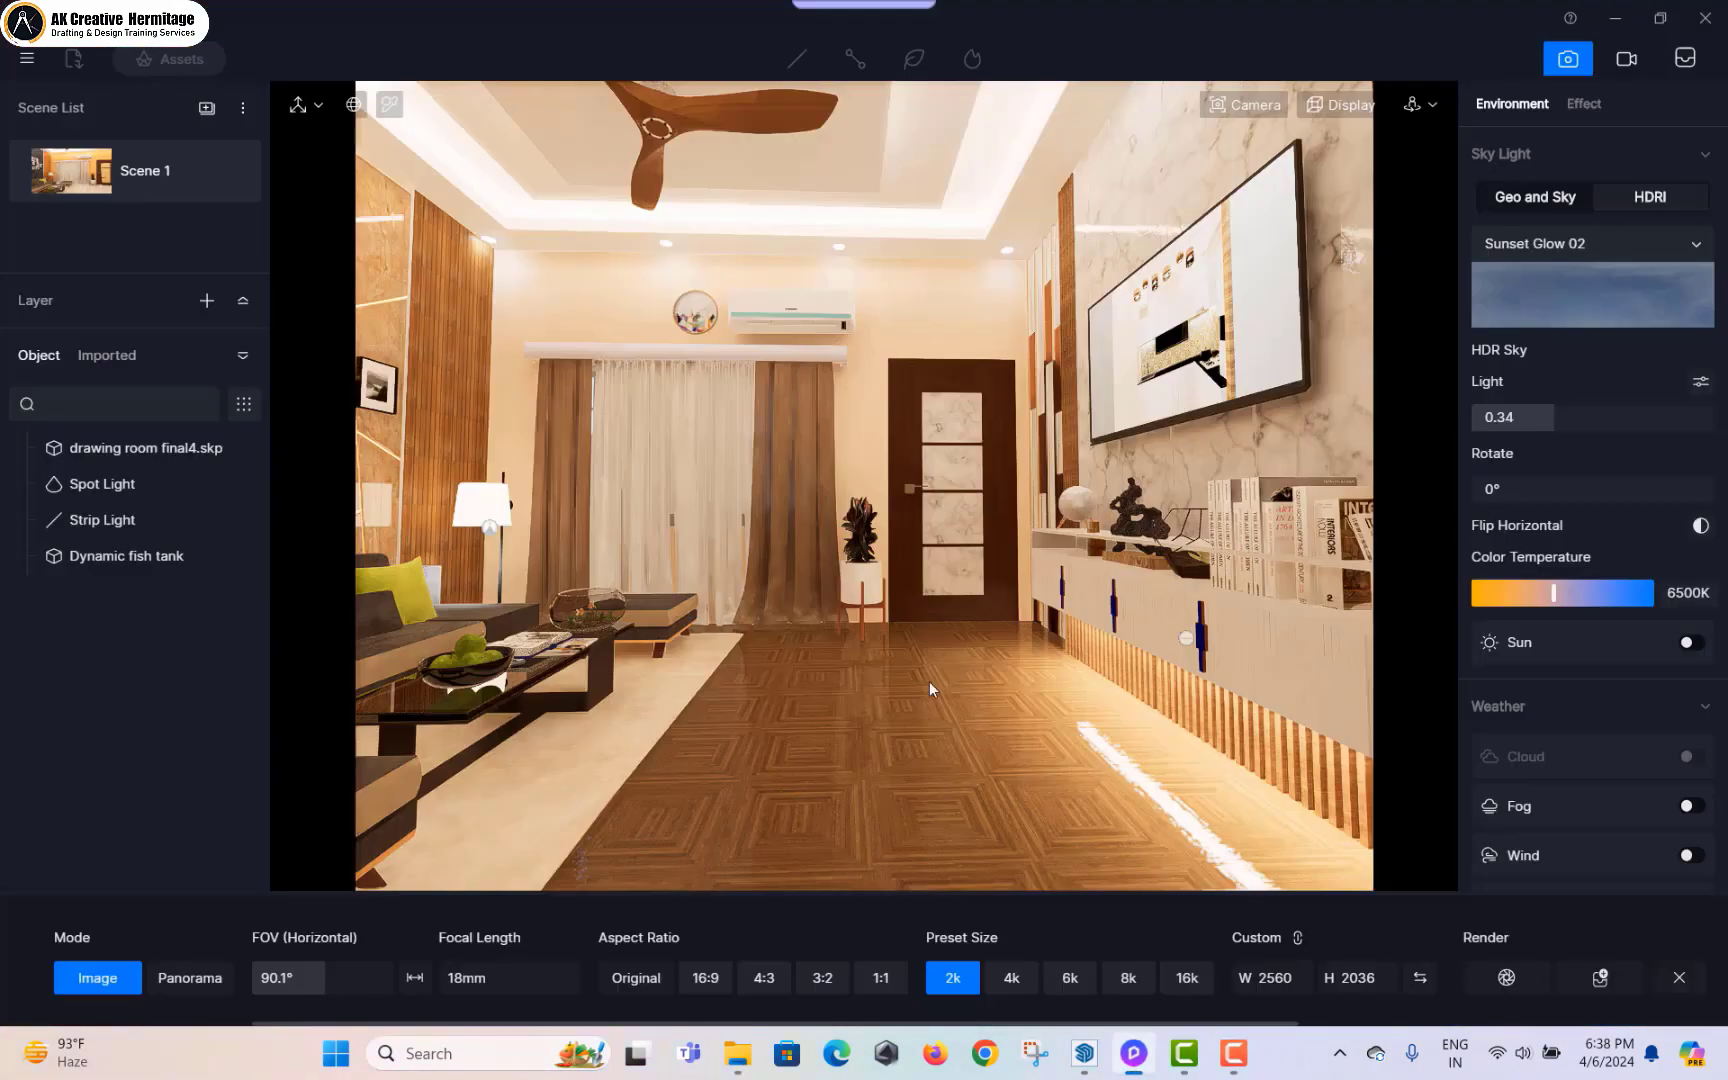
Step: Frame the plant-shelf partition and room entrance from outside the drawing room and switch to video creation
scroll(857, 552, "down", 2)
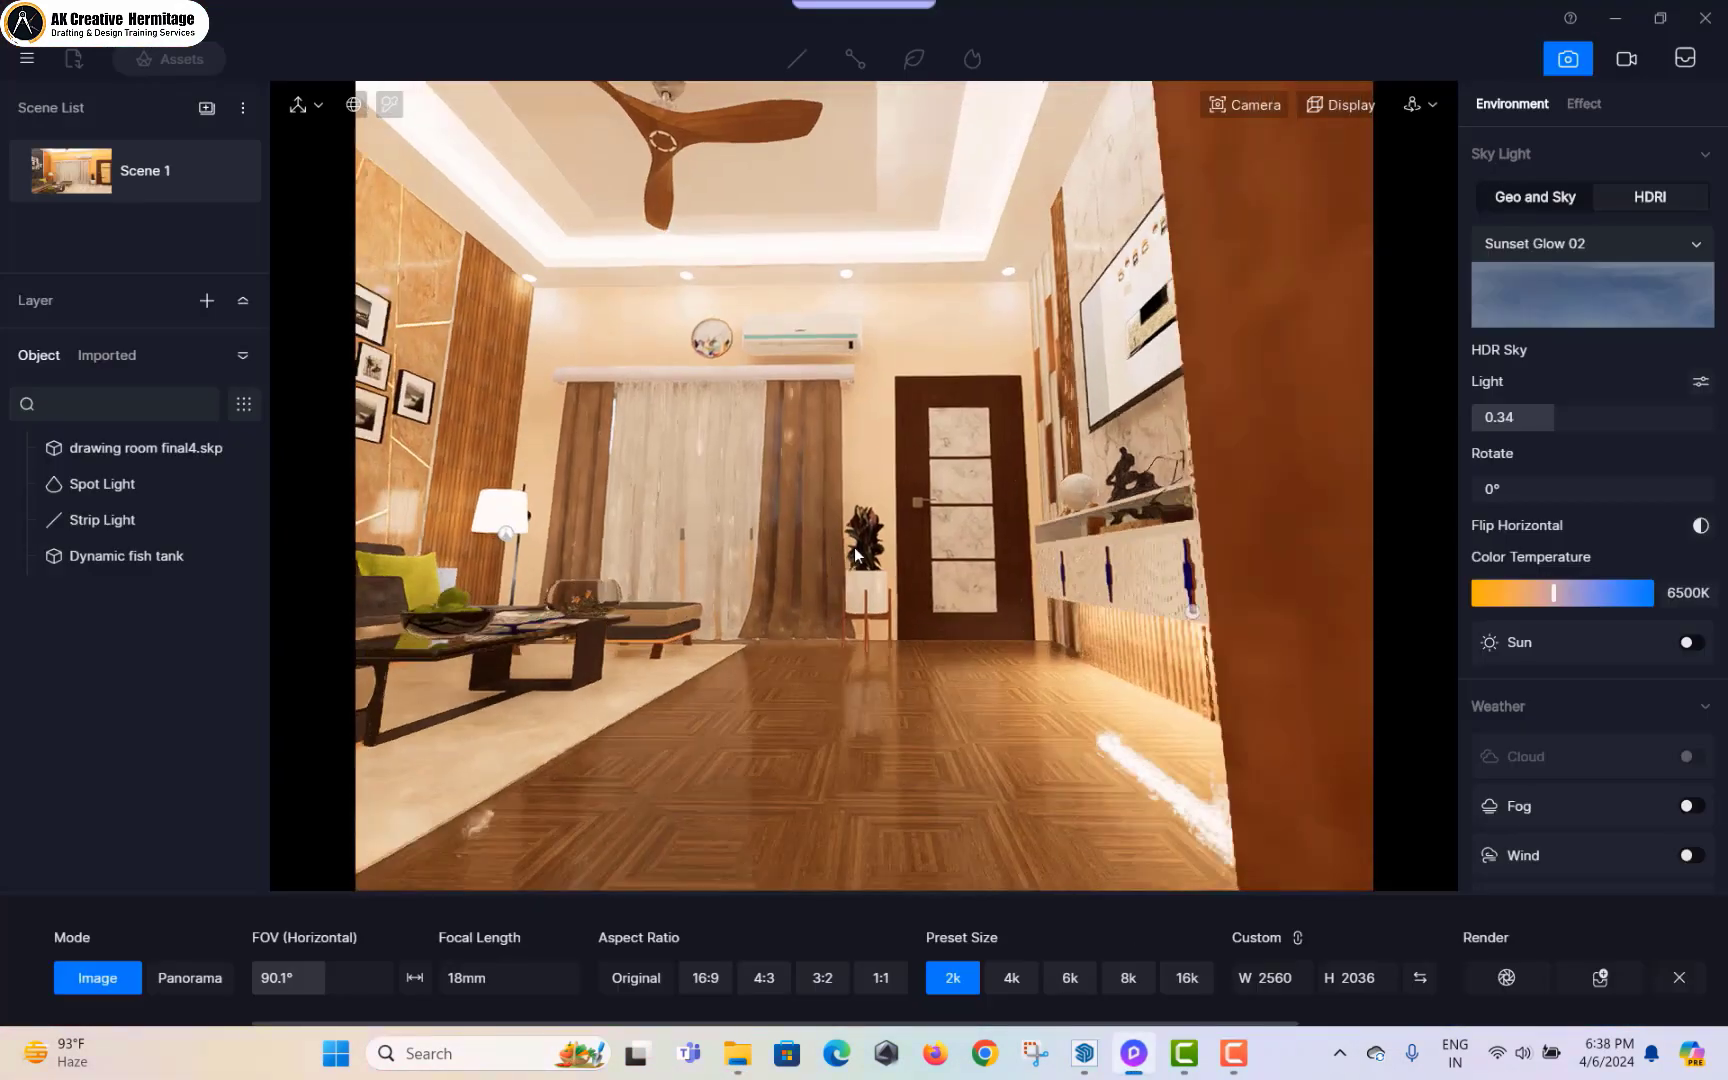
scroll(680, 556, "up", 2)
scroll(718, 580, "down", 3)
scroll(868, 654, "down", 2)
scroll(867, 655, "up", 3)
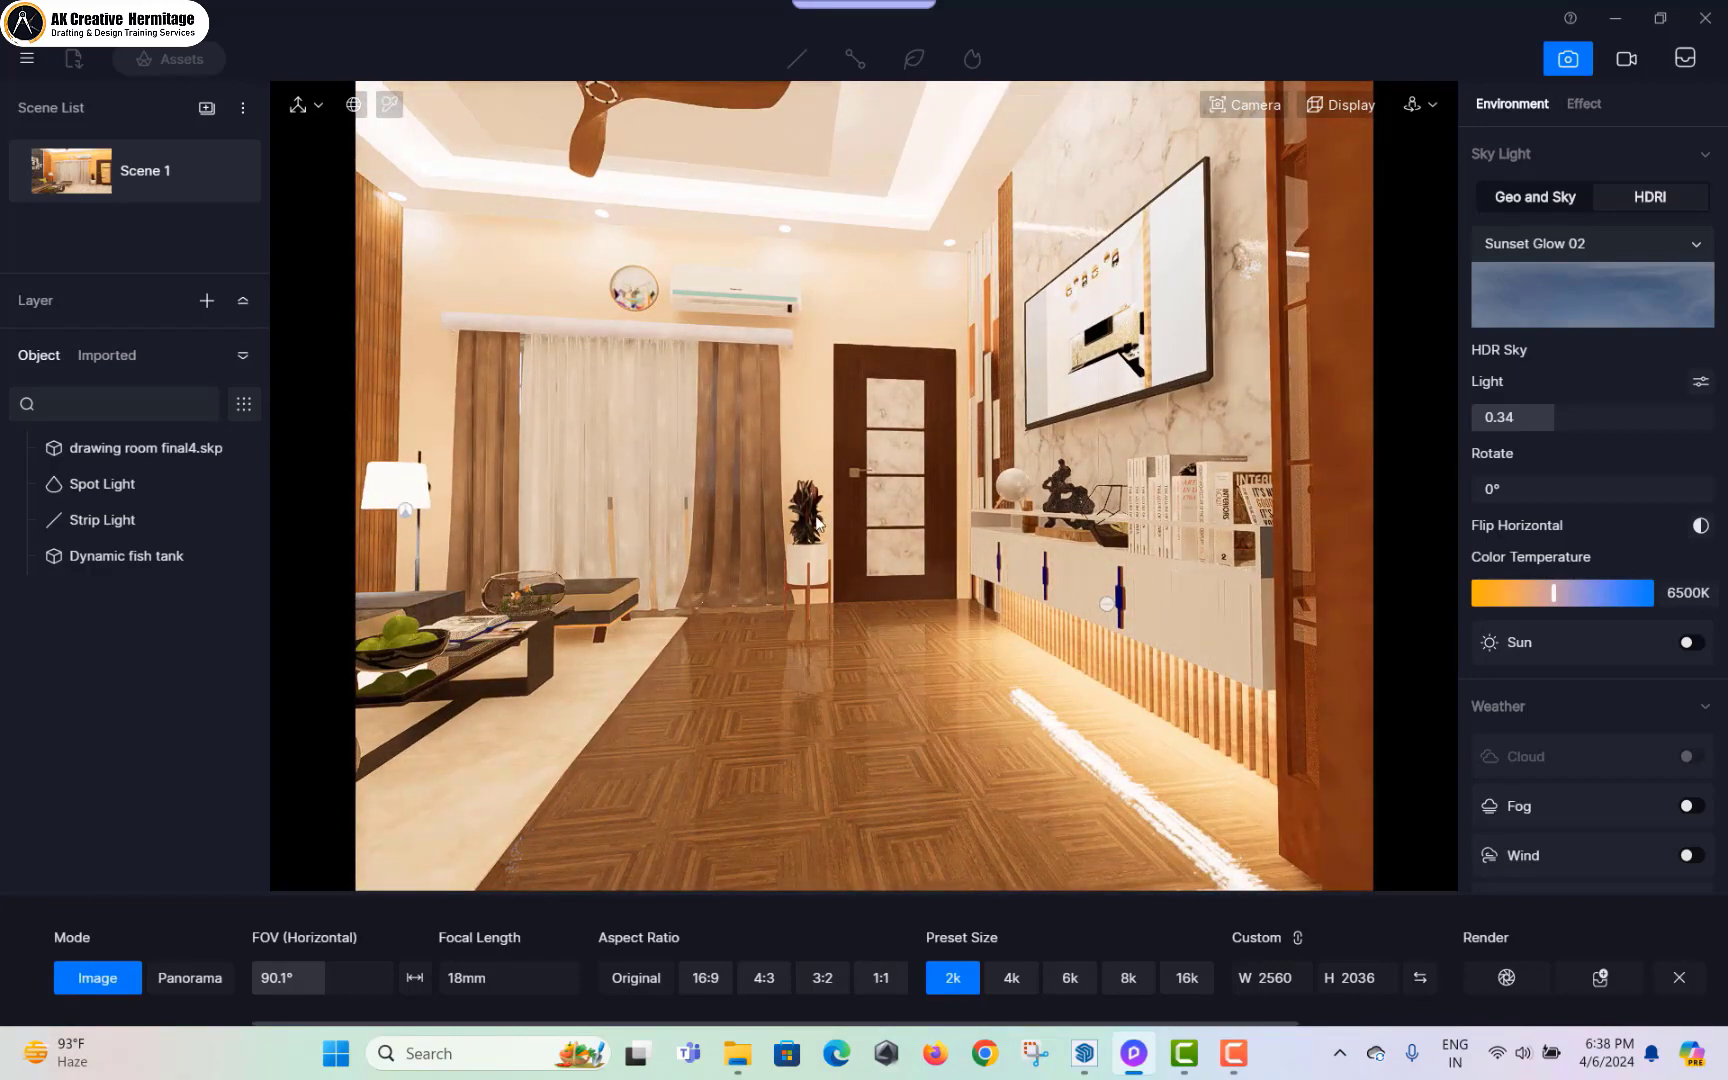
scroll(852, 582, "down", 4)
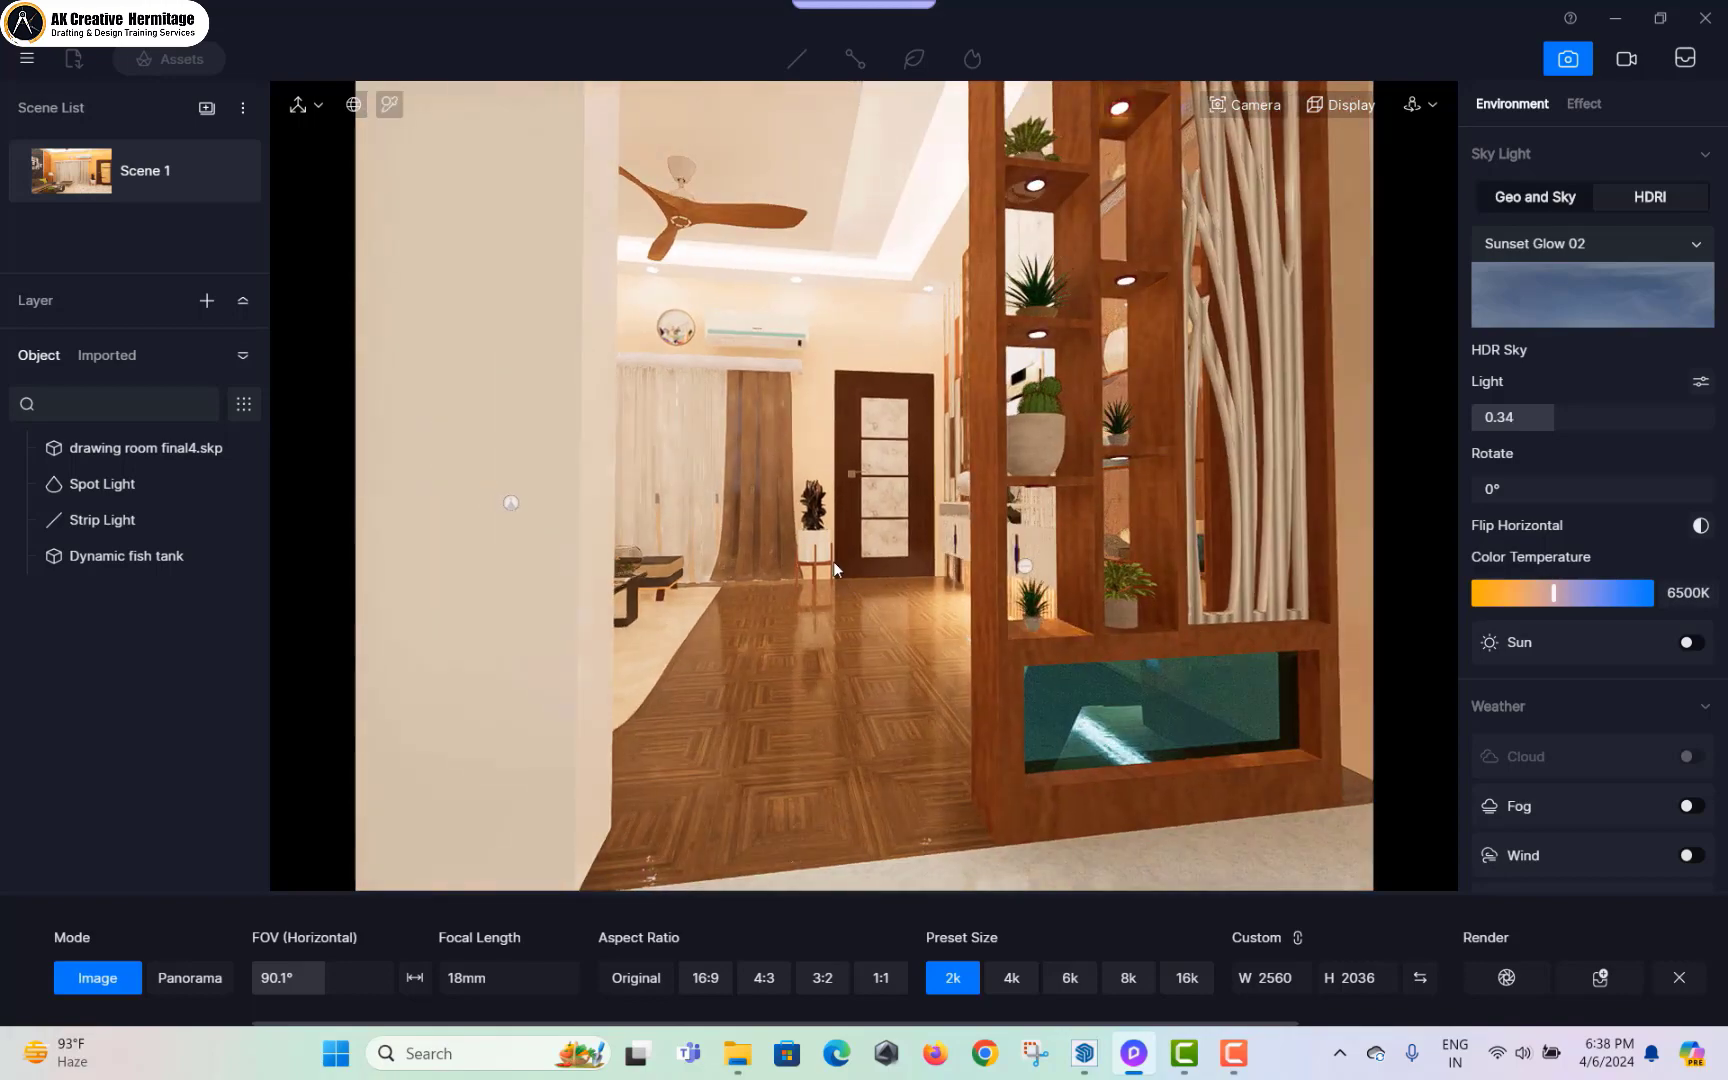
scroll(713, 629, "down", 4)
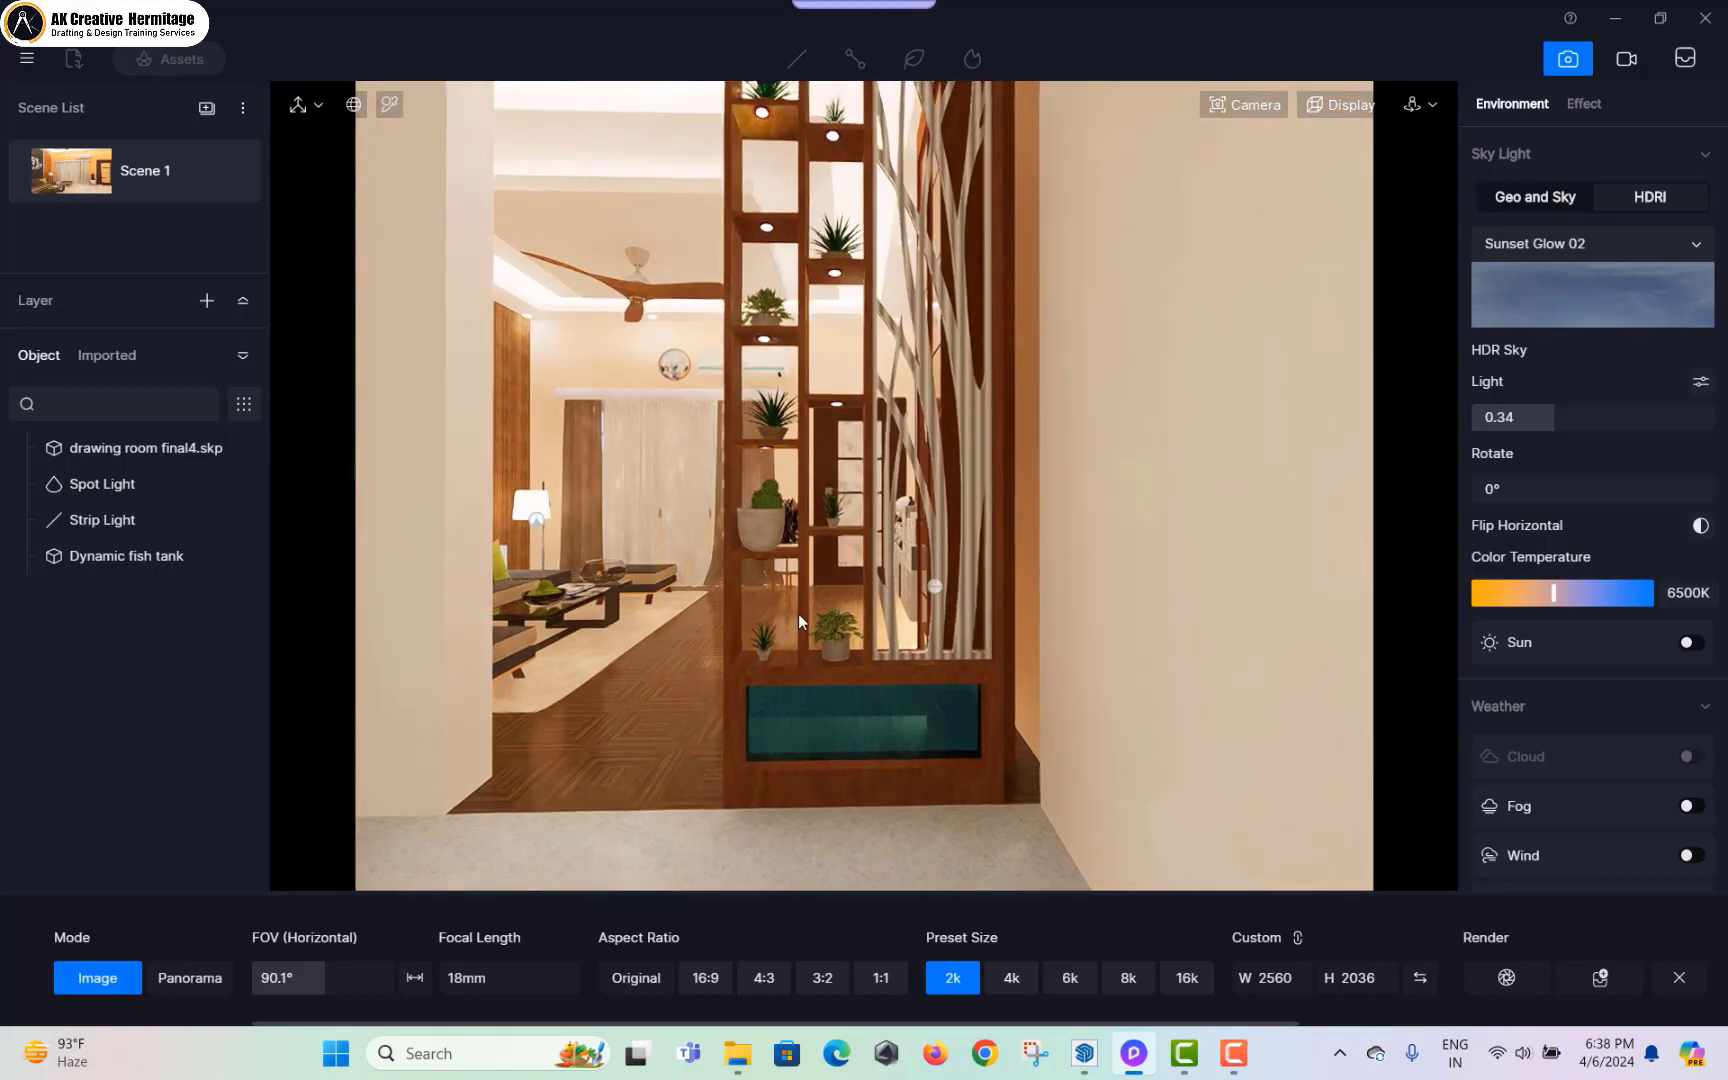
scroll(837, 634, "down", 3)
scroll(837, 634, "up", 2)
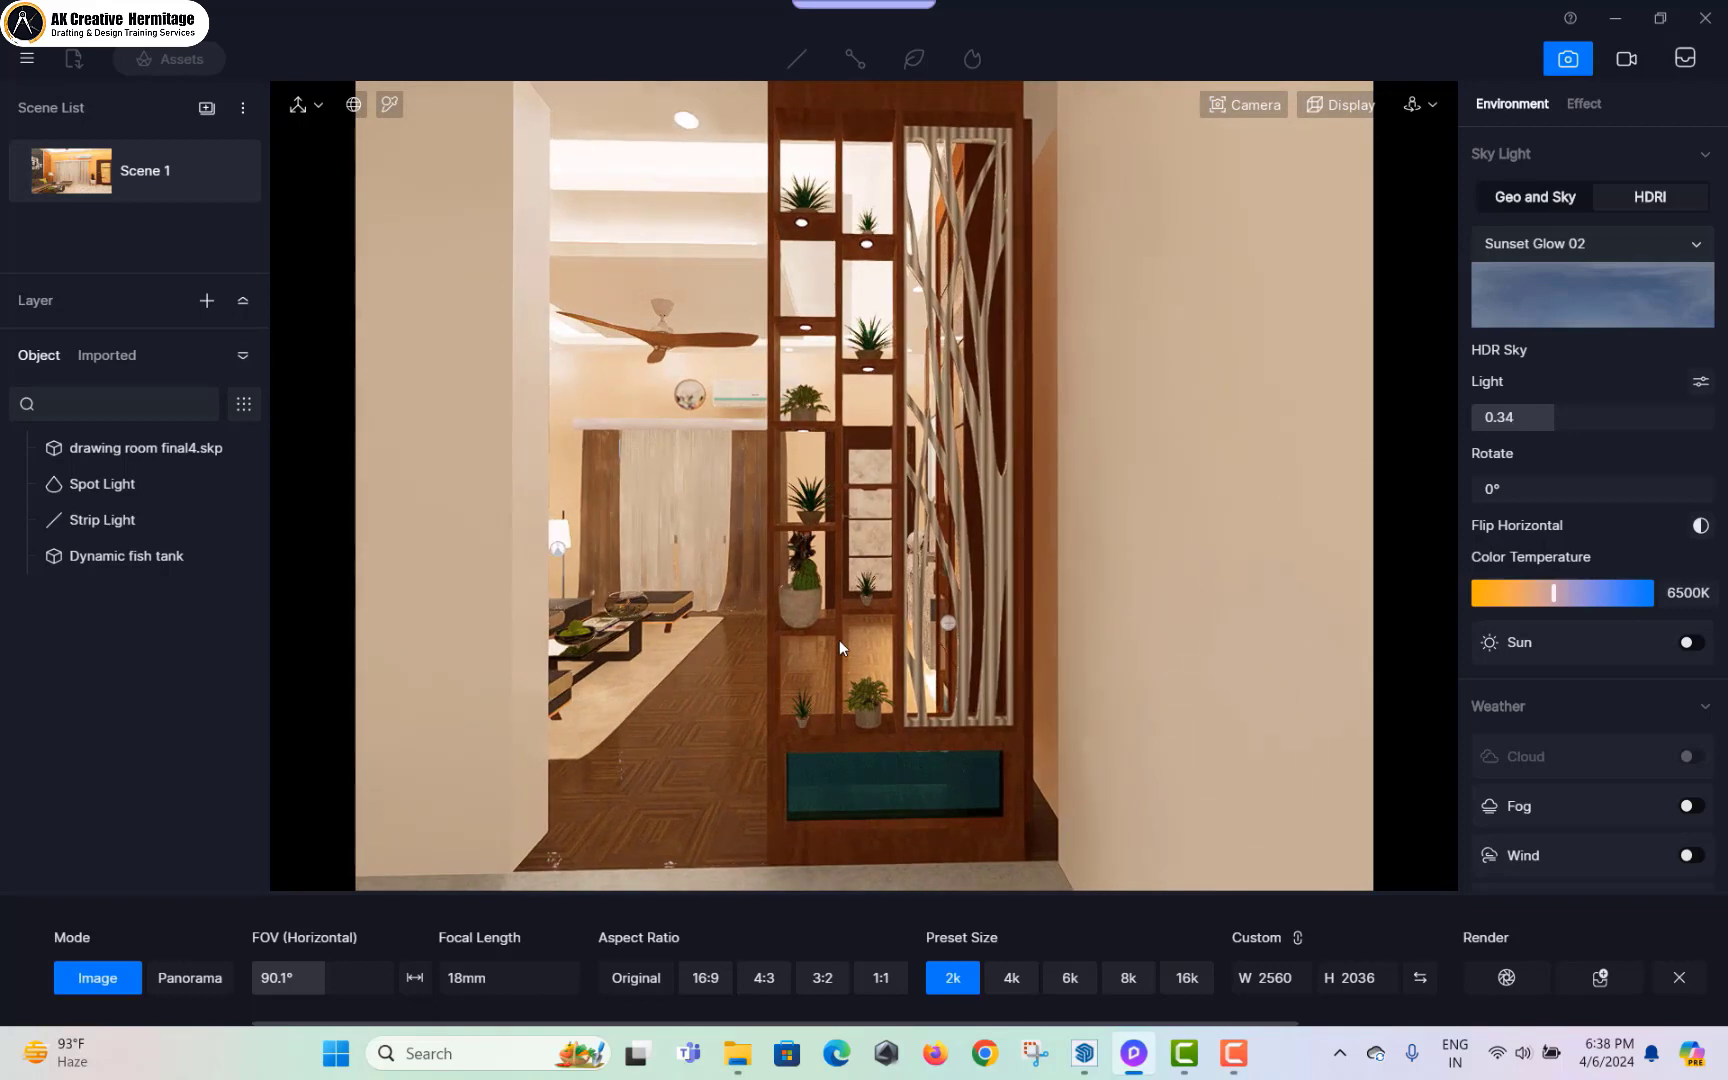
mouse_move(868, 610)
middle_mouse_down()
mouse_move(906, 610)
mouse_move(876, 616)
middle_mouse_up()
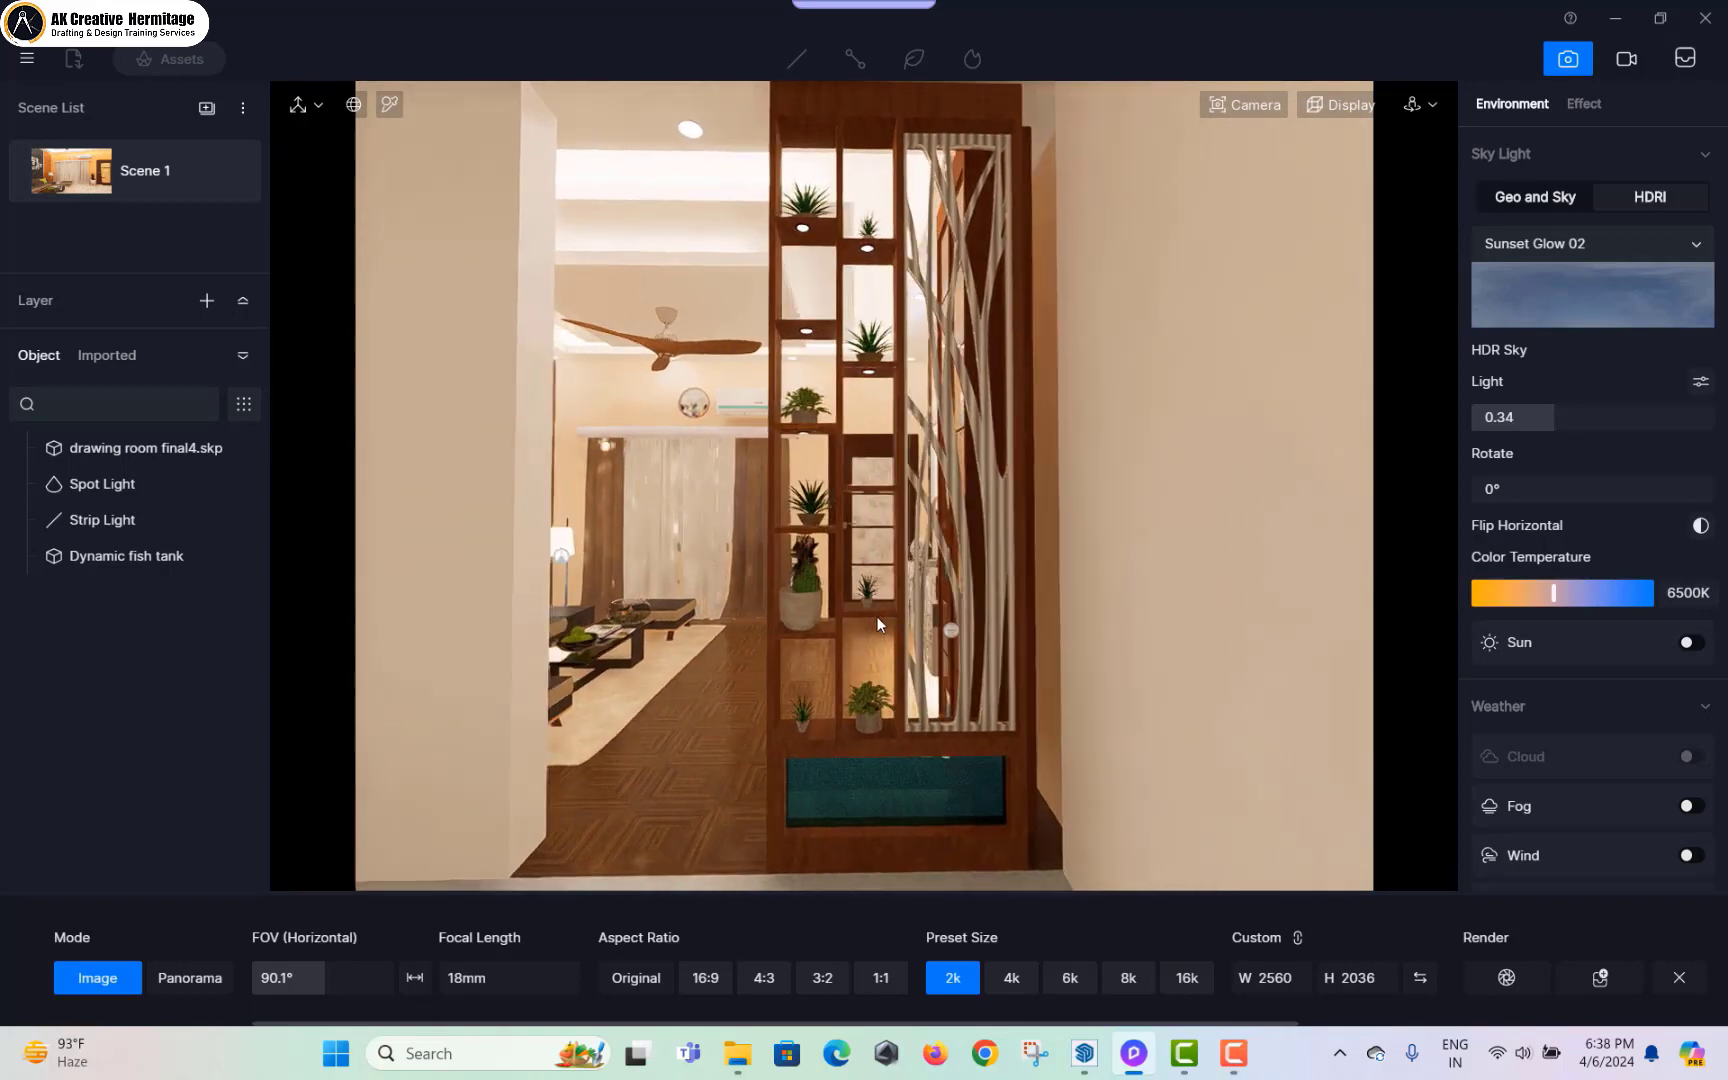
left_click(1634, 62)
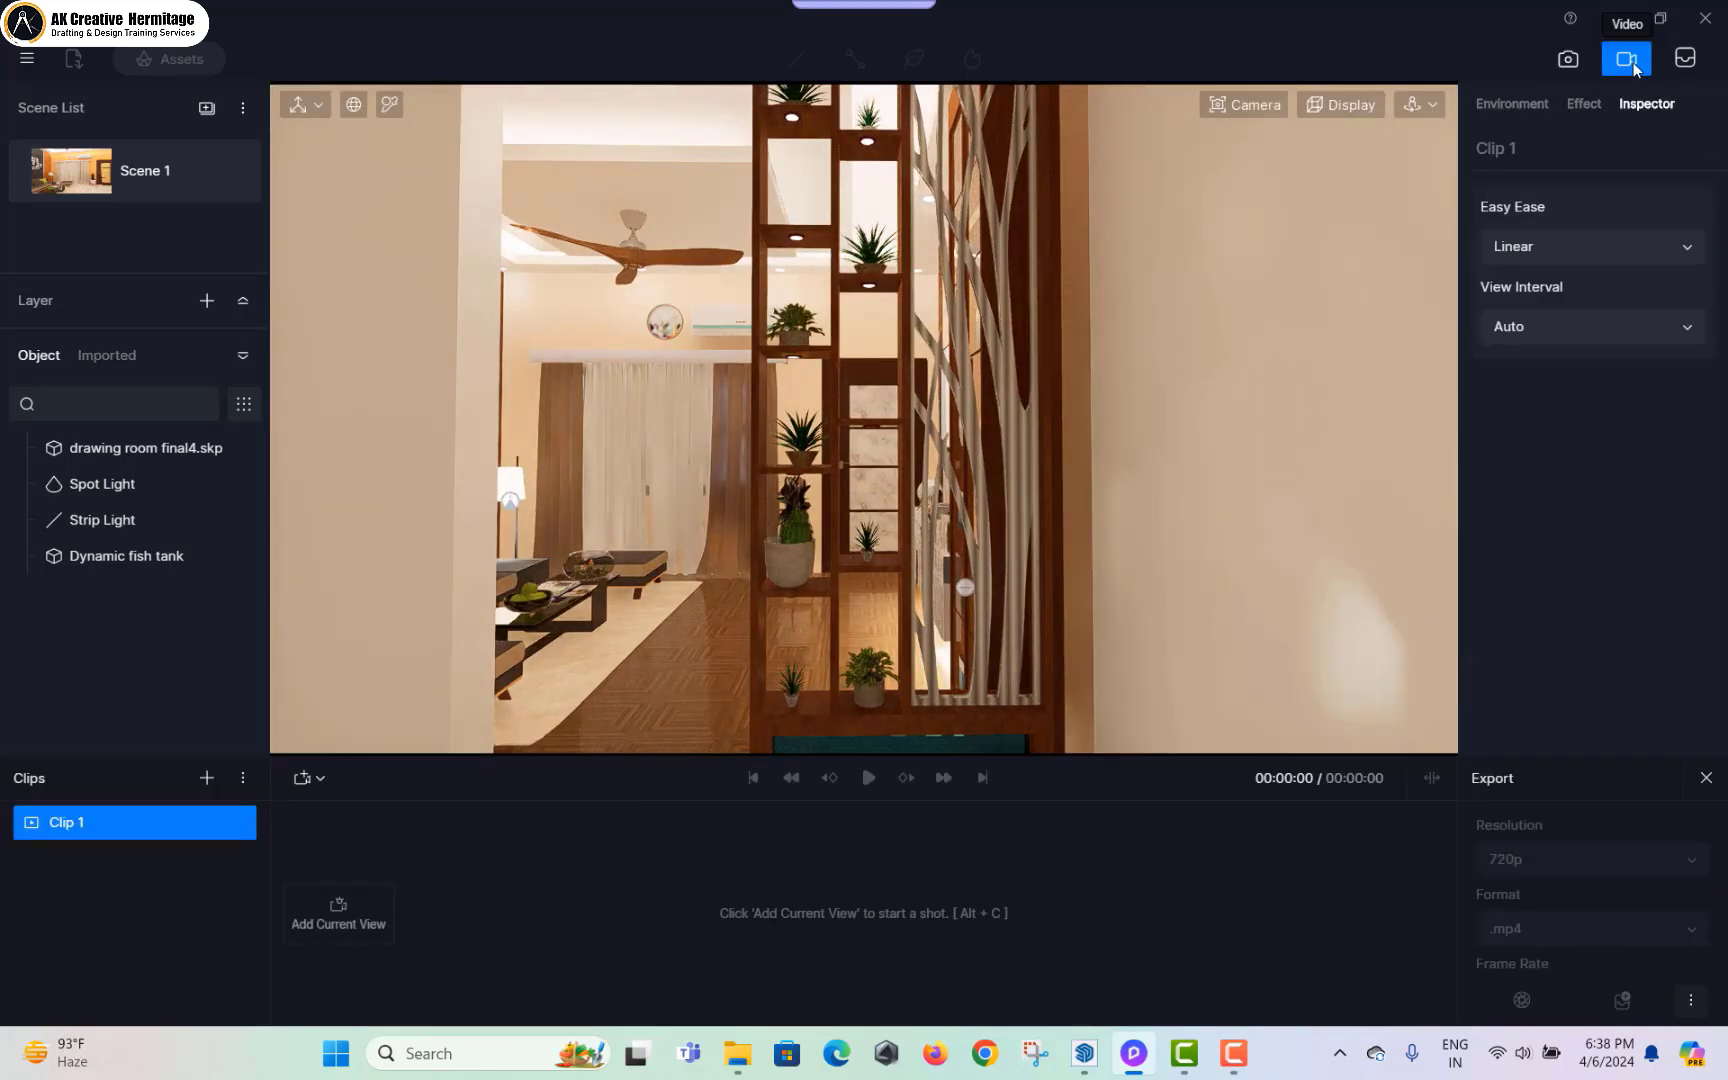
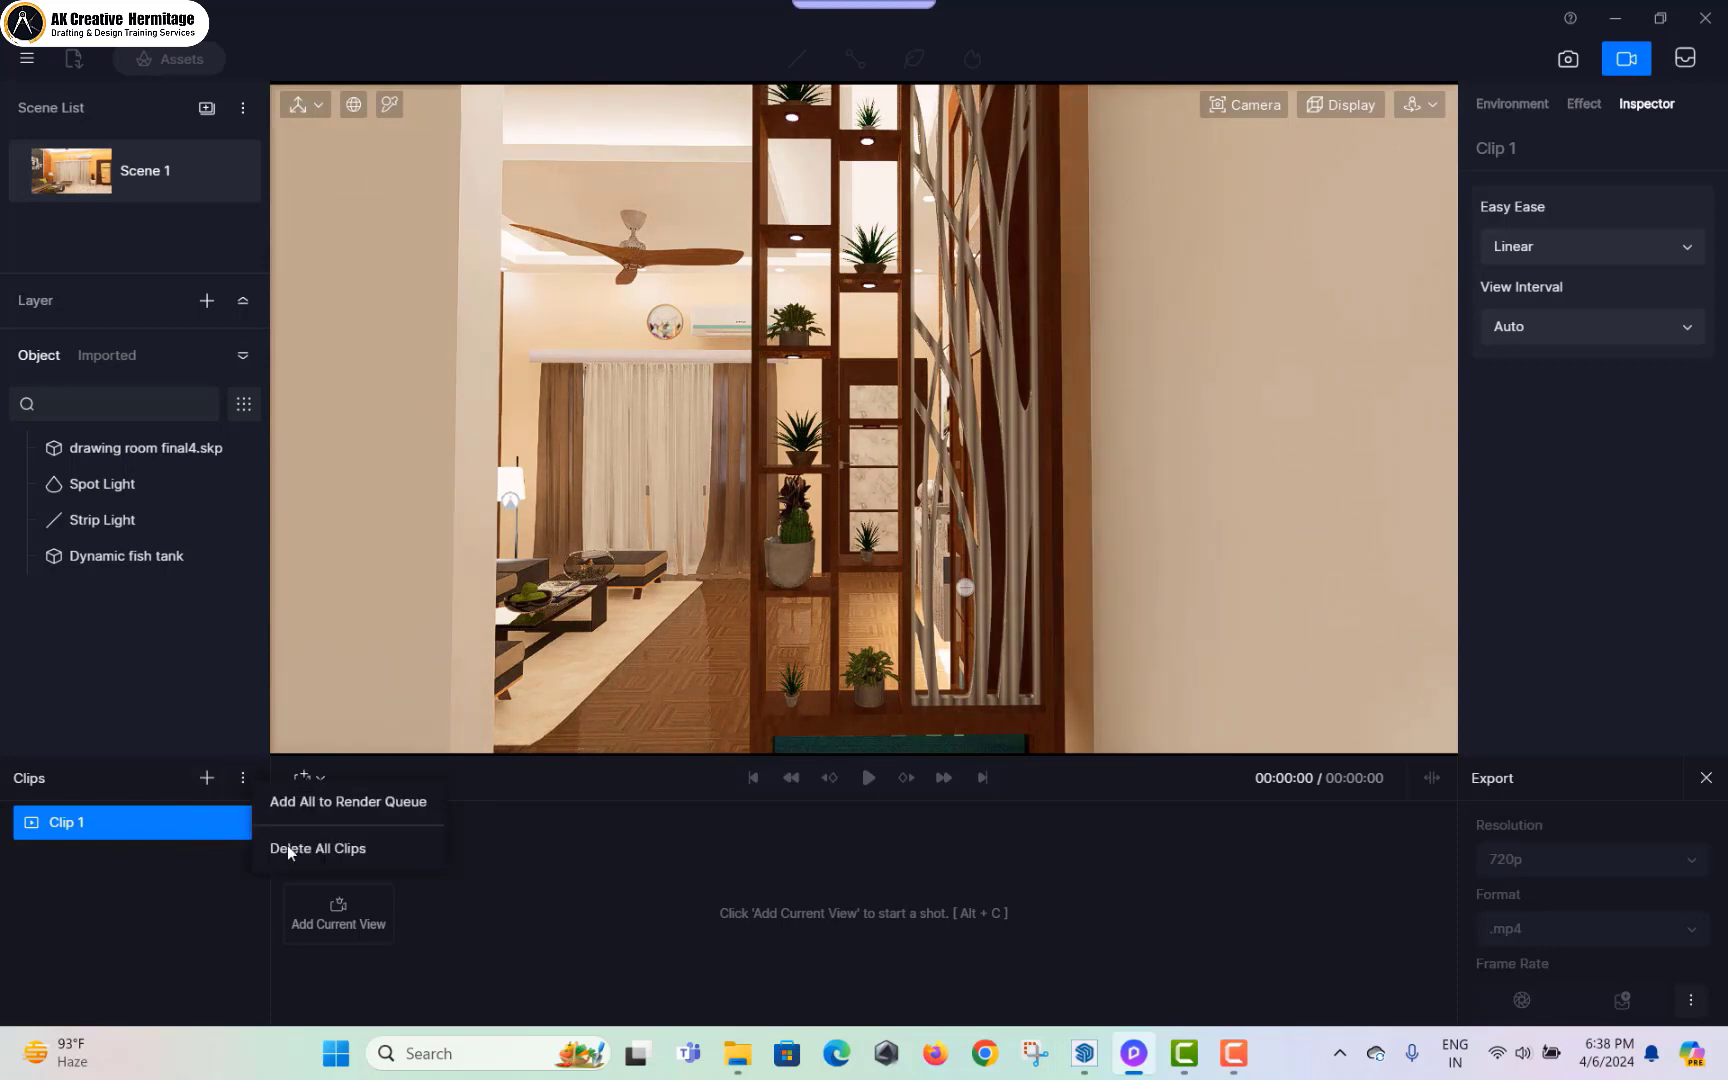
Step: Start the shot in Clip 1 with the current plant-shelf partition view and add a closer view at the room entrance
left_click(244, 782)
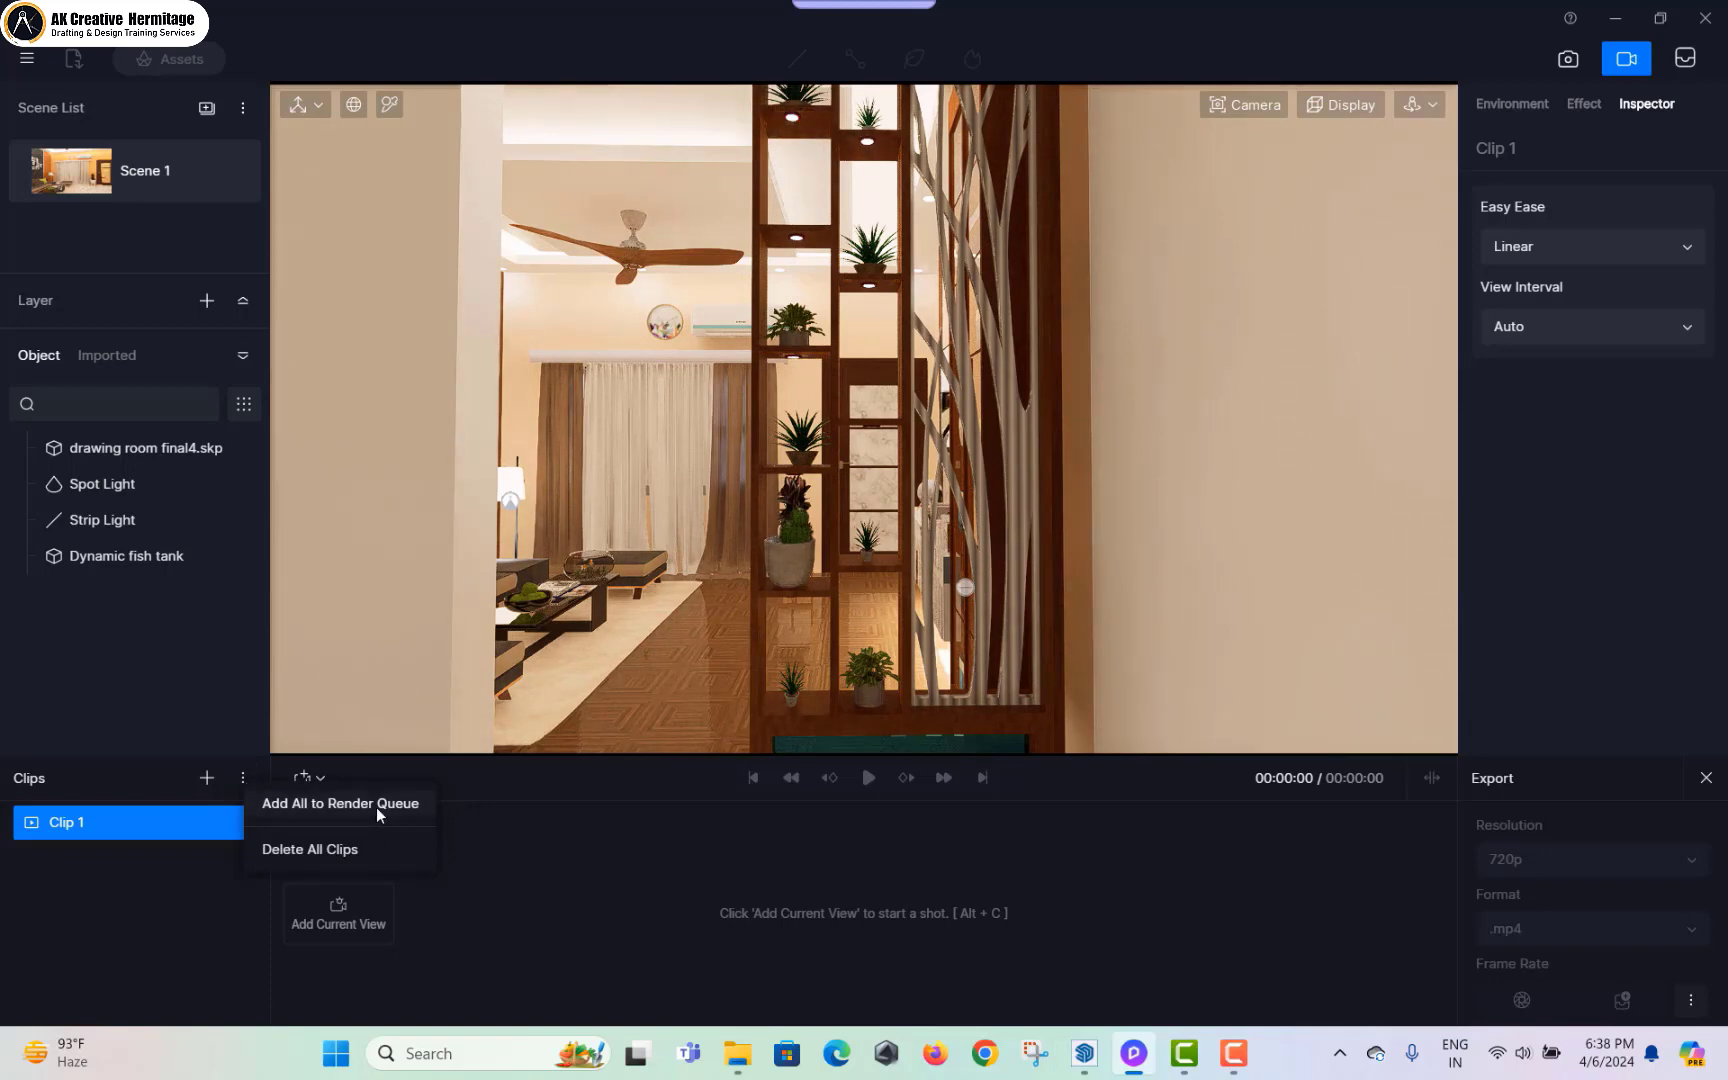
left_click(230, 875)
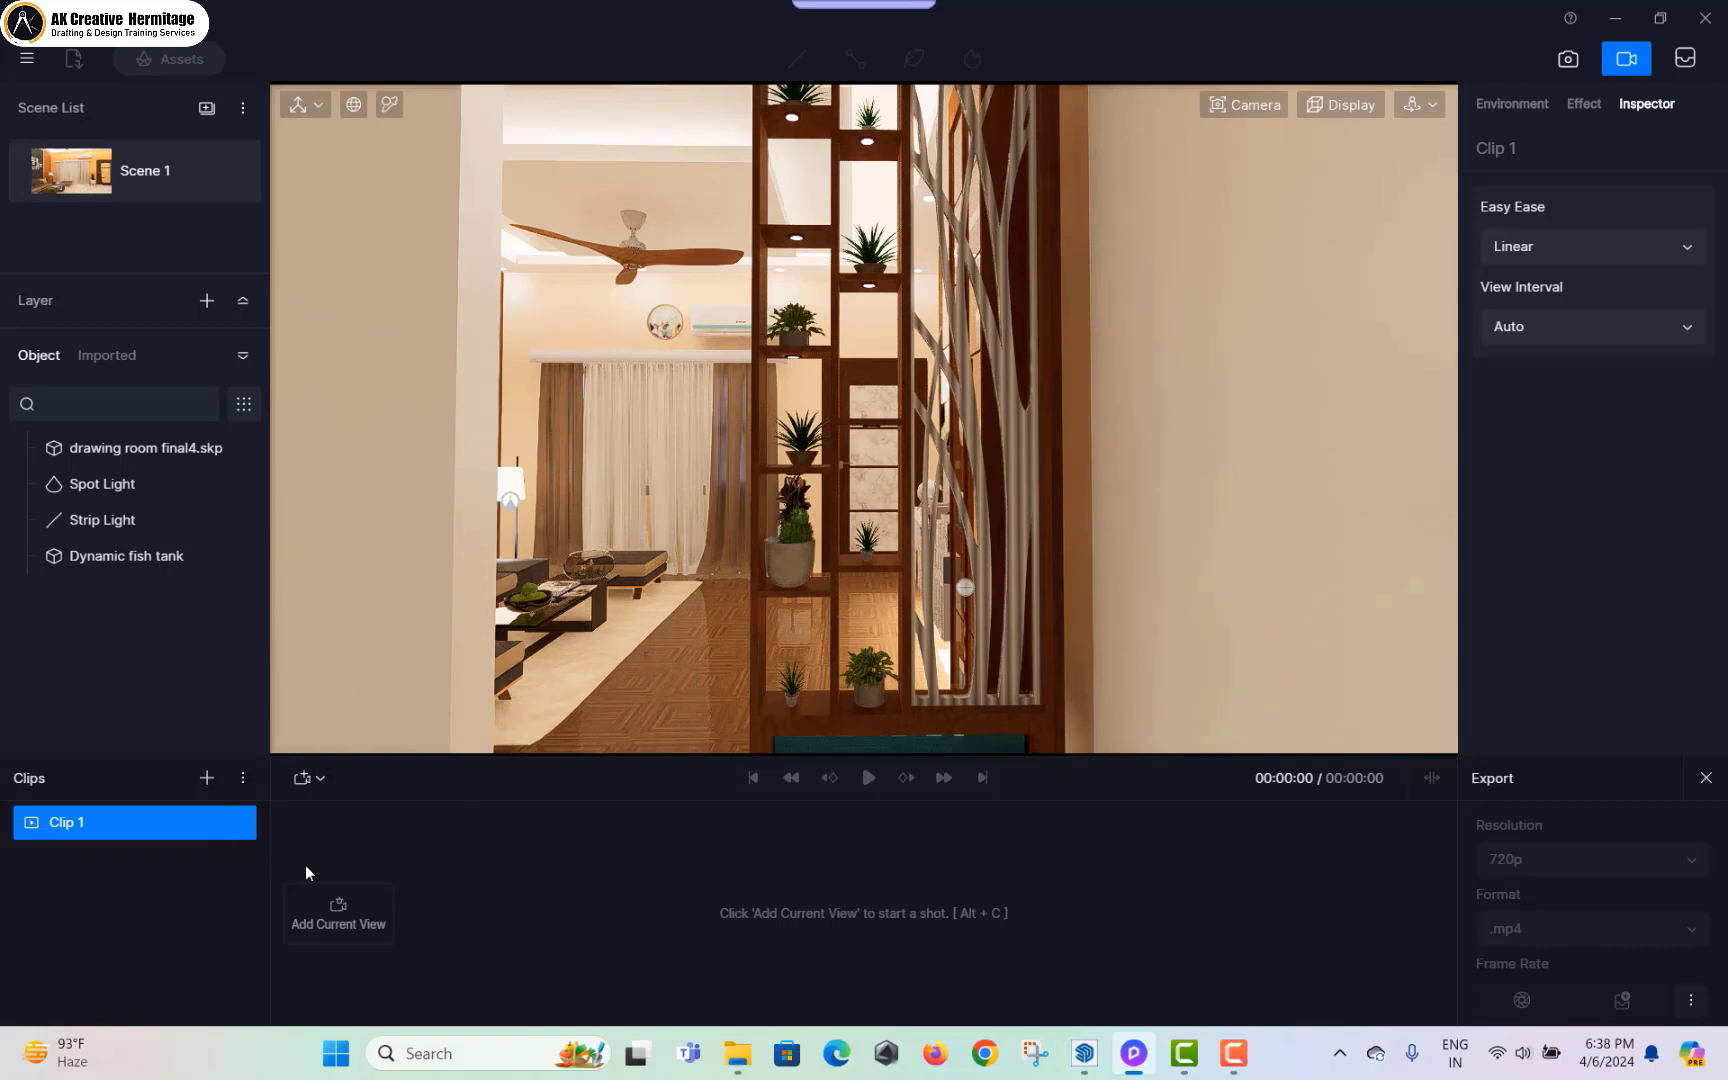
left_click(357, 925)
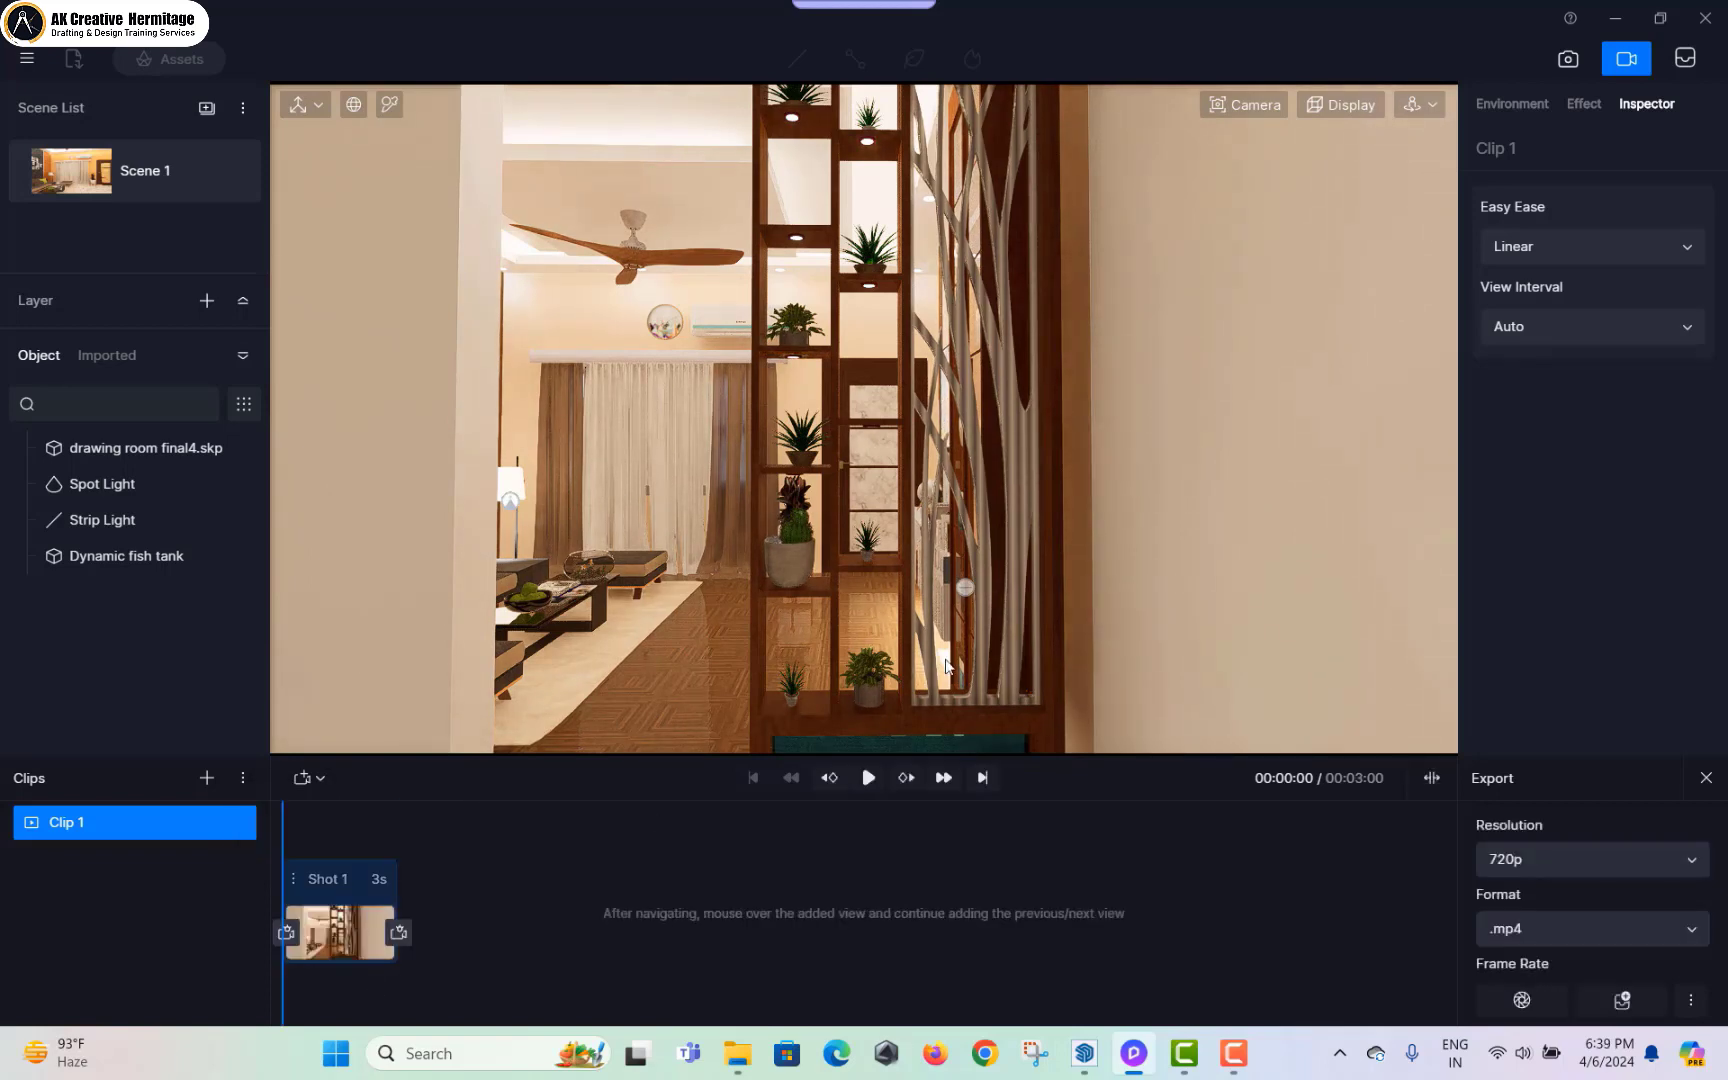
scroll(614, 594, "up", 3)
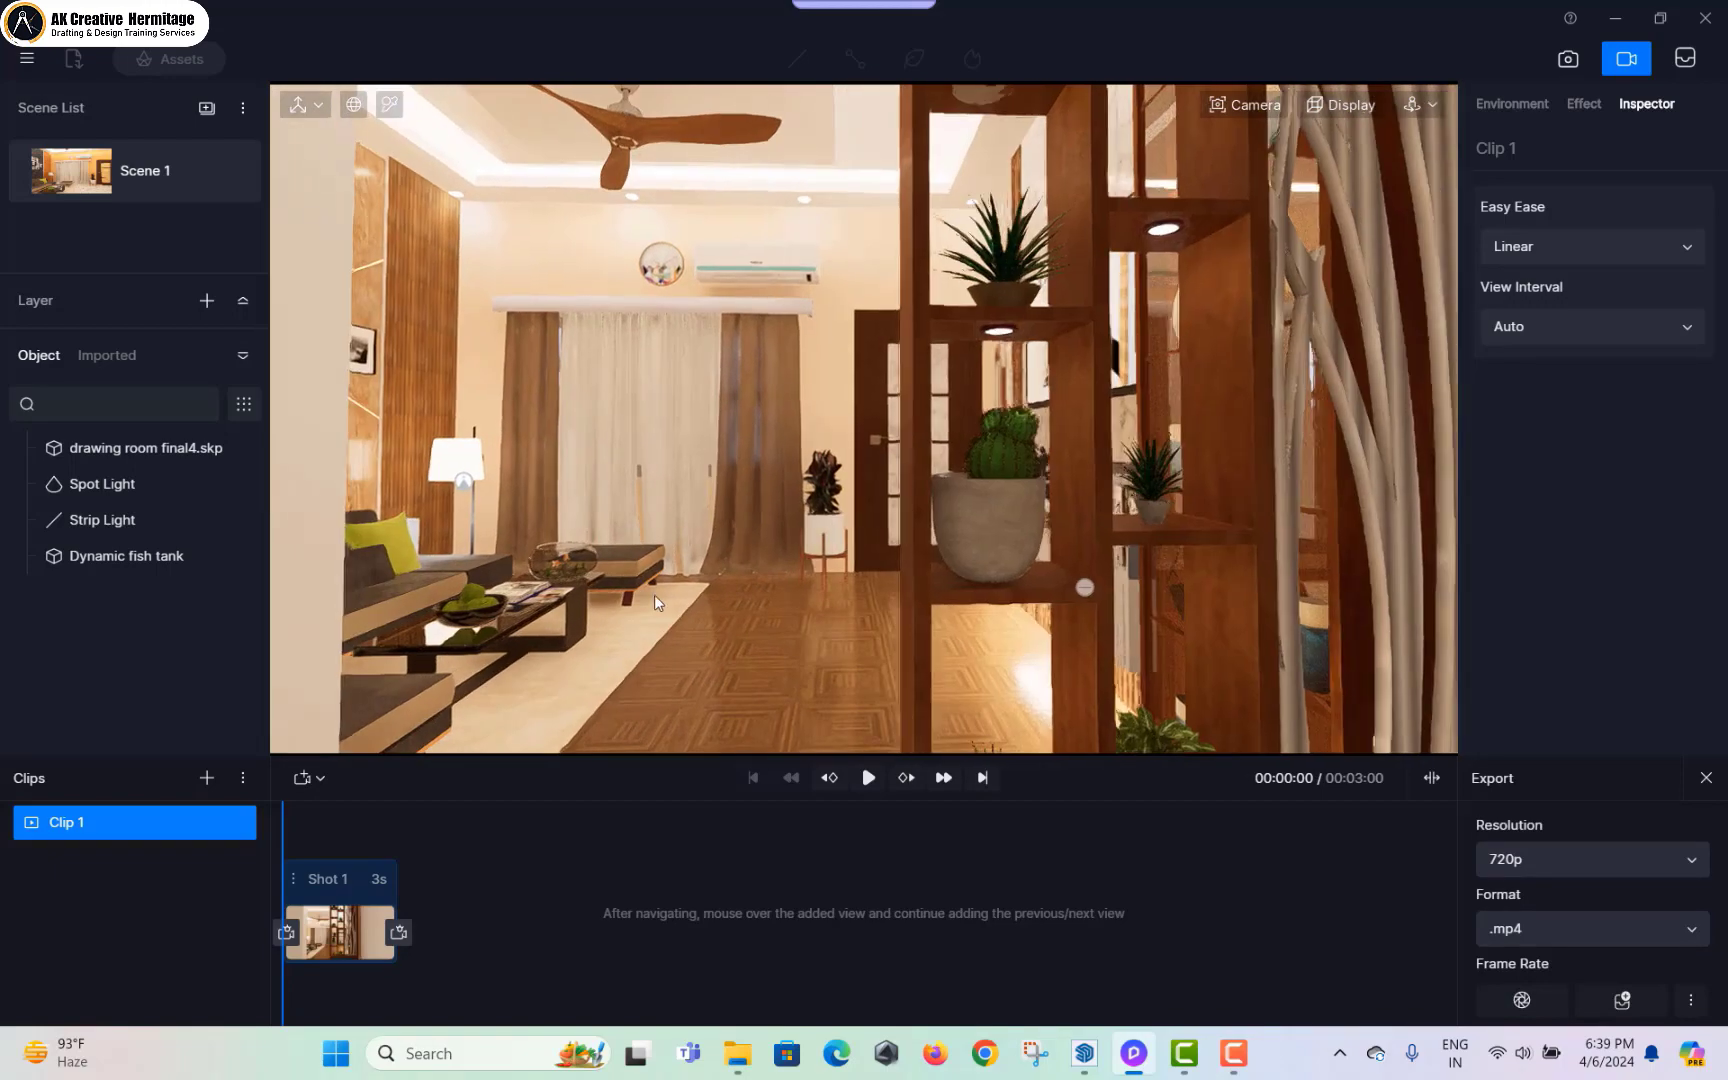
left_click(400, 933)
Step: Add a view facing the curtained window and door, followed by a view turned toward the TV wall
scroll(740, 570, "up", 5)
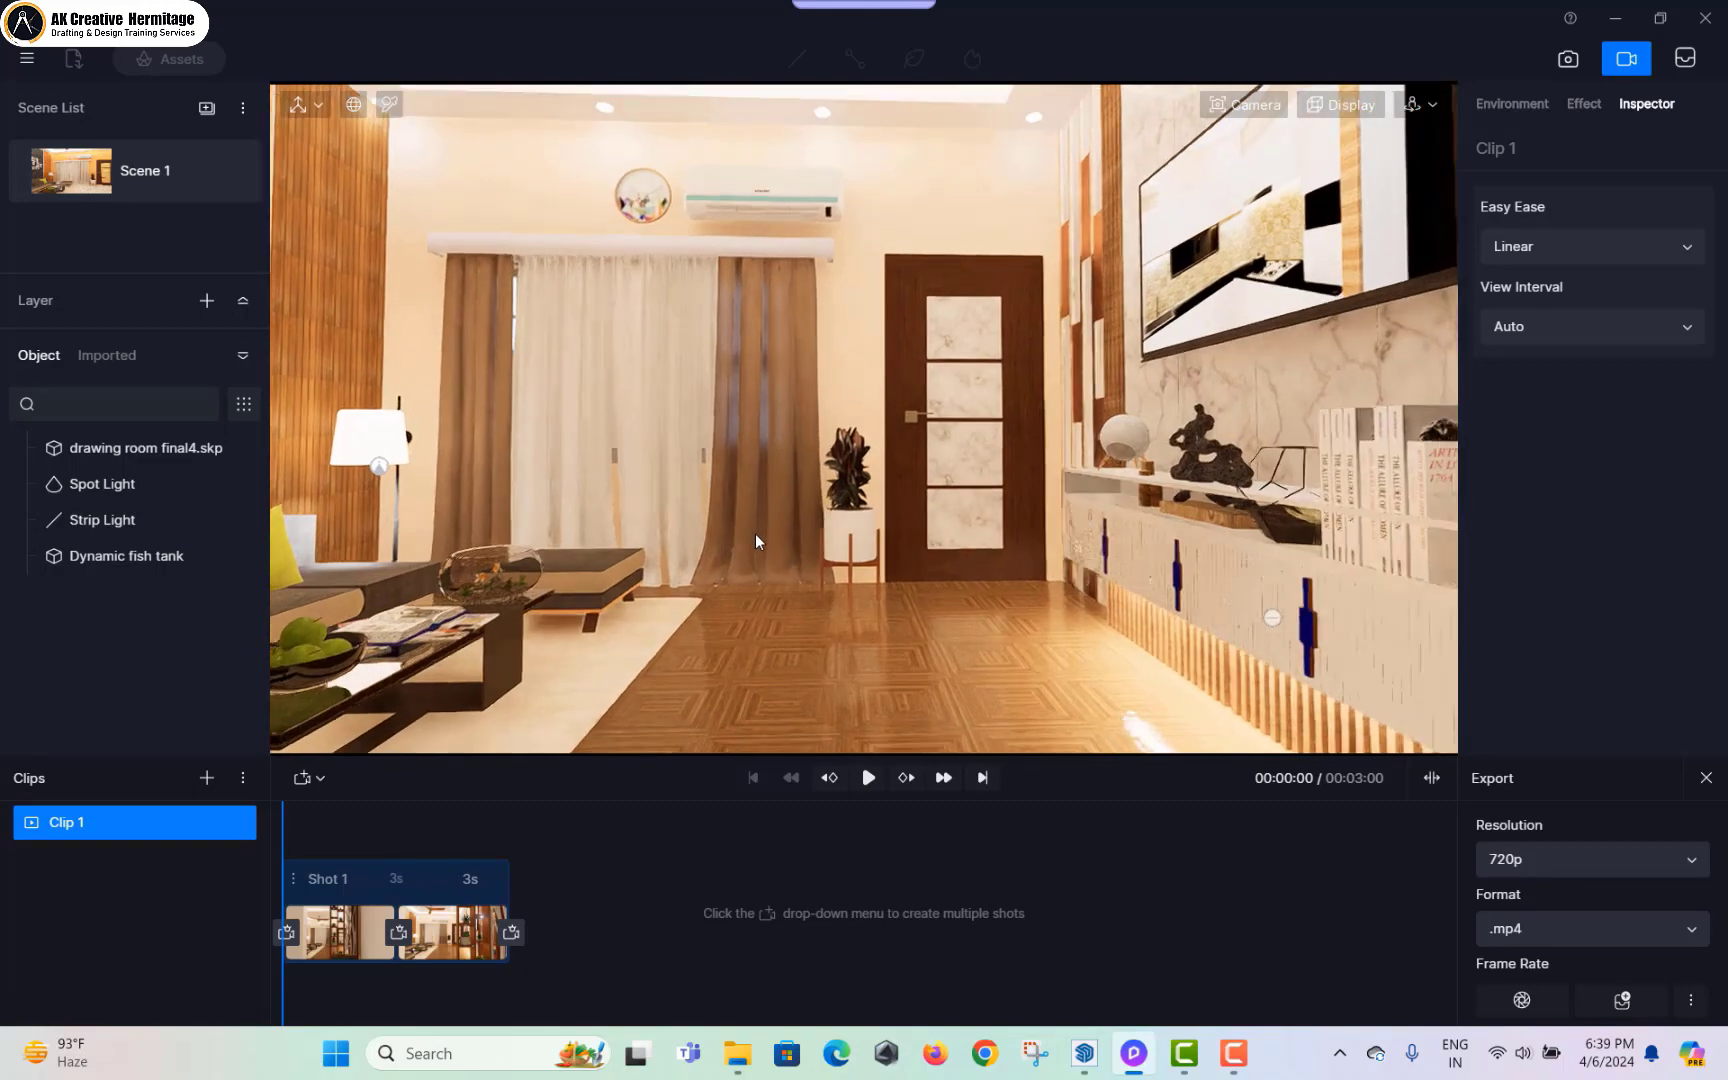
middle_click_drag(755, 534, 775, 659)
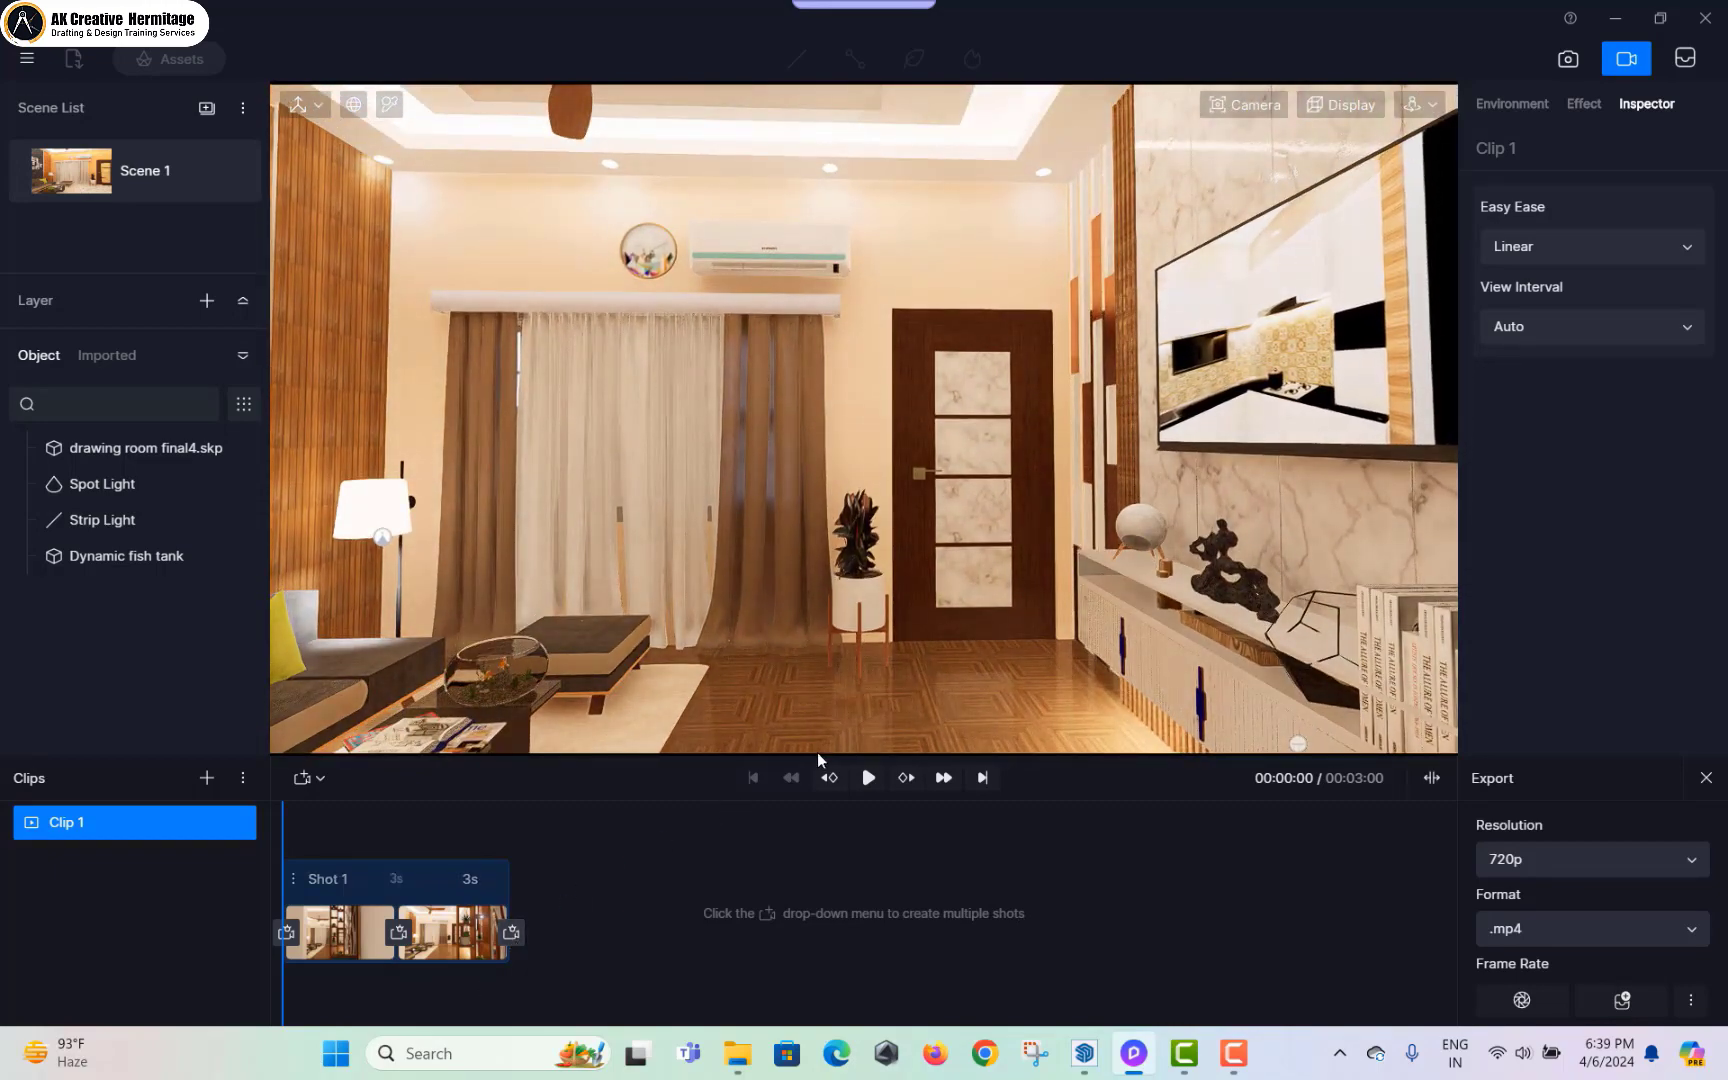
scroll(1031, 682, "up", 2)
mouse_move(1031, 682)
middle_mouse_down()
mouse_move(895, 667)
mouse_move(1308, 633)
middle_mouse_up()
scroll(1004, 640, "down", 3)
scroll(978, 634, "up", 4)
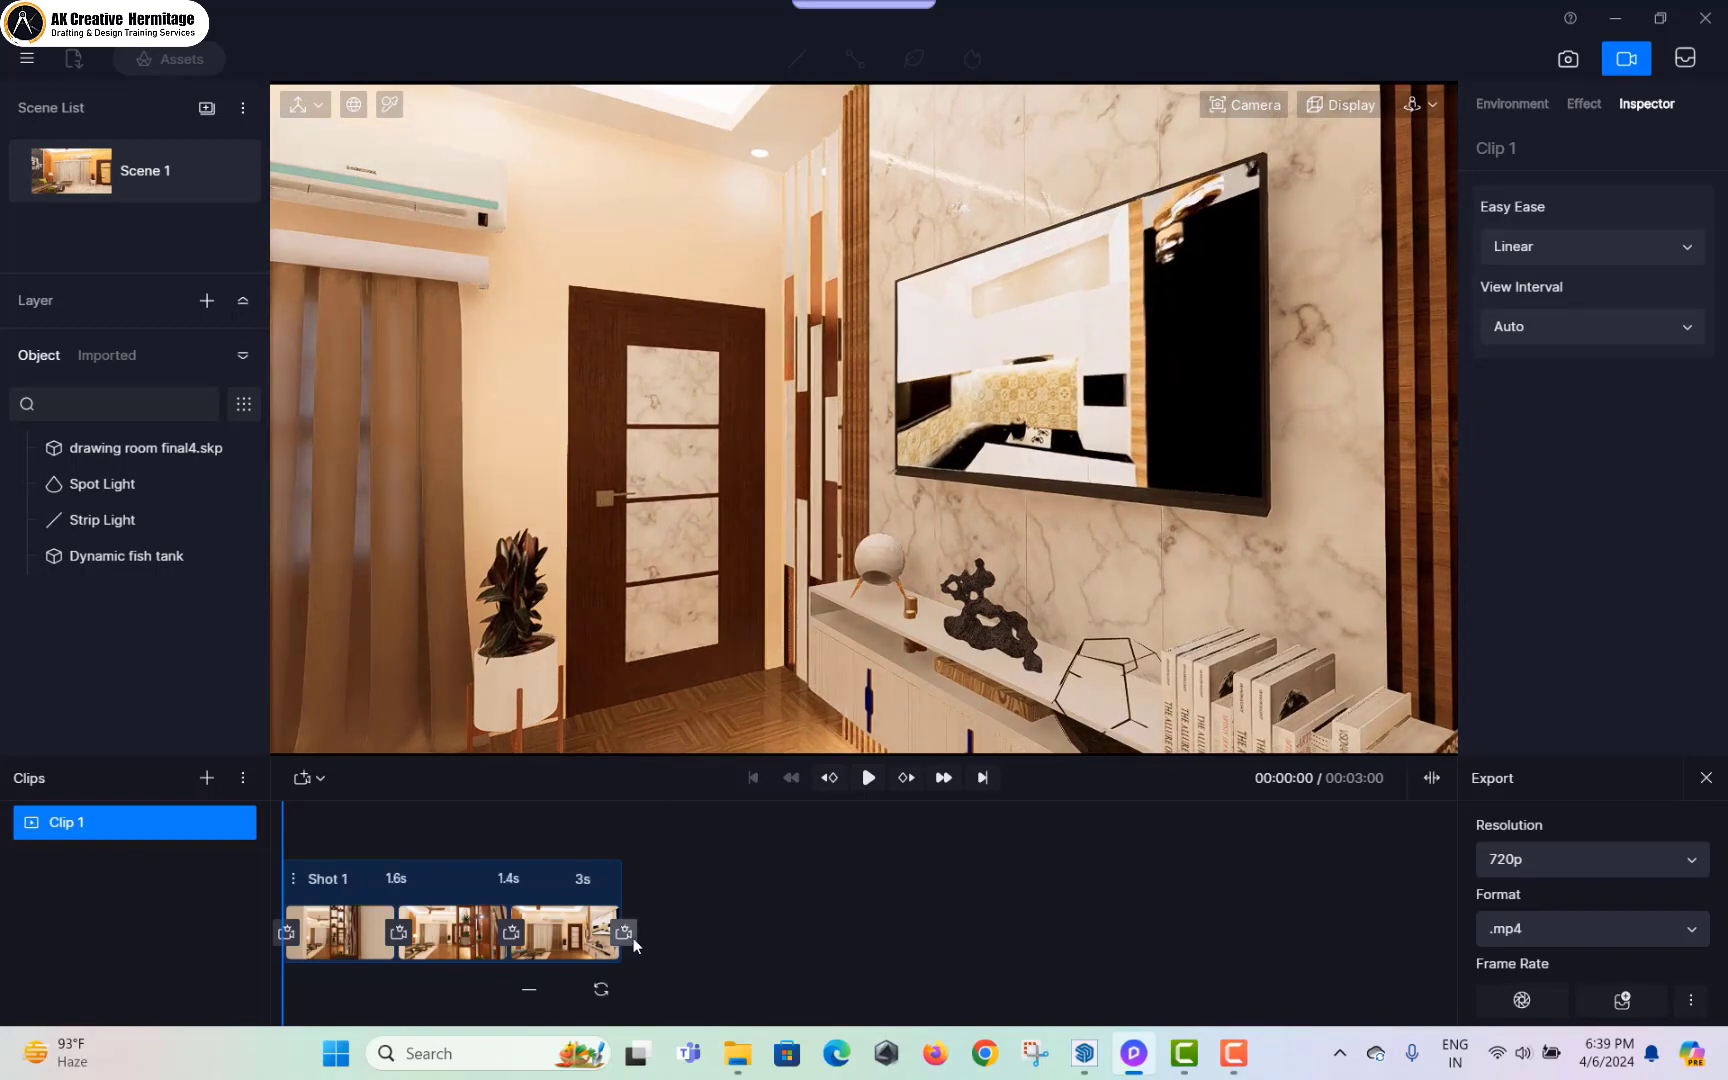
left_click(633, 938)
Step: Turn the camera further toward the TV wall and add a more frontal view of the TV and console to the shot
middle_click_drag(800, 662, 1204, 656)
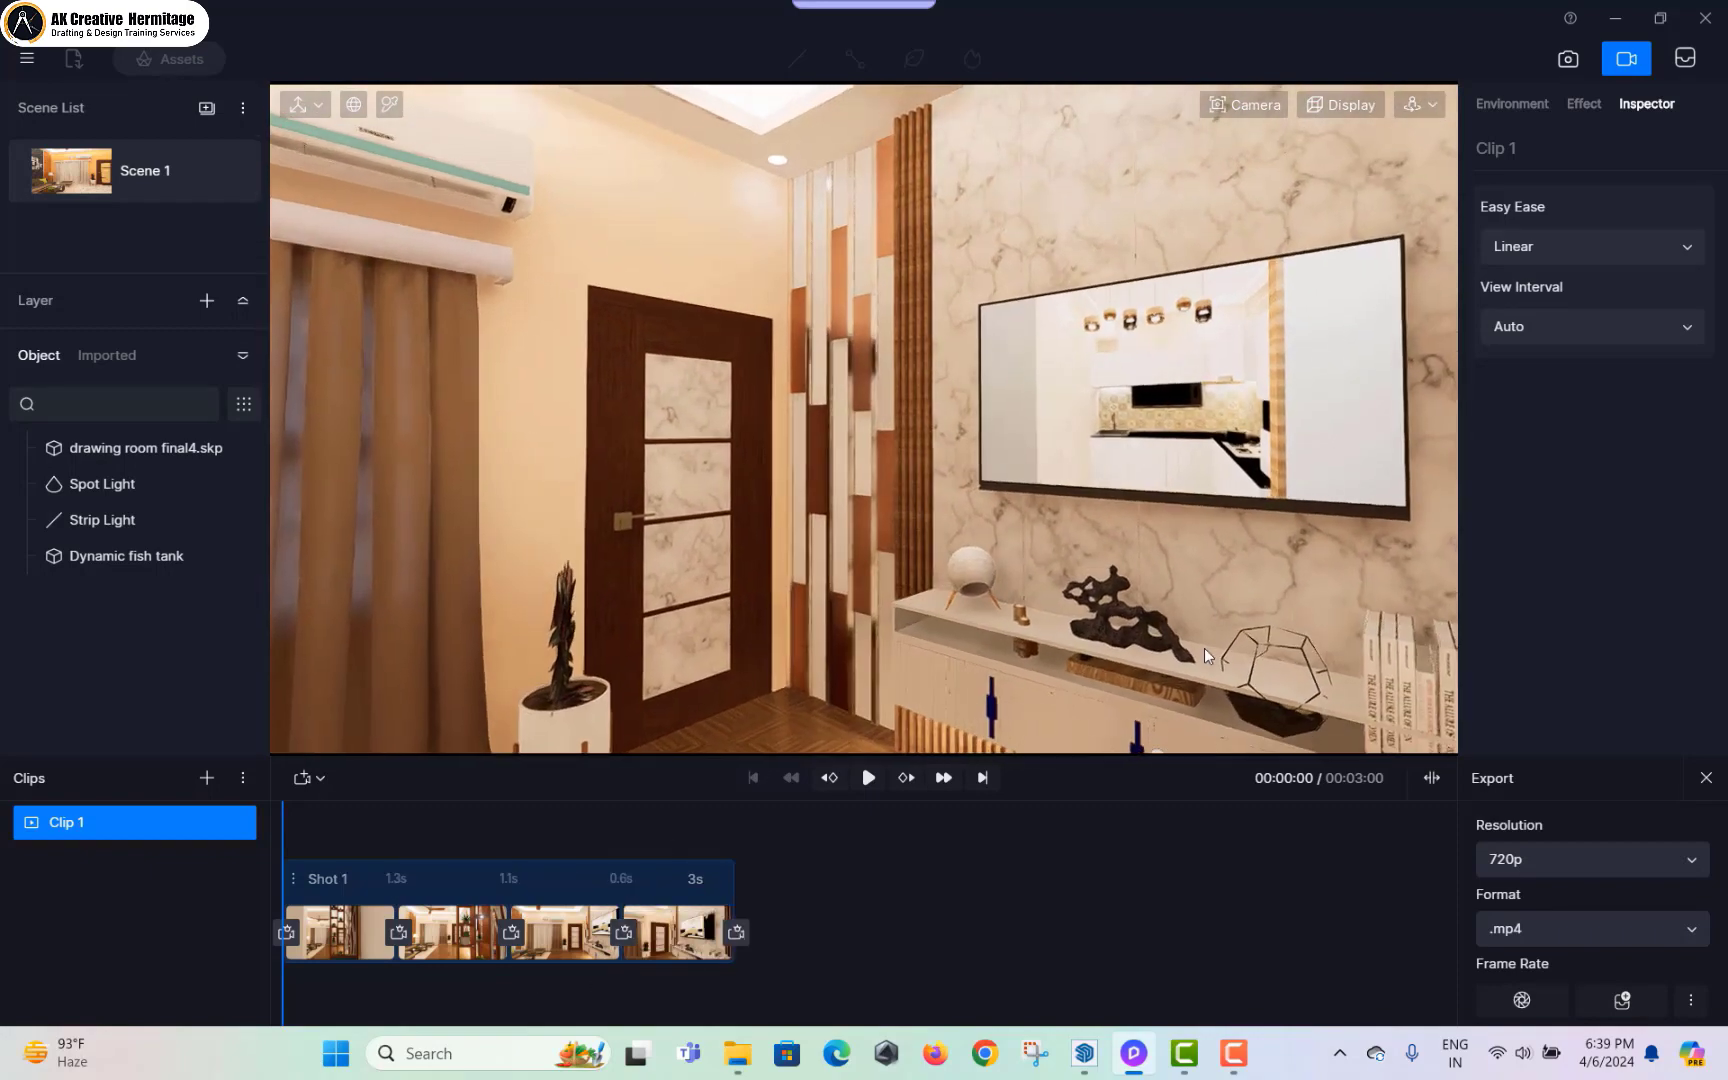
right_click_drag(1205, 649, 1316, 606)
middle_click_drag(1316, 606, 1153, 615)
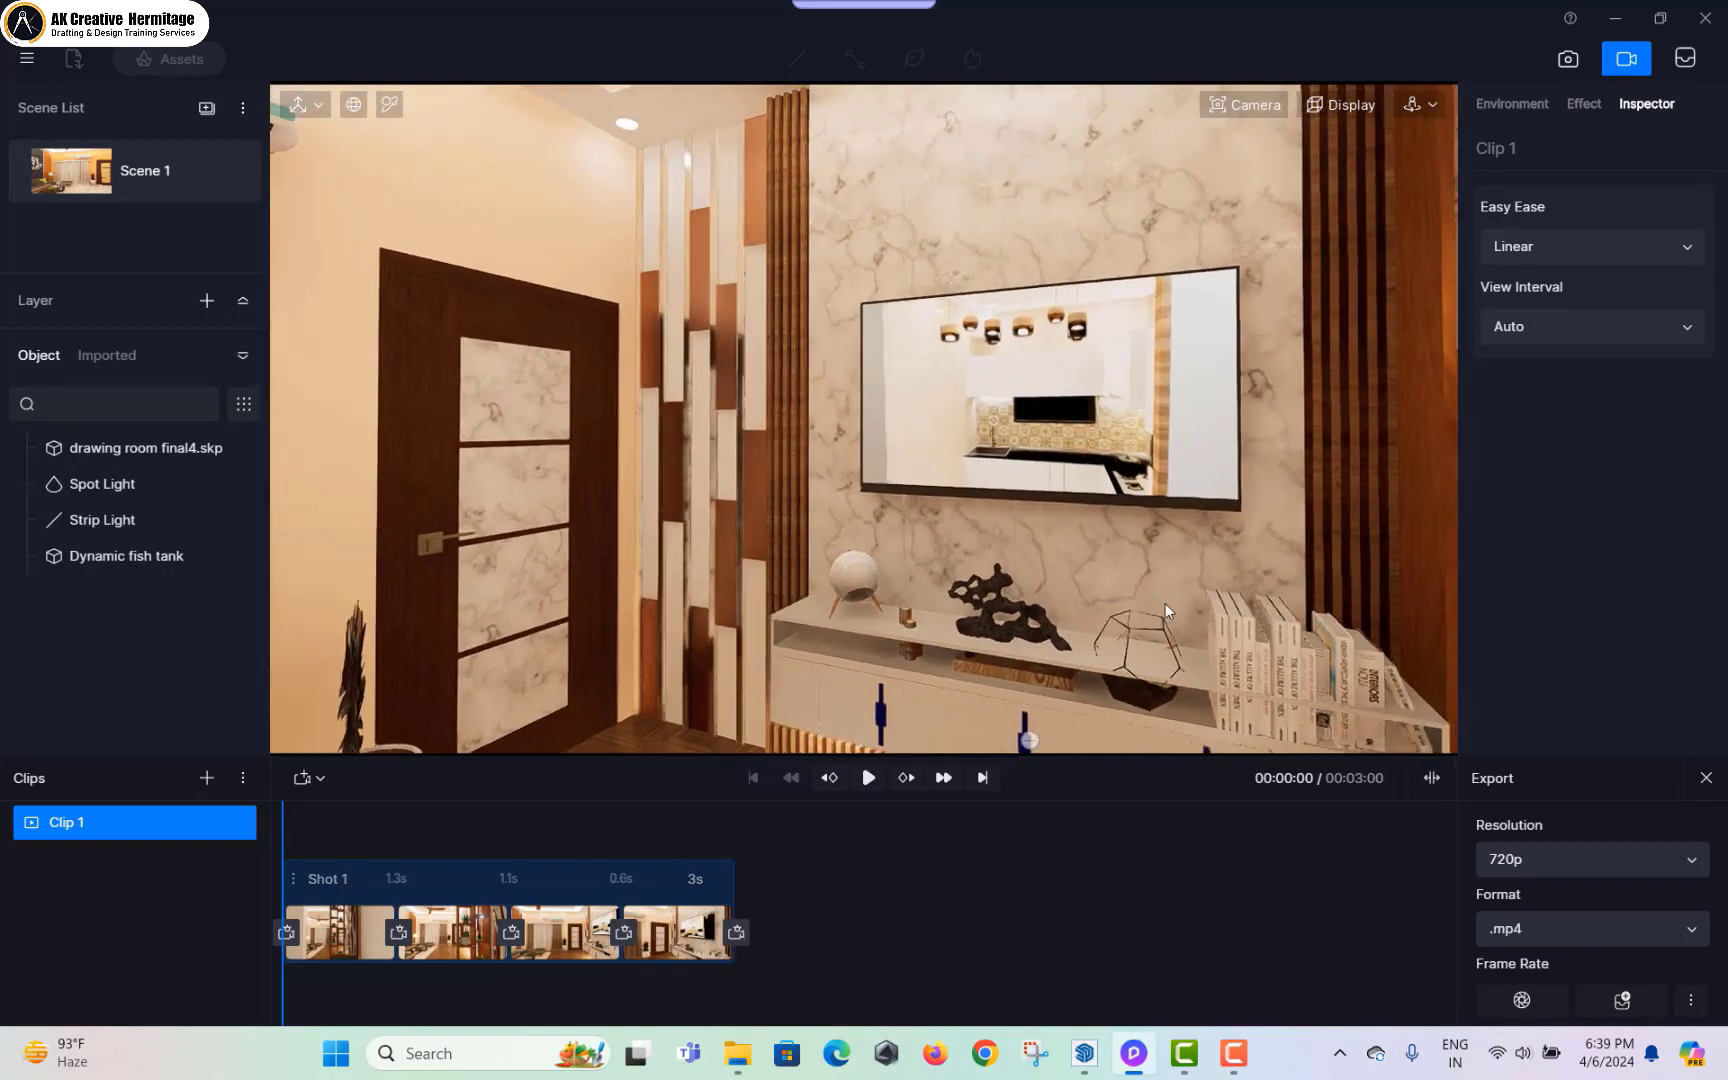
left_click(736, 932)
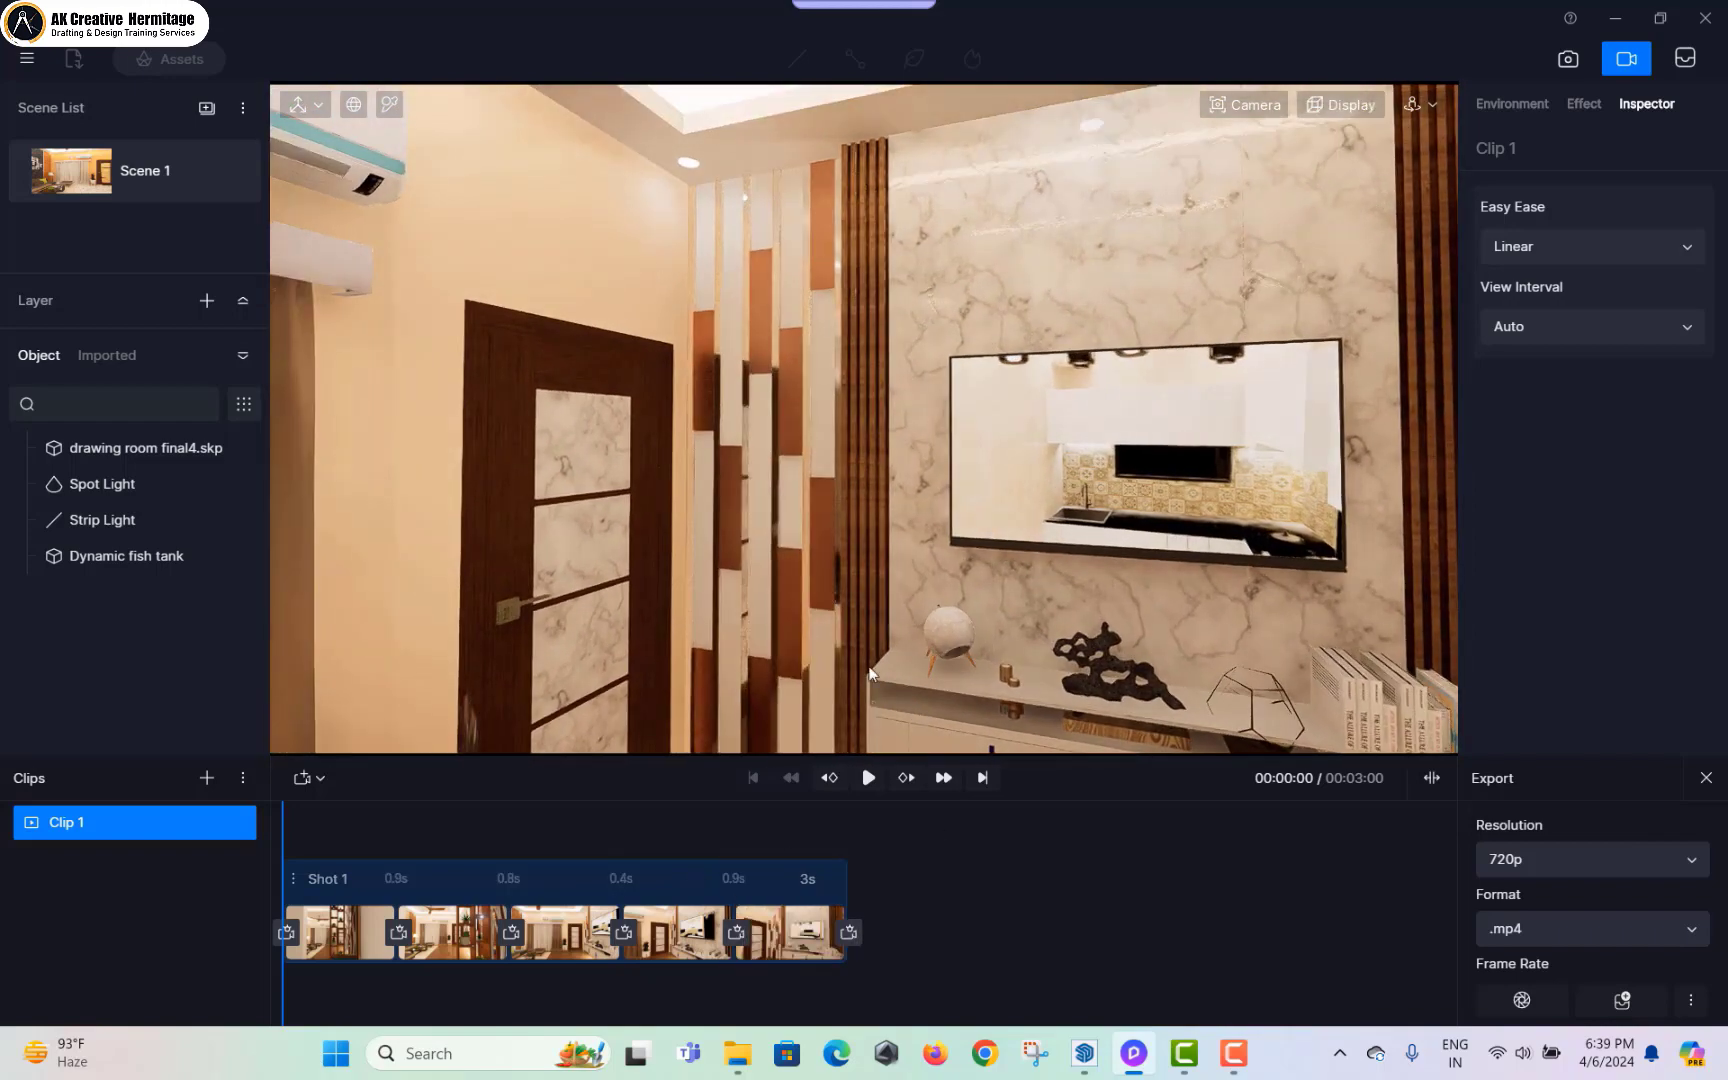
Step: Turn back to the curtained window and door, widen the field of view to 108.2°, and add the view to the shot
right_click_drag(869, 674, 700, 600)
middle_click_drag(700, 600, 1003, 532)
right_click_drag(840, 545, 663, 555)
middle_click_drag(663, 555, 810, 465)
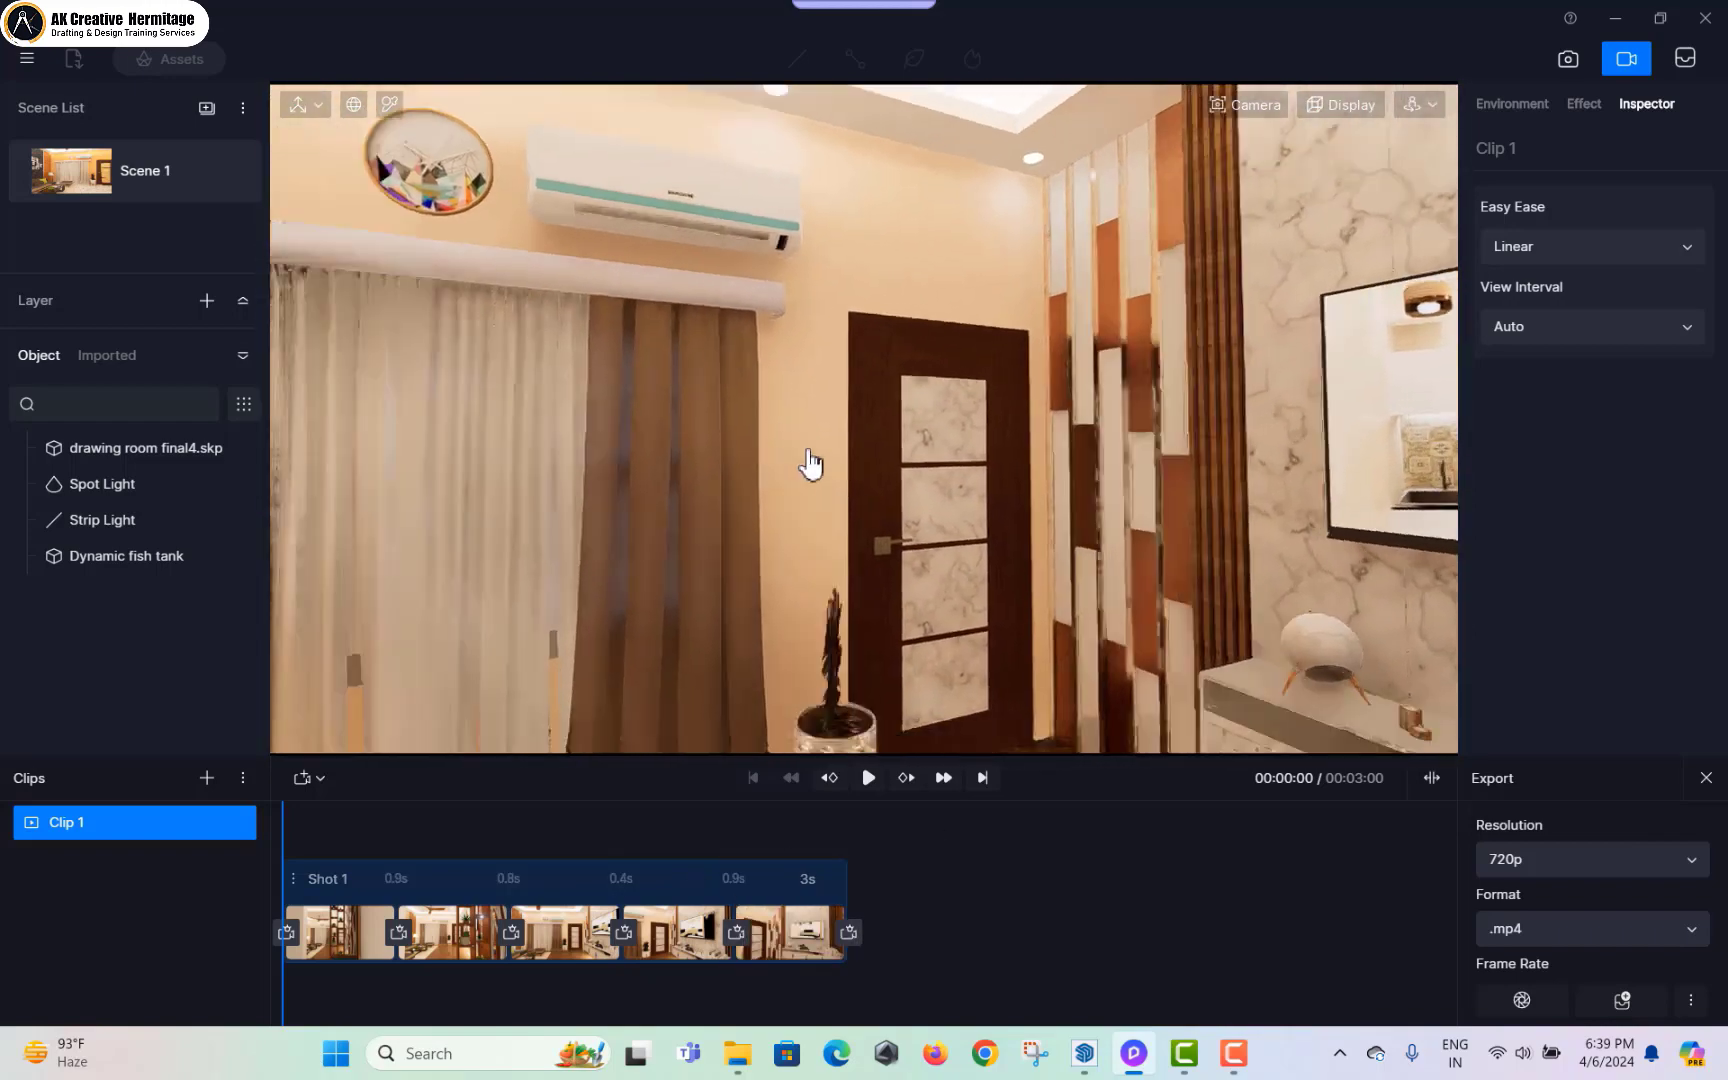
right_click_drag(810, 463, 644, 436)
left_click(1250, 105)
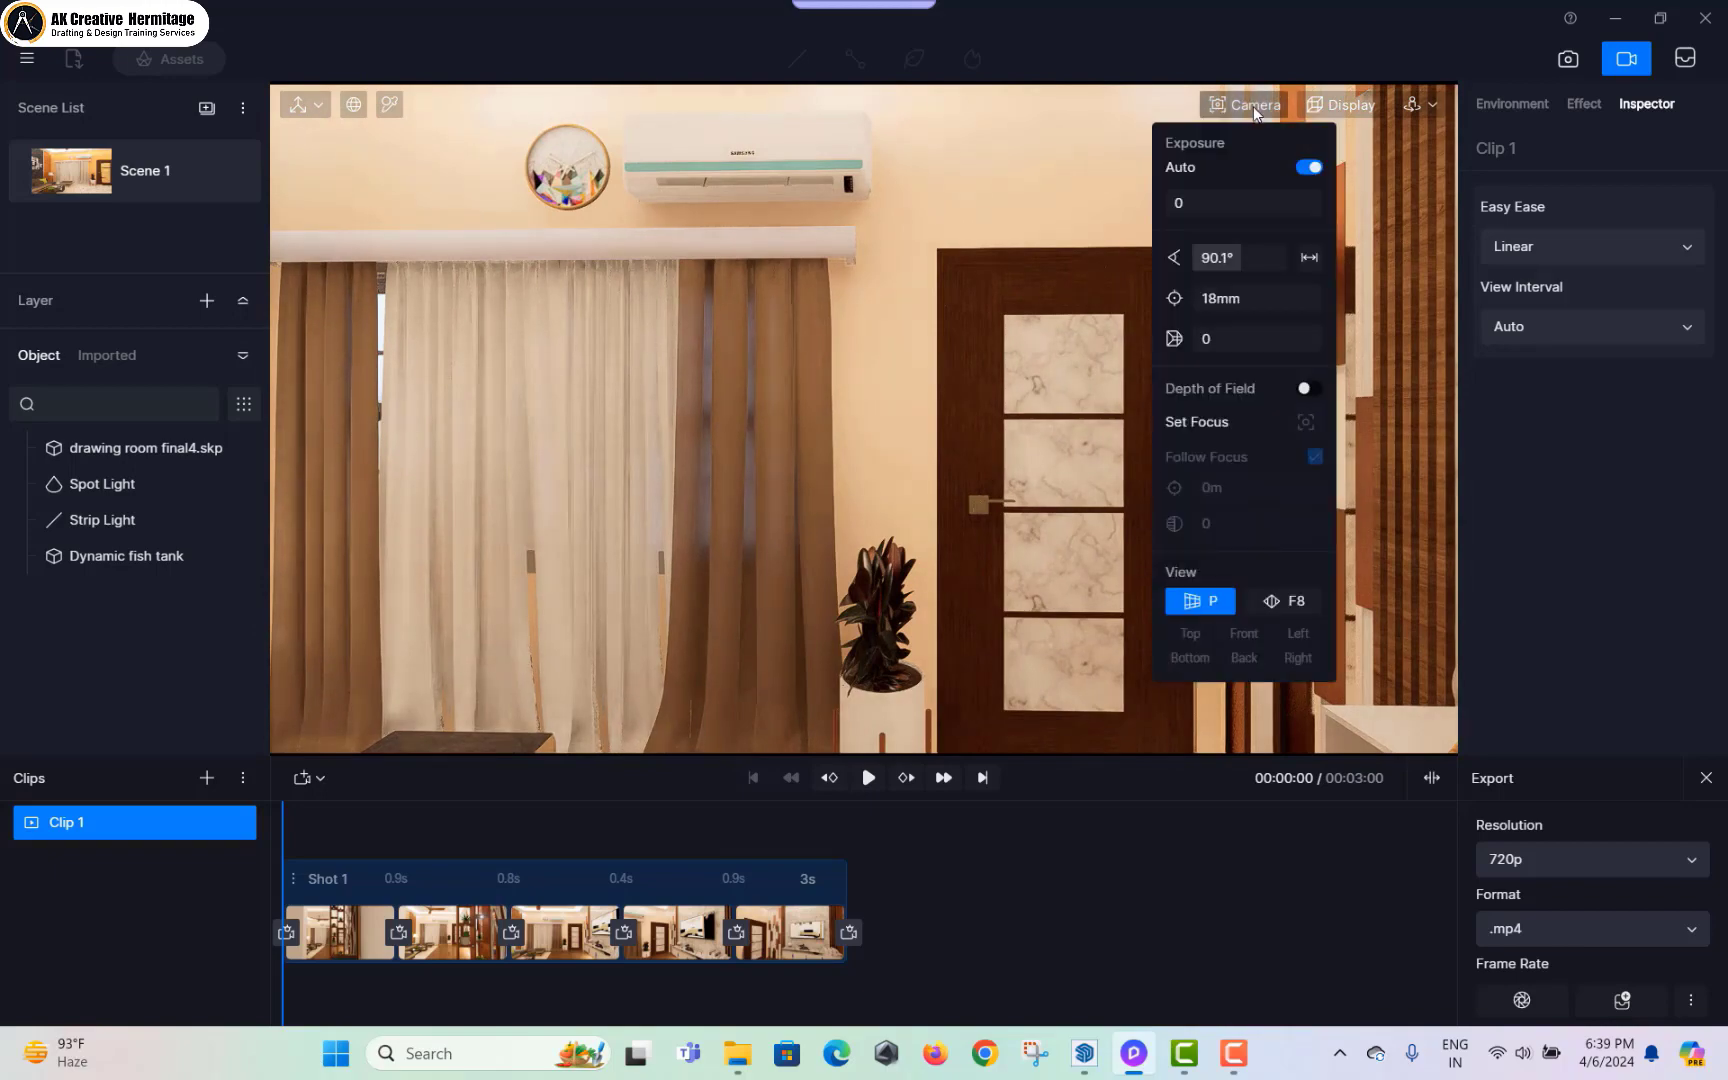
left_click_drag(1240, 258, 1252, 258)
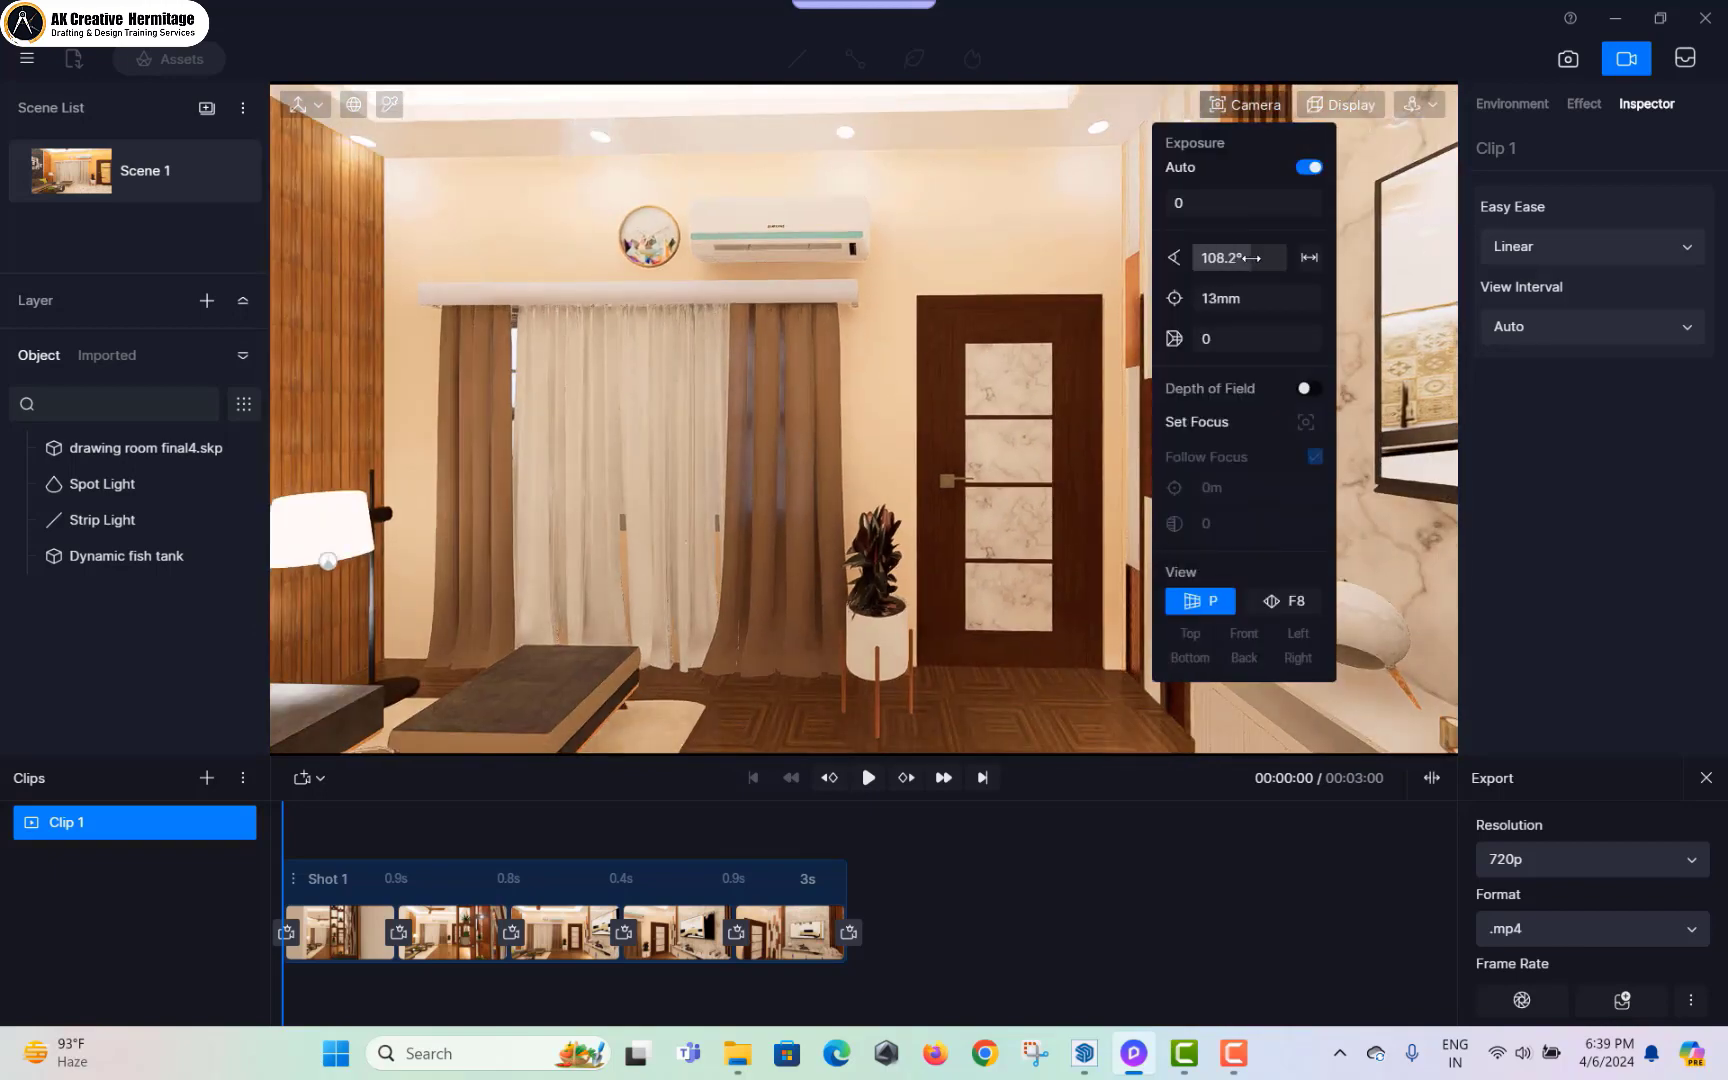
left_click(849, 932)
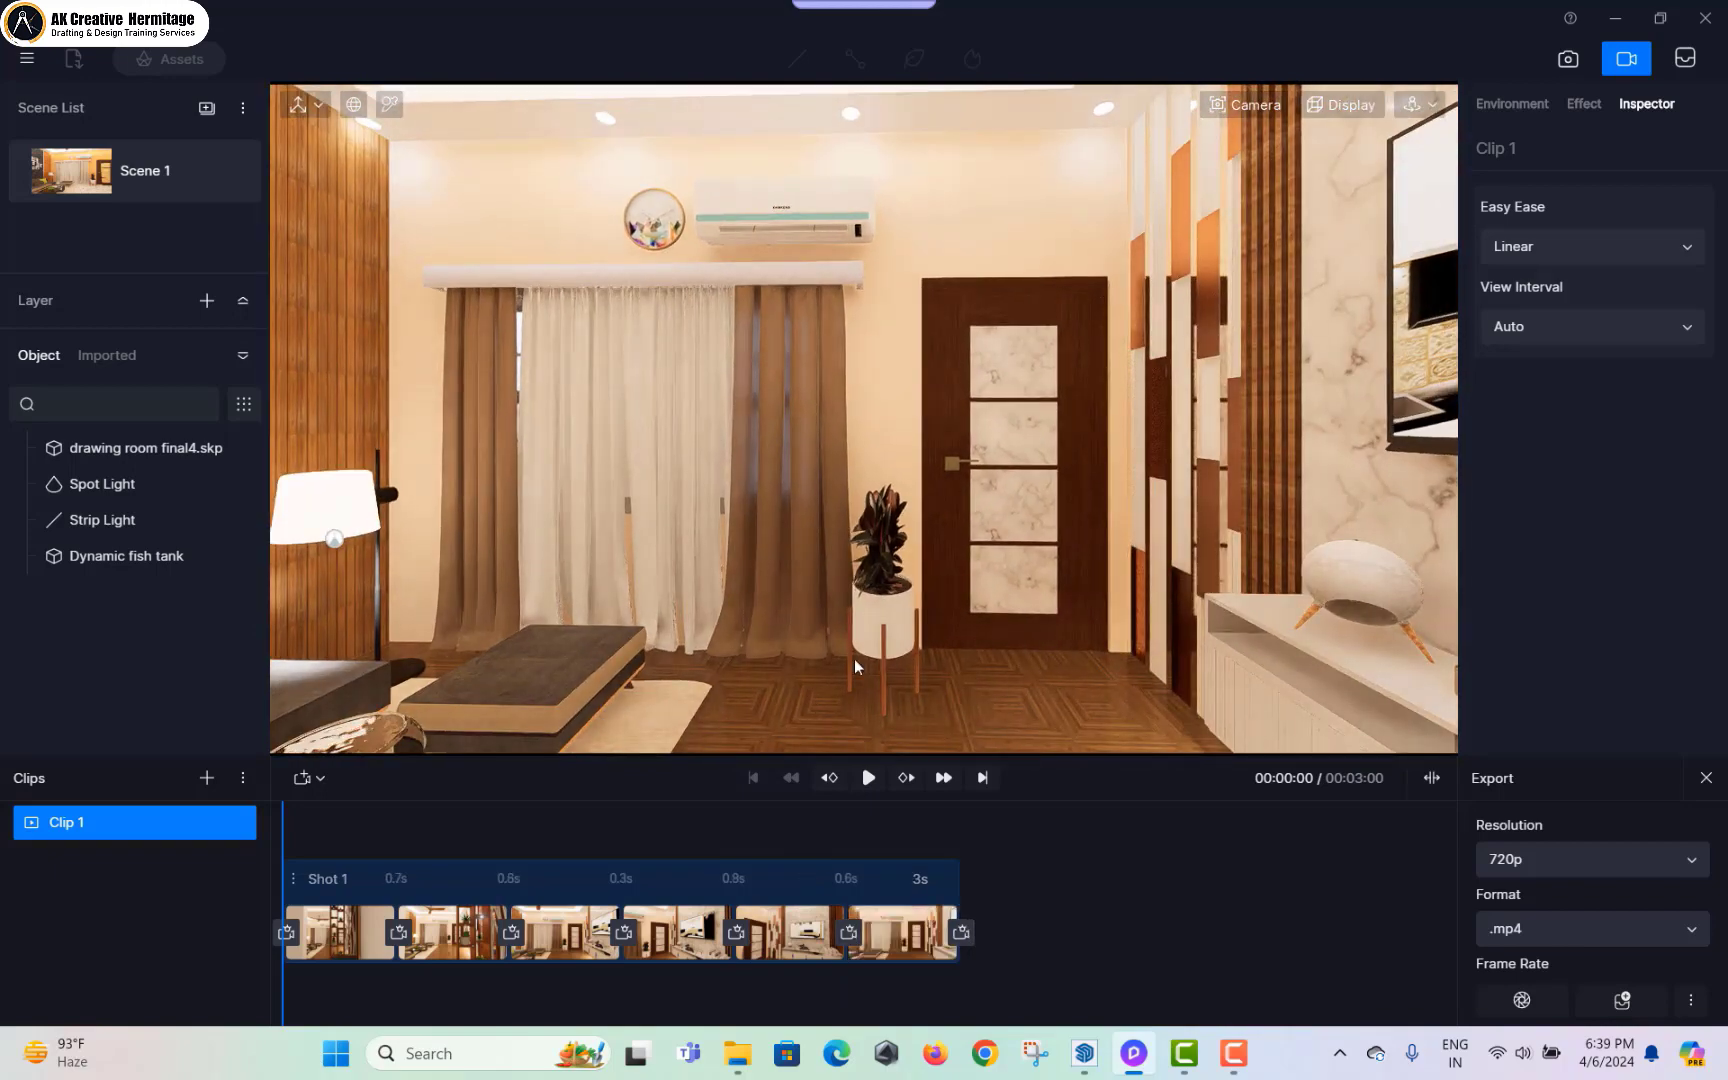
Step: Add a view angled toward the sofa corner and door, and another from there with the focal length set to 22 mm
right_click_drag(1014, 617, 652, 562)
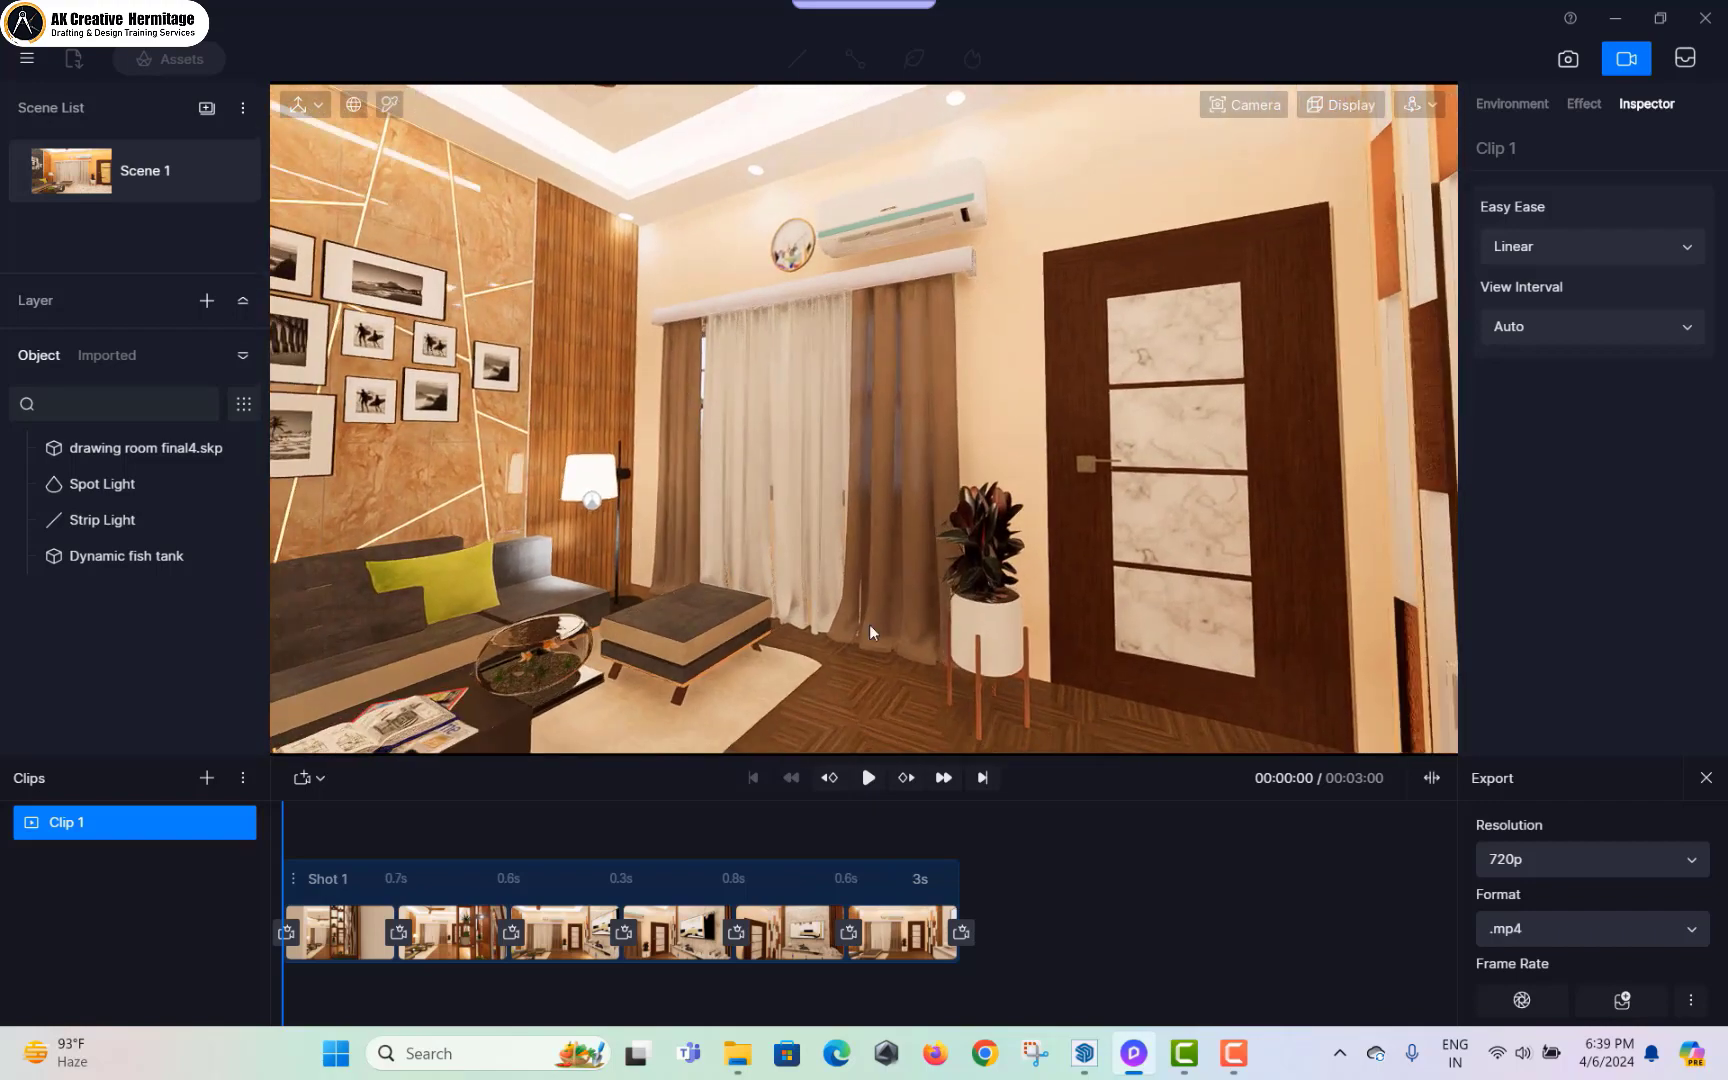
left_click(961, 932)
left_click(1243, 104)
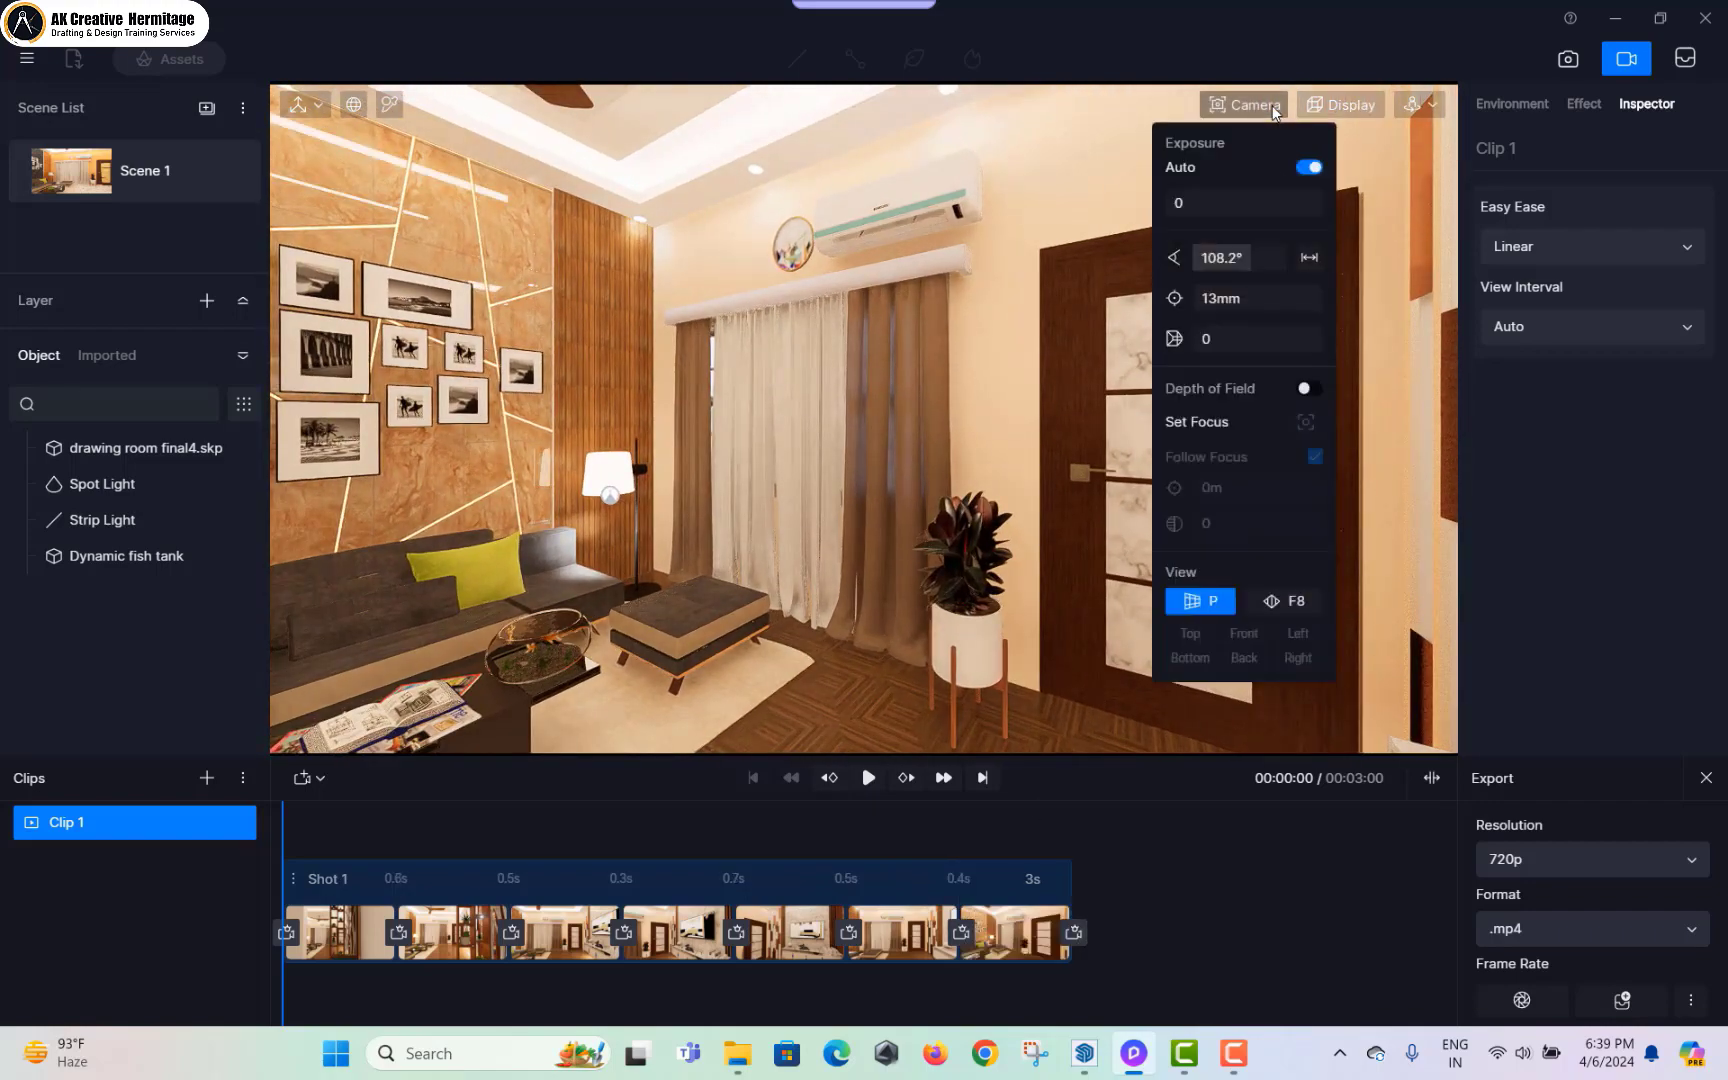
left_click_drag(1216, 298, 1245, 298)
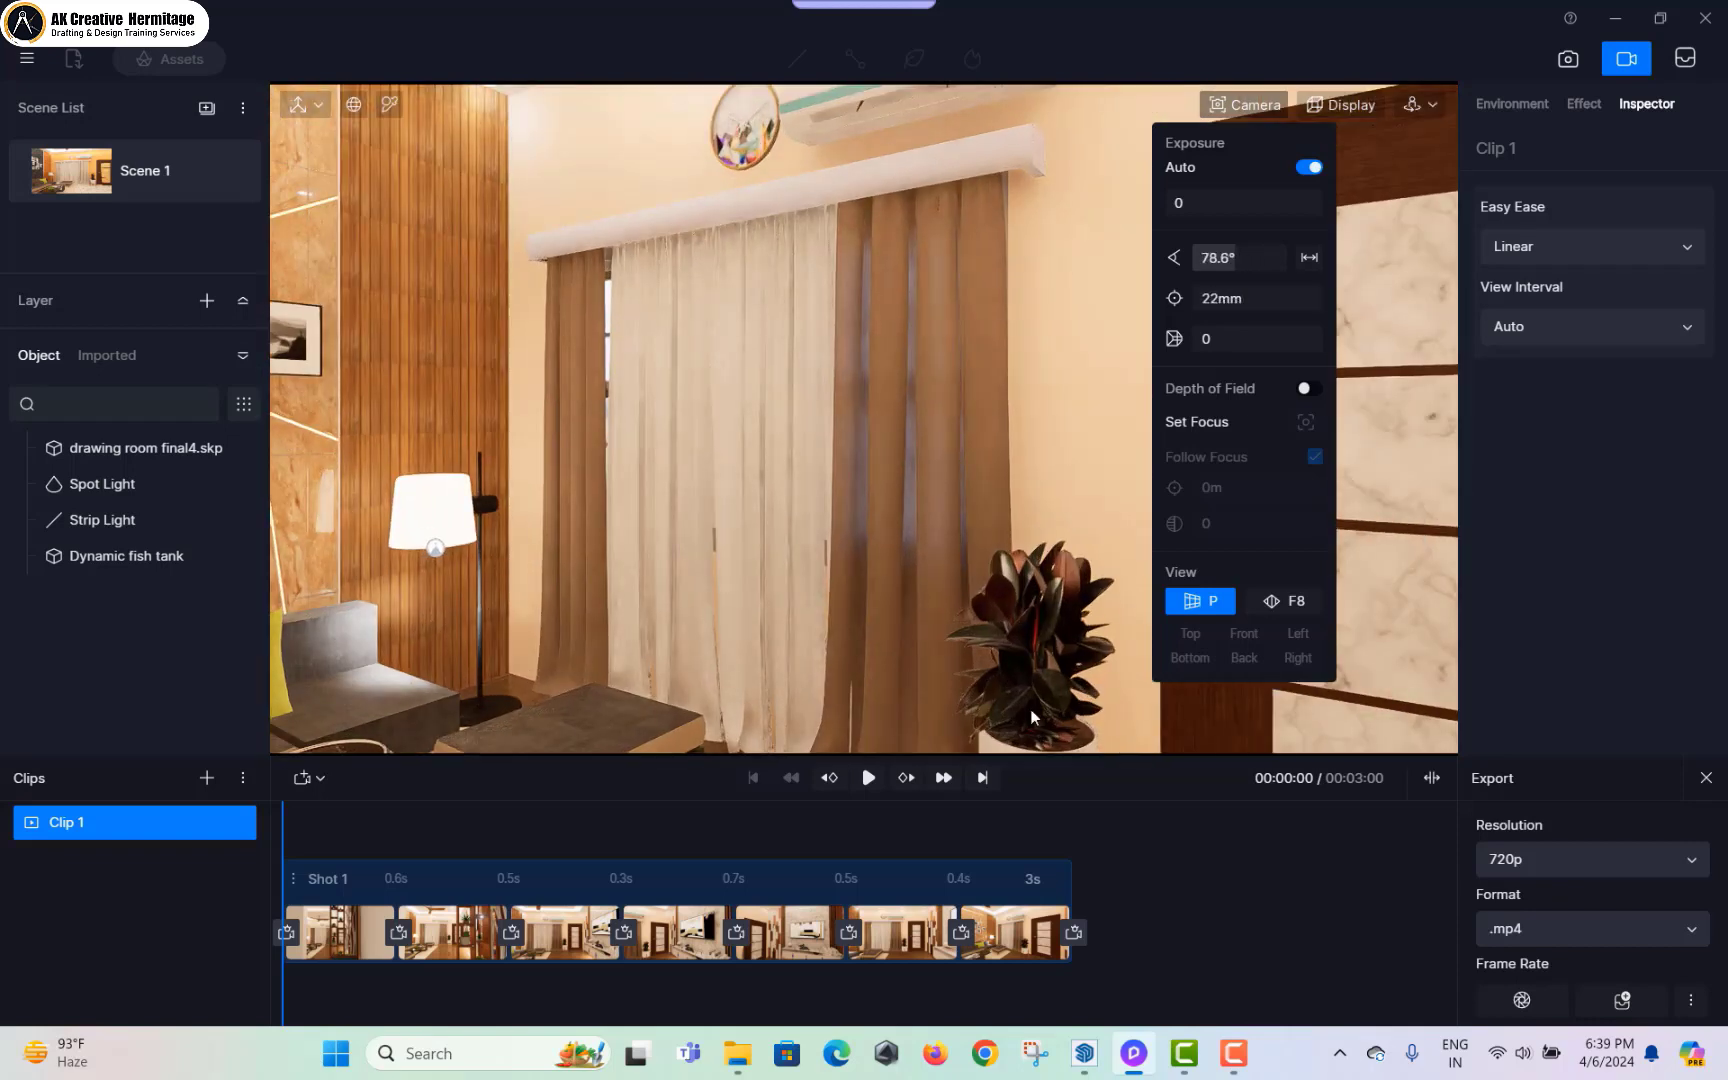
left_click(1073, 932)
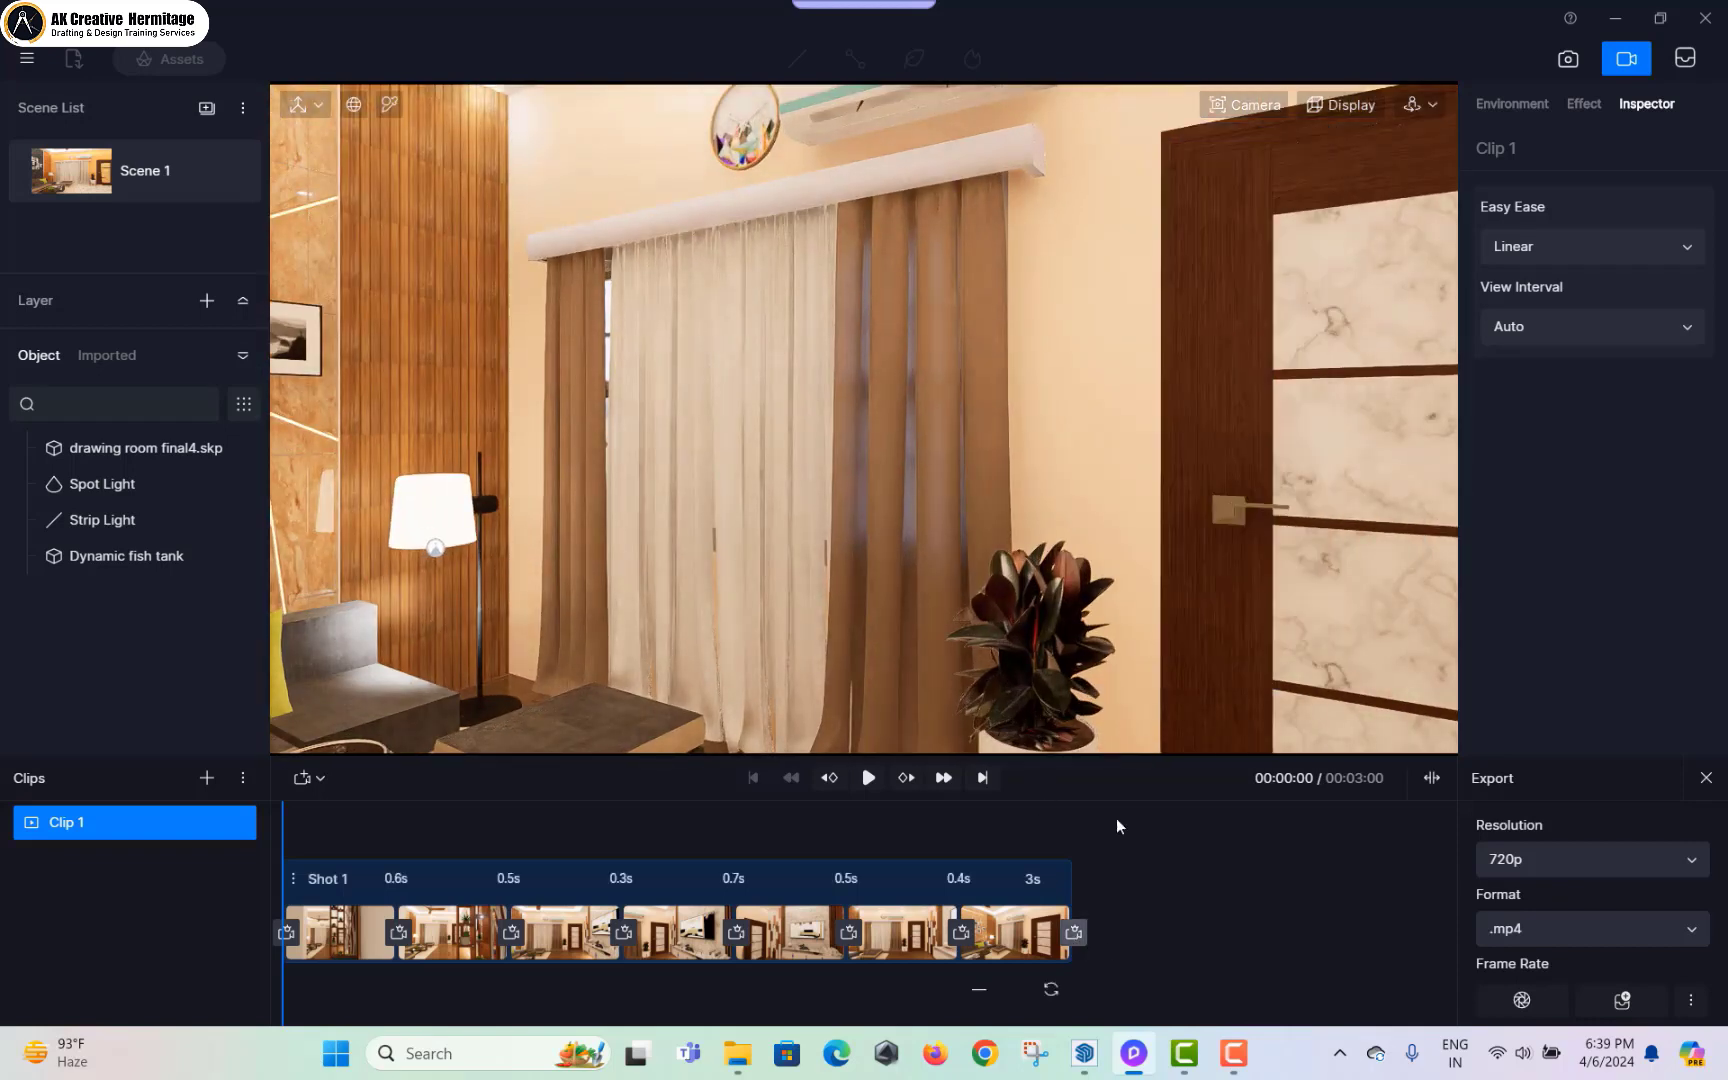
Step: Try the camera's depth of field and two-point perspective options, and return to the perspective view
left_click(1265, 106)
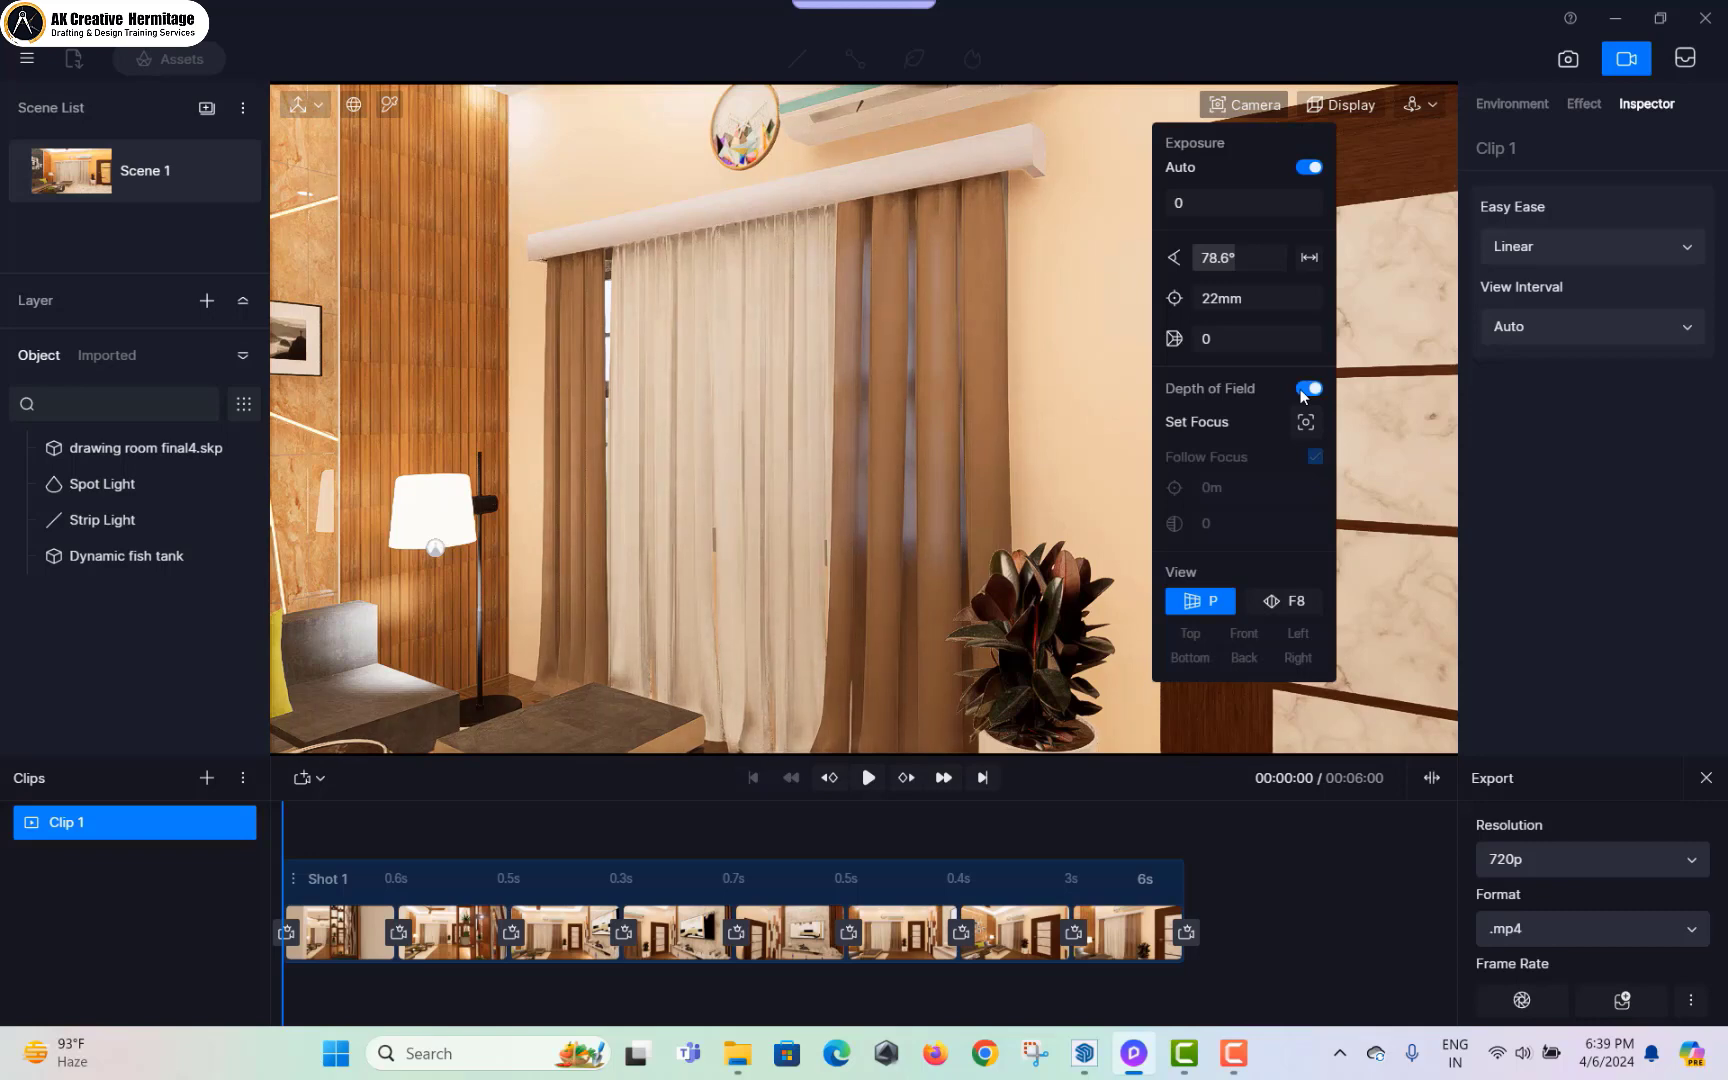
left_click(1285, 605)
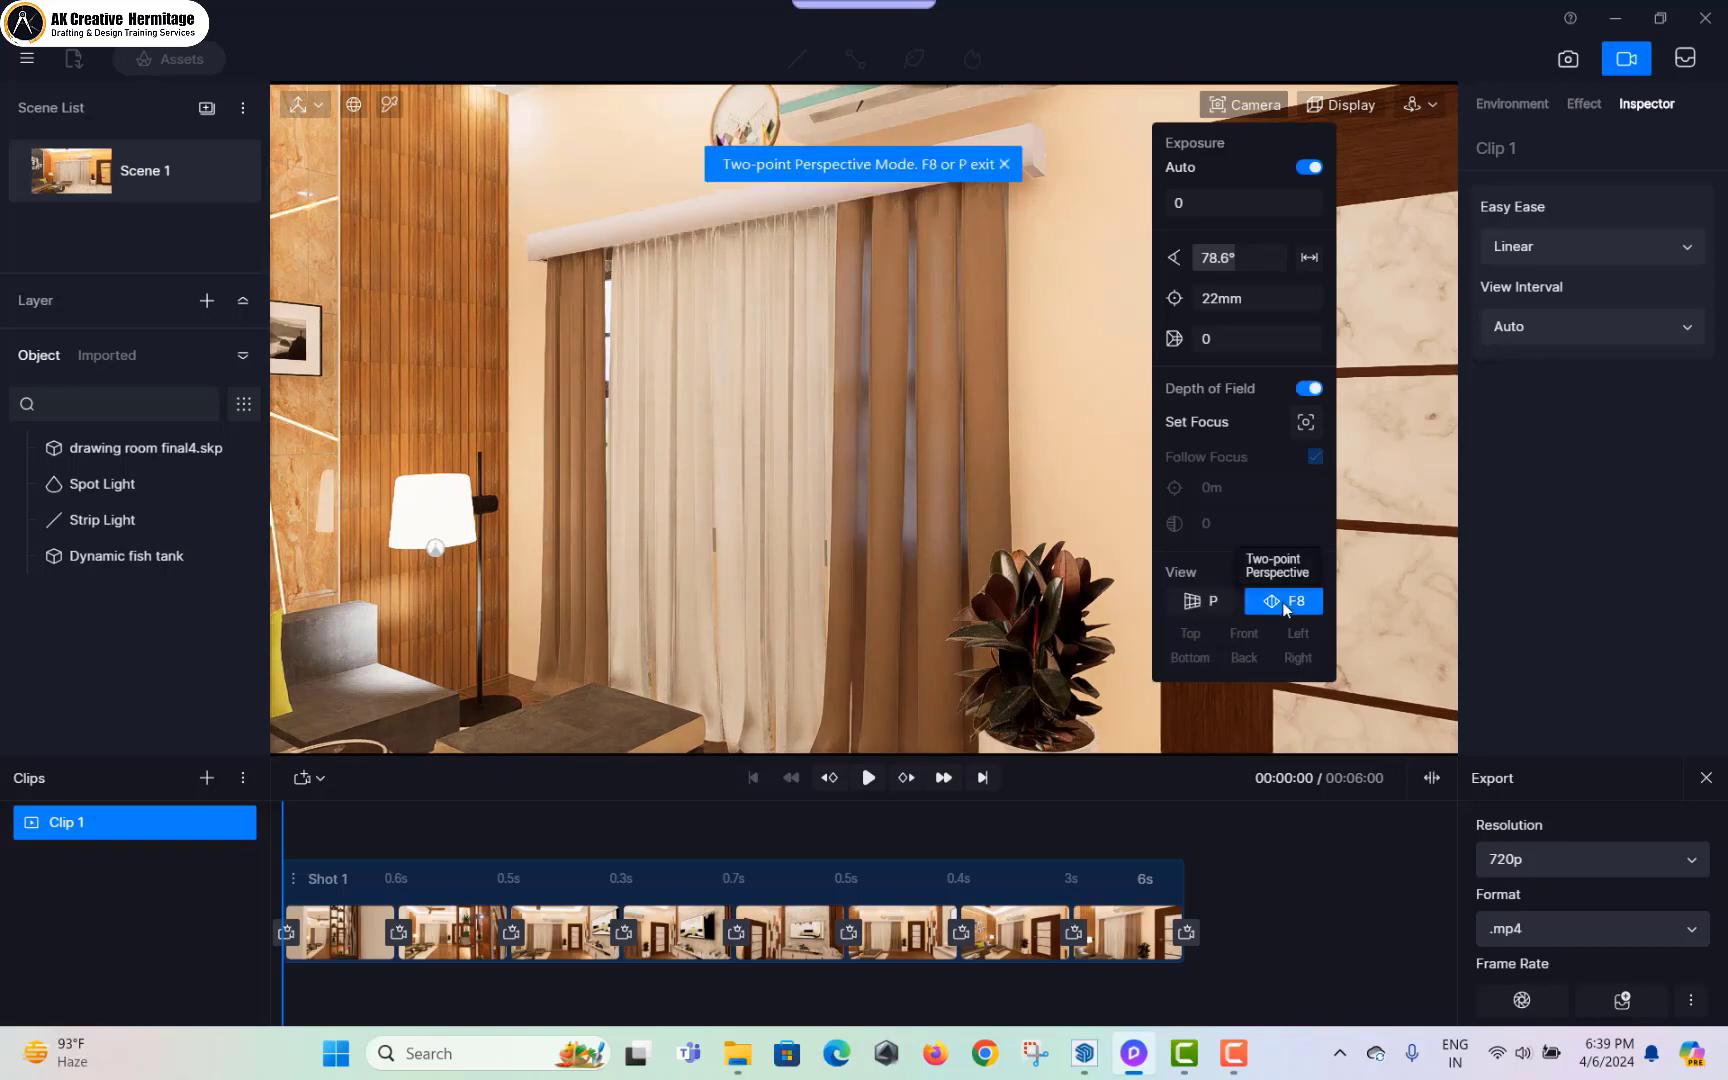
left_click(1220, 604)
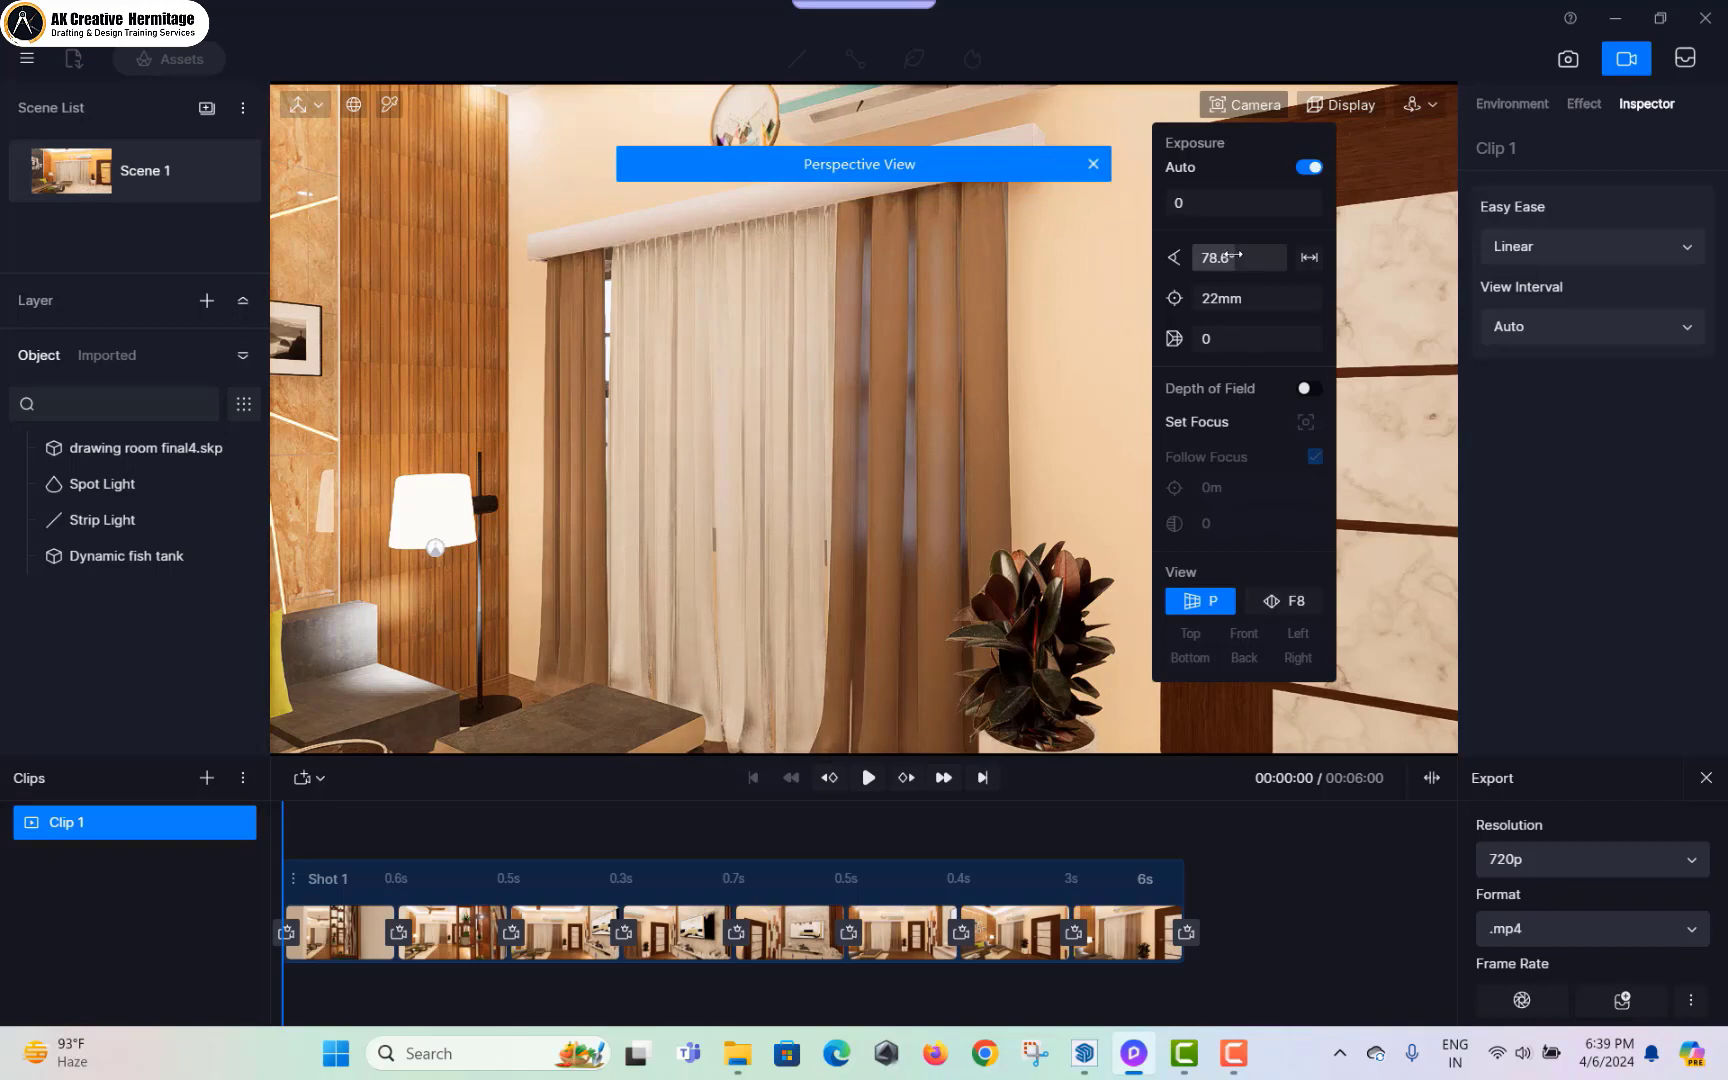
Step: Adjust the camera's field of view, turn toward the sofa wall, and add the next two views to the shot
mouse_move(1235, 256)
left_mouse_down()
mouse_move(1256, 284)
mouse_move(1242, 283)
left_mouse_up()
right_click_drag(760, 510, 578, 517)
right_click_drag(1010, 600, 615, 618)
left_click(1299, 929)
Step: Frame the sofa area from the side with the photo wall and wall art in sight, and add it as the closing view
scroll(946, 608, "down", 4)
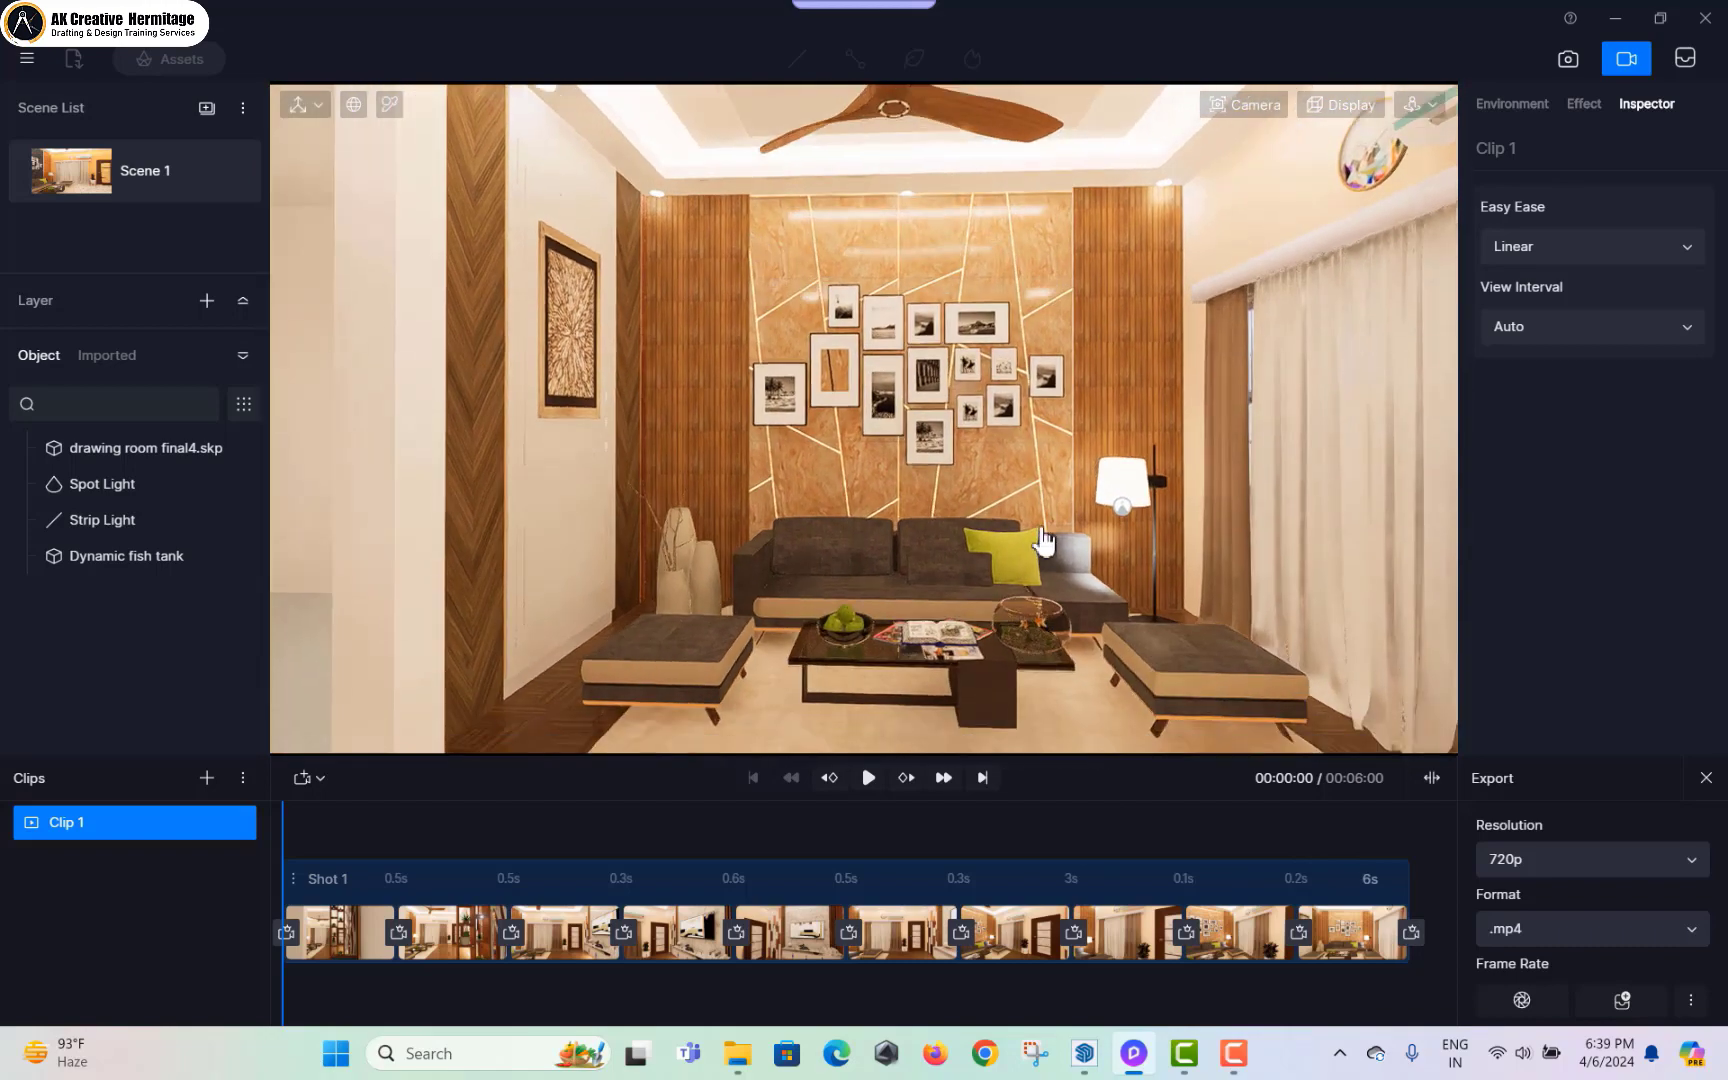
right_click_drag(1041, 530, 620, 505)
scroll(927, 543, "up", 2)
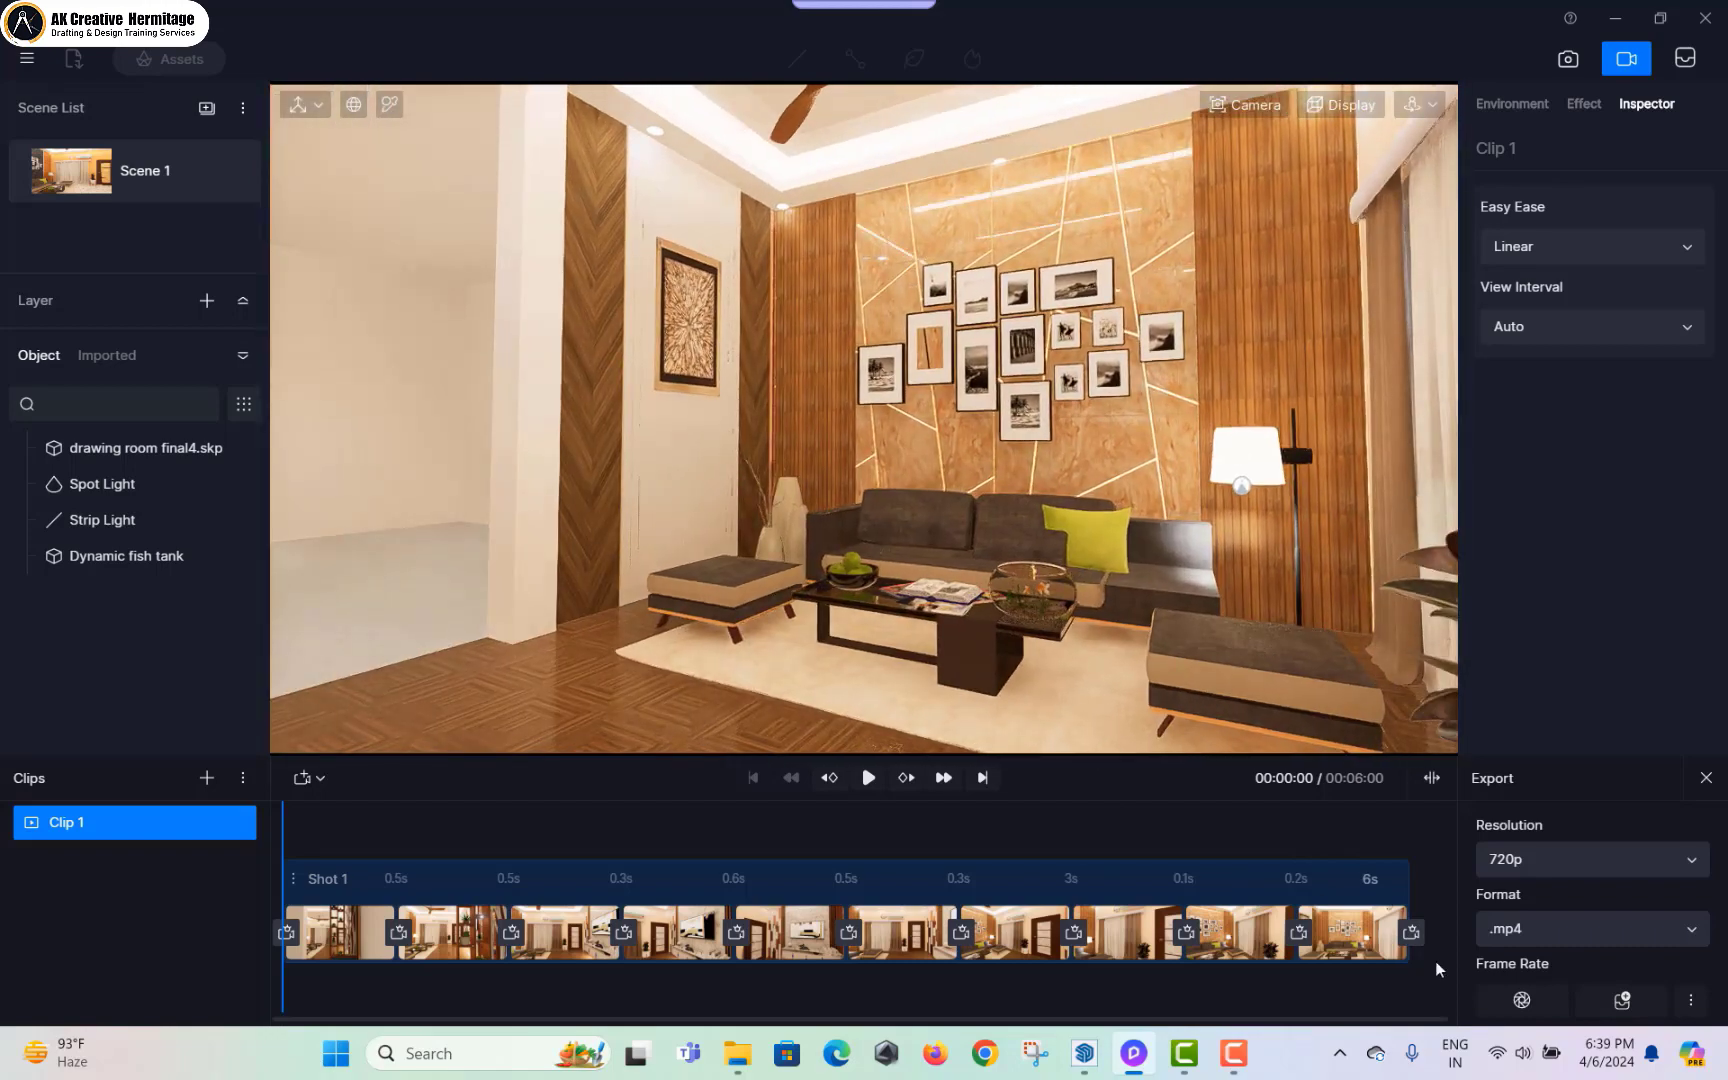
left_click(1414, 932)
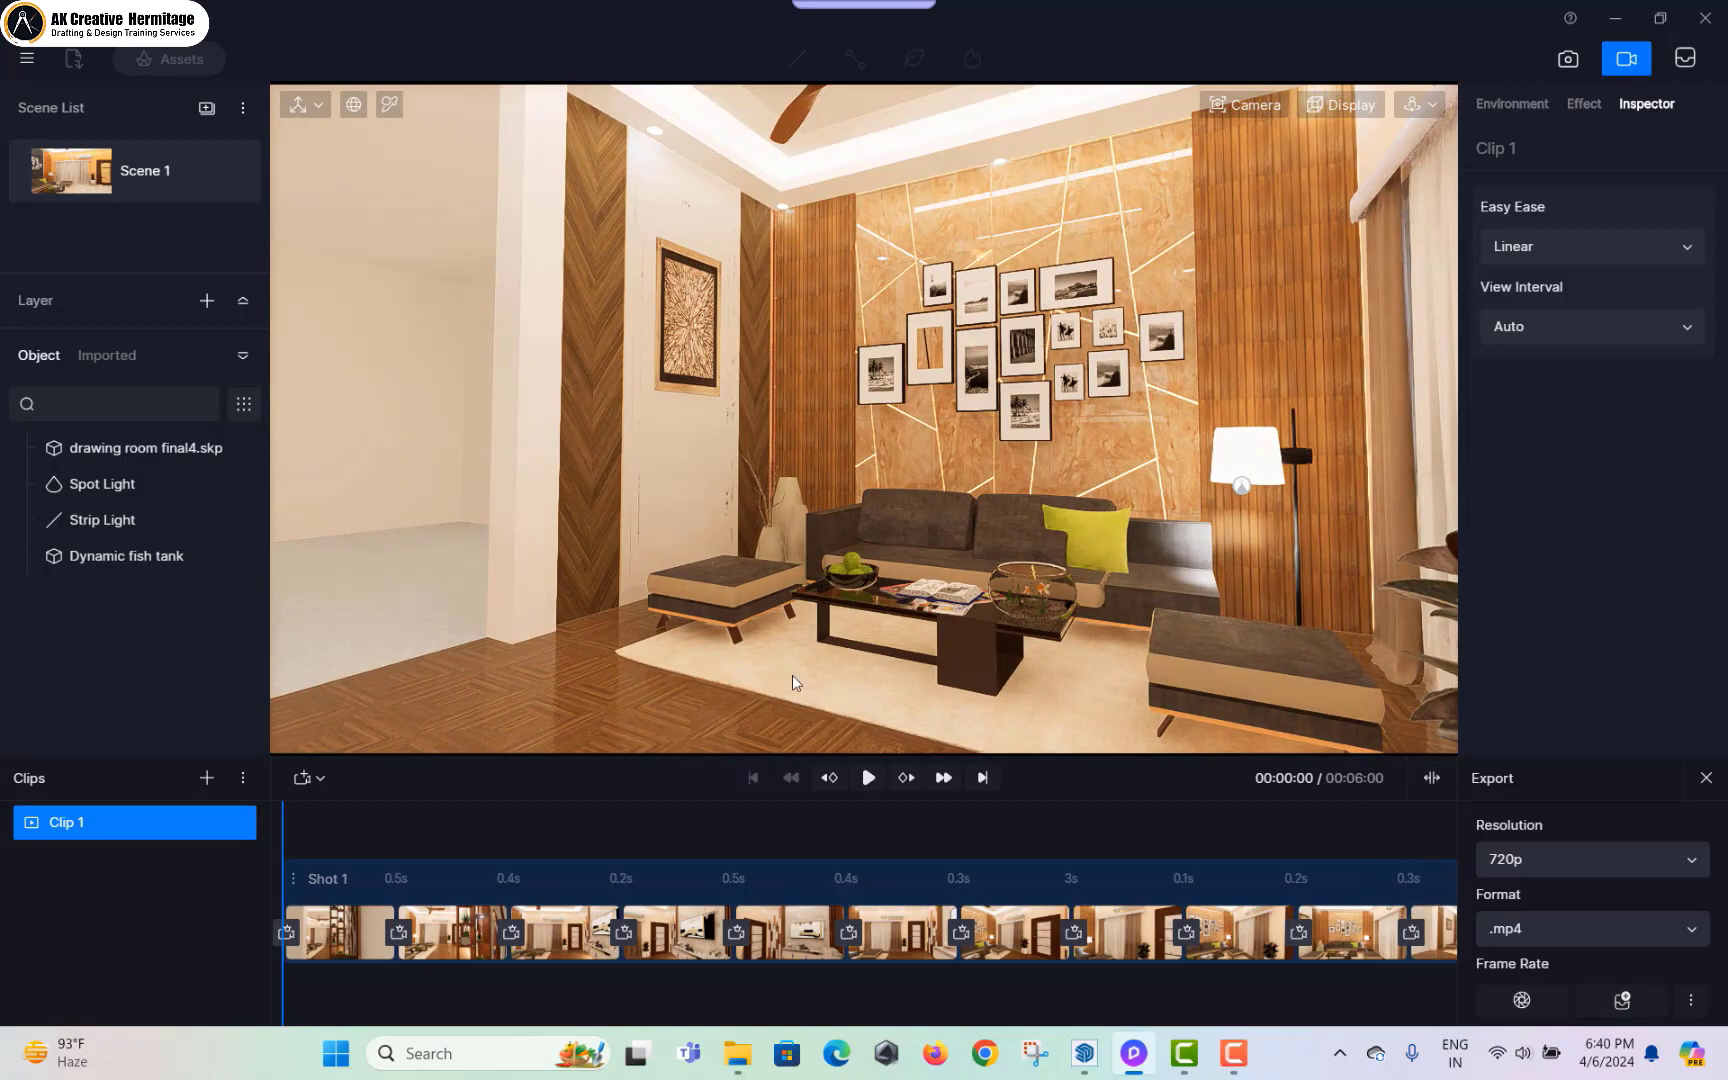
Step: Play back the shot, set the duration between its first two views to 2 s, and preview the retimed shot
left_click(869, 778)
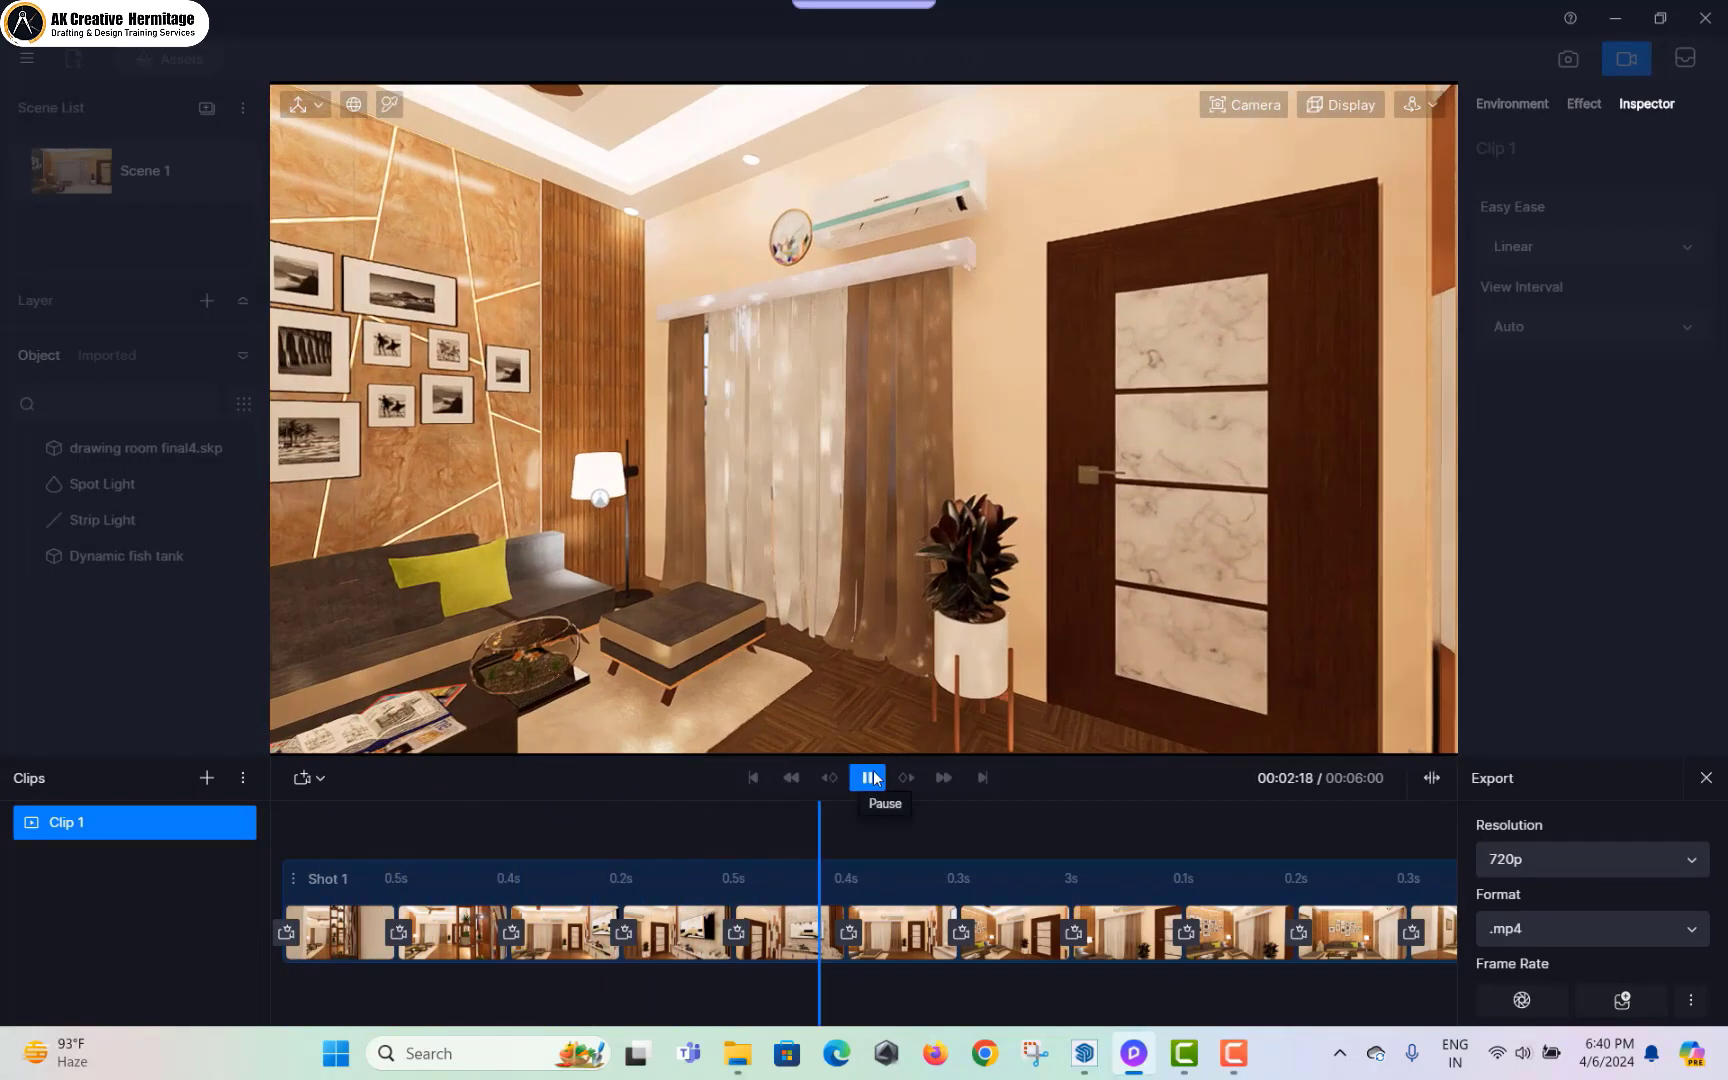
left_click(869, 778)
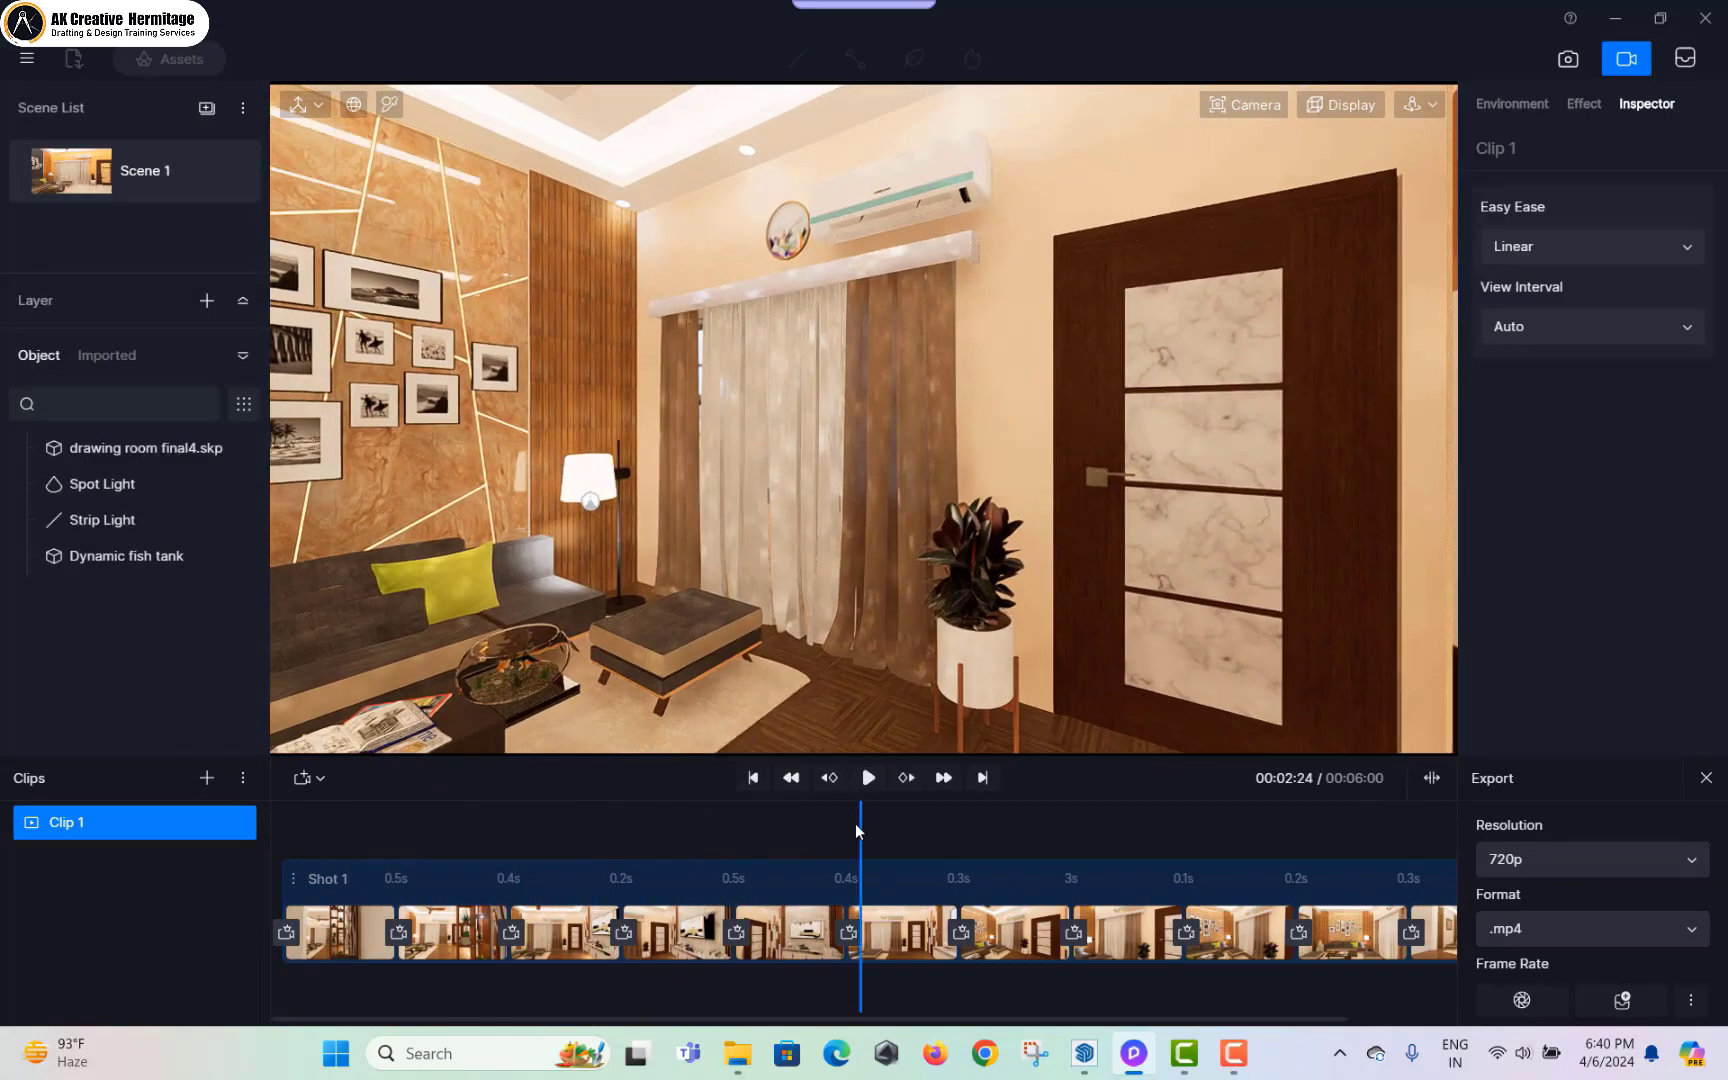
left_click(392, 880)
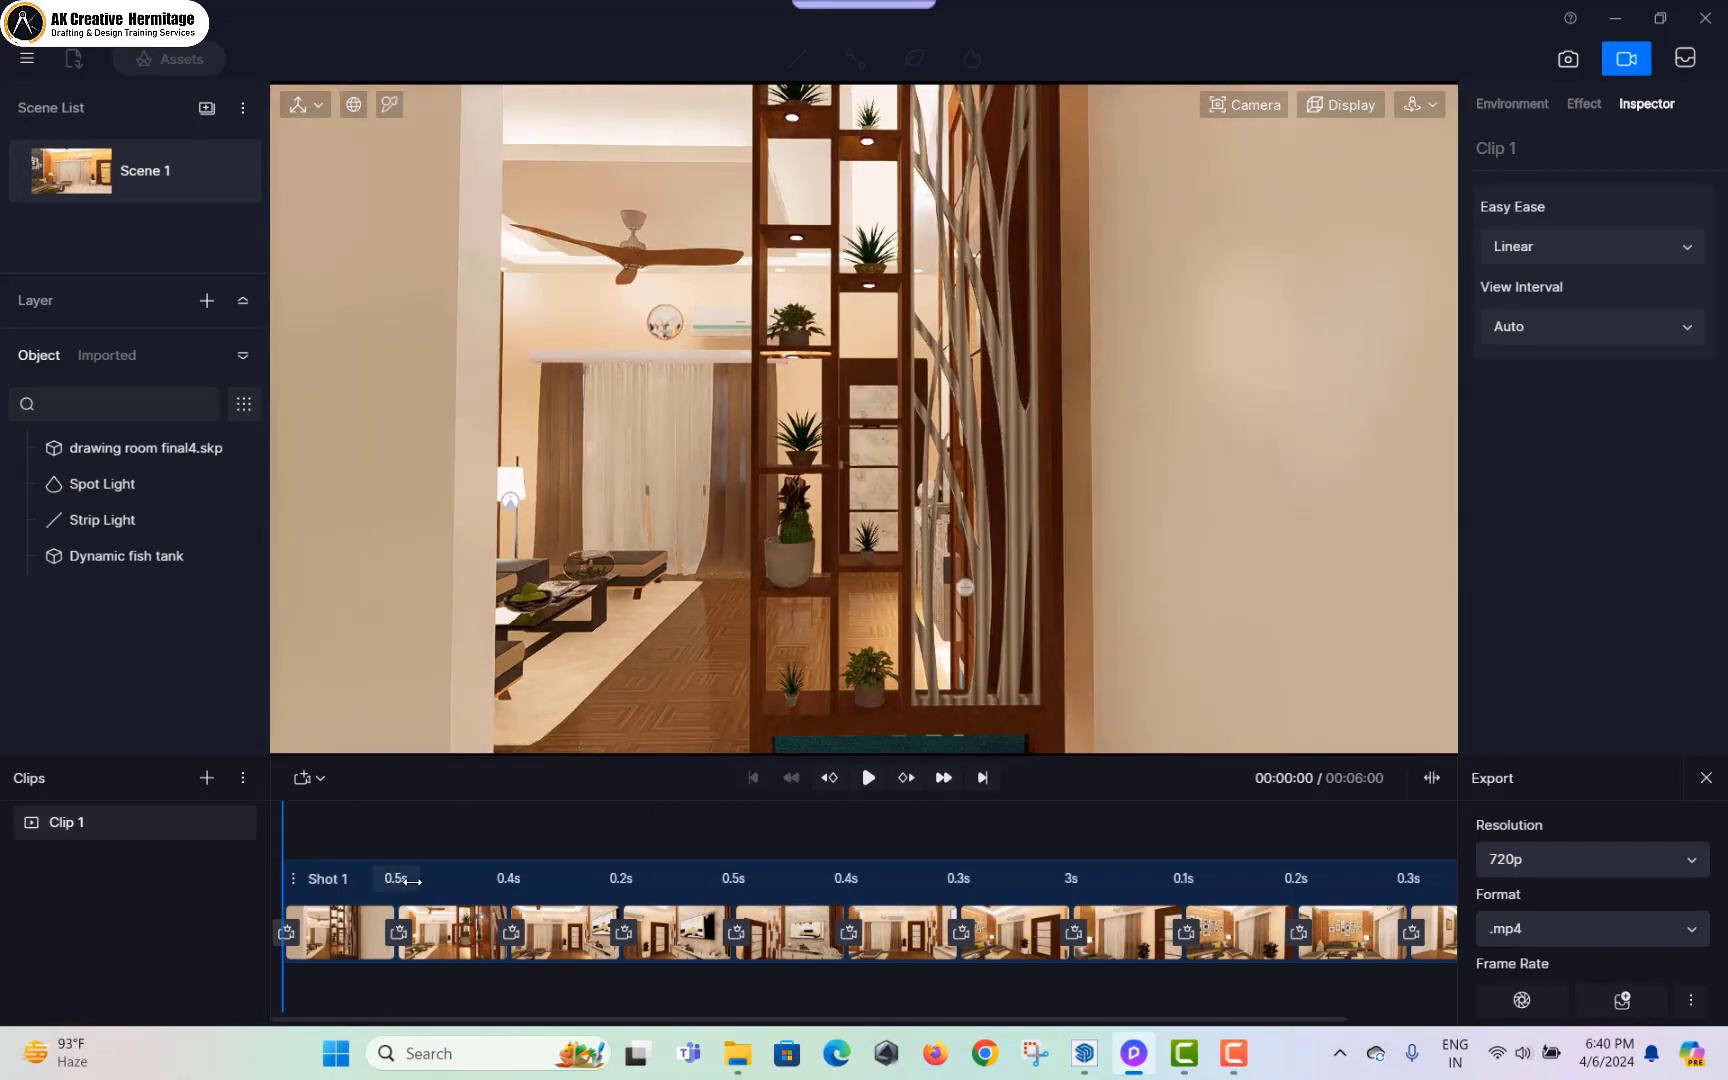
left_click(405, 880)
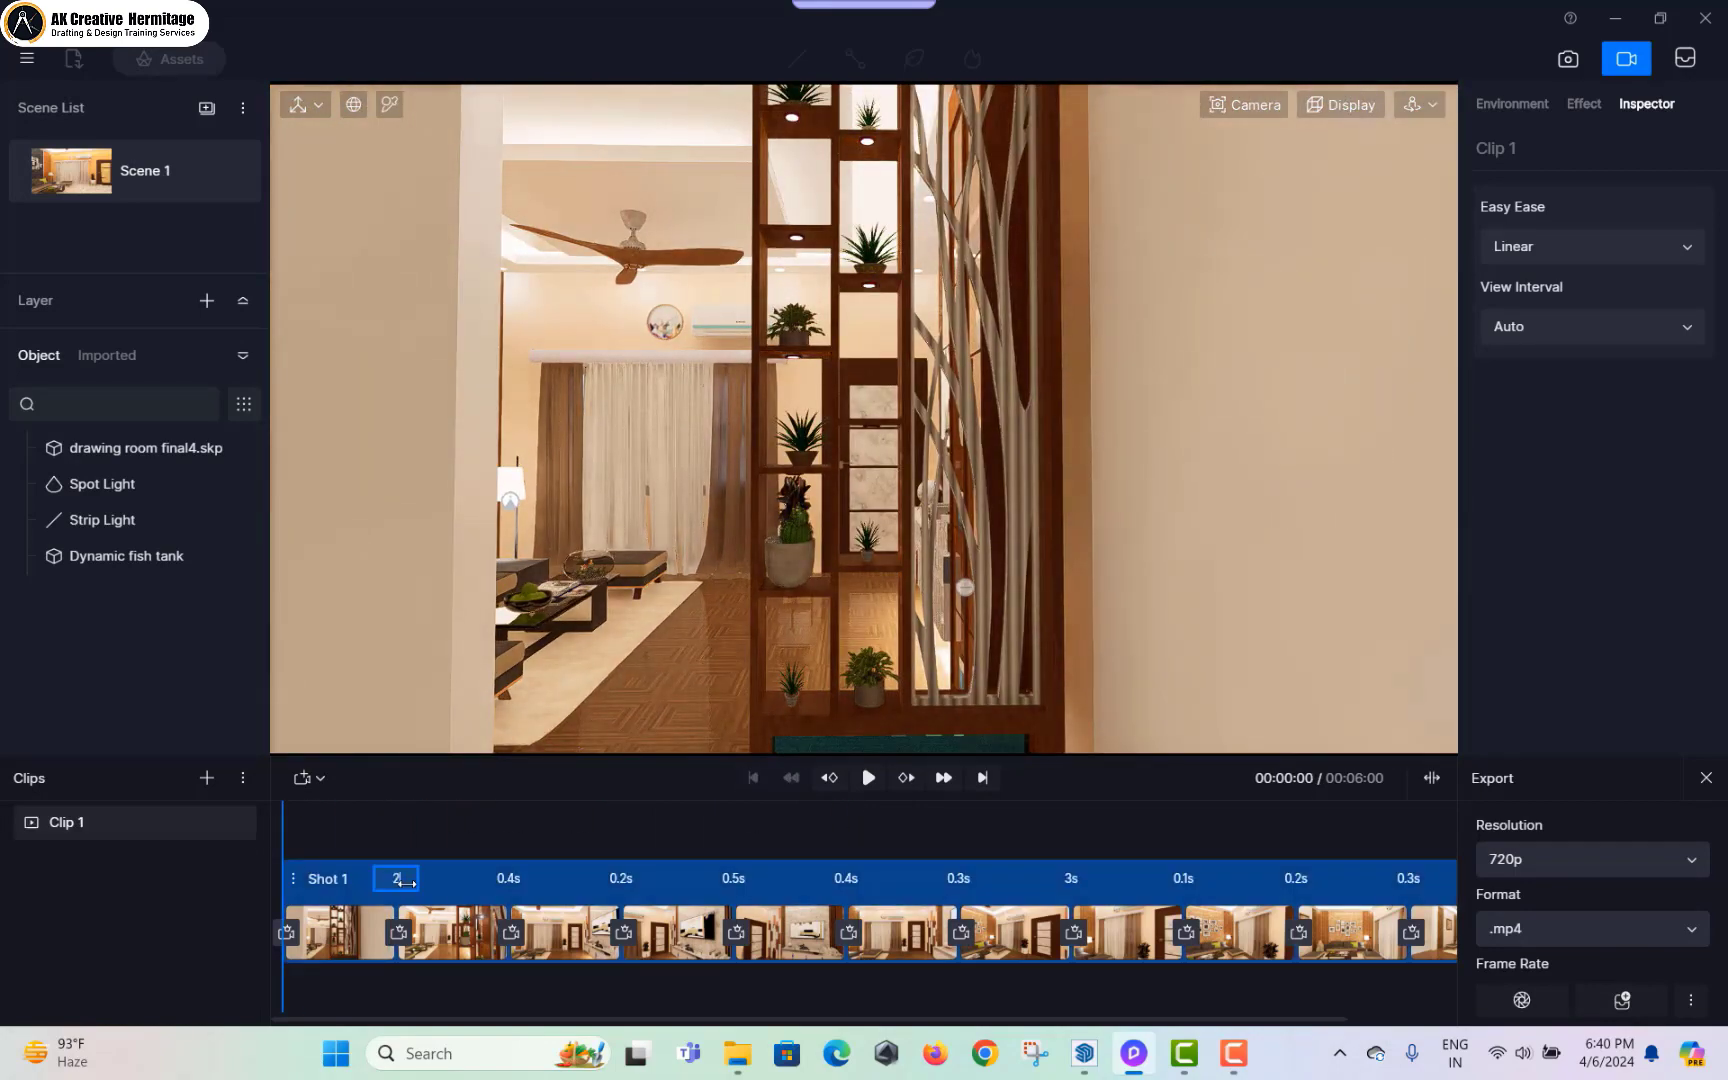
key("space")
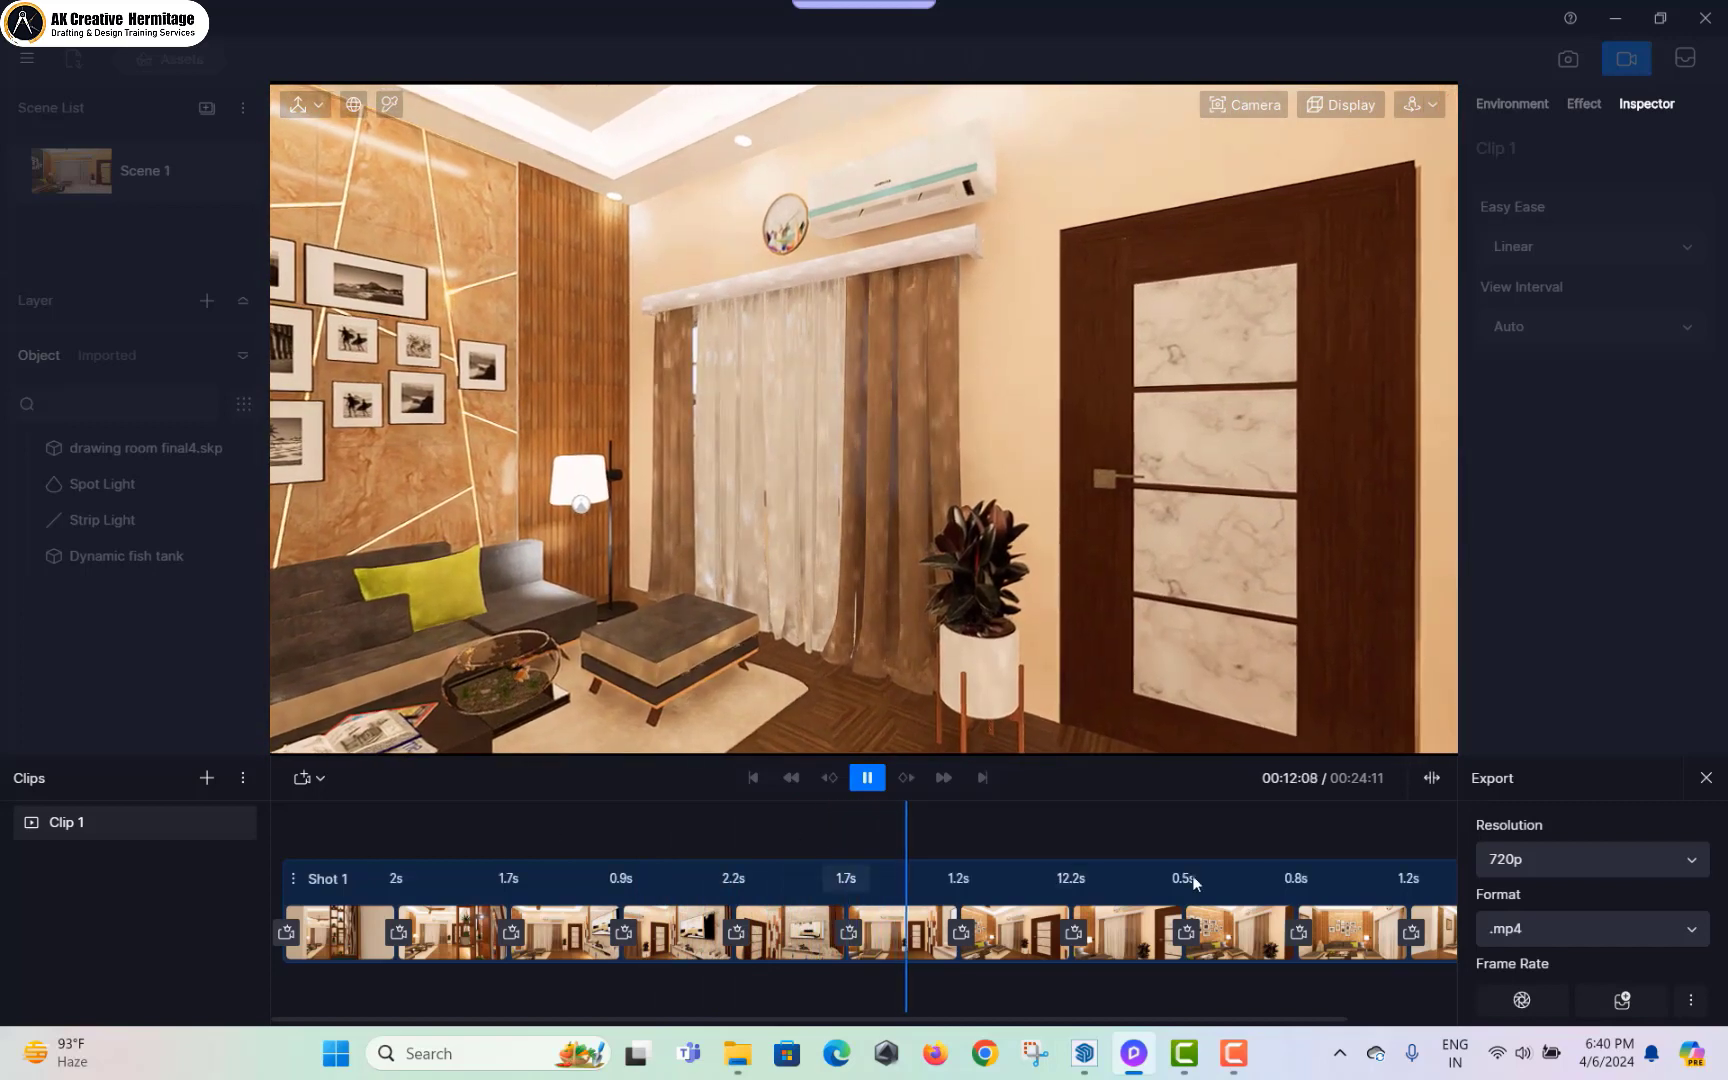
key("space")
Step: Set the video export resolution to 1080p and start rendering the clip
left_click(1517, 860)
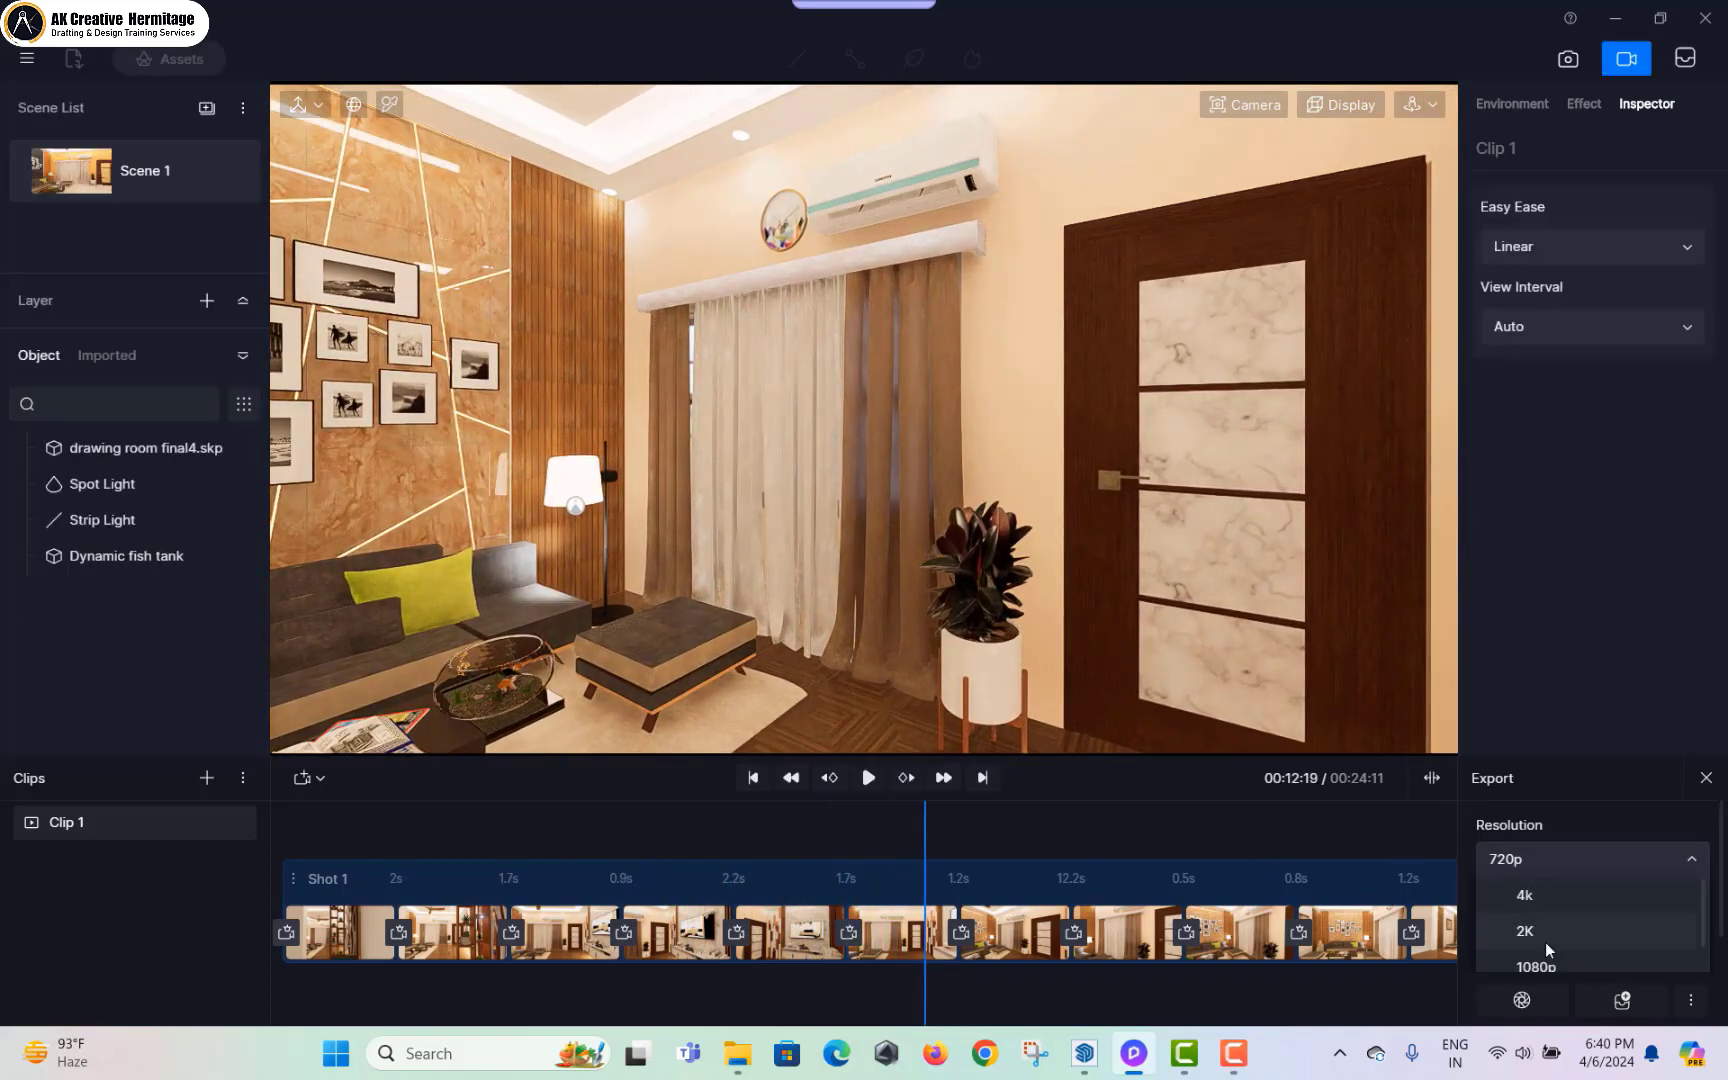
left_click(1543, 969)
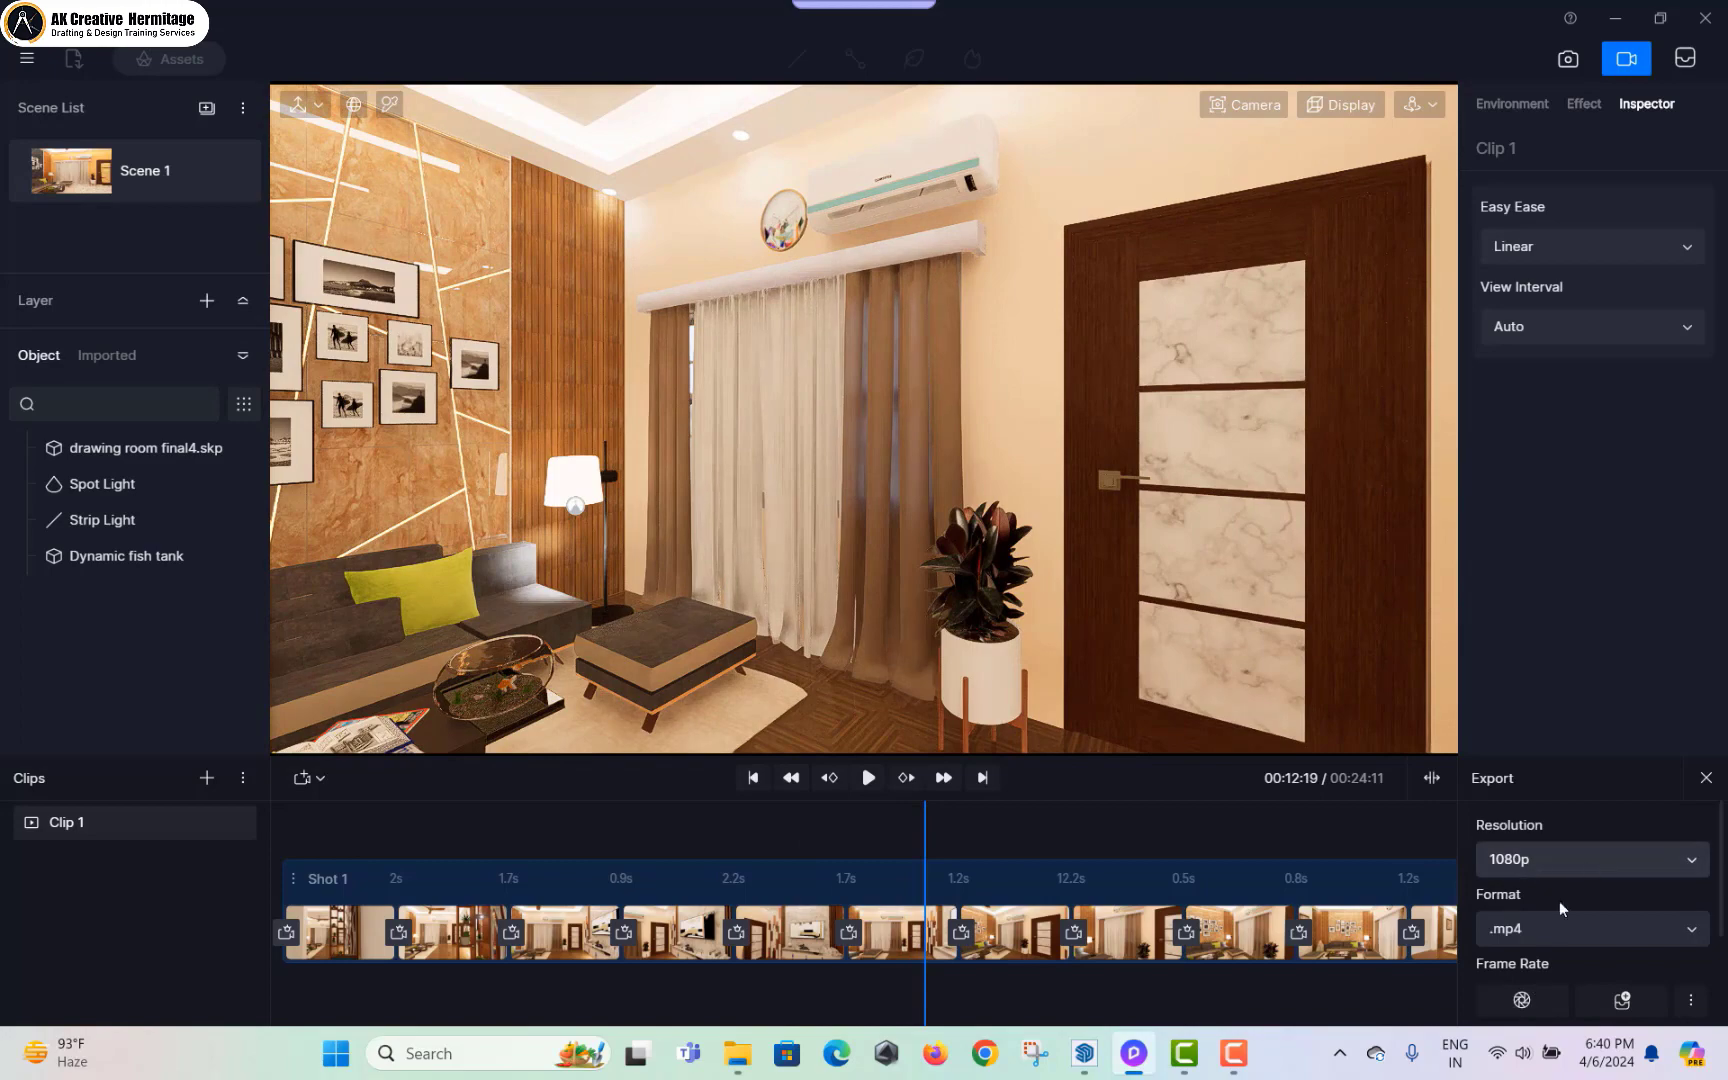
left_click(1522, 1001)
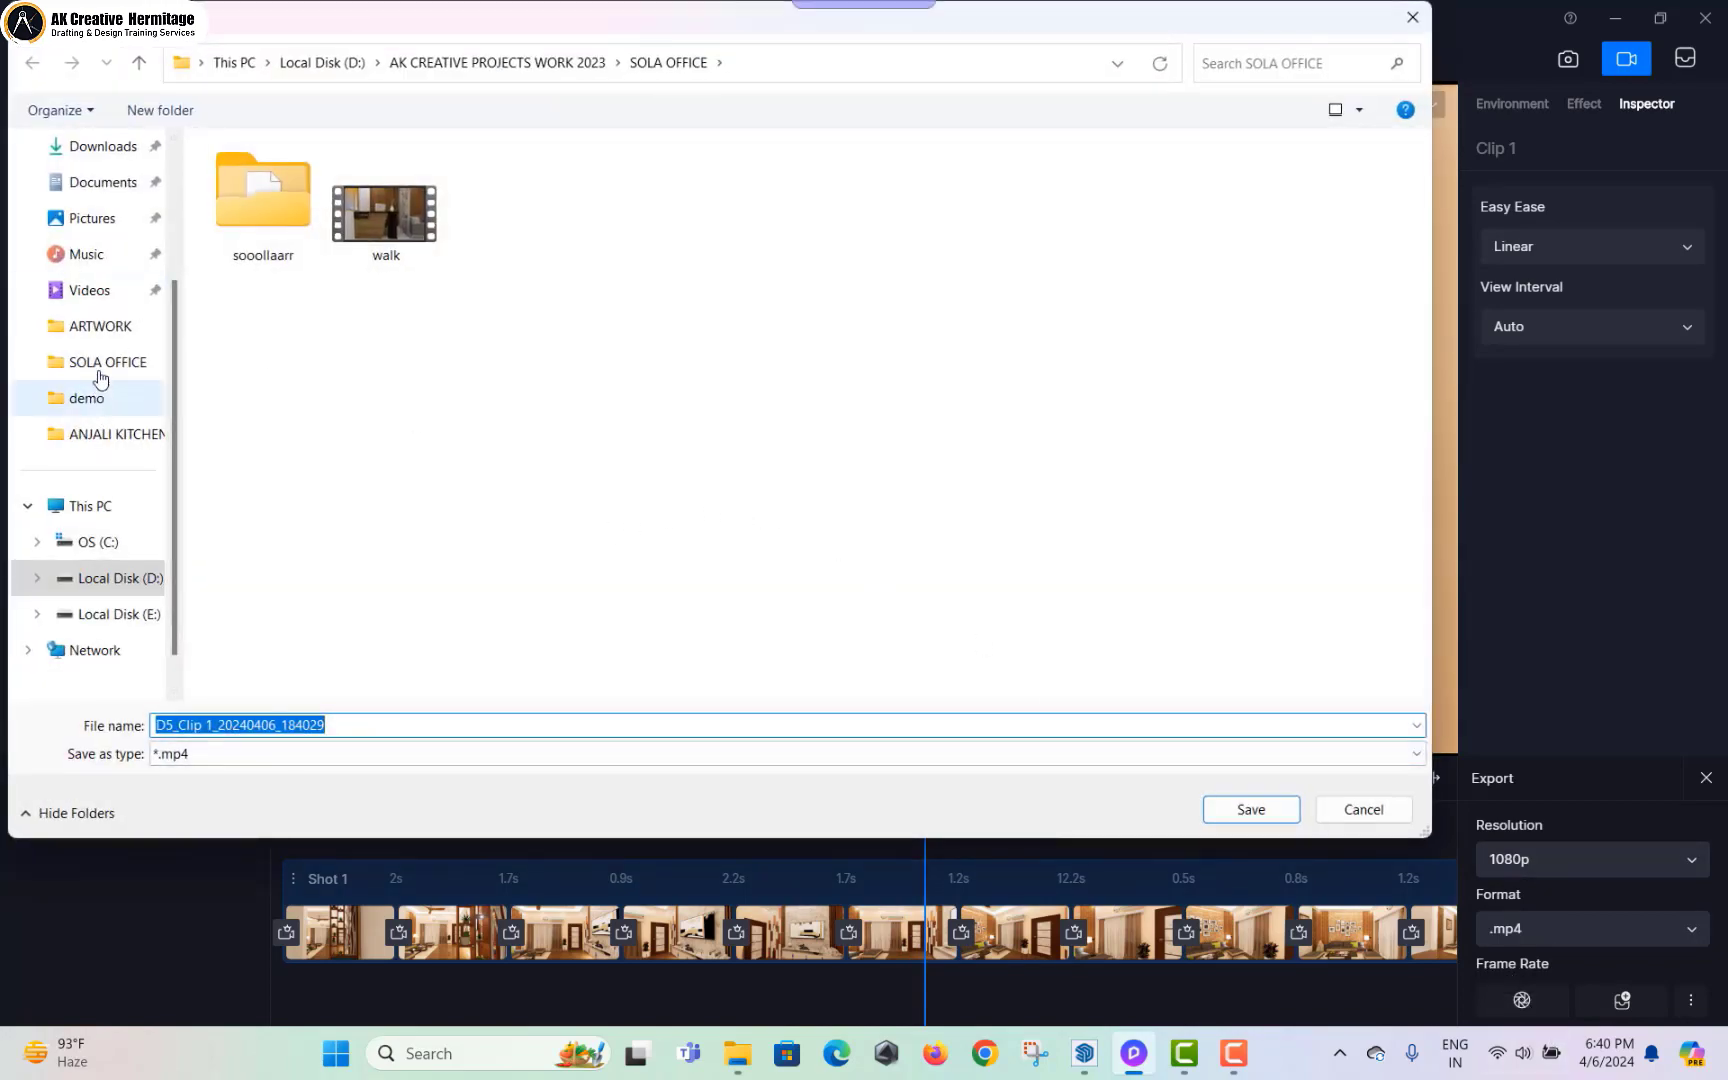
Step: Save the rendered video as an mp4 named rec in the recording folder on Local Disk (D:)
scroll(113, 207, "up", 2)
left_click(87, 300)
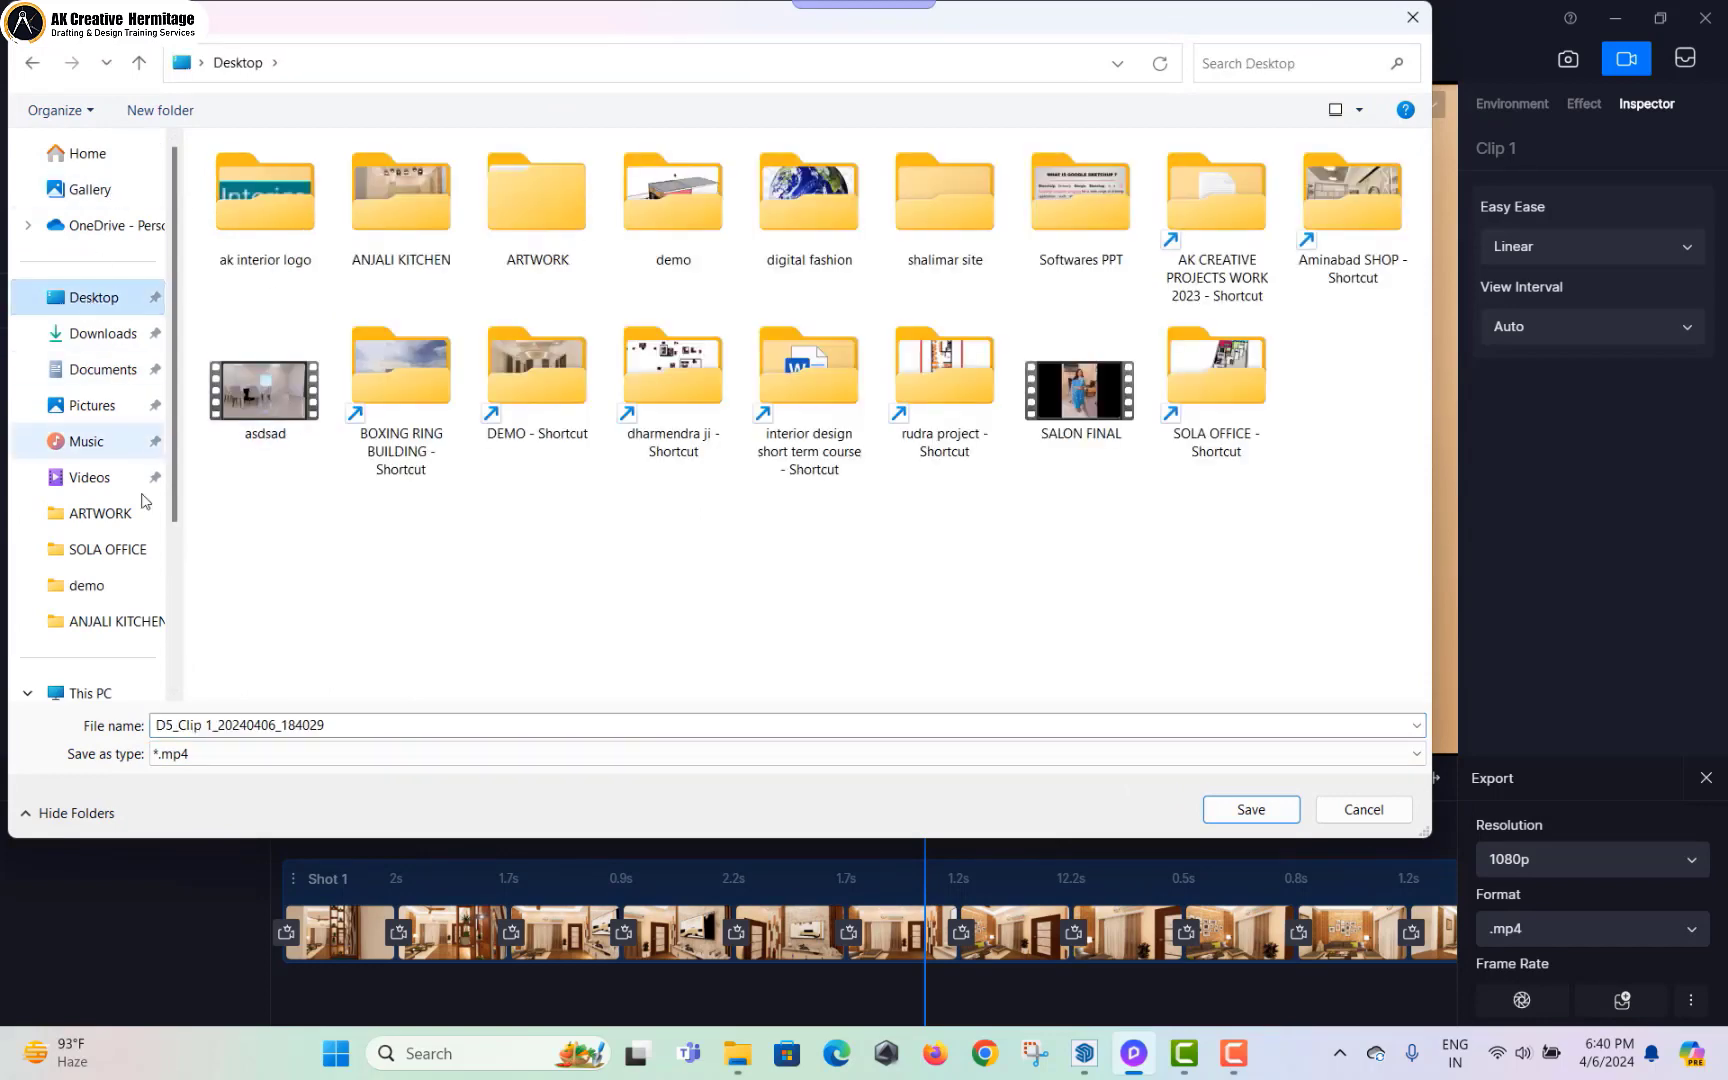
scroll(126, 594, "down", 3)
left_click(125, 545)
left_click(371, 360)
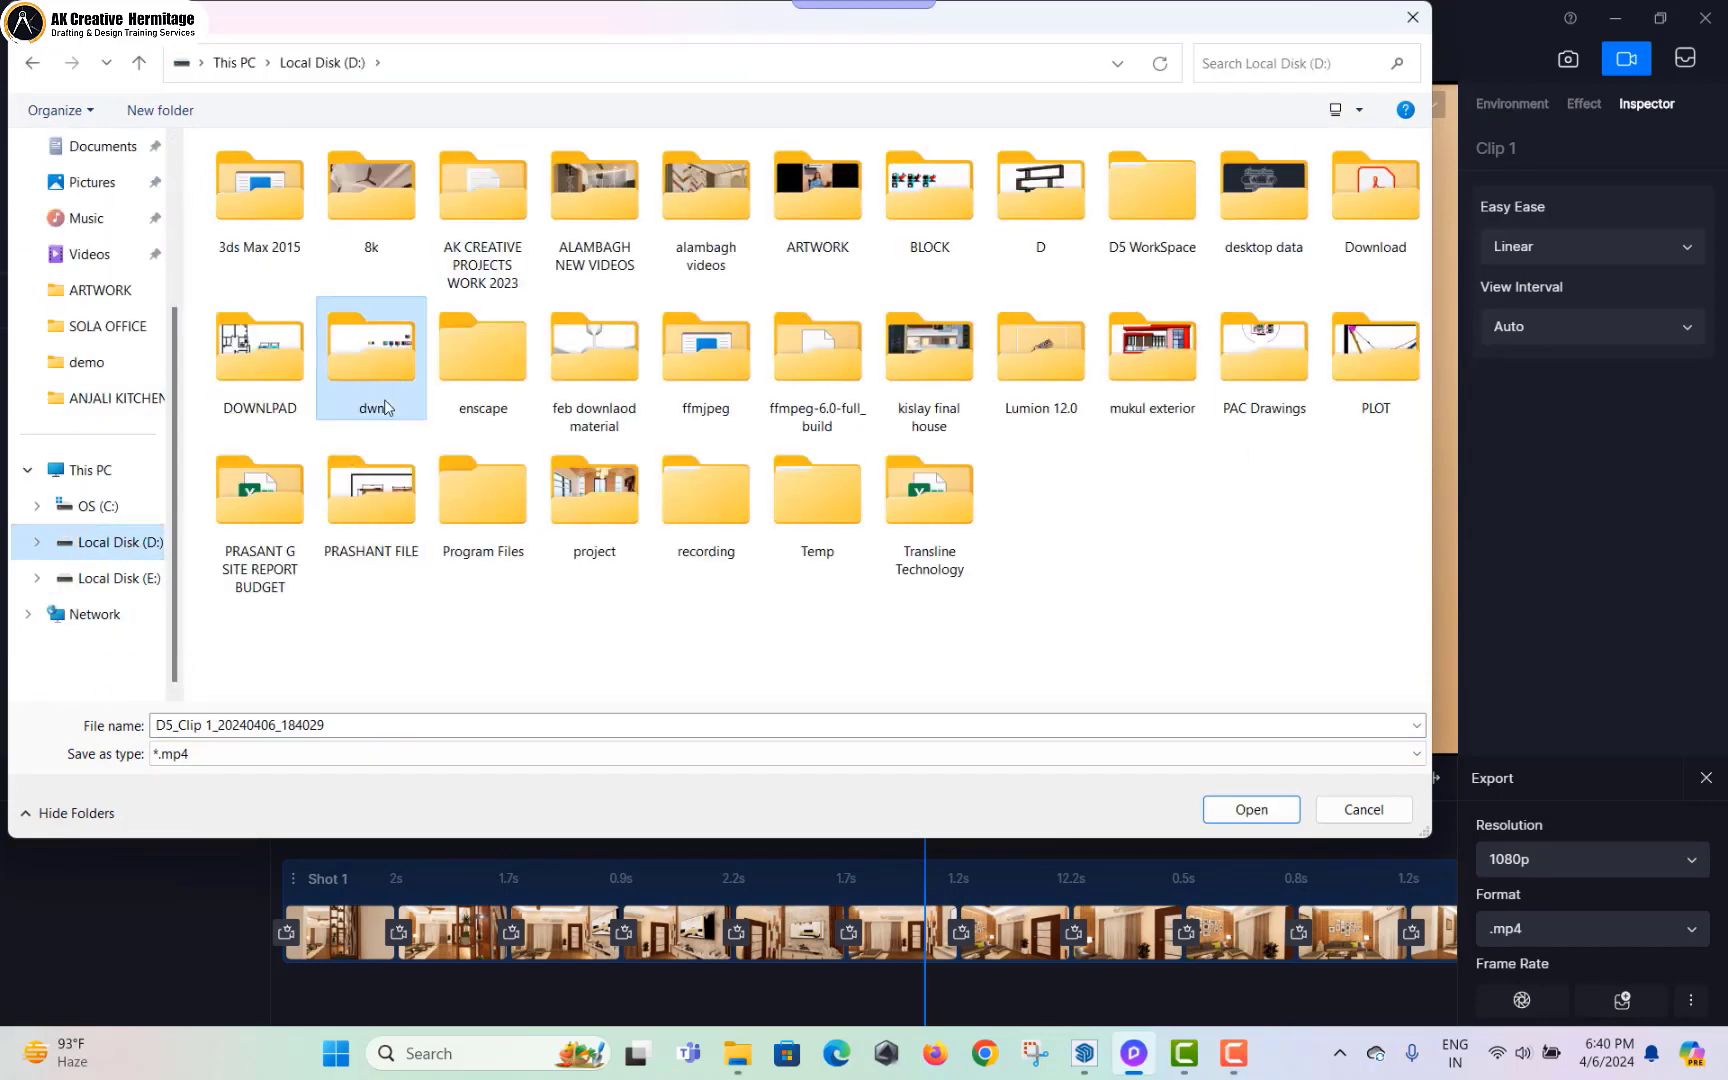
left_click(715, 490)
double_click(697, 516)
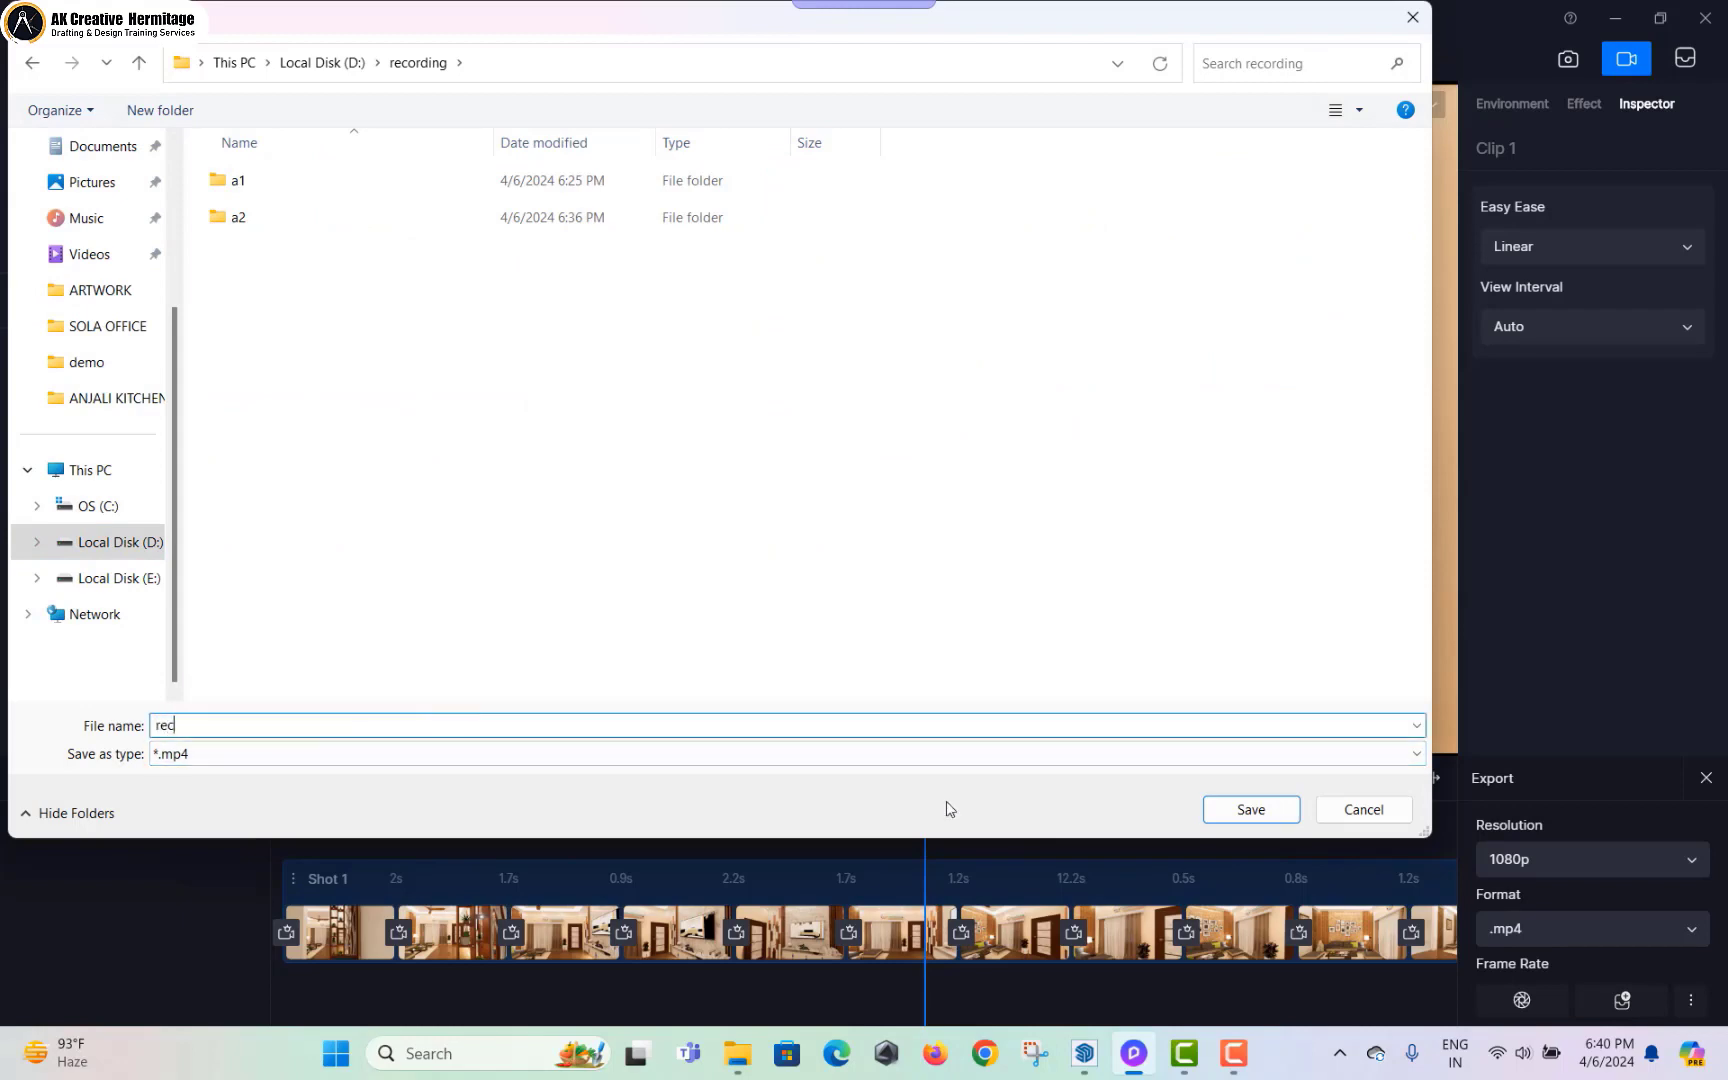
left_click(1234, 811)
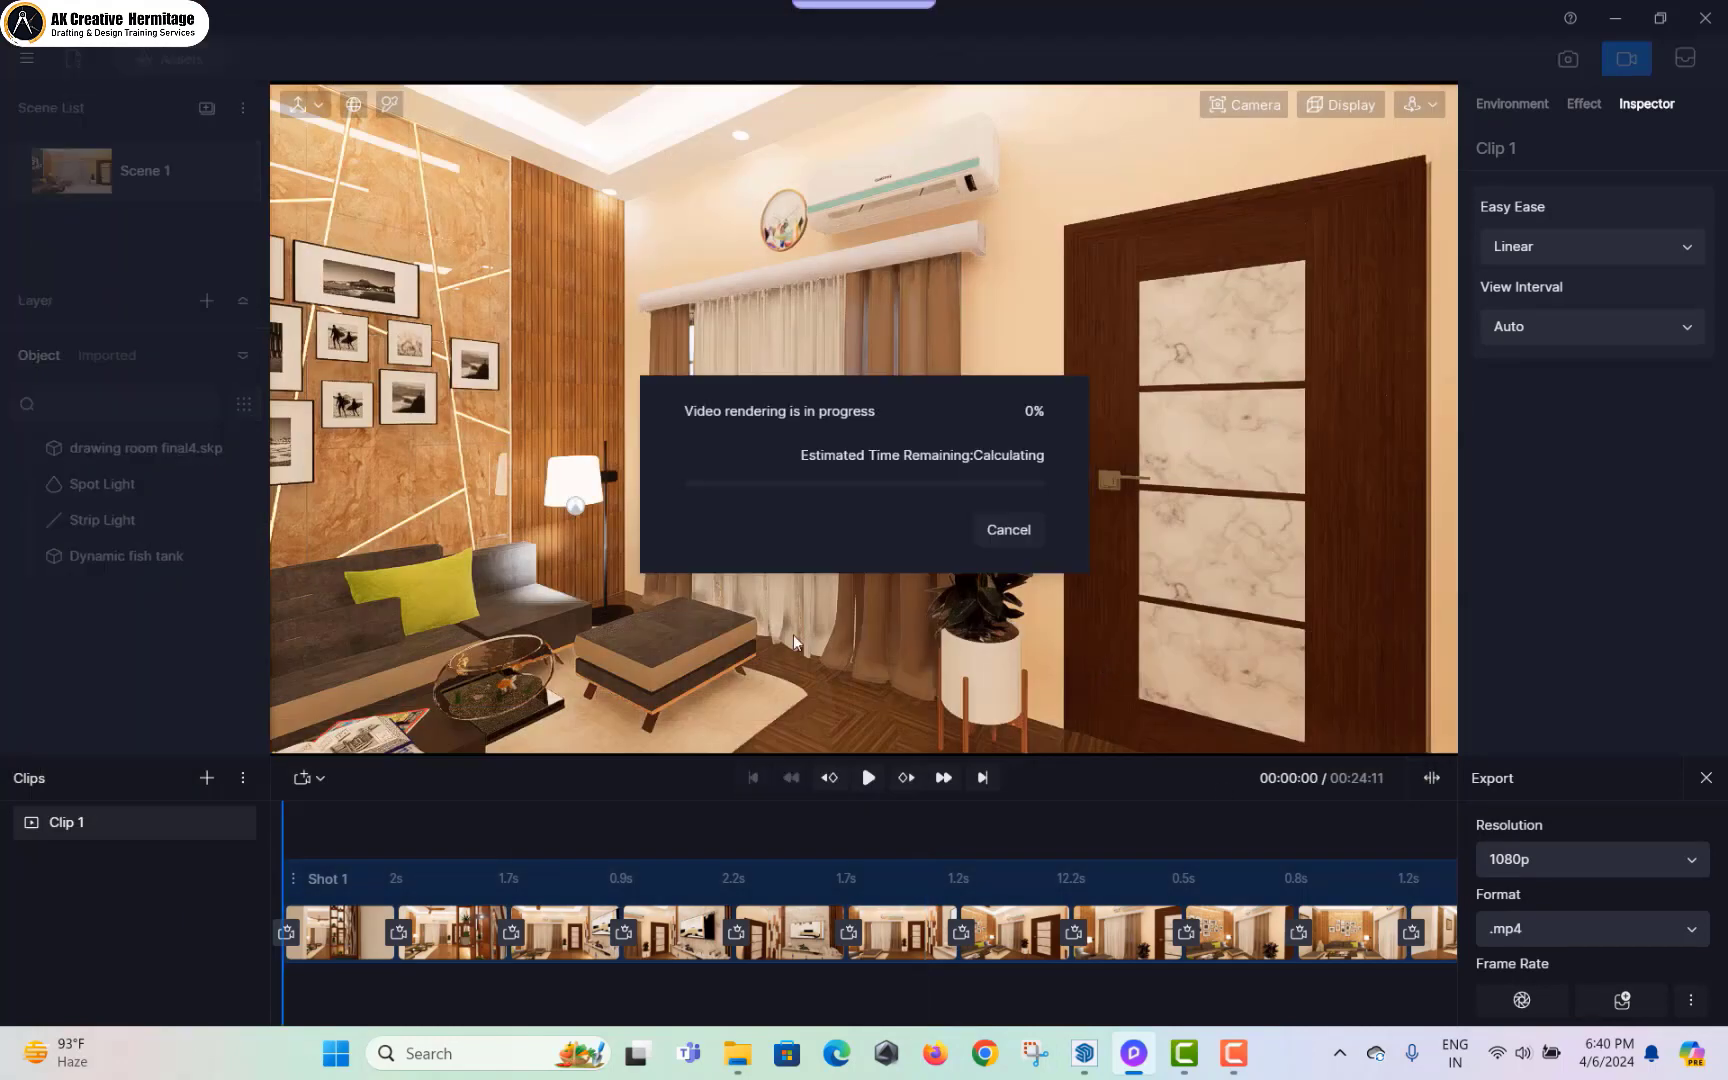
left_click(1232, 1048)
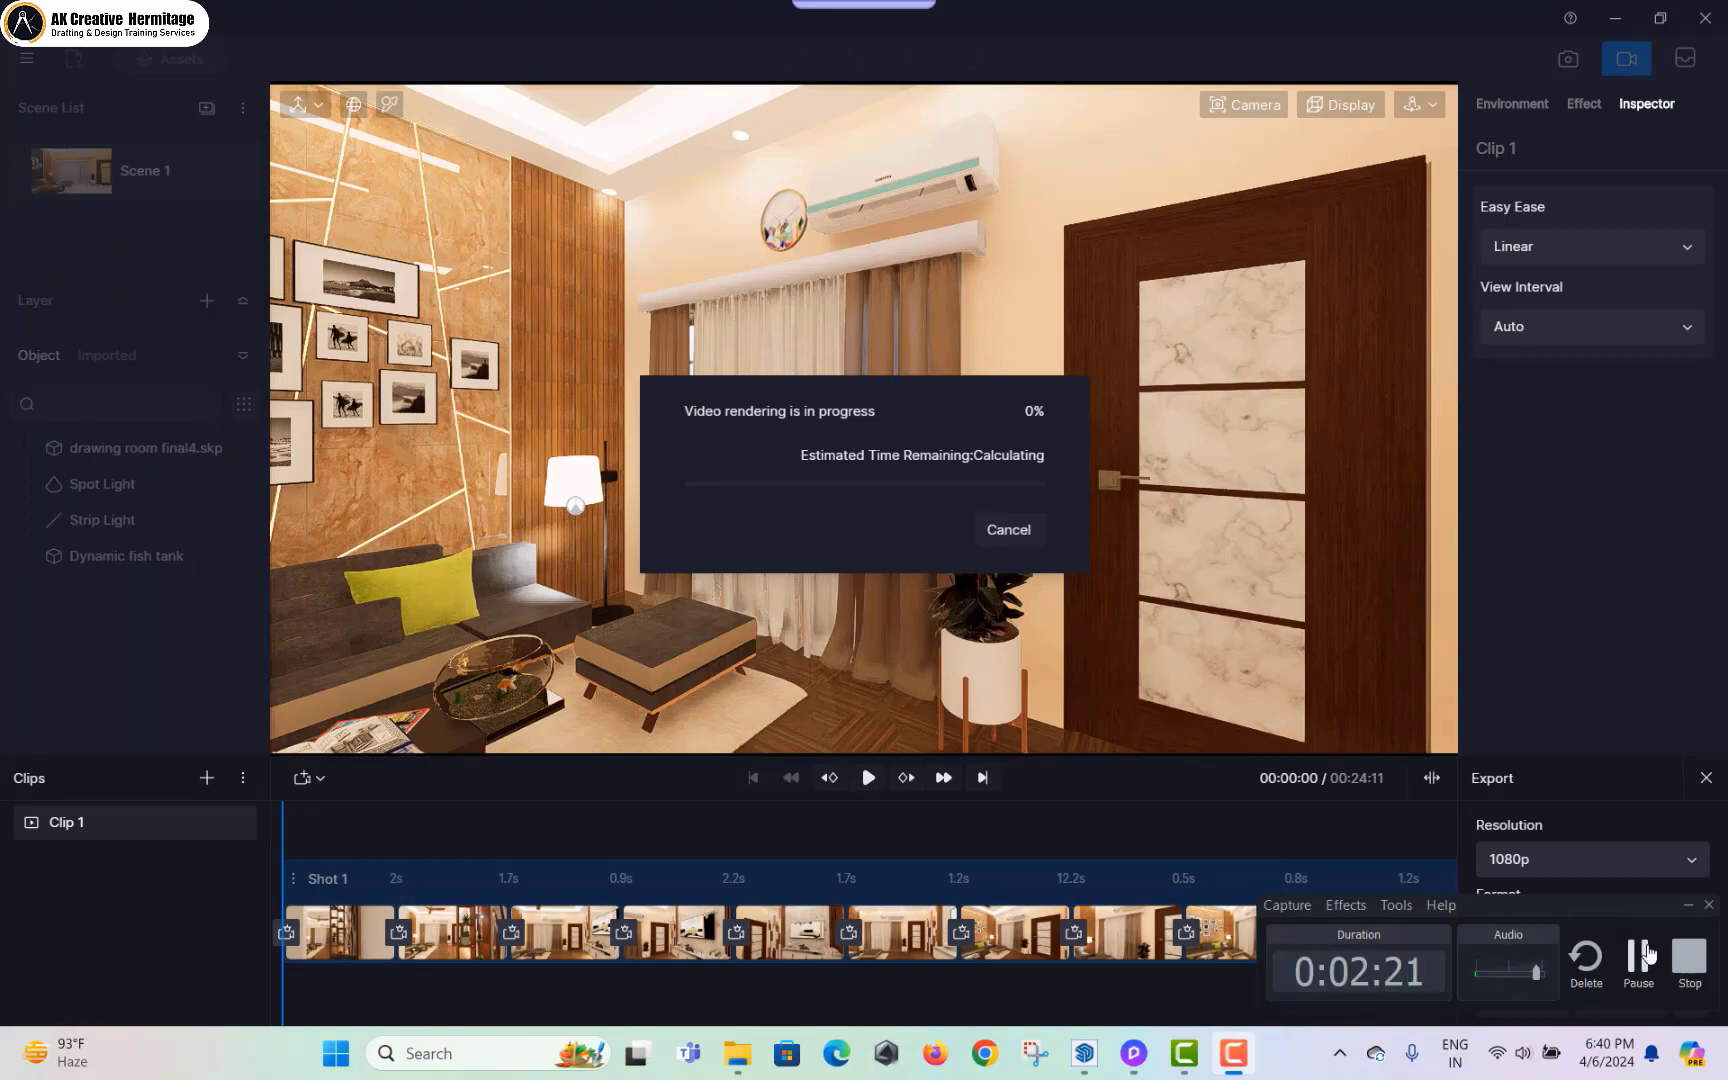
left_click(1639, 955)
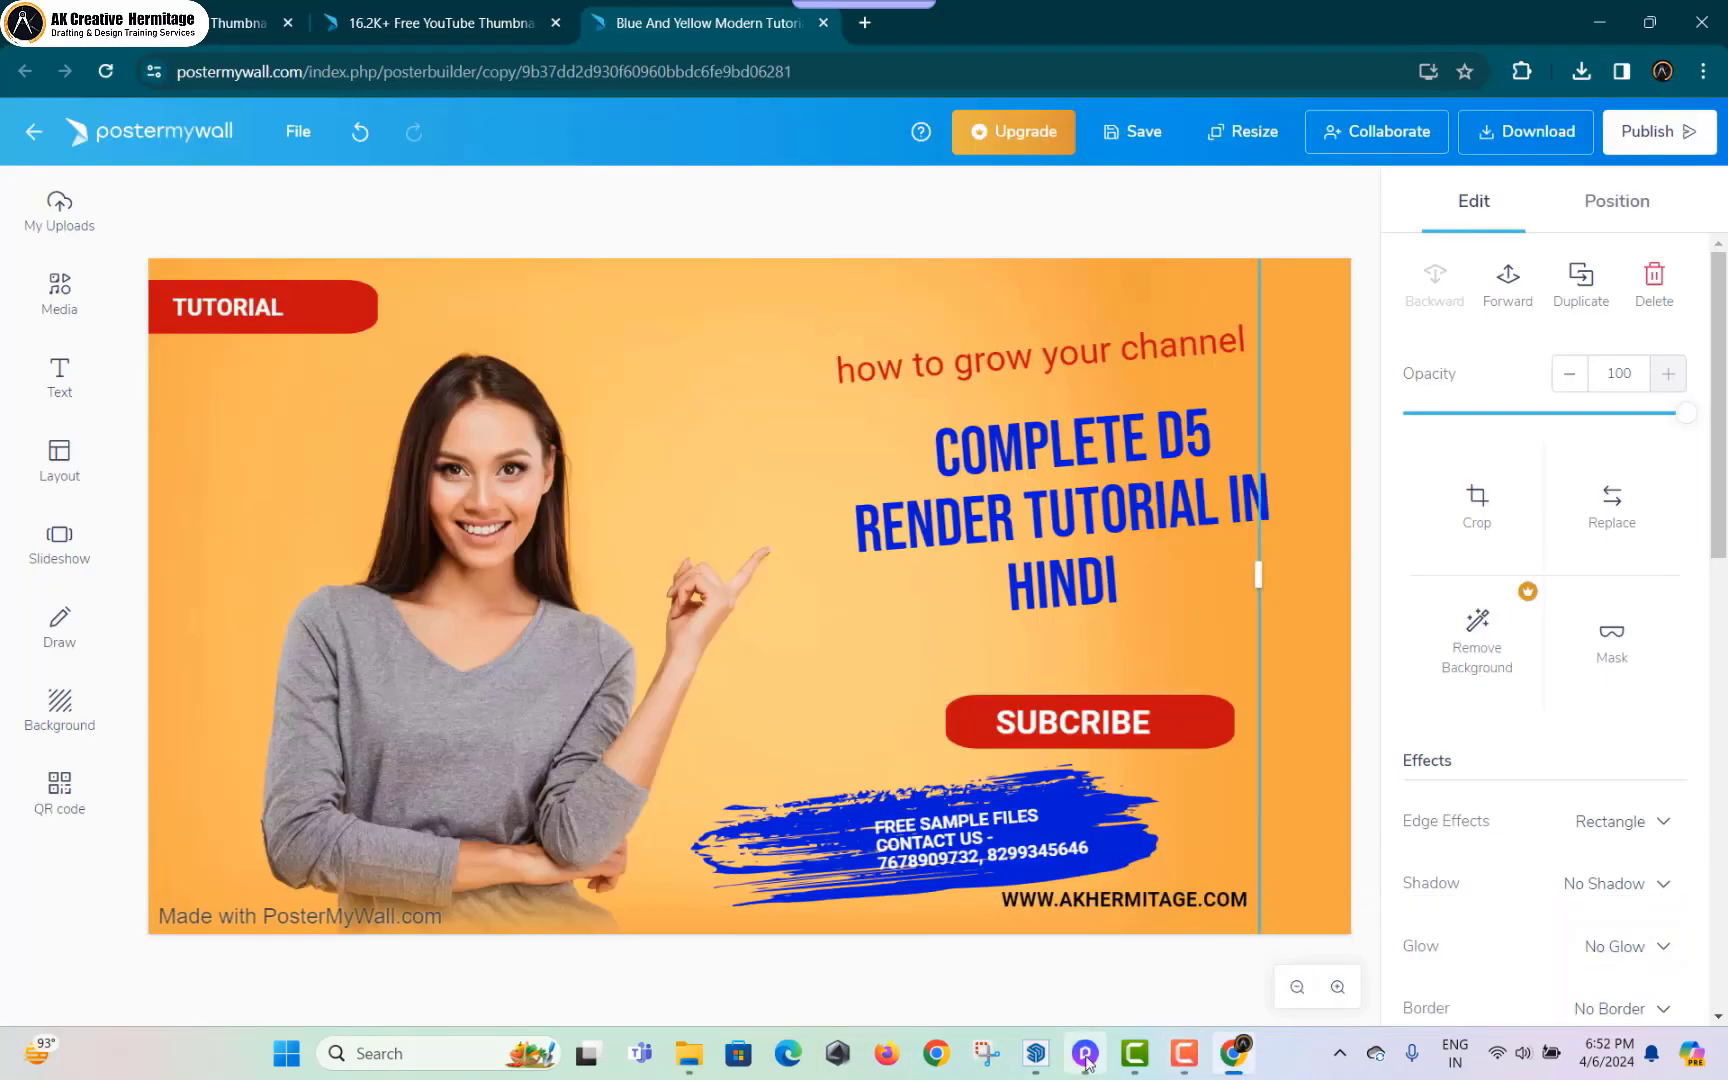
left_click(1085, 1055)
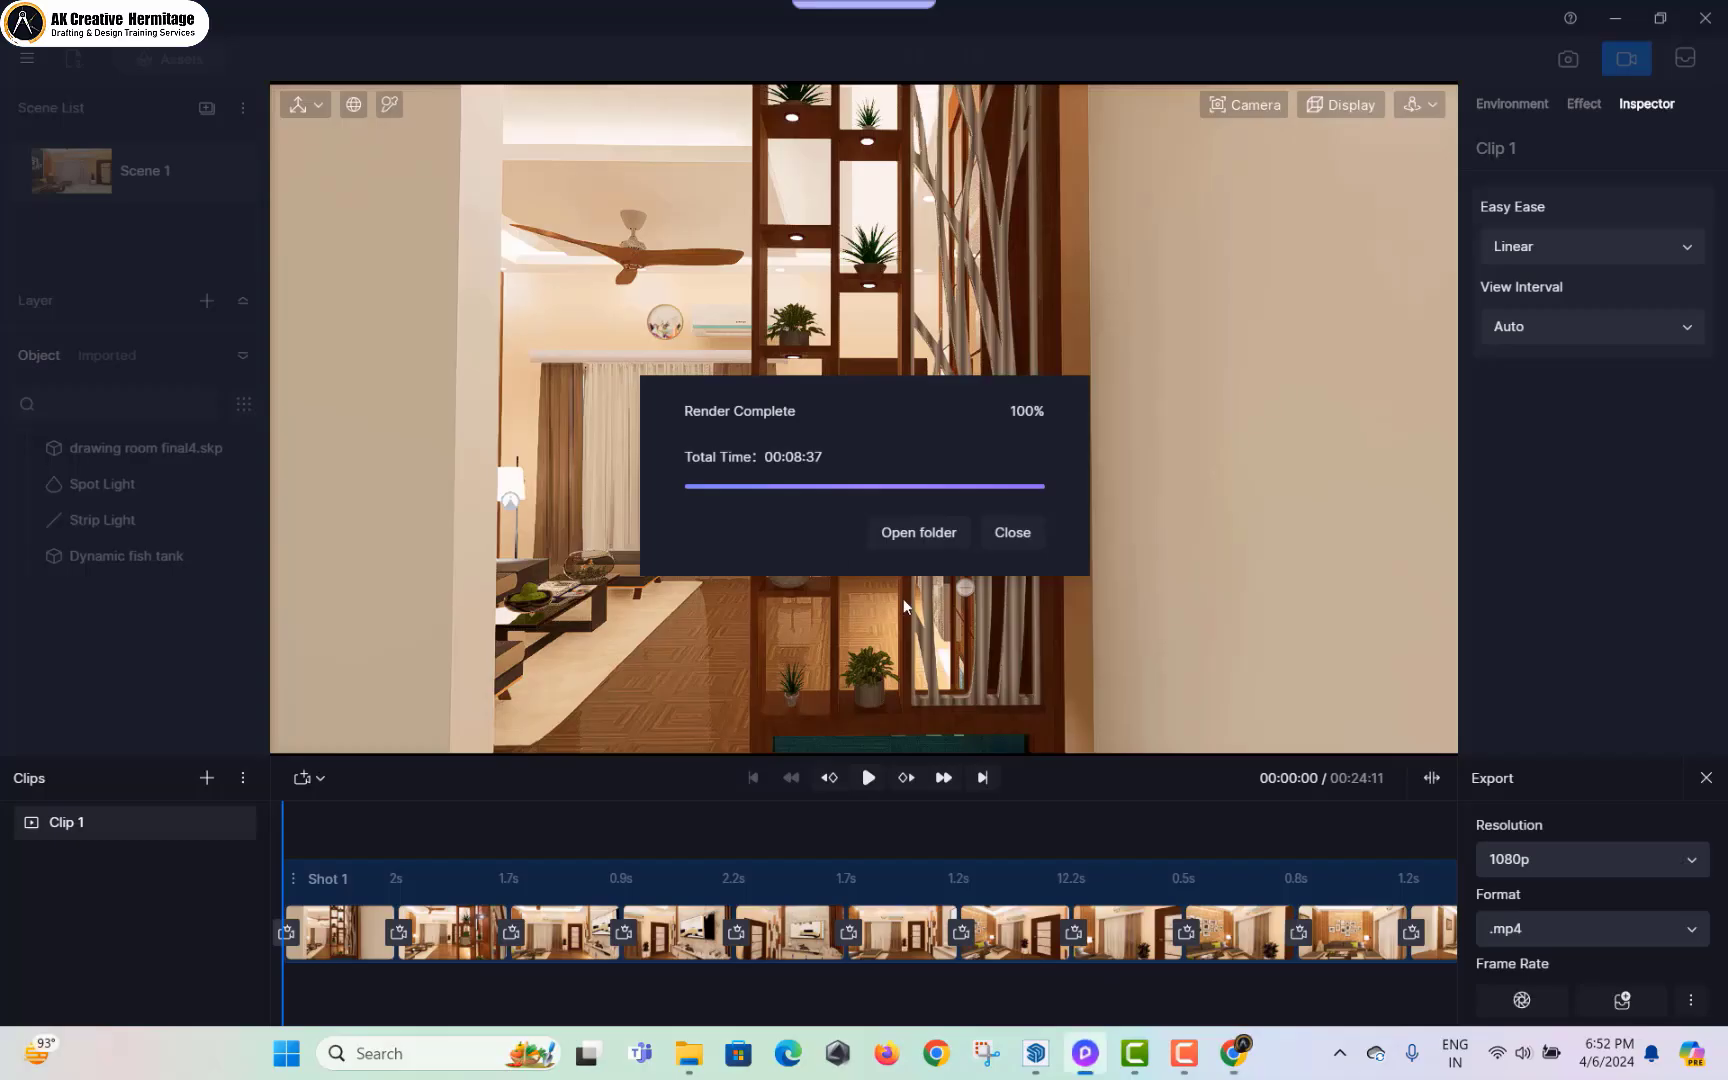
Step: Open the output folder of the completed render and play the rendered walkthrough video
left_click(950, 535)
double_click(369, 286)
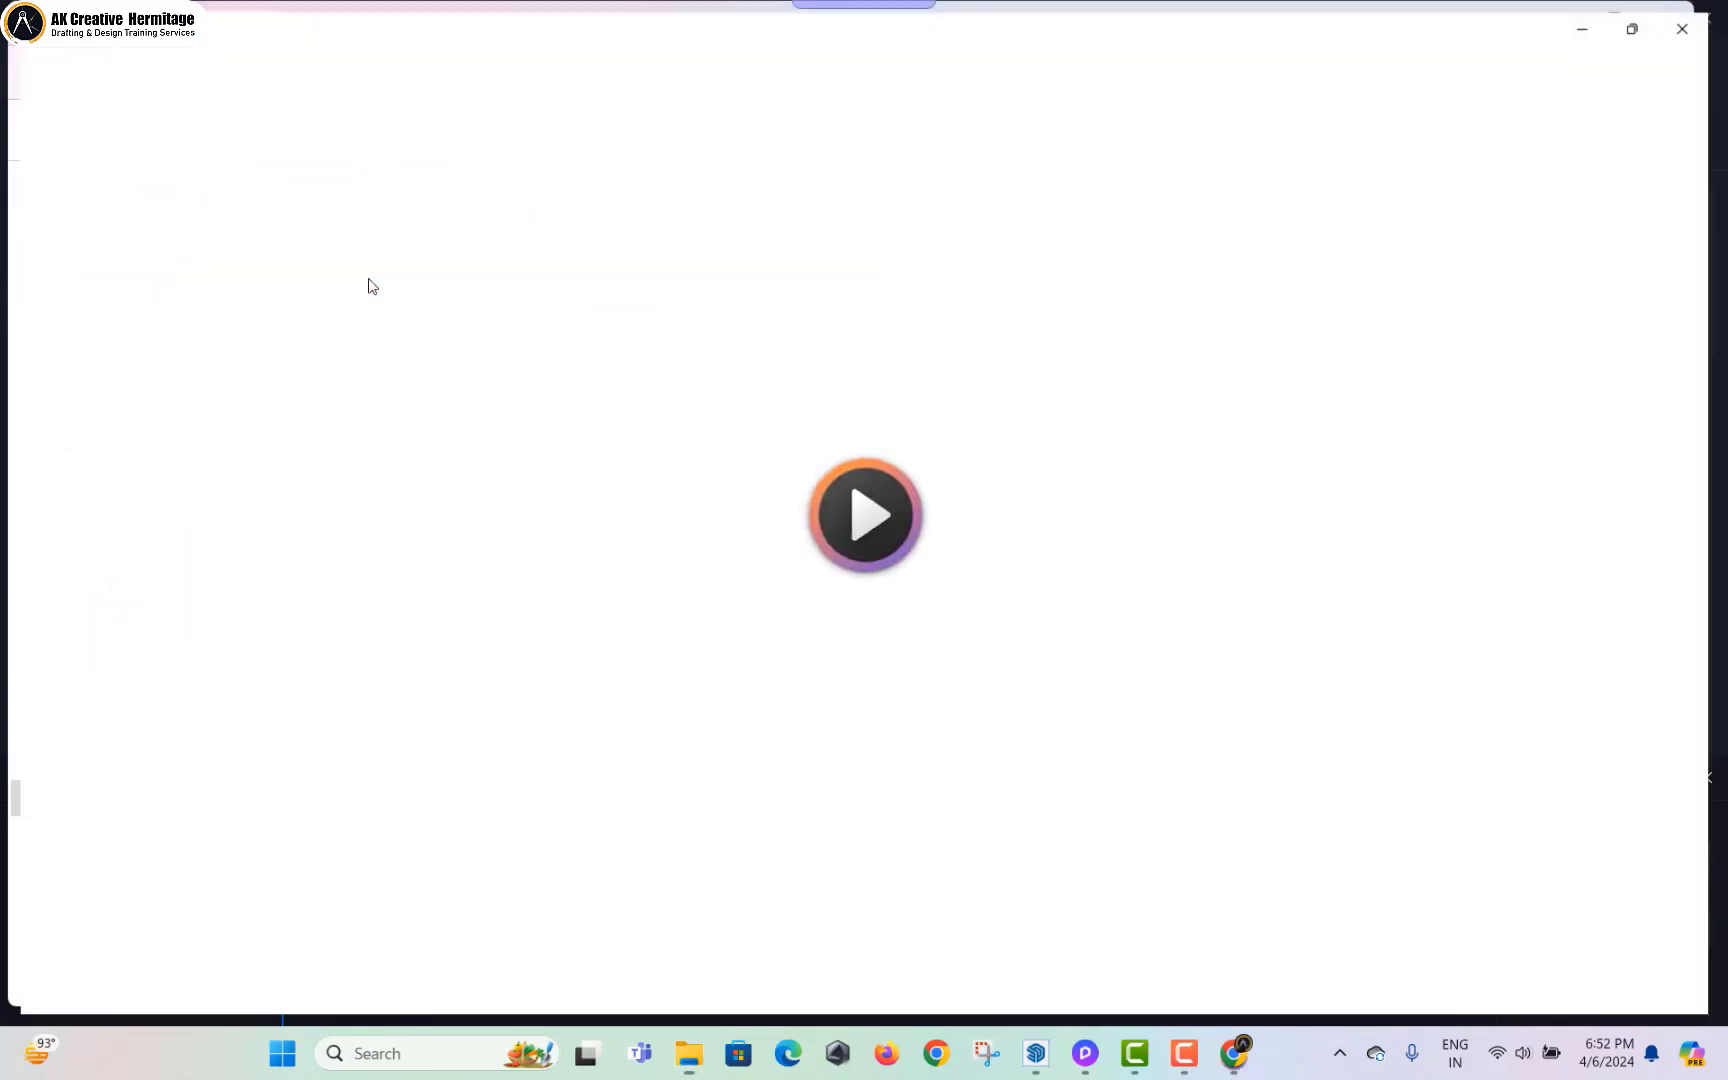